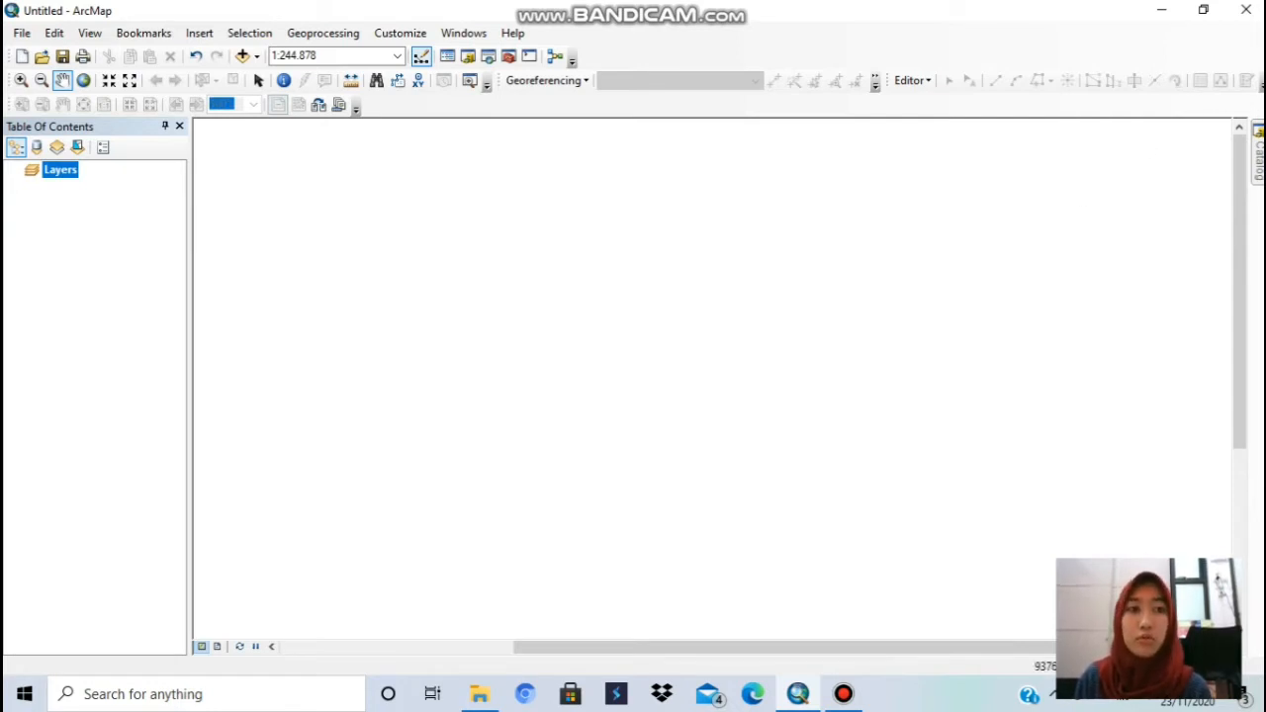
- Add the Kec_Genteng_Banyuwangi.shp shapefile from the Kecamatan Banyuwangi folder connection to the map
{"action": "left_click", "coordinate": [1257, 160]}
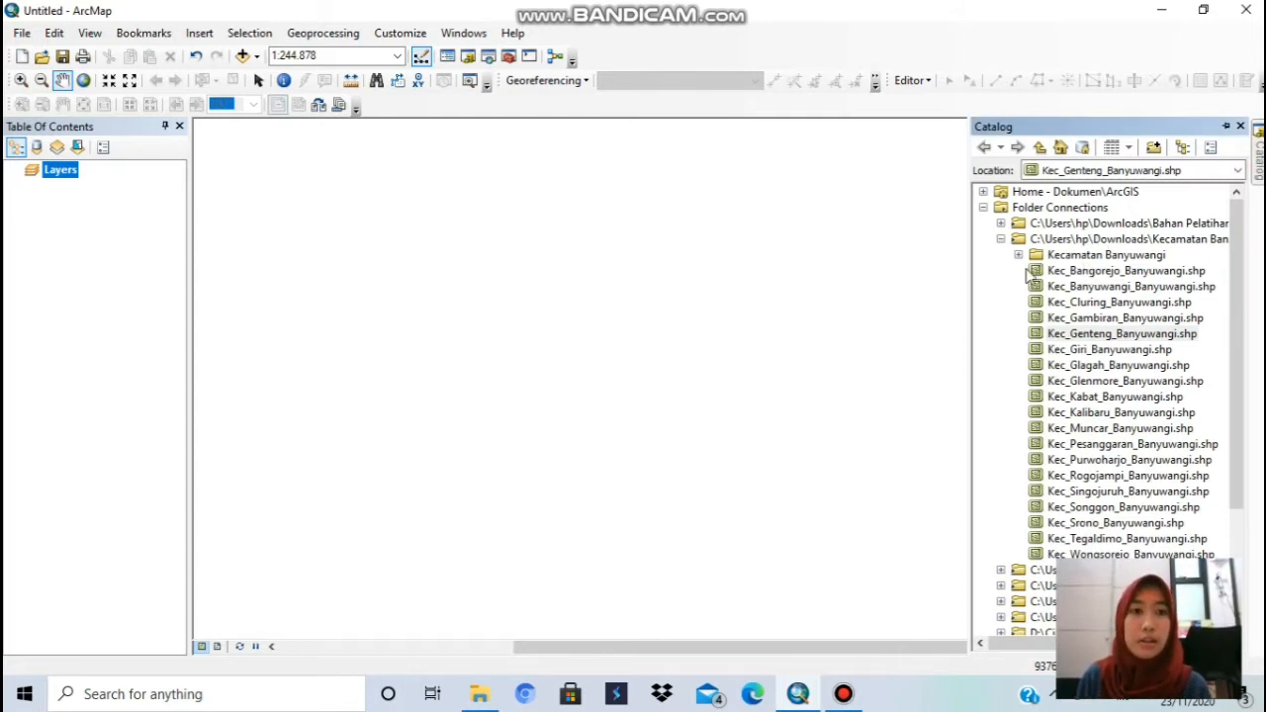
{"action": "left_click", "coordinate": [1086, 335]}
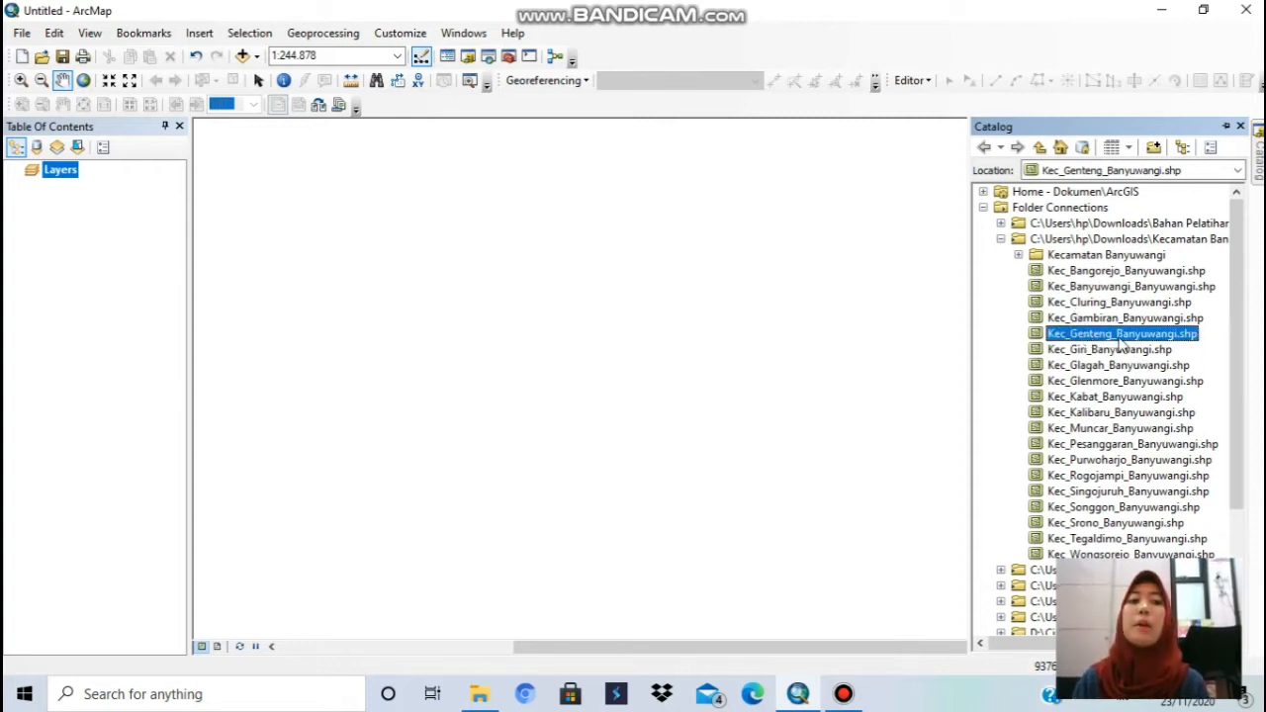
{"action": "left_click_drag", "start_coordinate": [1123, 341], "coordinate": [583, 287]}
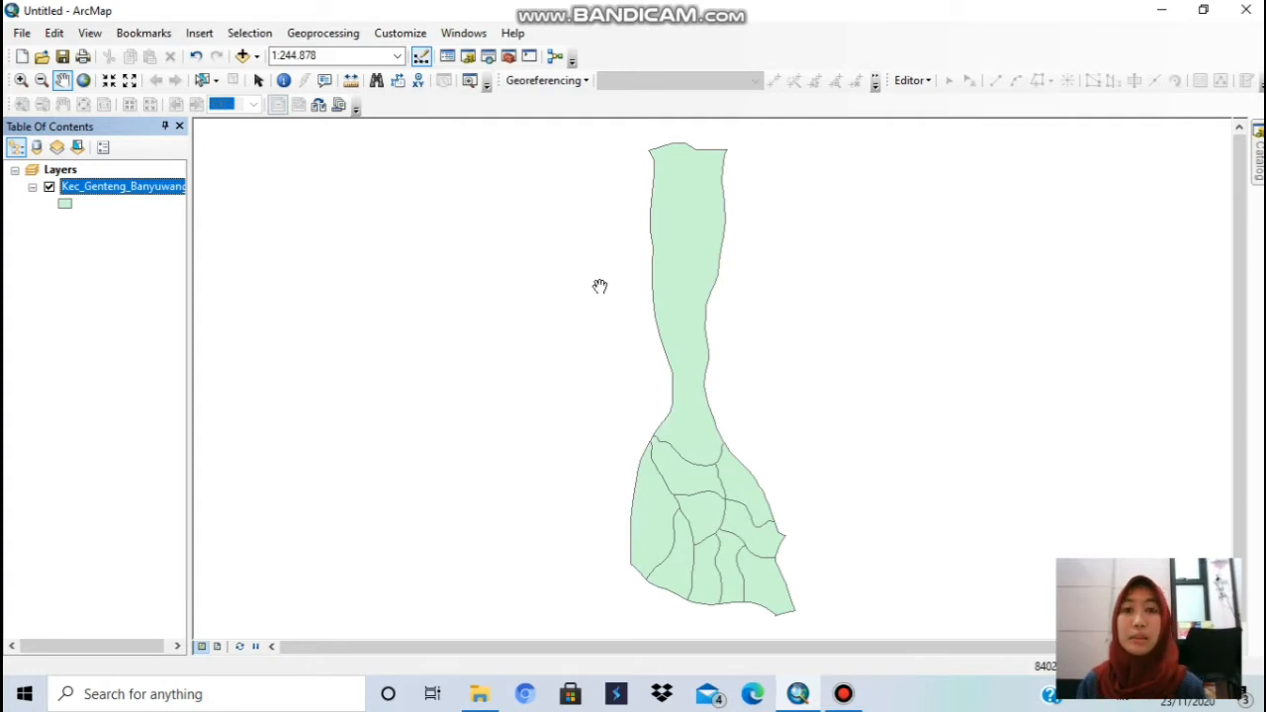
- Add the Imagery basemap beneath the Kec_Genteng_Banyuwangi layer
{"action": "left_click", "coordinate": [257, 58]}
{"action": "left_click", "coordinate": [297, 99]}
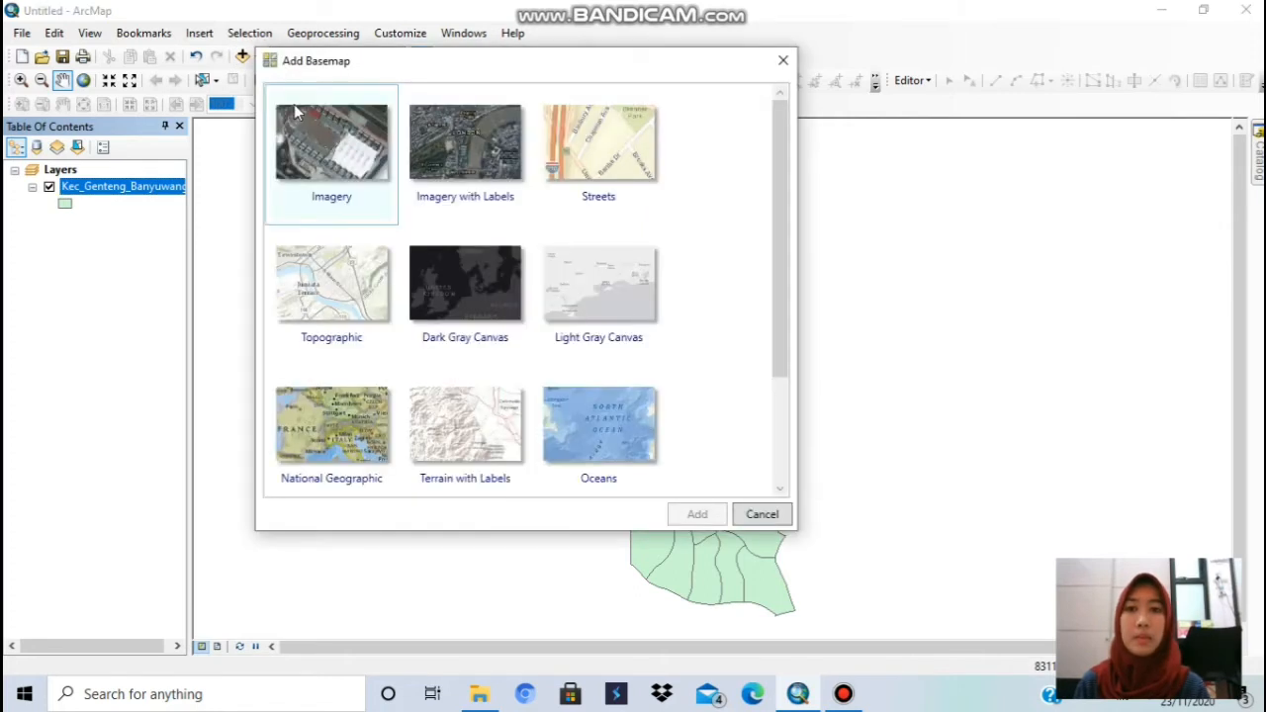
{"action": "left_click", "coordinate": [368, 175]}
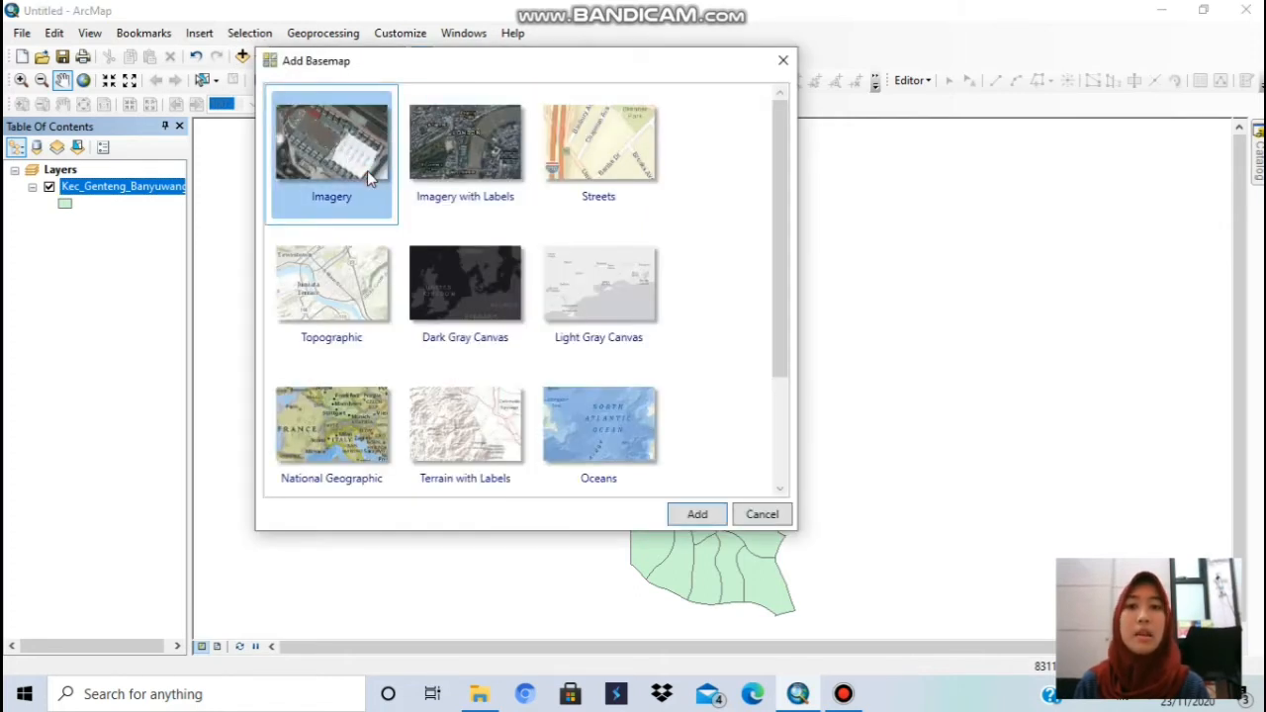
{"action": "left_click", "coordinate": [697, 512]}
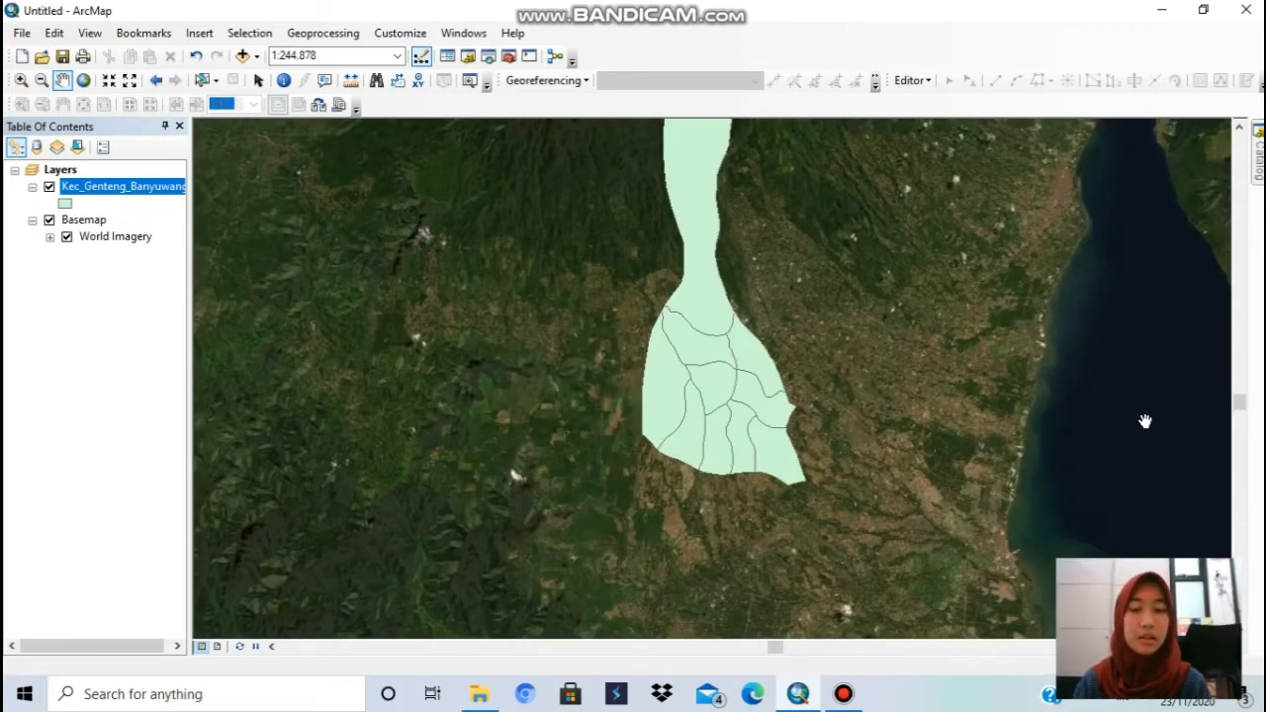
- Restyle the Kec_Genteng_Banyuwangi layer with the Hollow symbol, an outline width of 3 and a yellow outline color
{"action": "key", "text": "Up"}
{"action": "key", "text": "Up"}
{"action": "key", "text": "Up"}
{"action": "key", "text": "Up"}
{"action": "key", "text": "Up"}
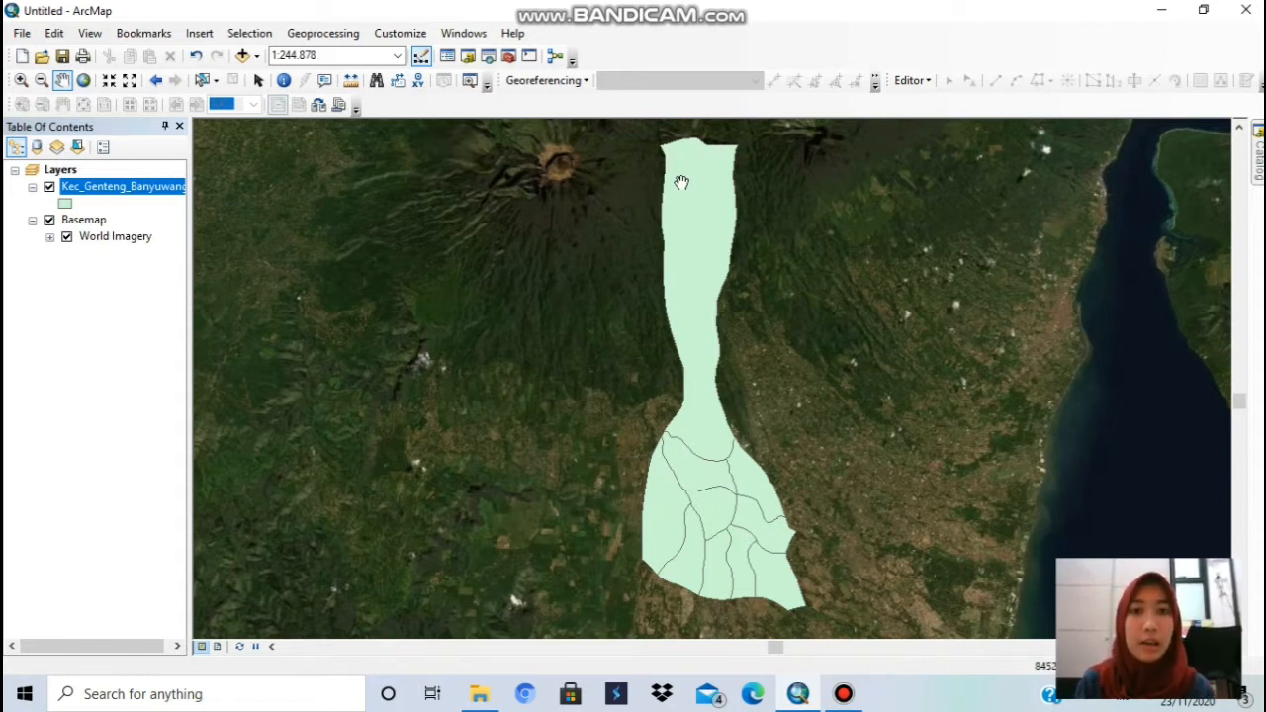
{"action": "left_click", "coordinate": [65, 204]}
{"action": "left_click", "coordinate": [459, 314]}
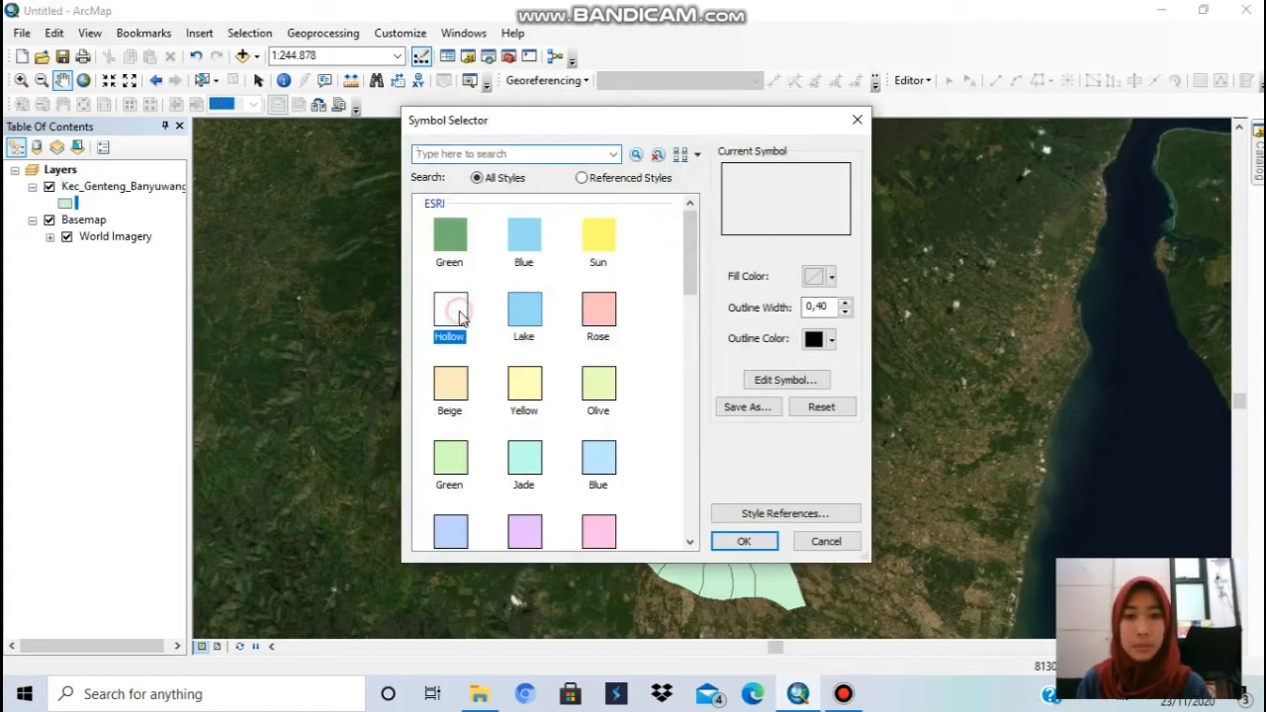
{"action": "left_click", "coordinate": [827, 307]}
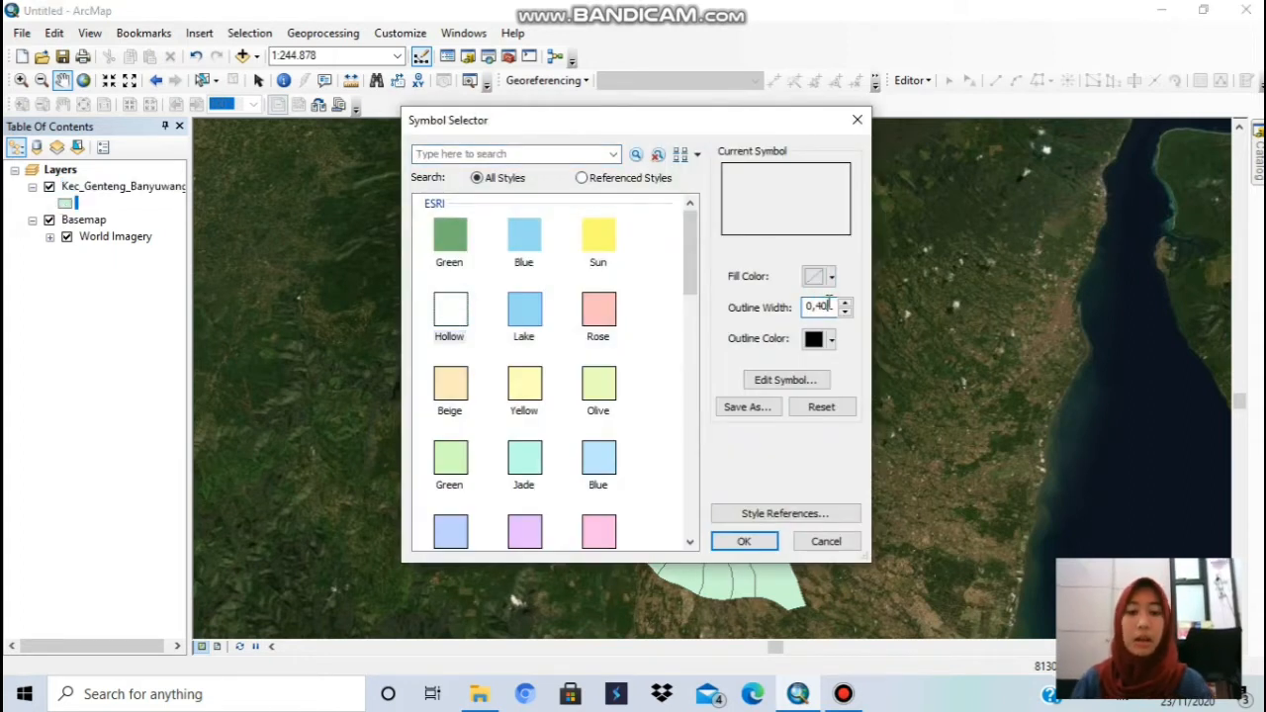
{"action": "key", "text": "BackSpace"}
{"action": "key", "text": "BackSpace"}
{"action": "key", "text": "BackSpace"}
{"action": "key", "text": "BackSpace"}
{"action": "type", "text": "3"}
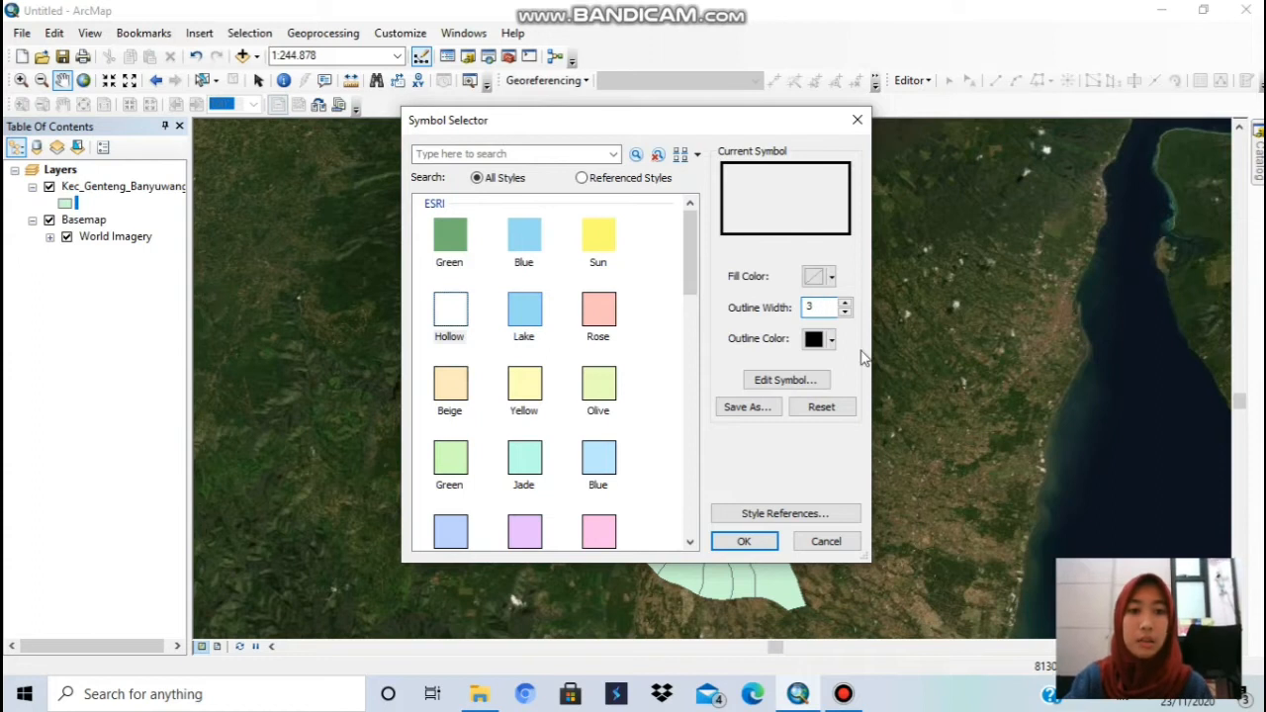
{"action": "left_click", "coordinate": [831, 339]}
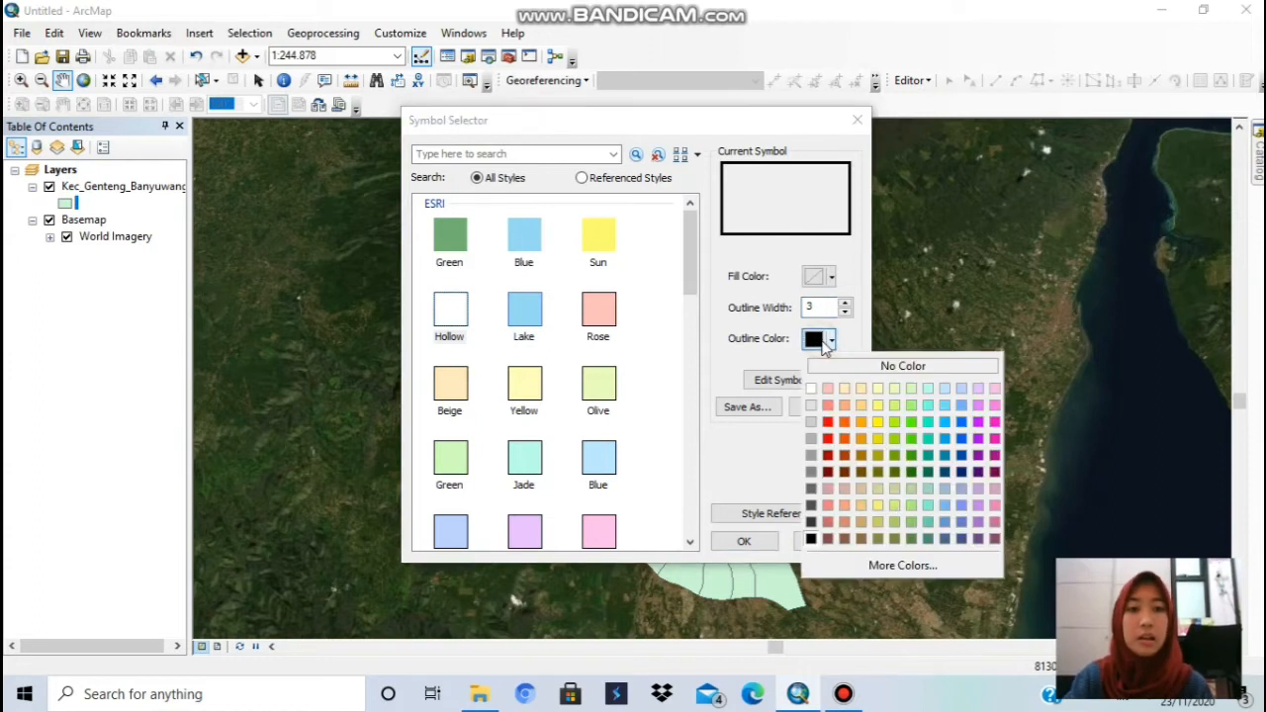
{"action": "left_click", "coordinate": [877, 440]}
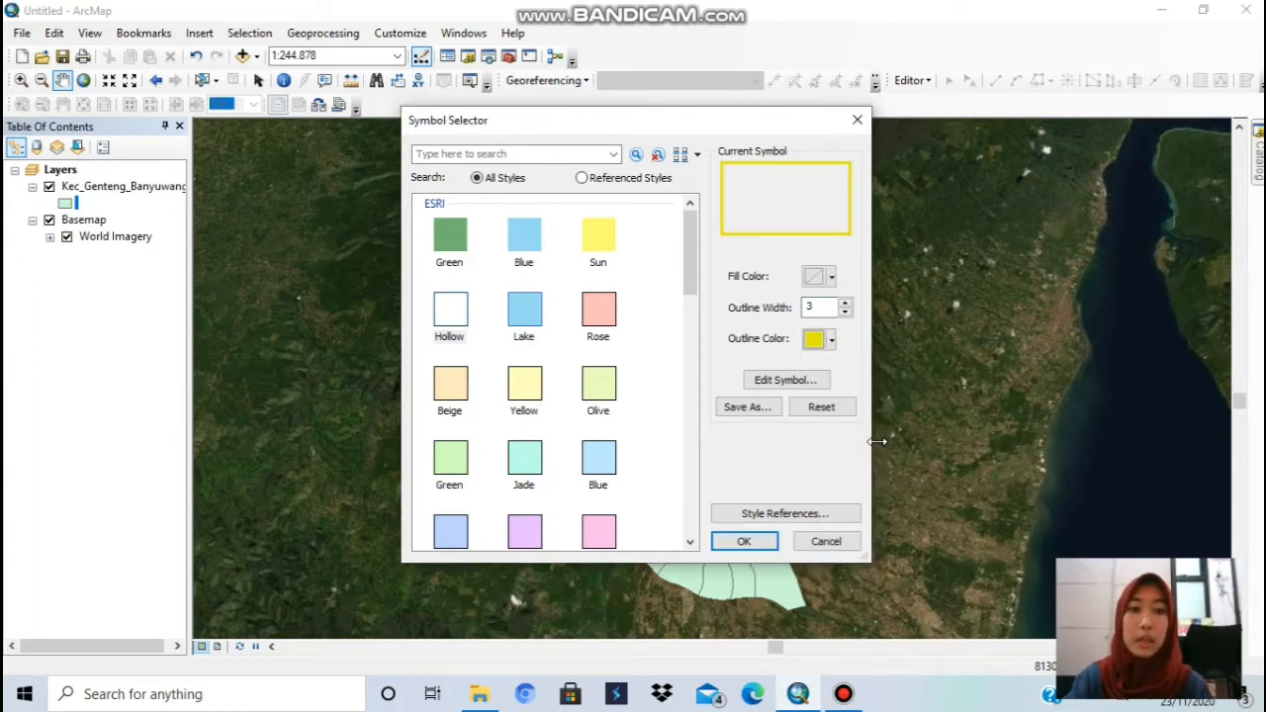
{"action": "left_click", "coordinate": [732, 541]}
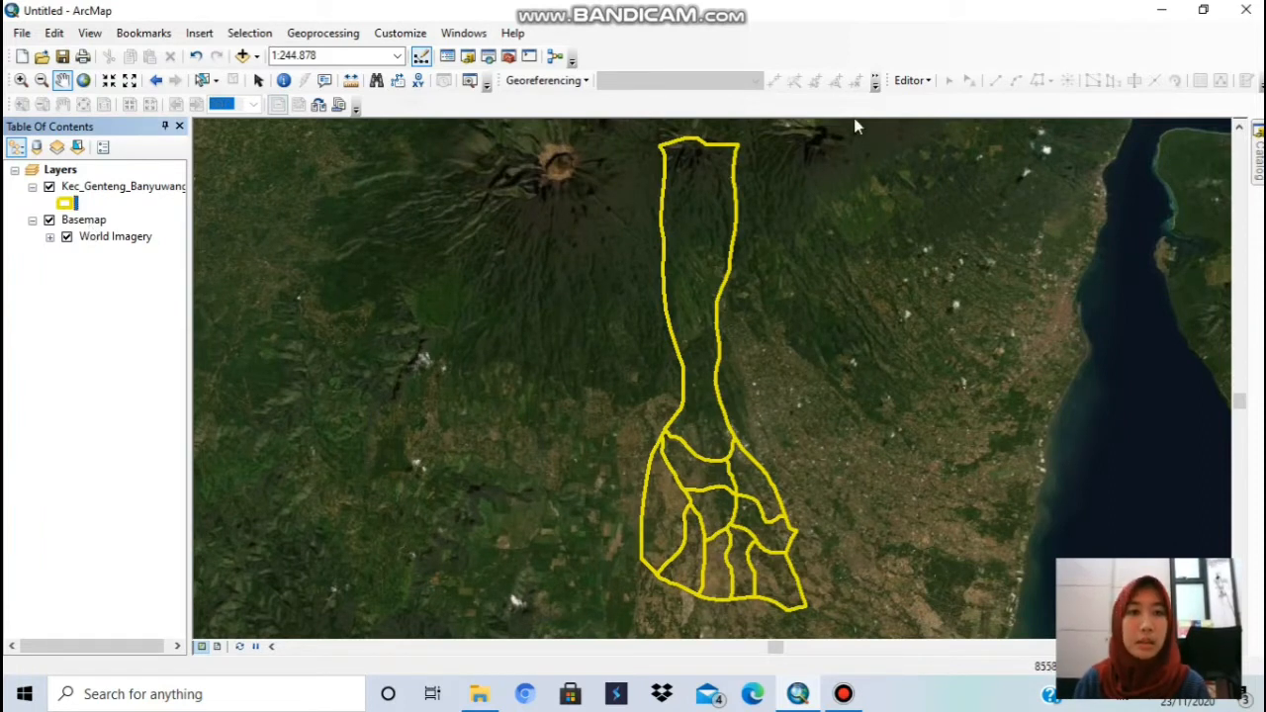
- Open the attribute table of the Kec_Genteng_Banyuwangi layer
{"action": "left_click", "coordinate": [154, 188]}
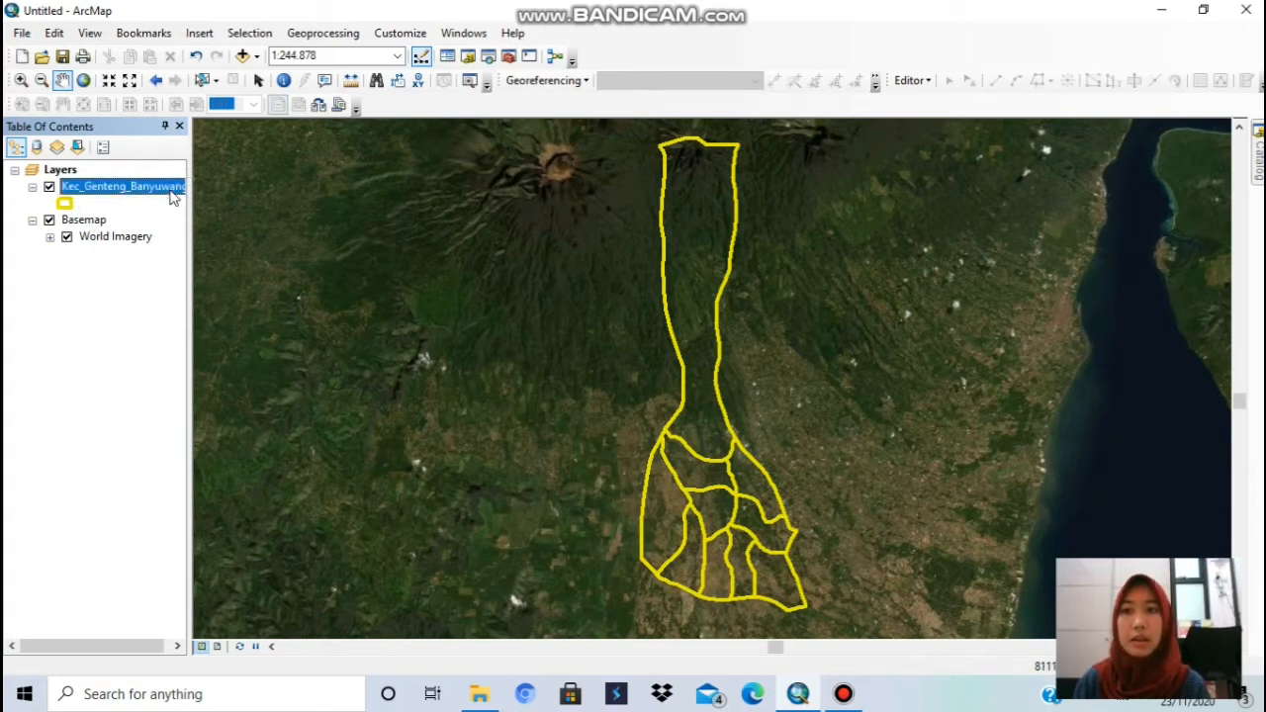
{"action": "left_click", "coordinate": [168, 189]}
{"action": "right_click", "coordinate": [170, 192]}
{"action": "left_click", "coordinate": [241, 241]}
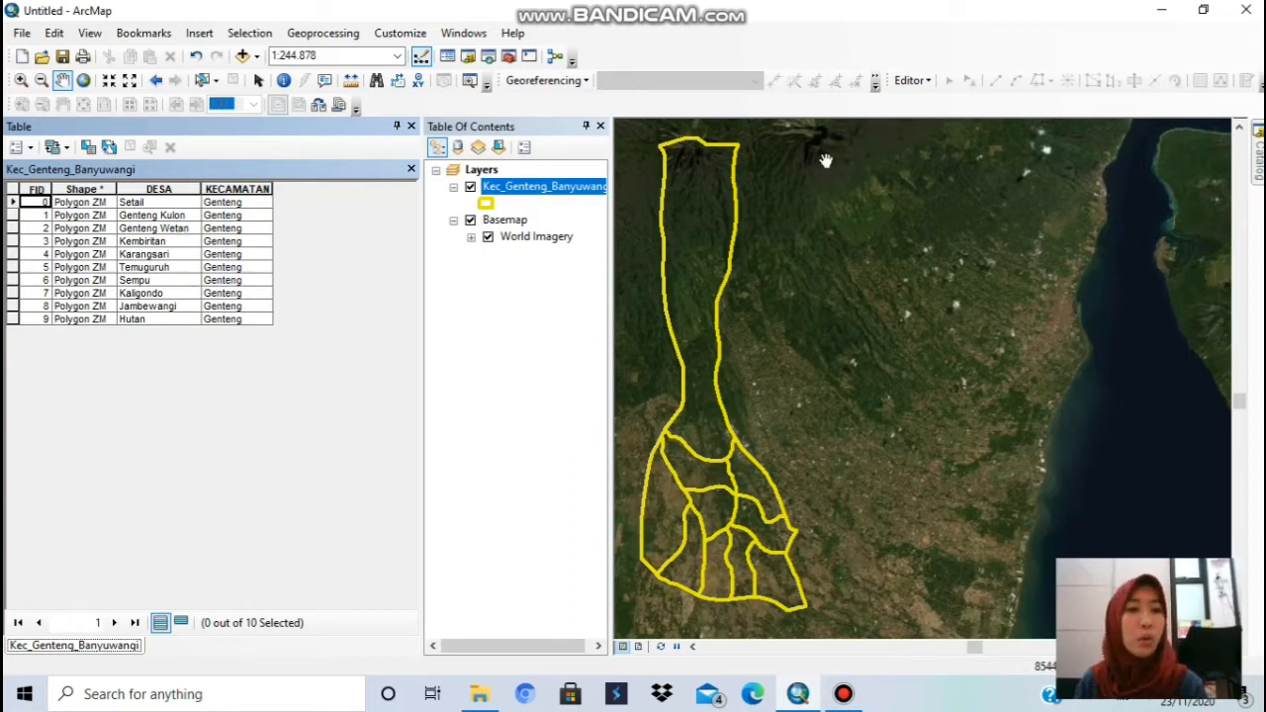
- Start an edit session and select several village polygons one by one, including Hutan, Kaligondo, Kembiritan and Sempu, to match them with their table records
{"action": "left_click", "coordinate": [902, 85]}
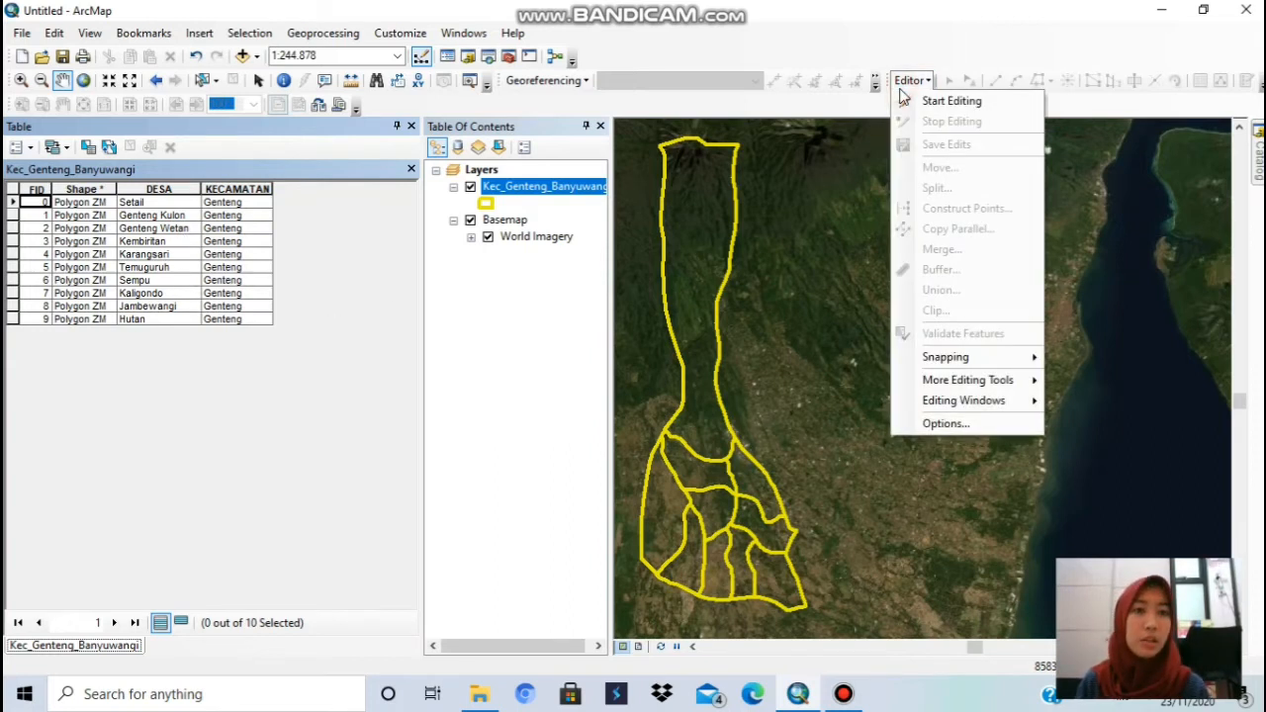
{"action": "left_click", "coordinate": [917, 96]}
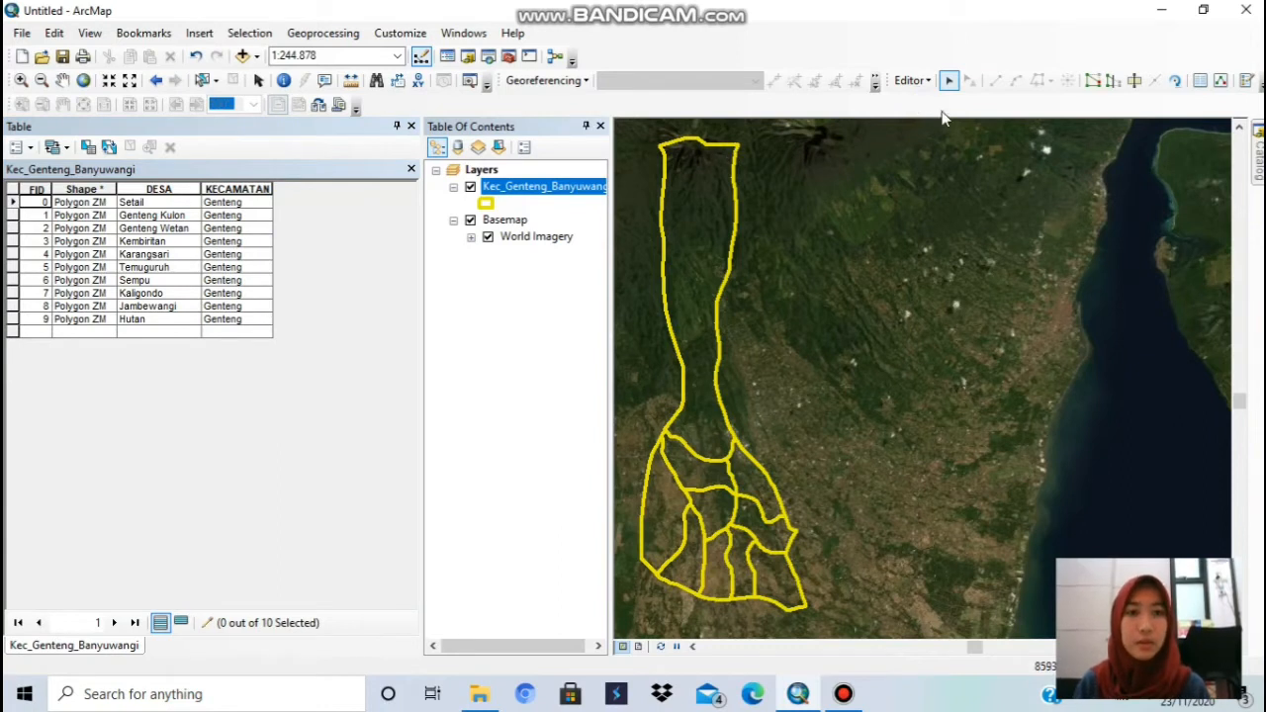
{"action": "left_click", "coordinate": [666, 195]}
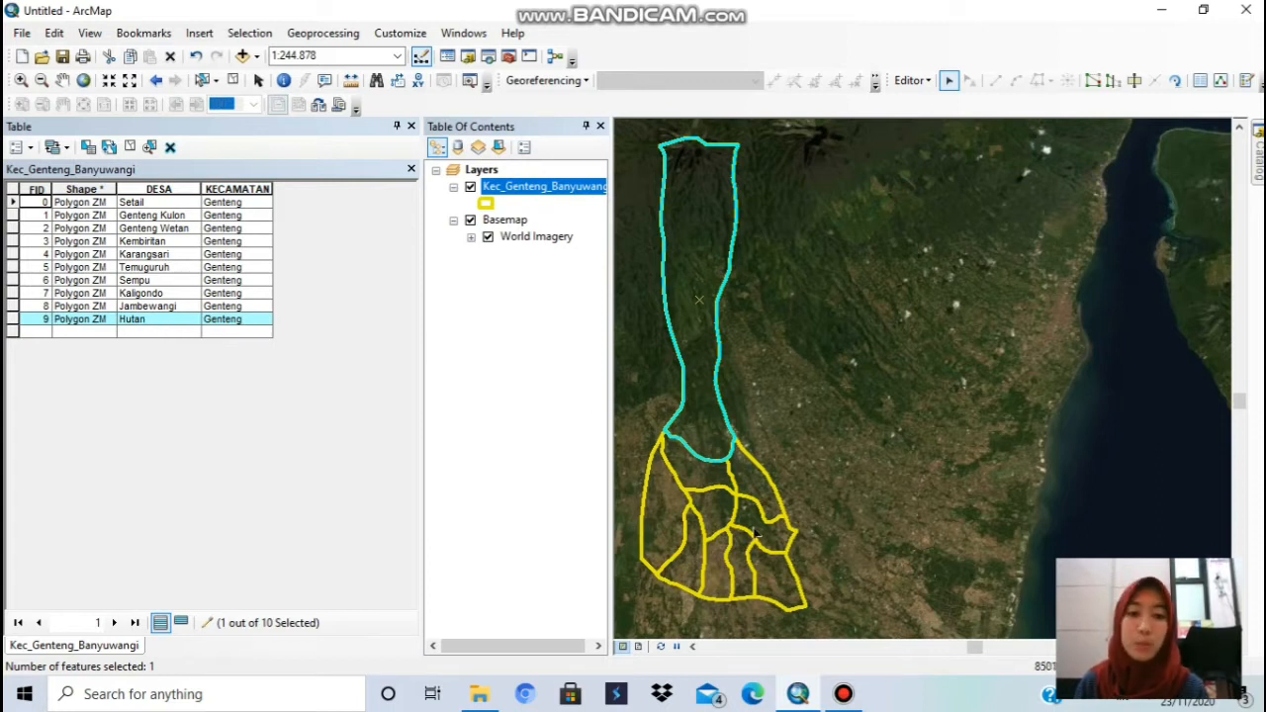
{"action": "left_click", "coordinate": [644, 515]}
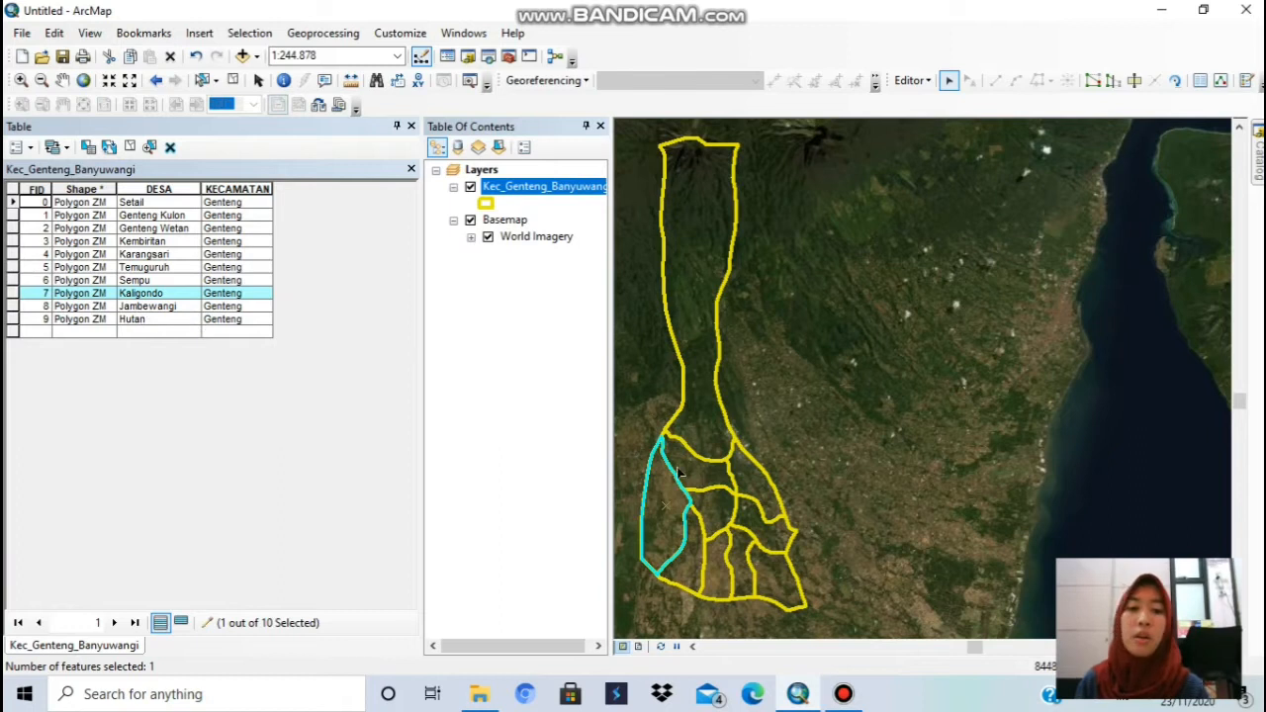
{"action": "left_click", "coordinate": [771, 555]}
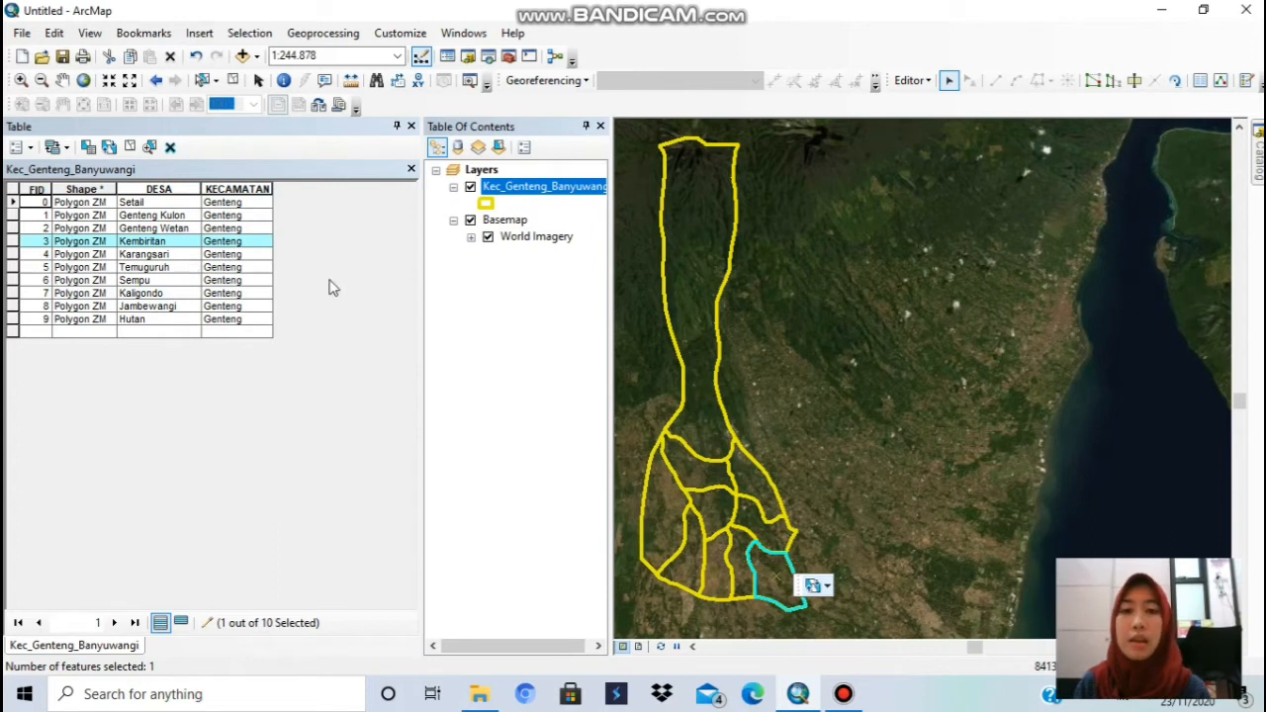
{"action": "left_click", "coordinate": [698, 498]}
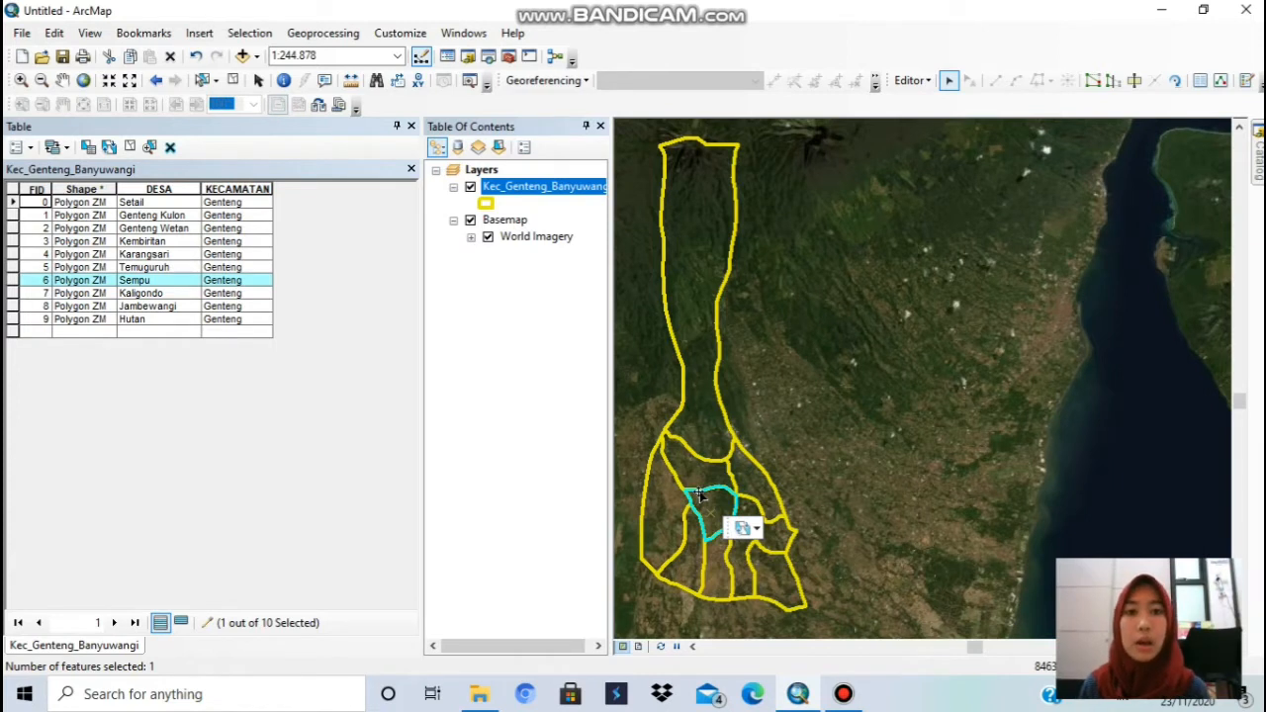
{"action": "left_click", "coordinate": [666, 277]}
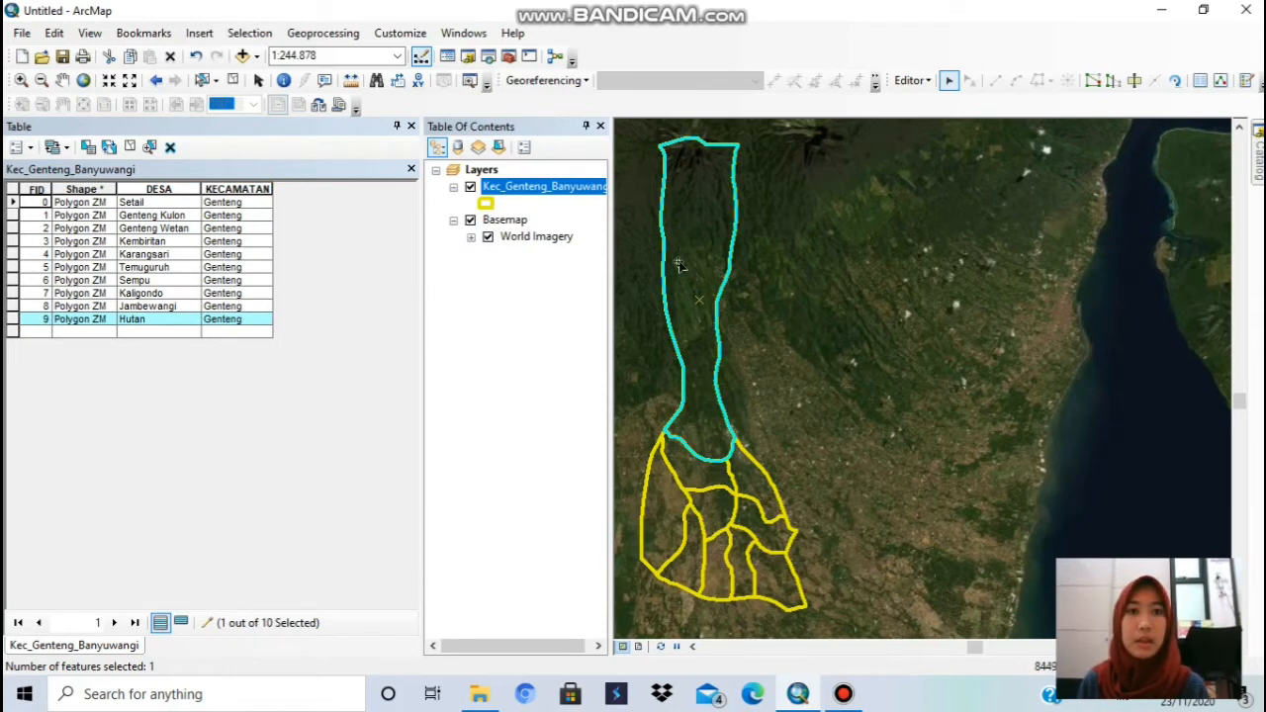
- Stop the edit session and close the attribute table
{"action": "left_click", "coordinate": [908, 81]}
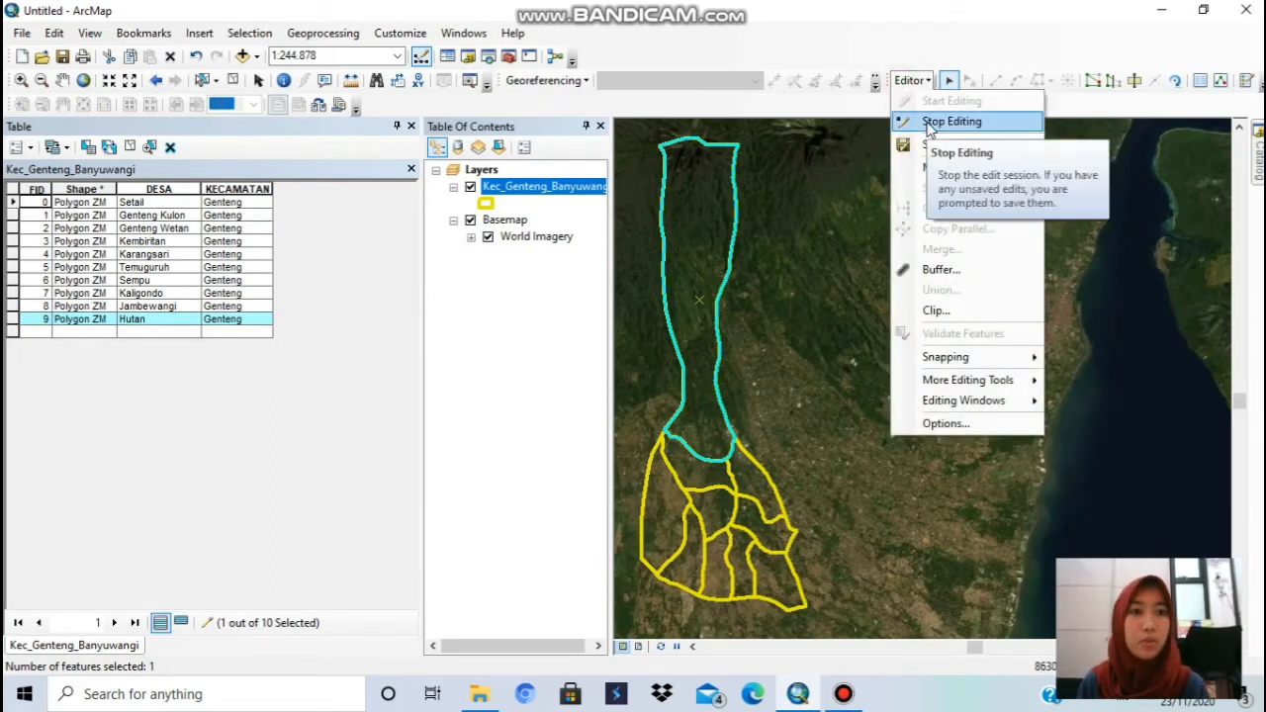
{"action": "left_click", "coordinate": [930, 123]}
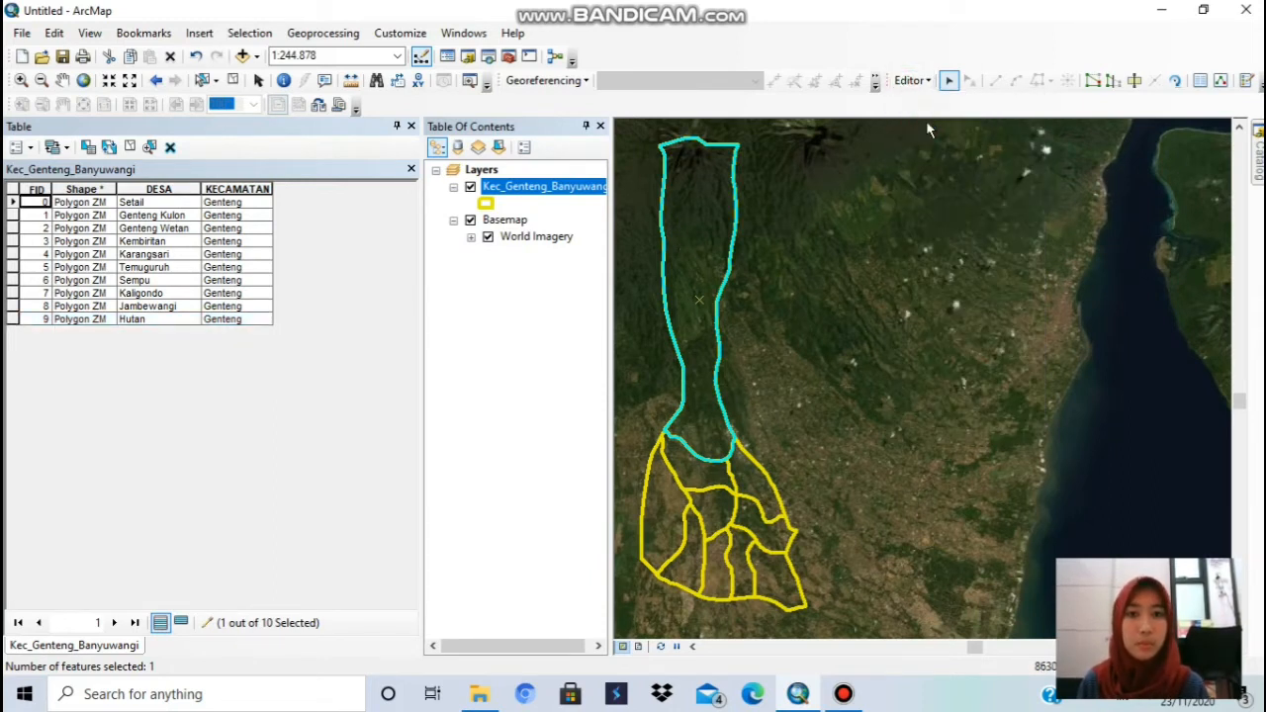
{"action": "left_click", "coordinate": [411, 126]}
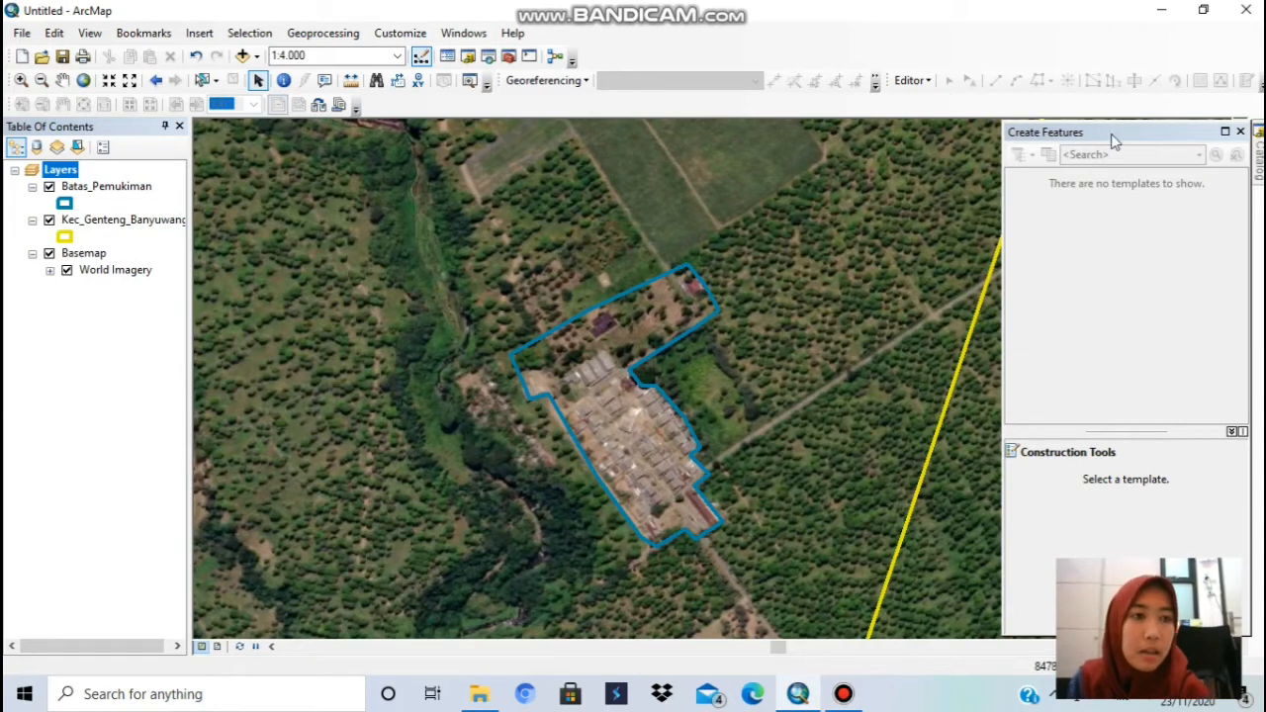
- Set up a new shapefile in the Digitasi folder connection, named Rumah_pmkmn with the feature type Polygon
{"action": "left_click", "coordinate": [1241, 132]}
{"action": "mouse_move", "coordinate": [1258, 148]}
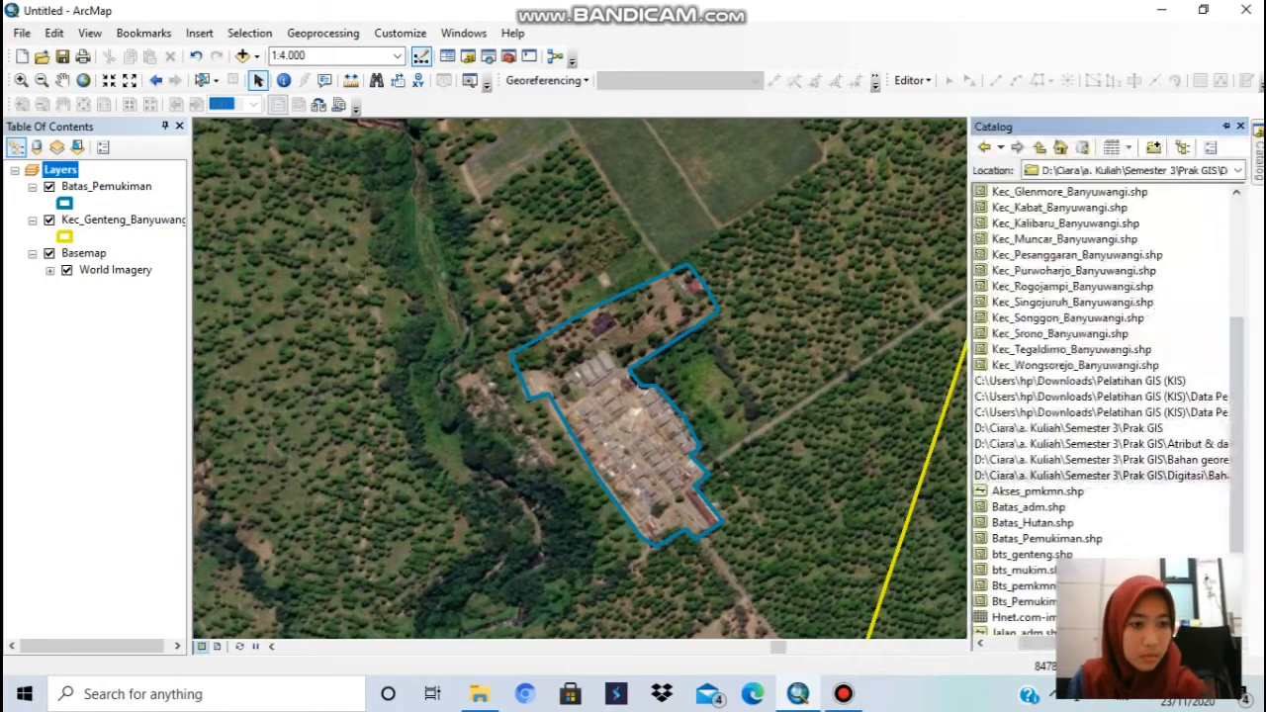
{"action": "left_click_drag", "start_coordinate": [1242, 427], "coordinate": [1248, 524]}
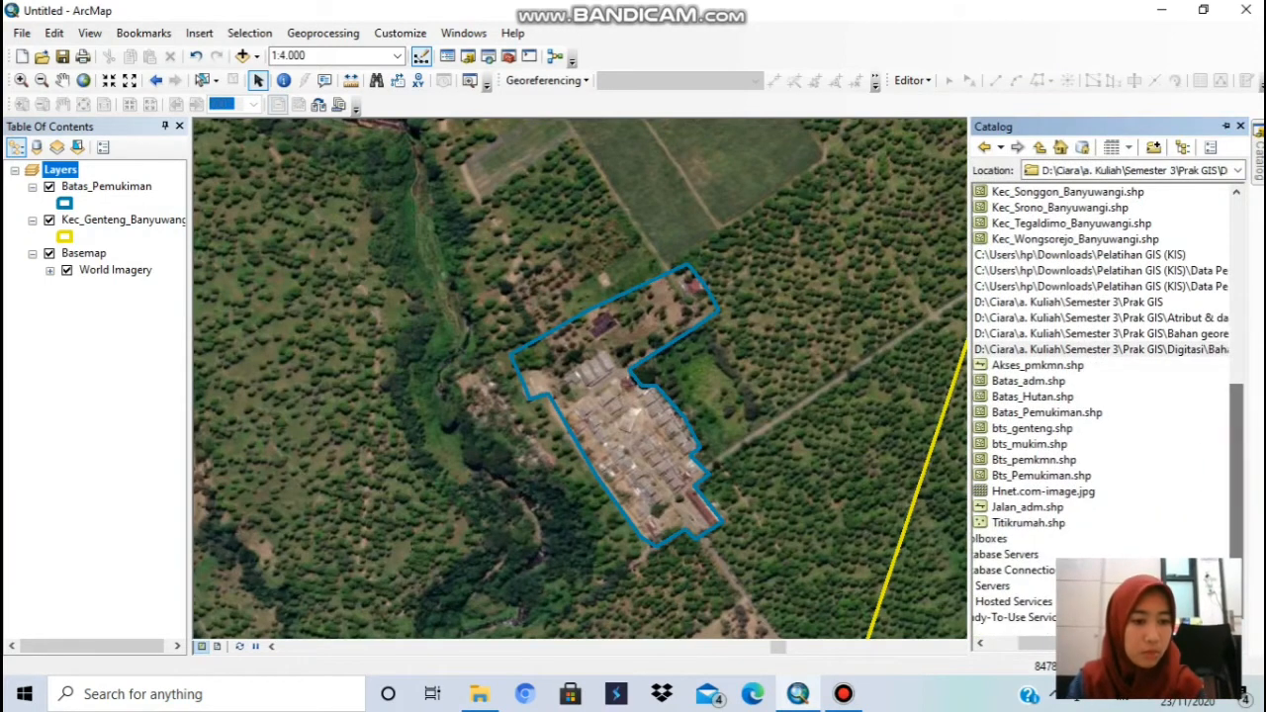
{"action": "left_click_drag", "start_coordinate": [1076, 644], "coordinate": [1042, 649]}
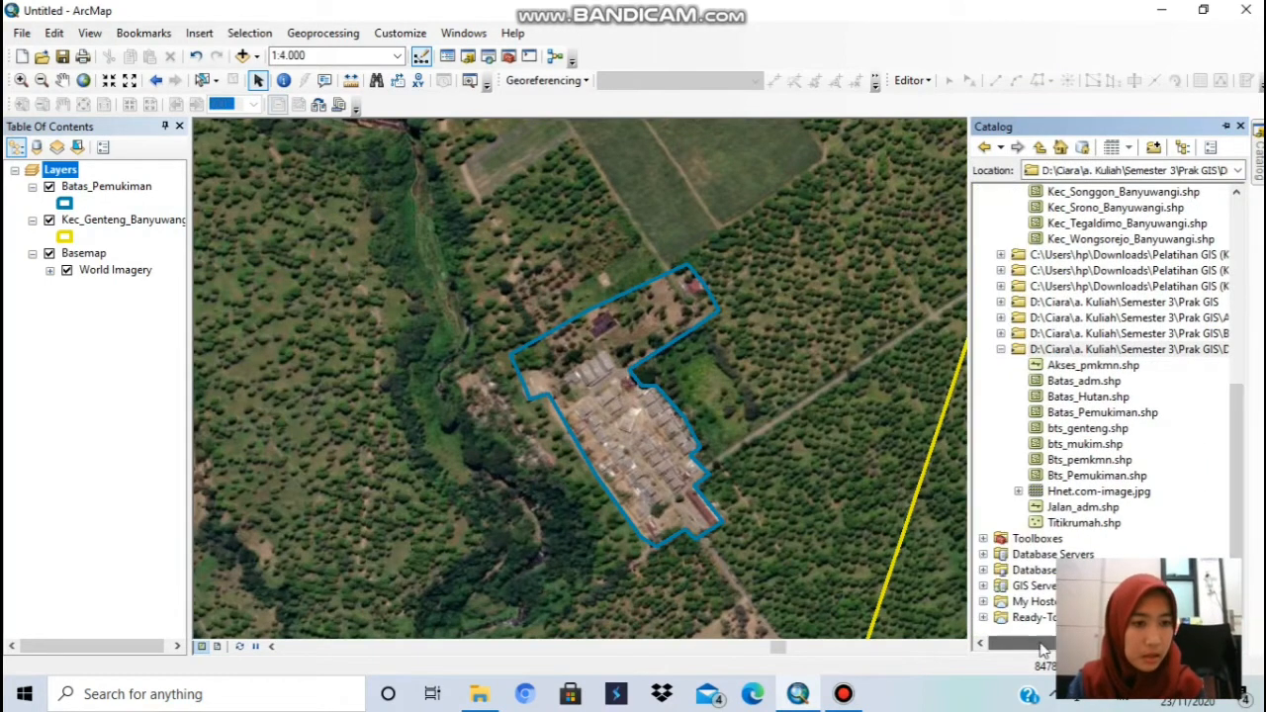
{"action": "right_click", "coordinate": [1016, 348]}
{"action": "mouse_move", "coordinate": [1066, 460]}
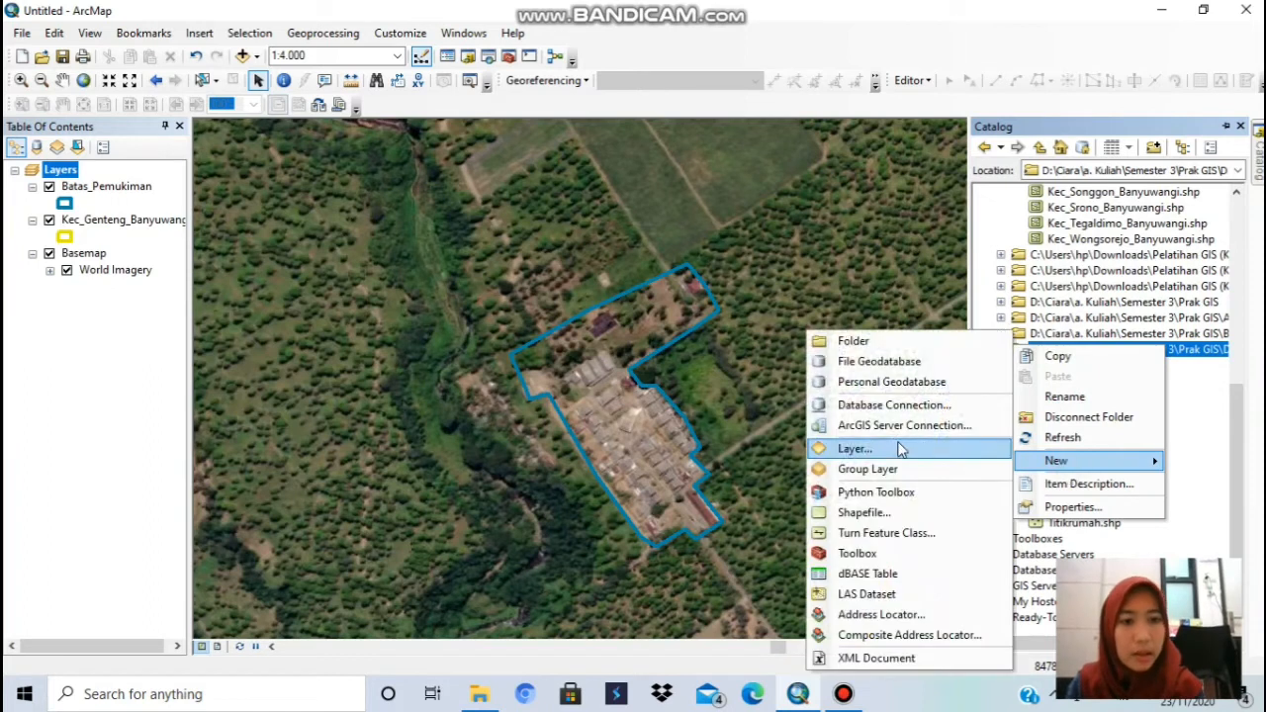
{"action": "left_click", "coordinate": [864, 515]}
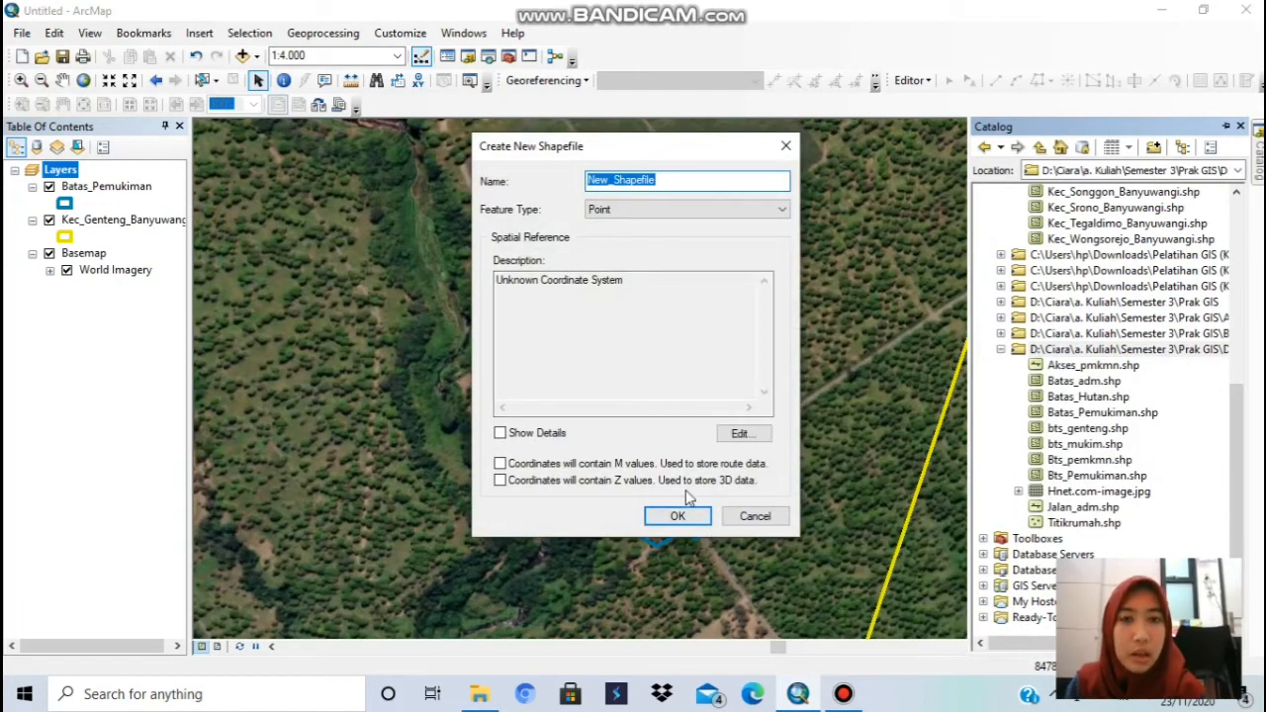
{"action": "key", "text": "BackSpace"}
{"action": "type", "text": "Rumah_pmkmn"}
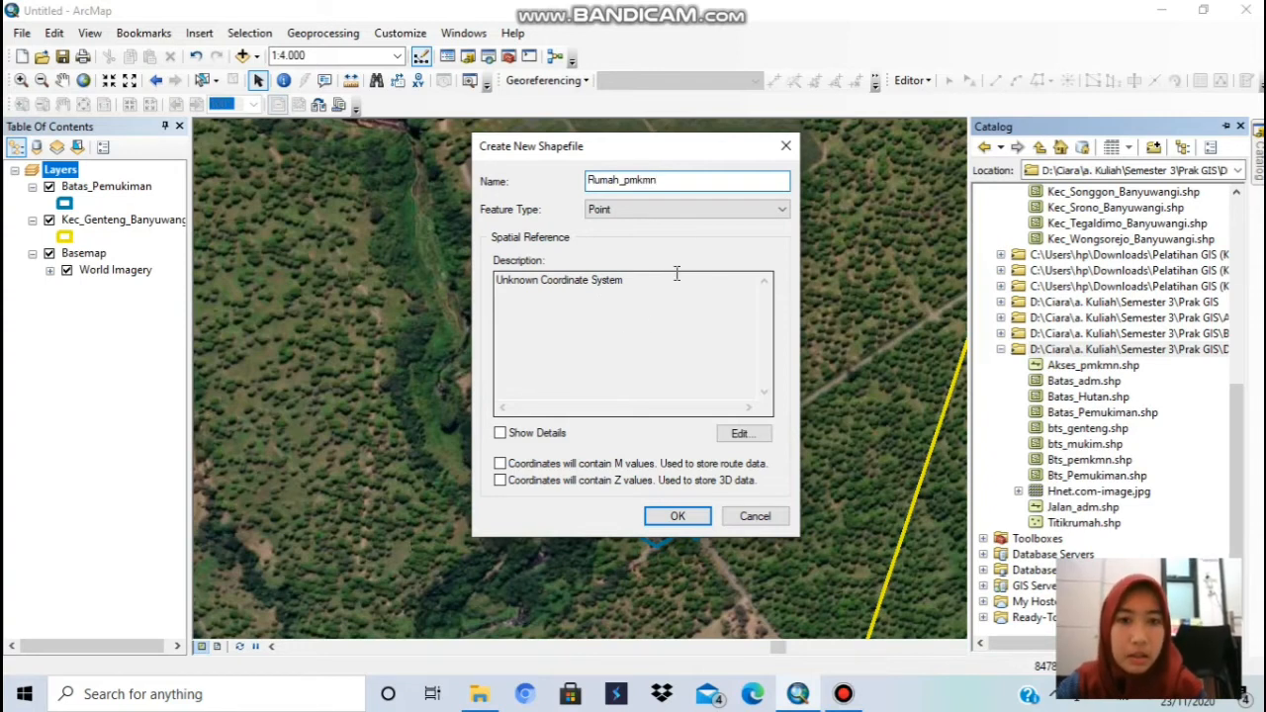
{"action": "left_click", "coordinate": [665, 210]}
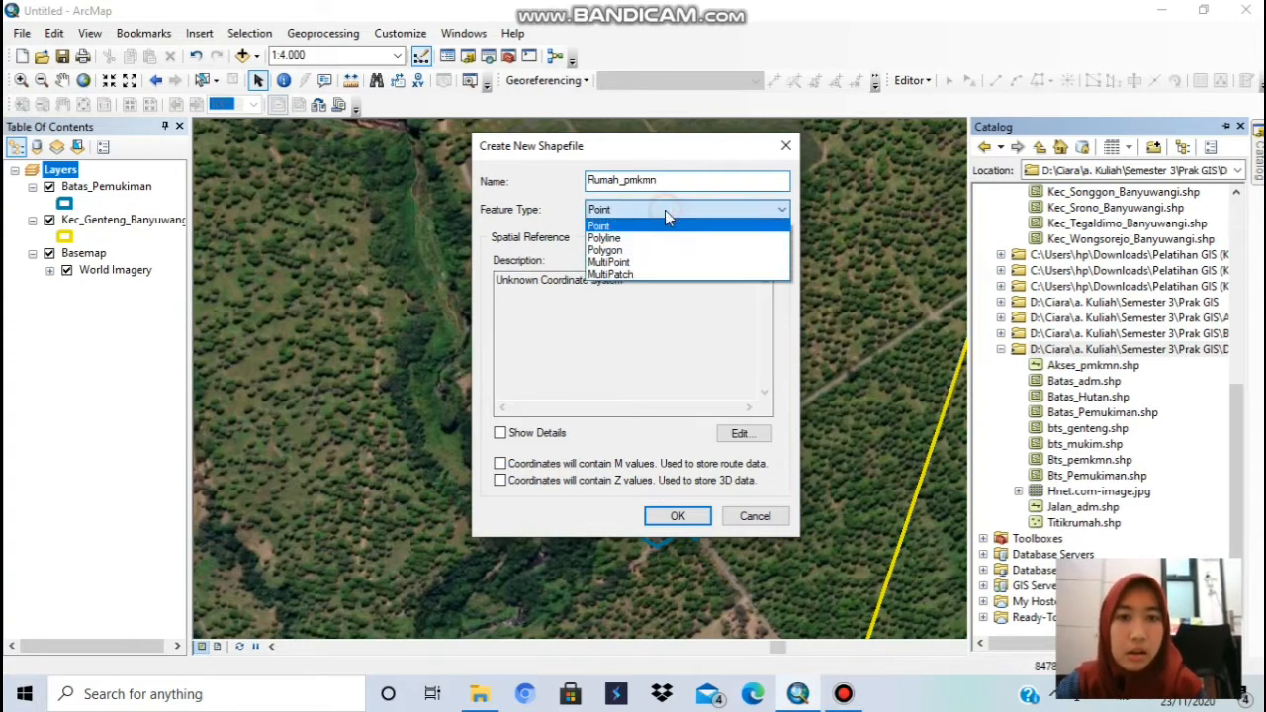
{"action": "left_click", "coordinate": [620, 251]}
{"action": "left_click", "coordinate": [639, 302]}
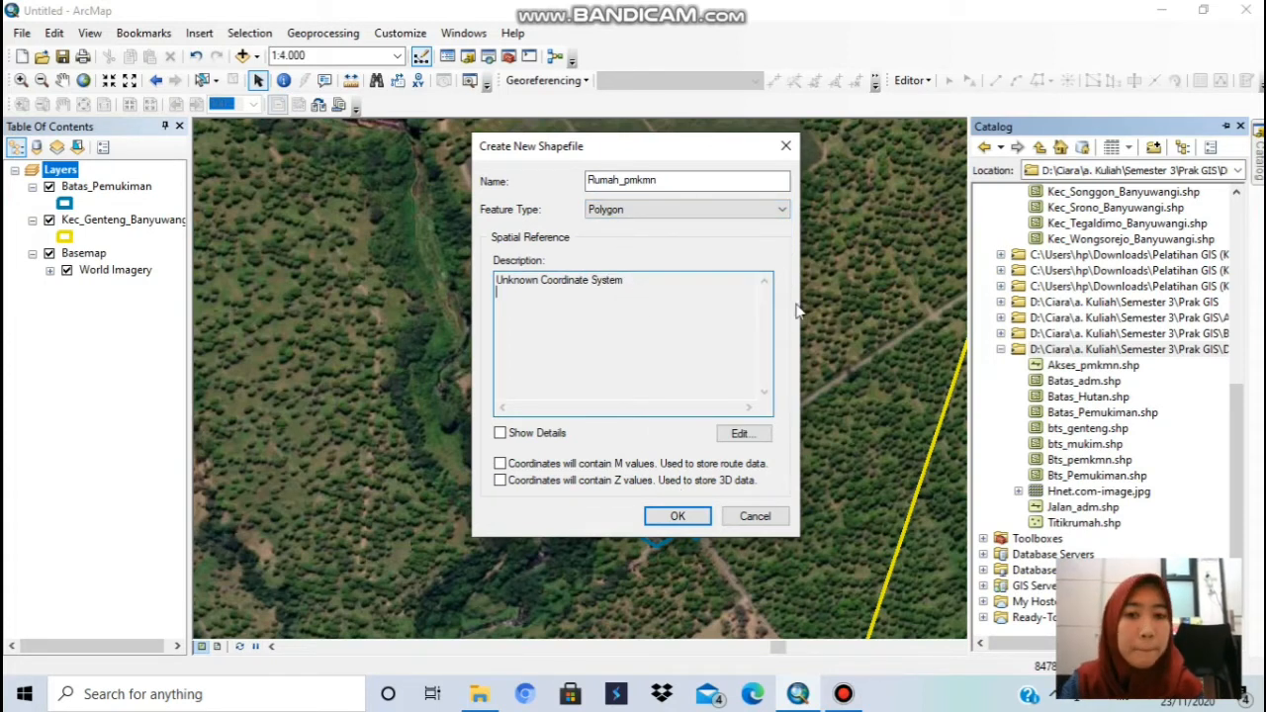
- Assign the projected coordinate system WGS 1984 UTM Zone 49S to Rumah_pmkmn and create the shapefile
{"action": "left_click", "coordinate": [749, 434]}
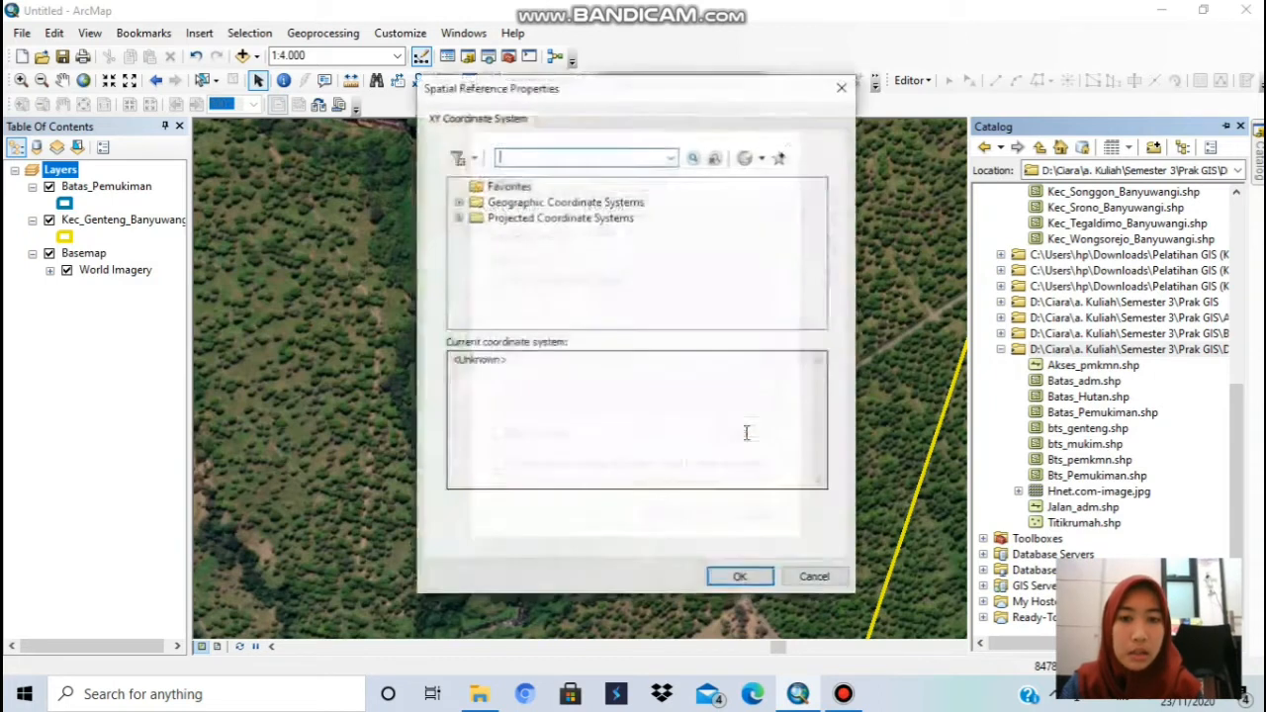
{"action": "double_click", "coordinate": [524, 219]}
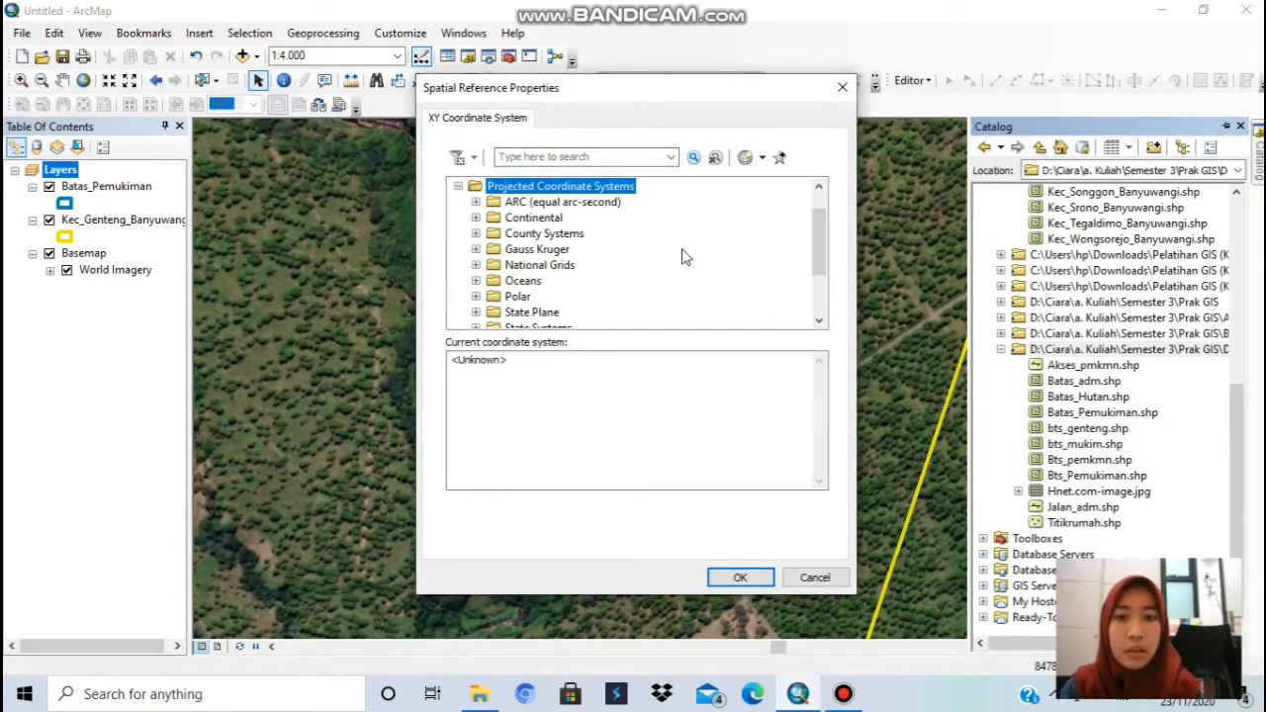
{"action": "left_click_drag", "start_coordinate": [820, 244], "coordinate": [817, 327]}
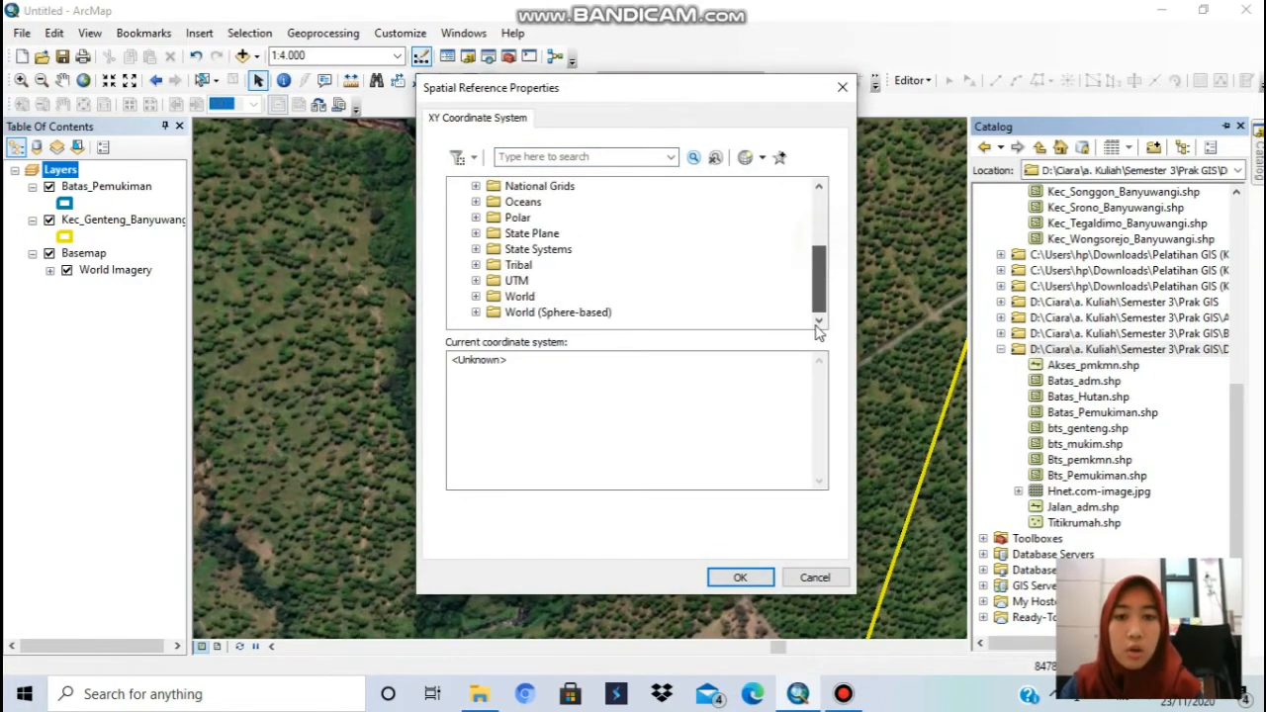
{"action": "double_click", "coordinate": [520, 282]}
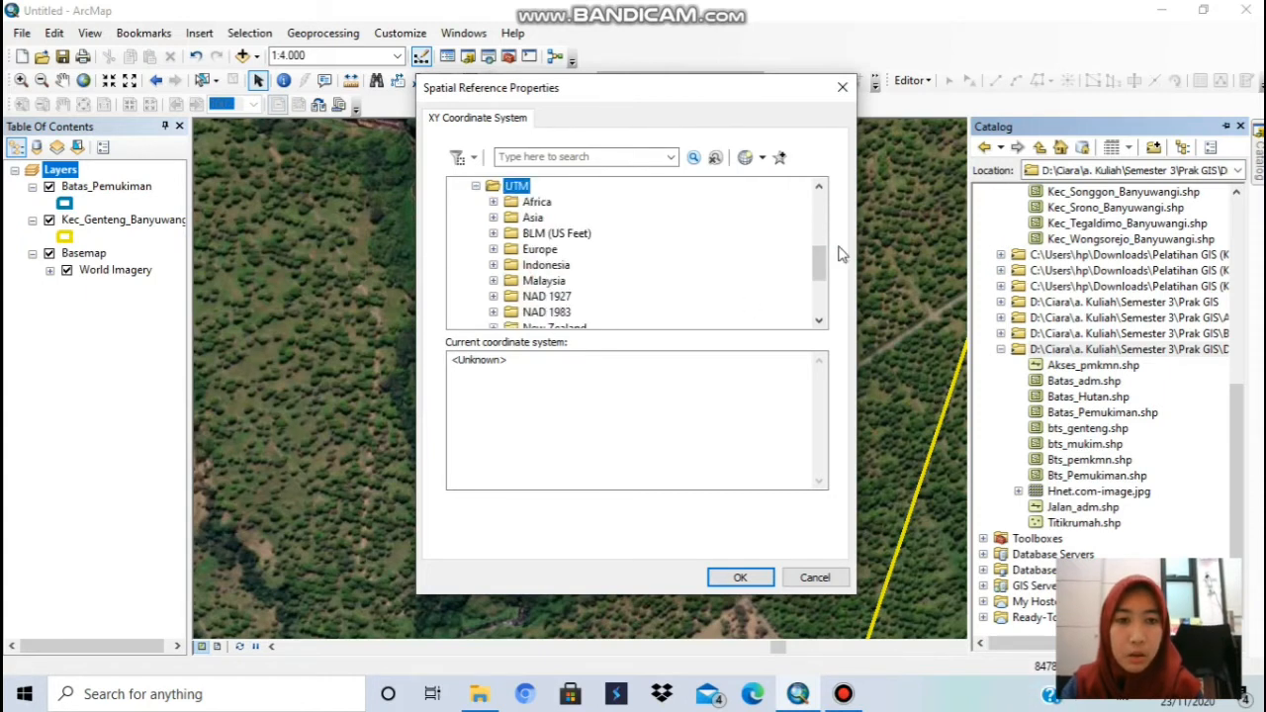
{"action": "left_click_drag", "start_coordinate": [820, 261], "coordinate": [820, 298]}
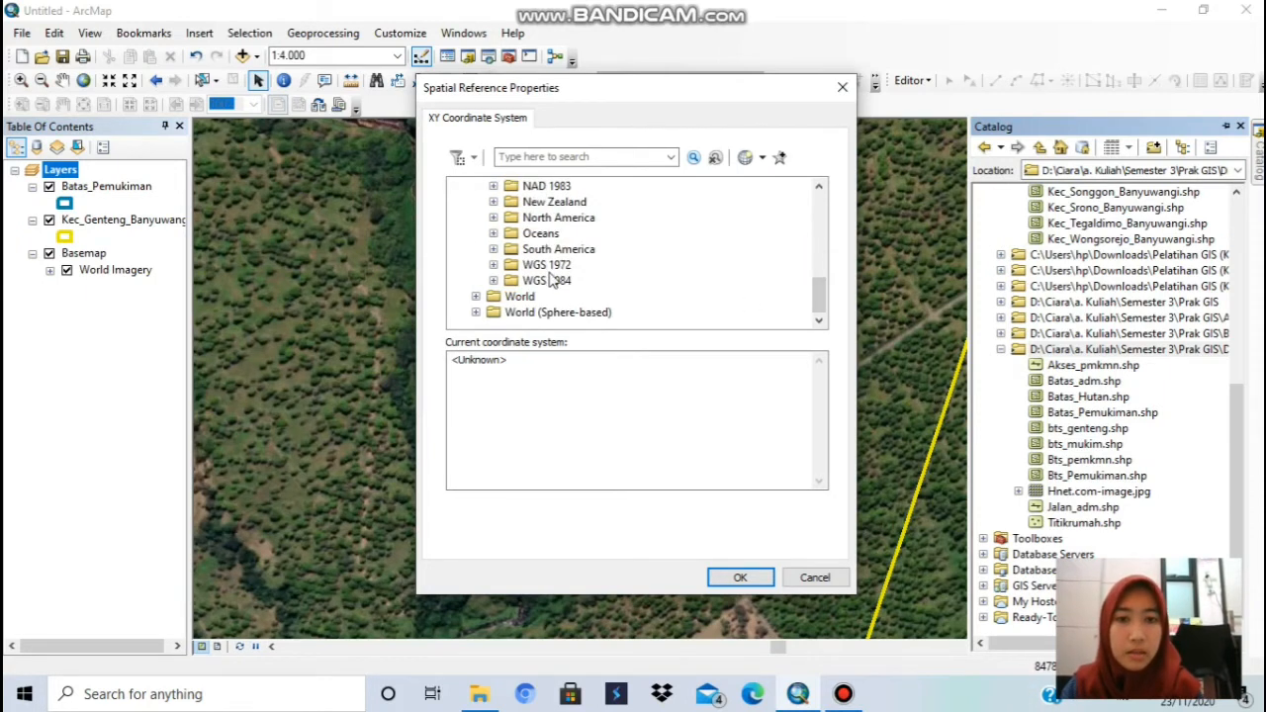
{"action": "double_click", "coordinate": [552, 281]}
{"action": "double_click", "coordinate": [598, 313]}
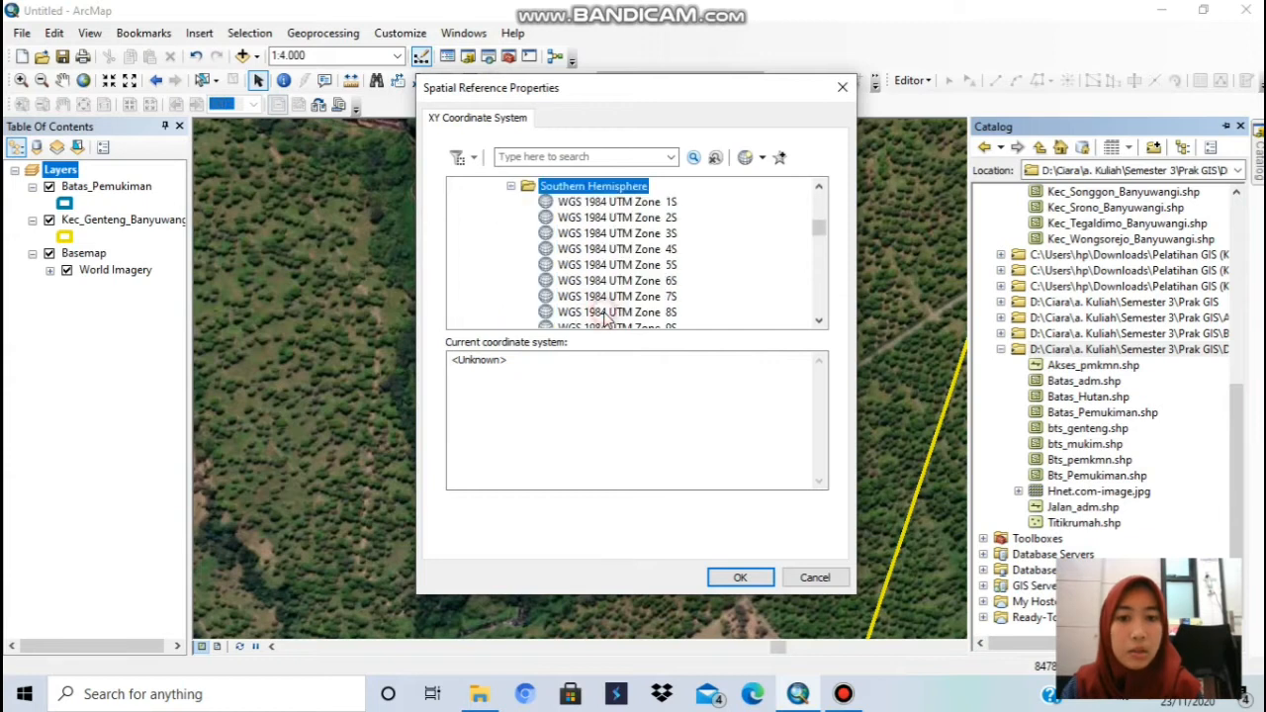
{"action": "left_click_drag", "start_coordinate": [820, 247], "coordinate": [820, 294]}
{"action": "left_click", "coordinate": [669, 328]}
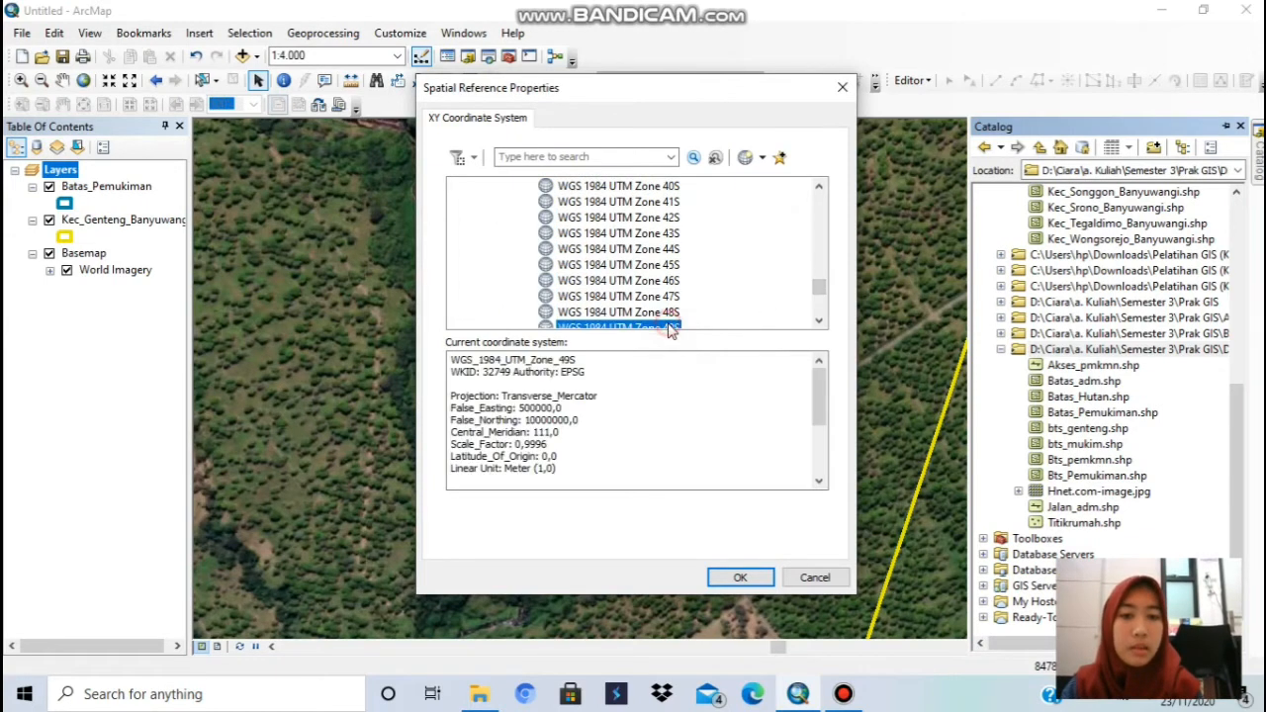
{"action": "left_click", "coordinate": [758, 575]}
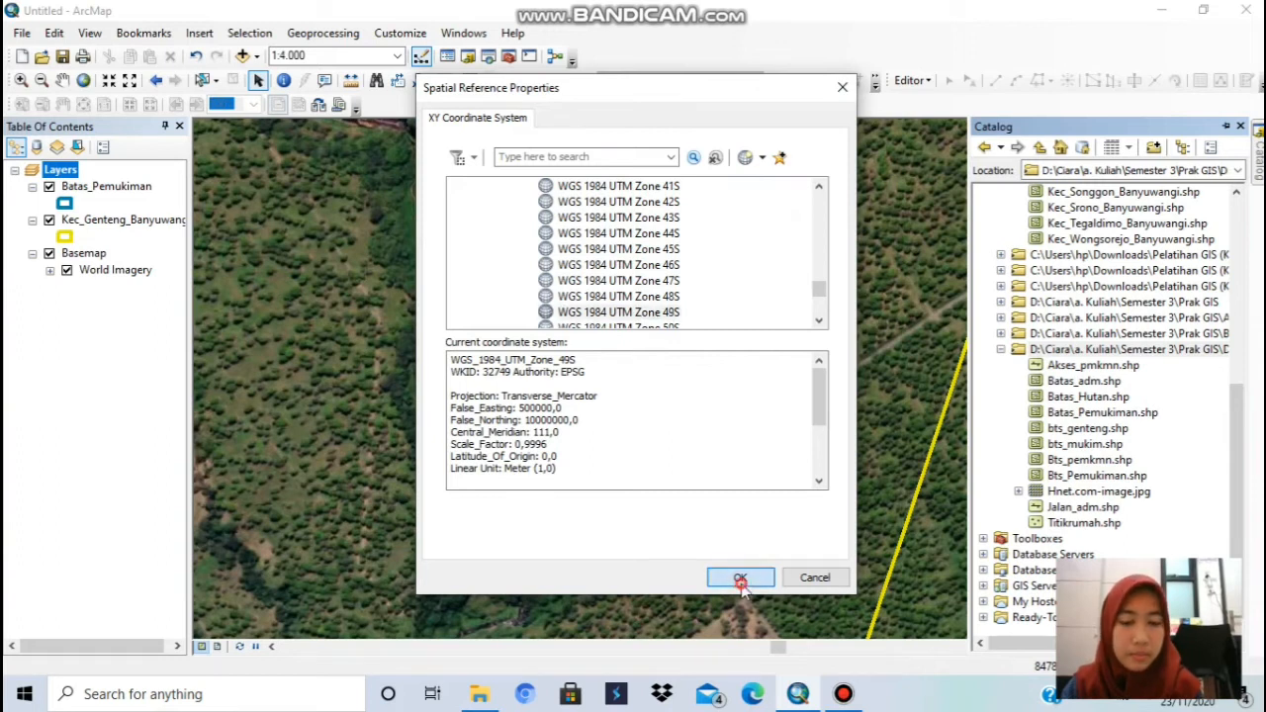
{"action": "left_click", "coordinate": [678, 517]}
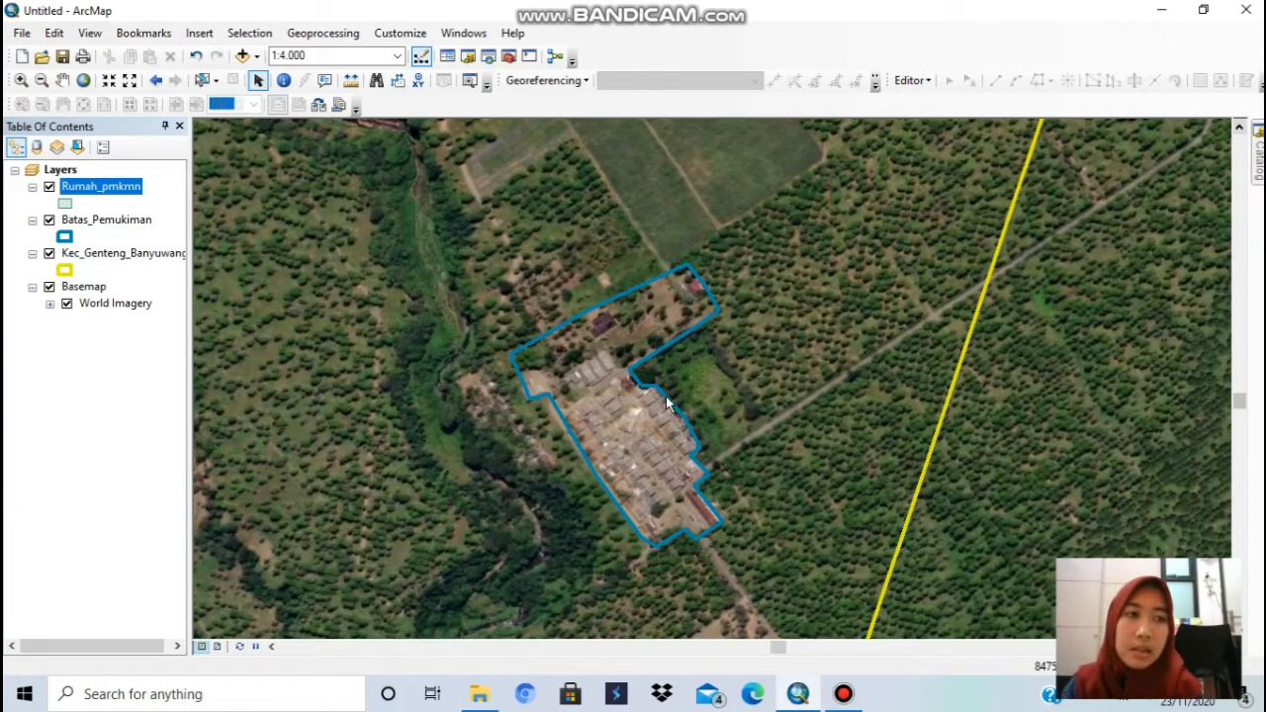
- Start an edit session on the Rumah_pmkmn layer
{"action": "left_click", "coordinate": [911, 80]}
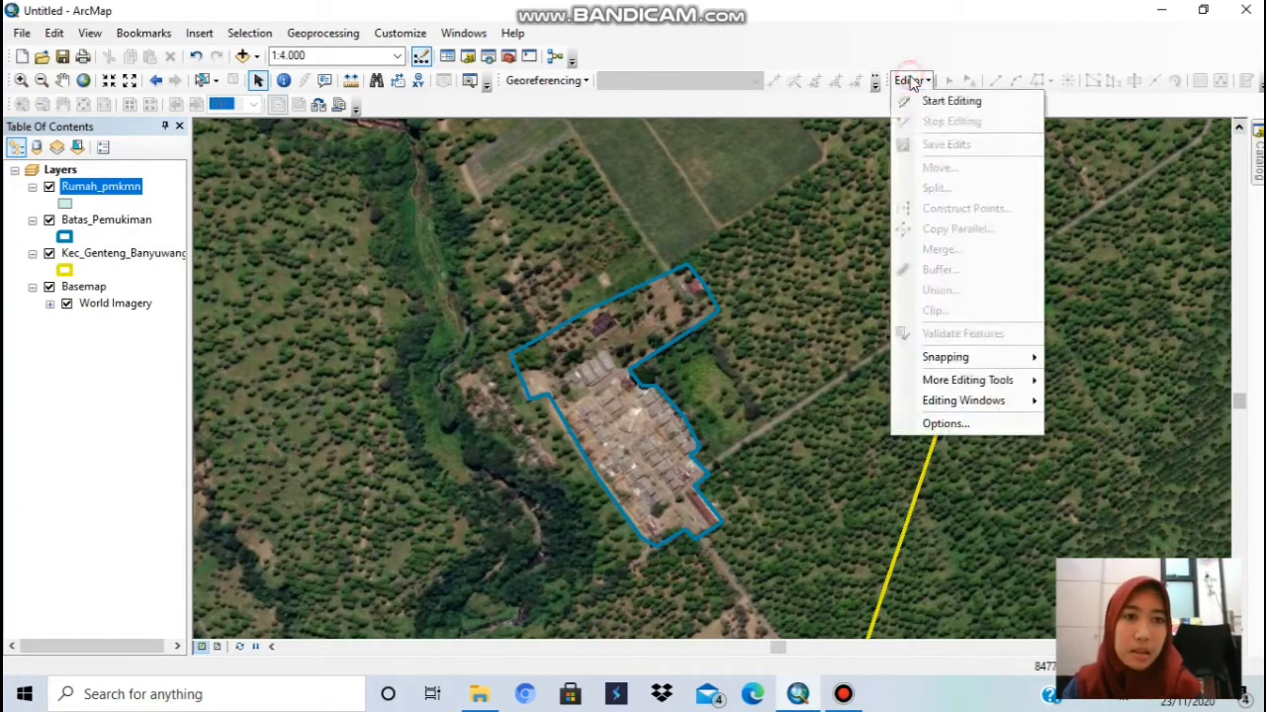
{"action": "left_click", "coordinate": [924, 103]}
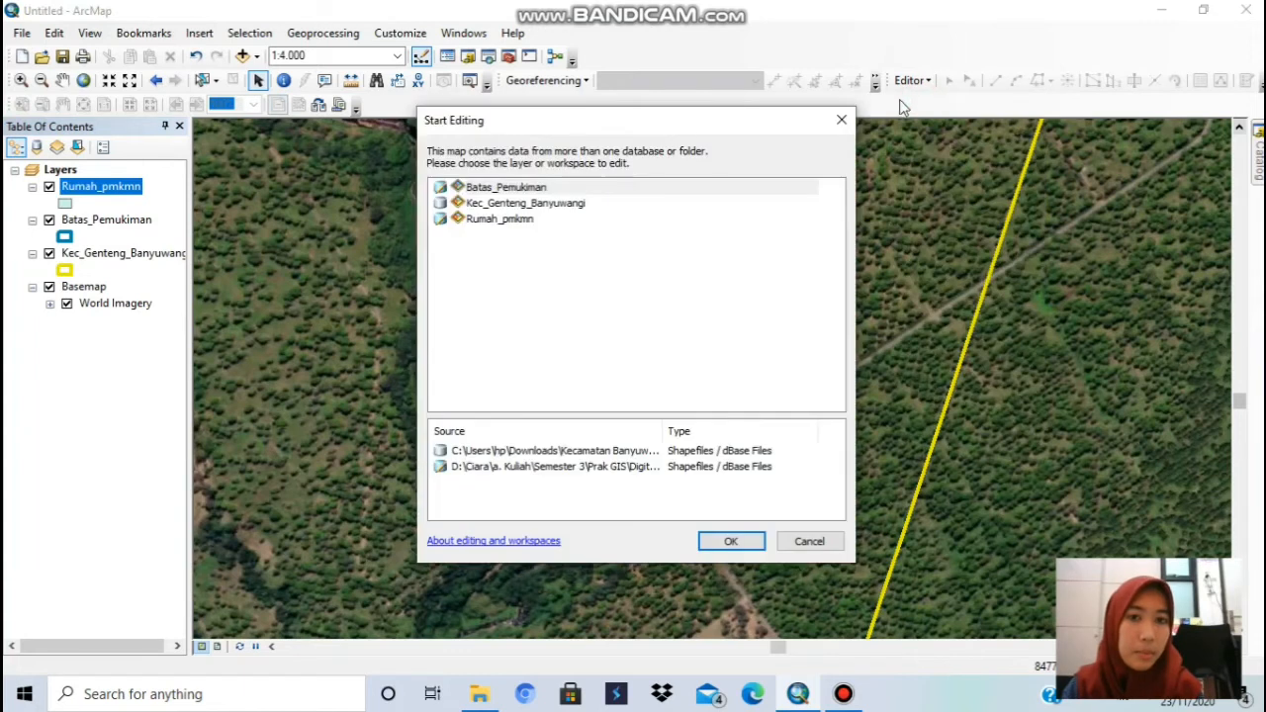
{"action": "left_click", "coordinate": [535, 188]}
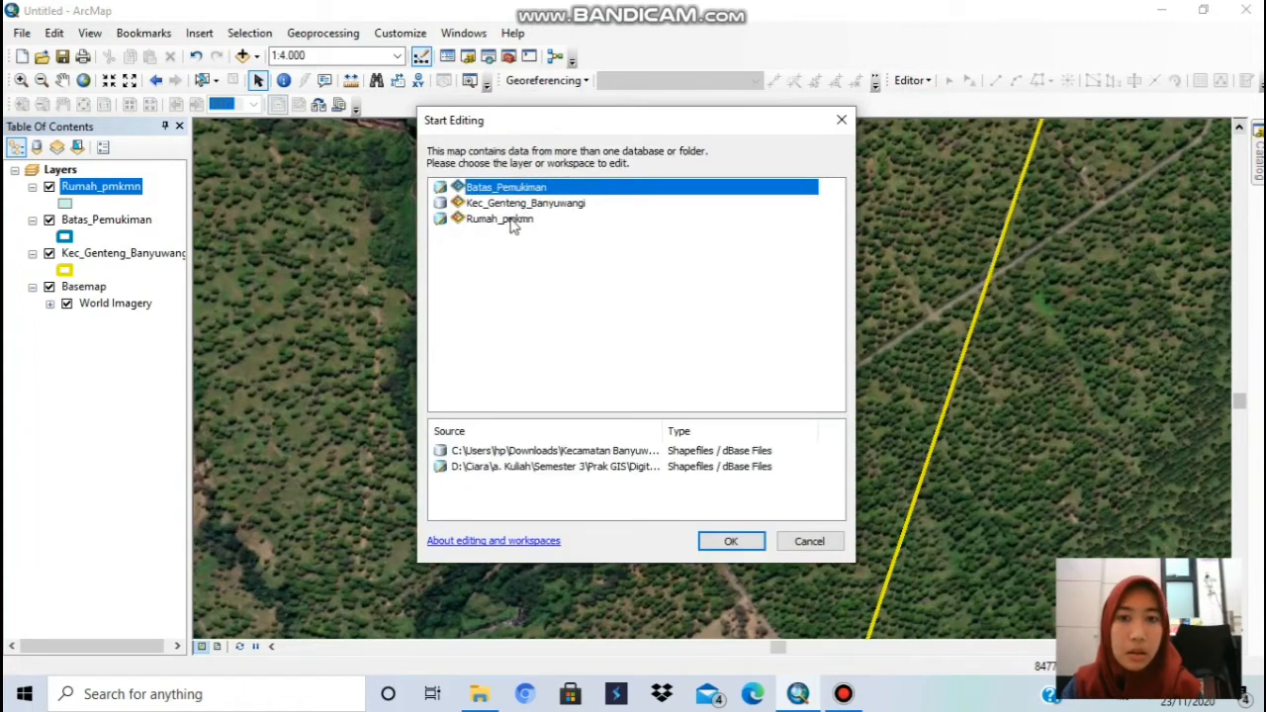
{"action": "left_click", "coordinate": [511, 221]}
{"action": "left_click", "coordinate": [730, 543]}
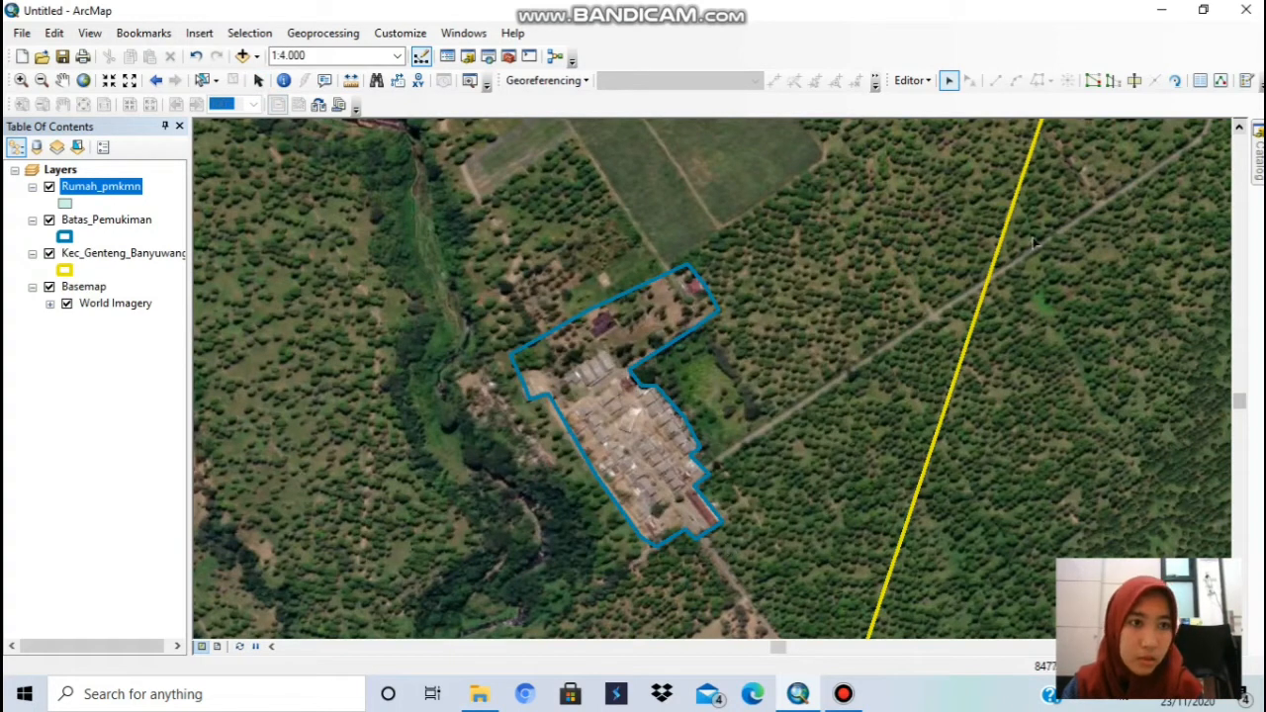
- Digitize a house near the settlement's northern cluster as a four-sided Rumah_pmkmn polygon with a perimeter of about 67 m
{"action": "left_click", "coordinate": [1246, 80]}
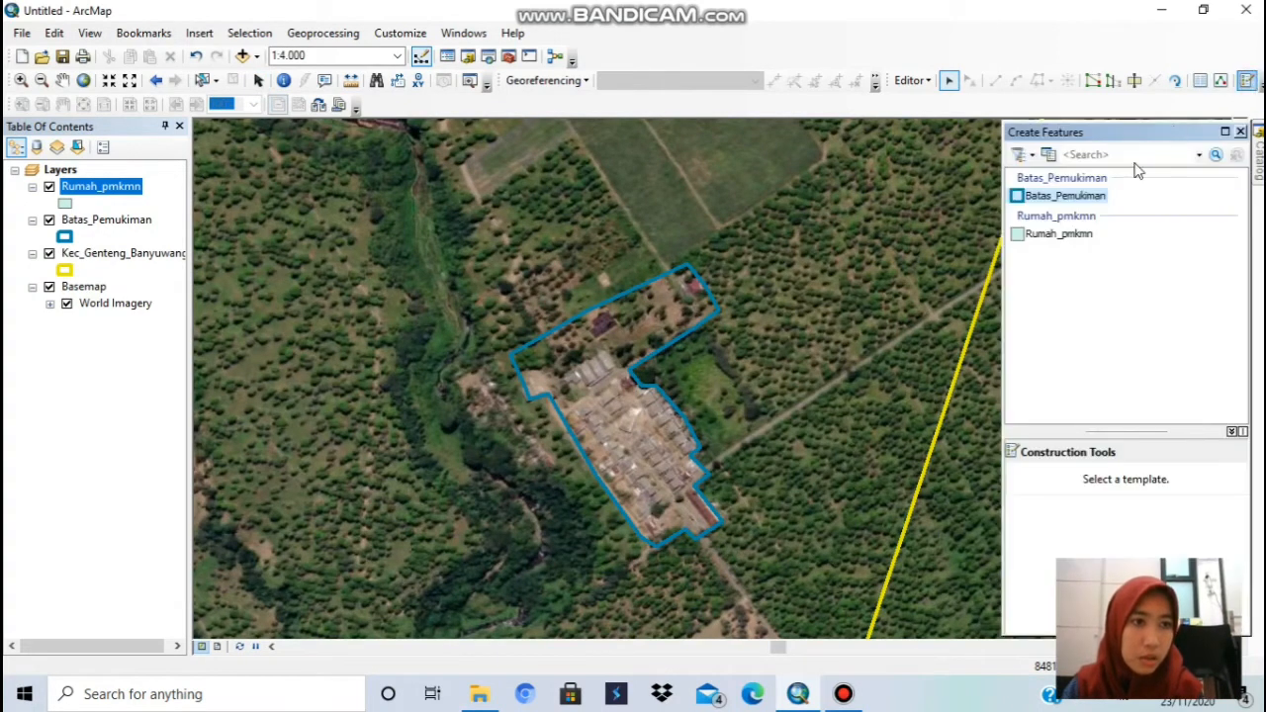
{"action": "left_click", "coordinate": [1055, 233]}
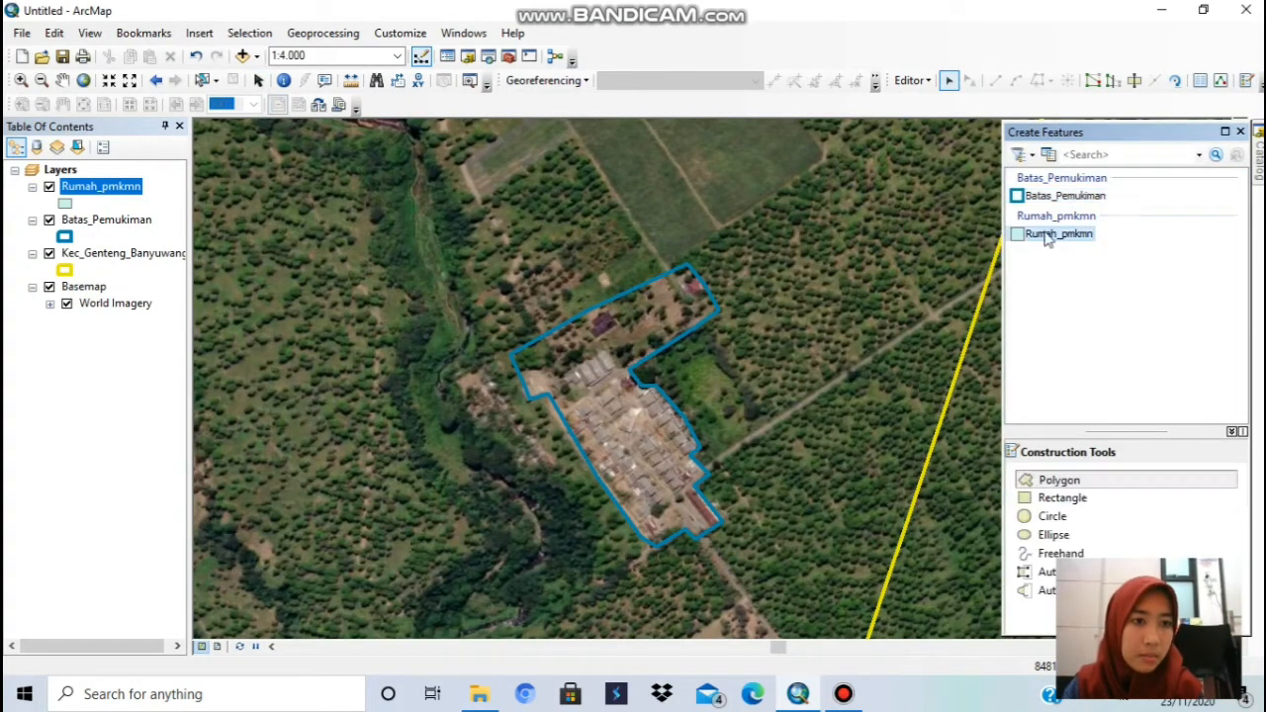
{"action": "left_click", "coordinate": [1077, 483]}
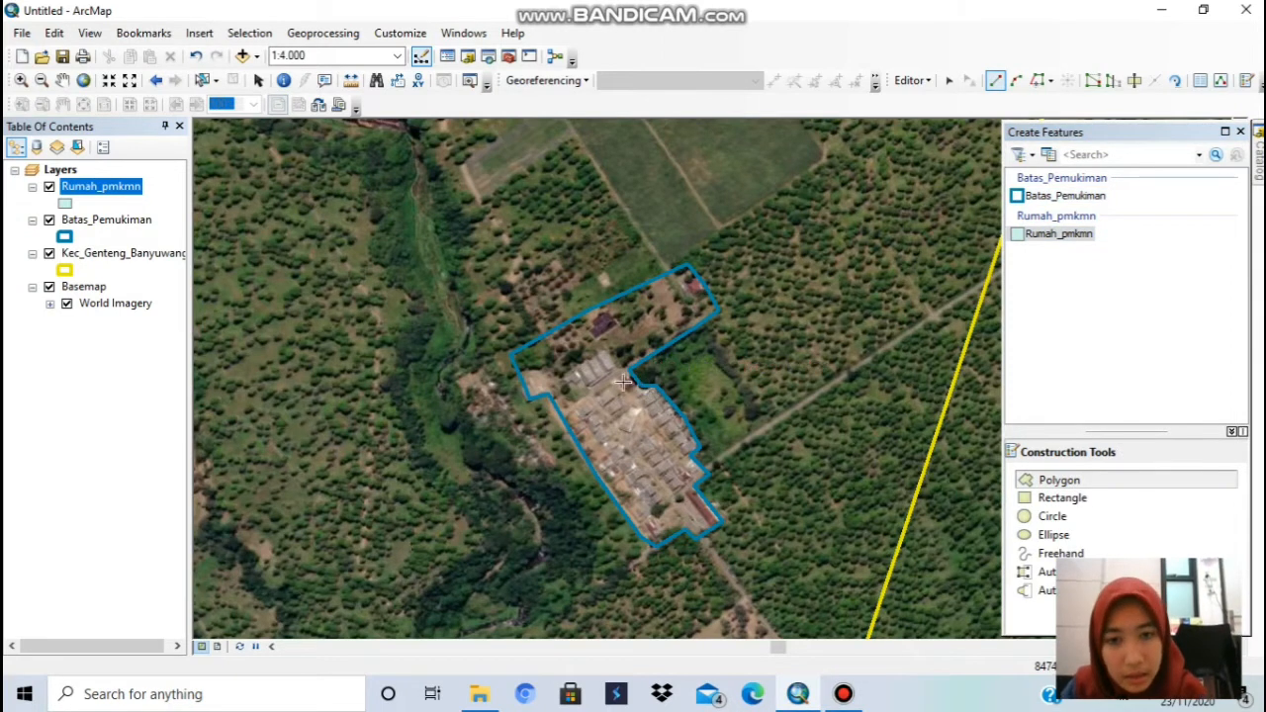
{"action": "left_click", "coordinate": [577, 370]}
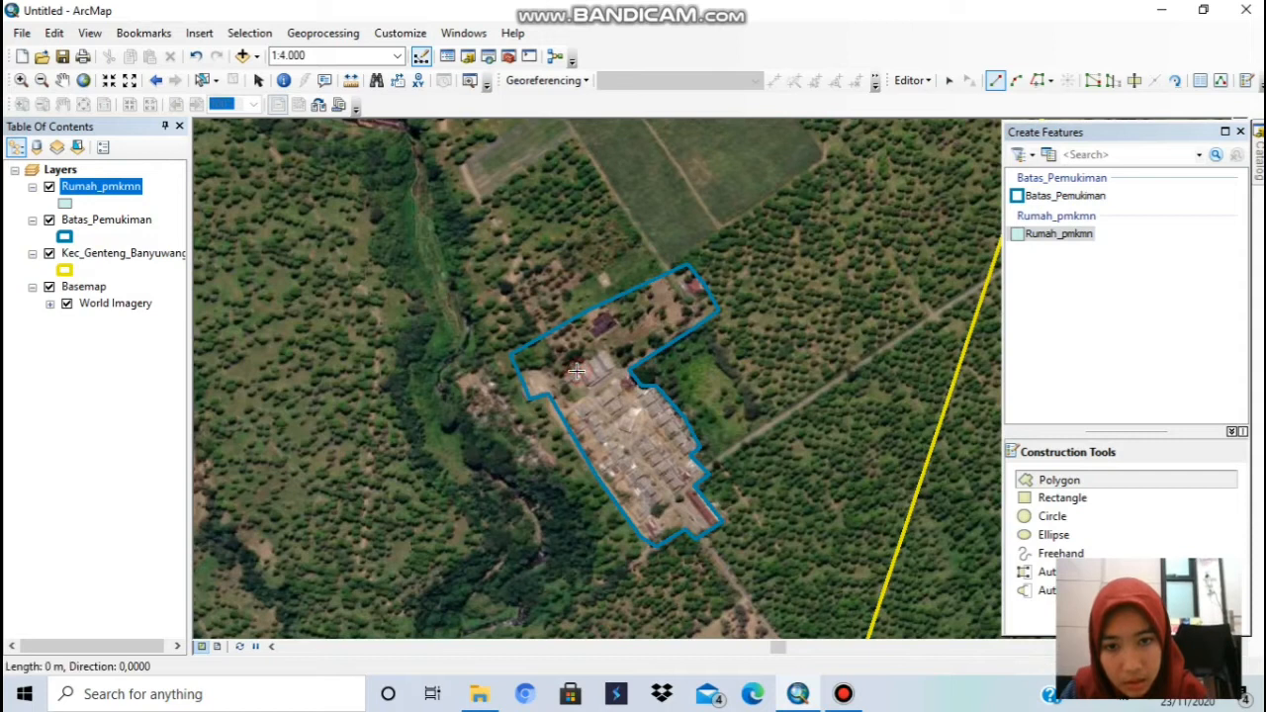
{"action": "left_click", "coordinate": [585, 363]}
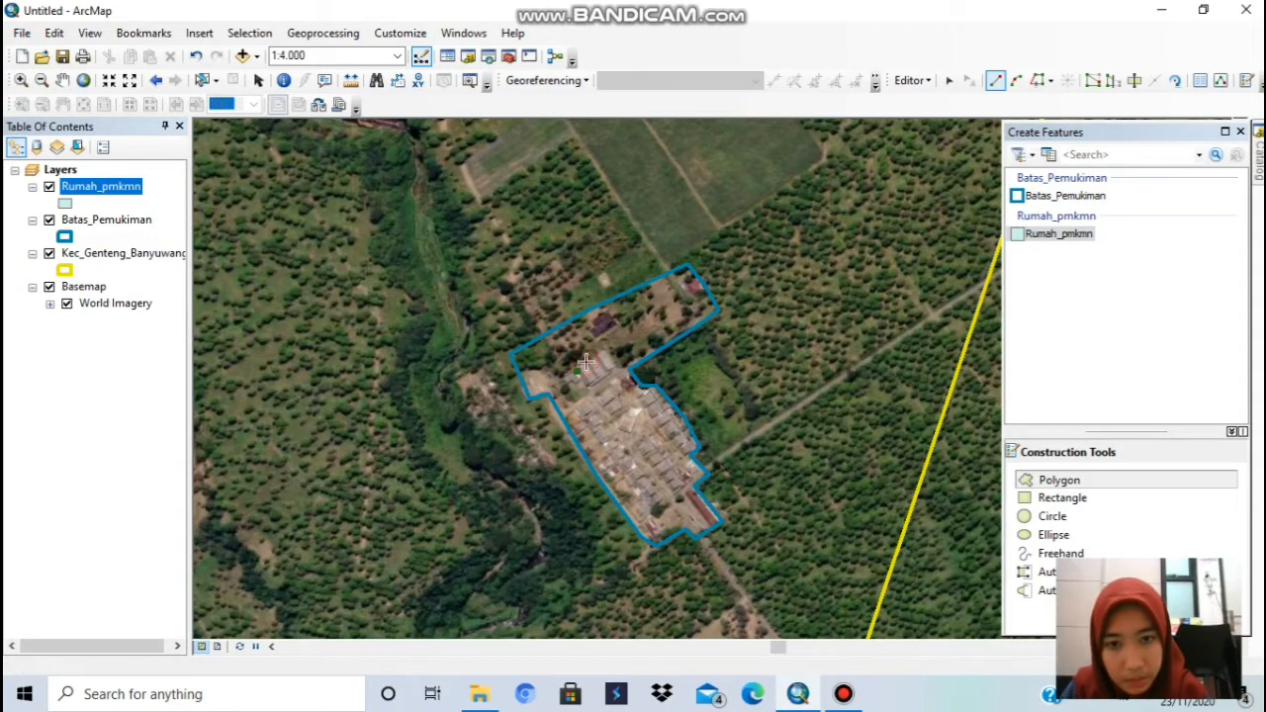
{"action": "left_click", "coordinate": [596, 378]}
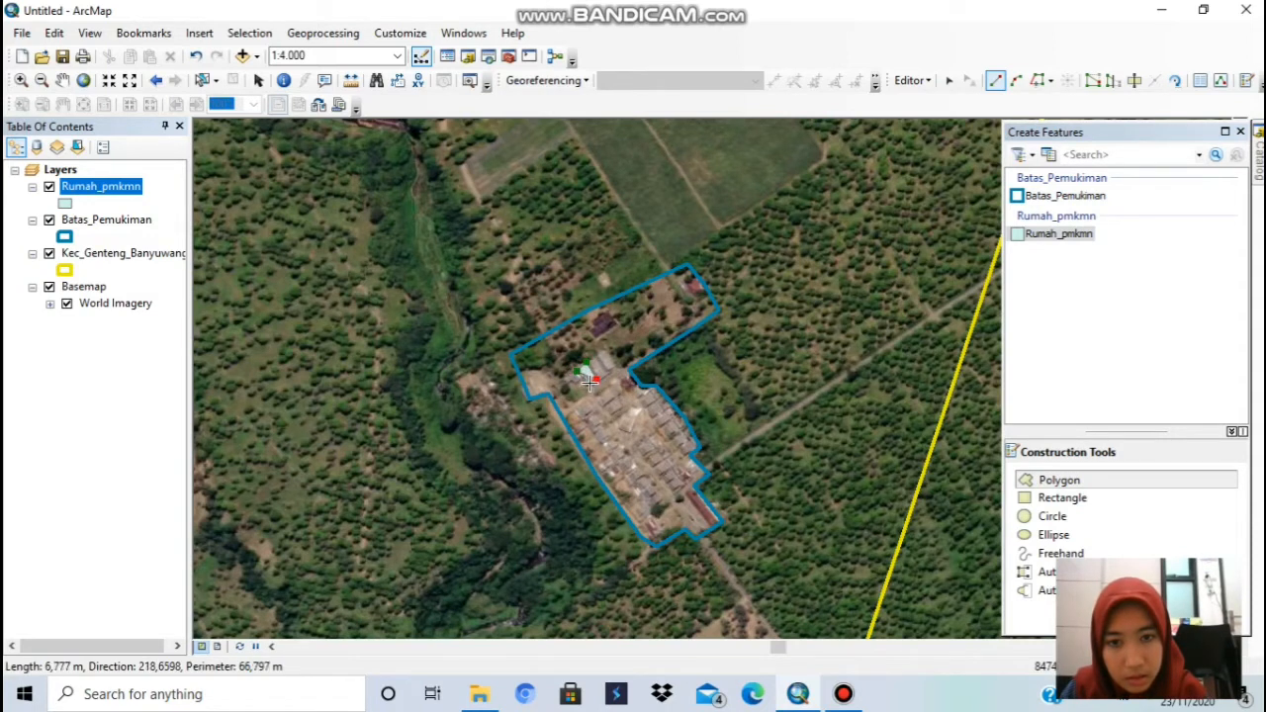
{"action": "left_click", "coordinate": [588, 383]}
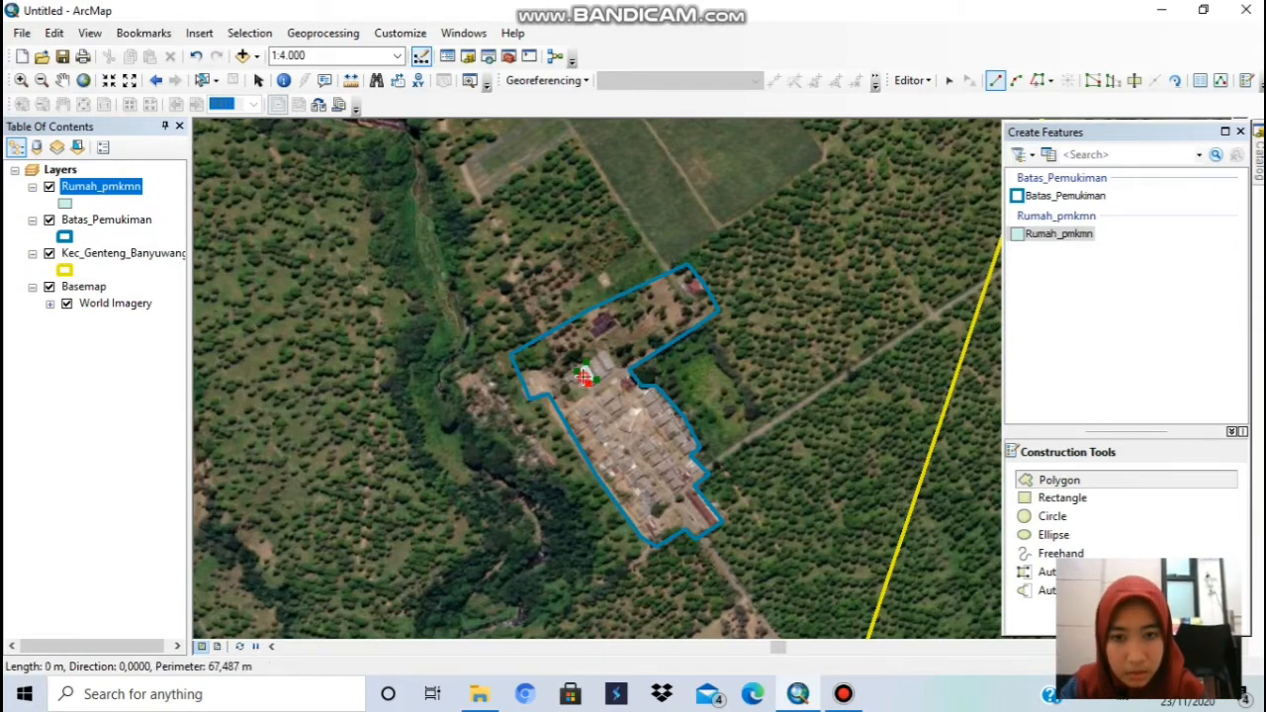
{"action": "right_click", "coordinate": [584, 377]}
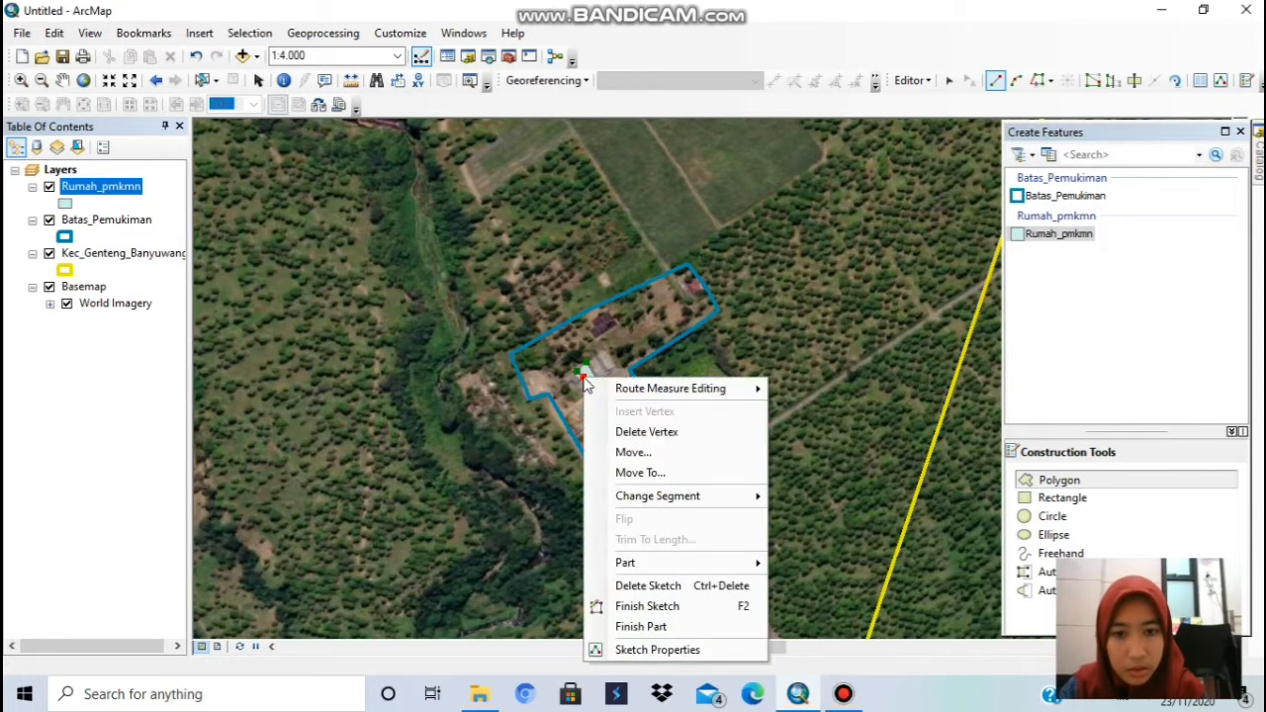
{"action": "left_click", "coordinate": [652, 607]}
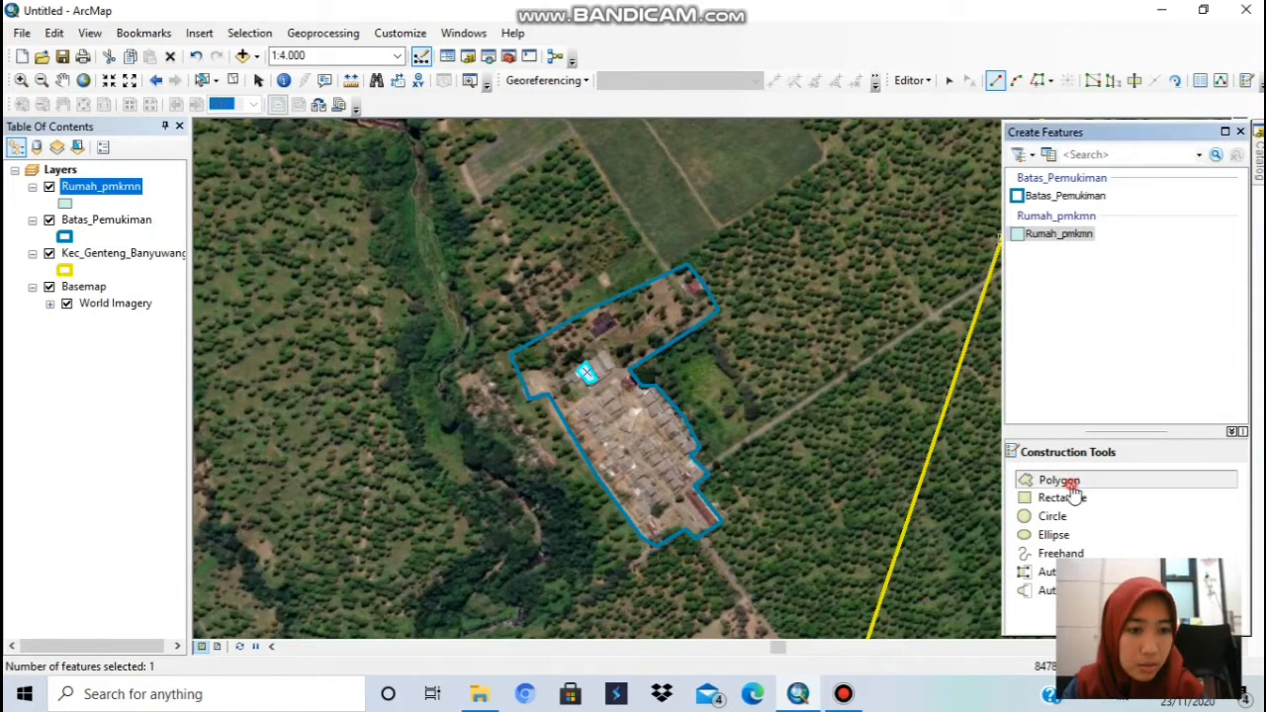
- Digitize the adjoining house to the east as a second Rumah_pmkmn polygon with a perimeter of about 74 m, sharing the first house's edge
{"action": "left_click", "coordinate": [595, 357]}
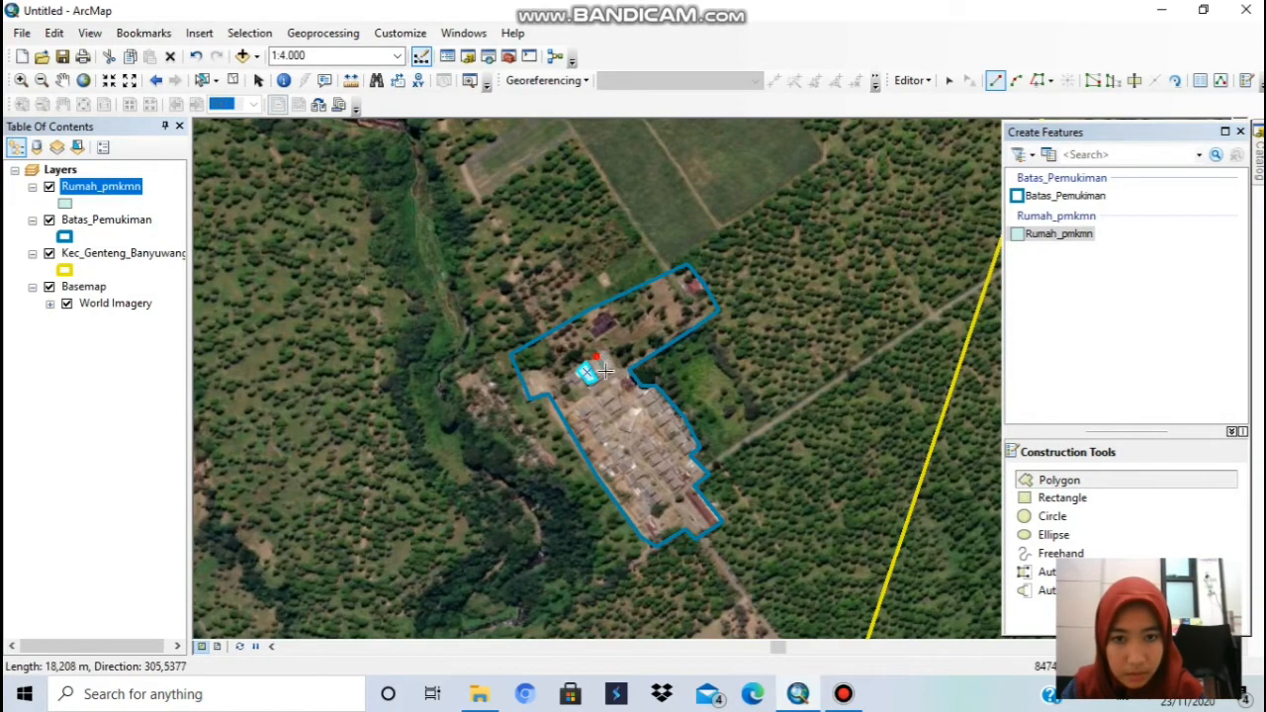
{"action": "left_click", "coordinate": [607, 375]}
{"action": "left_click", "coordinate": [594, 378]}
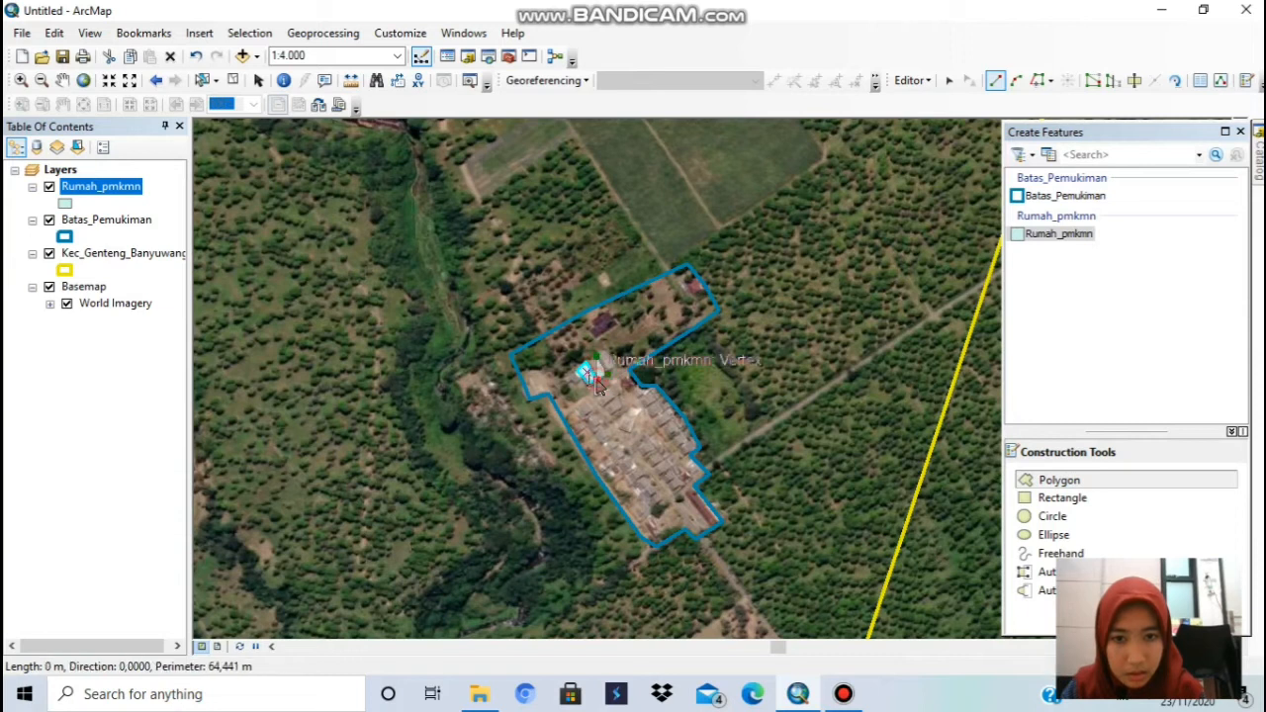
{"action": "left_click", "coordinate": [587, 370]}
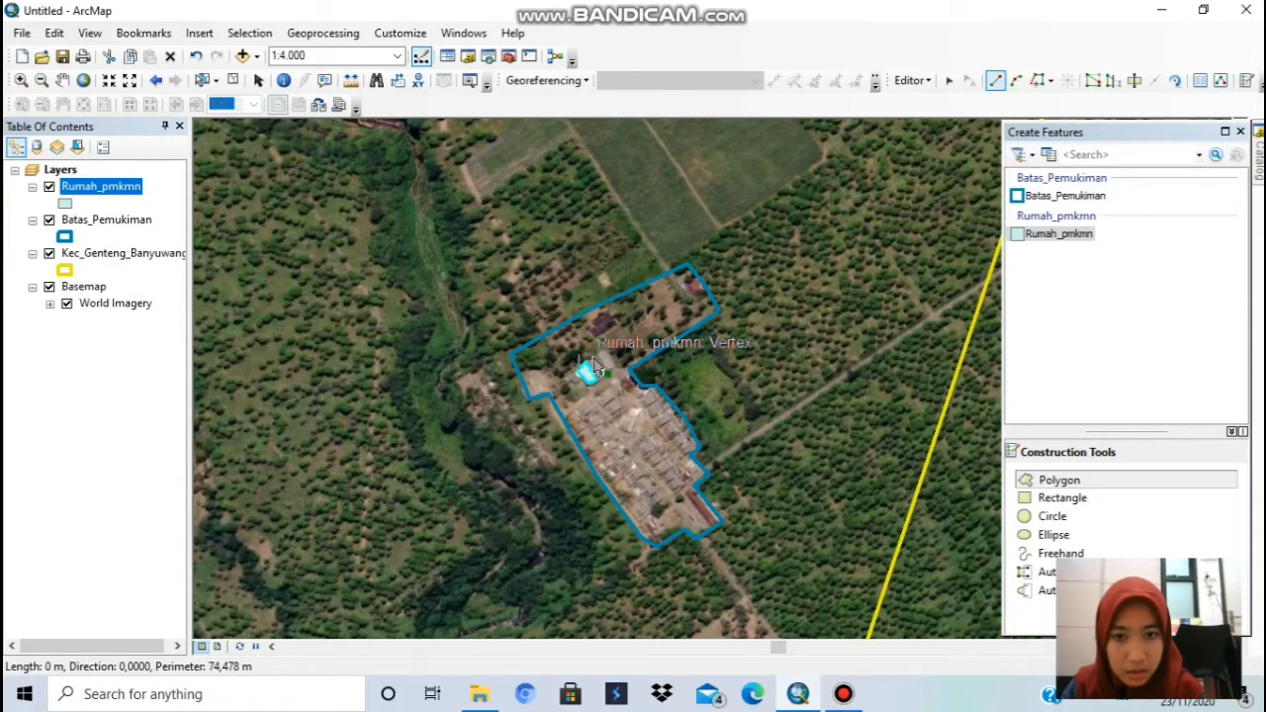
{"action": "left_click", "coordinate": [592, 366]}
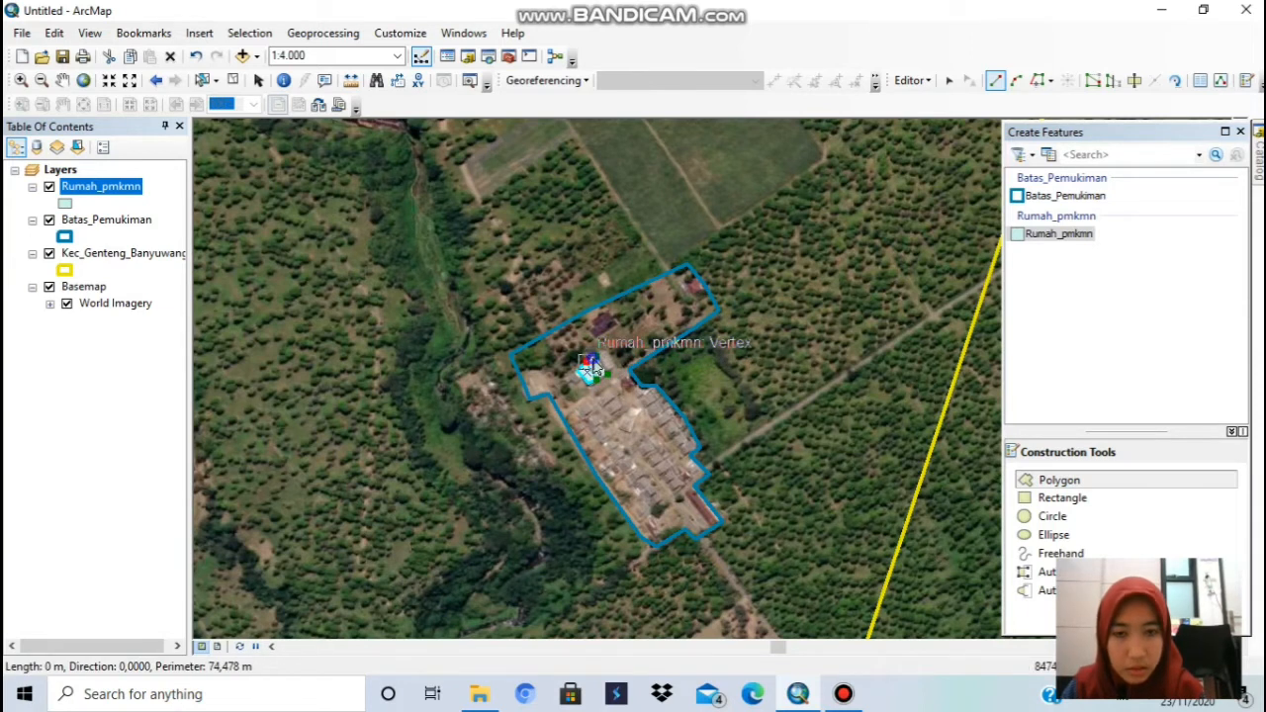
{"action": "right_click", "coordinate": [590, 368]}
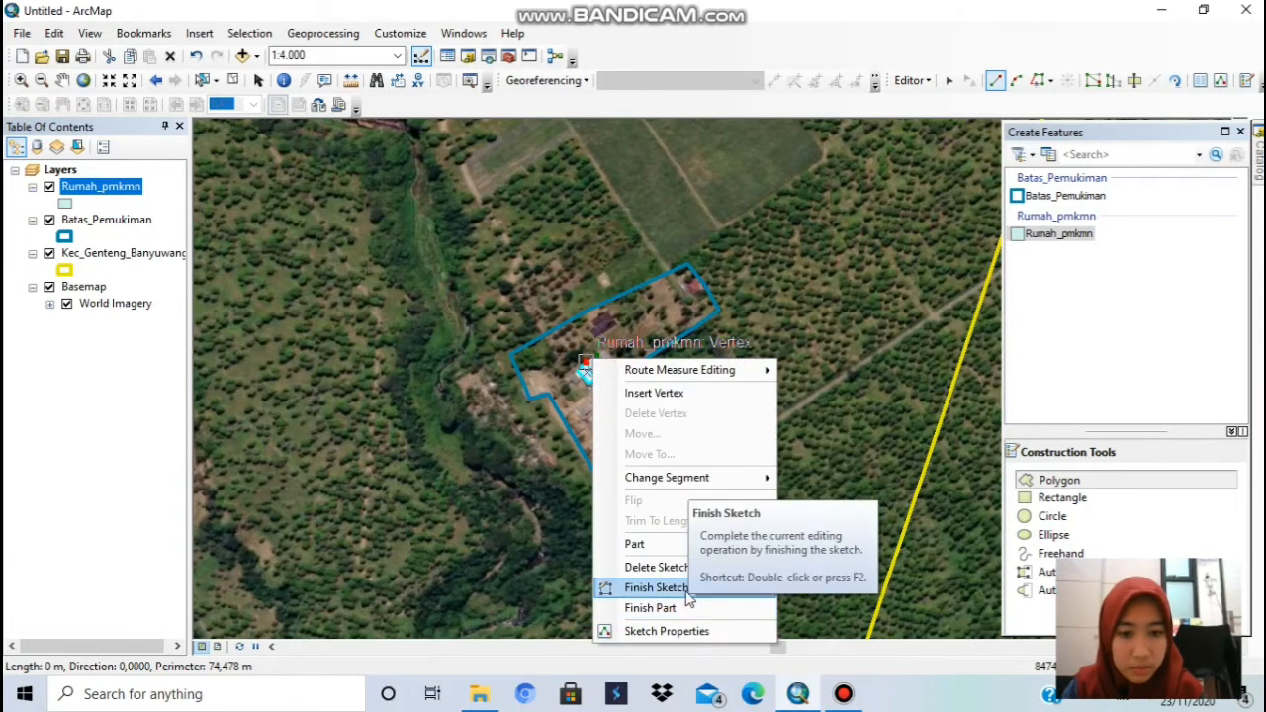
{"action": "left_click", "coordinate": [656, 588]}
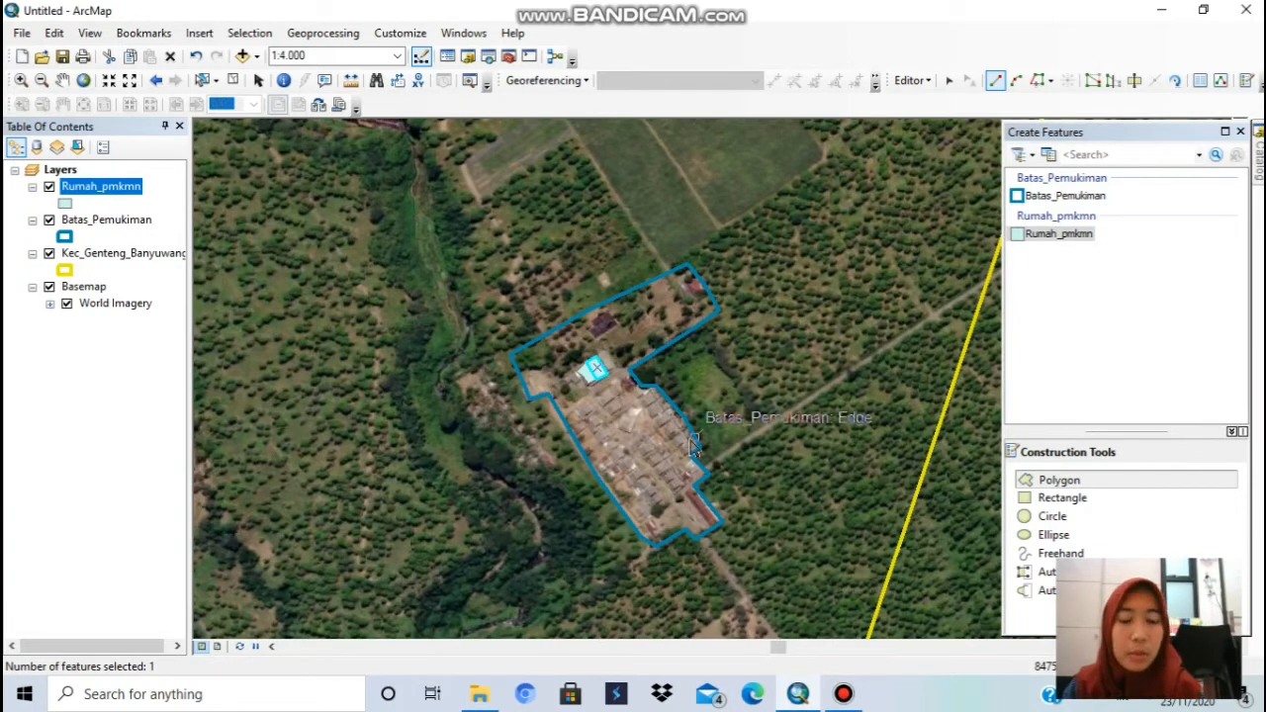
- Digitize the next house east of the two adjoining northern houses as a four-sided Rumah_pmkmn polygon sharing the second house's edge
{"action": "left_click", "coordinate": [1148, 489]}
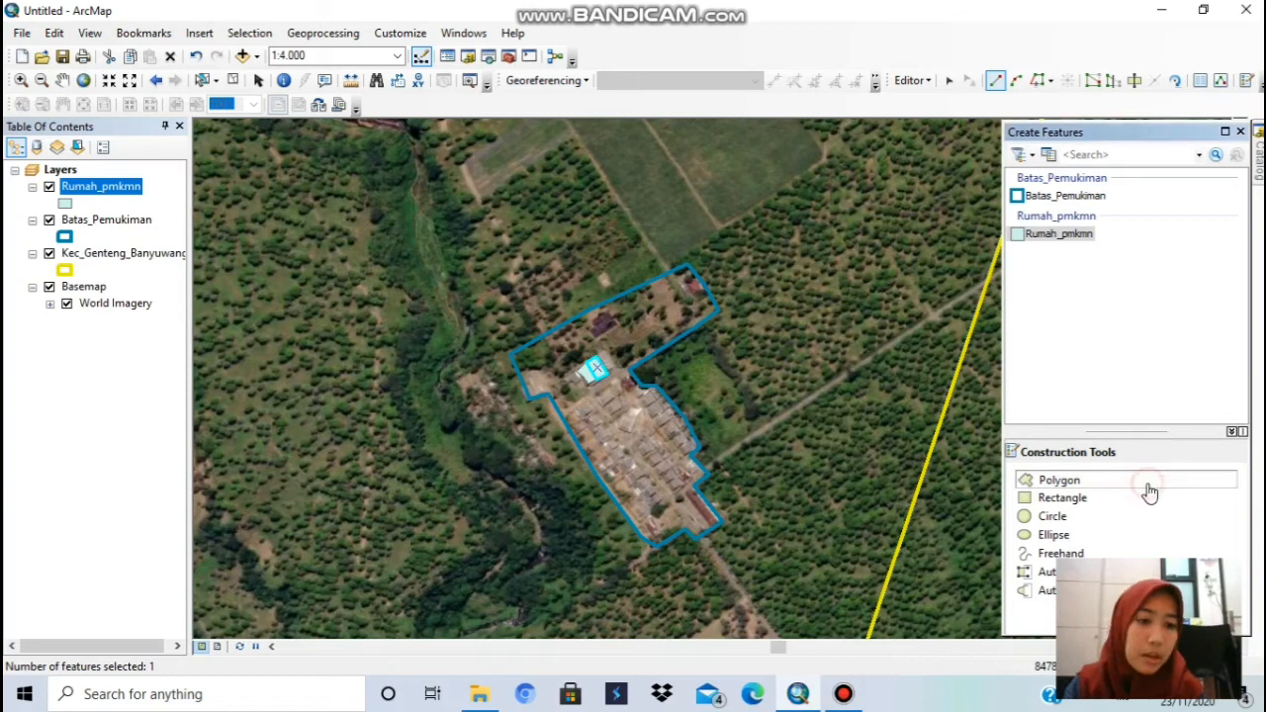
{"action": "left_click", "coordinate": [606, 351]}
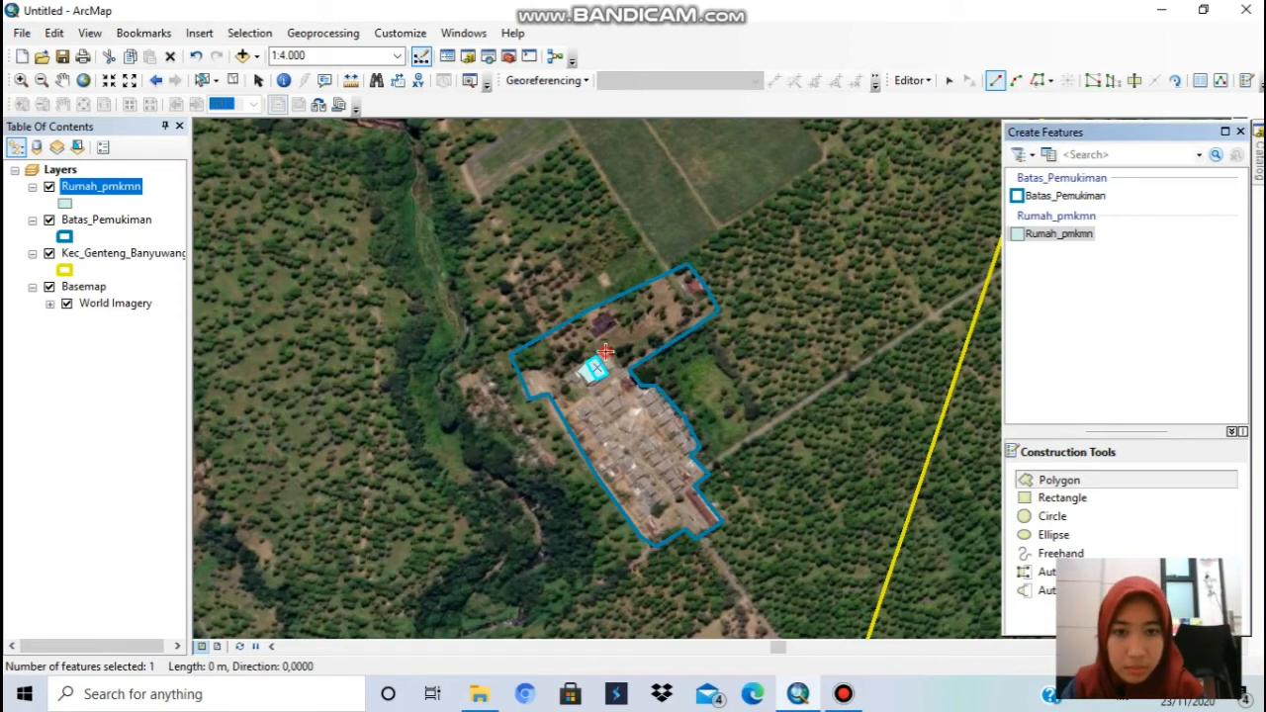
{"action": "left_click", "coordinate": [612, 368]}
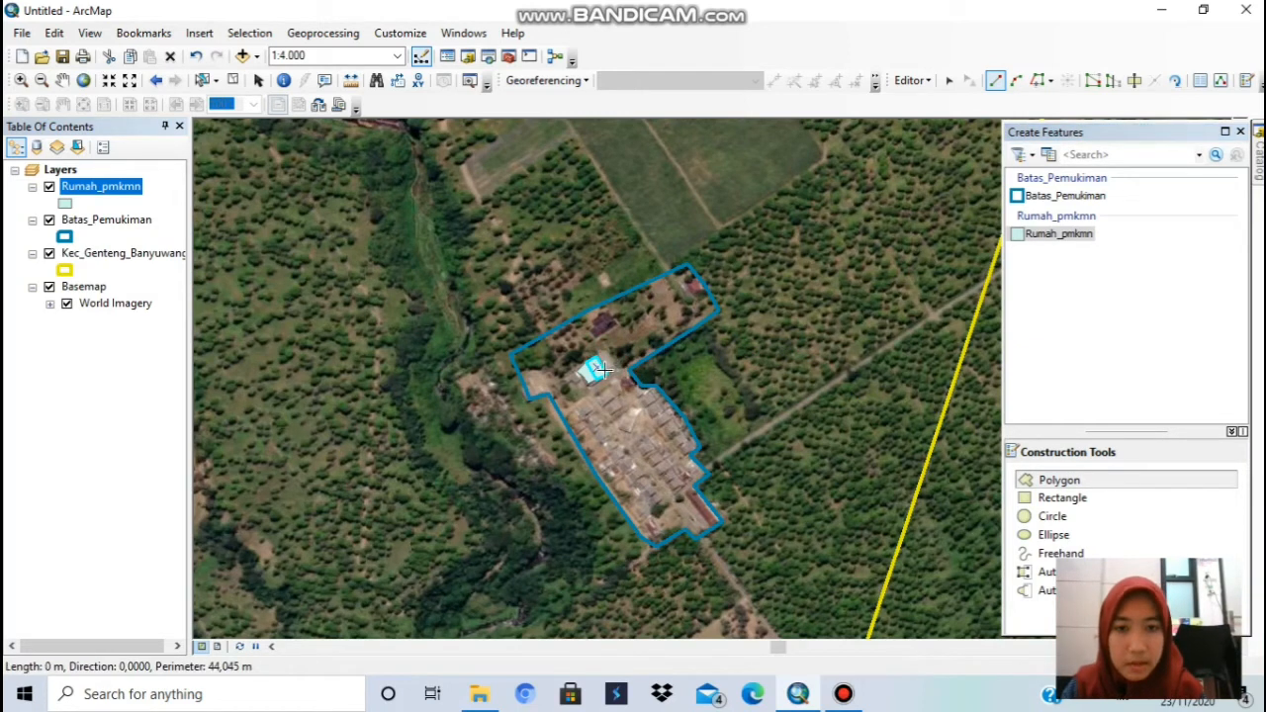
{"action": "left_click", "coordinate": [605, 370]}
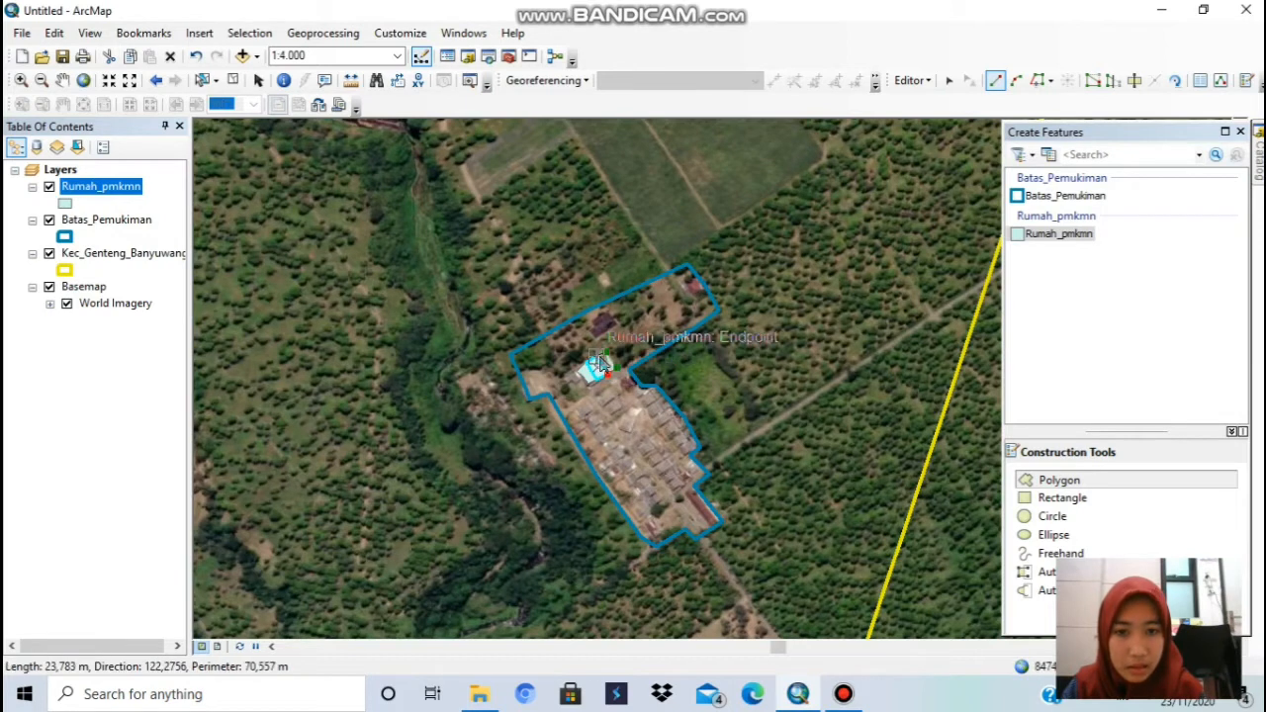
{"action": "double_click", "coordinate": [599, 359]}
{"action": "right_click", "coordinate": [598, 362]}
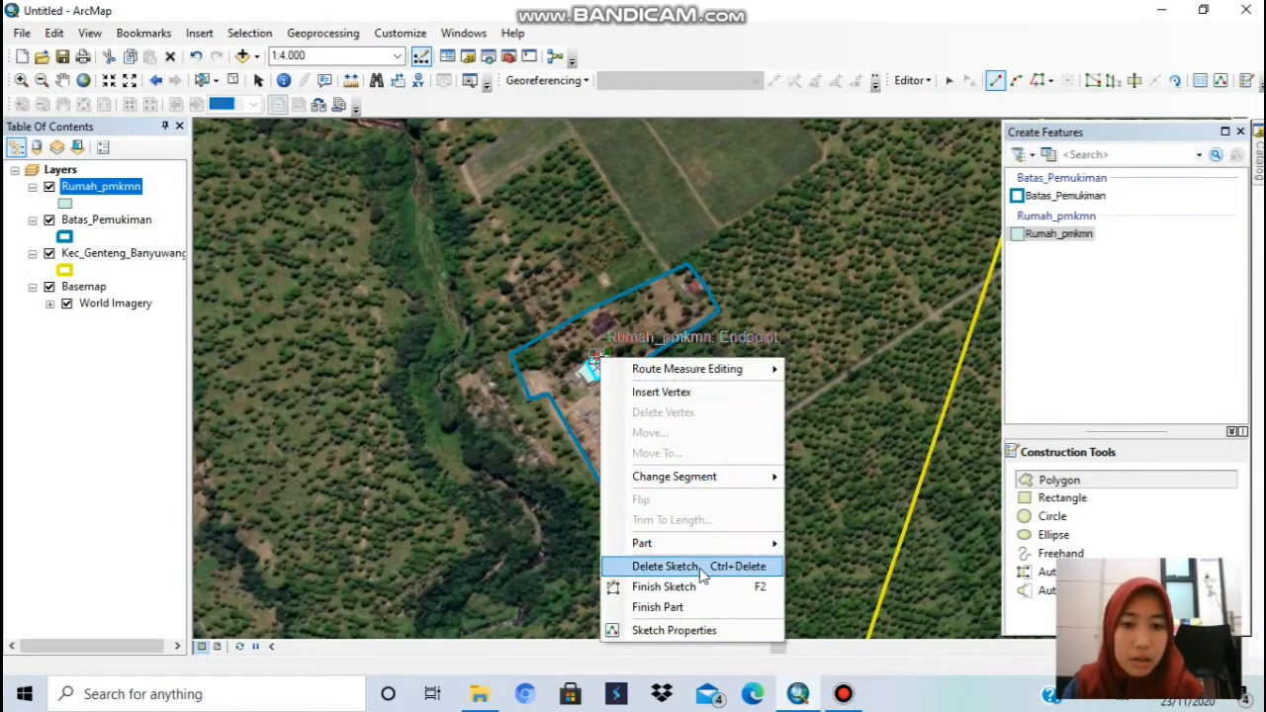
{"action": "left_click", "coordinate": [661, 606]}
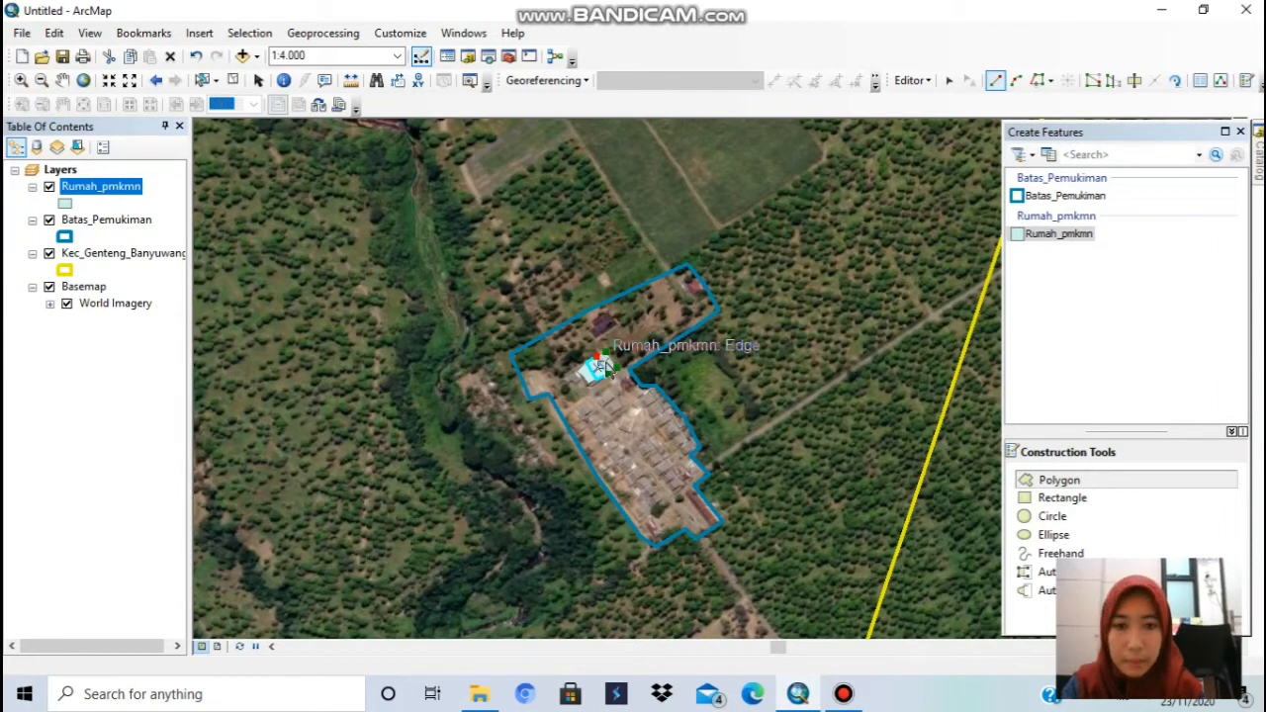
{"action": "right_click", "coordinate": [609, 368]}
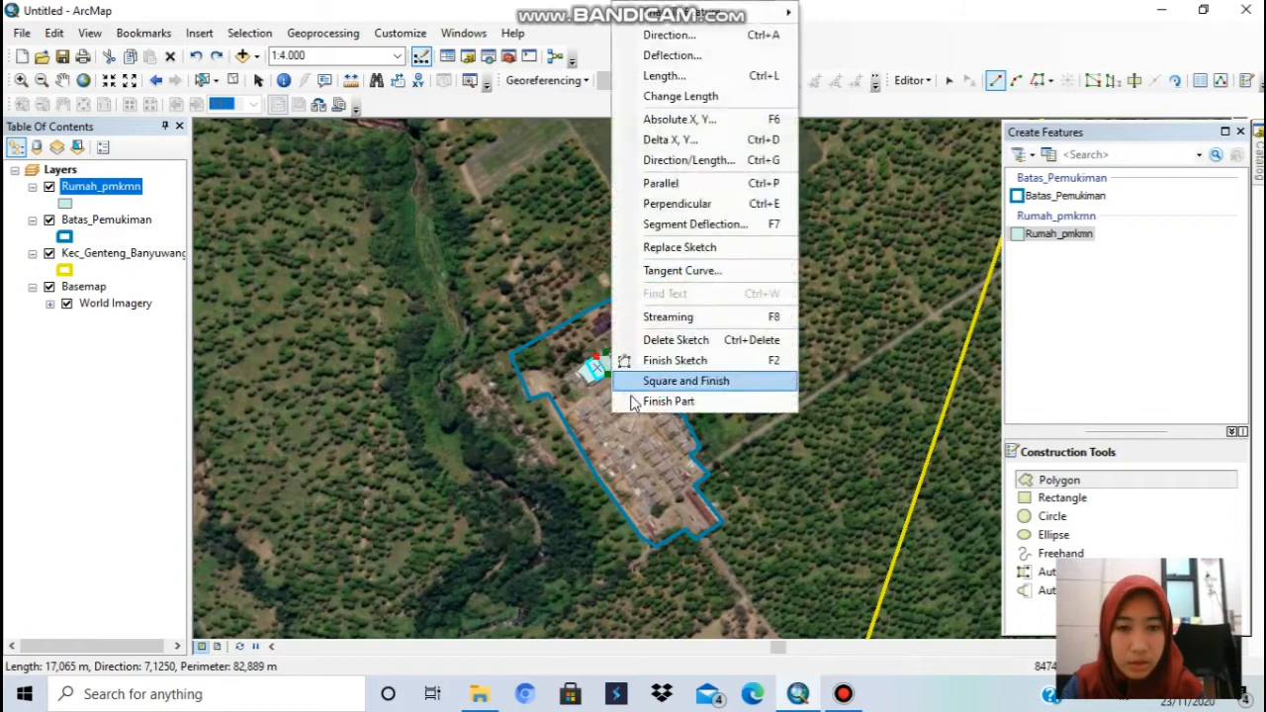
{"action": "left_click", "coordinate": [653, 366]}
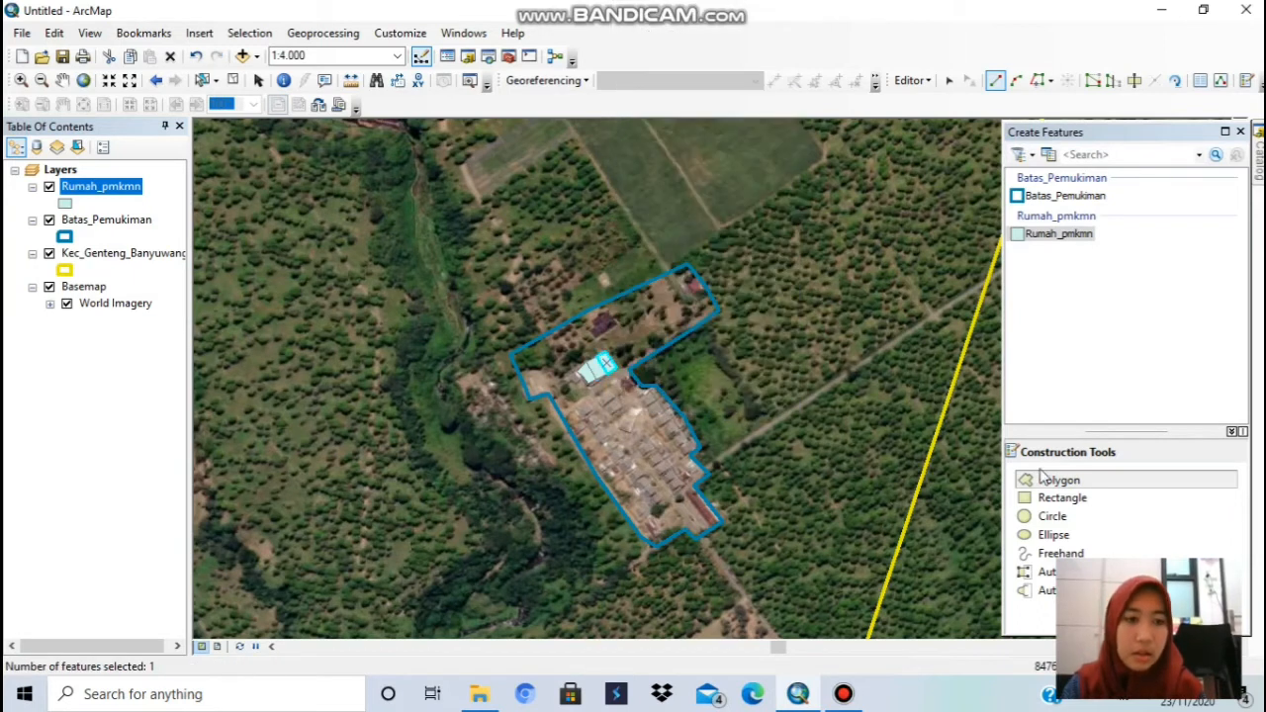
- Digitize the isolated dark-roofed house north of the three adjoining houses as an irregular Rumah_pmkmn polygon
{"action": "left_click", "coordinate": [1140, 491]}
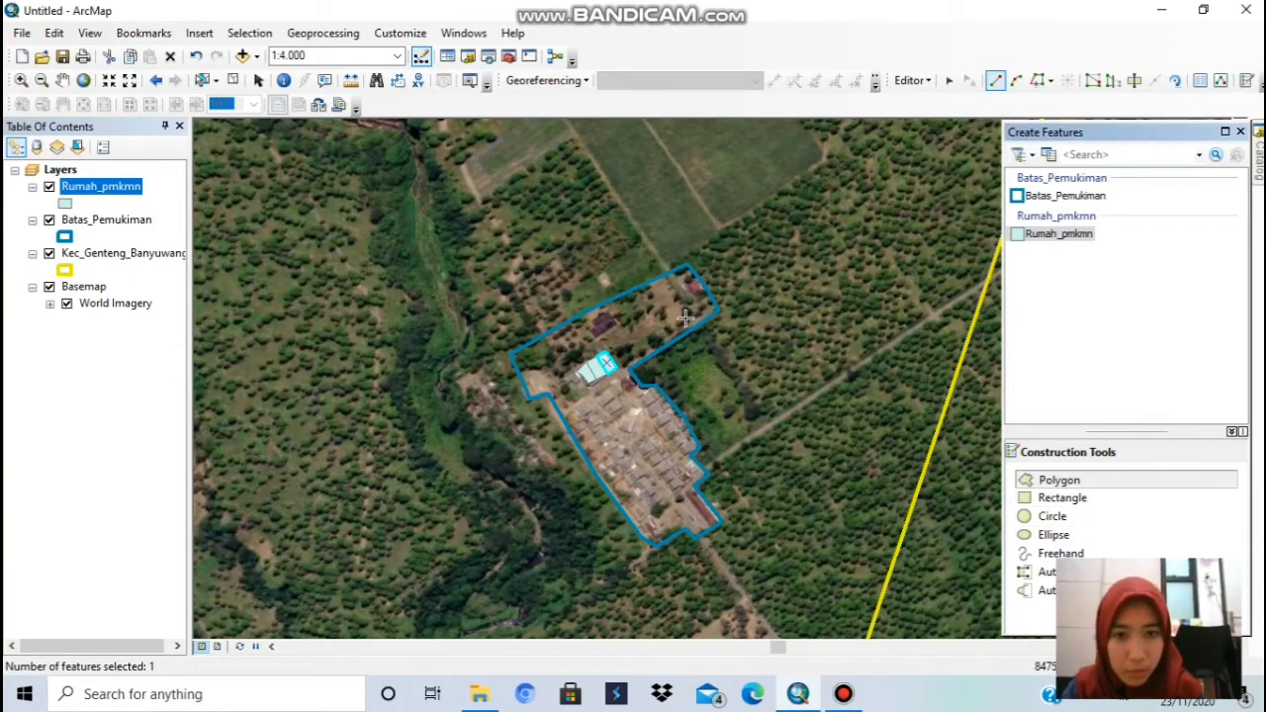
{"action": "left_click", "coordinate": [589, 328]}
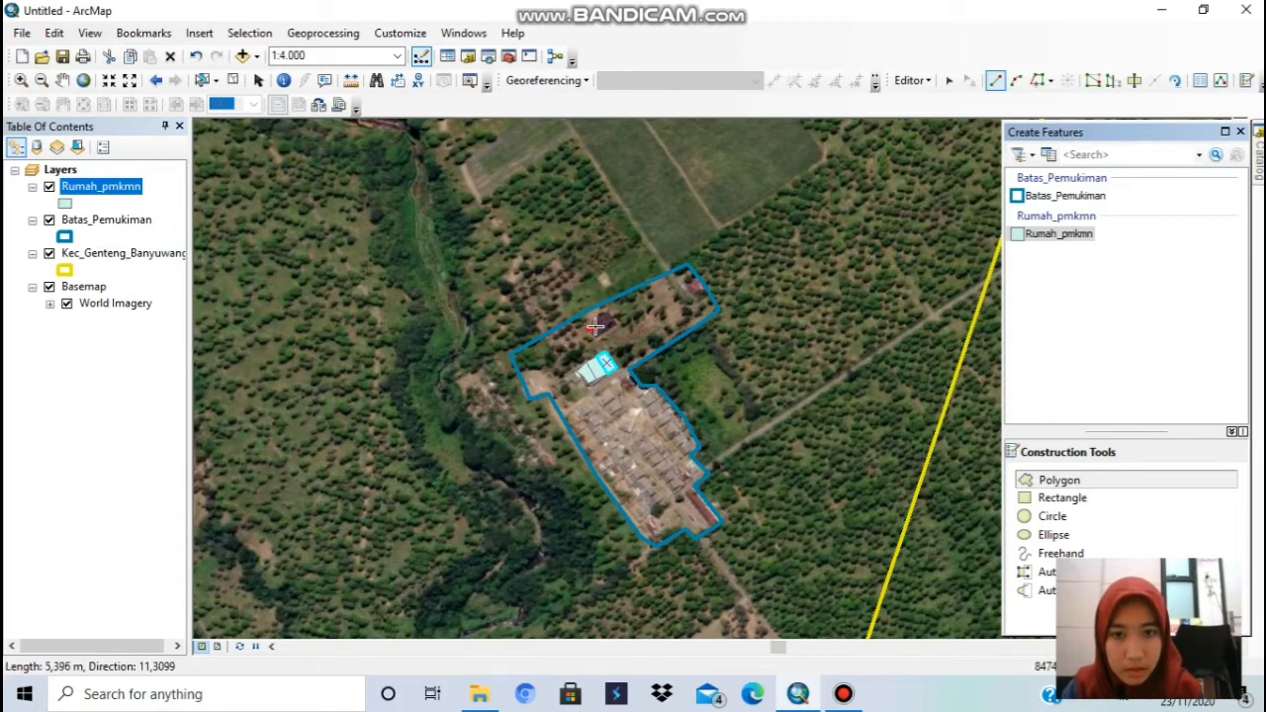
{"action": "left_click", "coordinate": [584, 314]}
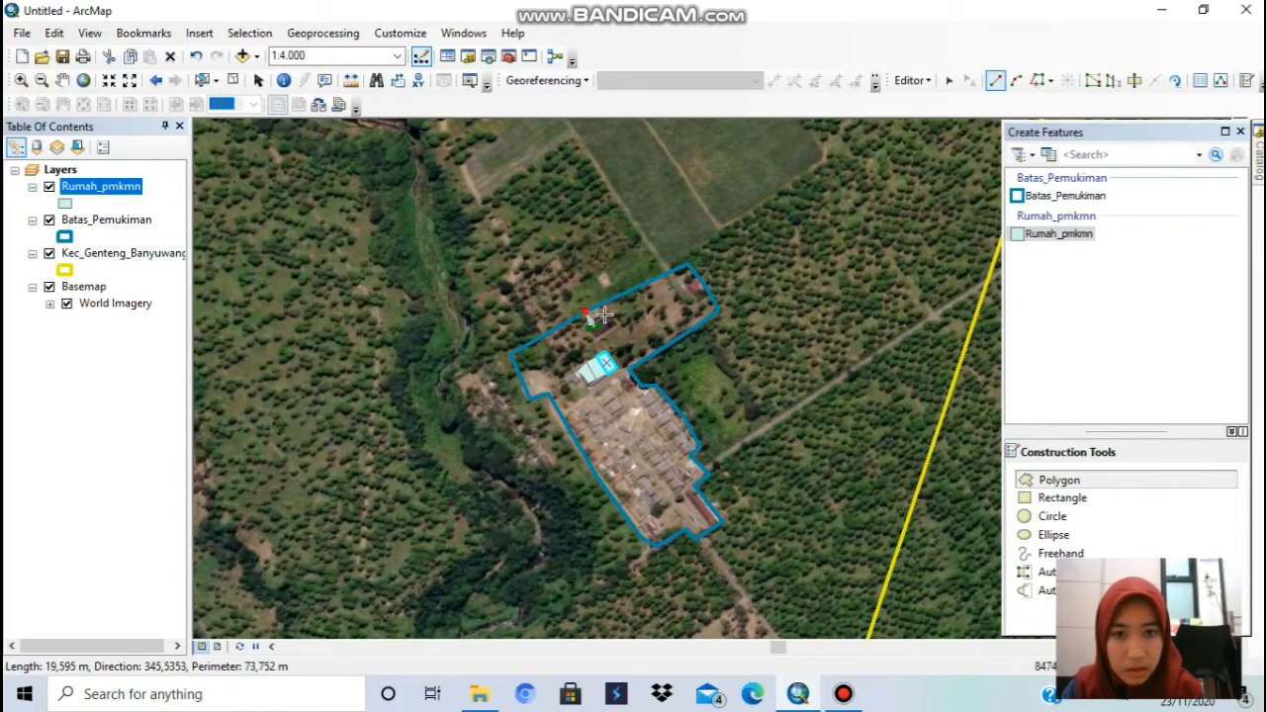
{"action": "left_click", "coordinate": [598, 325]}
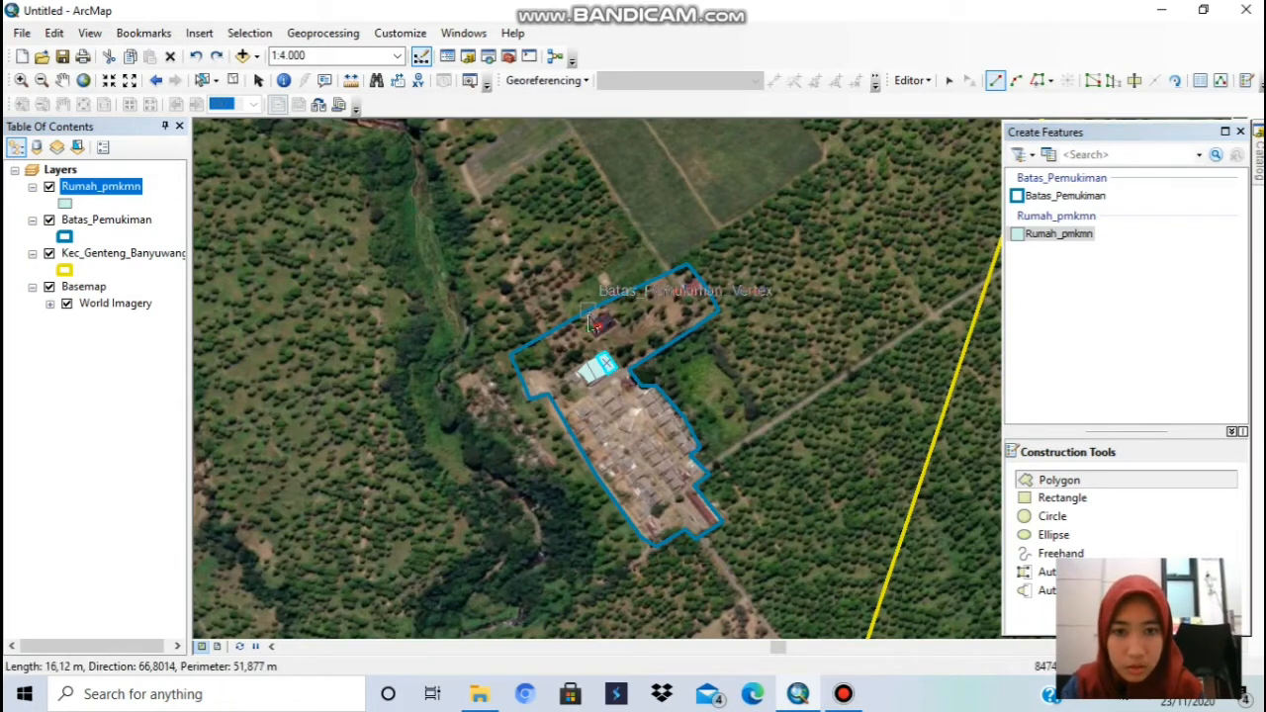
{"action": "left_click", "coordinate": [593, 319]}
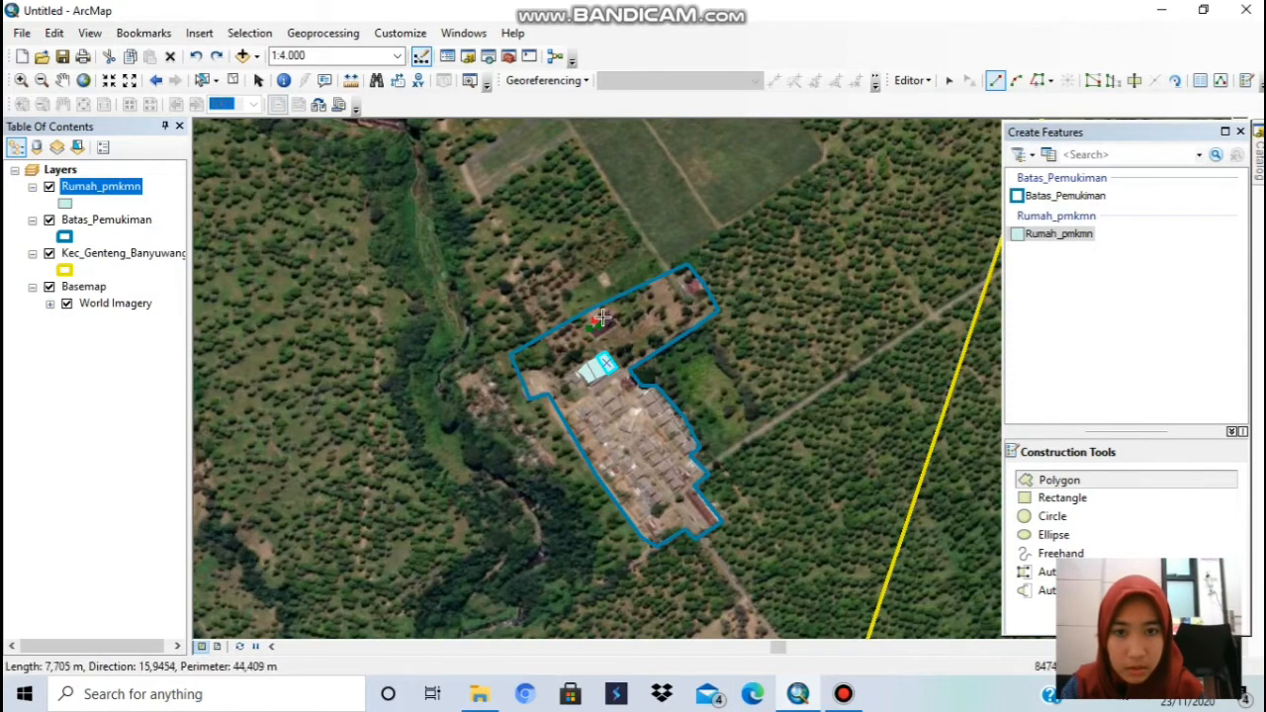
{"action": "left_click", "coordinate": [599, 323]}
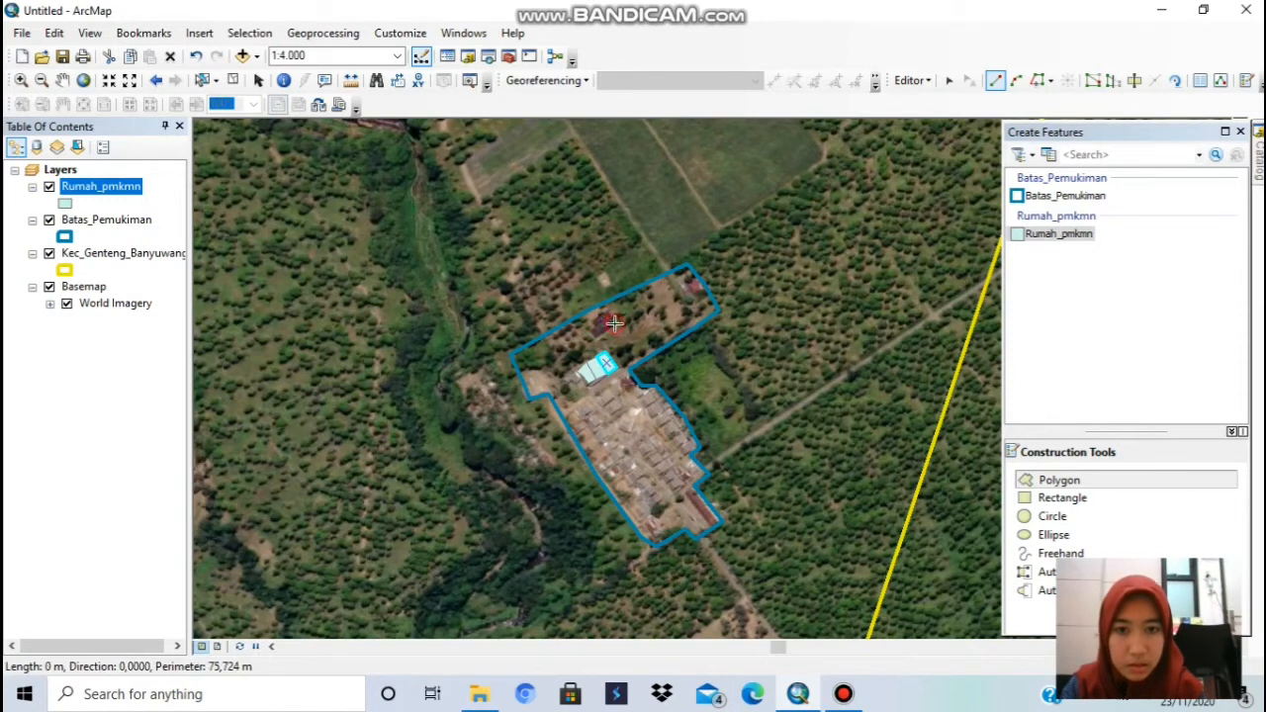
{"action": "left_click", "coordinate": [593, 338]}
{"action": "double_click", "coordinate": [594, 338]}
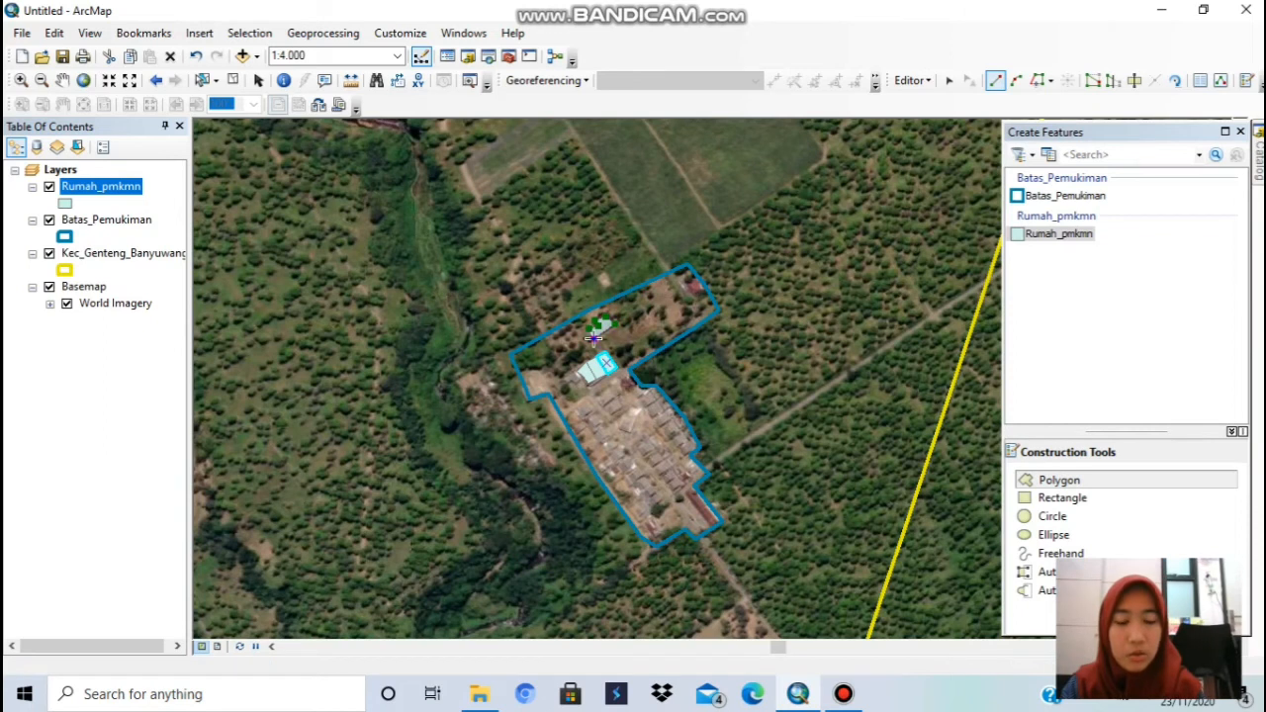
{"action": "right_click", "coordinate": [594, 338]}
{"action": "left_click", "coordinate": [679, 567]}
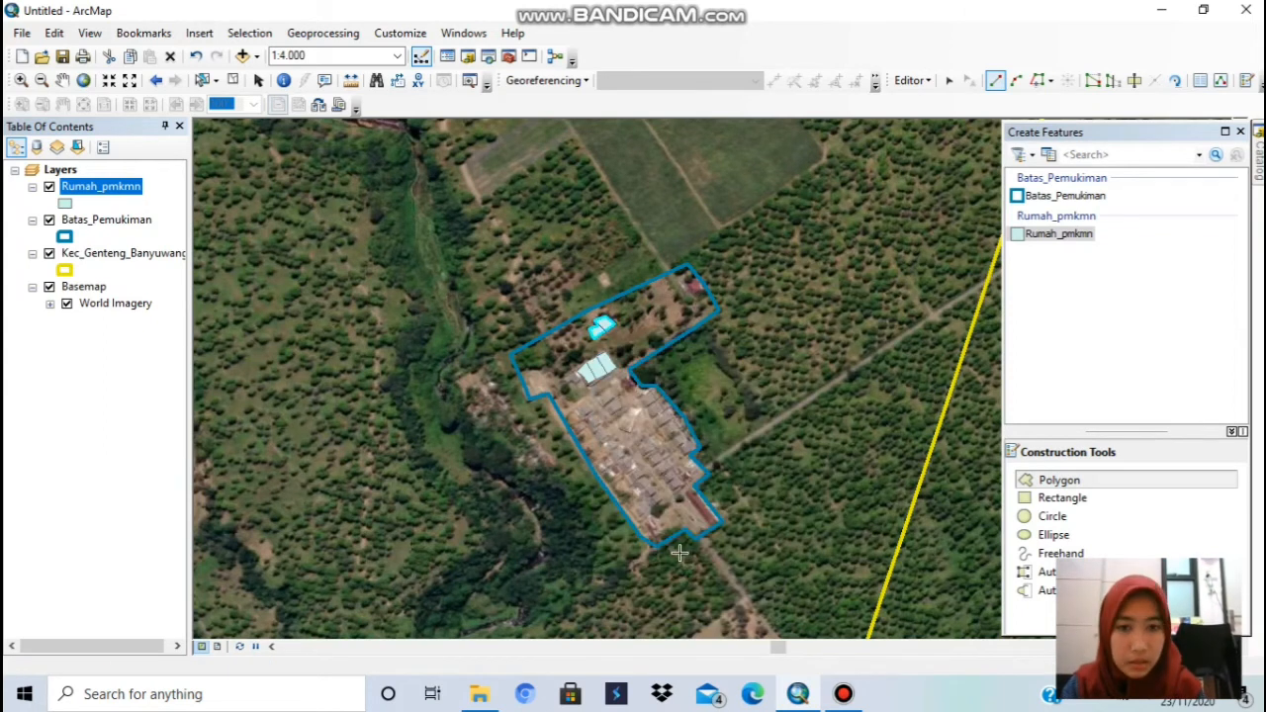
- Digitize the northernmost house along the main cluster's western boundary, south of the three adjoining houses, as a four-sided Rumah_pmkmn polygon
{"action": "left_click", "coordinate": [574, 407]}
{"action": "left_click", "coordinate": [585, 399]}
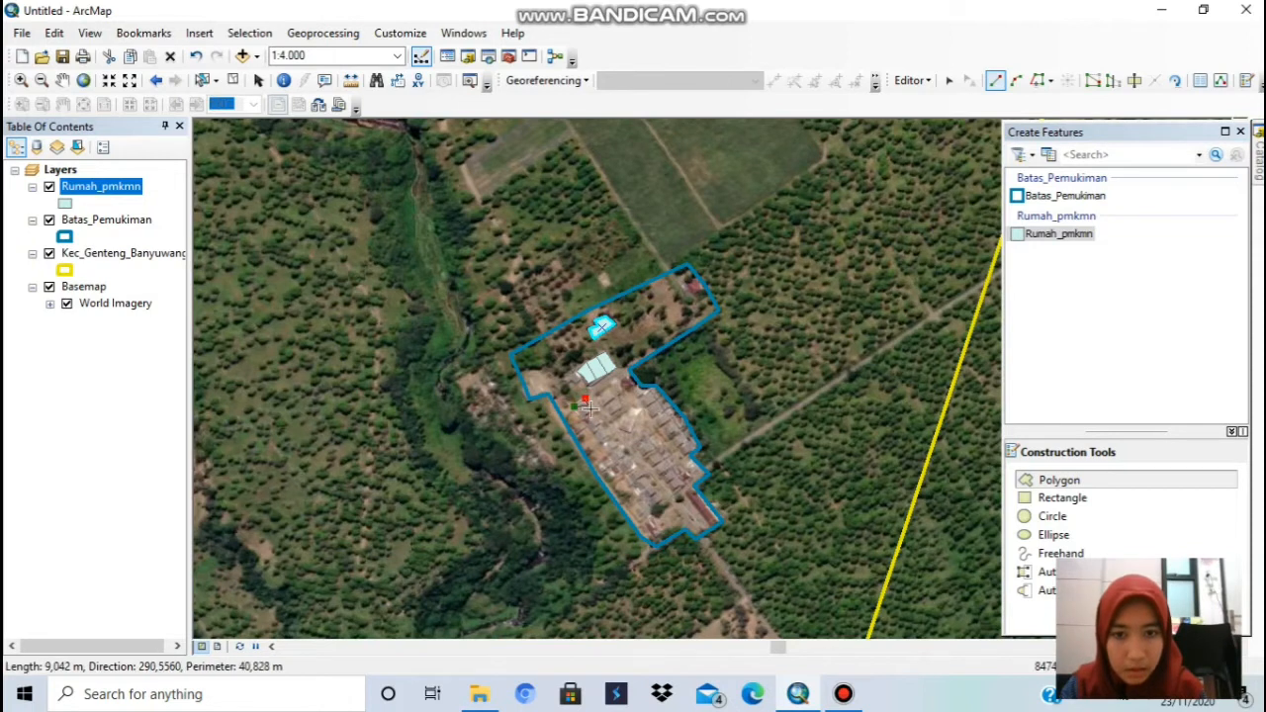
{"action": "left_click", "coordinate": [580, 419]}
{"action": "right_click", "coordinate": [581, 417]}
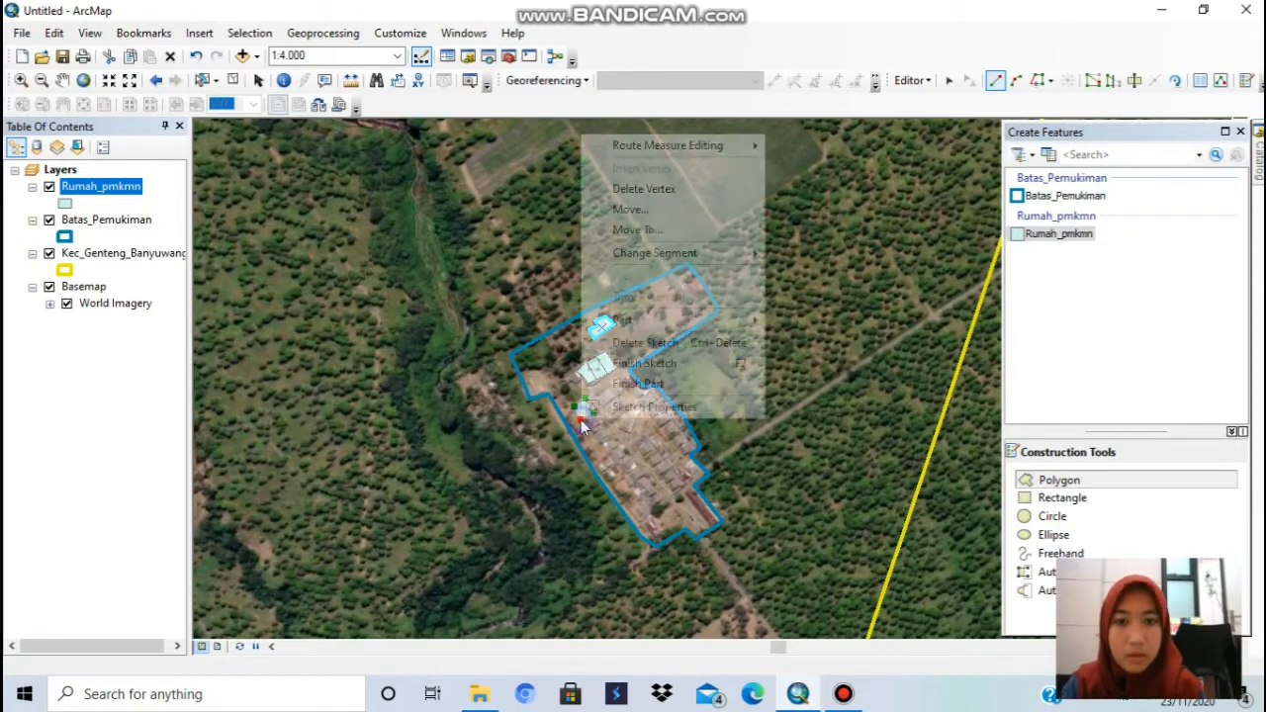
{"action": "left_click", "coordinate": [641, 363]}
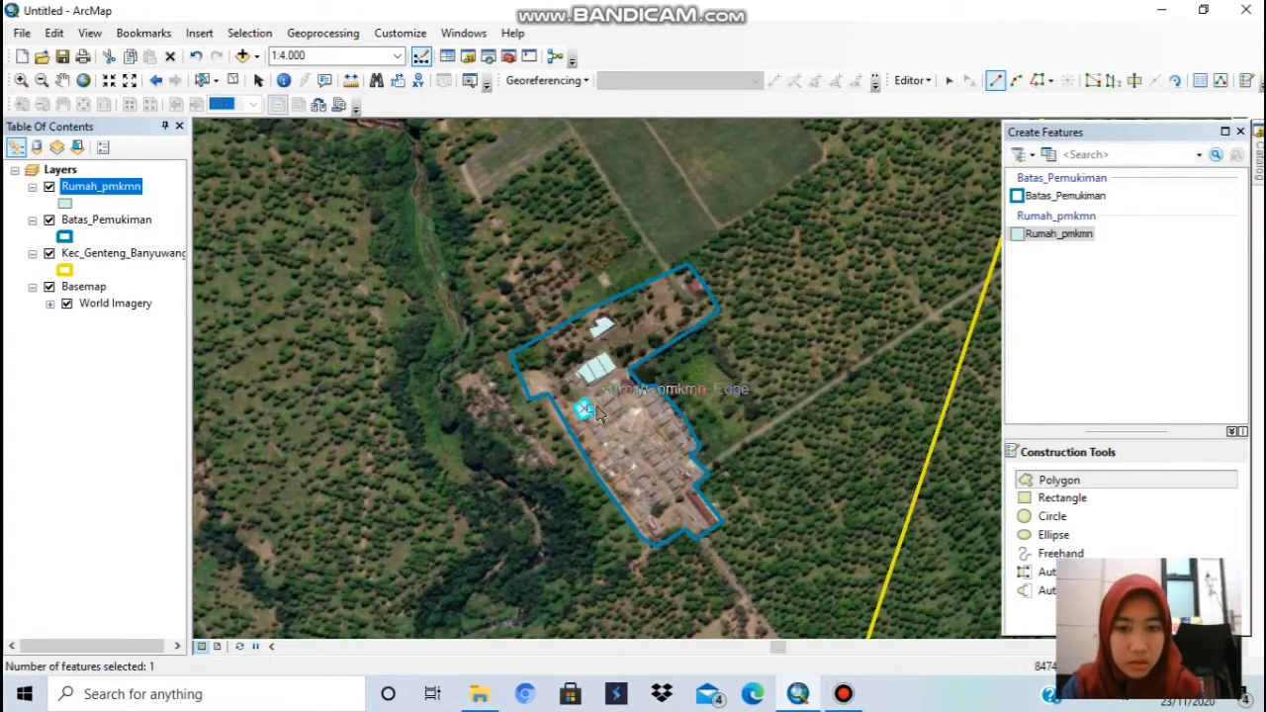
- Digitize the adjoining house to the south along the western boundary as a Rumah_pmkmn polygon with a perimeter of about 58 m
{"action": "left_click", "coordinate": [1125, 482]}
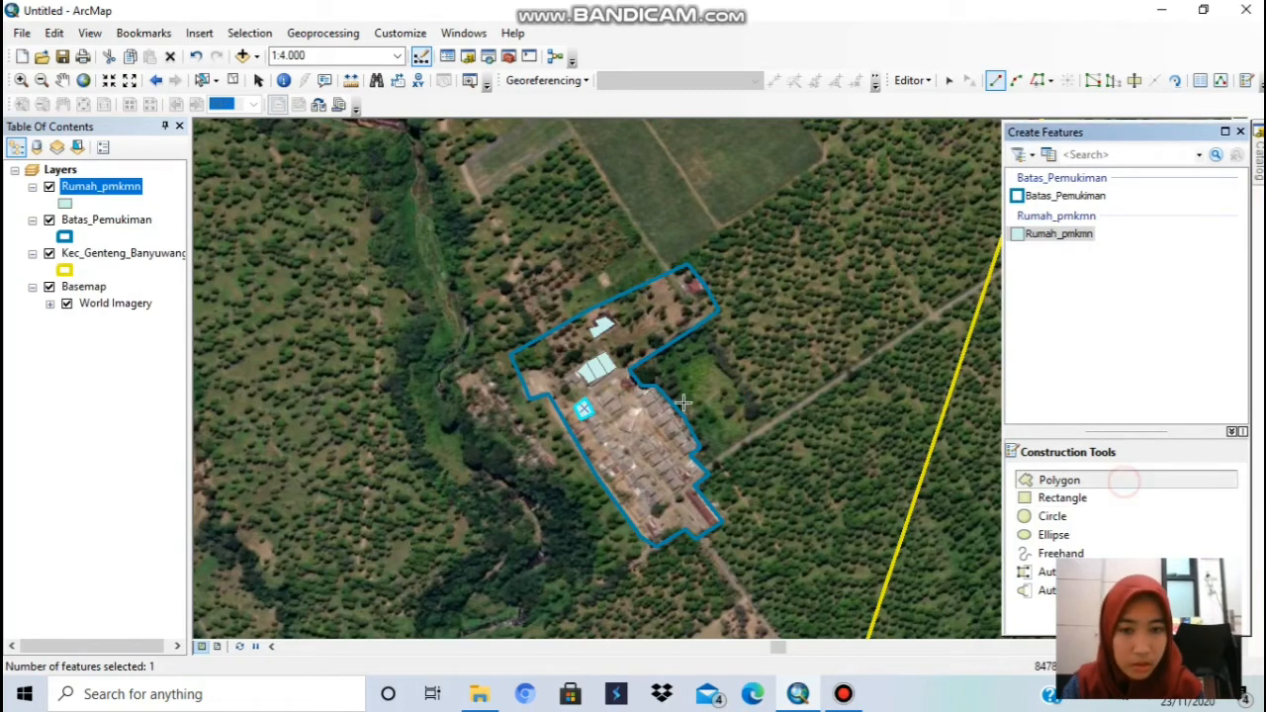
{"action": "left_click", "coordinate": [604, 420]}
{"action": "left_click", "coordinate": [604, 420]}
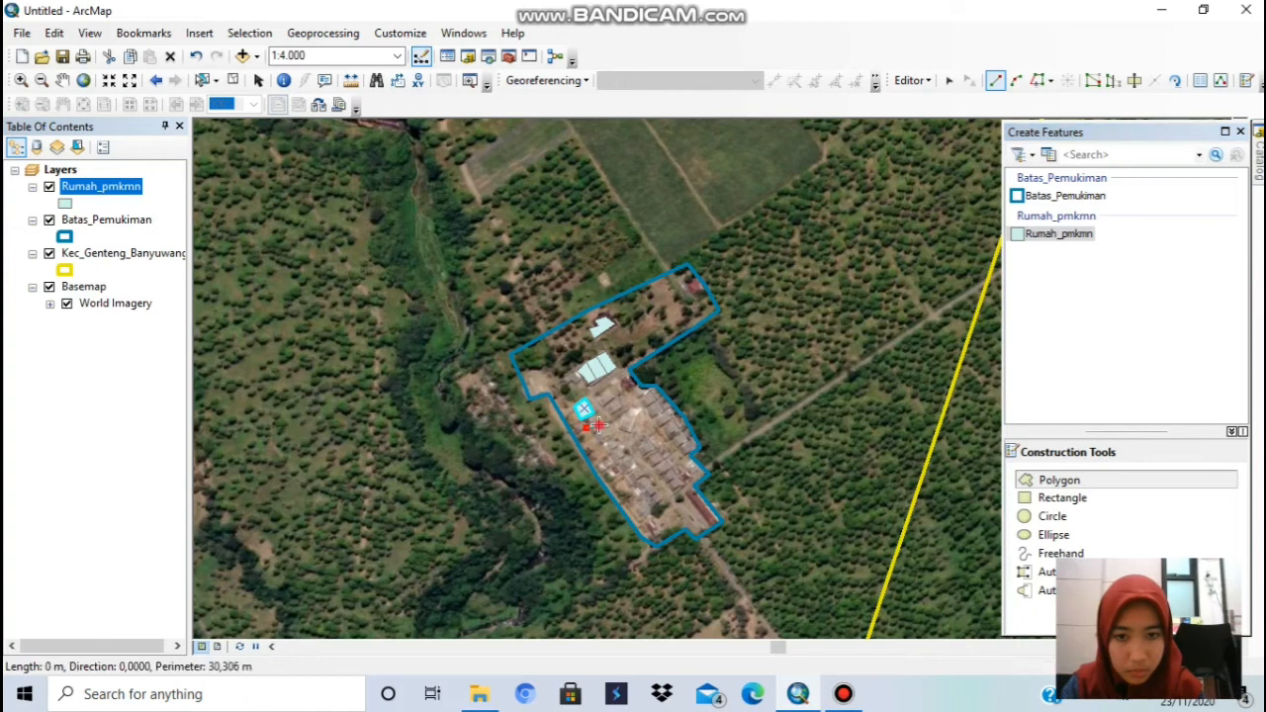
{"action": "left_click", "coordinate": [586, 418]}
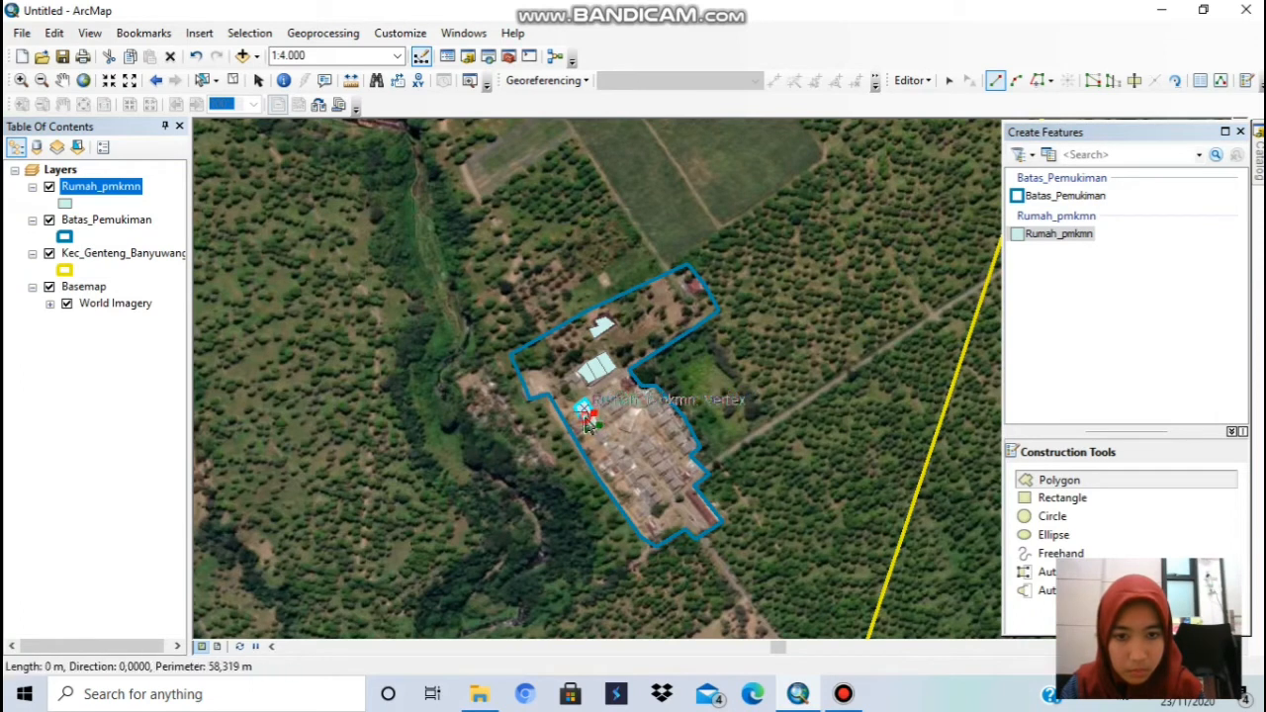
{"action": "right_click", "coordinate": [586, 418]}
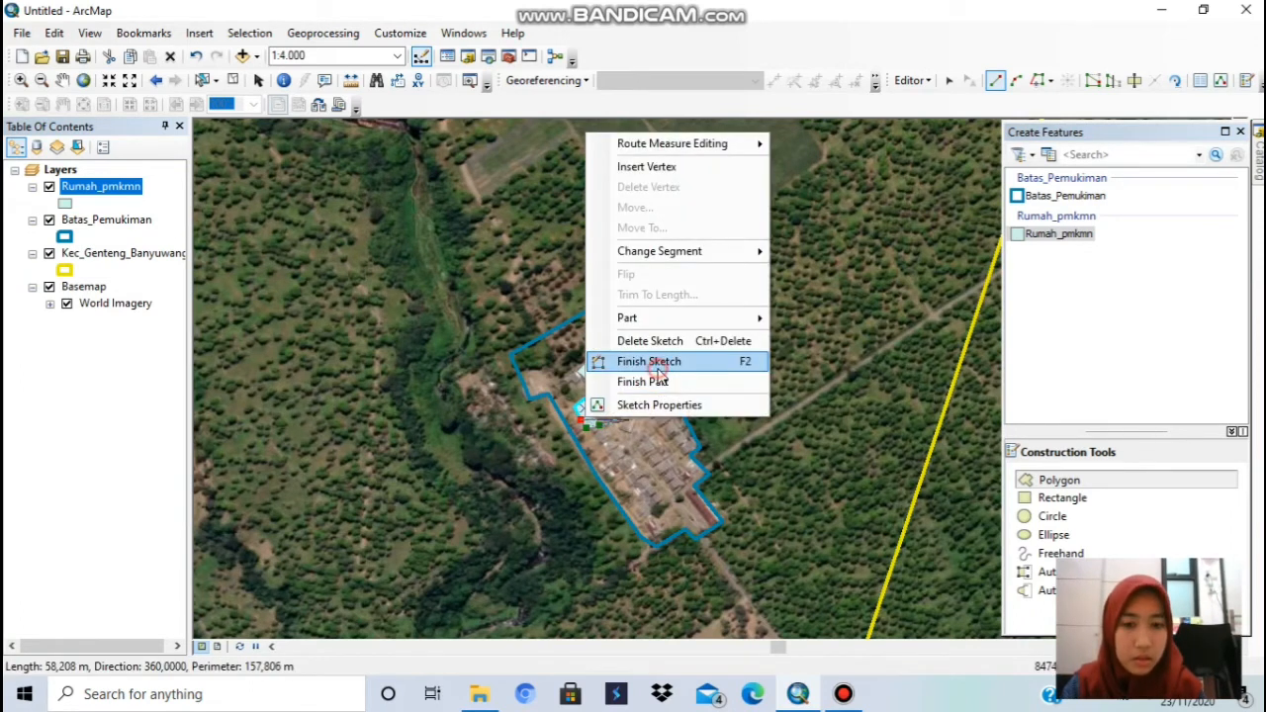
{"action": "left_click", "coordinate": [658, 369]}
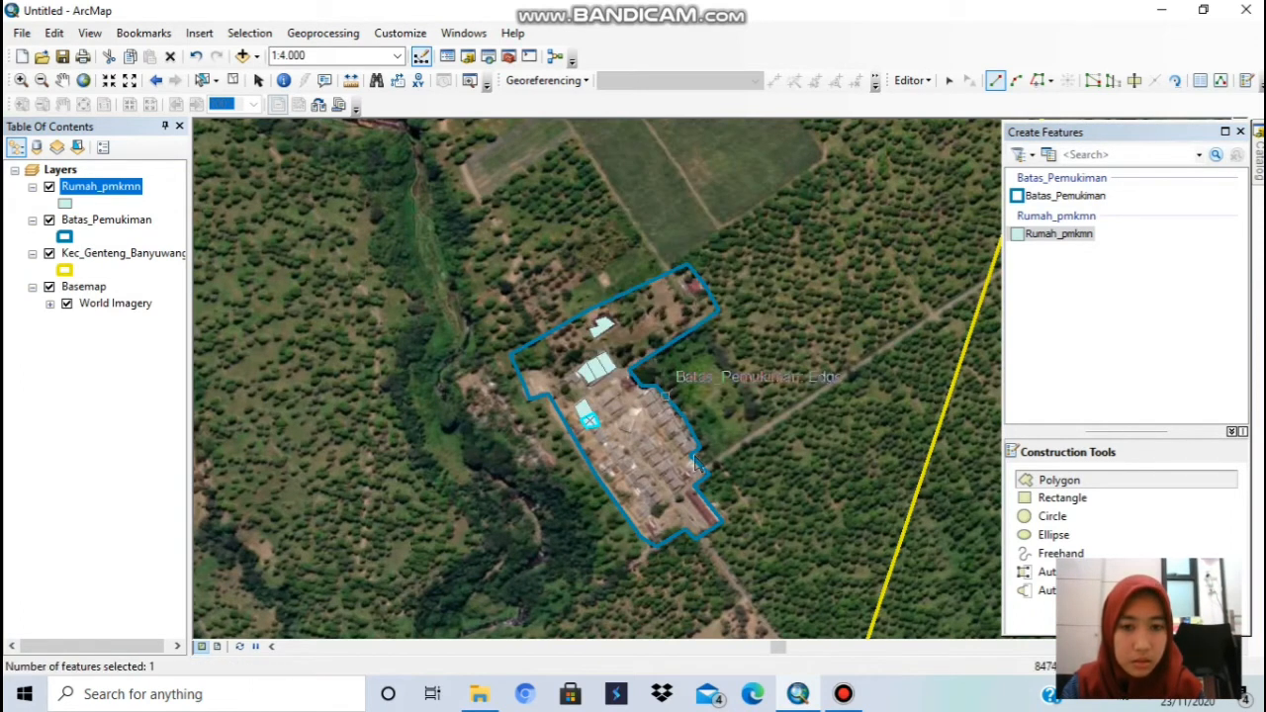
- Digitize the third house southward in the western row as a four-sided Rumah_pmkmn polygon sharing the edge of the house above it
{"action": "left_click", "coordinate": [1071, 481]}
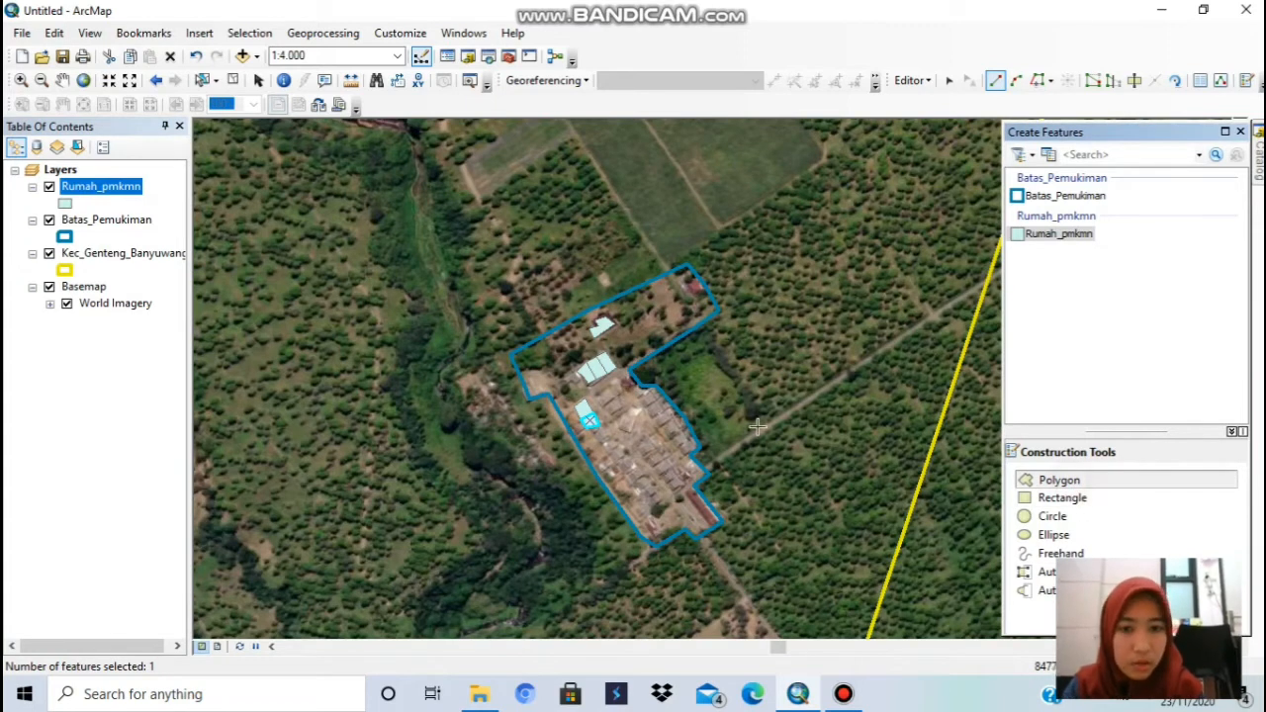
{"action": "left_click", "coordinate": [592, 440]}
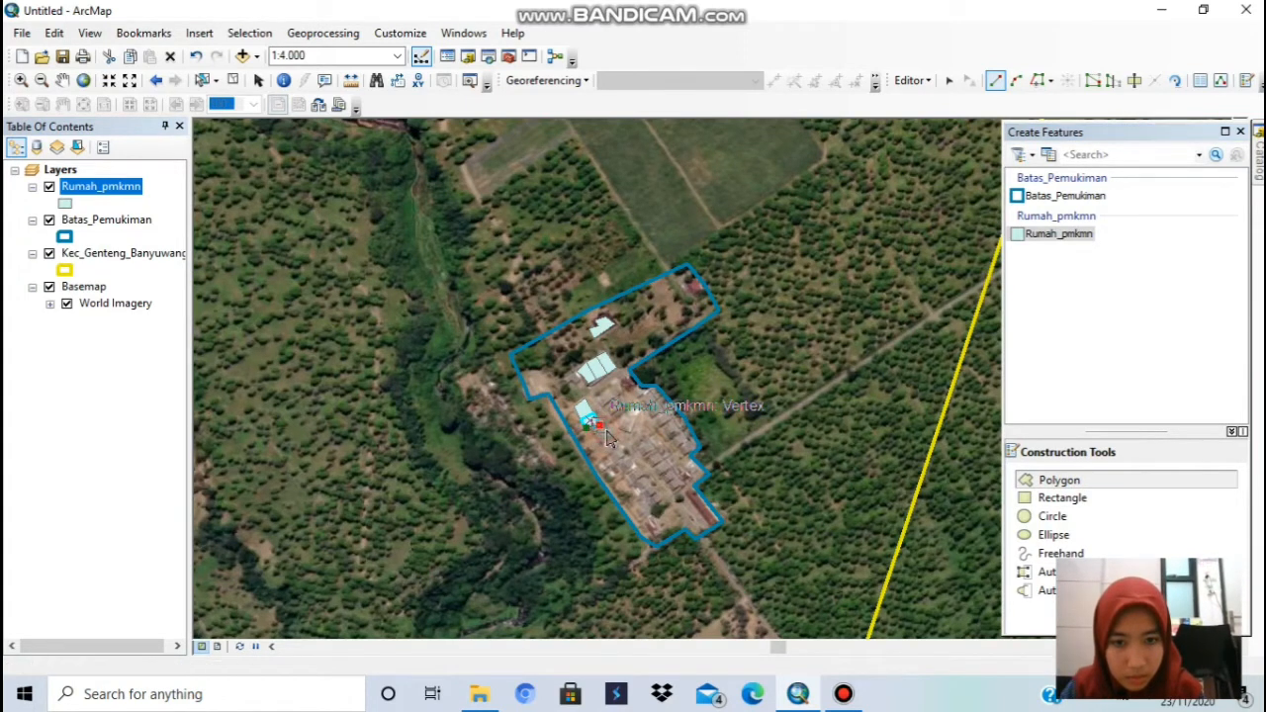
{"action": "left_click", "coordinate": [607, 440]}
{"action": "left_click", "coordinate": [603, 444]}
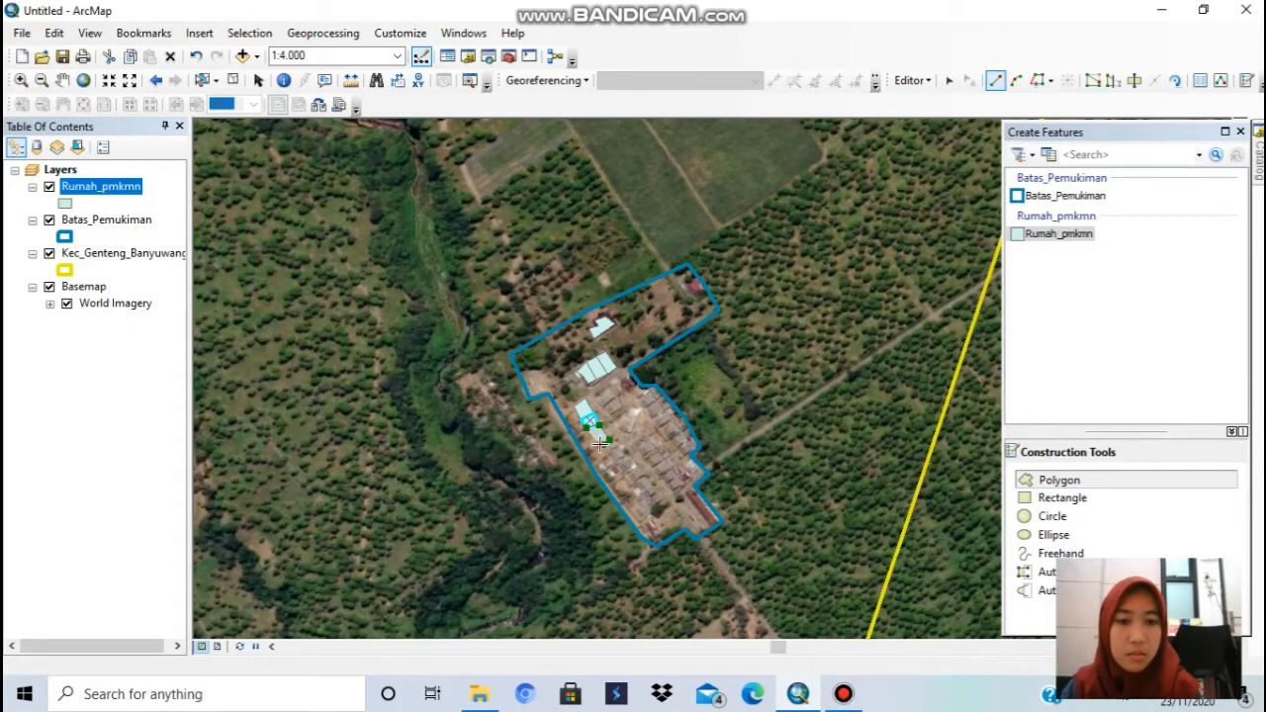
{"action": "right_click", "coordinate": [599, 444]}
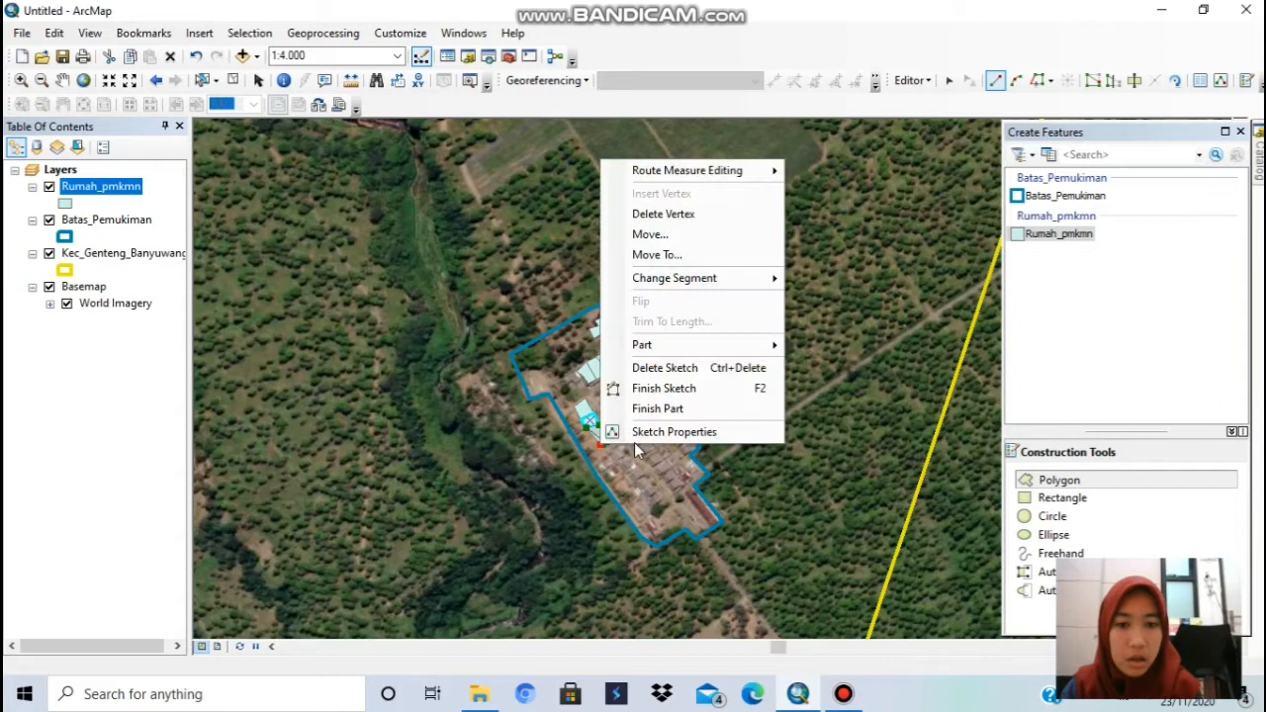
{"action": "left_click", "coordinate": [644, 391]}
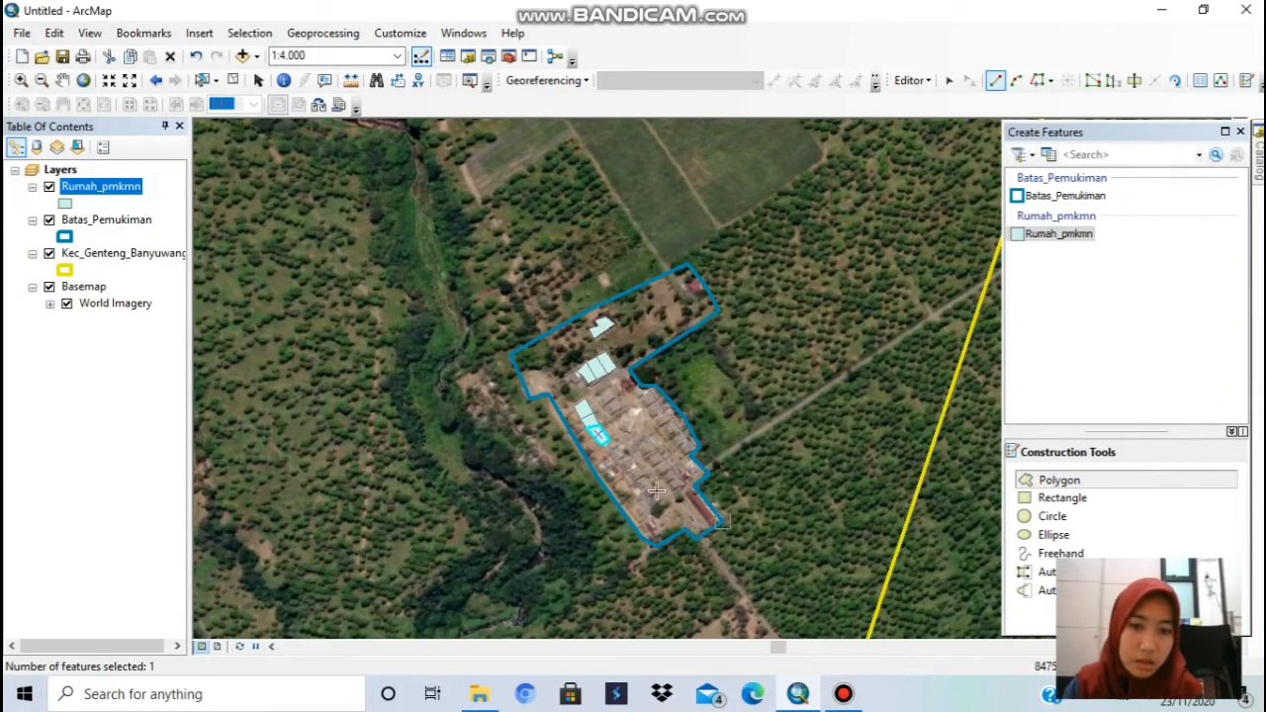
- Digitize a house near the settlement's southern end as a four-sided Rumah_pmkmn polygon with a perimeter of about 56 m
{"action": "left_click", "coordinate": [1056, 481]}
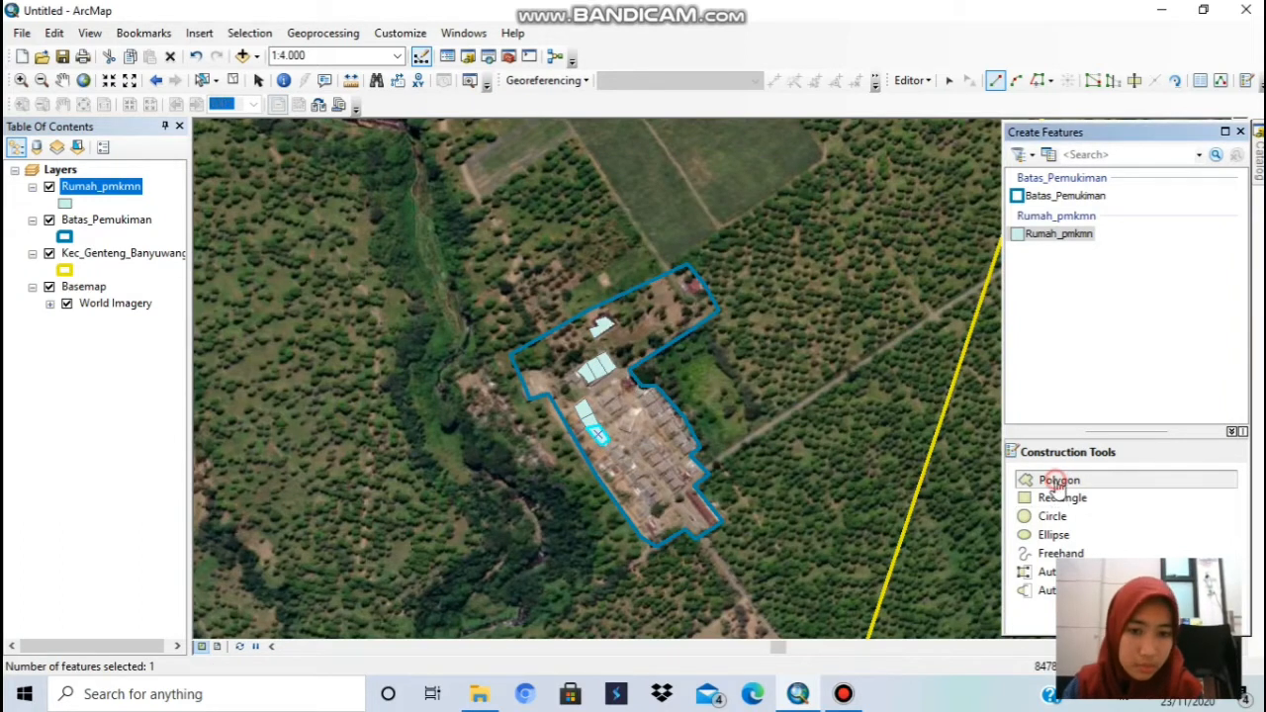
{"action": "left_click", "coordinate": [652, 501]}
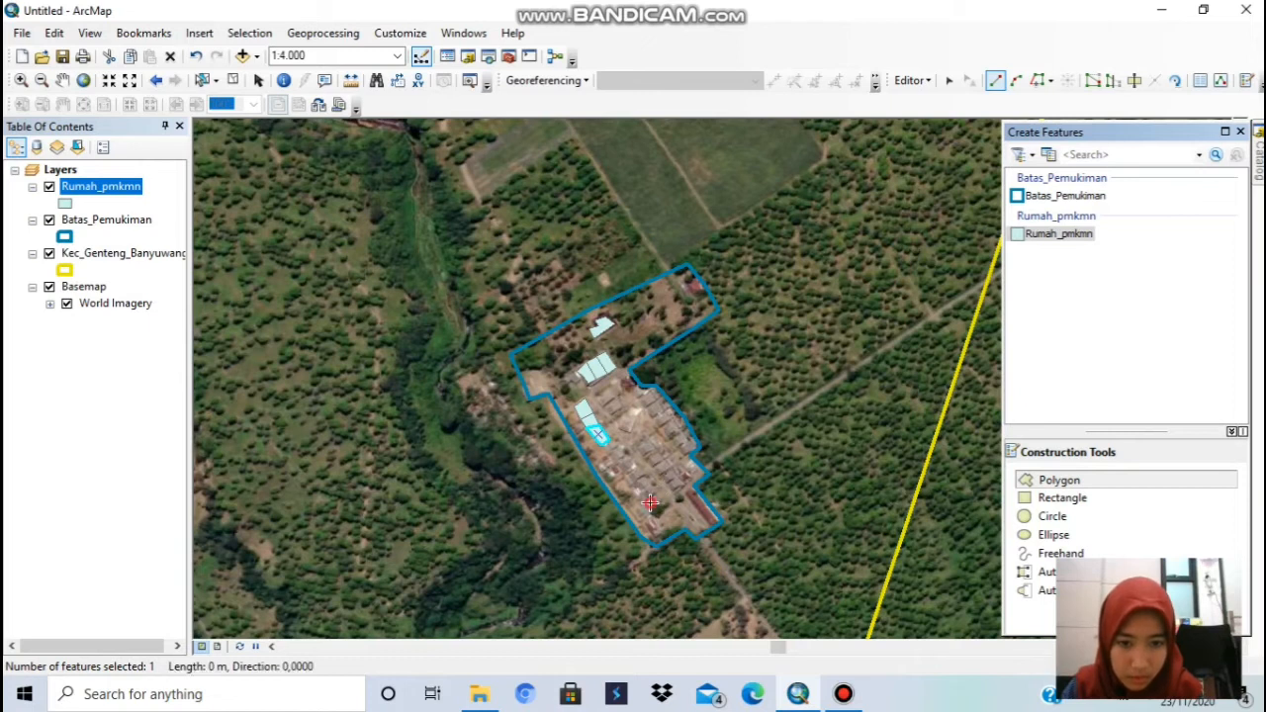
{"action": "left_click", "coordinate": [661, 495]}
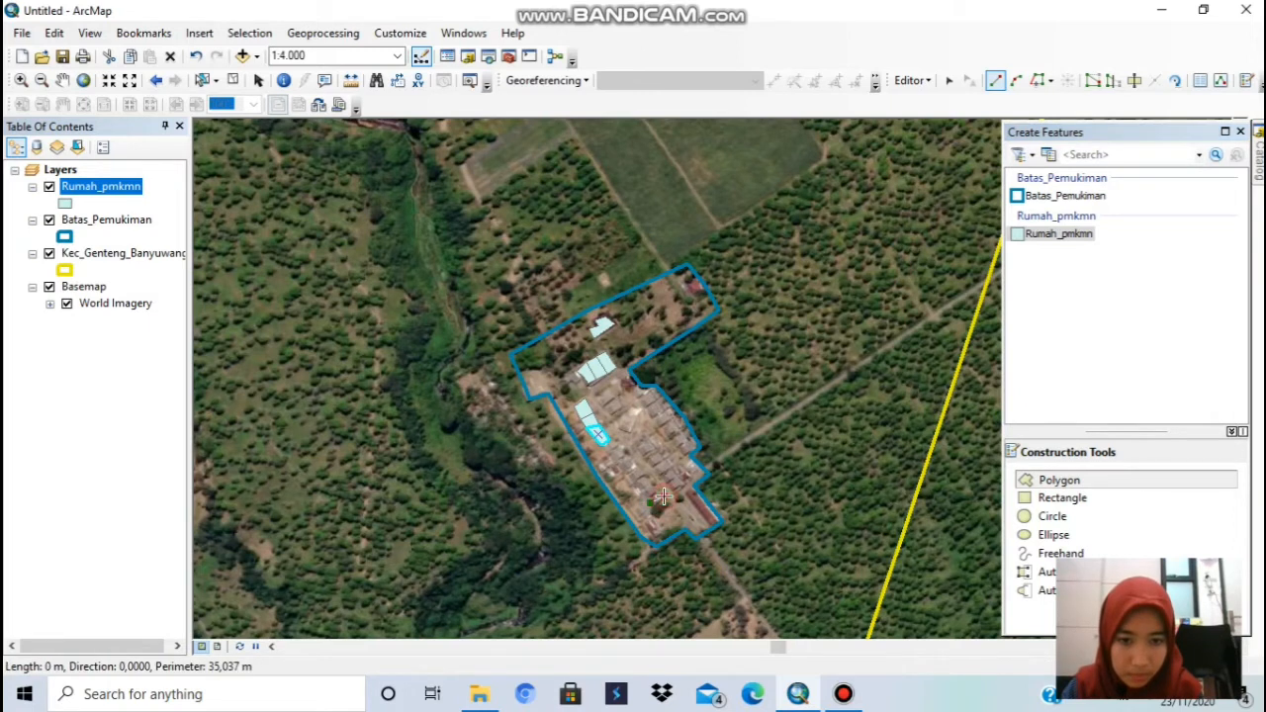
{"action": "left_click", "coordinate": [654, 486]}
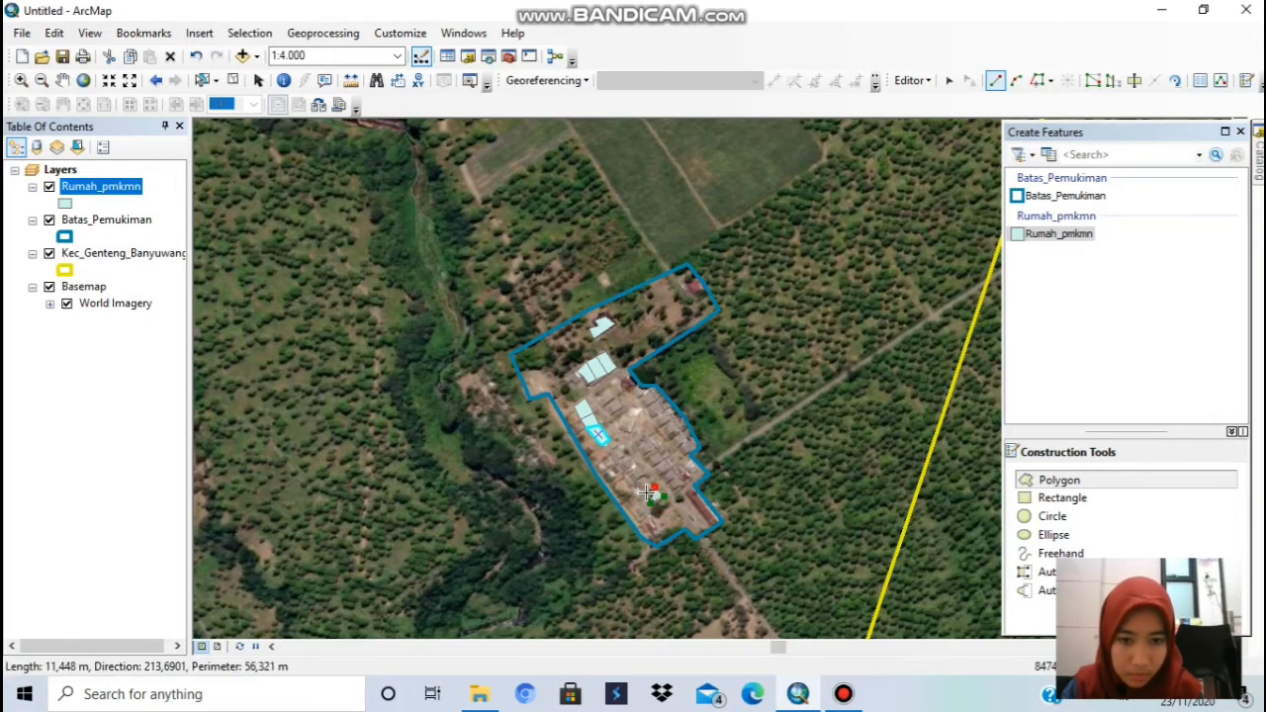
{"action": "left_click", "coordinate": [646, 494]}
{"action": "right_click", "coordinate": [645, 494]}
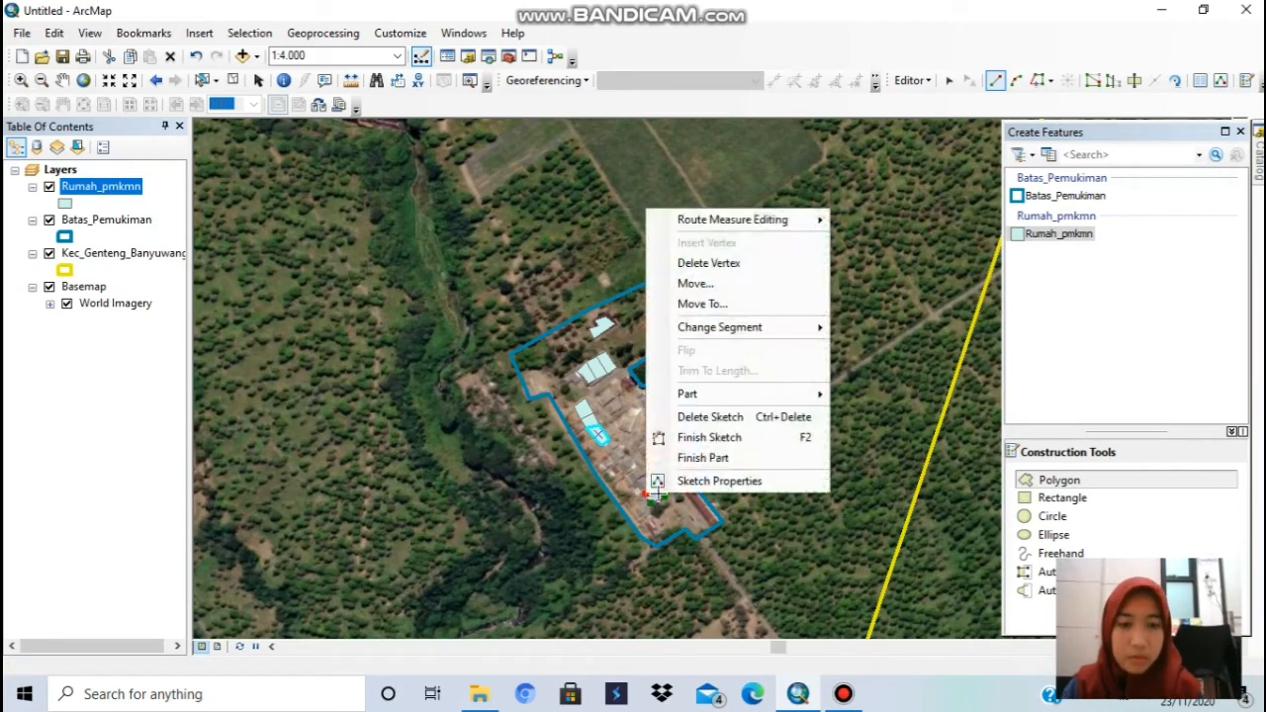
{"action": "left_click", "coordinate": [691, 438]}
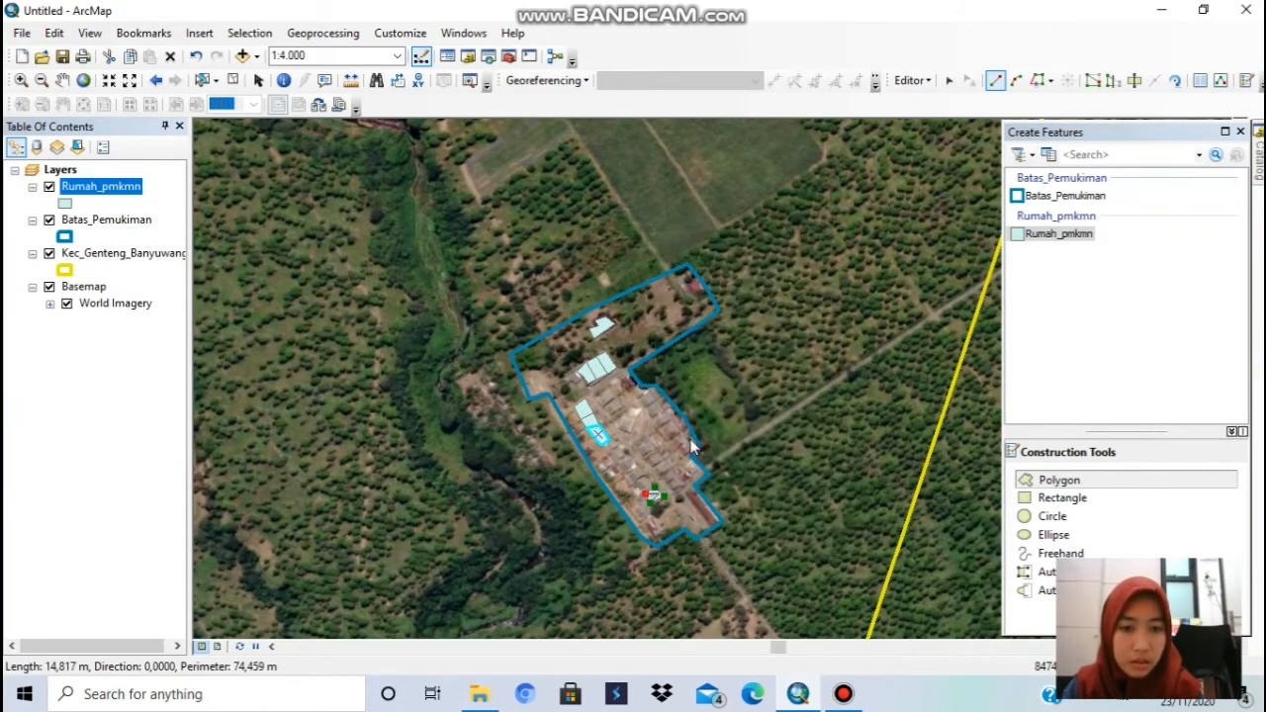
- Digitize the house adjoining the southernmost digitized house on its northwest side as a four-sided Rumah_pmkmn polygon
{"action": "left_click", "coordinate": [1115, 486]}
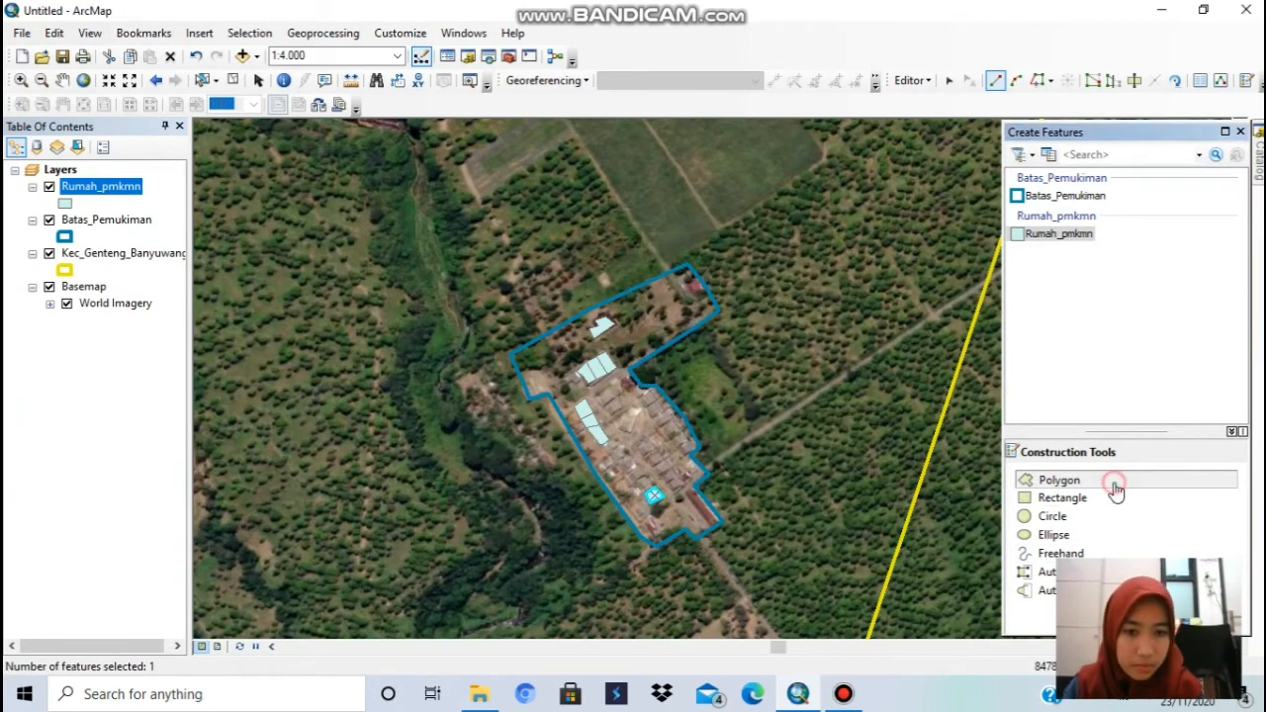
{"action": "left_click", "coordinate": [635, 483]}
{"action": "left_click", "coordinate": [644, 475]}
{"action": "left_click", "coordinate": [653, 487]}
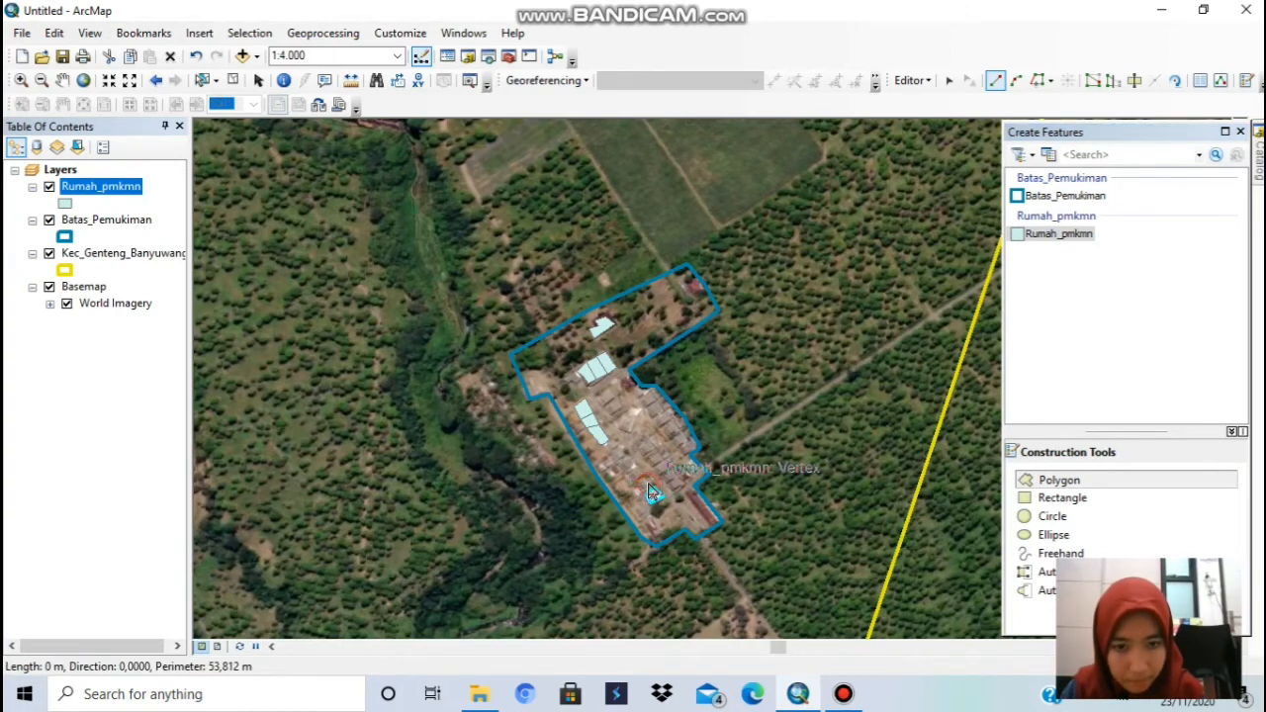
{"action": "left_click", "coordinate": [644, 492]}
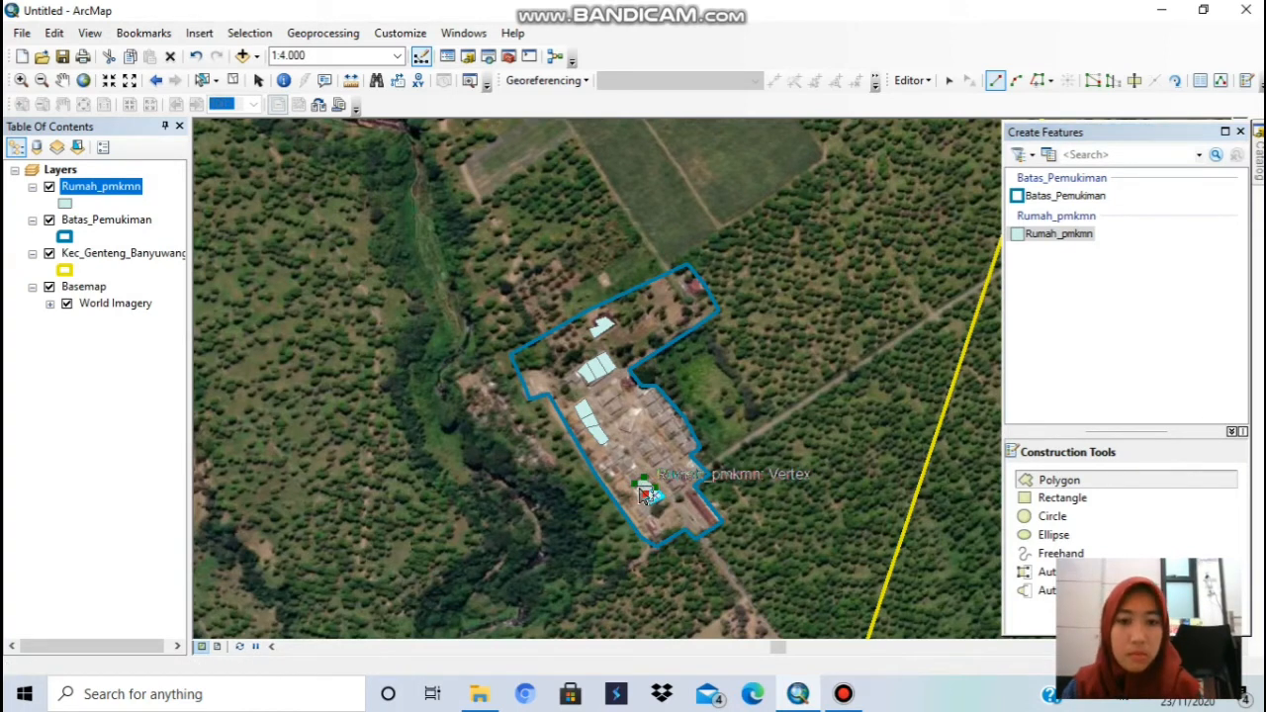
{"action": "right_click", "coordinate": [643, 482]}
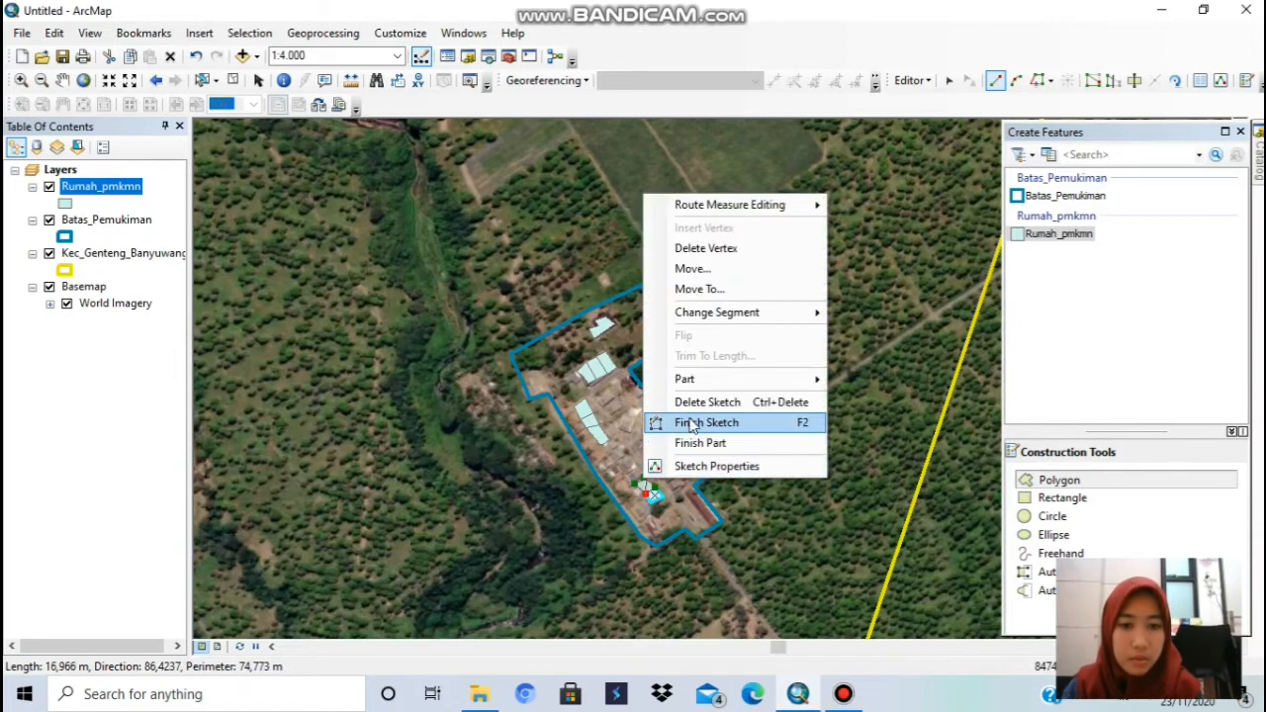
{"action": "left_click", "coordinate": [690, 424]}
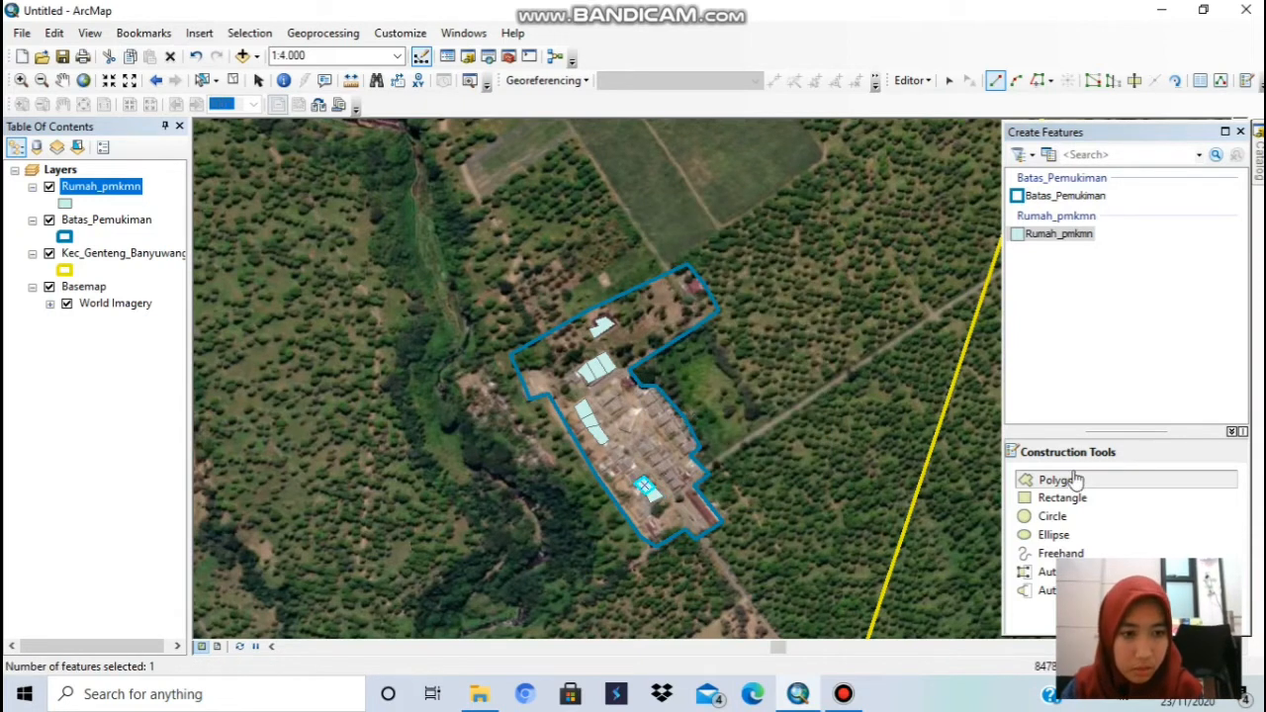
- Try to digitize the next house northwest of the southern pair as a four-sided Rumah_pmkmn polygon and undo it
{"action": "left_click", "coordinate": [615, 460]}
{"action": "left_click", "coordinate": [625, 457]}
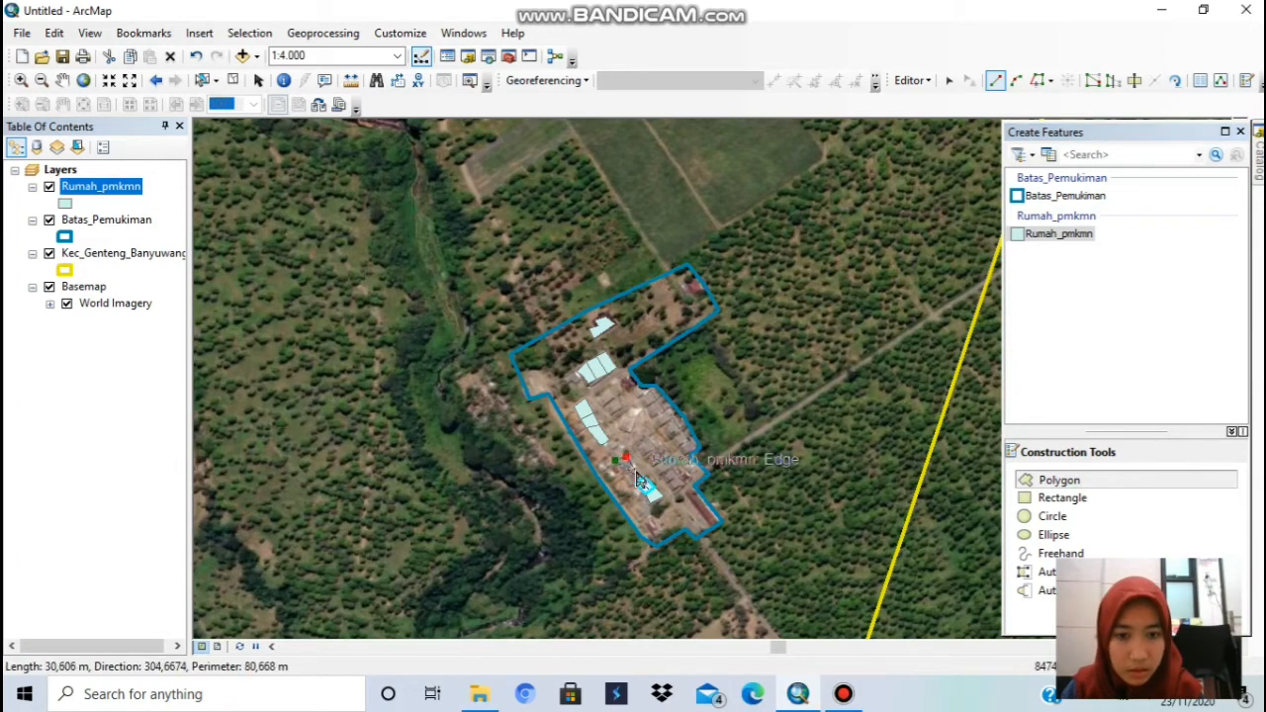
{"action": "left_click", "coordinate": [641, 478]}
{"action": "left_click", "coordinate": [626, 474]}
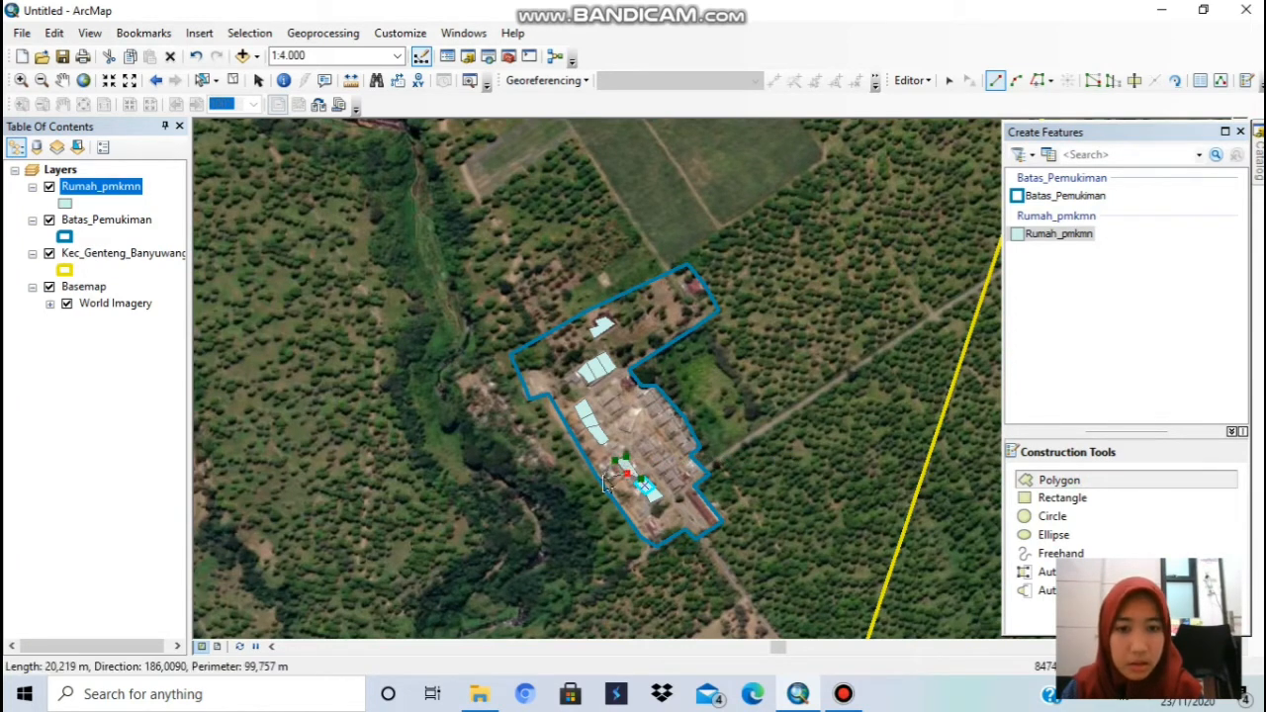
{"action": "right_click", "coordinate": [624, 470]}
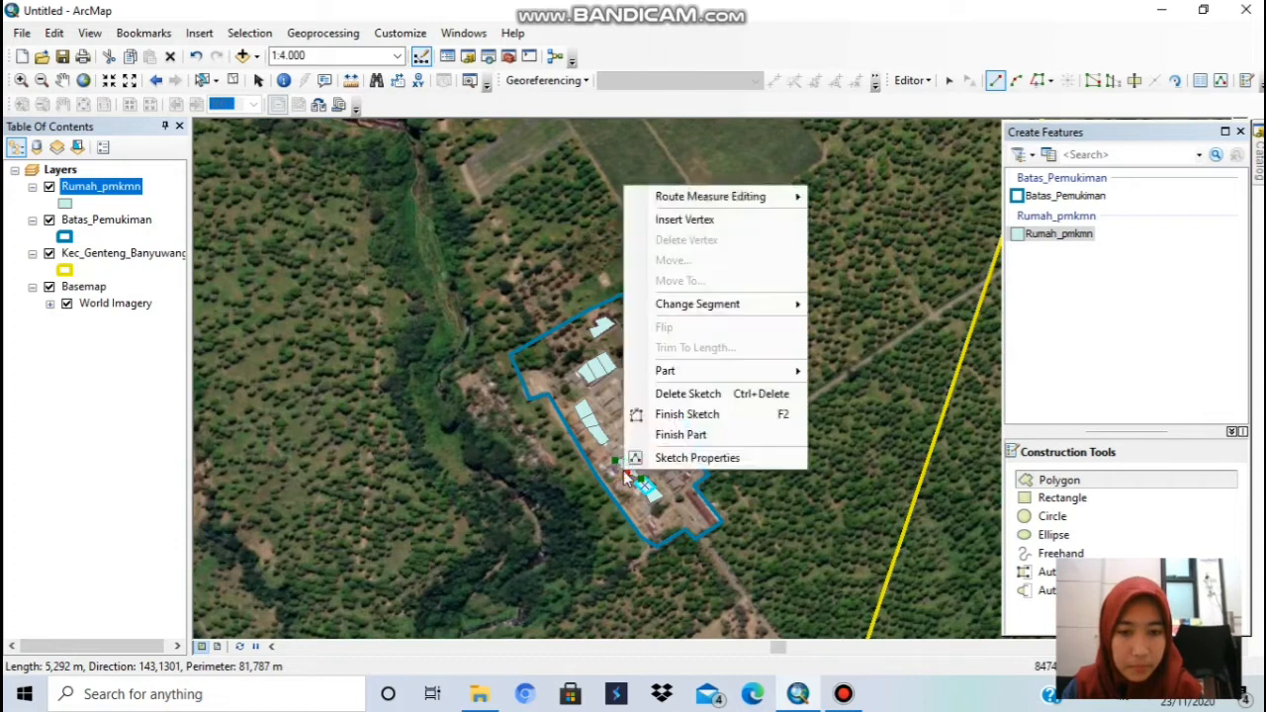
{"action": "left_click", "coordinate": [702, 413]}
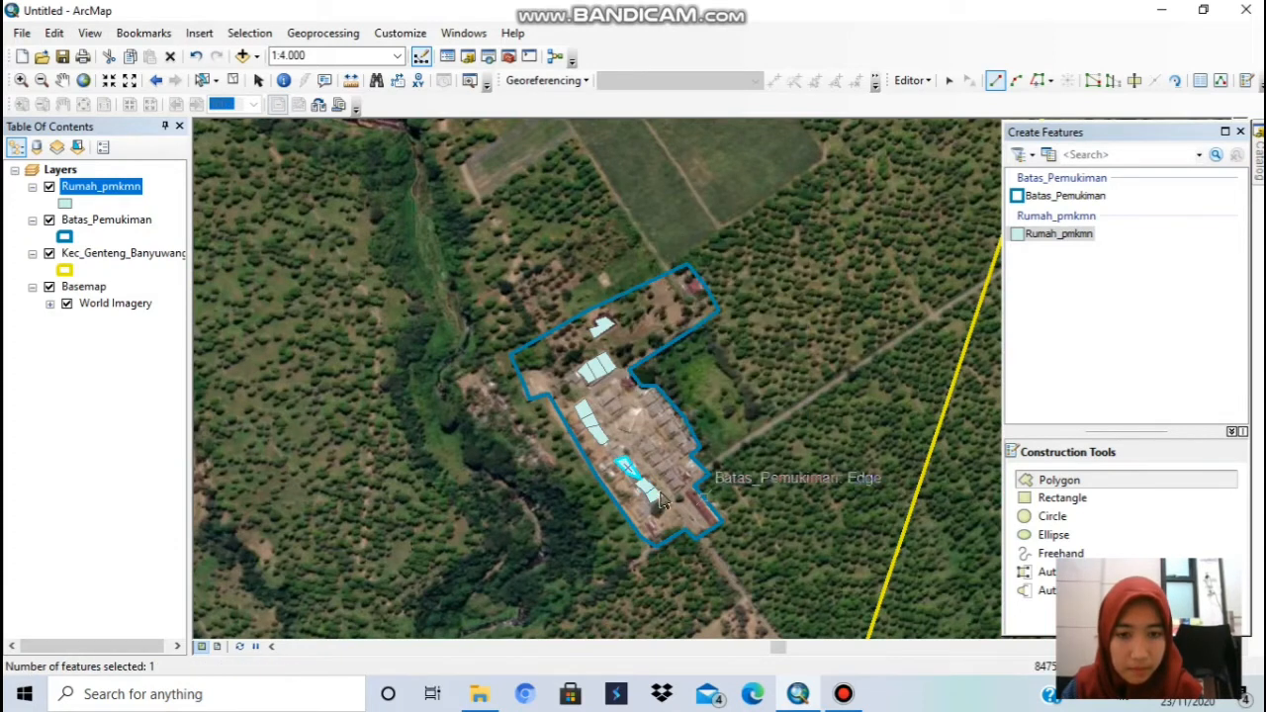
{"action": "key", "text": "ctrl+z"}
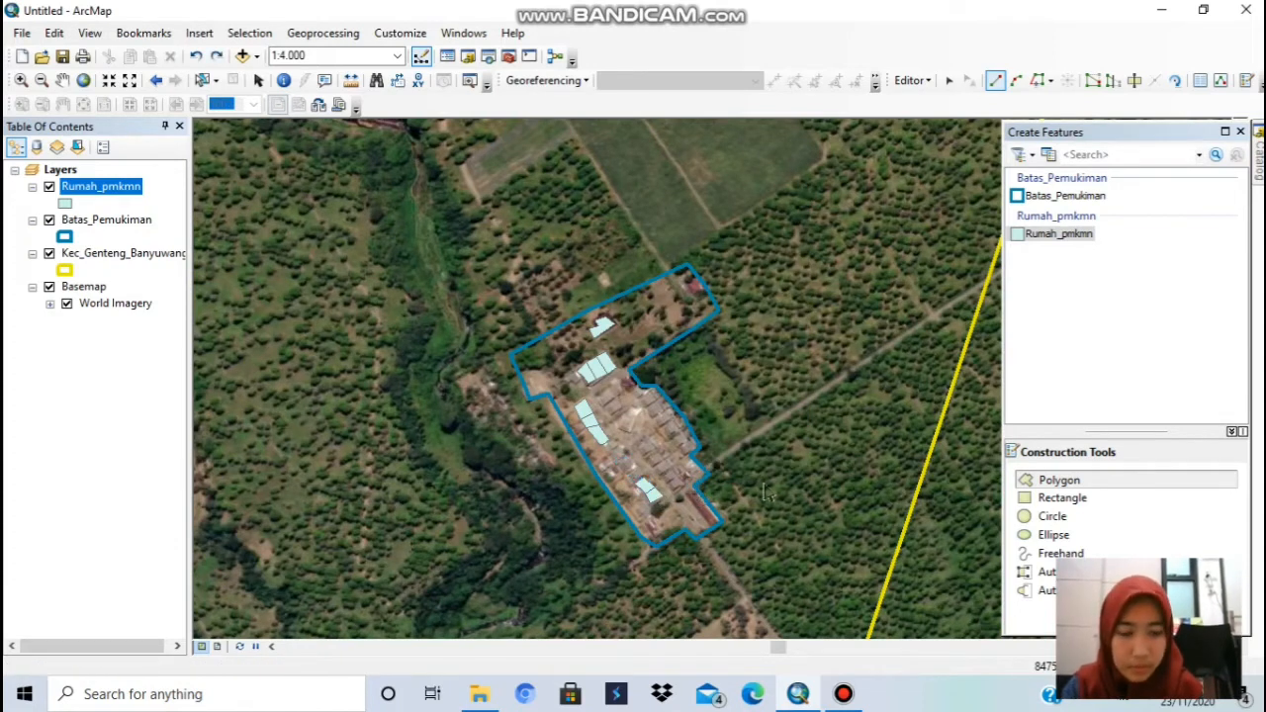
- Digitize the small house just southeast of the western row as a four-sided Rumah_pmkmn polygon with a perimeter of about 62 m
{"action": "left_click", "coordinate": [1046, 484]}
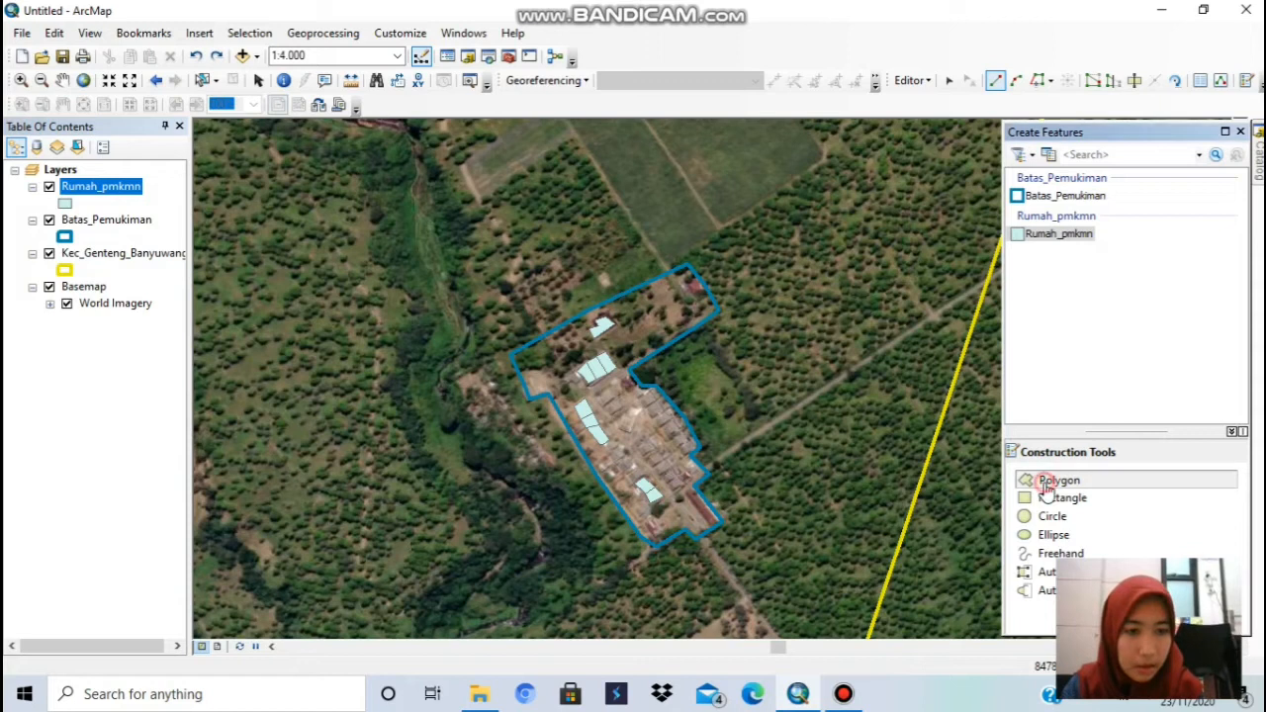
{"action": "left_click", "coordinate": [610, 453]}
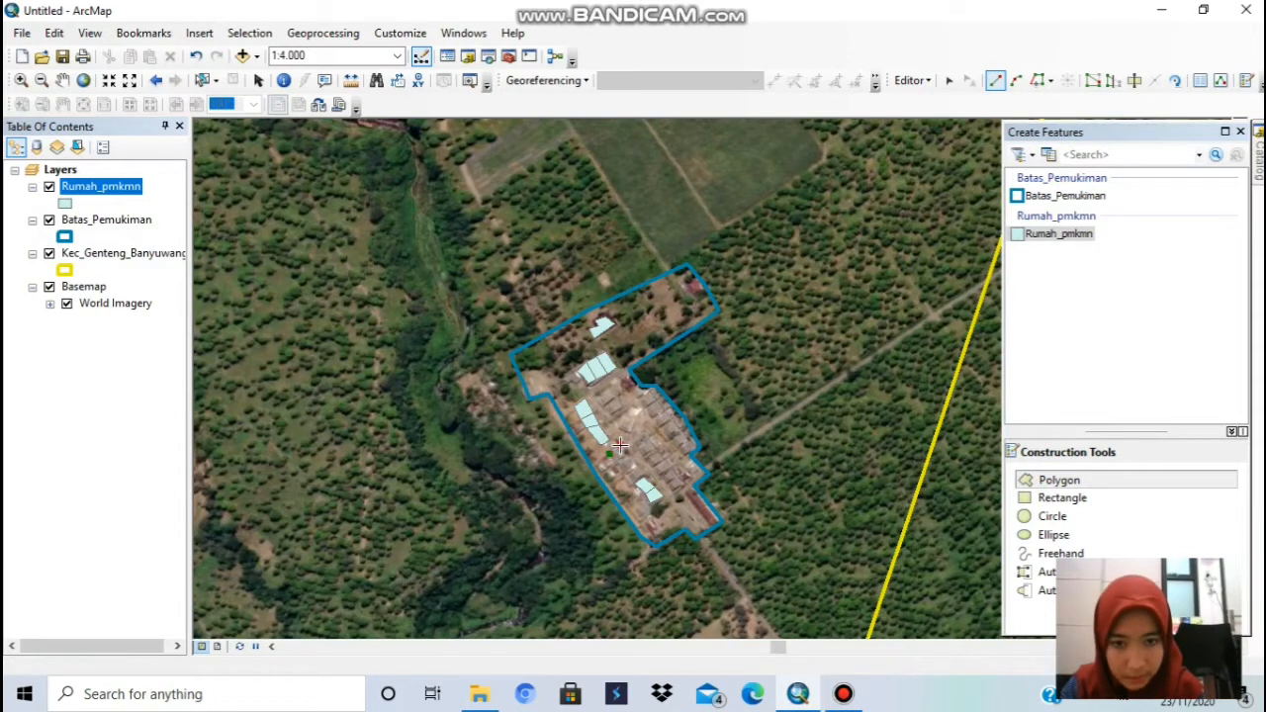
{"action": "left_click", "coordinate": [622, 455]}
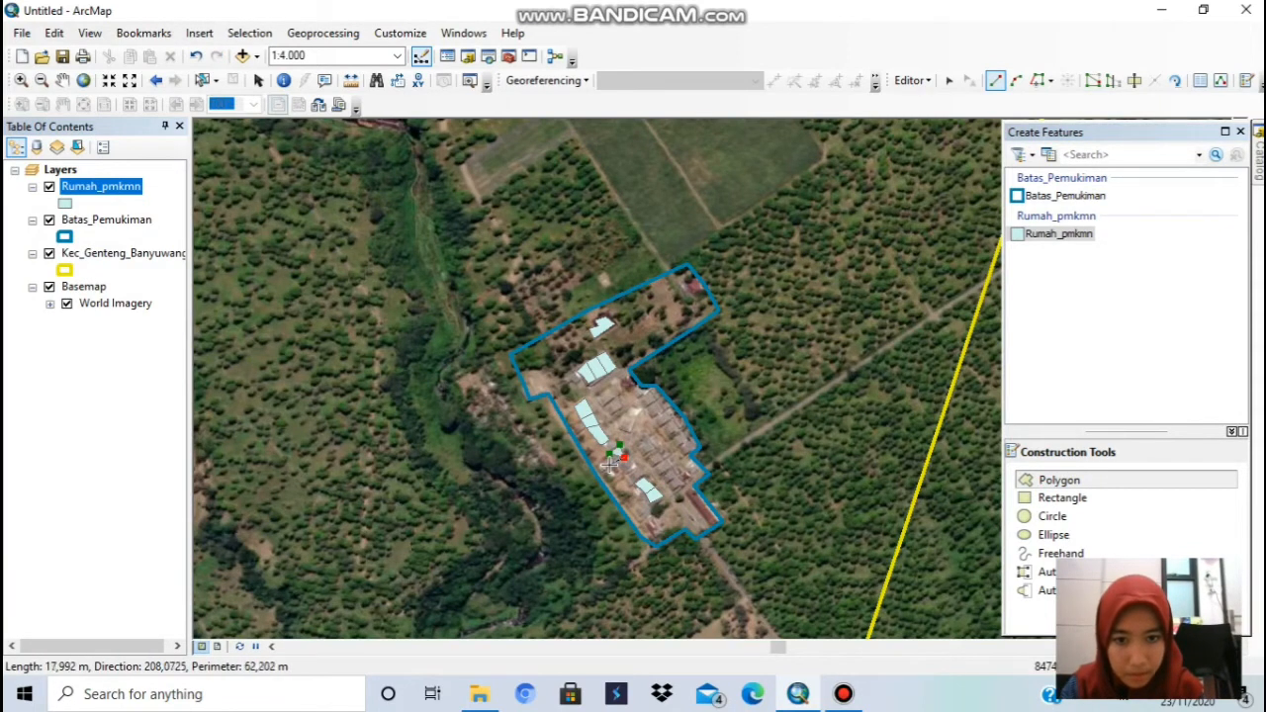
{"action": "right_click", "coordinate": [610, 465]}
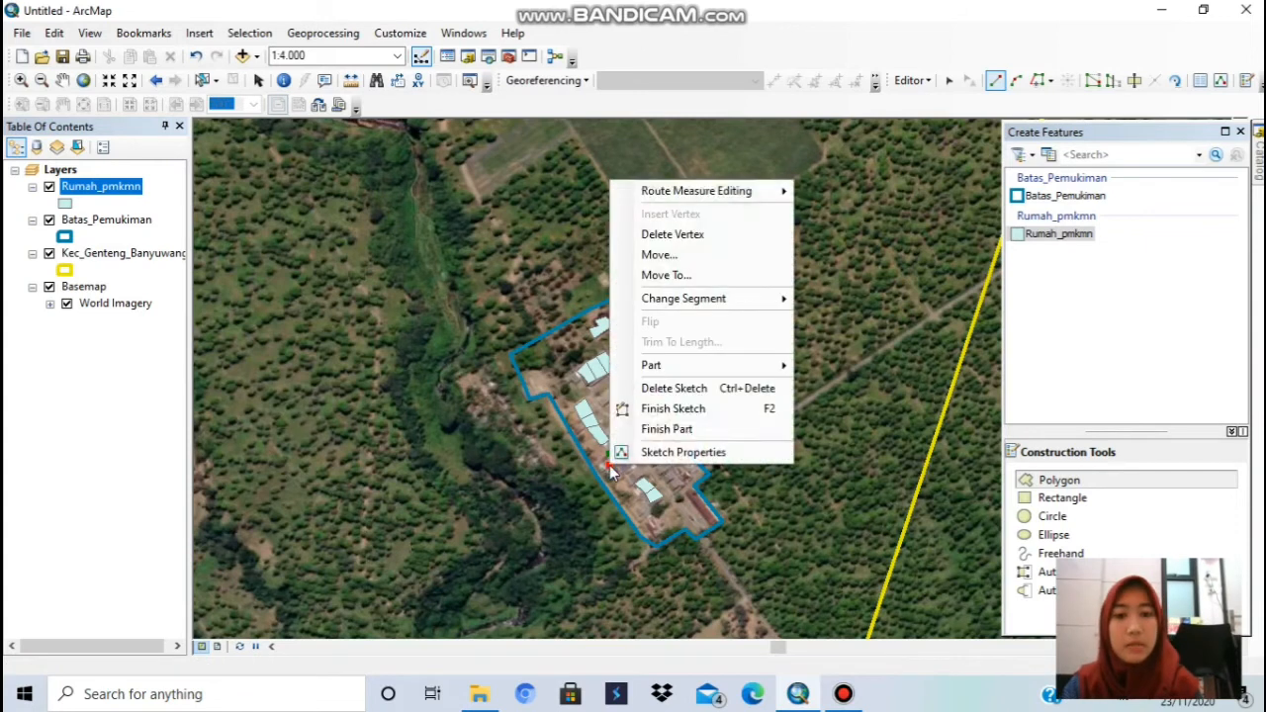
{"action": "left_click", "coordinate": [683, 405]}
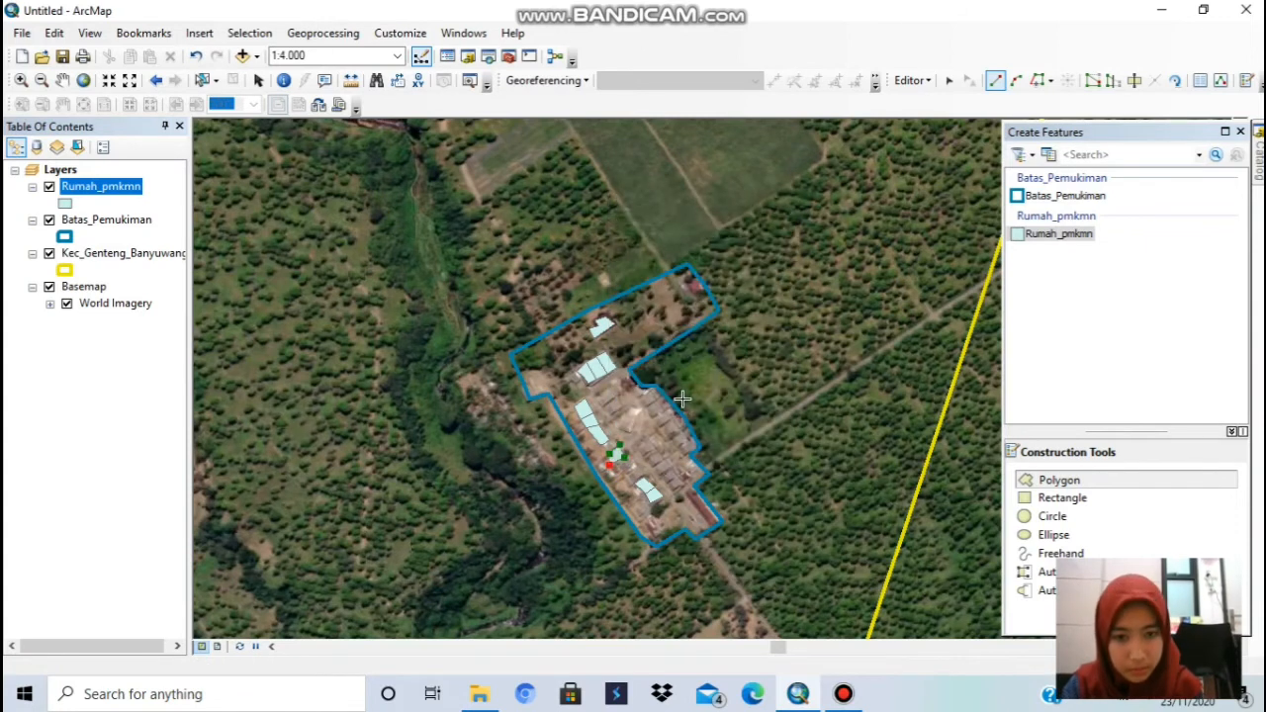
- Digitize the house just east of the western row's northern end as a four-sided Rumah_pmkmn polygon
{"action": "left_click", "coordinate": [1070, 483]}
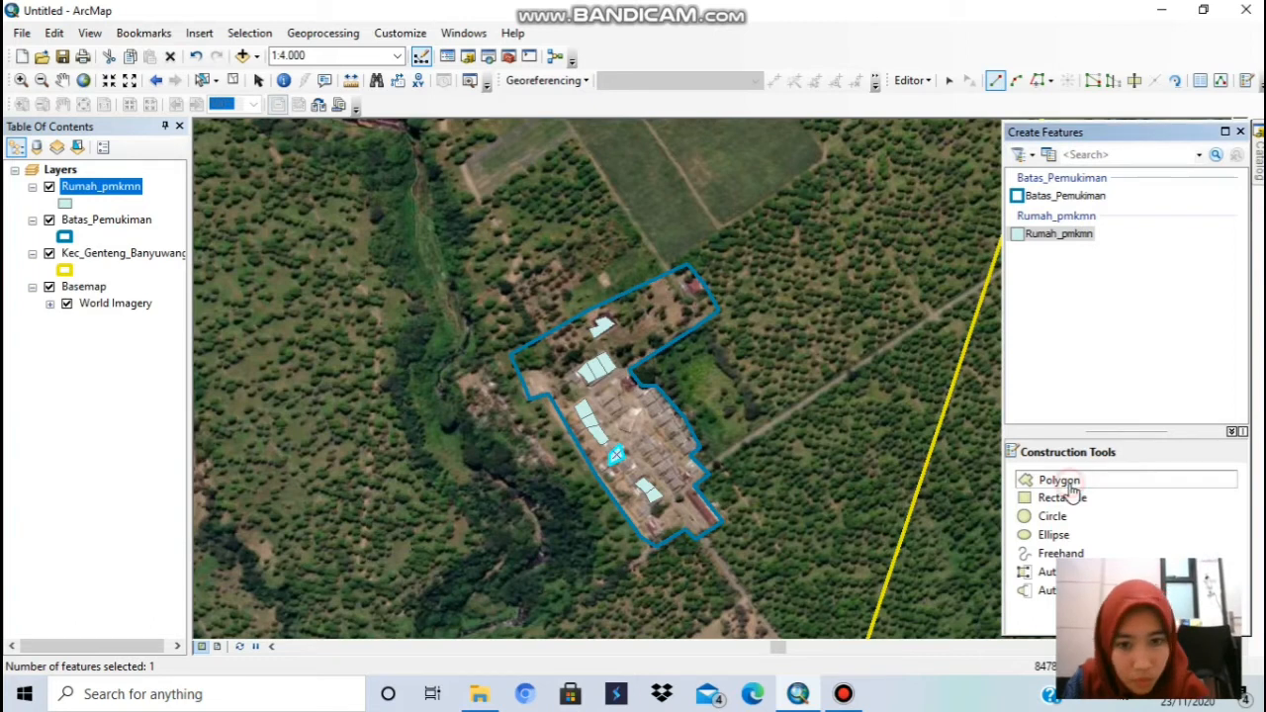
{"action": "left_click", "coordinate": [621, 396]}
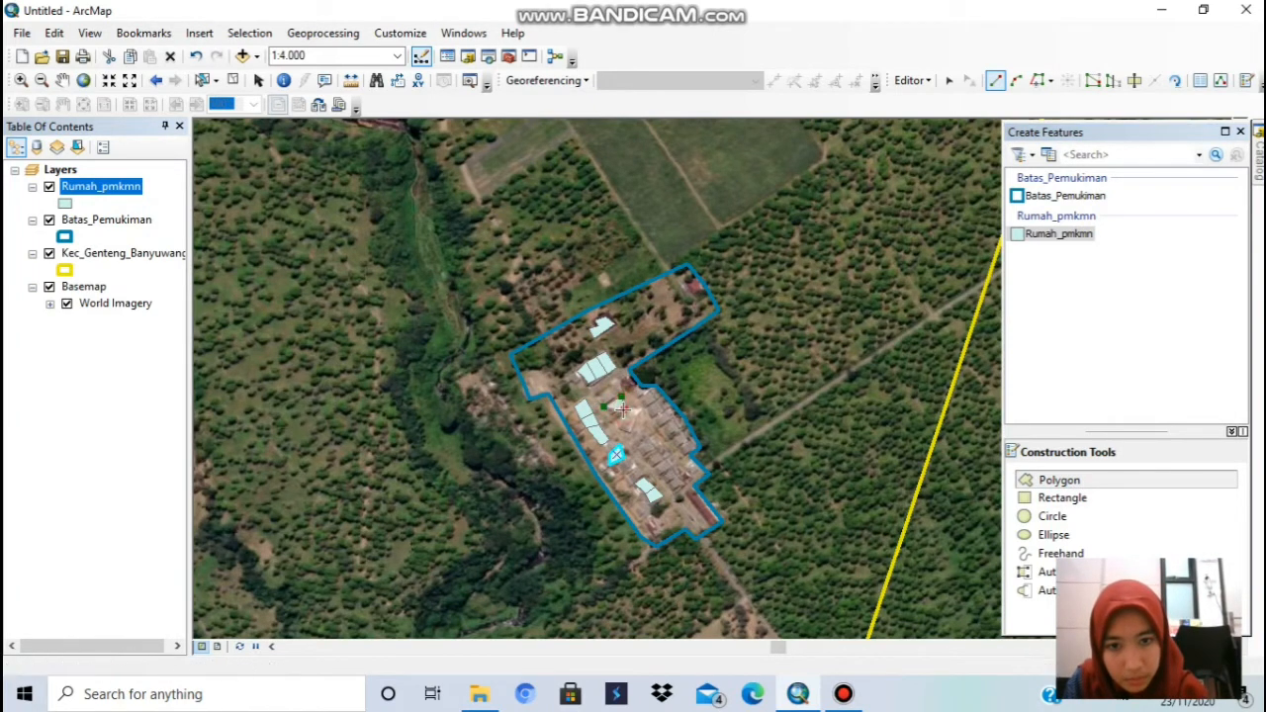
{"action": "right_click", "coordinate": [611, 418]}
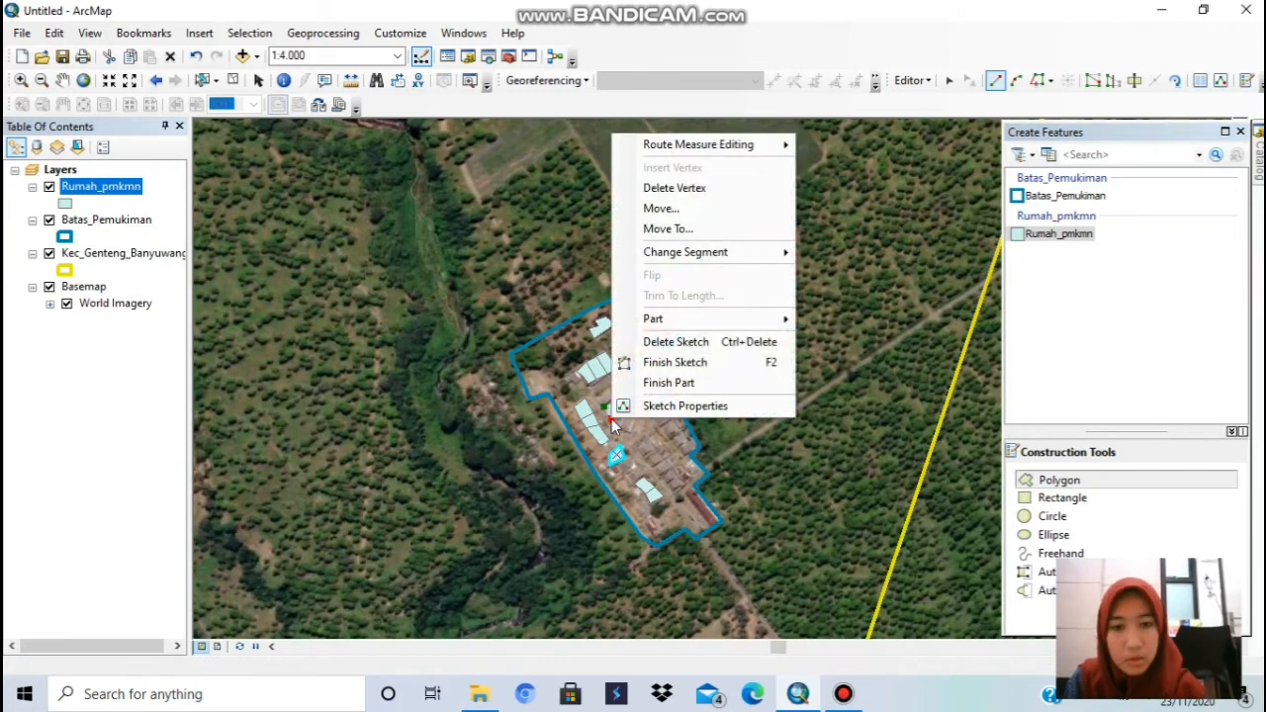
{"action": "left_click", "coordinate": [678, 364]}
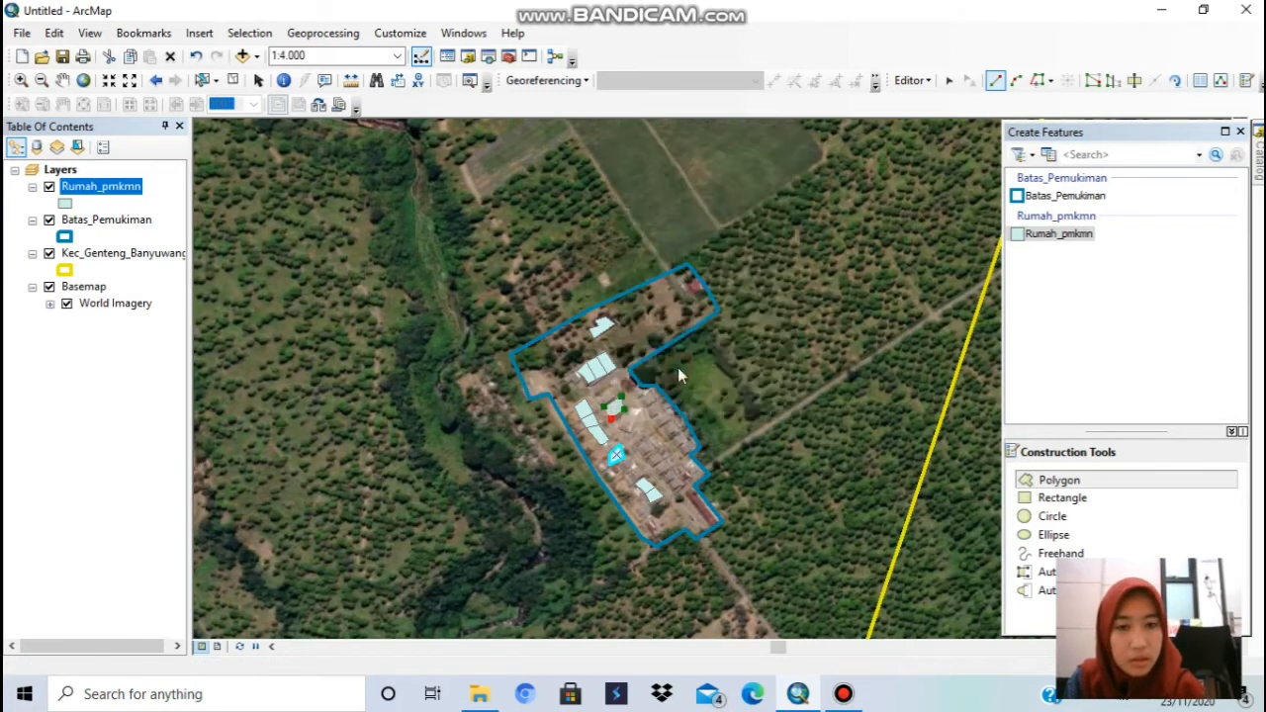
- Digitize the house adjoining it to the north, below the three adjoining houses, as a Rumah_pmkmn polygon with a perimeter of about 68 m
{"action": "left_click", "coordinate": [598, 396]}
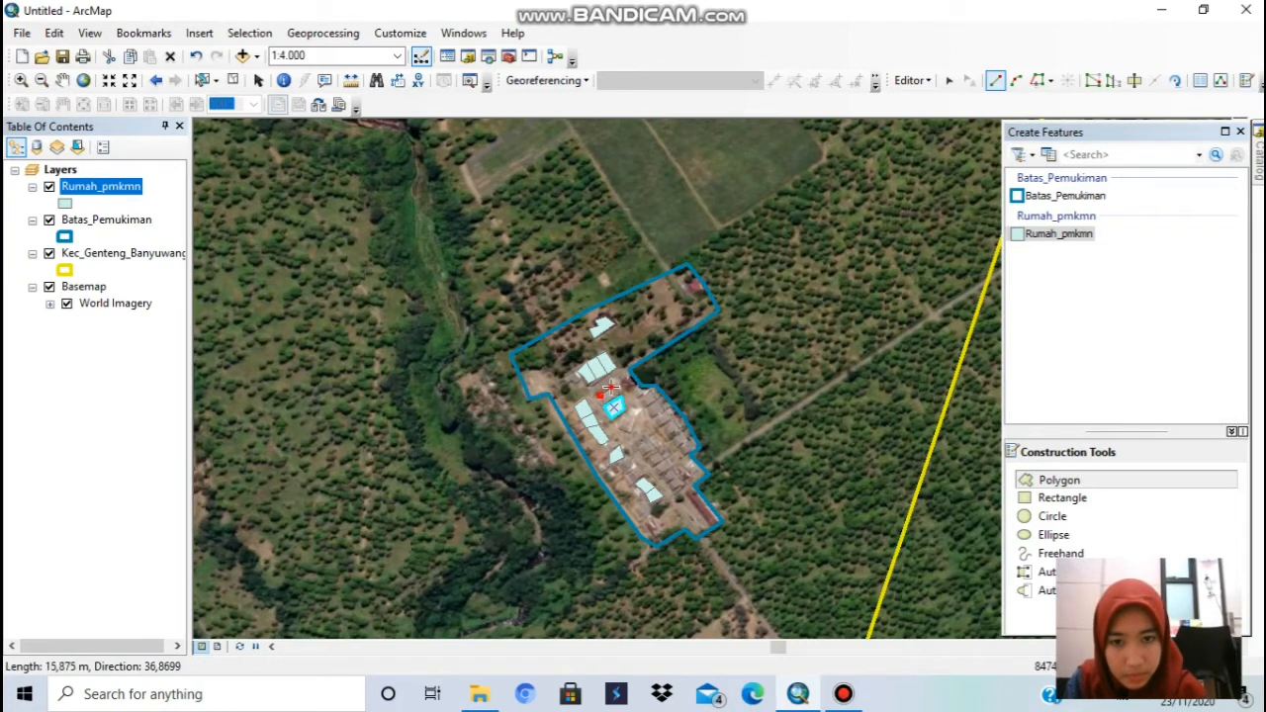
{"action": "left_click", "coordinate": [611, 387]}
{"action": "left_click", "coordinate": [623, 397]}
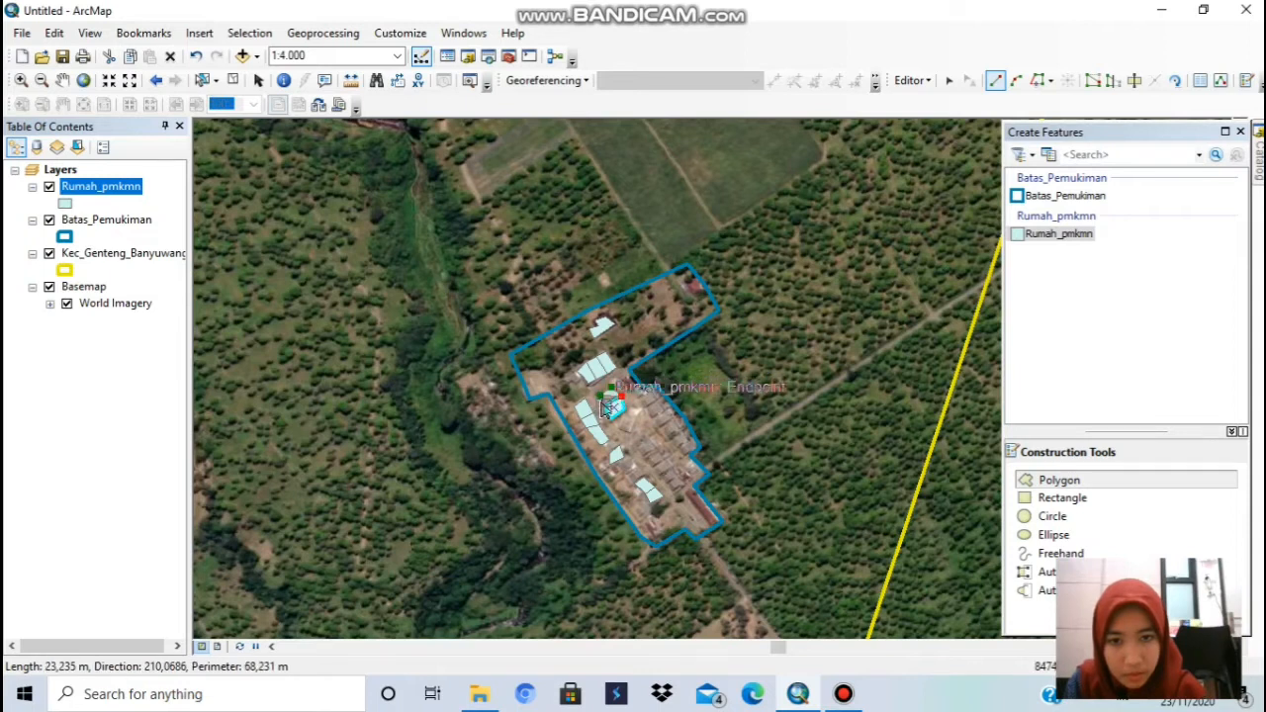
{"action": "right_click", "coordinate": [603, 403]}
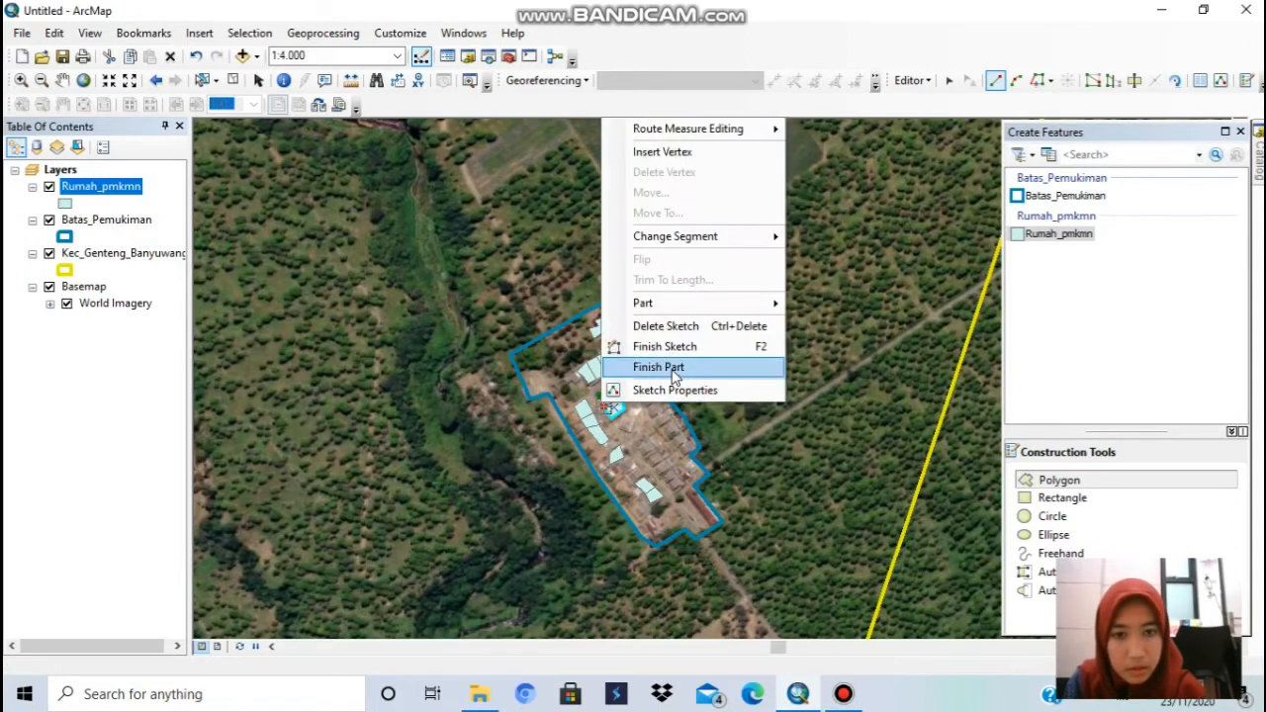
{"action": "left_click", "coordinate": [668, 347]}
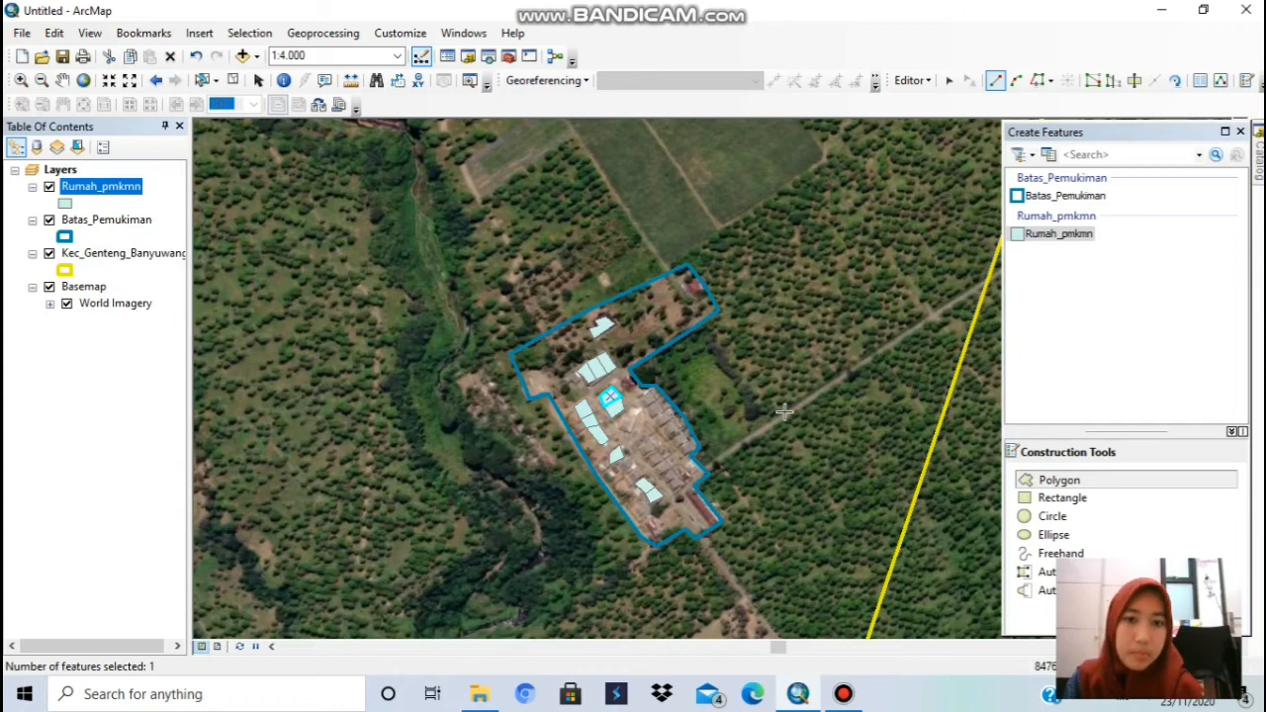
- Digitize the small house at the northwest end of the southern pair as a Rumah_pmkmn polygon touching the adjacent house
{"action": "left_click", "coordinate": [1035, 480]}
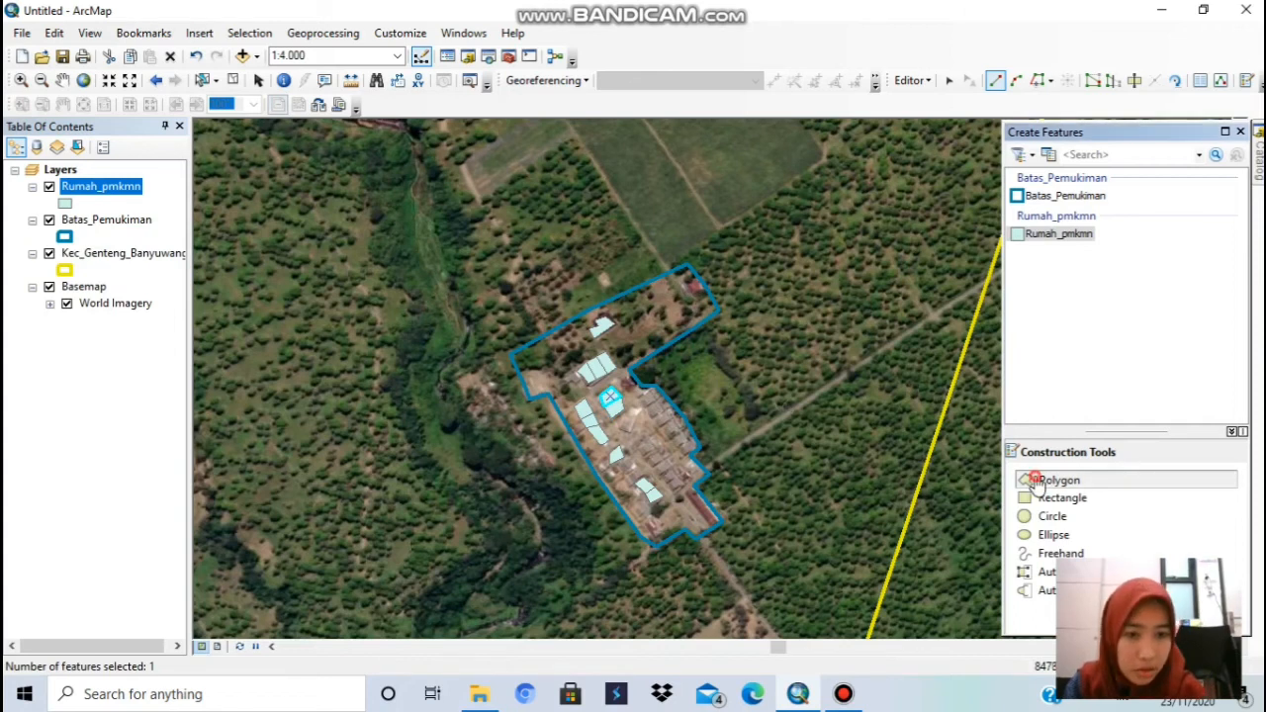
{"action": "left_click", "coordinate": [623, 474]}
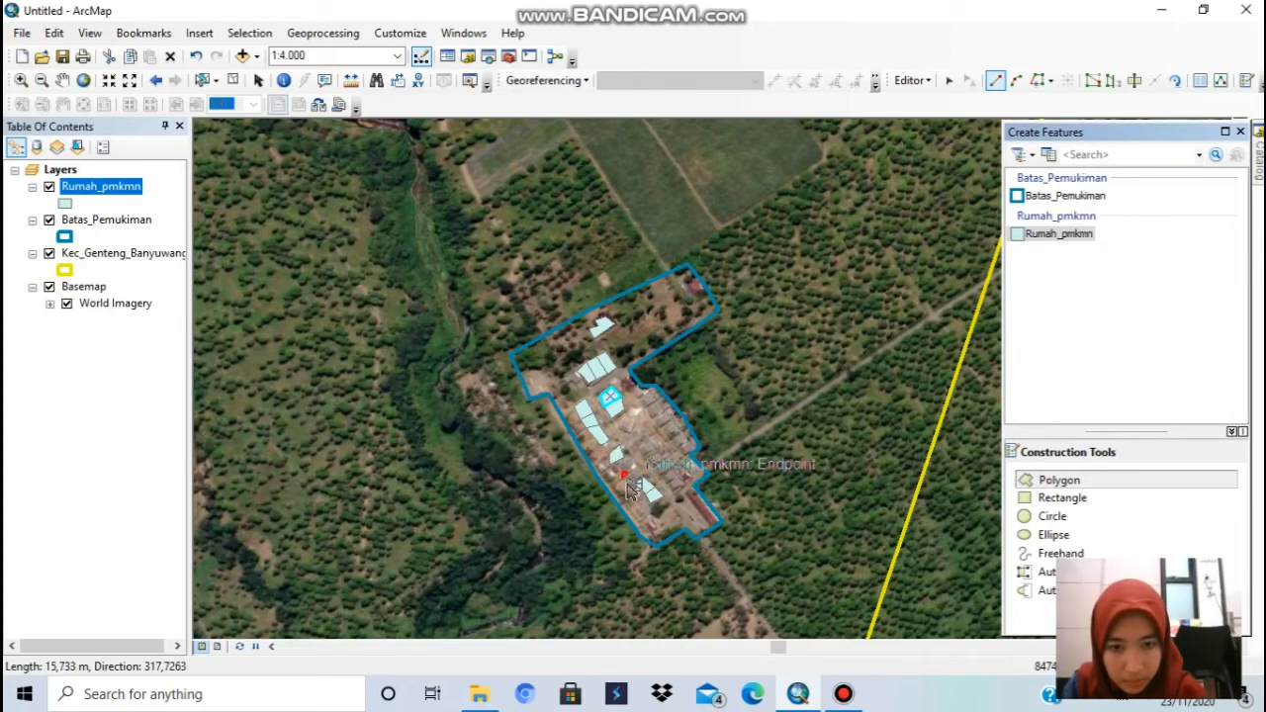
{"action": "left_click", "coordinate": [634, 484]}
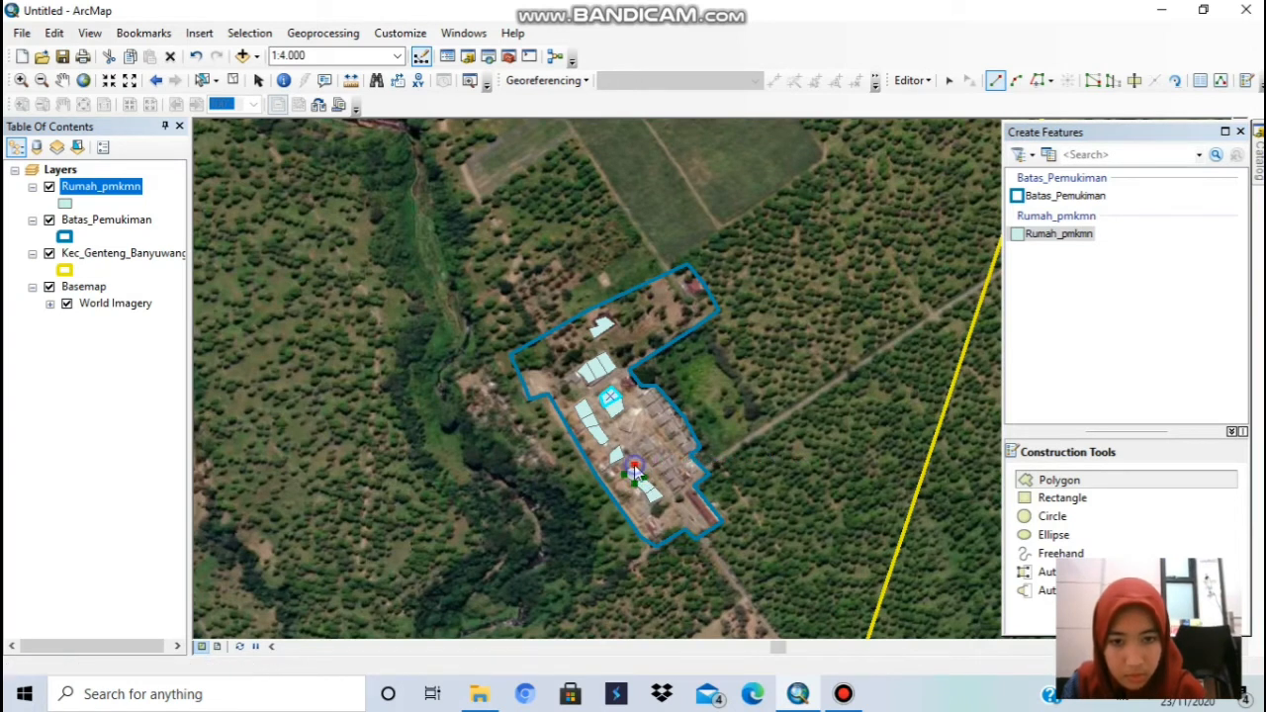
{"action": "right_click", "coordinate": [635, 465]}
{"action": "left_click", "coordinate": [720, 411]}
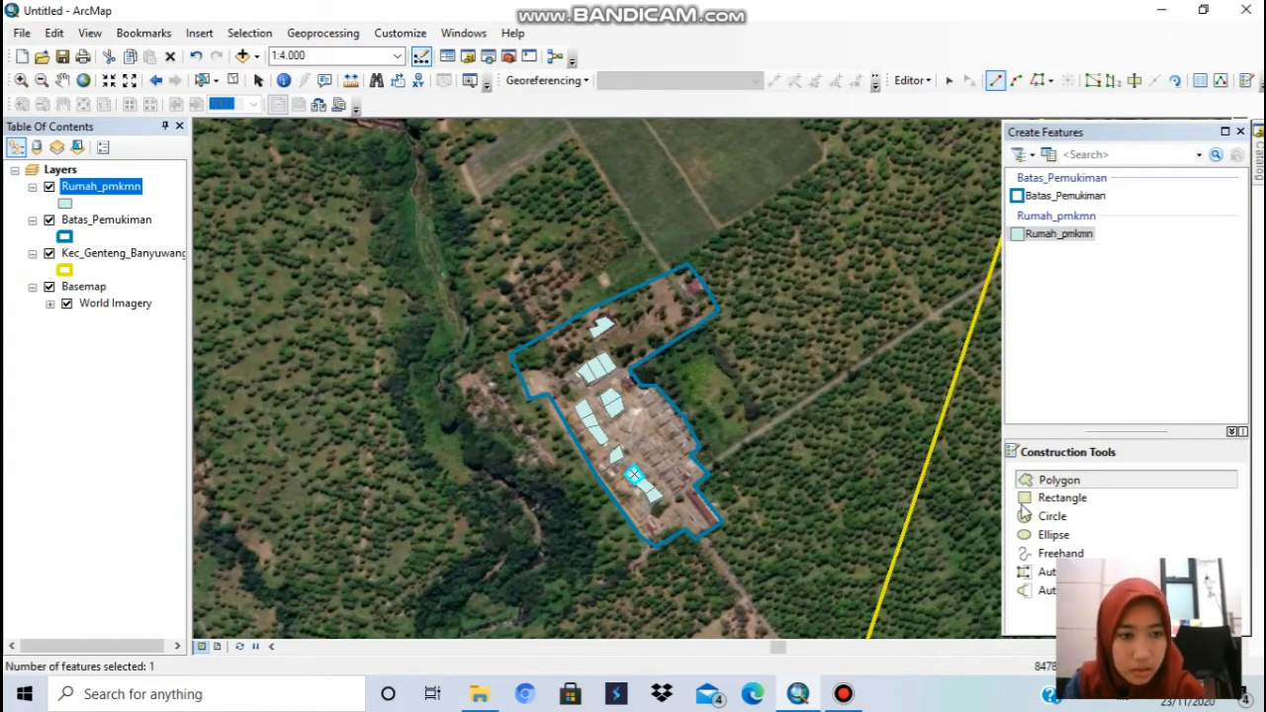
- Digitize the small detached house northeast of the southern row as a four-sided Rumah_pmkmn polygon with a perimeter of about 51 m
{"action": "left_click", "coordinate": [1057, 481]}
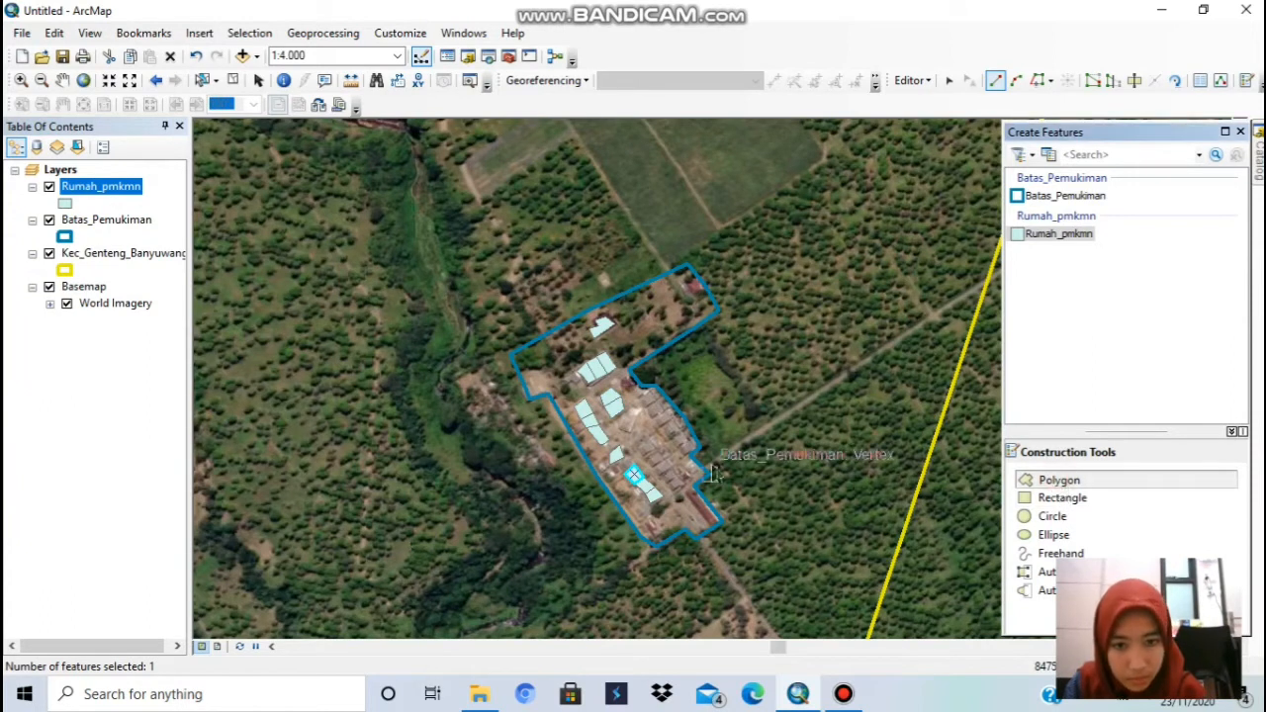
{"action": "left_click", "coordinate": [648, 460]}
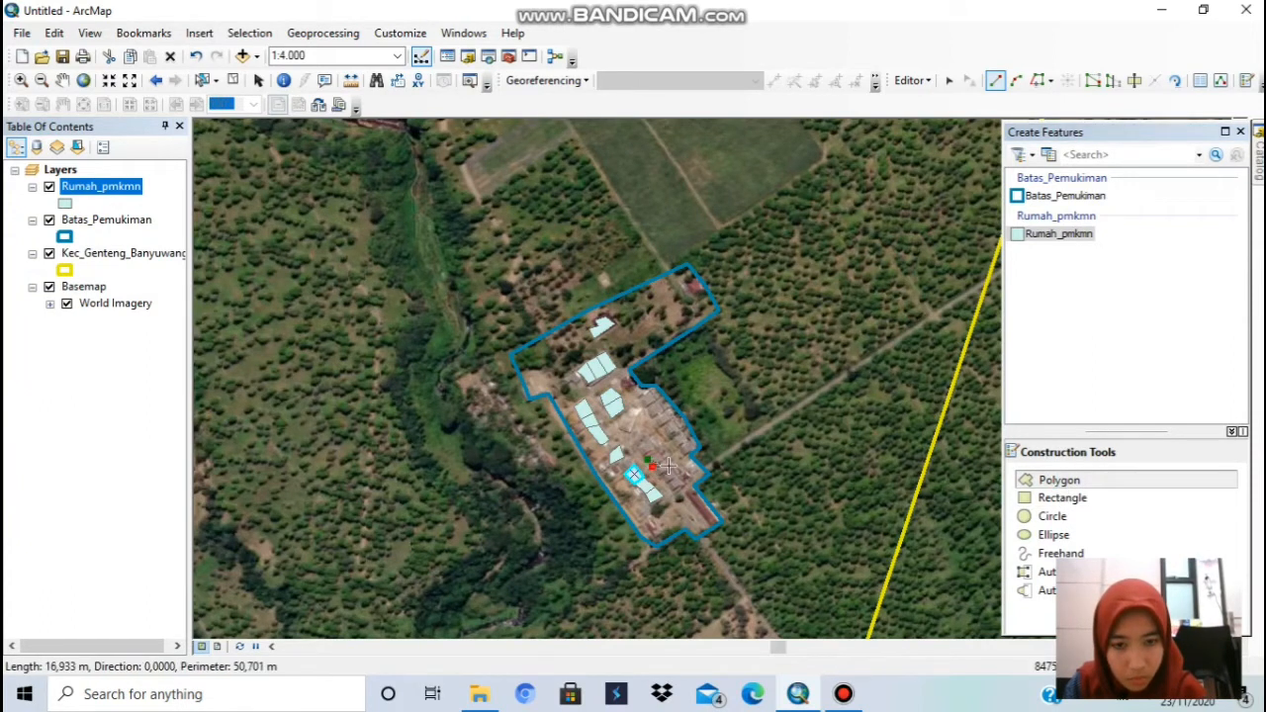
{"action": "left_click", "coordinate": [658, 456]}
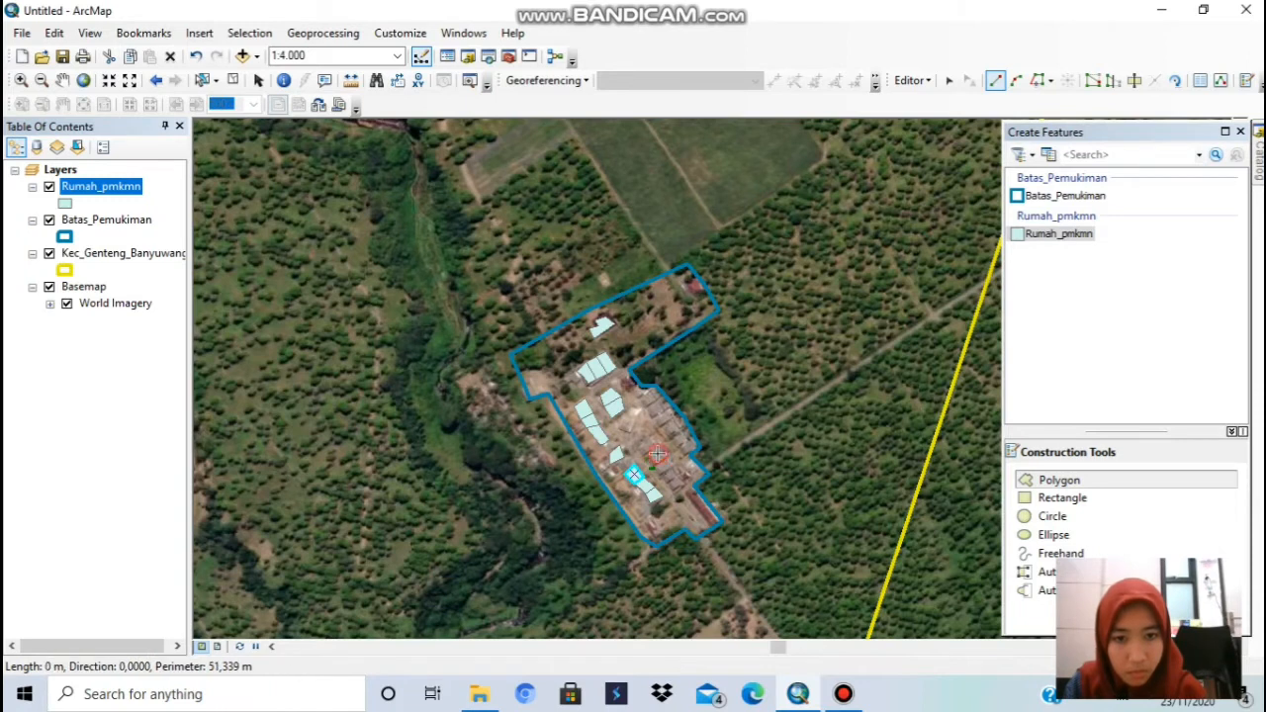
{"action": "right_click", "coordinate": [659, 459]}
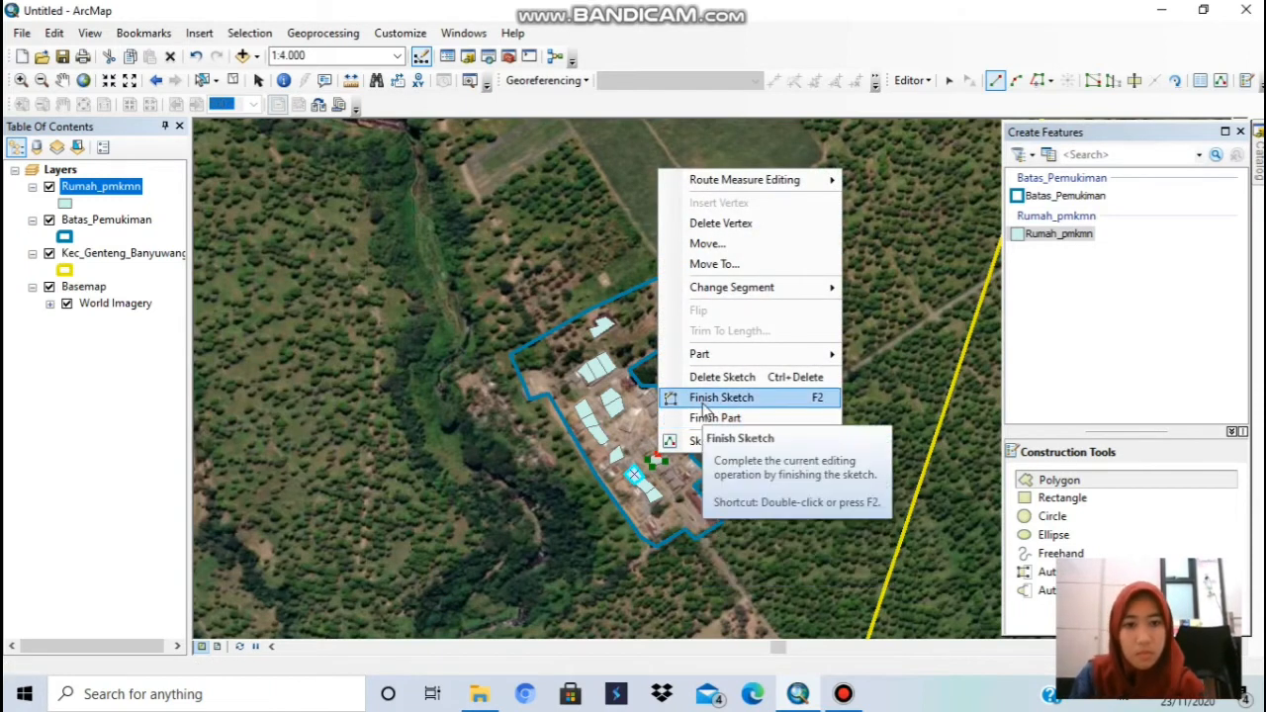
{"action": "left_click", "coordinate": [703, 402]}
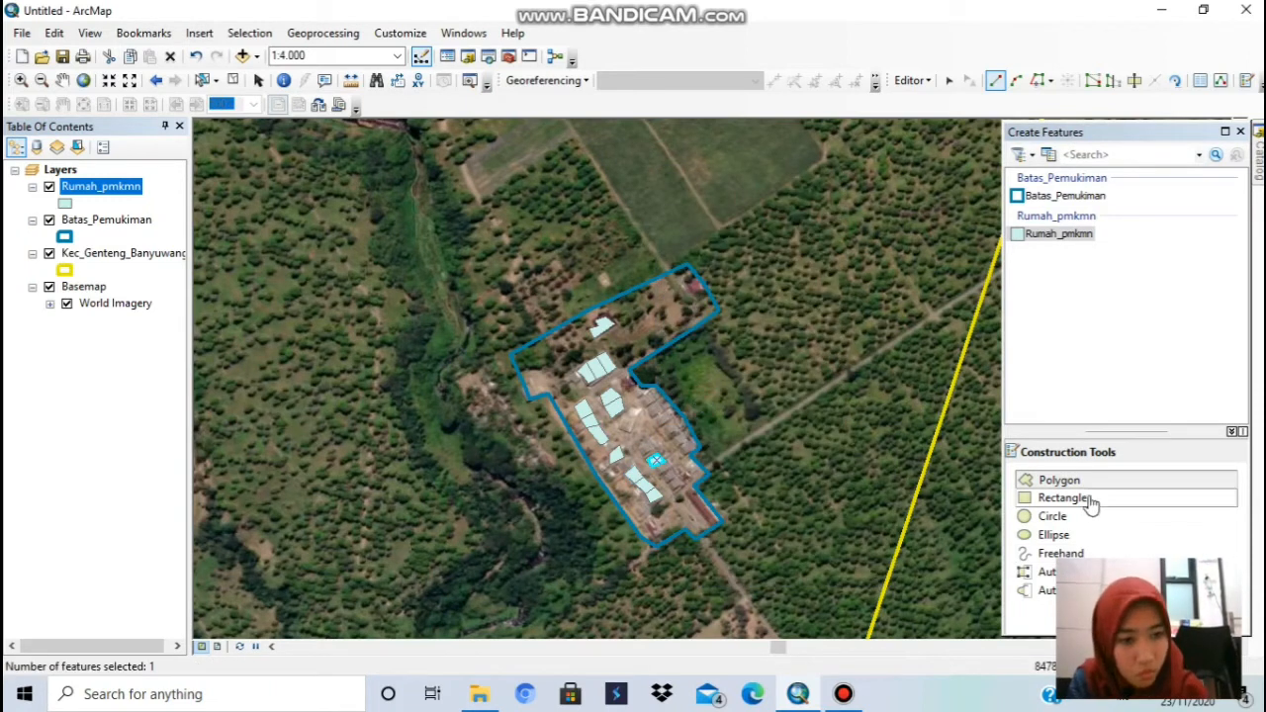
- Digitize the house filling the gap between the small northwest house and the southern row as a four-sided Rumah_pmkmn polygon
{"action": "left_click", "coordinate": [1054, 480]}
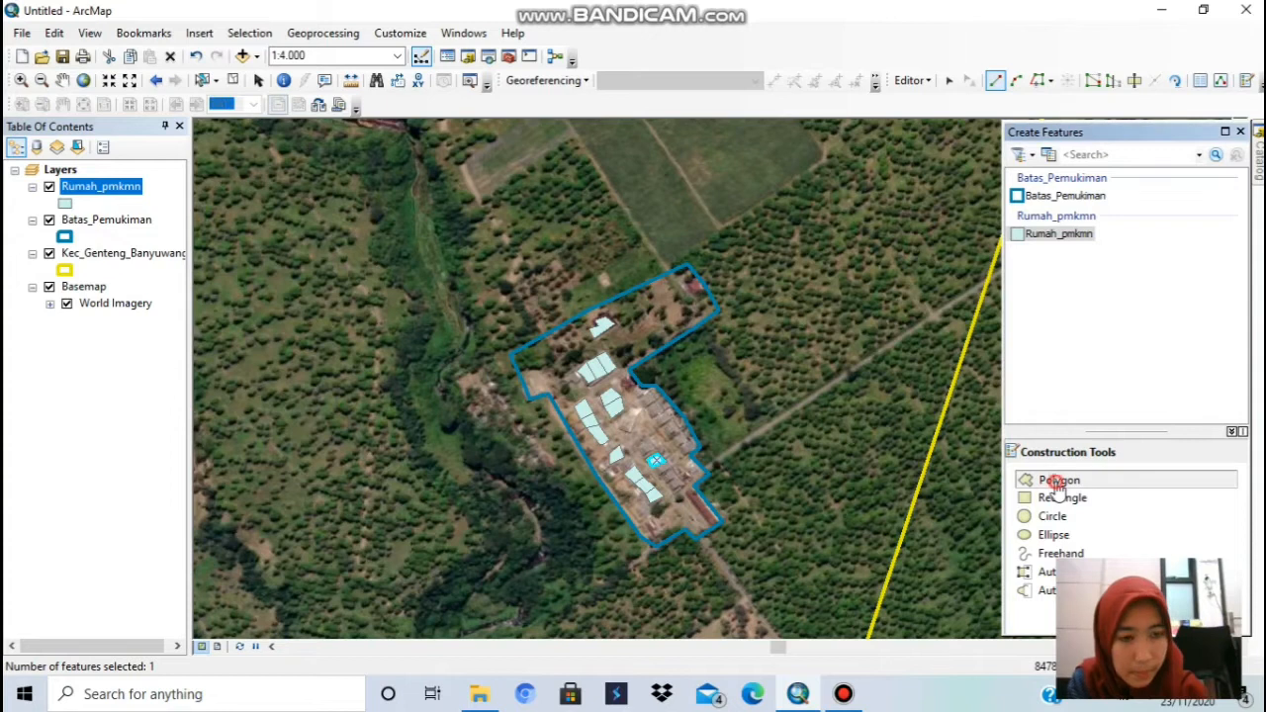
{"action": "left_click", "coordinate": [624, 460]}
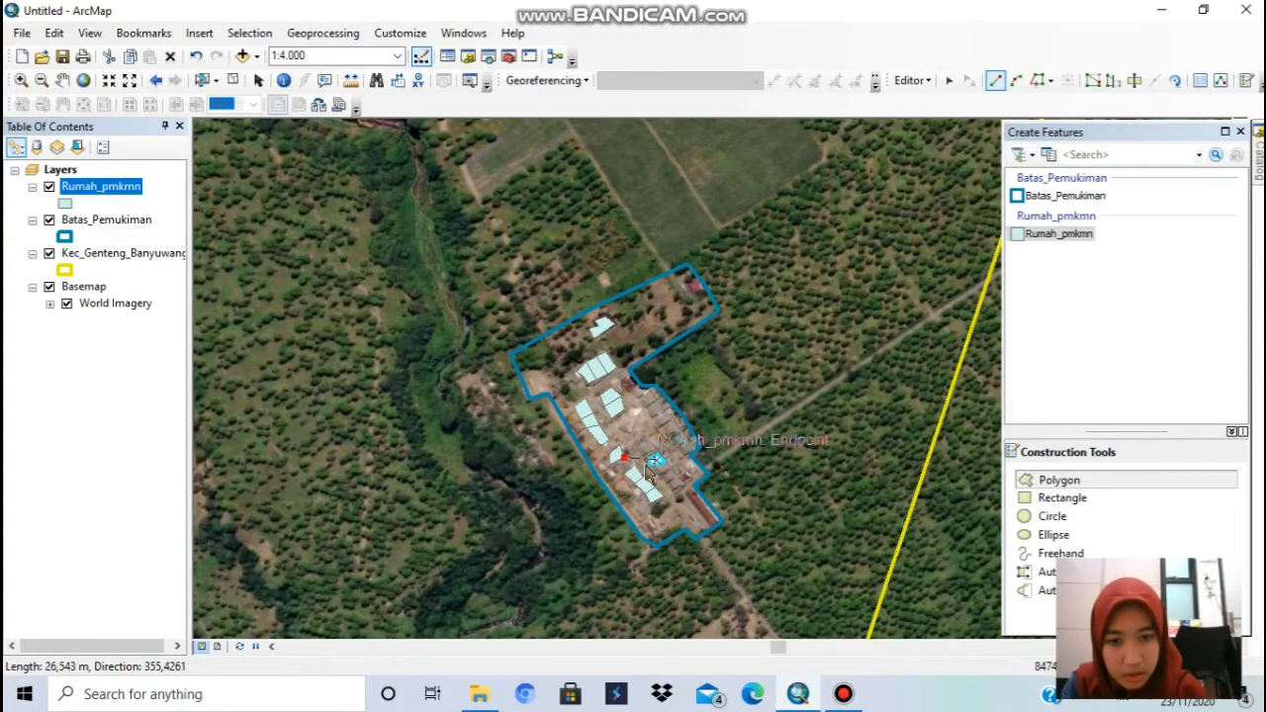
{"action": "left_click", "coordinate": [631, 469]}
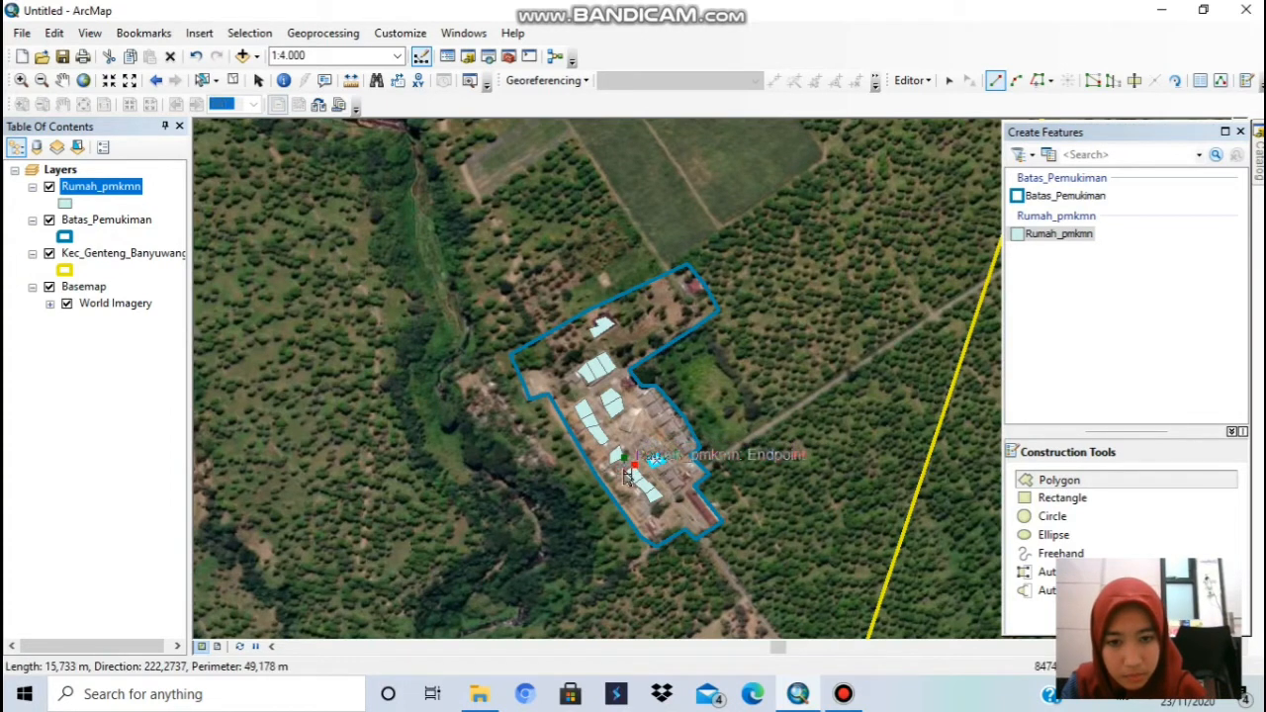
{"action": "left_click", "coordinate": [623, 474]}
{"action": "left_click", "coordinate": [616, 465]}
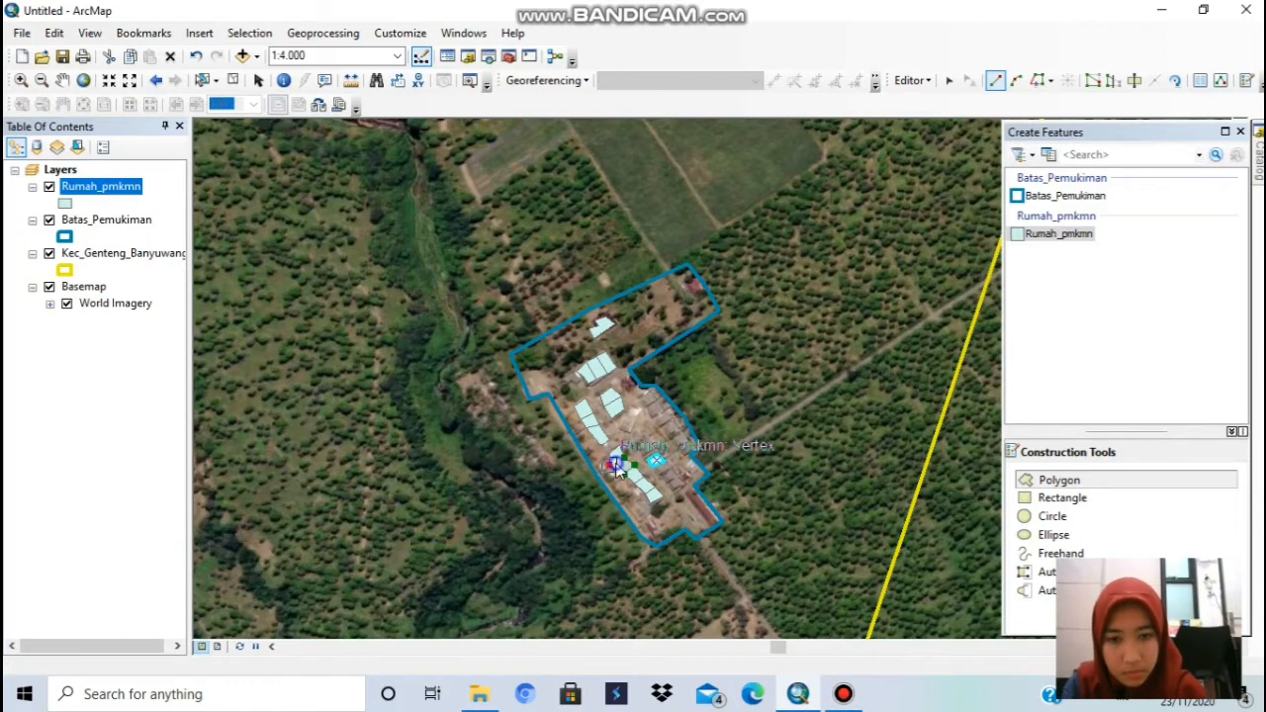
{"action": "right_click", "coordinate": [616, 470]}
{"action": "left_click", "coordinate": [680, 405]}
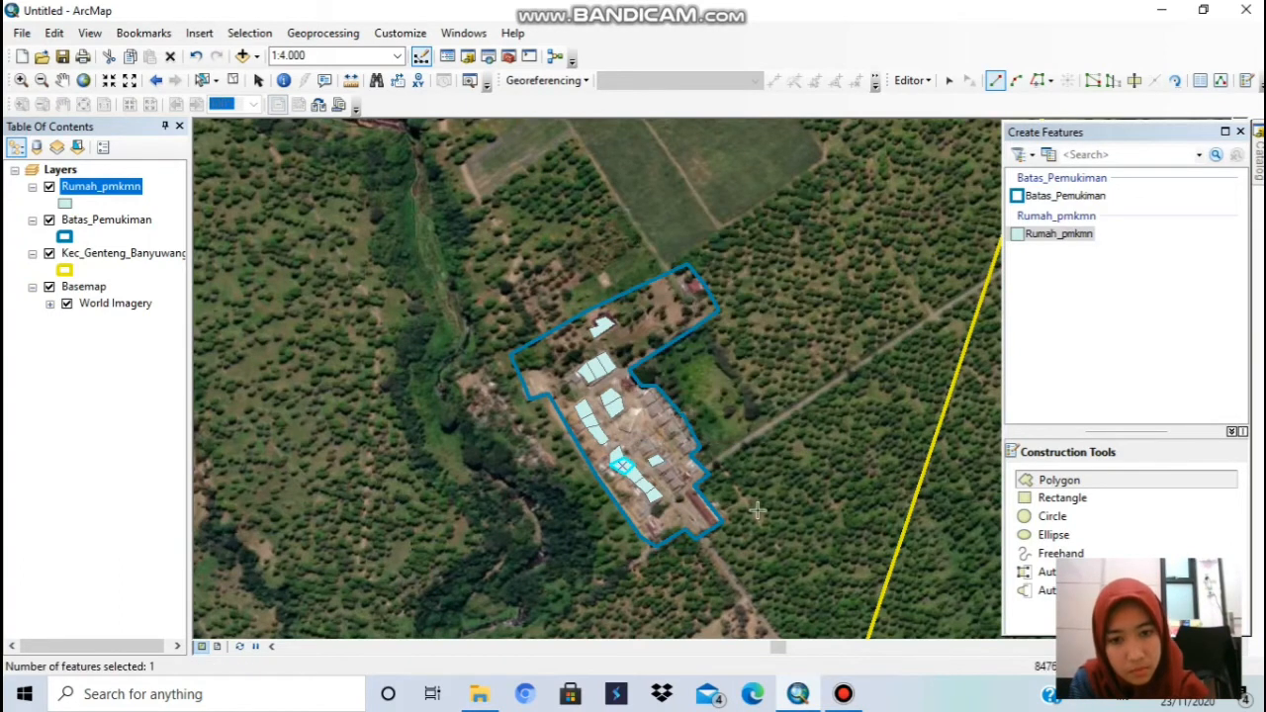
- Digitize the house adjoining the small detached house on its southeast side as a Rumah_pmkmn polygon with a perimeter of about 55 m
{"action": "left_click", "coordinate": [1092, 480]}
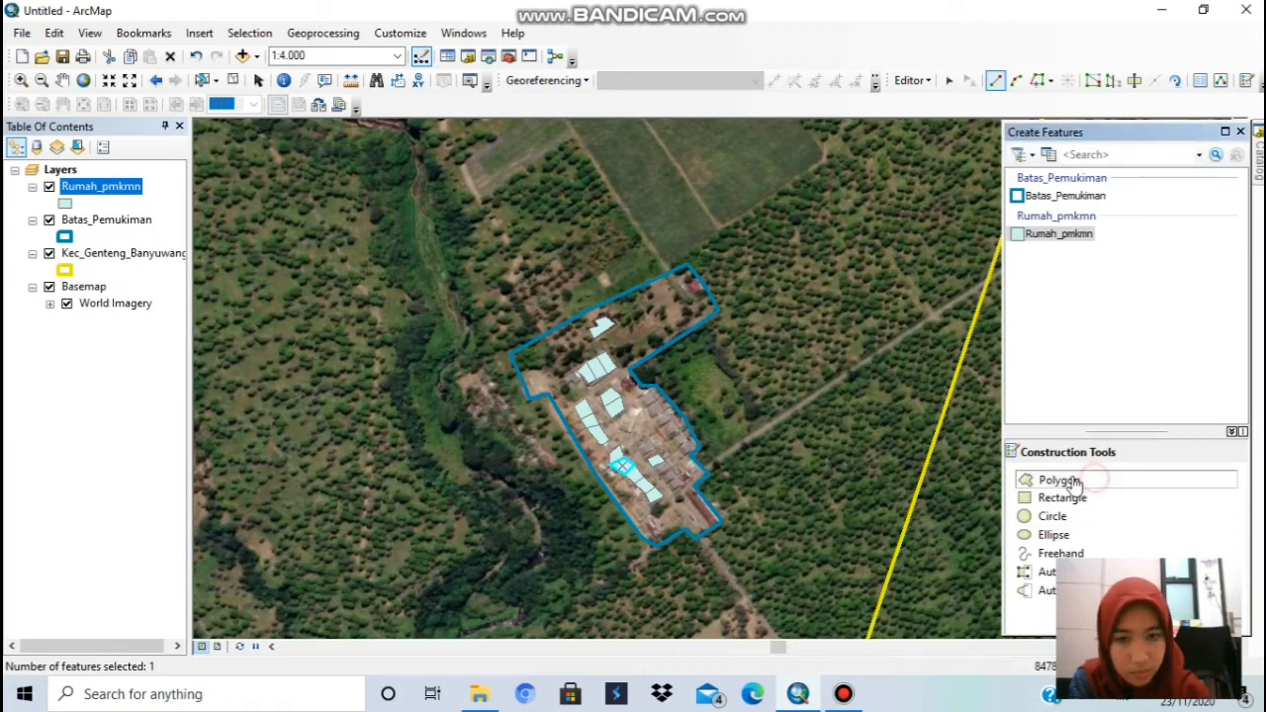
{"action": "left_click", "coordinate": [654, 466]}
{"action": "left_click", "coordinate": [658, 477]}
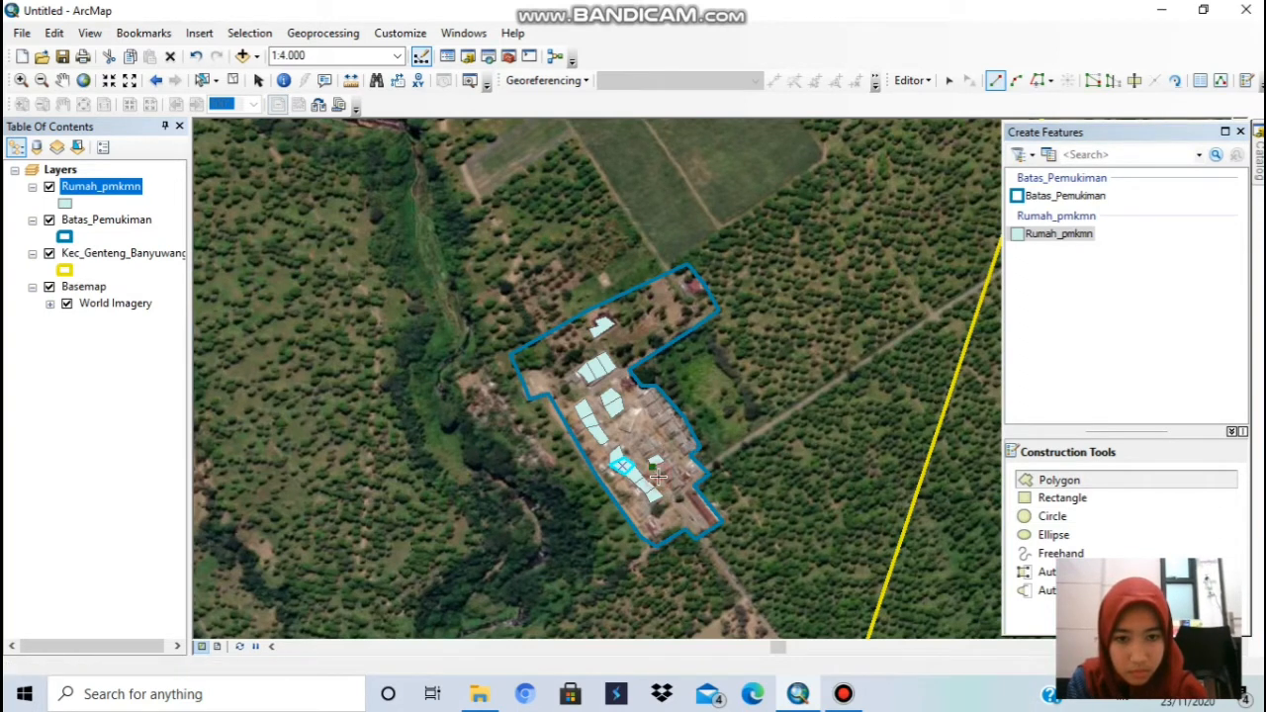
{"action": "left_click", "coordinate": [669, 471]}
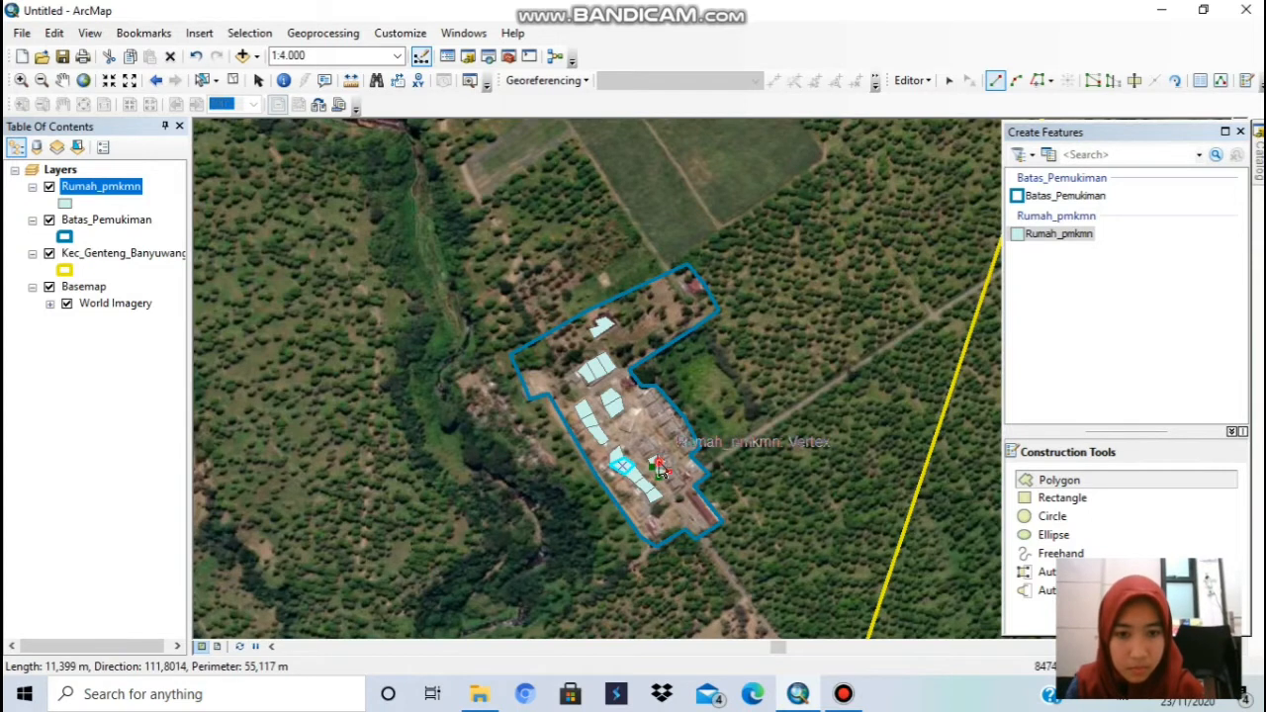
{"action": "right_click", "coordinate": [658, 462]}
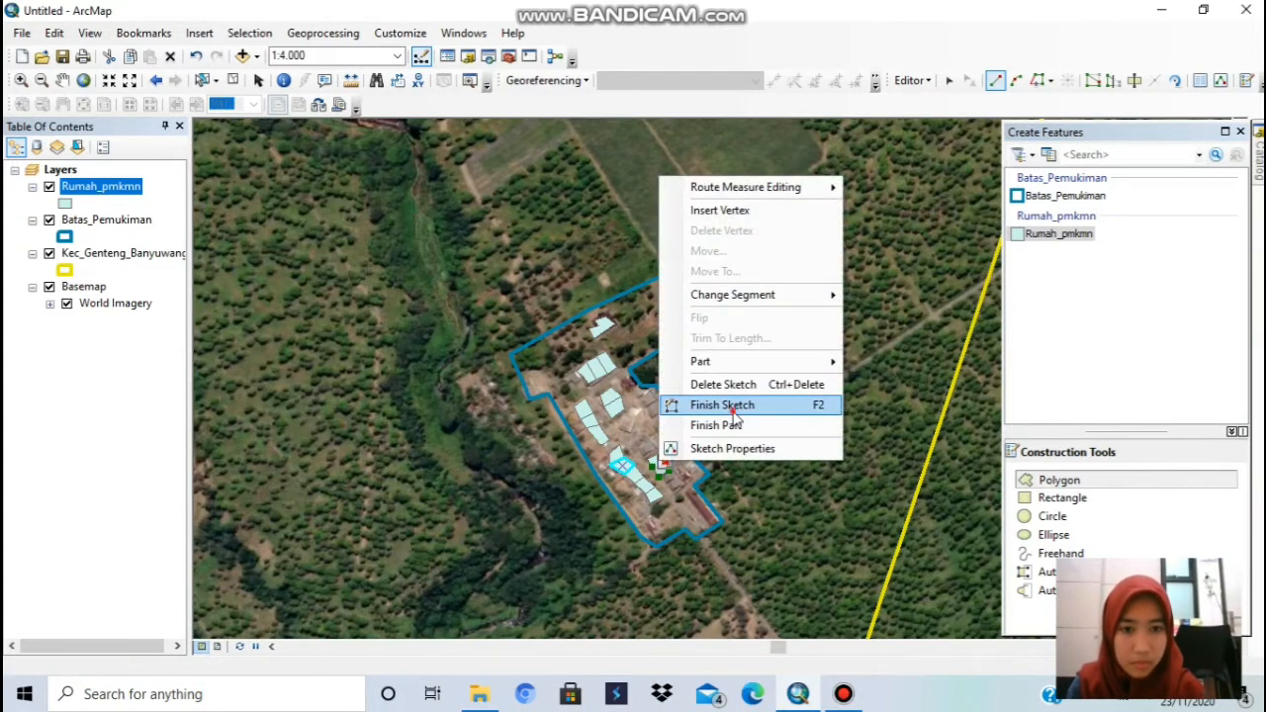
{"action": "left_click", "coordinate": [723, 405]}
- Digitize the small house at the southeast end of the short row east of the southern row as a Rumah_pmkmn polygon
{"action": "left_click", "coordinate": [1065, 481]}
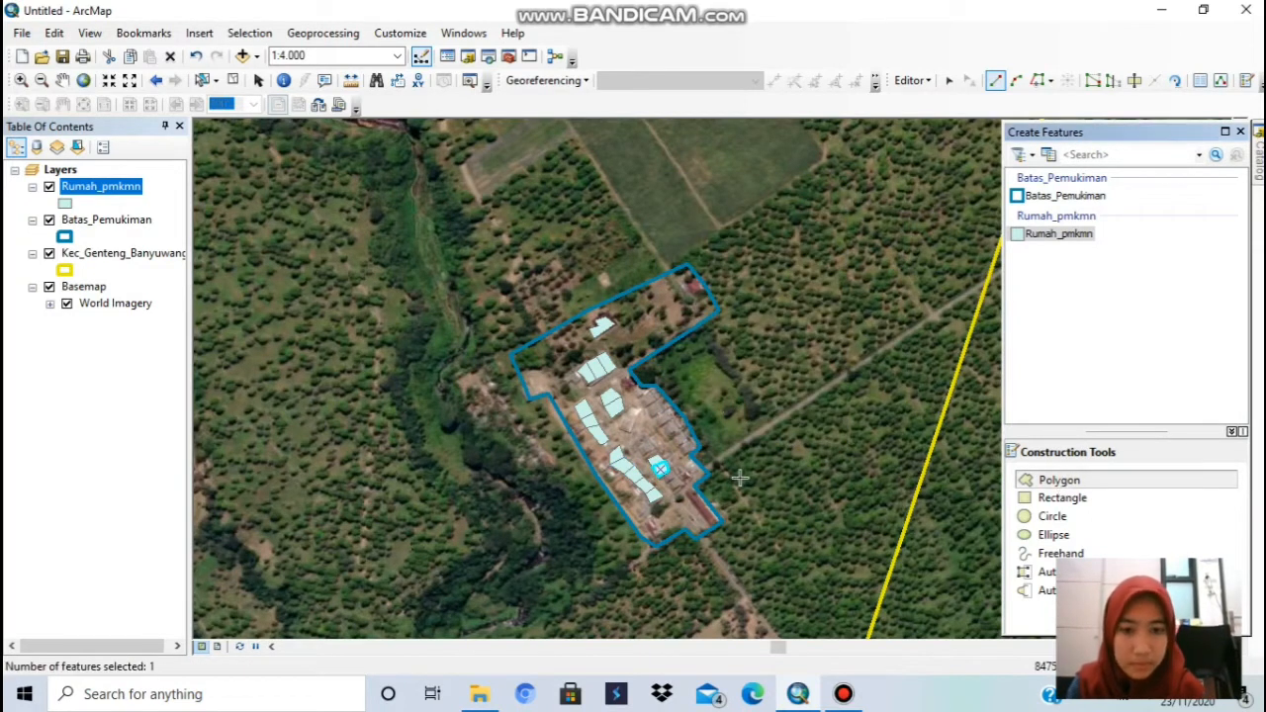
{"action": "left_click", "coordinate": [666, 496]}
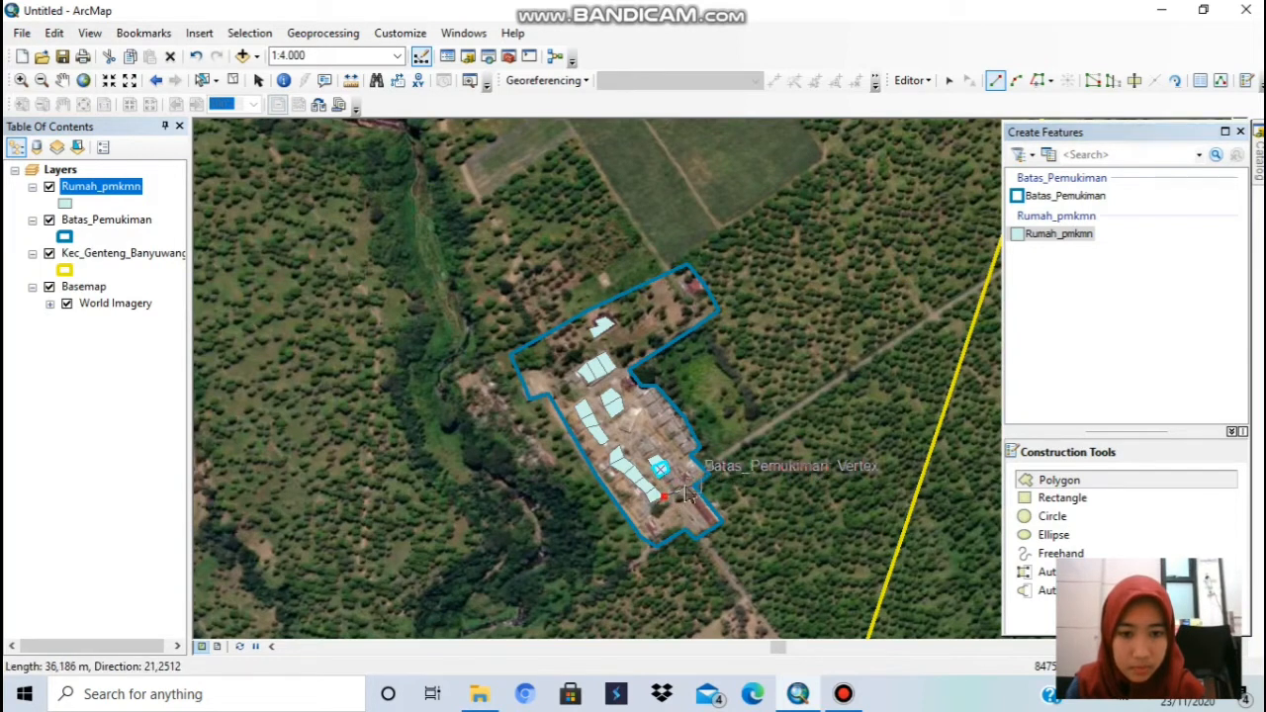
{"action": "key", "text": "ctrl+z"}
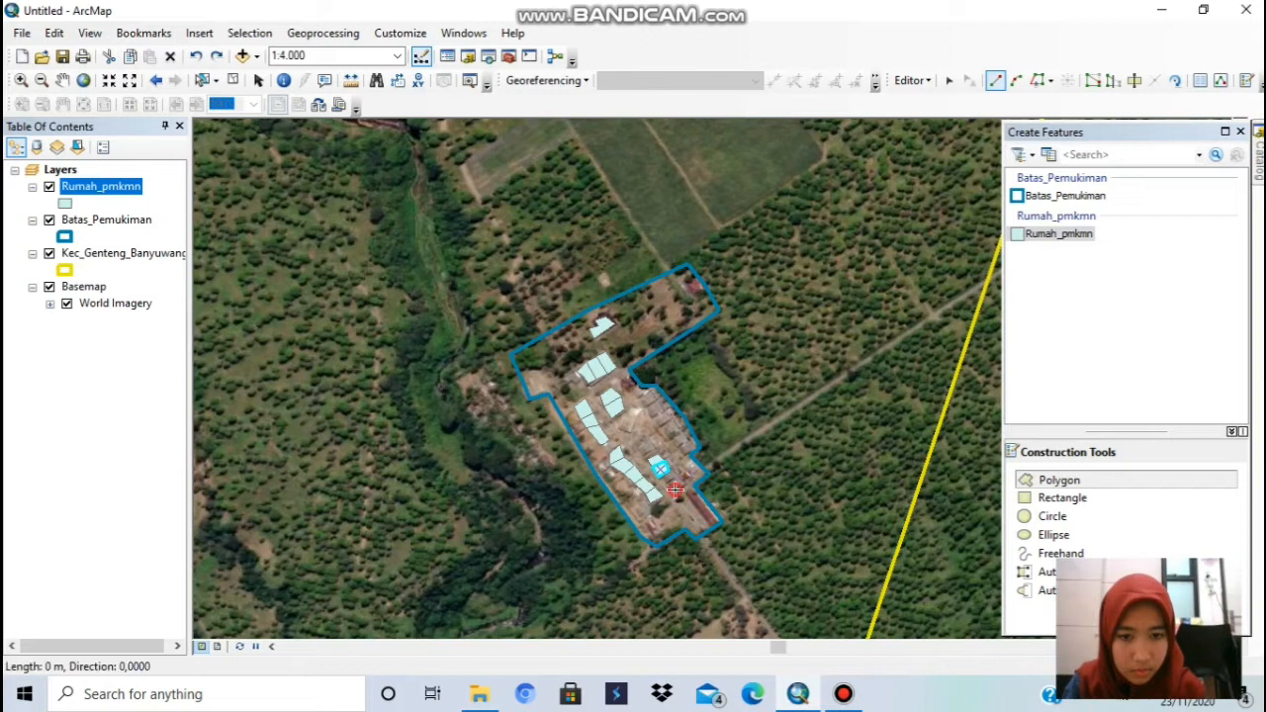
{"action": "left_click", "coordinate": [681, 485]}
{"action": "left_click", "coordinate": [675, 479]}
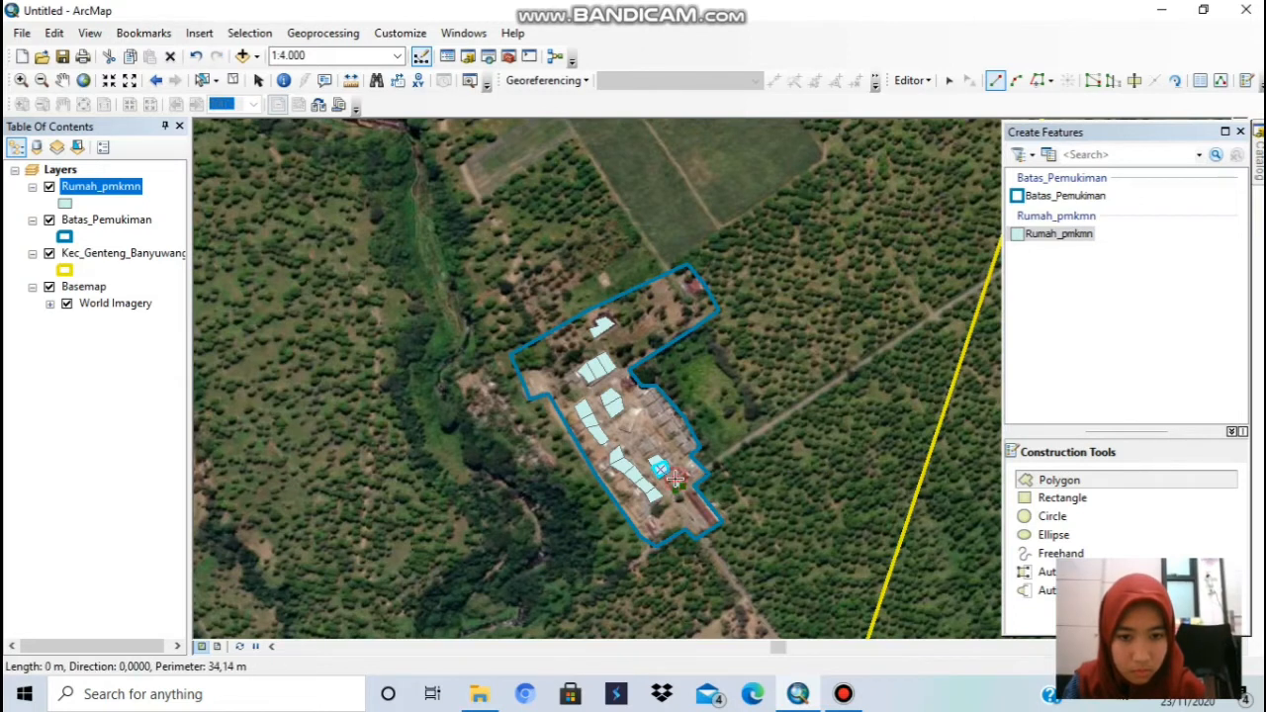
{"action": "left_click", "coordinate": [665, 482]}
{"action": "right_click", "coordinate": [669, 483]}
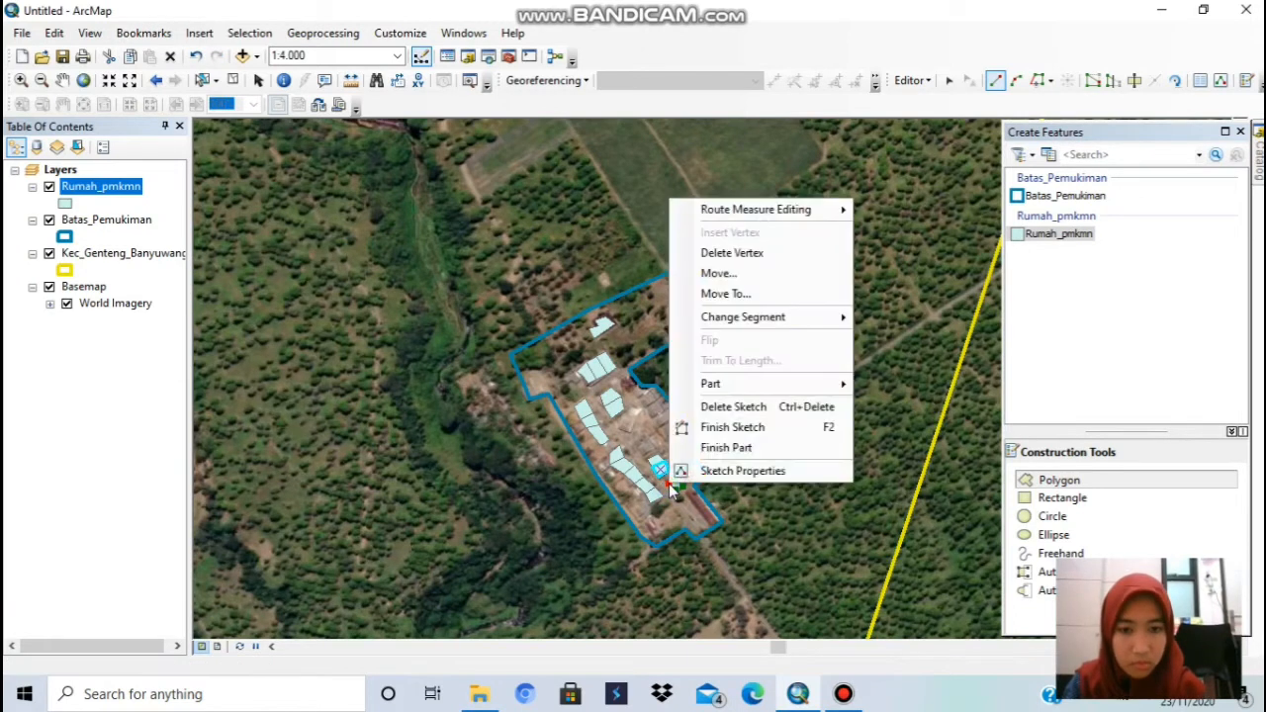
{"action": "left_click", "coordinate": [726, 433]}
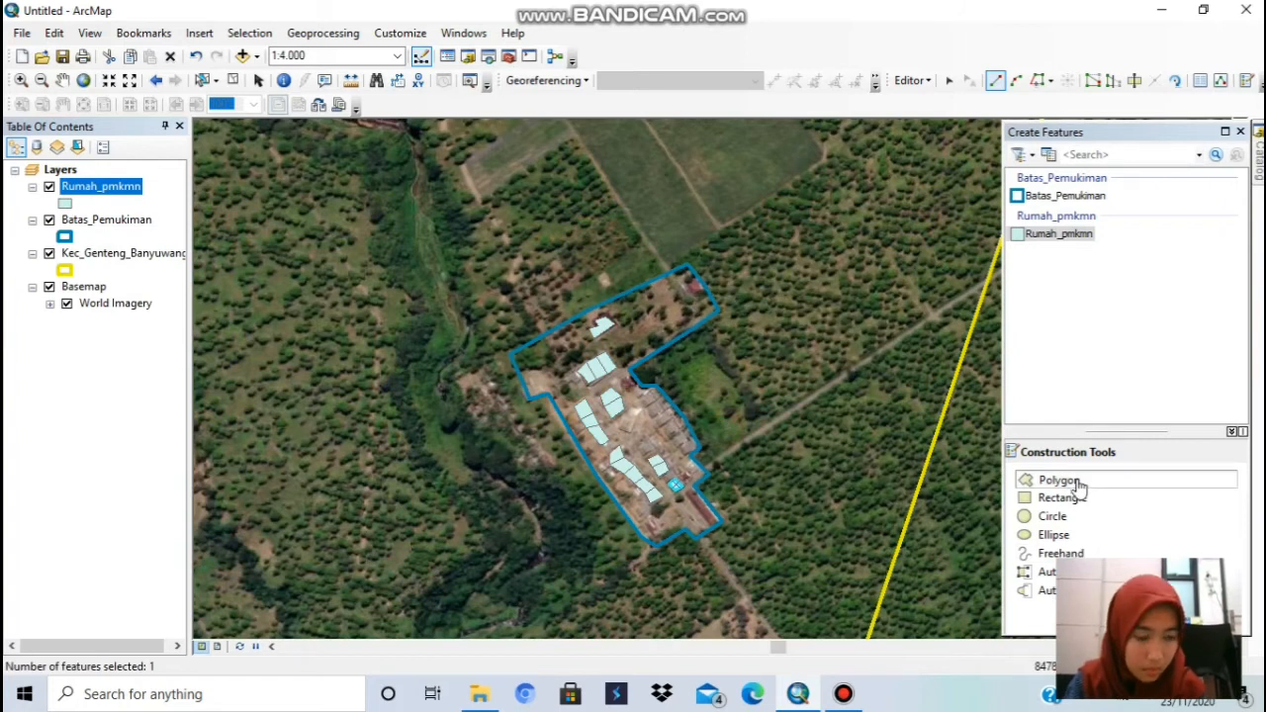
- Digitize the house between that small southeast house and the pair to its northwest as a four-sided Rumah_pmkmn polygon
{"action": "left_click", "coordinate": [664, 481]}
{"action": "left_click", "coordinate": [675, 489]}
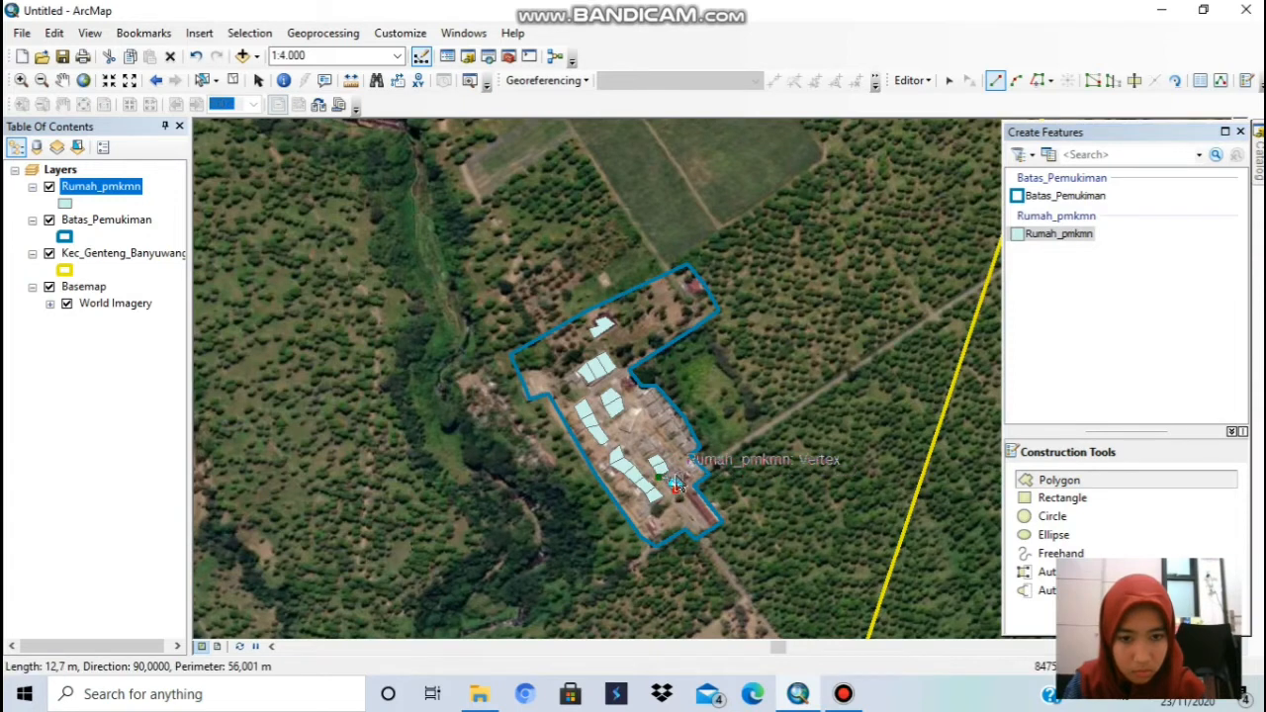
{"action": "left_click", "coordinate": [681, 481]}
{"action": "left_click", "coordinate": [669, 471]}
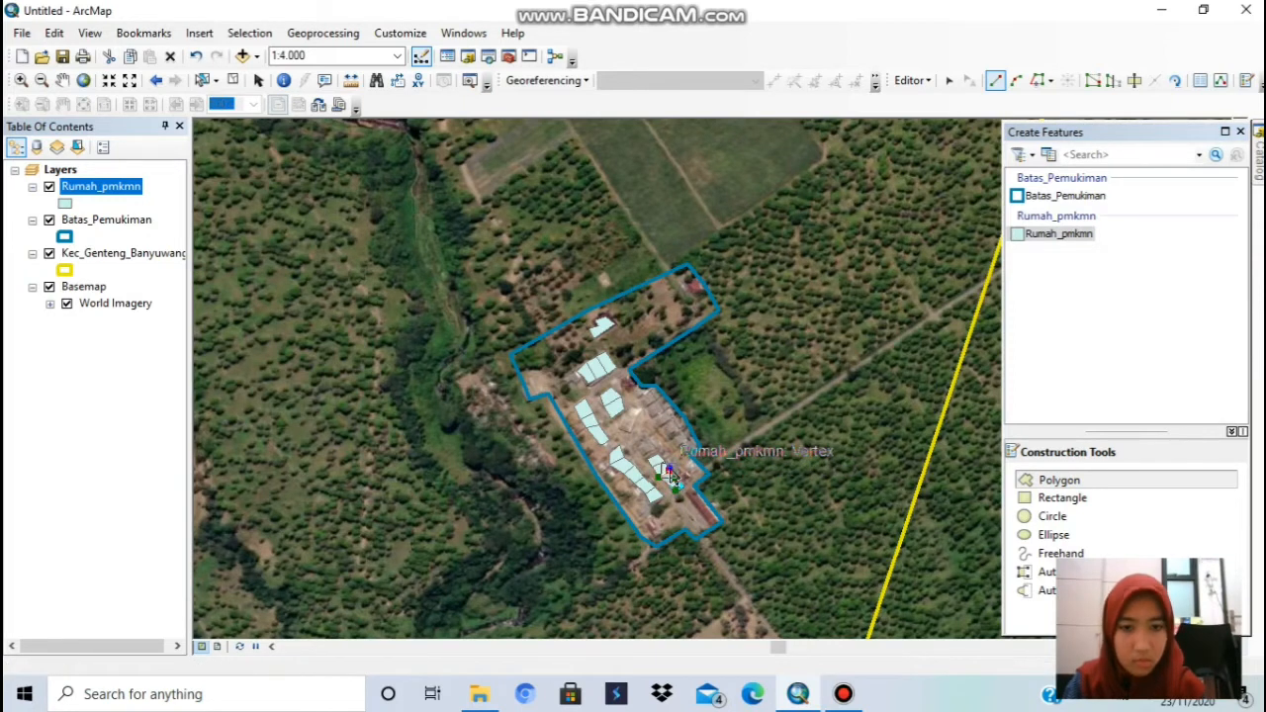
{"action": "right_click", "coordinate": [669, 474]}
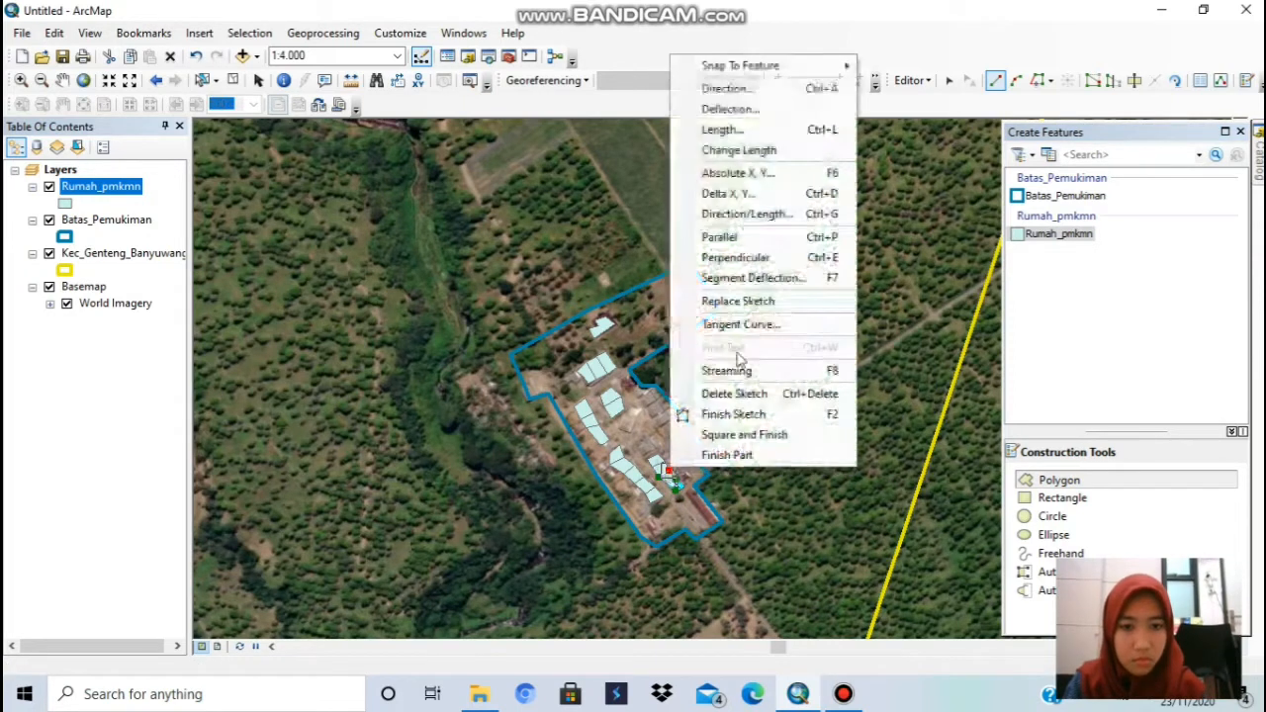
{"action": "left_click", "coordinate": [734, 415]}
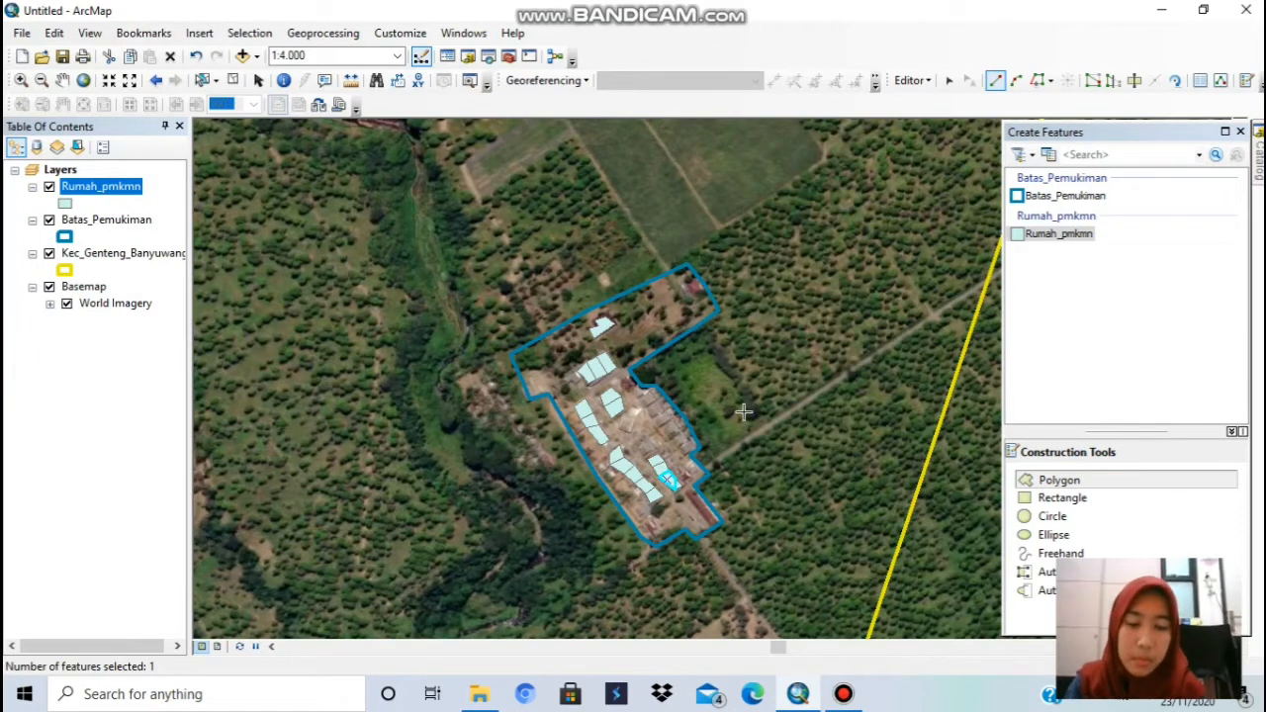
- Digitize the house at the eastern row's north end as a Rumah_pmkmn polygon with a perimeter of about 92 m, snapped to the Batas_Pemukiman boundary
{"action": "left_click", "coordinate": [638, 397]}
{"action": "left_click", "coordinate": [643, 410]}
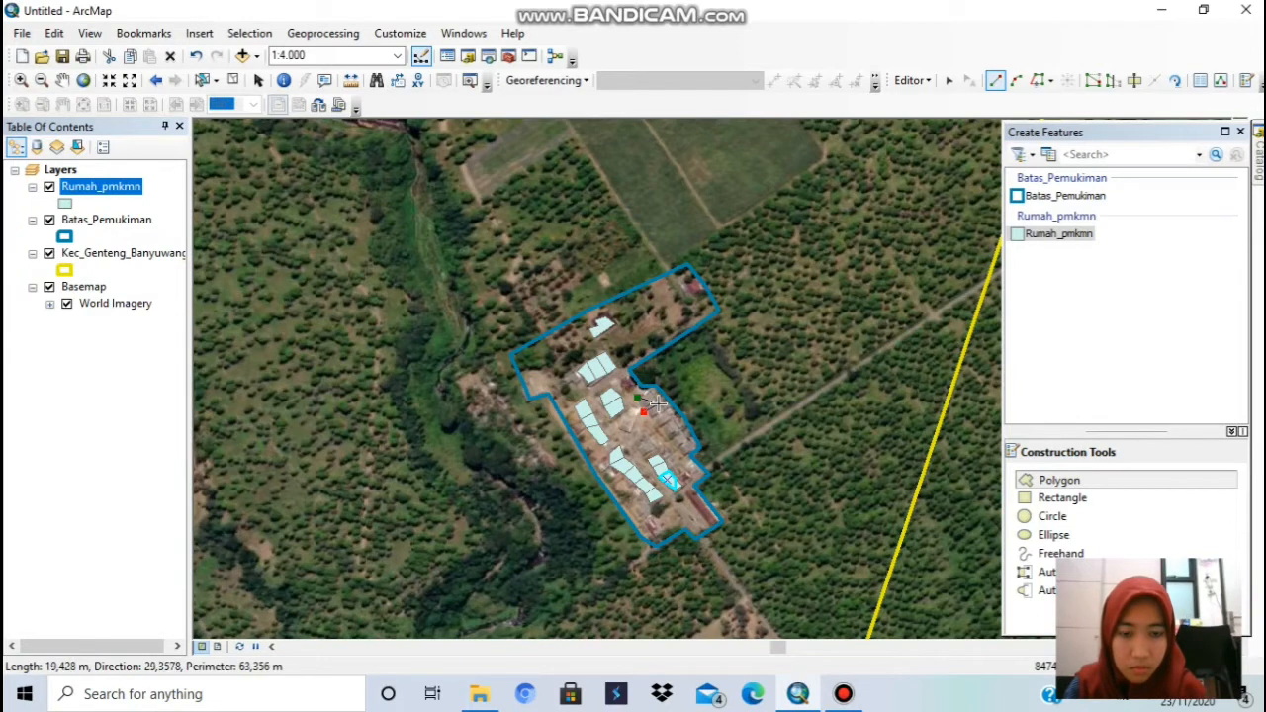
{"action": "left_click", "coordinate": [665, 398]}
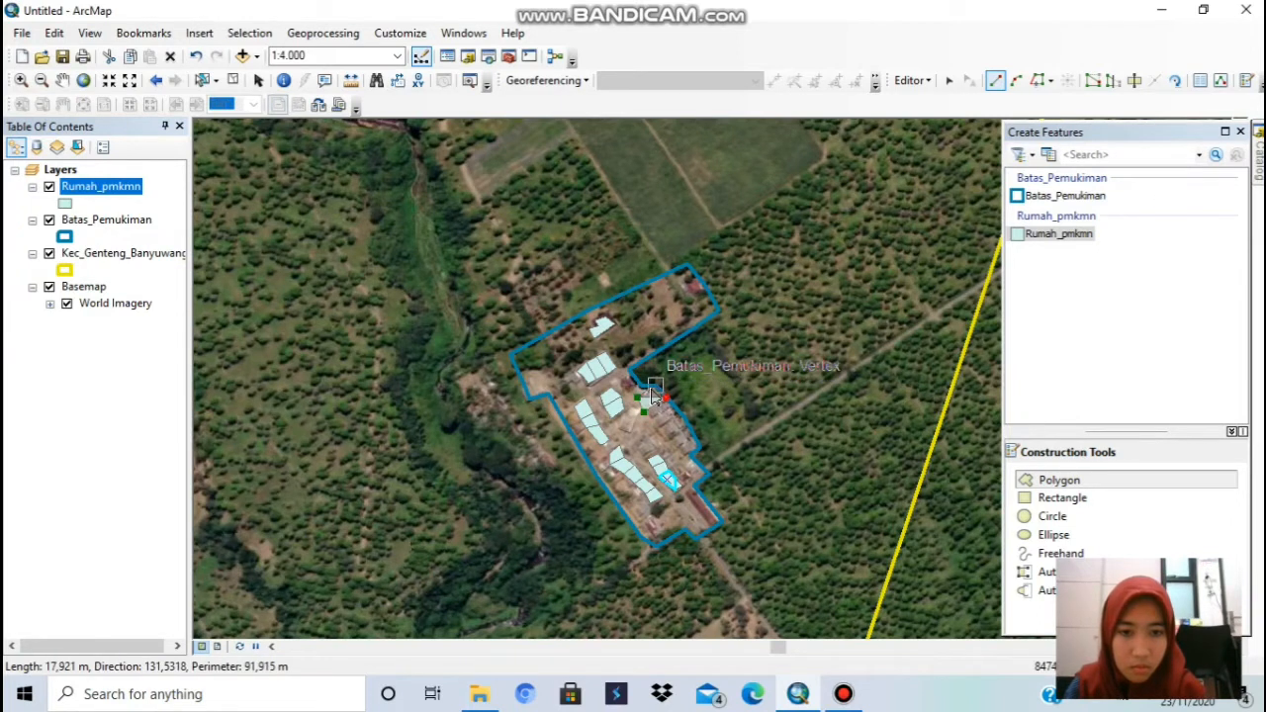
{"action": "left_click", "coordinate": [652, 388]}
{"action": "right_click", "coordinate": [653, 392]}
{"action": "left_click", "coordinate": [729, 343]}
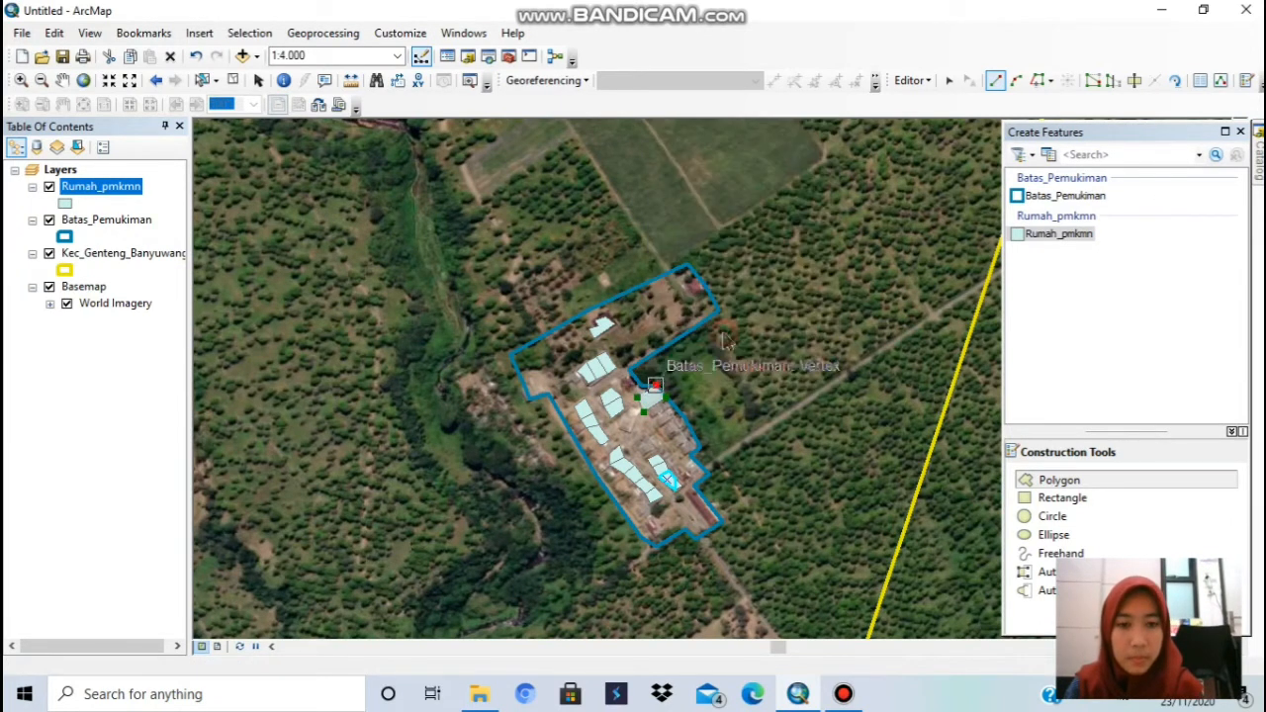
- Digitize the house adjoining the eastern row's northernmost house on its southern side as a four-sided Rumah_pmkmn polygon
{"action": "left_click", "coordinate": [1088, 481]}
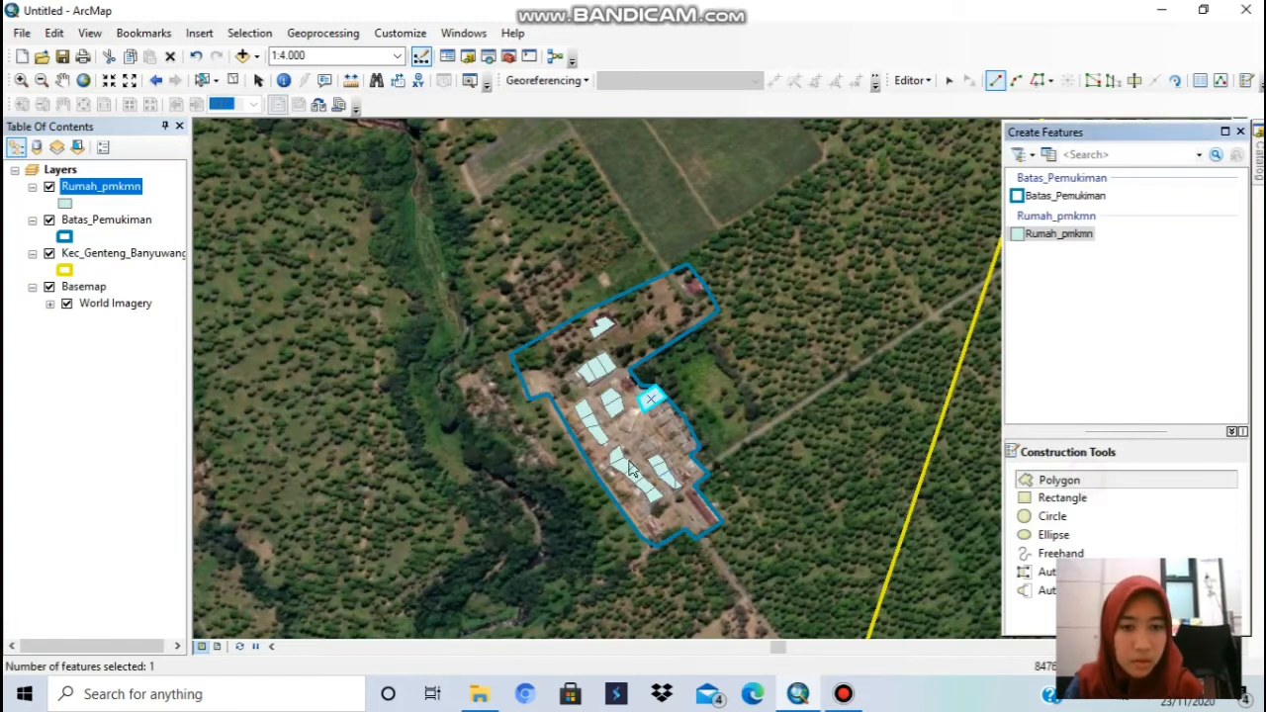
{"action": "left_click", "coordinate": [645, 411]}
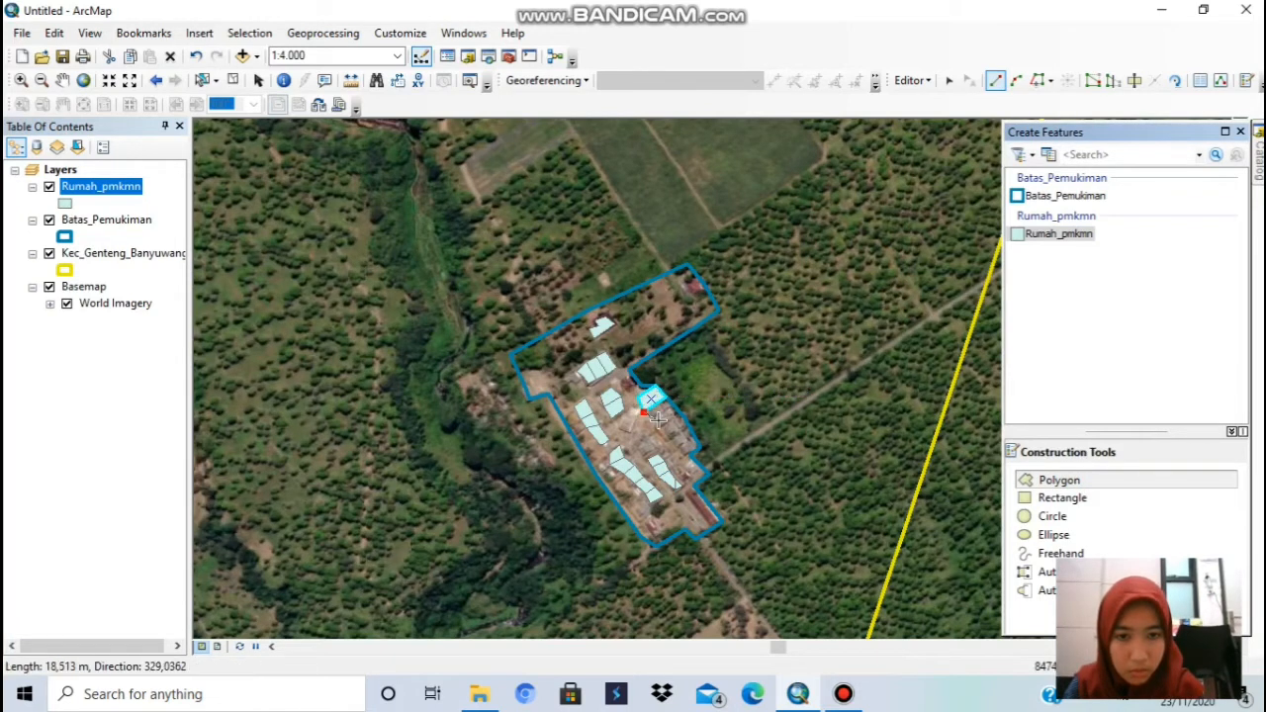
{"action": "left_click", "coordinate": [655, 420]}
{"action": "left_click", "coordinate": [668, 416]}
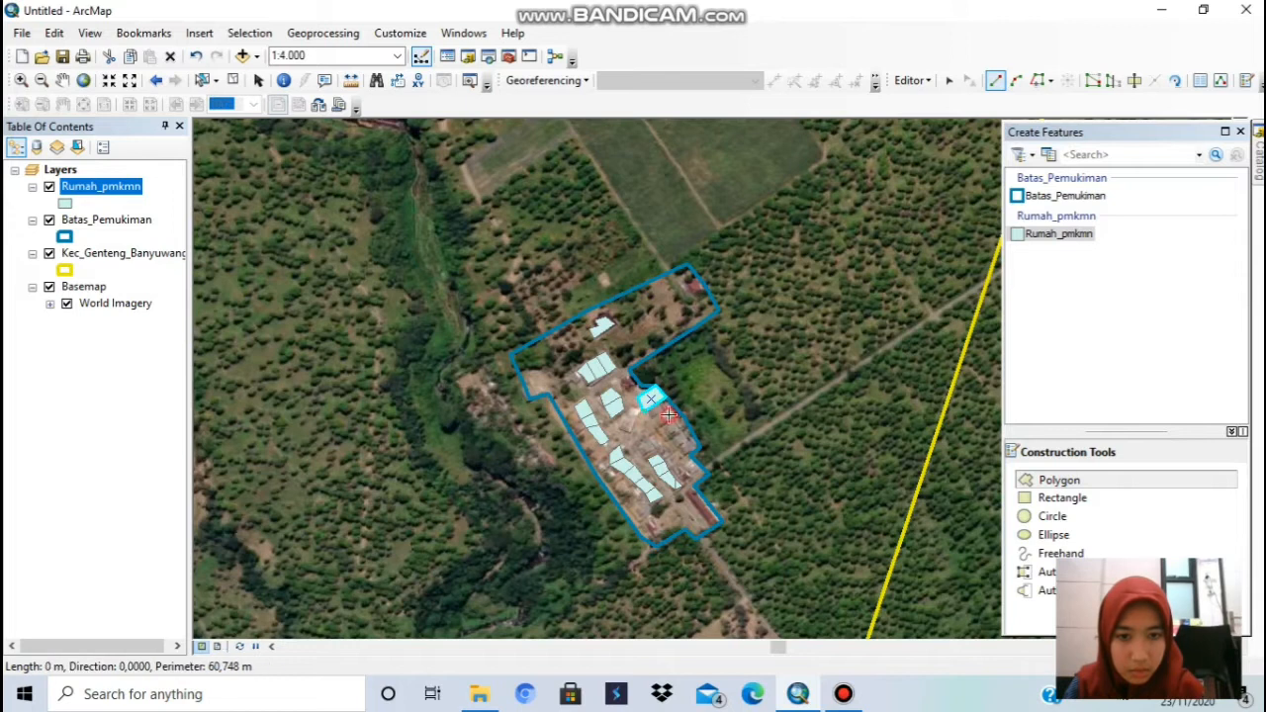
{"action": "right_click", "coordinate": [665, 412]}
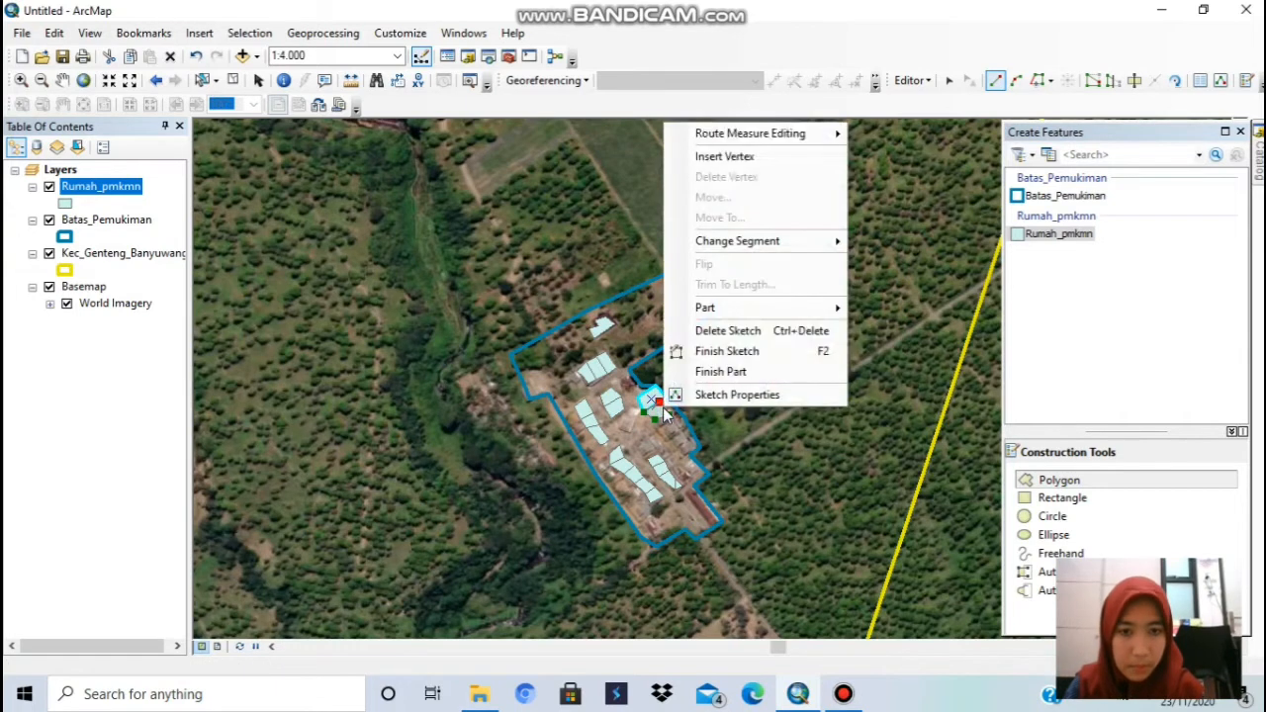
{"action": "left_click", "coordinate": [727, 351]}
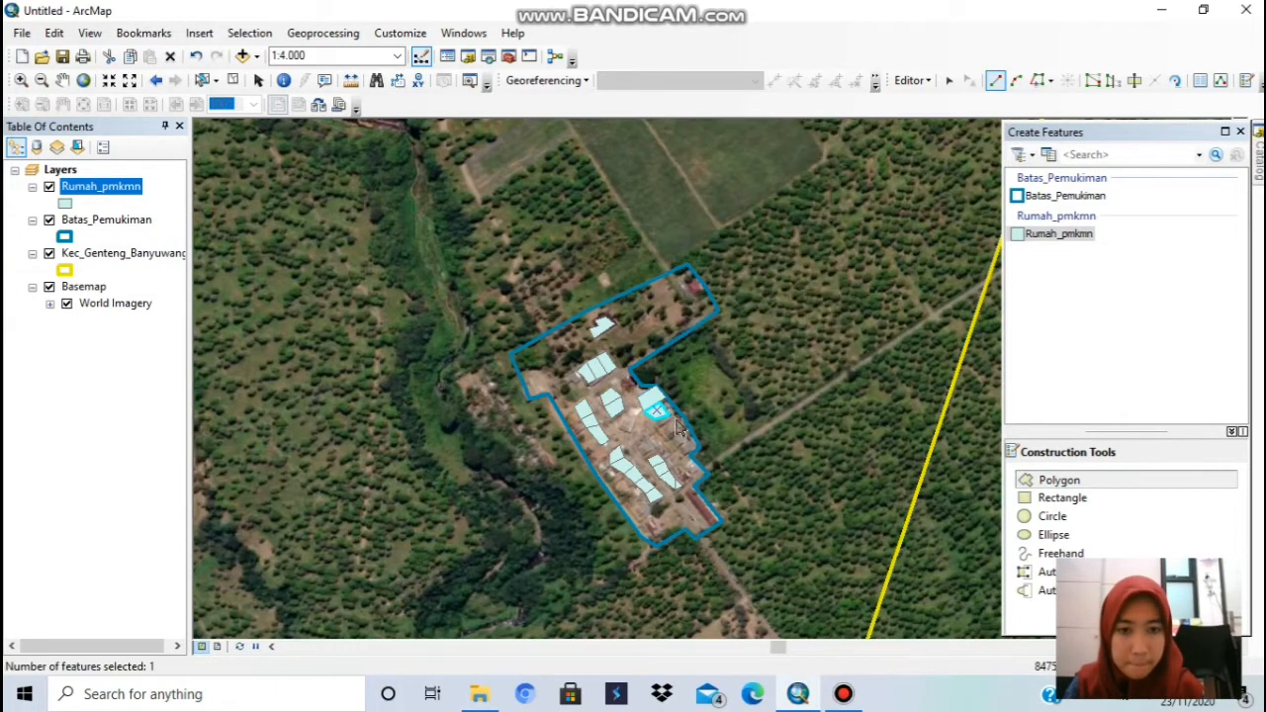
- Digitize the elongated house next to the southeast in the eastern row as a Rumah_pmkmn polygon sharing the previous house's corners
{"action": "left_click", "coordinate": [1060, 480]}
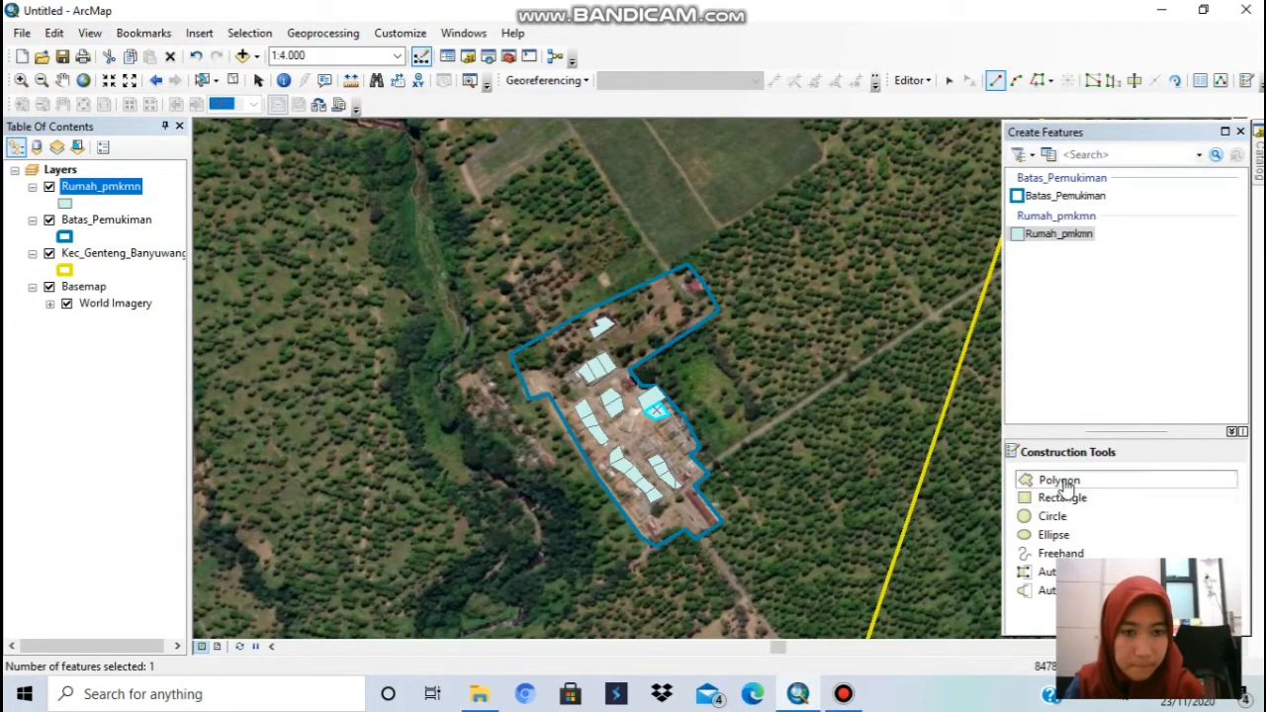
{"action": "left_click", "coordinate": [655, 421]}
{"action": "left_click", "coordinate": [667, 443]}
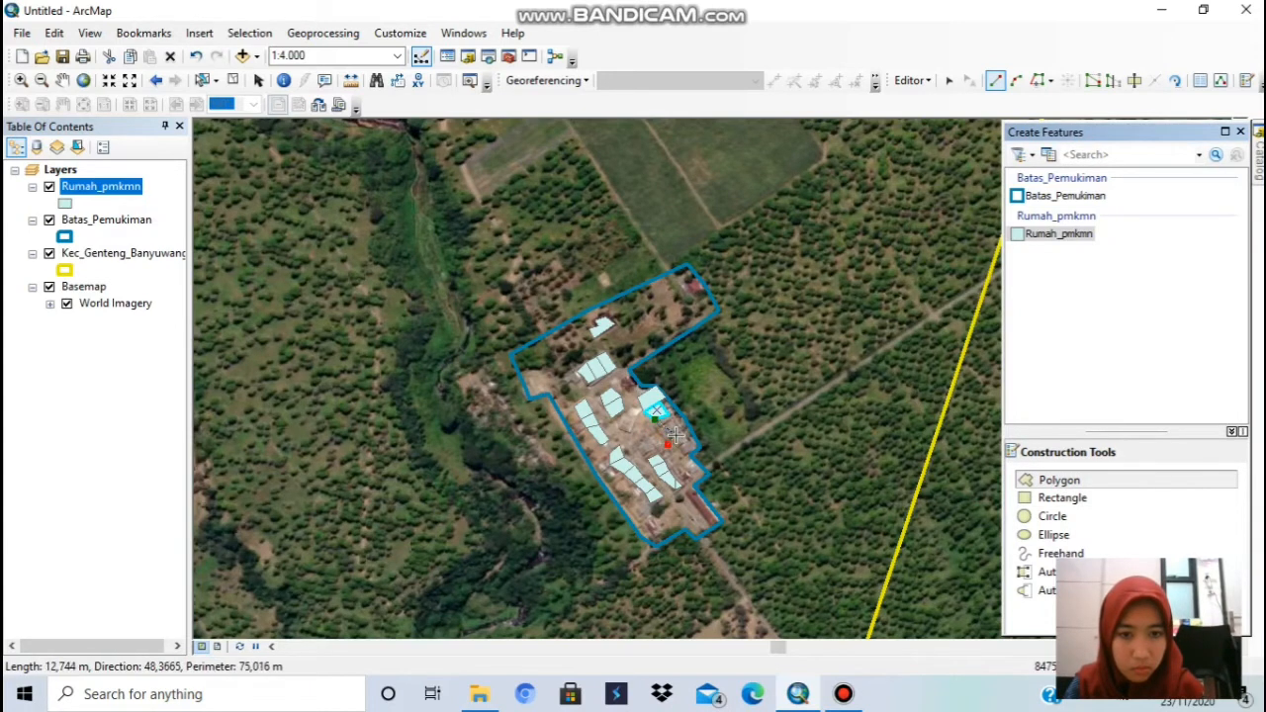
{"action": "left_click", "coordinate": [669, 414]}
{"action": "right_click", "coordinate": [670, 419]}
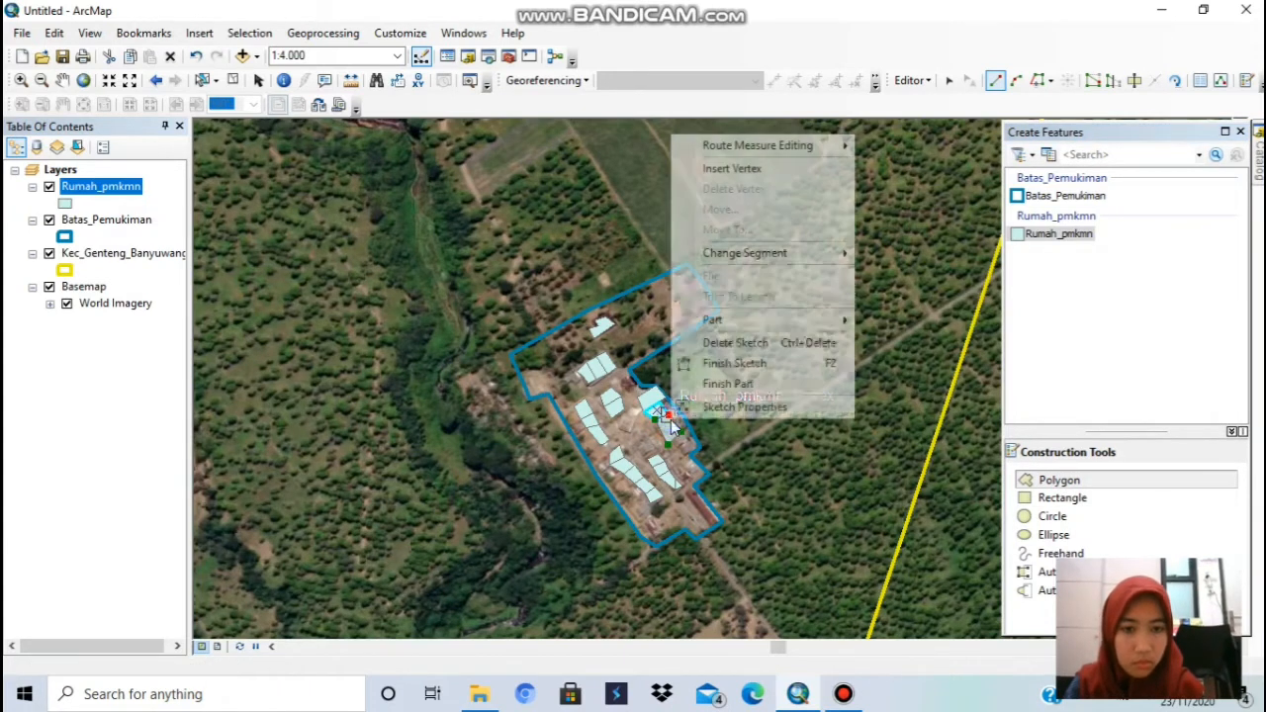
{"action": "left_click", "coordinate": [714, 362]}
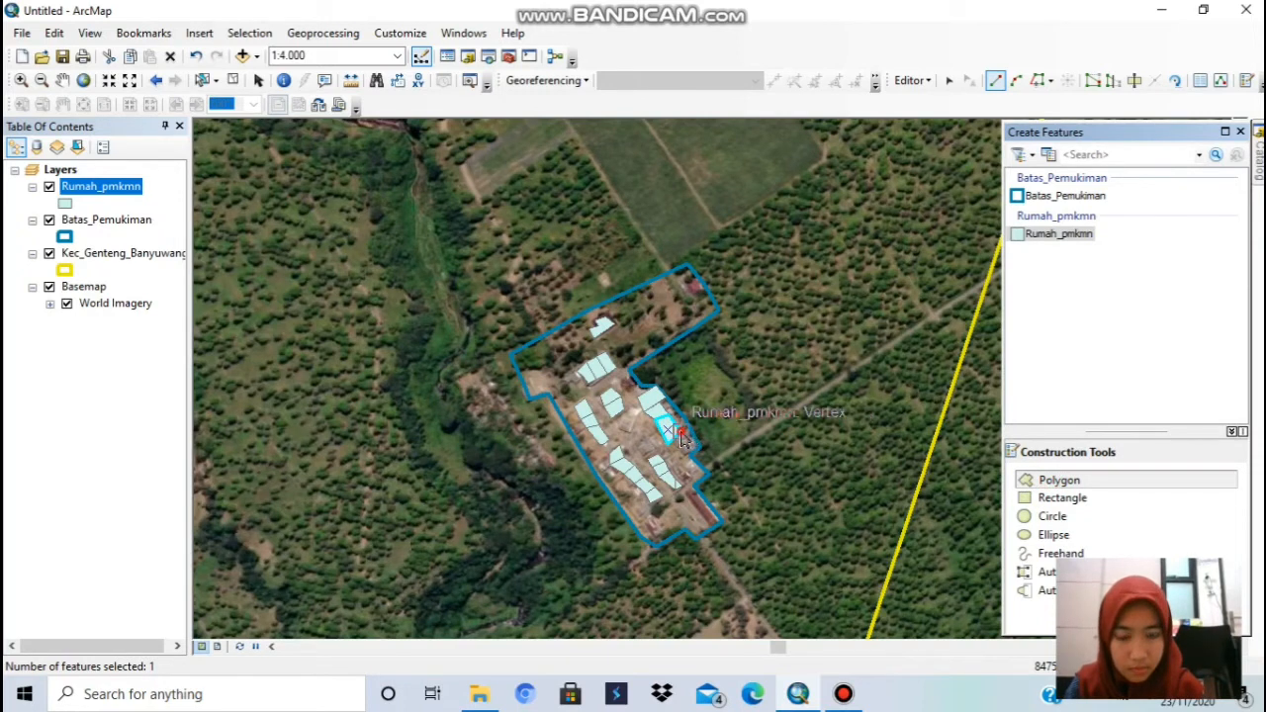
- Digitize the house at the eastern row's southeast end, against the Batas_Pemukiman boundary, as a Rumah_pmkmn polygon
{"action": "left_click", "coordinate": [681, 436]}
{"action": "left_click", "coordinate": [696, 441]}
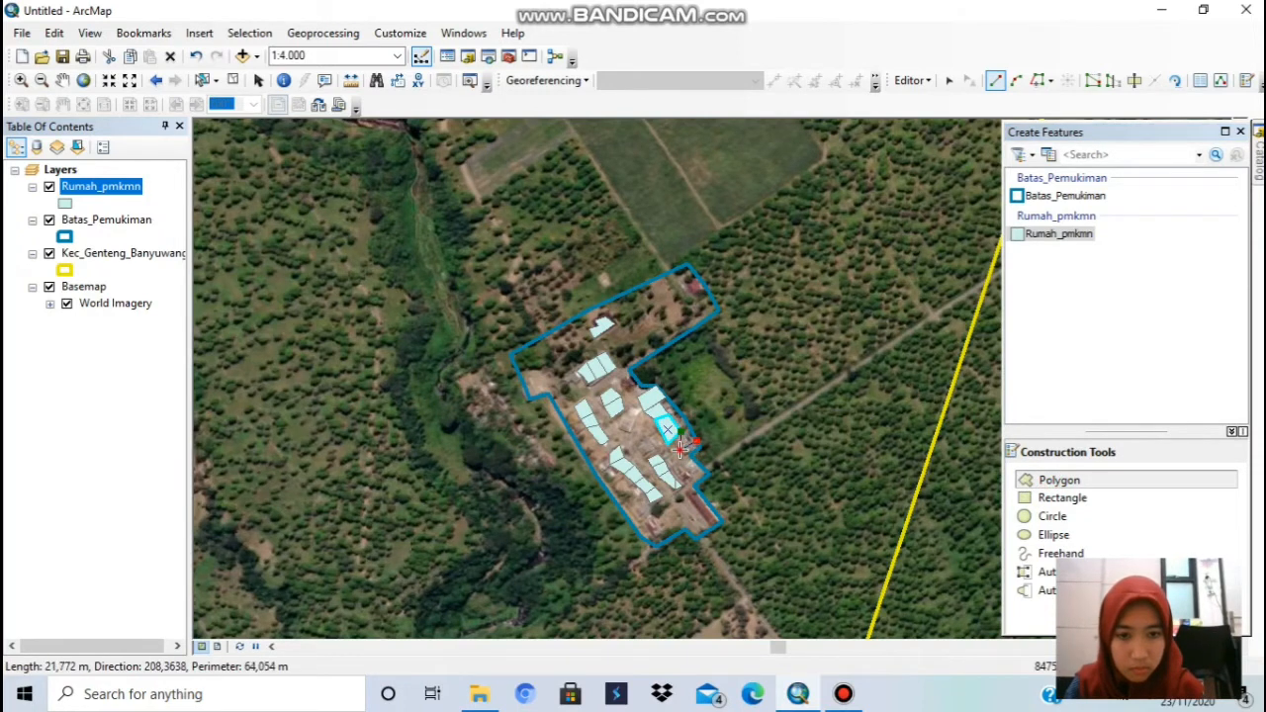
{"action": "left_click", "coordinate": [675, 441]}
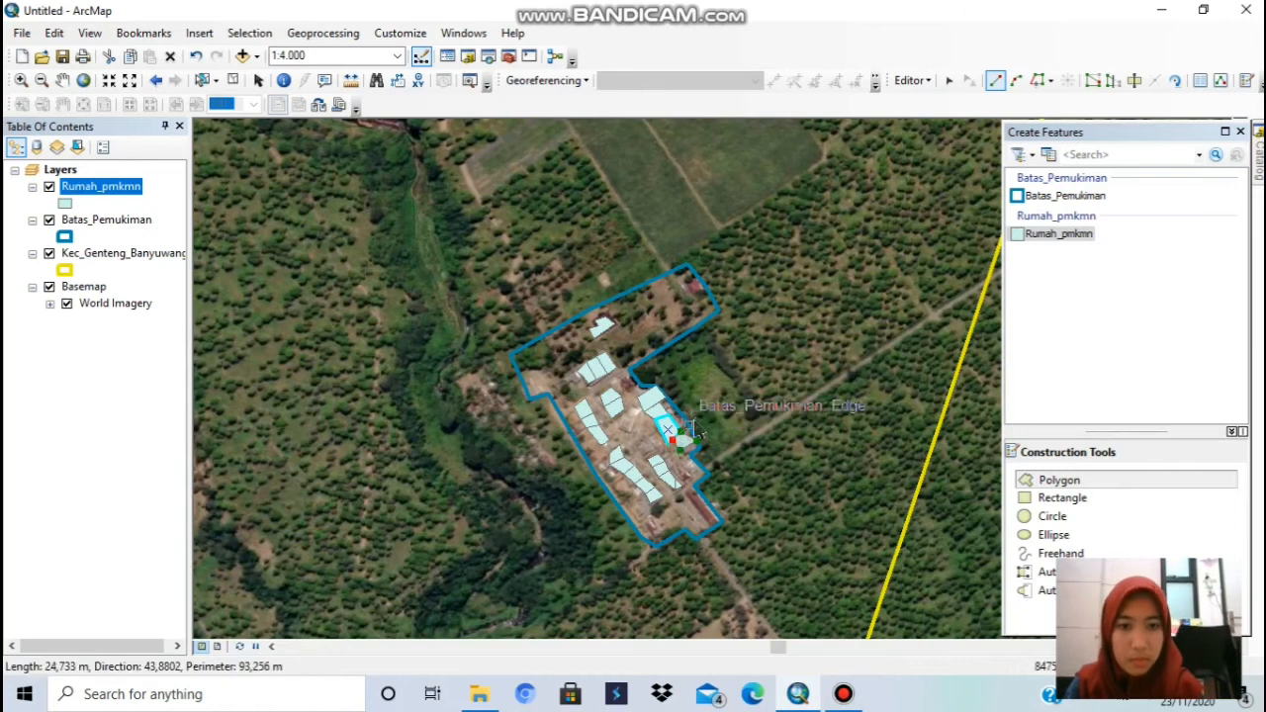
{"action": "right_click", "coordinate": [693, 427]}
{"action": "left_click", "coordinate": [737, 367]}
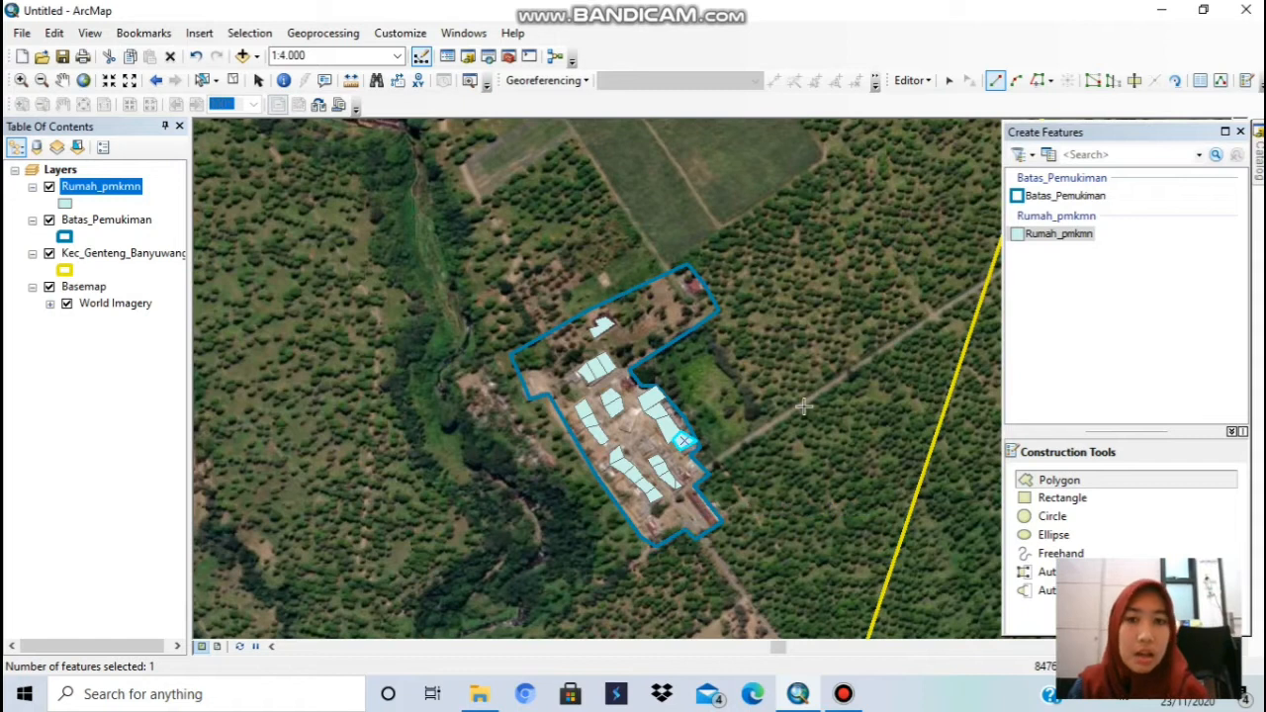
- Save the Rumah_pmkmn edits and stop the edit session
{"action": "left_click", "coordinate": [925, 83]}
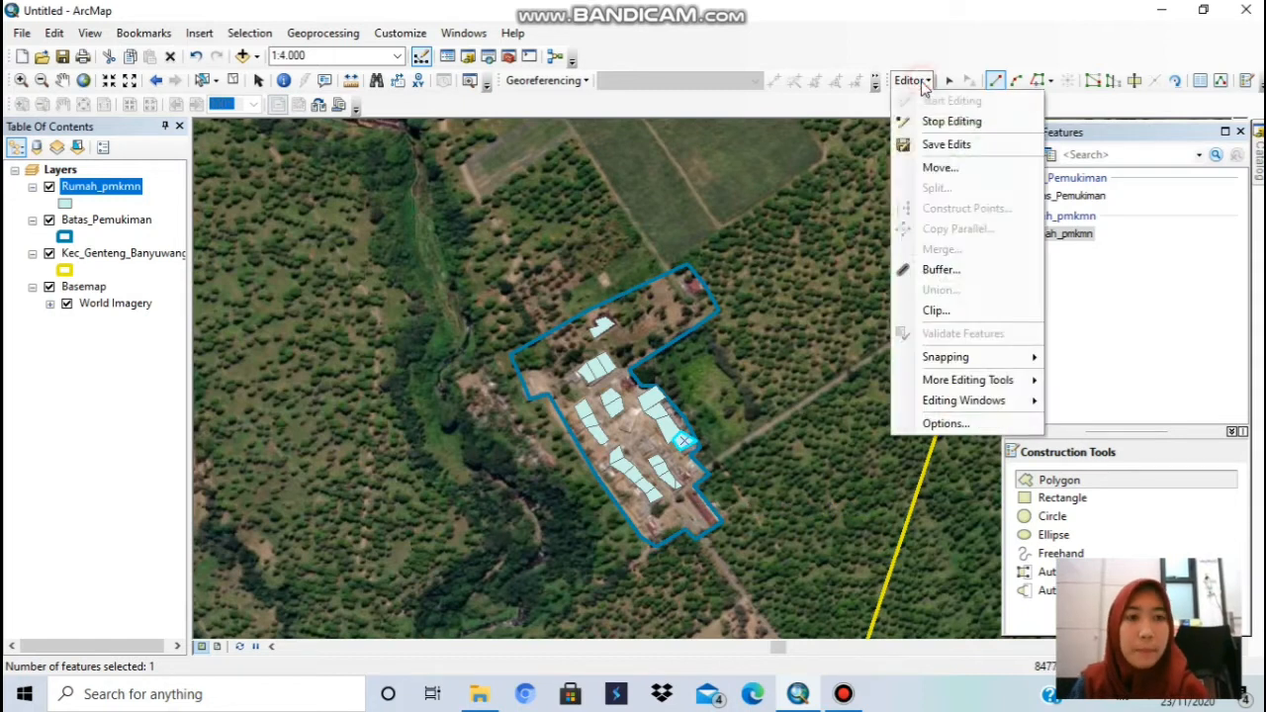
{"action": "left_click", "coordinate": [924, 148]}
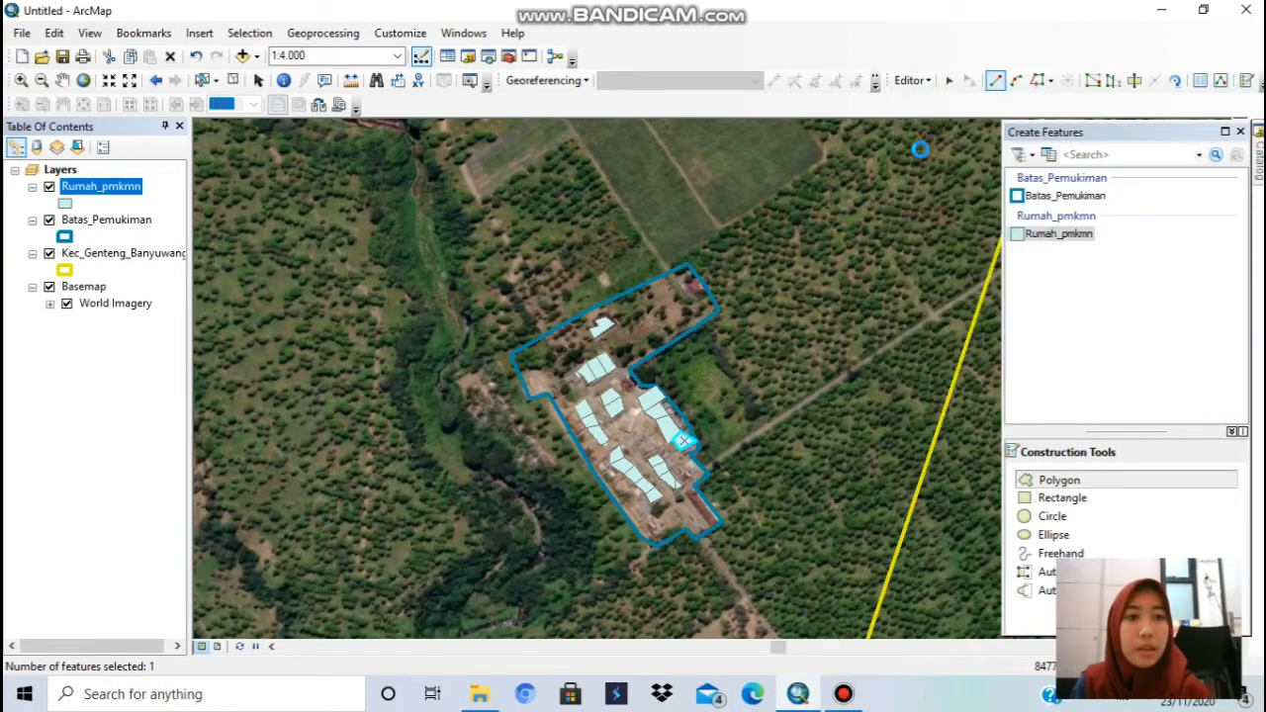
{"action": "left_click", "coordinate": [907, 84]}
{"action": "left_click", "coordinate": [930, 121]}
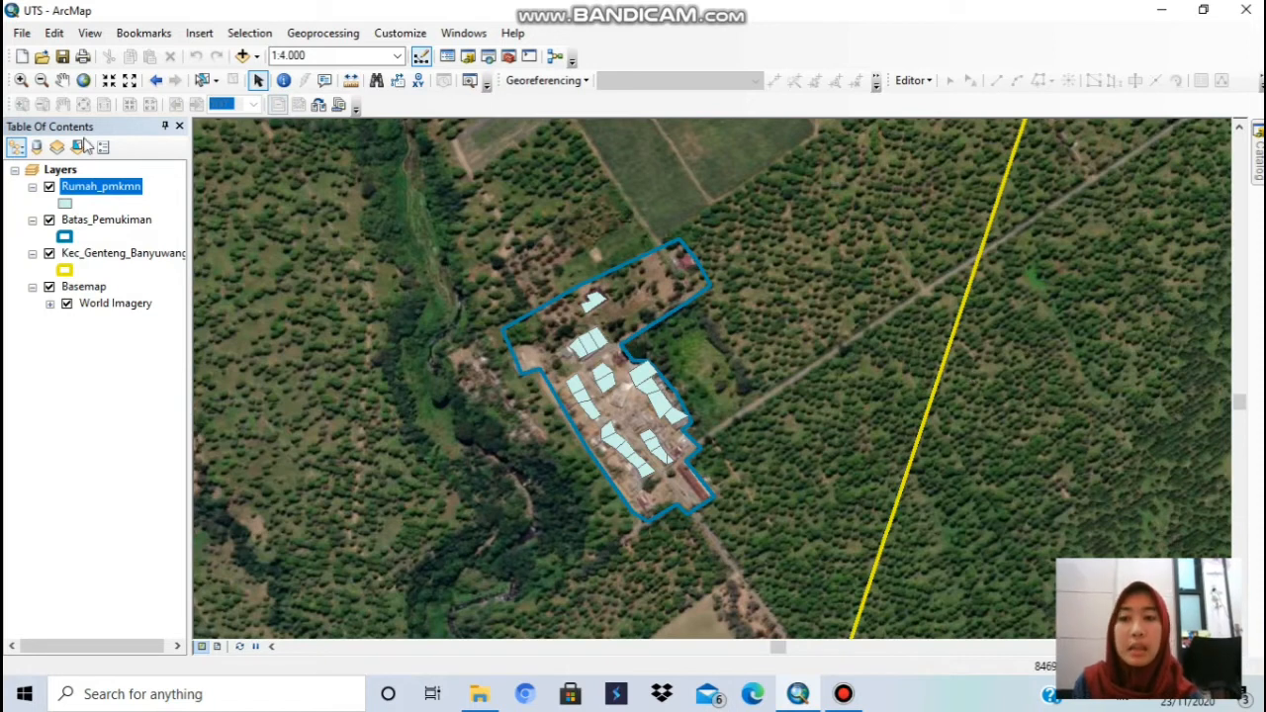
- Add a Text field named blok with a length of 10 to the Rumah_pmkmn attribute table
{"action": "right_click", "coordinate": [119, 189]}
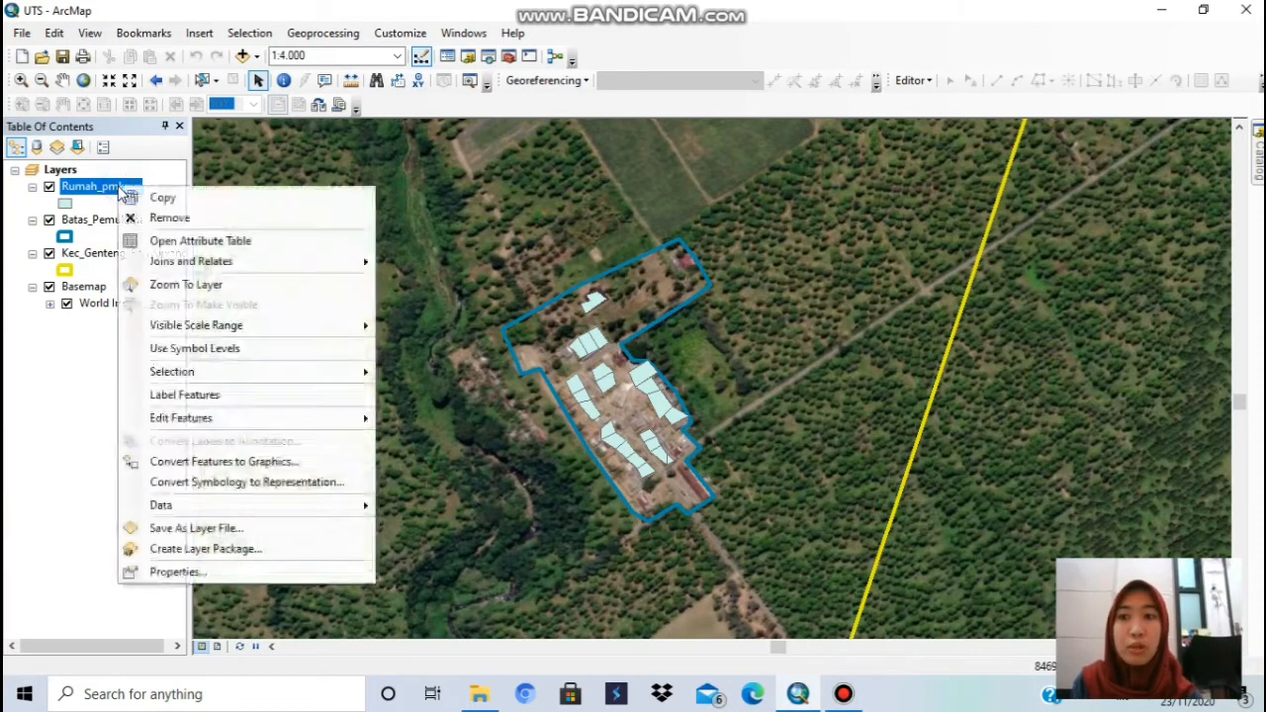
{"action": "left_click", "coordinate": [248, 241]}
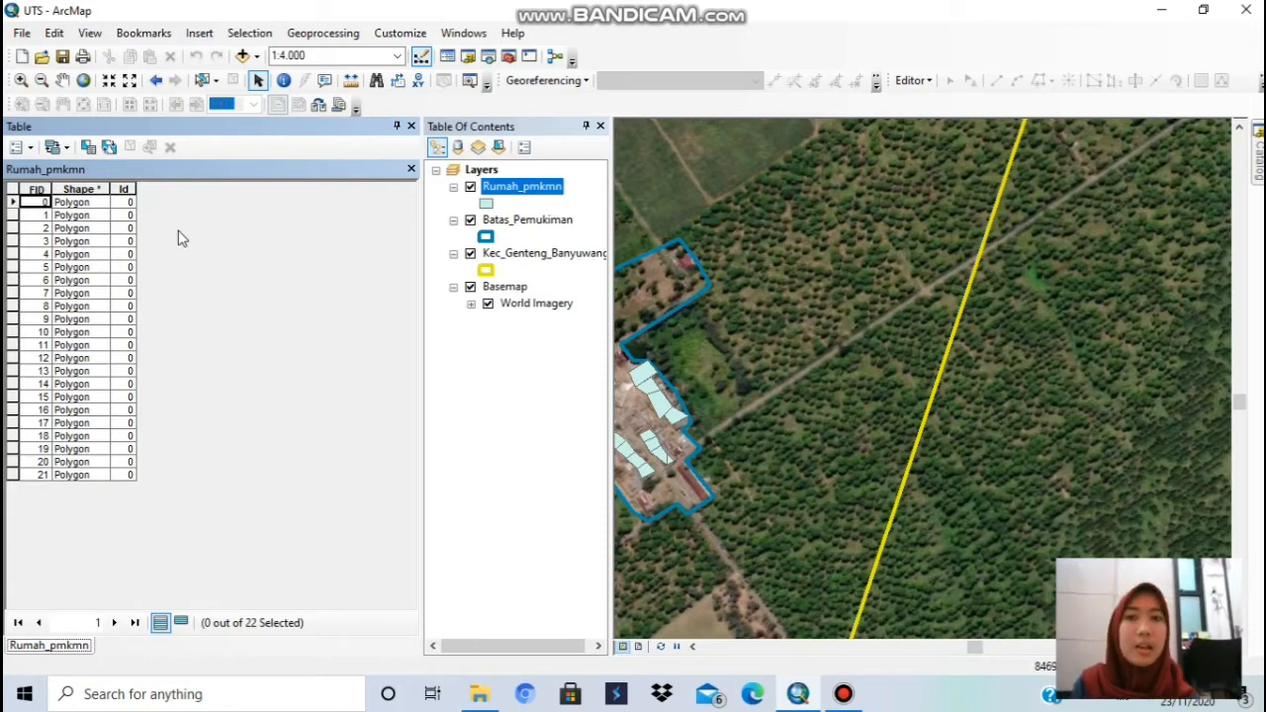
{"action": "left_click", "coordinate": [32, 148]}
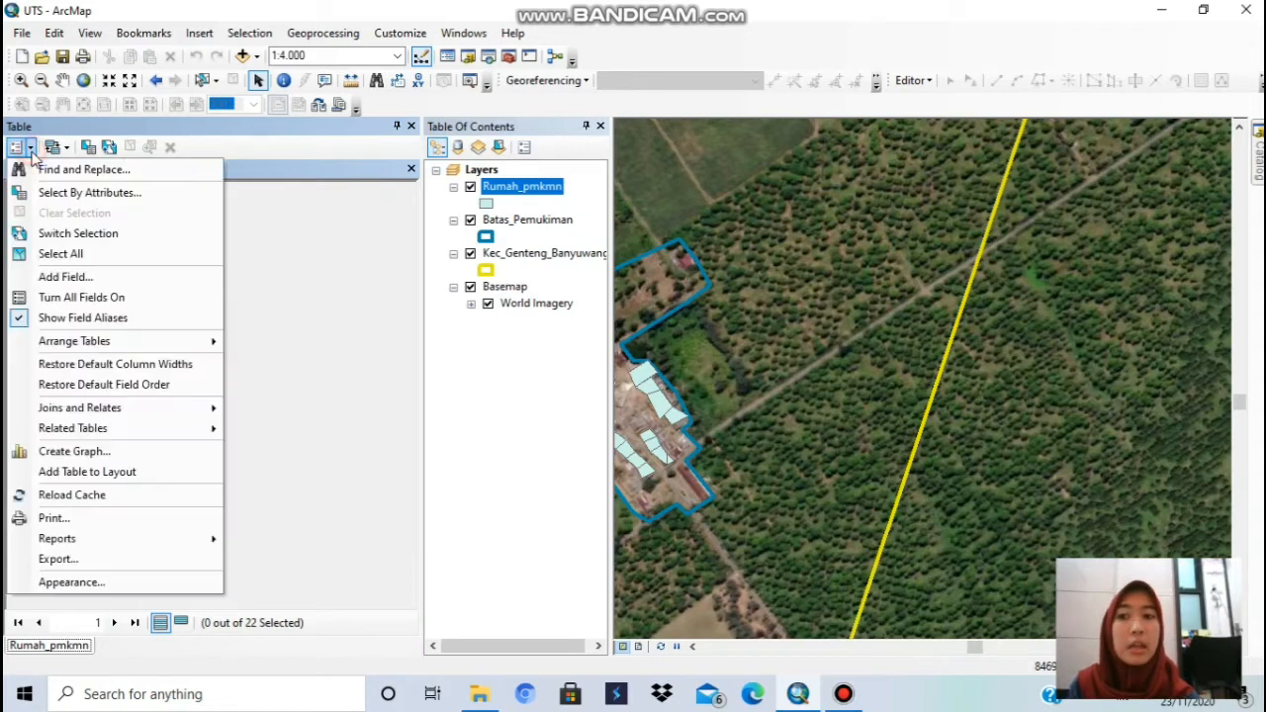
{"action": "left_click", "coordinate": [137, 276]}
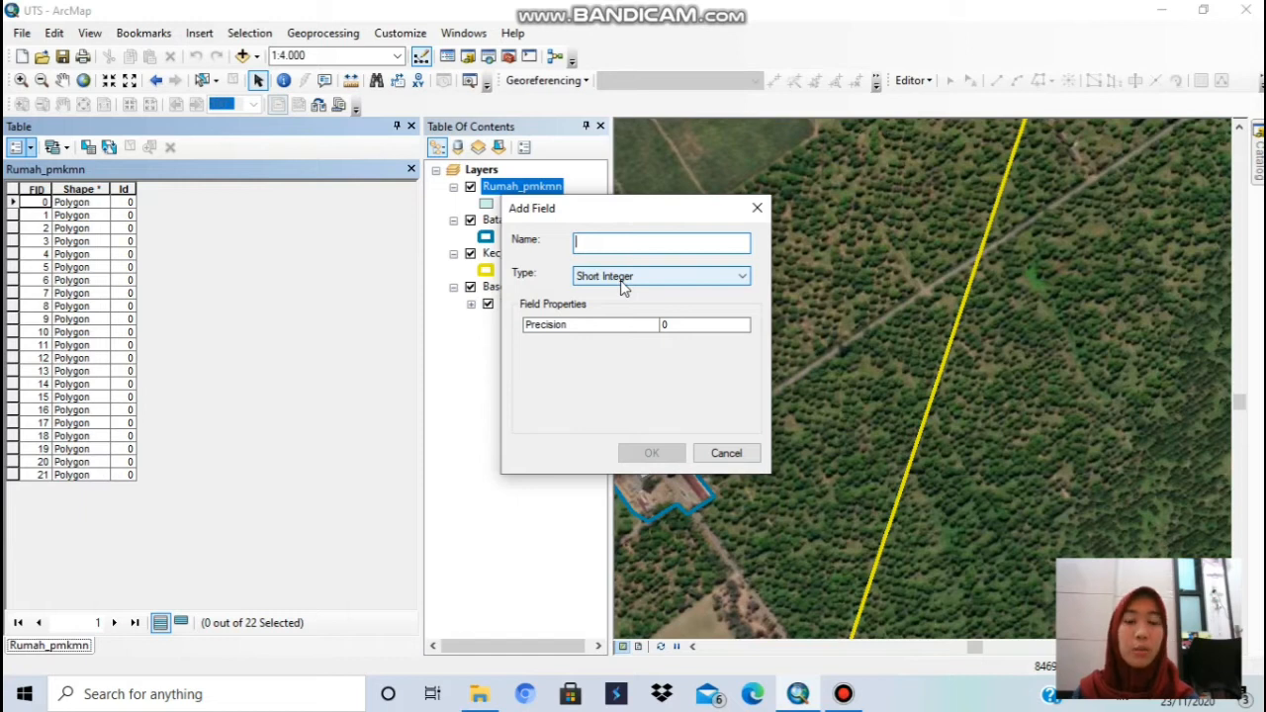
{"action": "type", "text": "blok"}
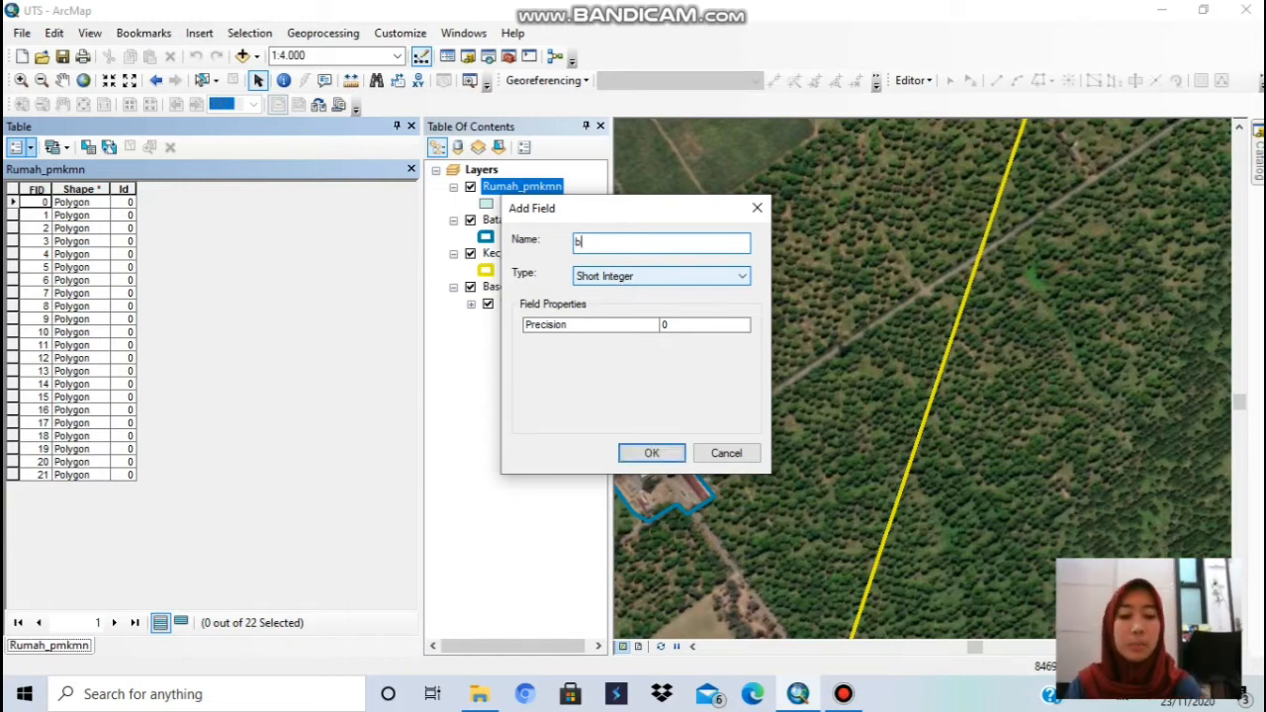
{"action": "left_click", "coordinate": [655, 274]}
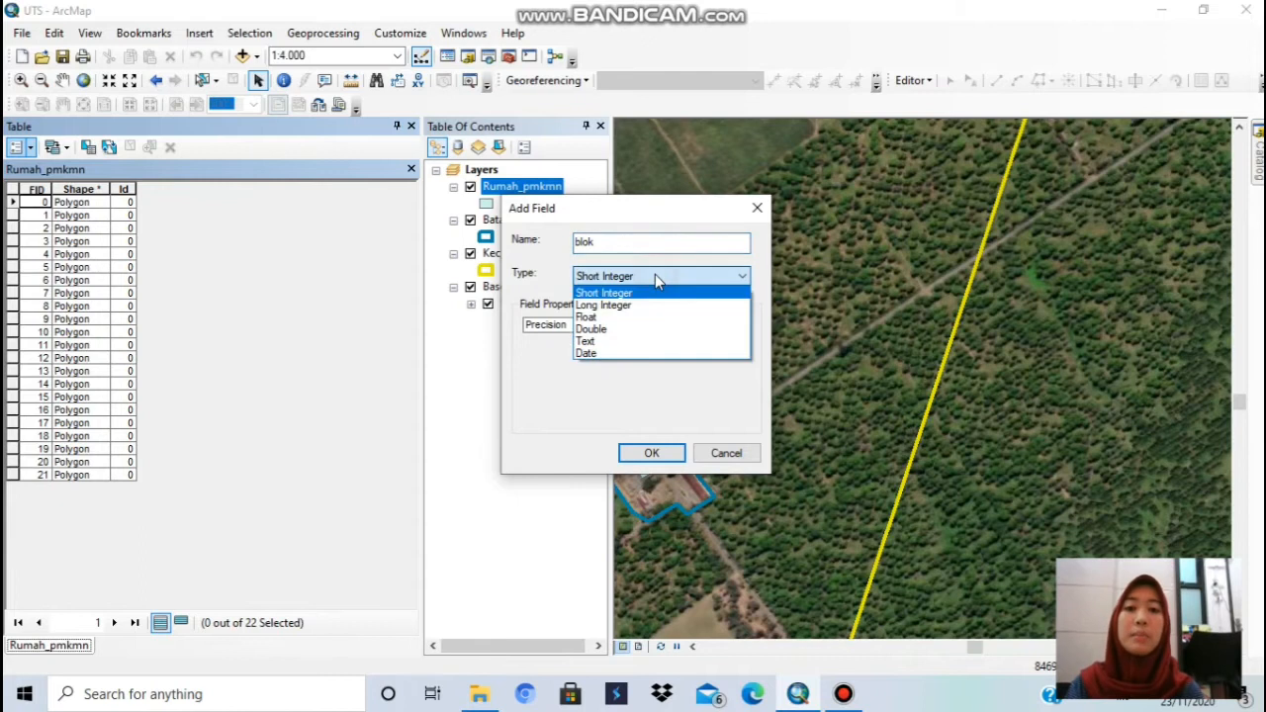
{"action": "left_click", "coordinate": [623, 342]}
{"action": "left_click", "coordinate": [703, 328]}
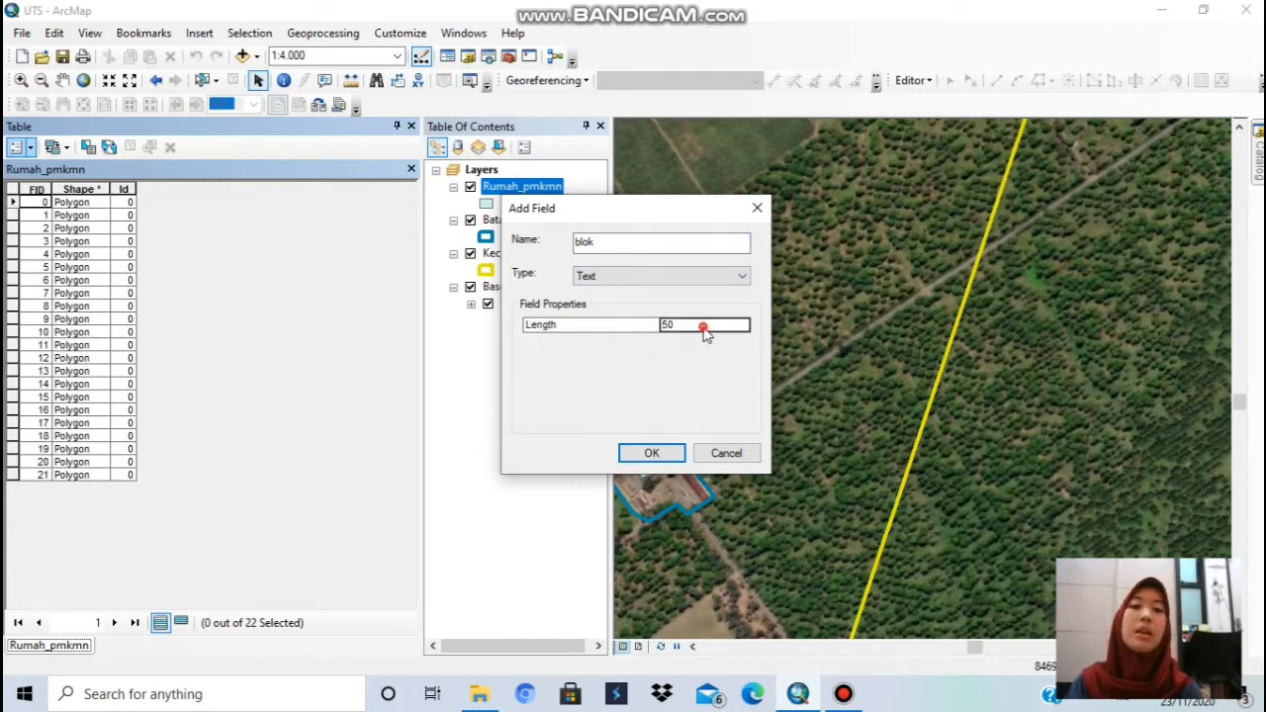
{"action": "double_click", "coordinate": [700, 327]}
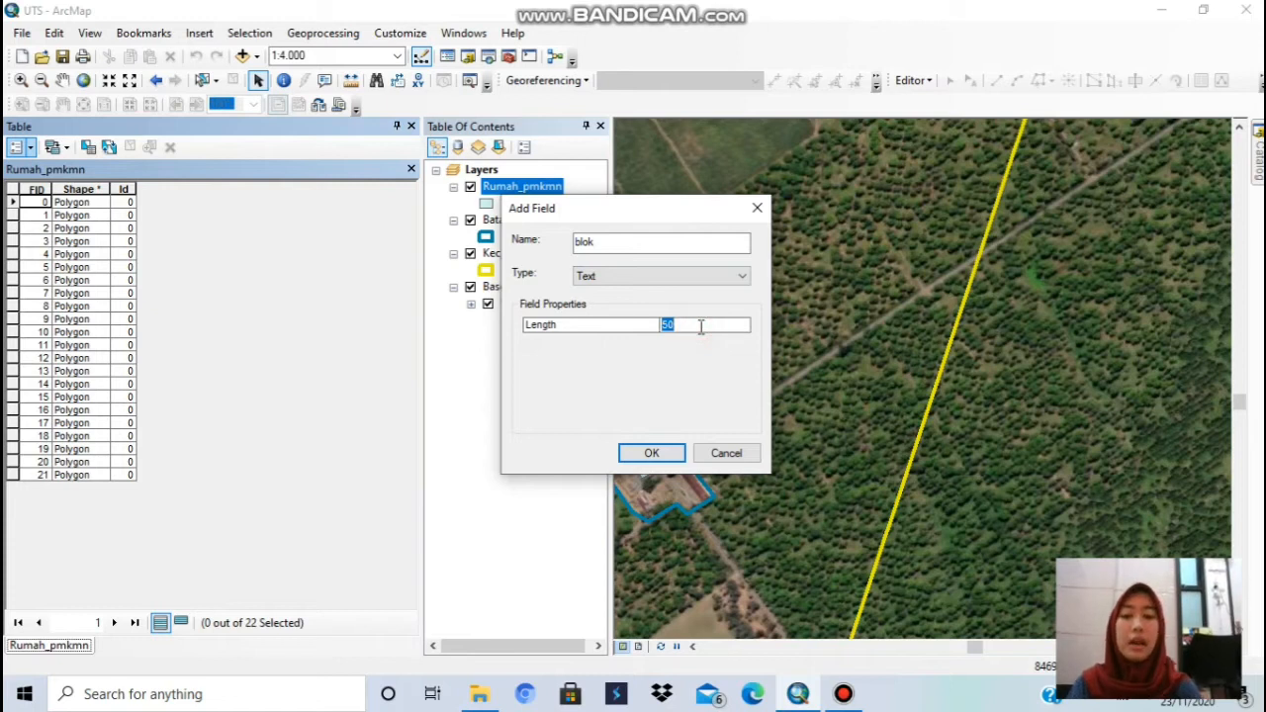
{"action": "key", "text": "BackSpace"}
{"action": "type", "text": "1"}
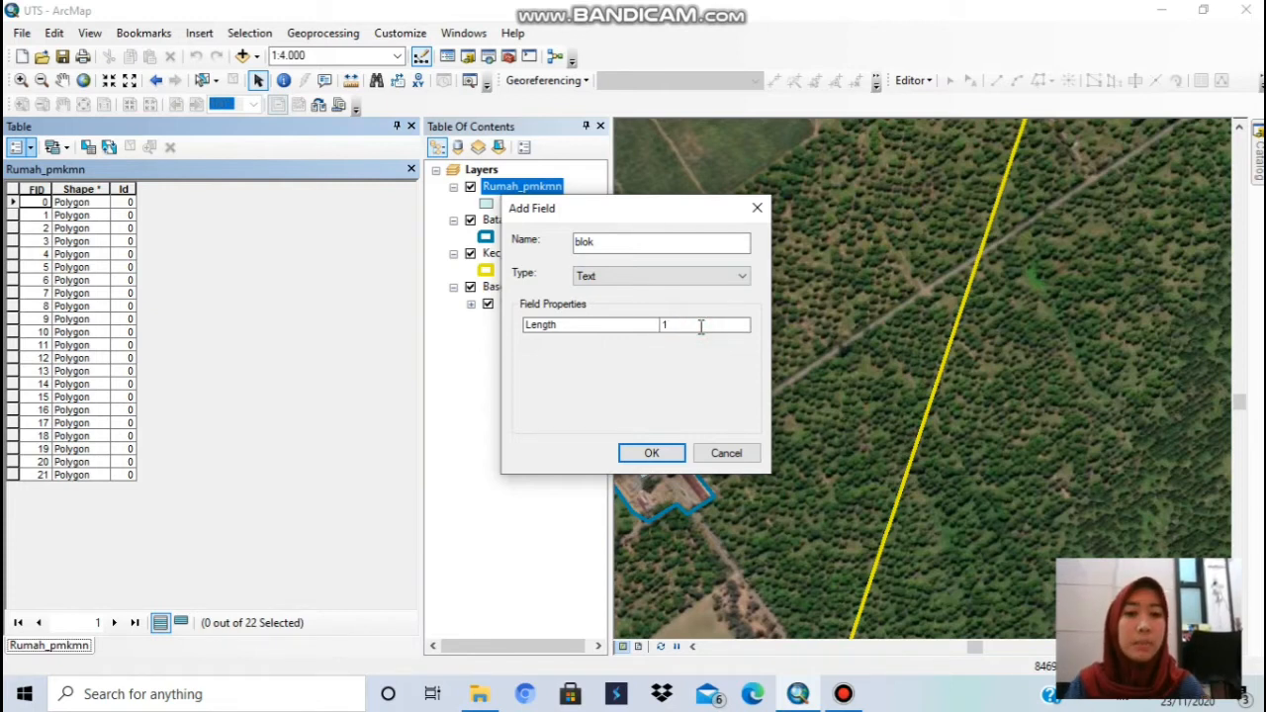
{"action": "type", "text": "0"}
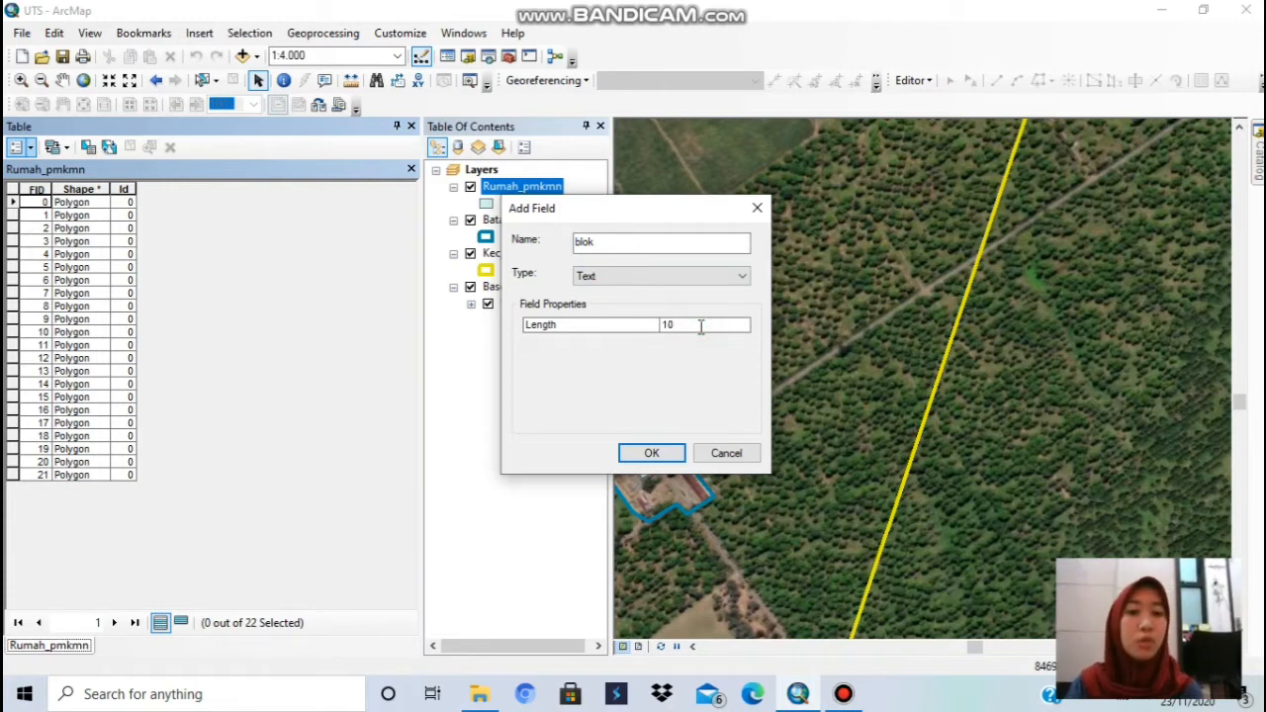
{"action": "left_click", "coordinate": [671, 456]}
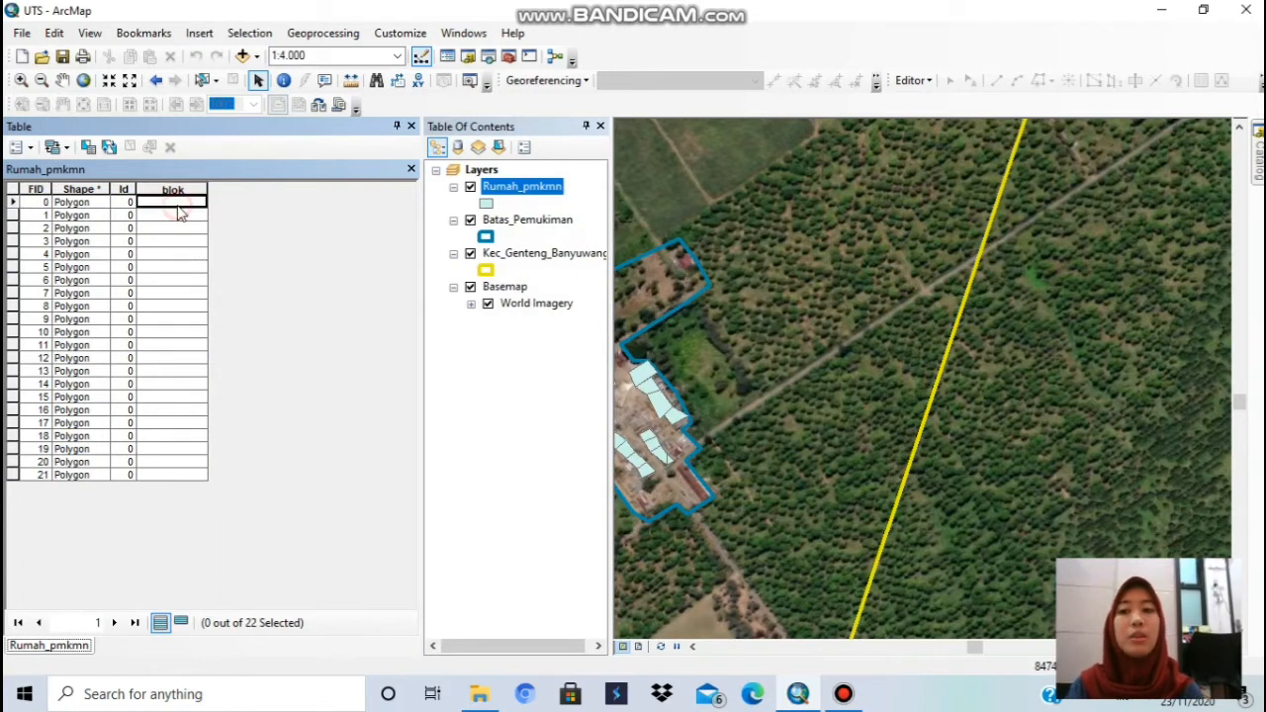
- Start an edit session on the Rumah_pmkmn layer so the blok column can be filled in
{"action": "left_click", "coordinate": [176, 191]}
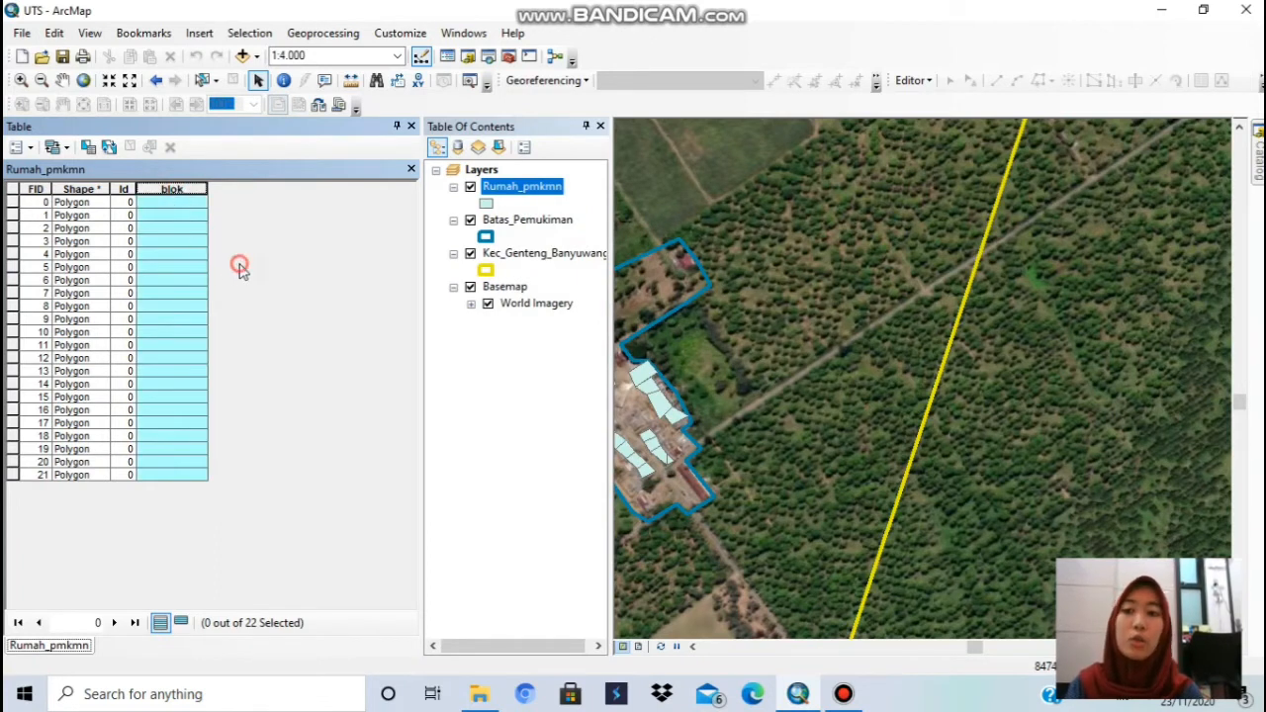
{"action": "left_click", "coordinate": [189, 216]}
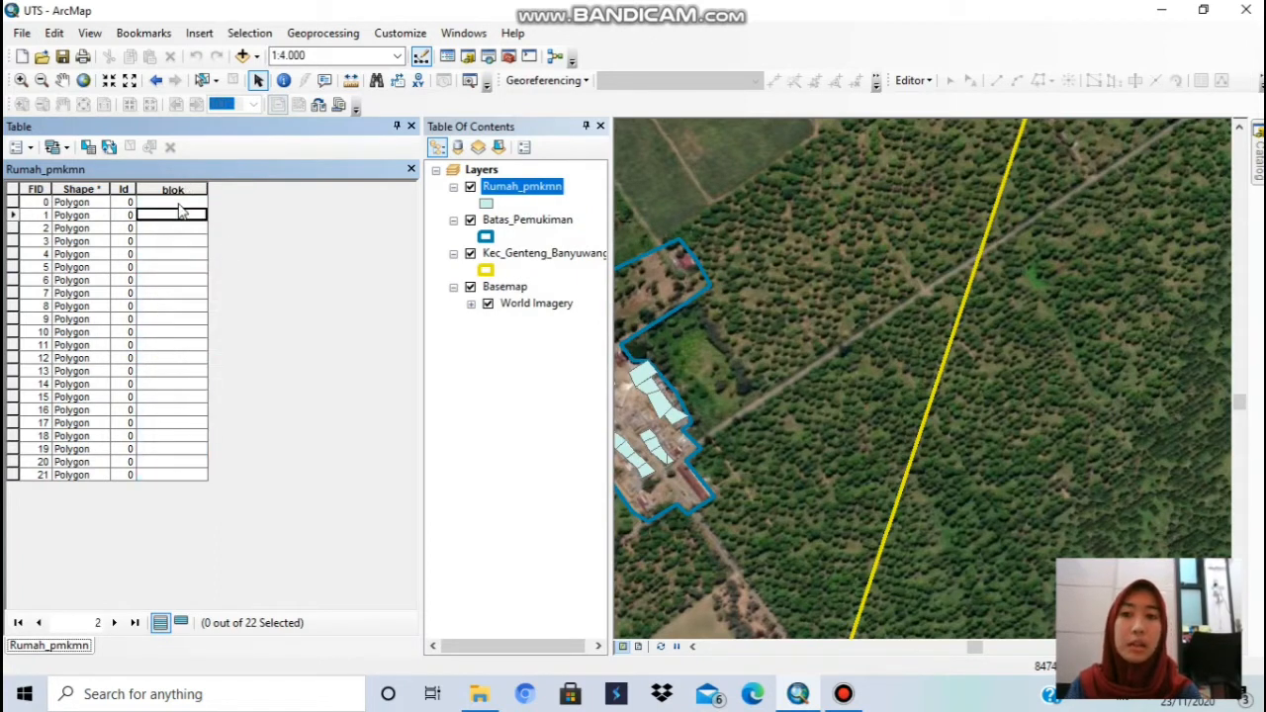
{"action": "left_click", "coordinate": [183, 202]}
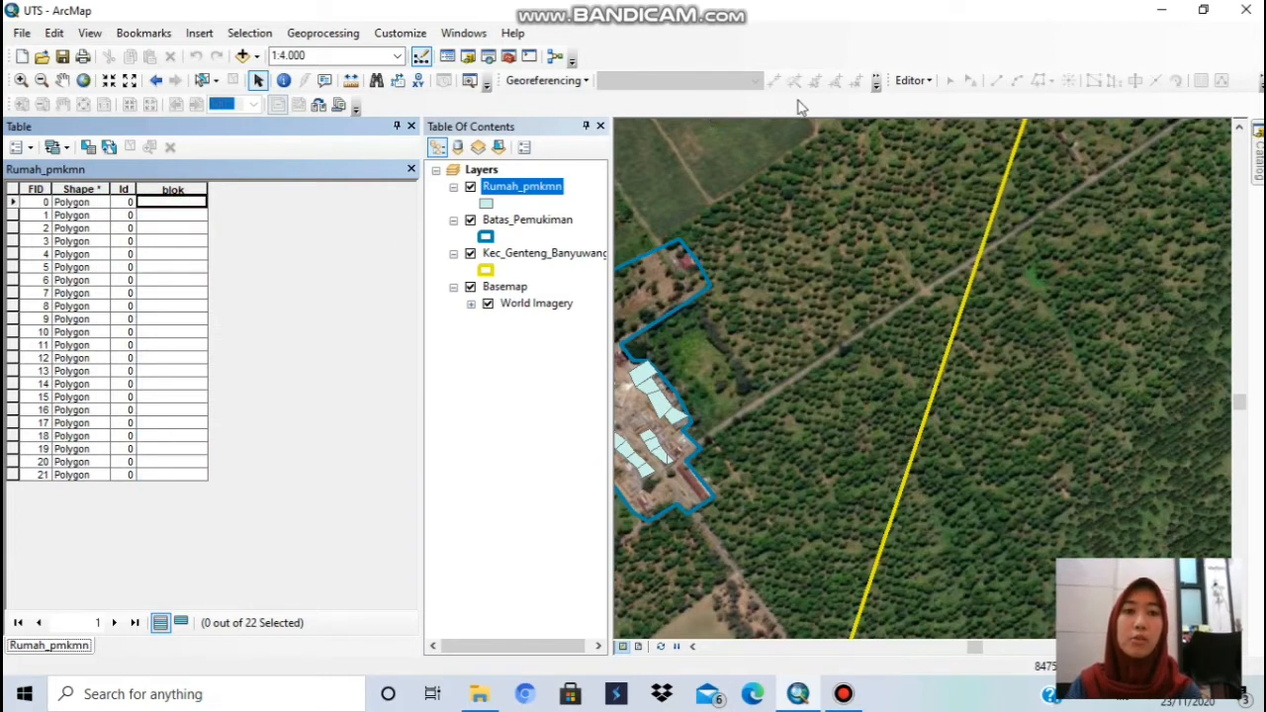
{"action": "left_click", "coordinate": [909, 81]}
{"action": "left_click", "coordinate": [915, 102]}
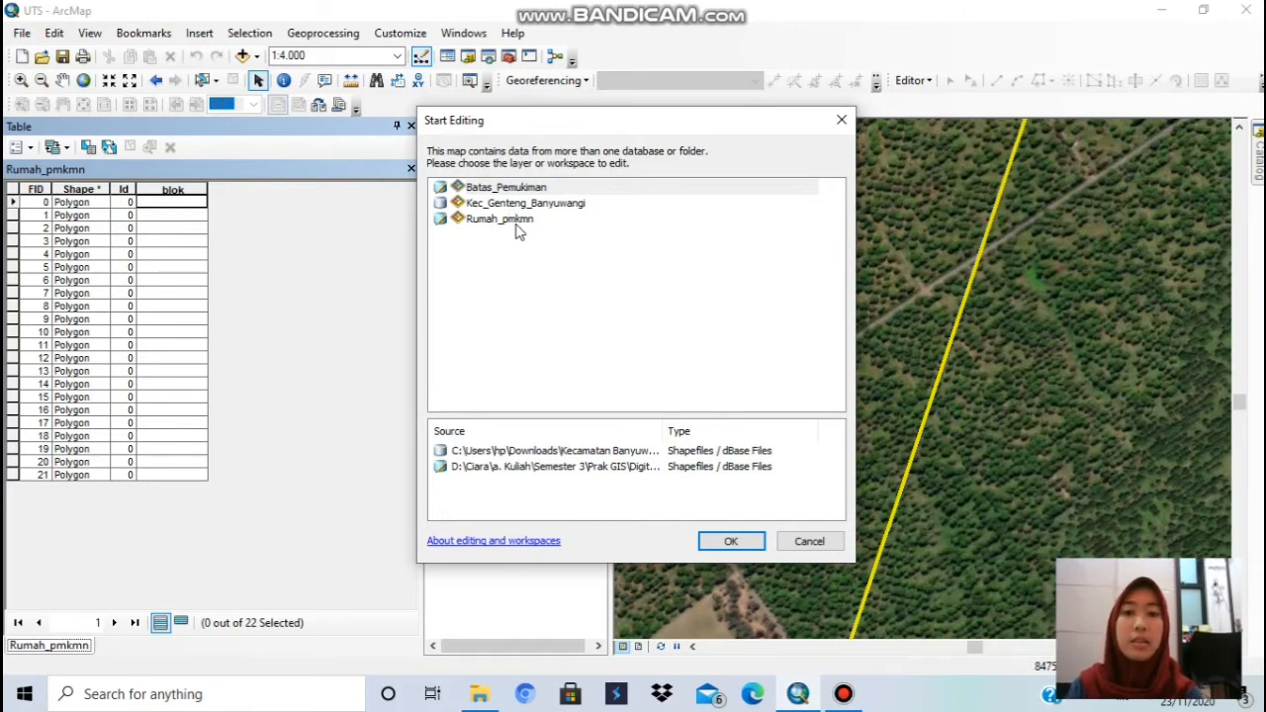
{"action": "left_click", "coordinate": [515, 222]}
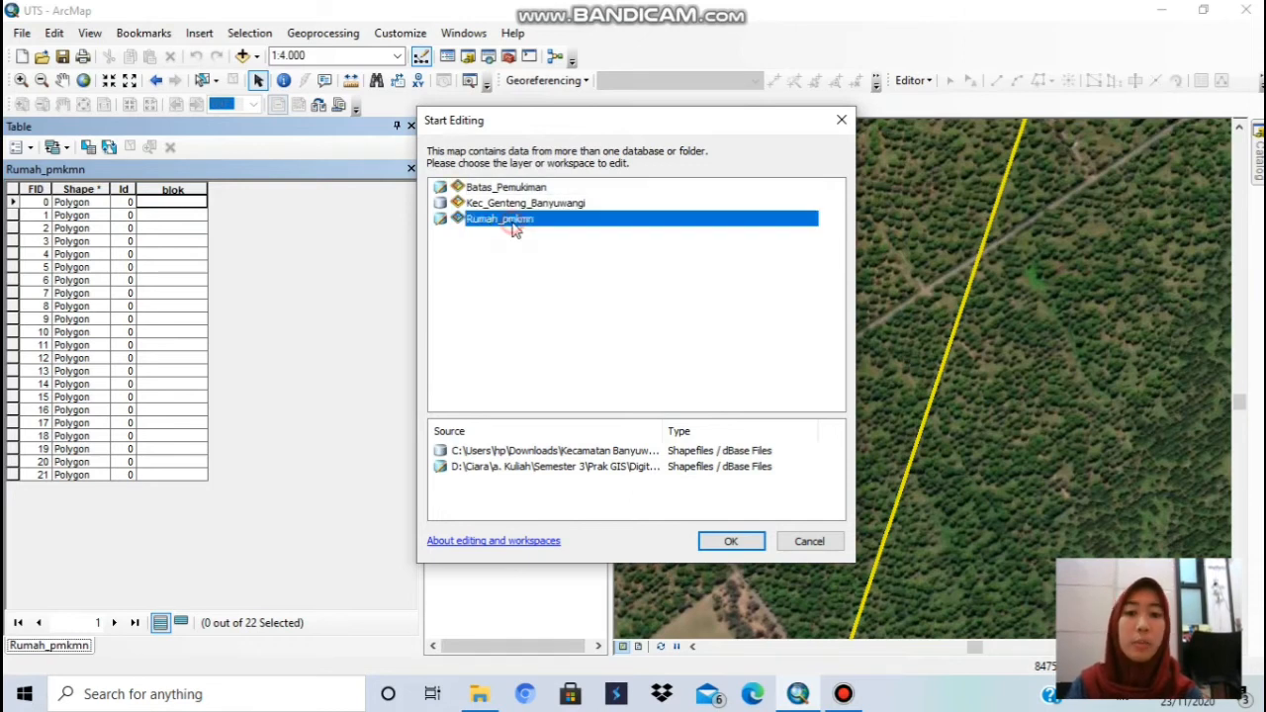
{"action": "left_click", "coordinate": [728, 542]}
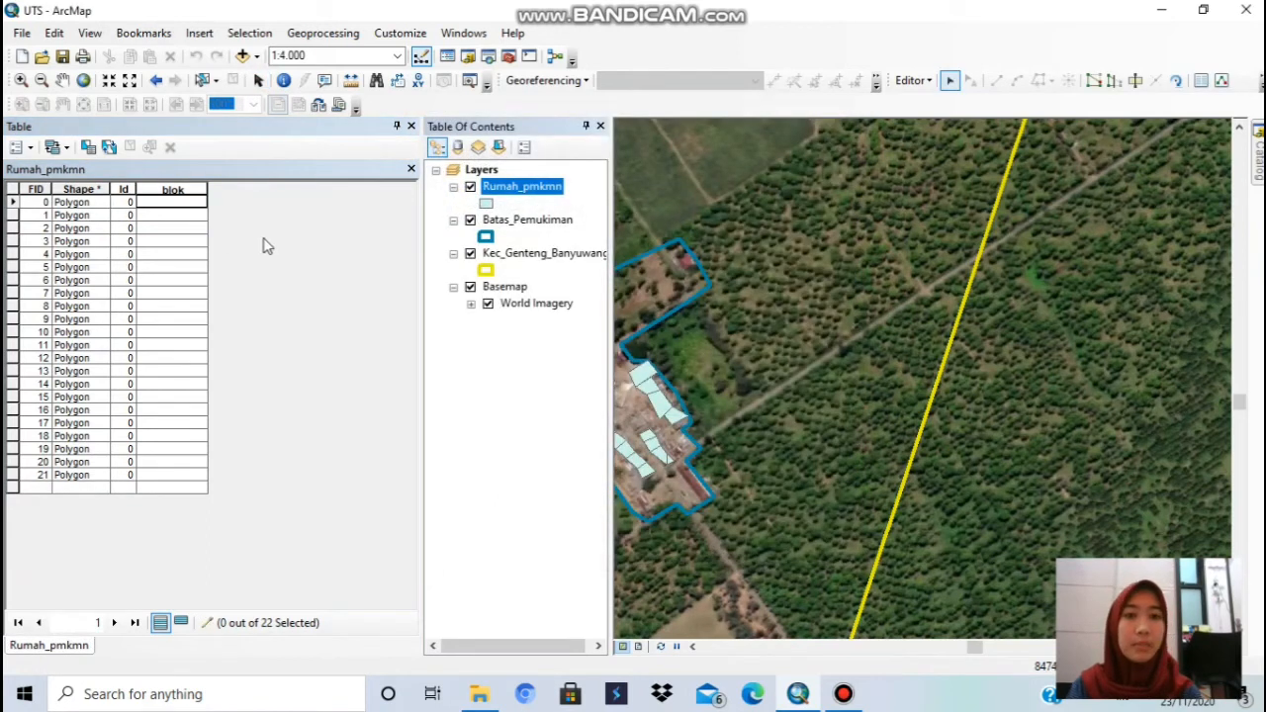
- Enter the blok values A1, A2 and A3 for the records with FID 0 to 2
{"action": "left_click", "coordinate": [180, 213]}
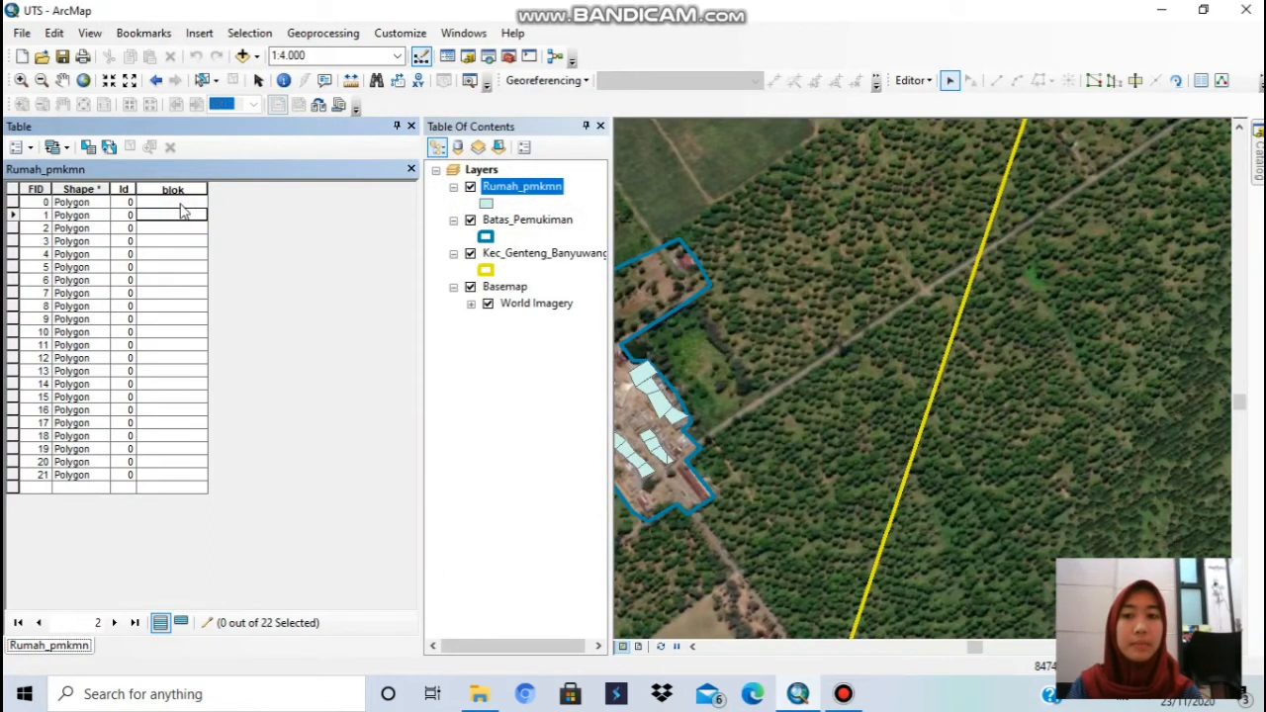
{"action": "left_click", "coordinate": [179, 202]}
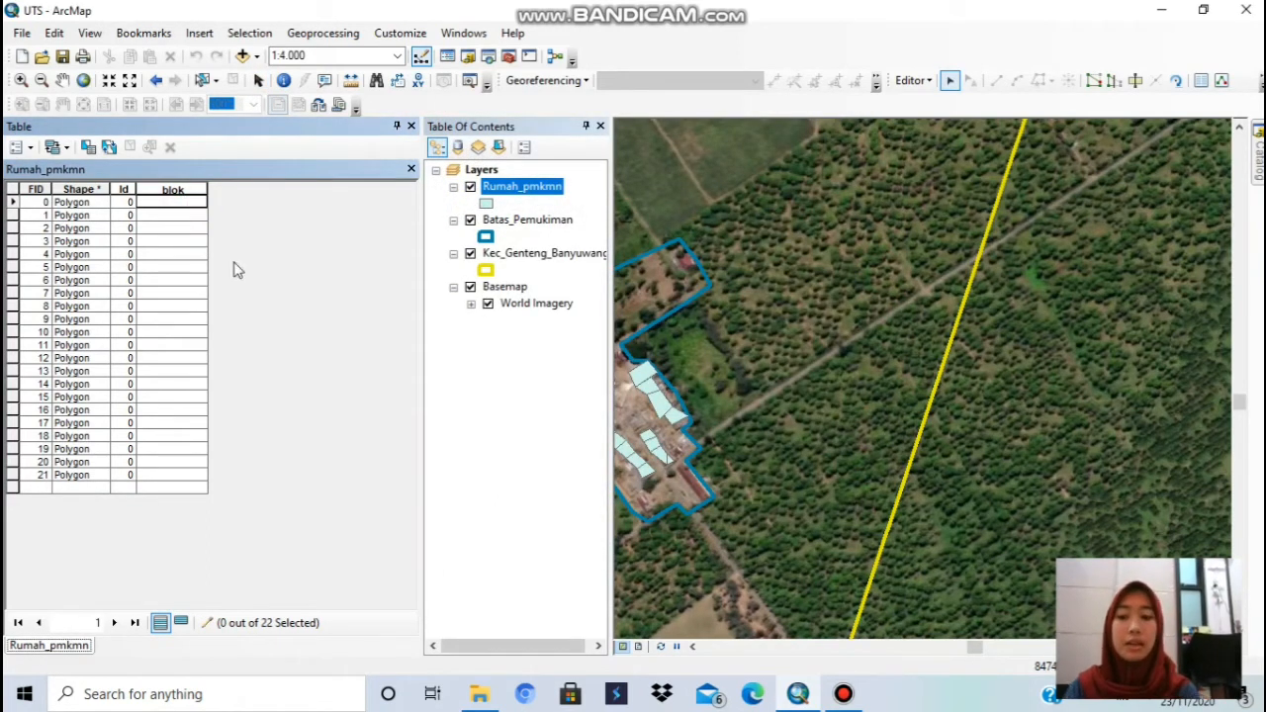
{"action": "key", "text": "Return"}
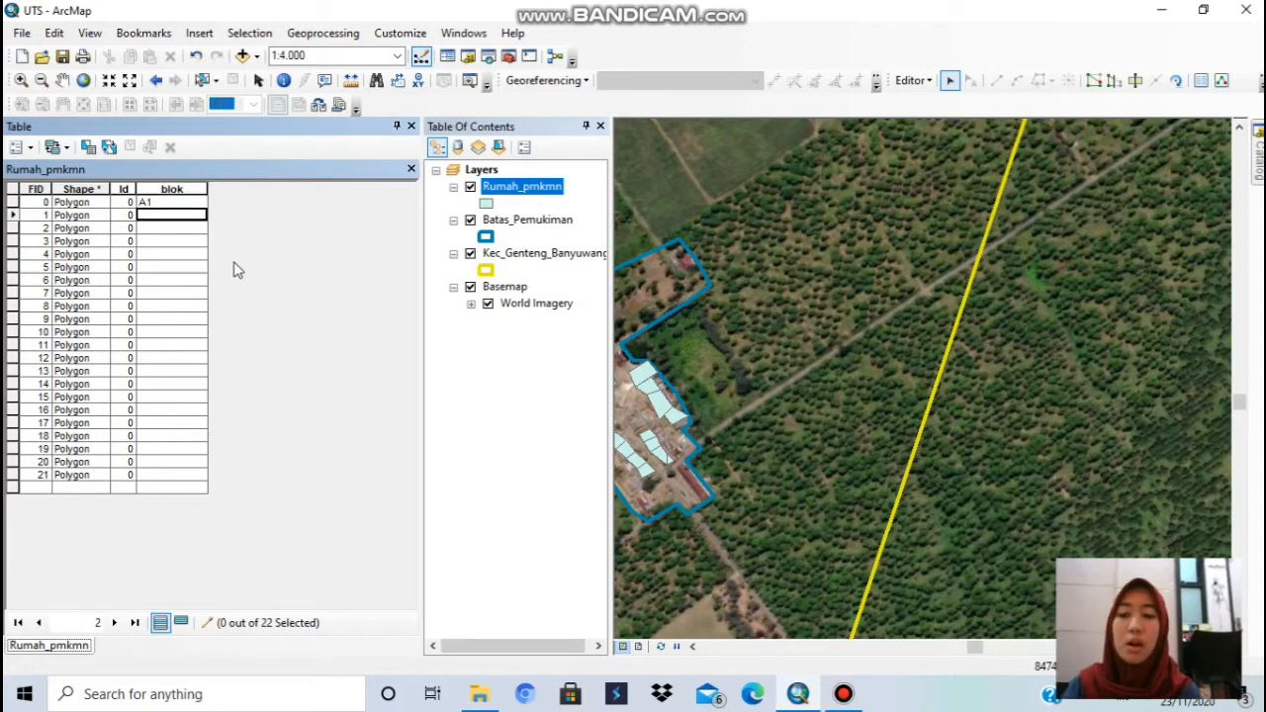
{"action": "type", "text": "A2"}
{"action": "key", "text": "Return"}
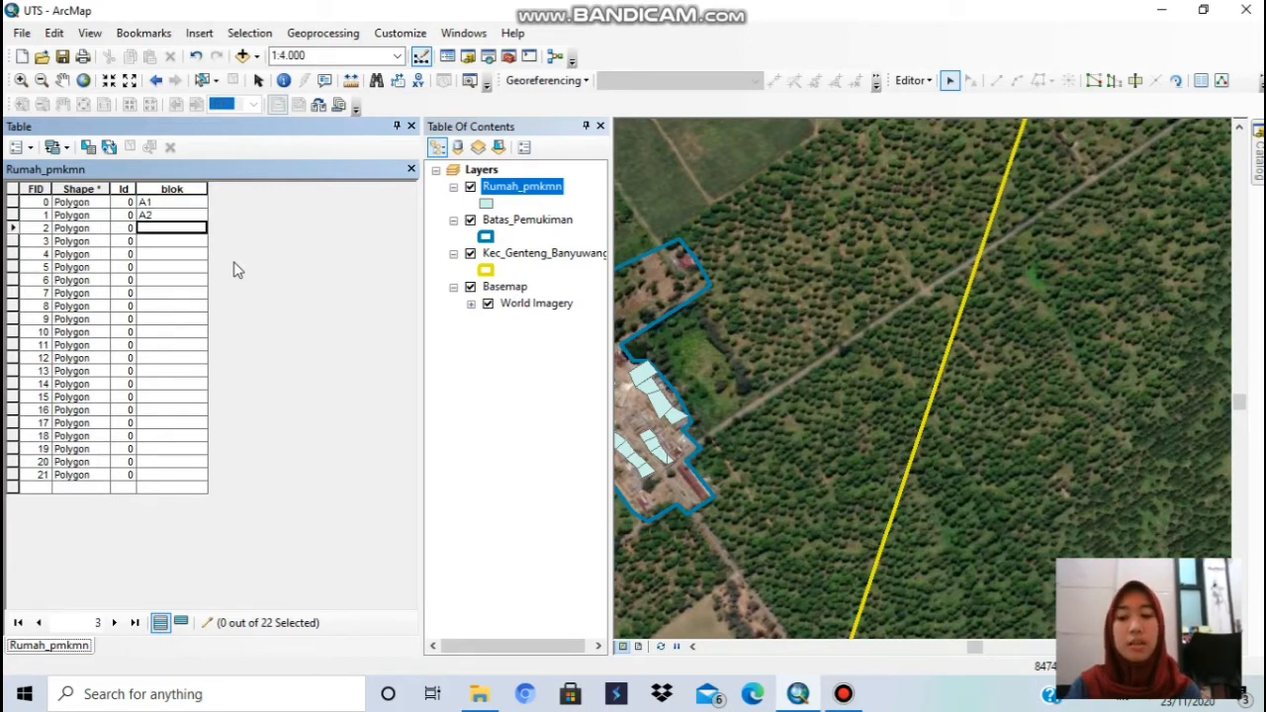
{"action": "type", "text": "A3"}
{"action": "key", "text": "Return"}
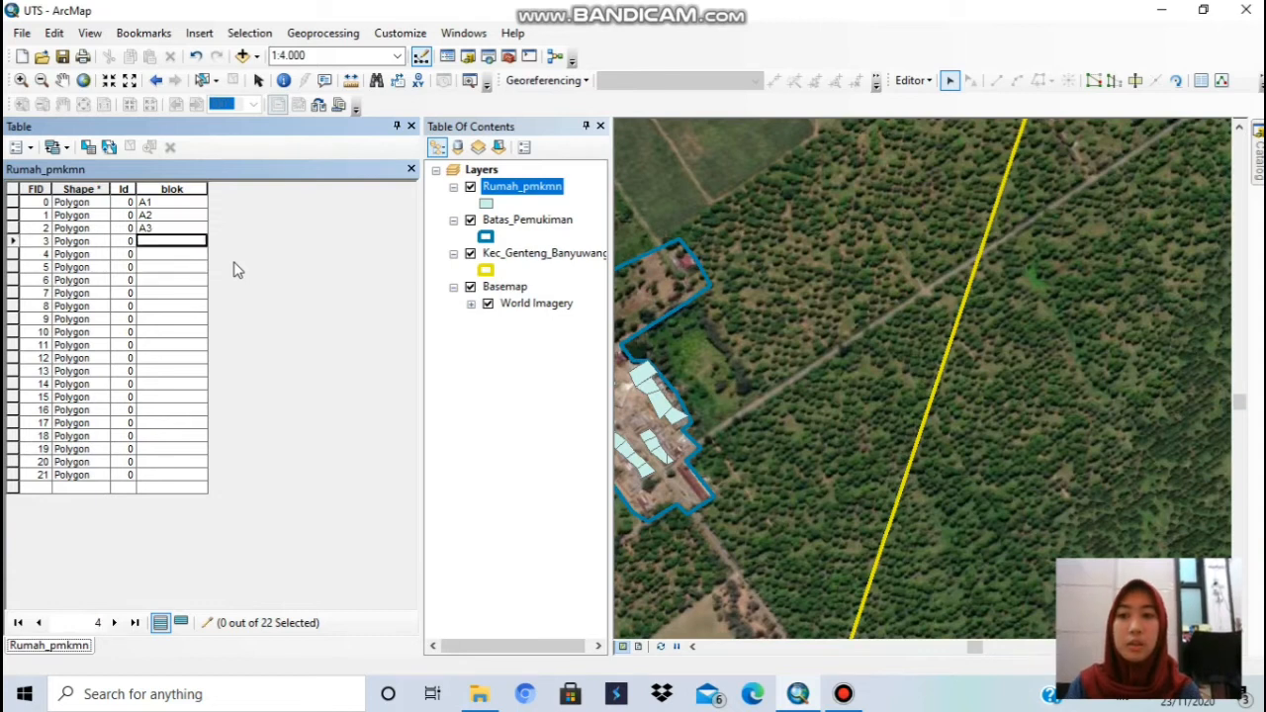
- Enter the blok values B1, B2 and b3 for the records with FID 3 to 5
{"action": "type", "text": "B1"}
{"action": "key", "text": "Return"}
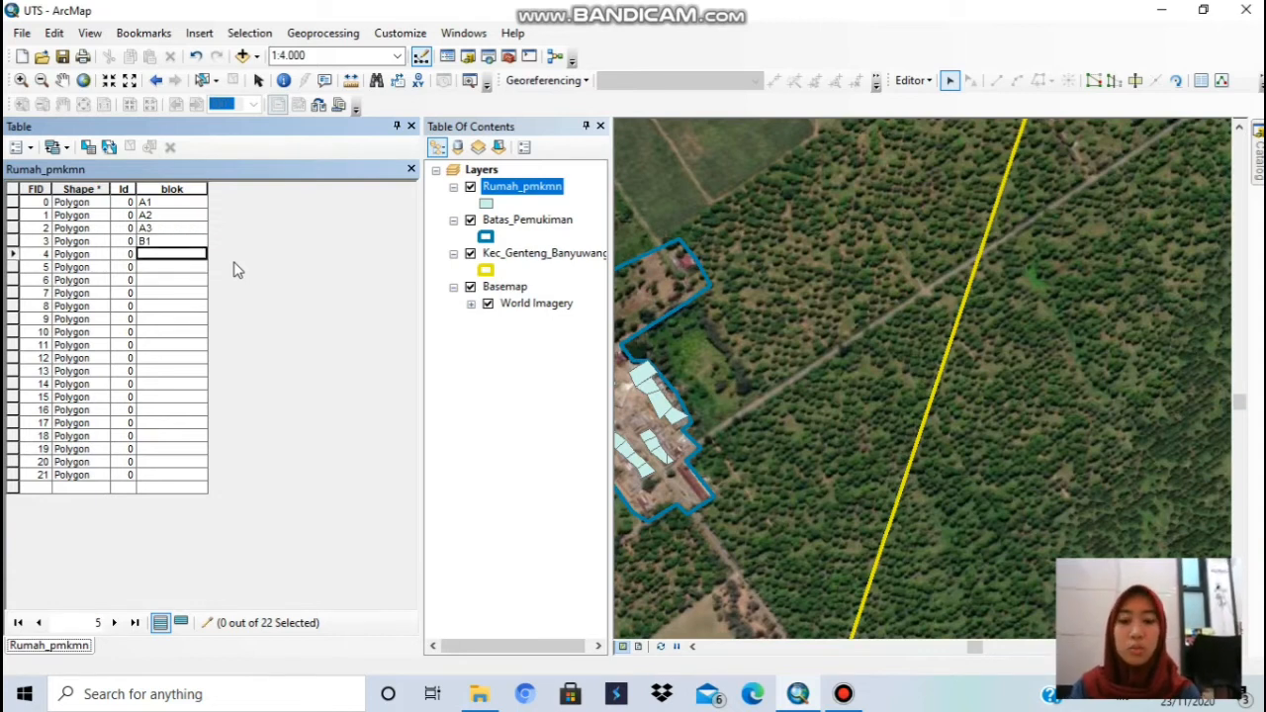
{"action": "type", "text": "B2"}
{"action": "key", "text": "Return"}
{"action": "type", "text": "b"}
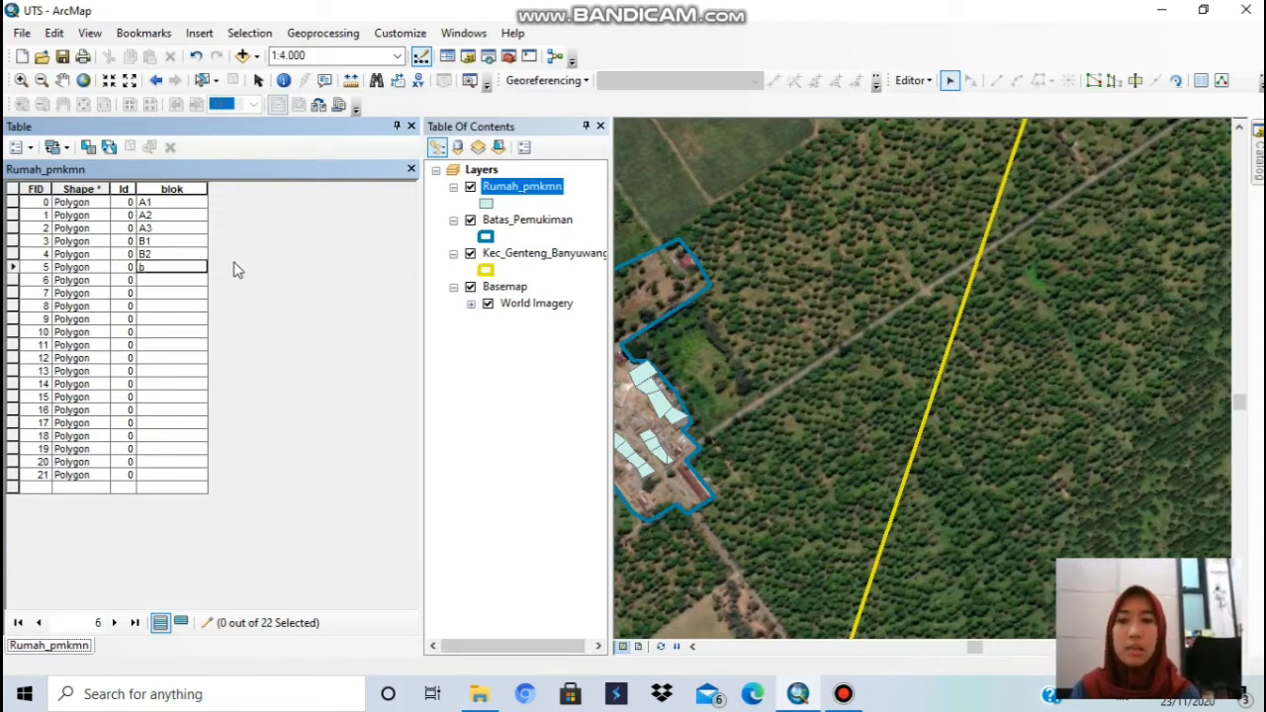
{"action": "type", "text": "3"}
{"action": "key", "text": "Return"}
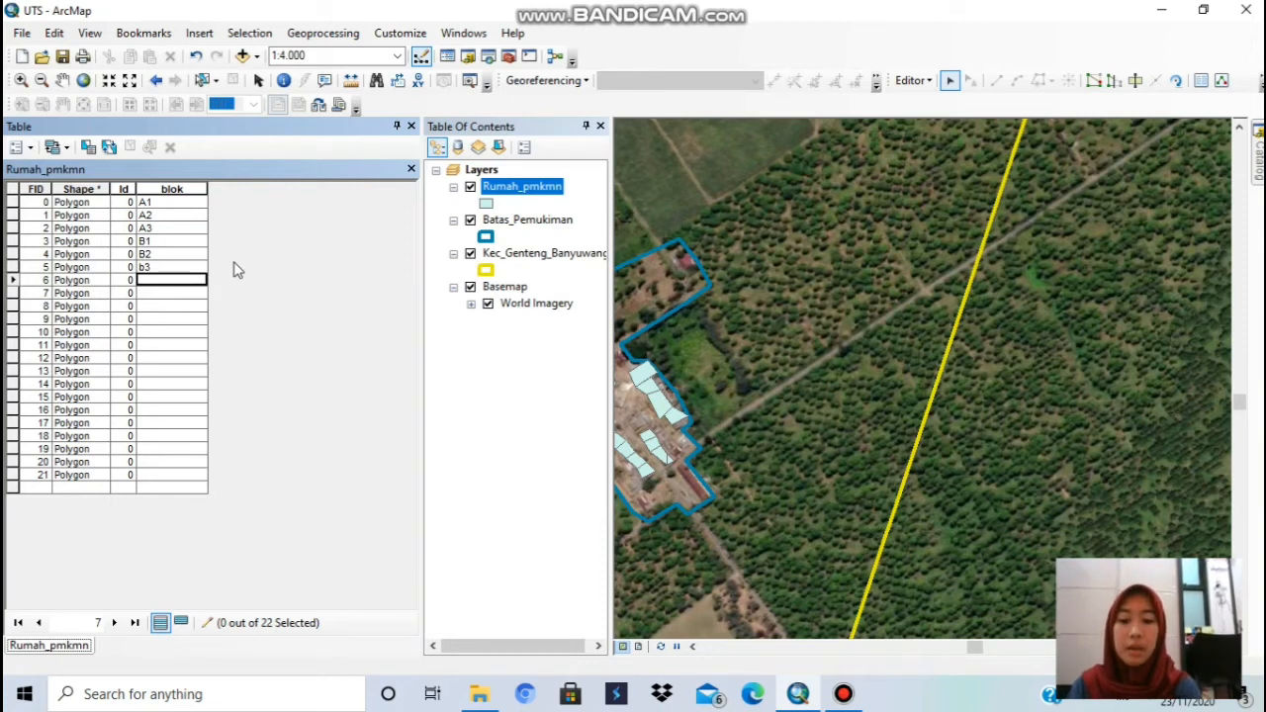
- Correct the blok value of the record with FID 5 to an uppercase B3
{"action": "type", "text": "b"}
{"action": "key", "text": "BackSpace"}
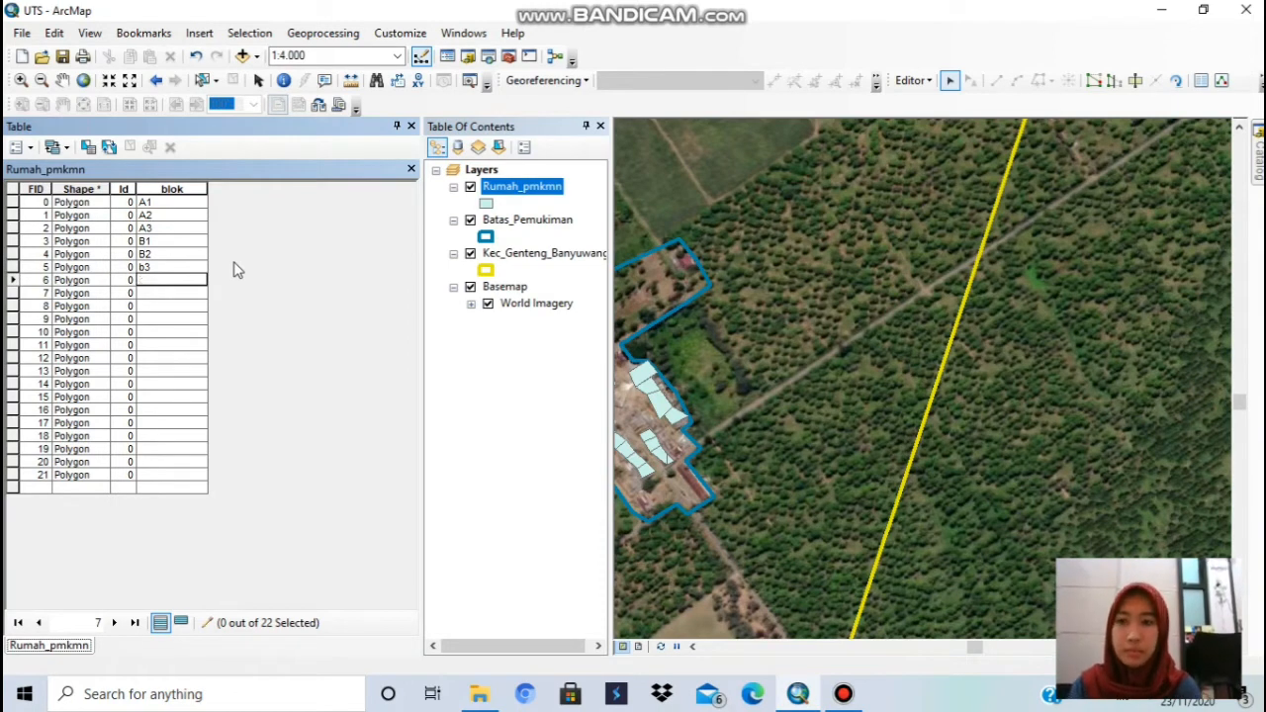
{"action": "key", "text": "Up"}
{"action": "type", "text": "b"}
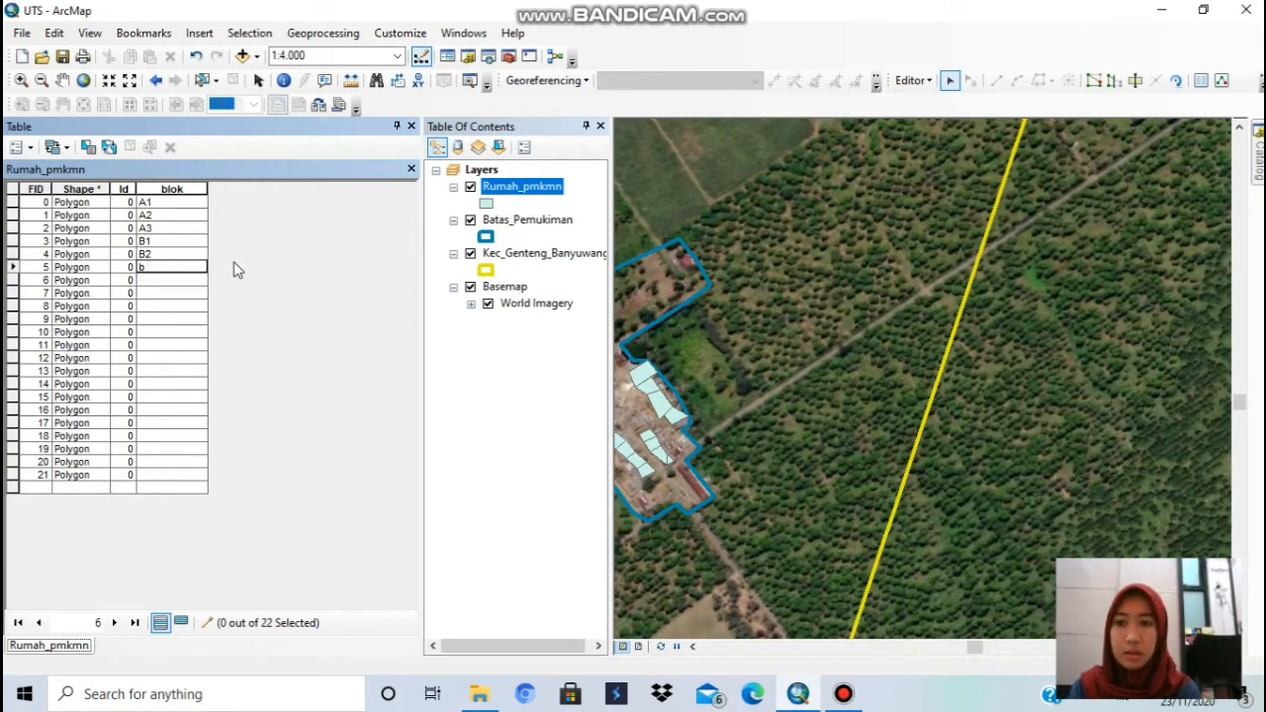
{"action": "type", "text": "B3"}
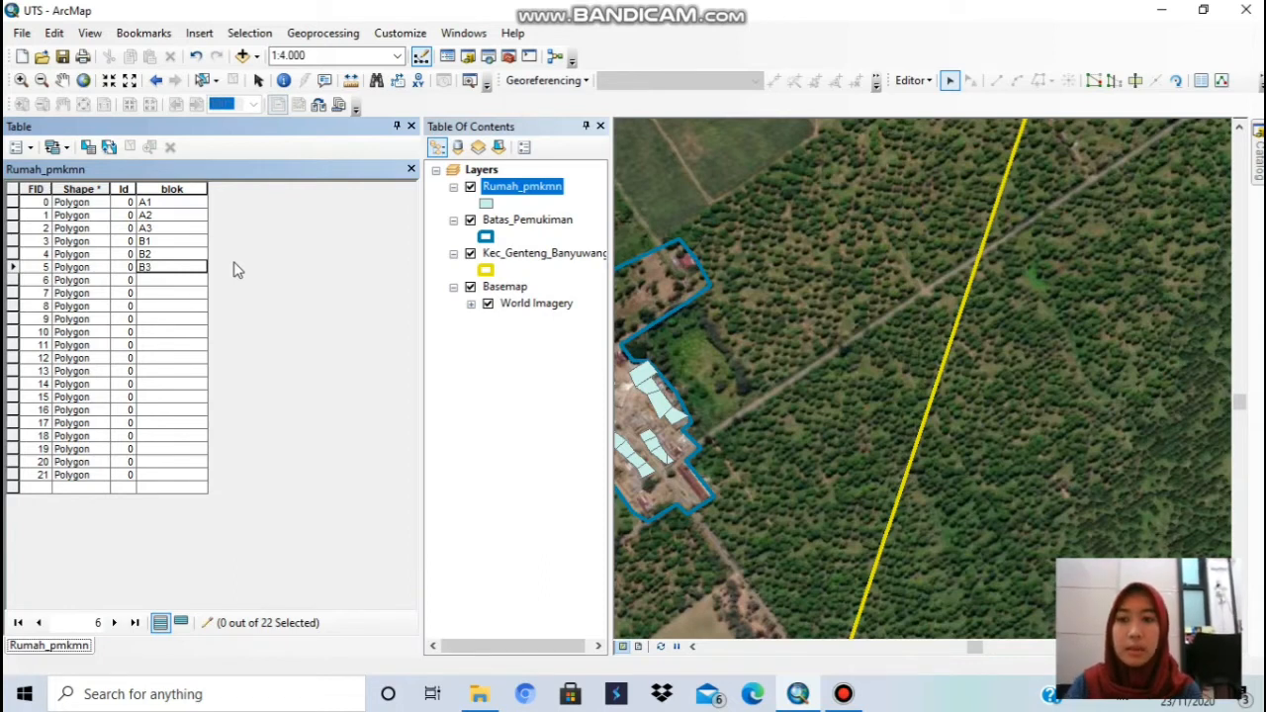
{"action": "key", "text": "Return"}
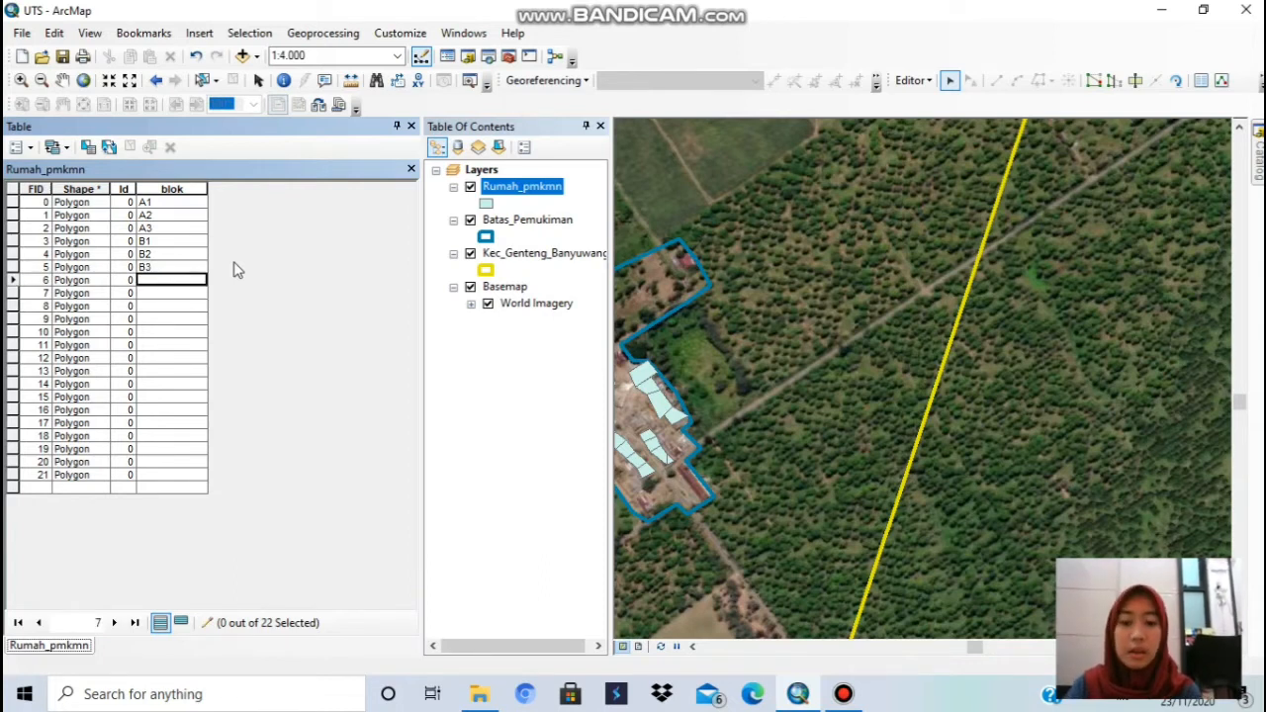
- Enter the blok values B4, B5 and B6 for the records with FID 6 to 8
{"action": "type", "text": "B4"}
{"action": "key", "text": "Return"}
{"action": "type", "text": "B5"}
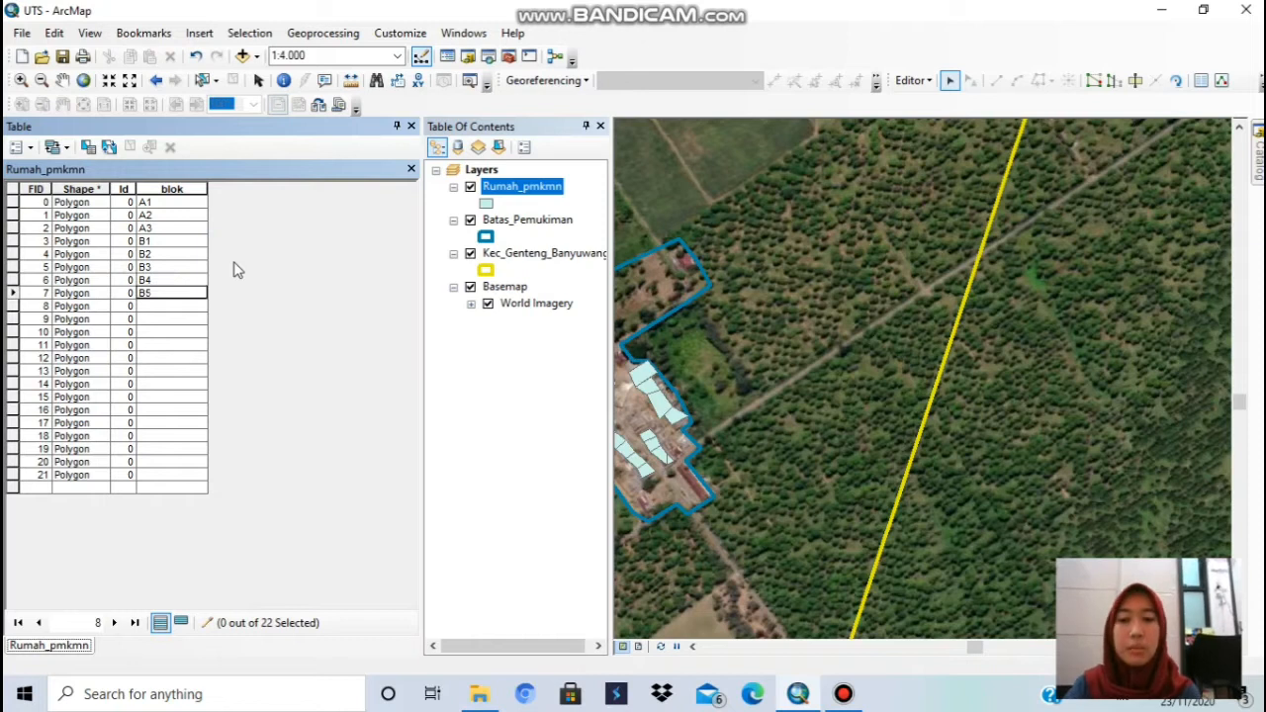
{"action": "key", "text": "Return"}
{"action": "type", "text": "B6"}
{"action": "key", "text": "Return"}
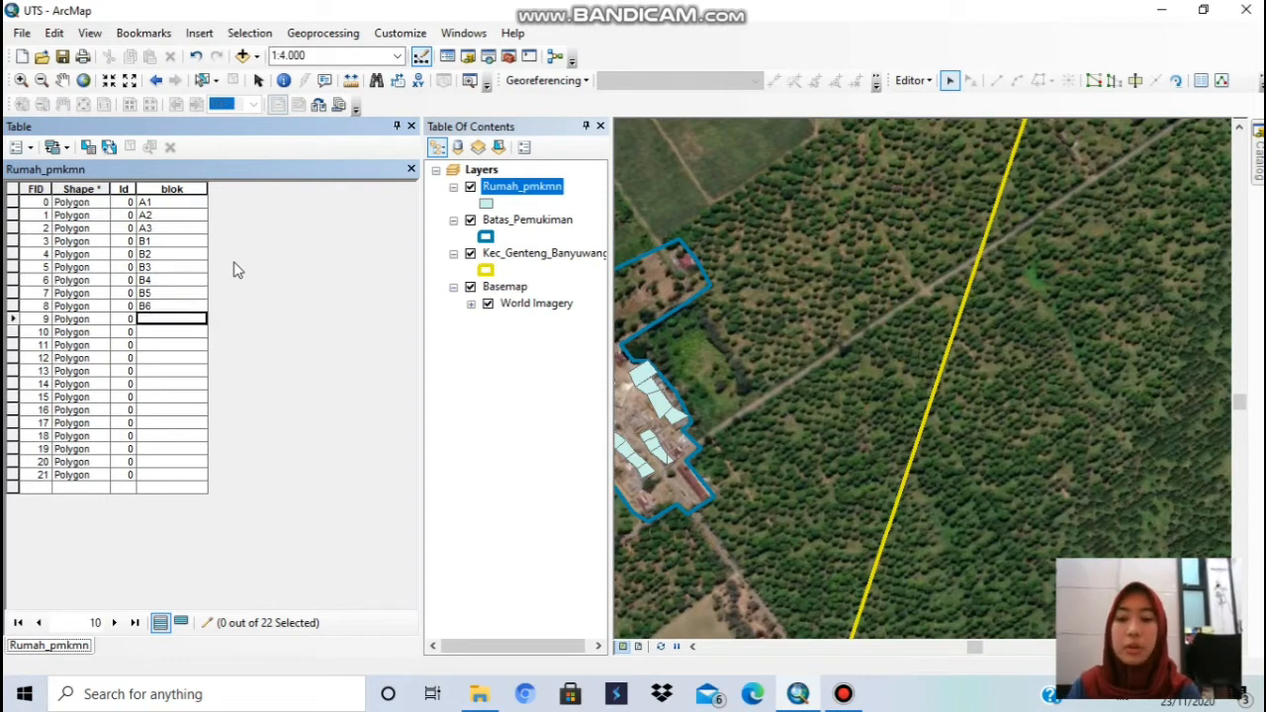
- Enter the blok values C1, C2, C3 and C4 for the records with FID 9 to 12
{"action": "type", "text": "C1"}
{"action": "key", "text": "Return"}
{"action": "type", "text": "C2"}
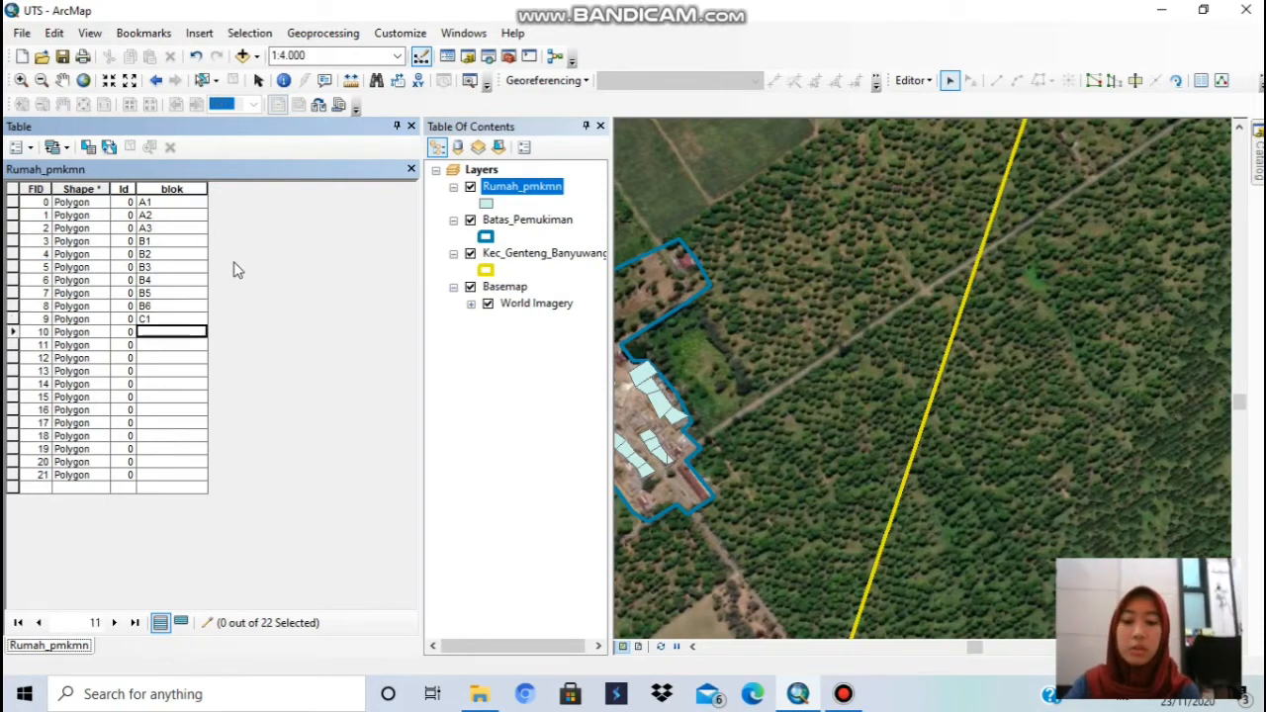
{"action": "key", "text": "Return"}
{"action": "type", "text": "C3"}
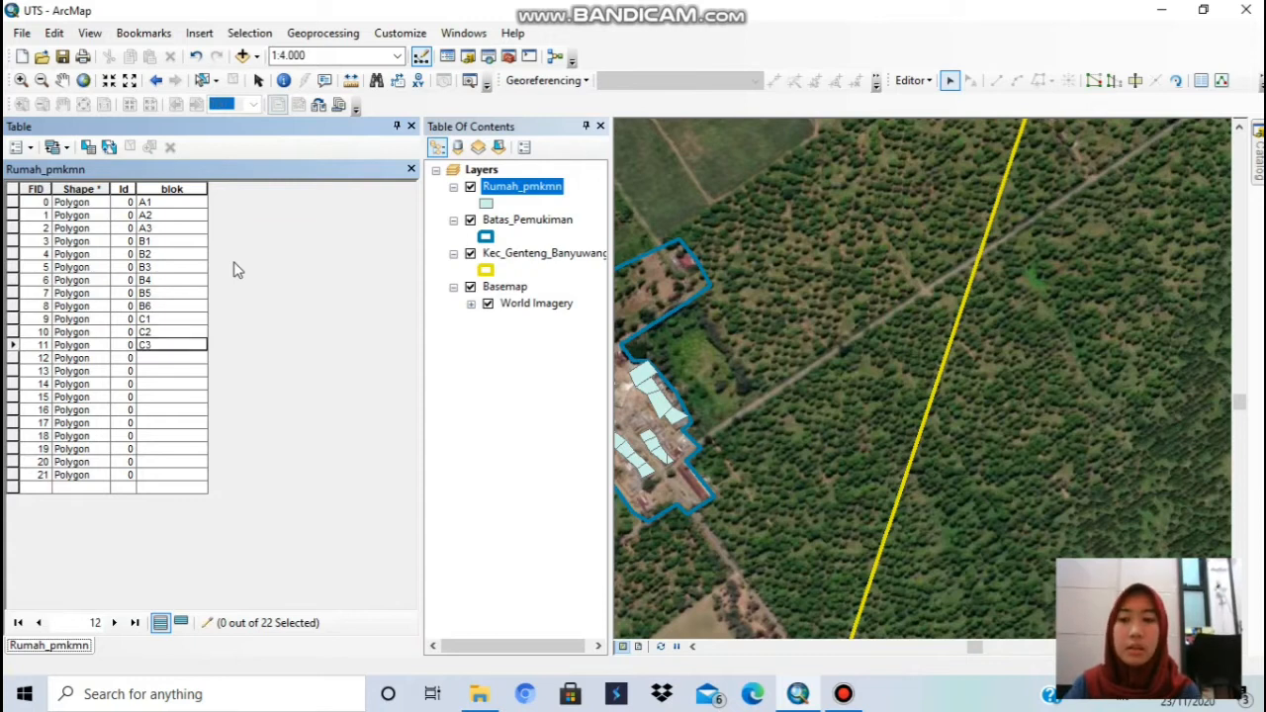
{"action": "key", "text": "Return"}
{"action": "type", "text": "C4"}
{"action": "key", "text": "Return"}
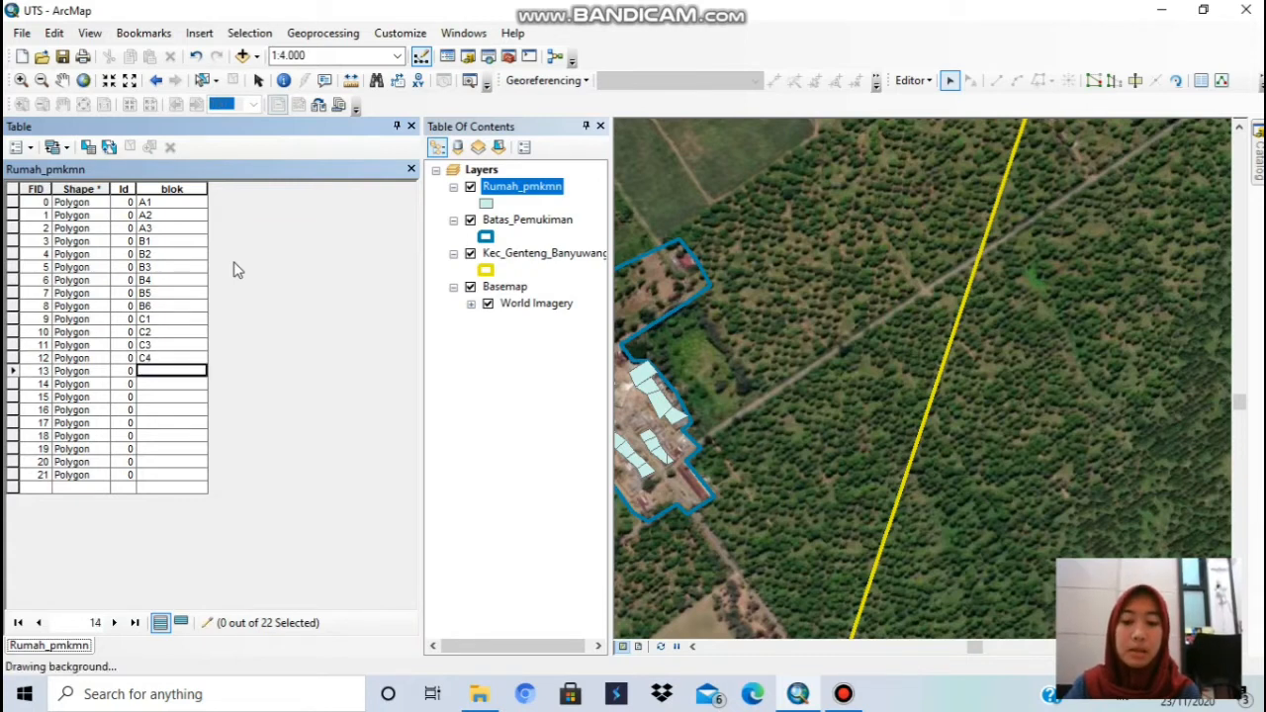
- Enter the blok values C5, C6 and C7 for the records with FID 13 to 15
{"action": "type", "text": "C5"}
{"action": "key", "text": "Return"}
{"action": "type", "text": "C6"}
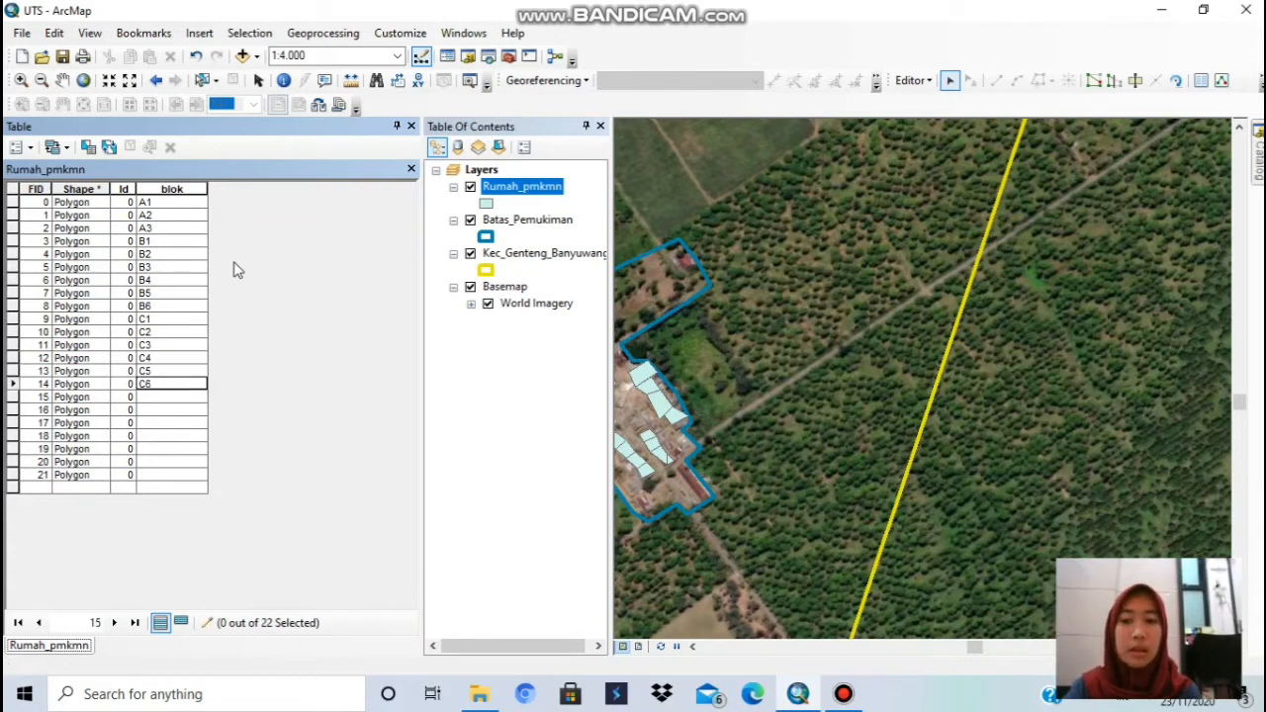
{"action": "key", "text": "Return"}
{"action": "type", "text": "C7"}
{"action": "key", "text": "Return"}
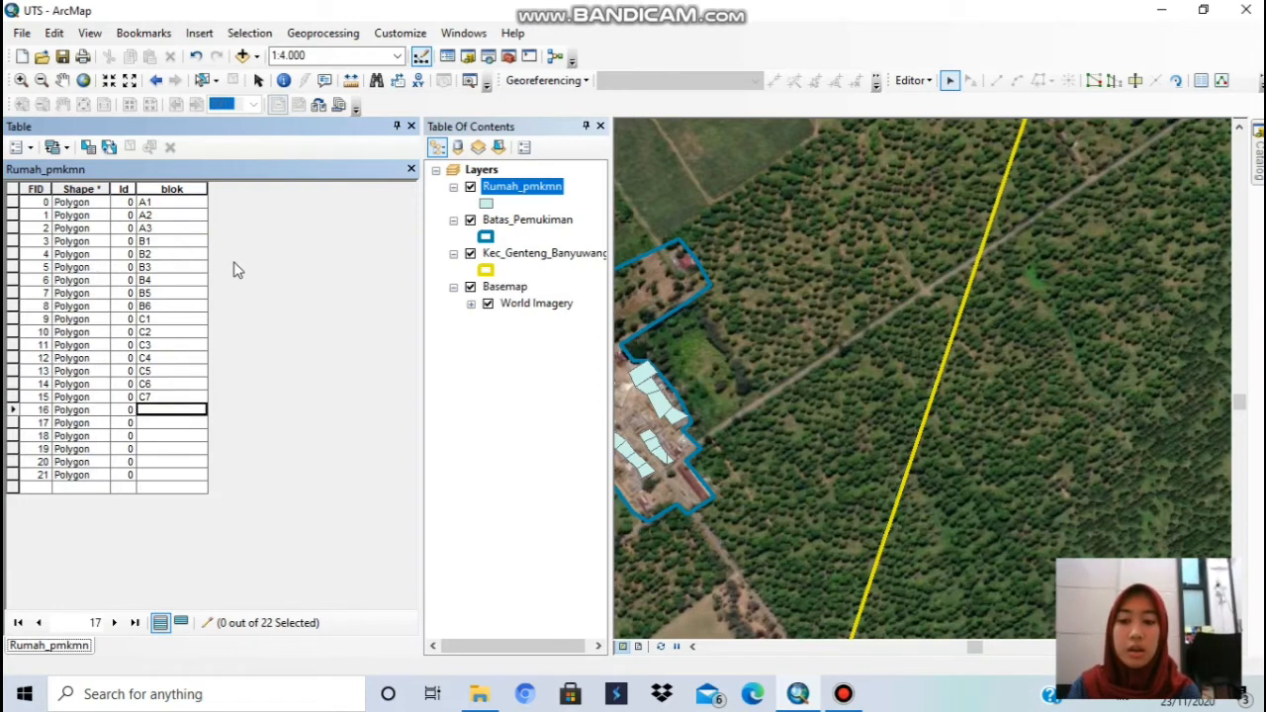
- Enter the blok values D1 and D2 for the records with FID 16 and 17
{"action": "type", "text": "D1"}
{"action": "key", "text": "Return"}
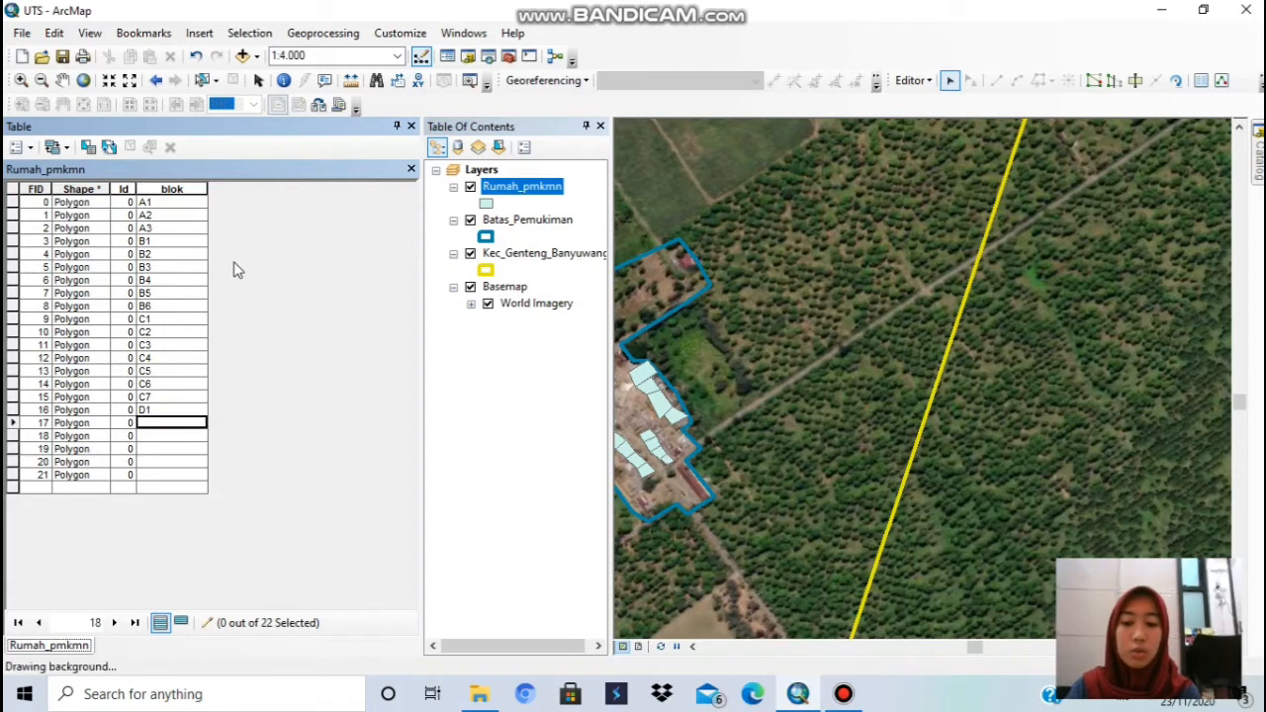
{"action": "type", "text": "D2D"}
{"action": "key", "text": "Return"}
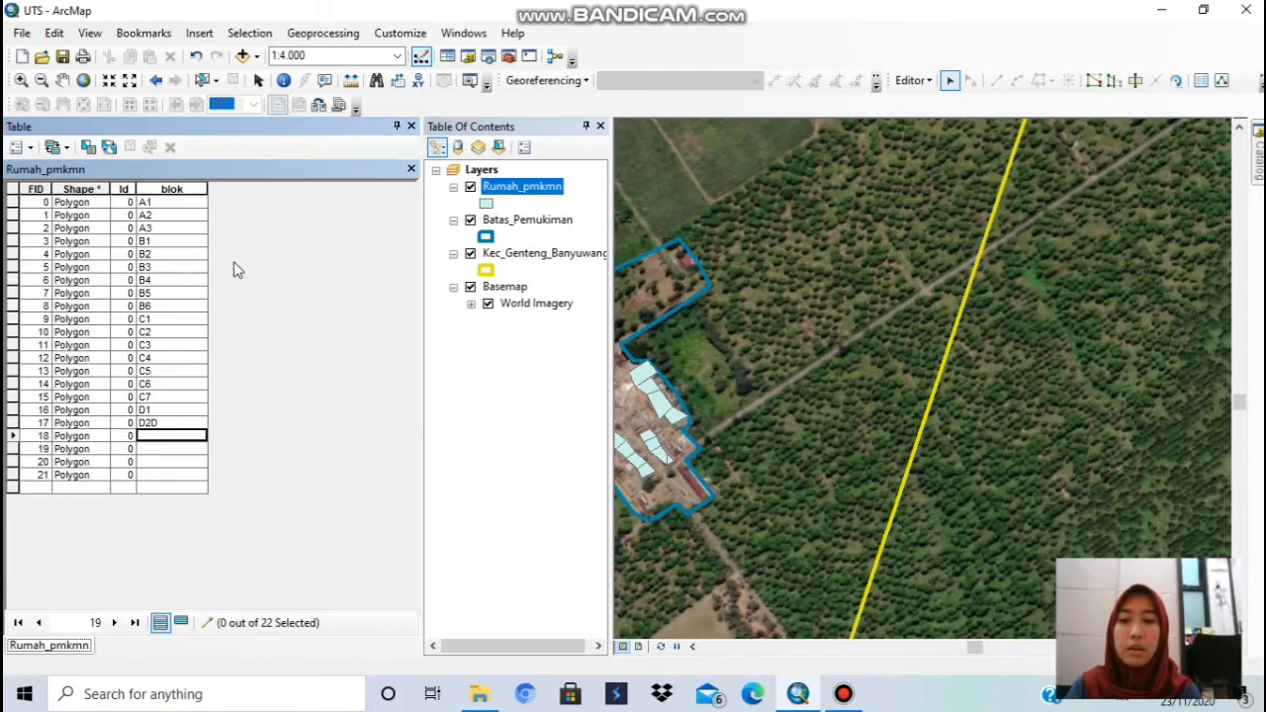
{"action": "key", "text": "Up"}
{"action": "type", "text": "D2"}
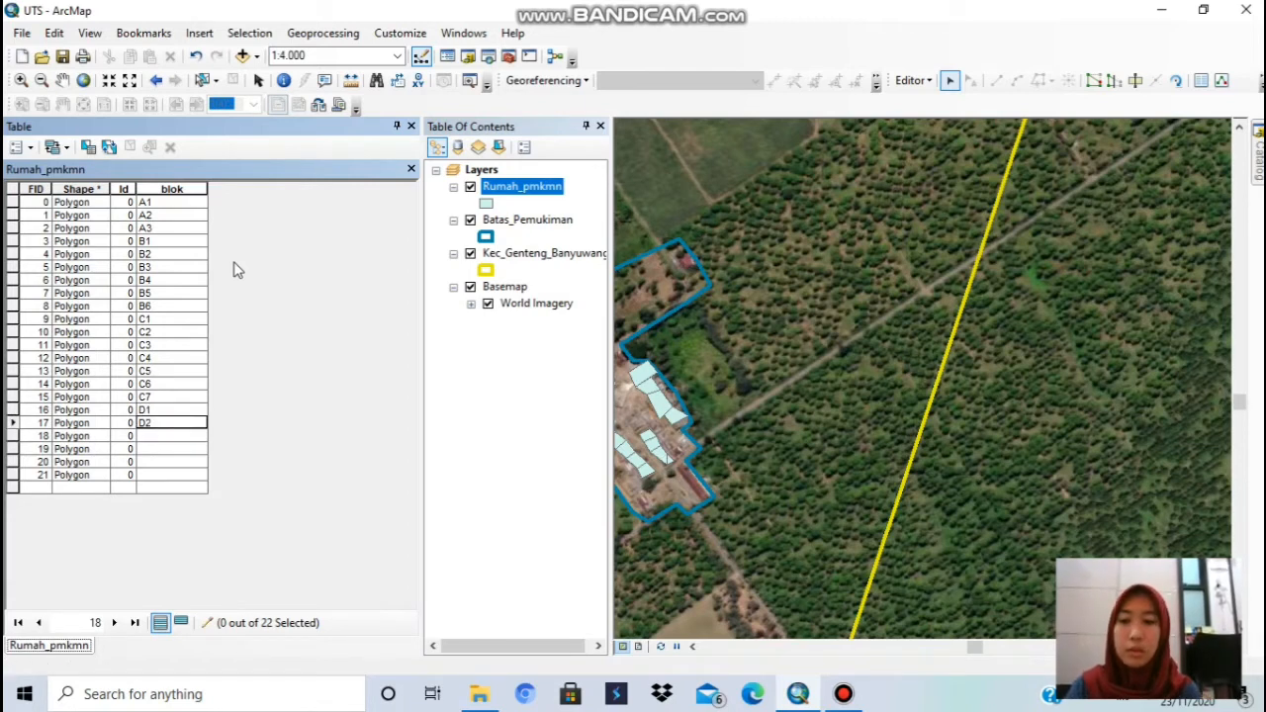
{"action": "key", "text": "Return"}
- Enter the blok values D3 and D4 for the records with FID 18 and 19
{"action": "type", "text": "D3"}
{"action": "key", "text": "Return"}
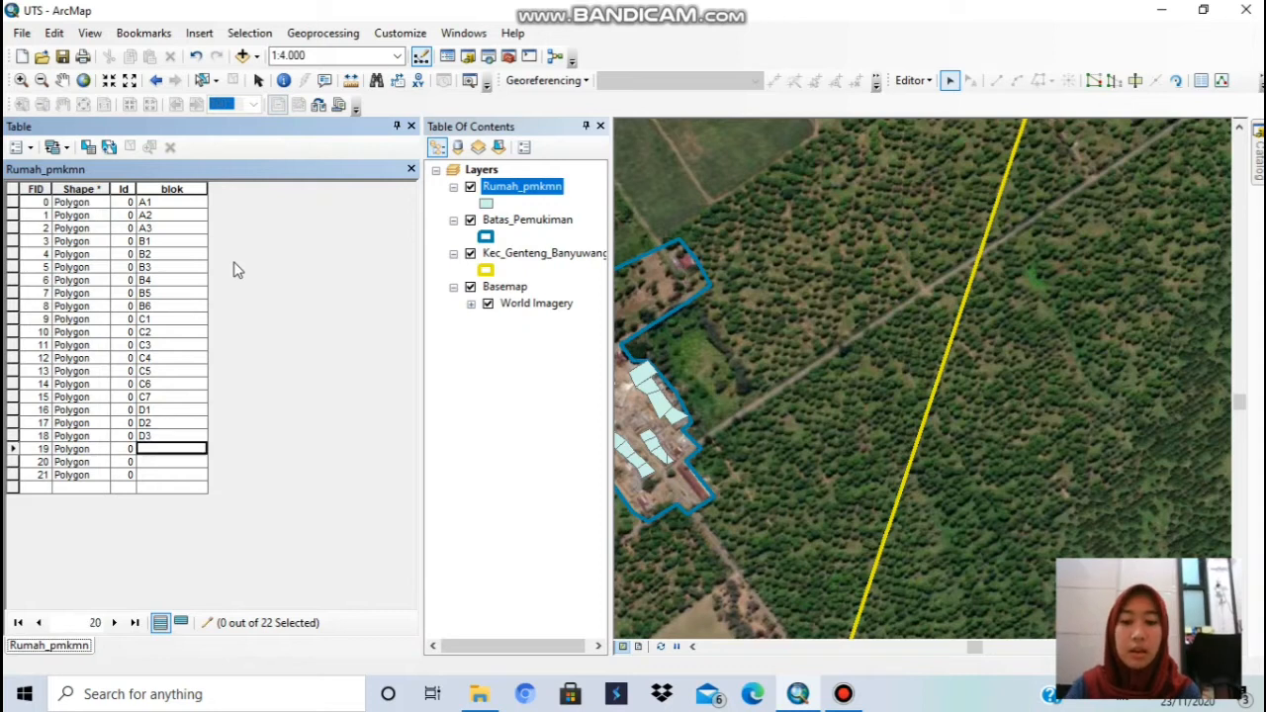
{"action": "type", "text": "D4"}
{"action": "key", "text": "Return"}
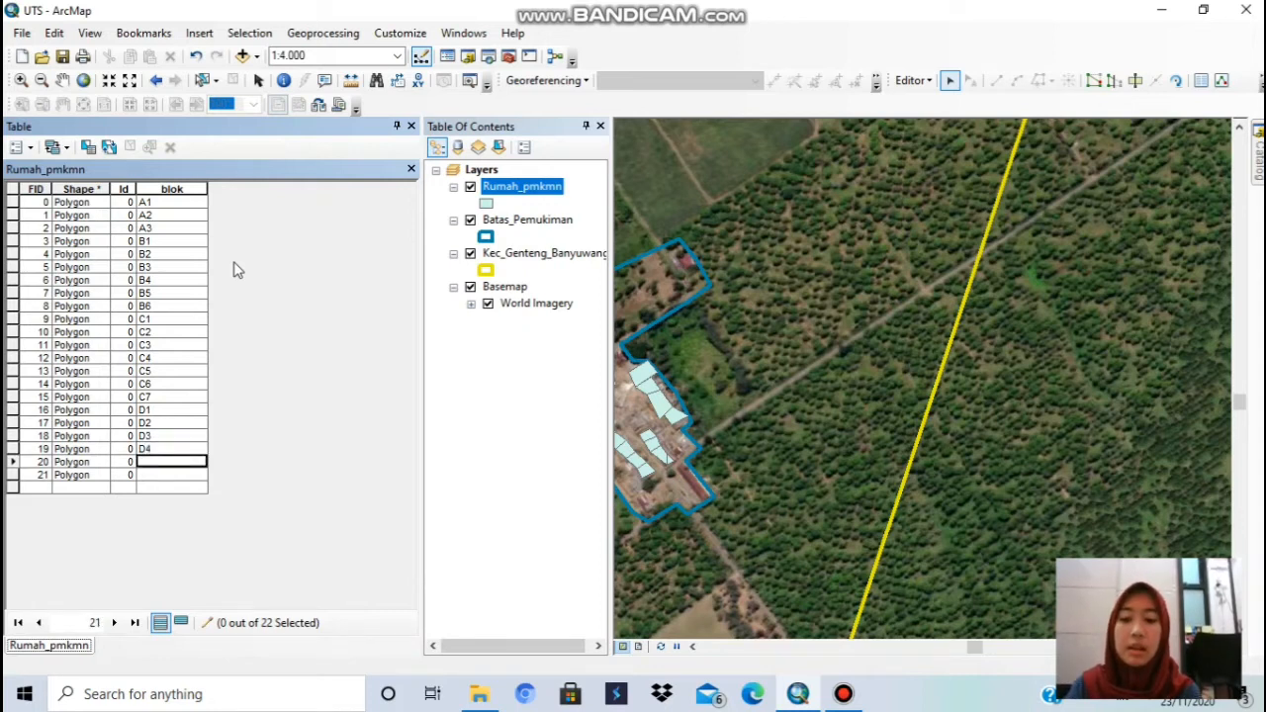
- Enter the blok values E1 and E2 for the records with FID 20 and 21
{"action": "type", "text": "E"}
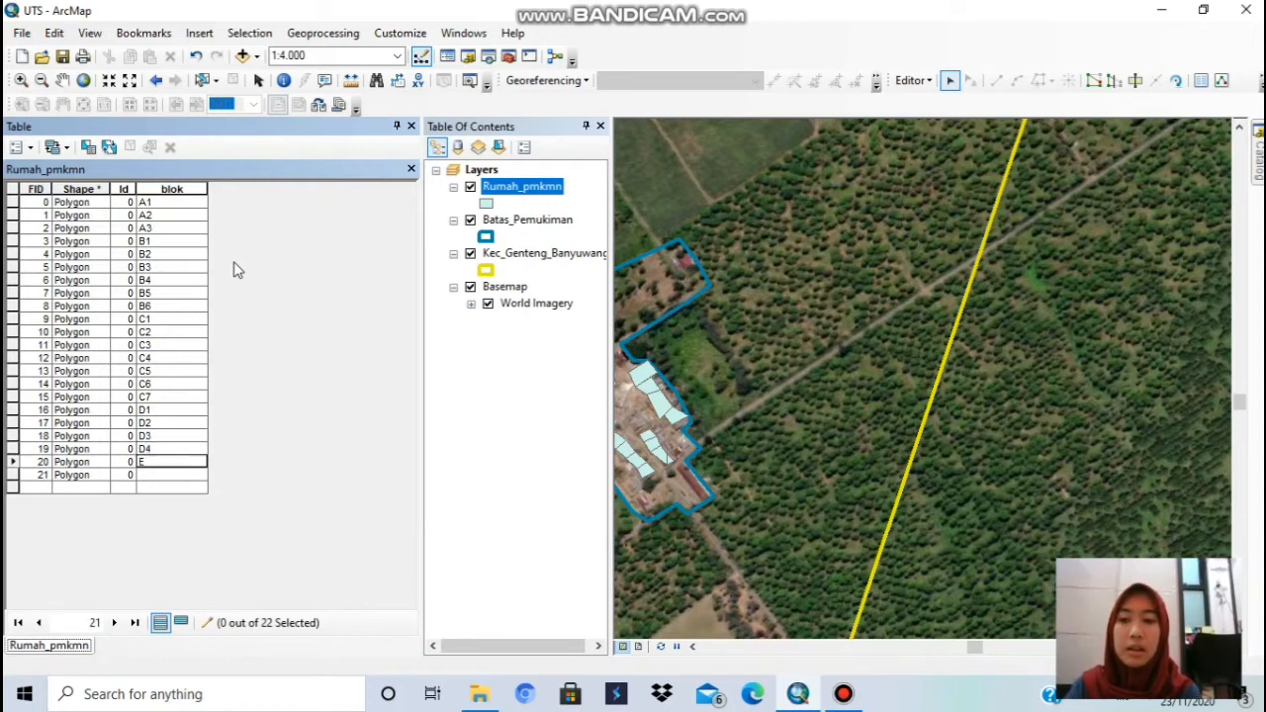
{"action": "type", "text": "1"}
{"action": "key", "text": "Return"}
{"action": "type", "text": "E"}
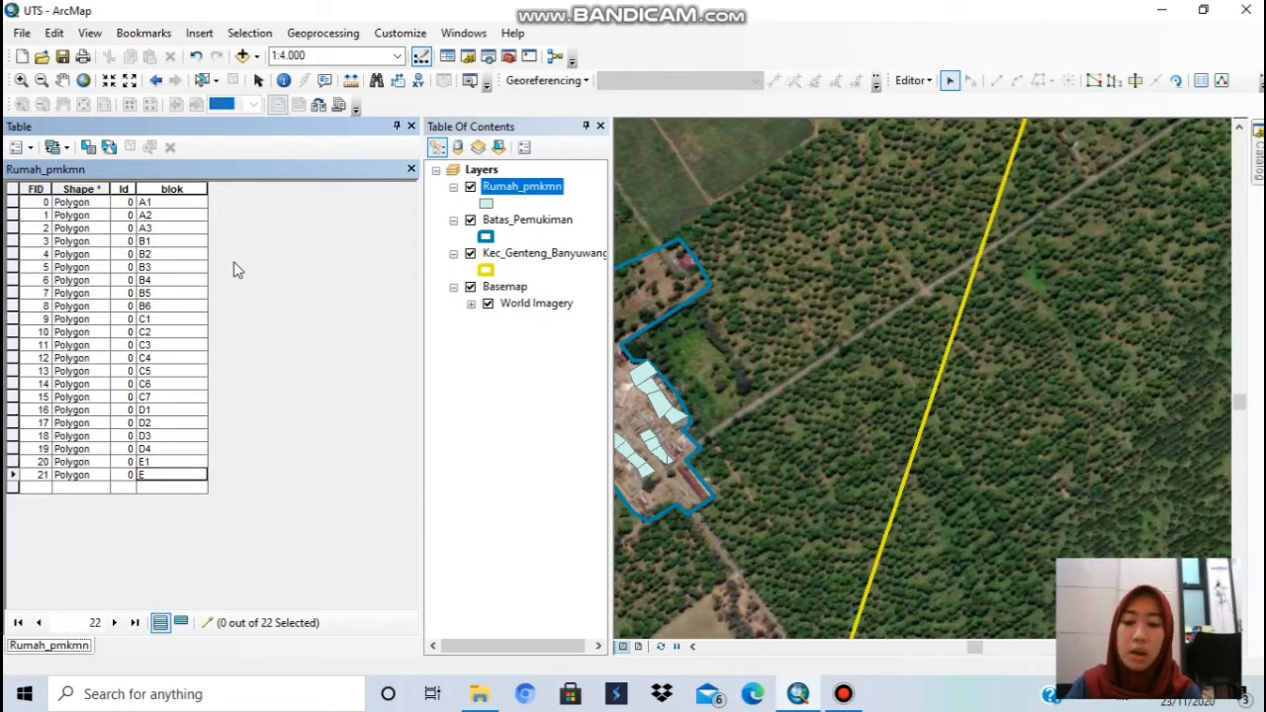
{"action": "type", "text": "E"}
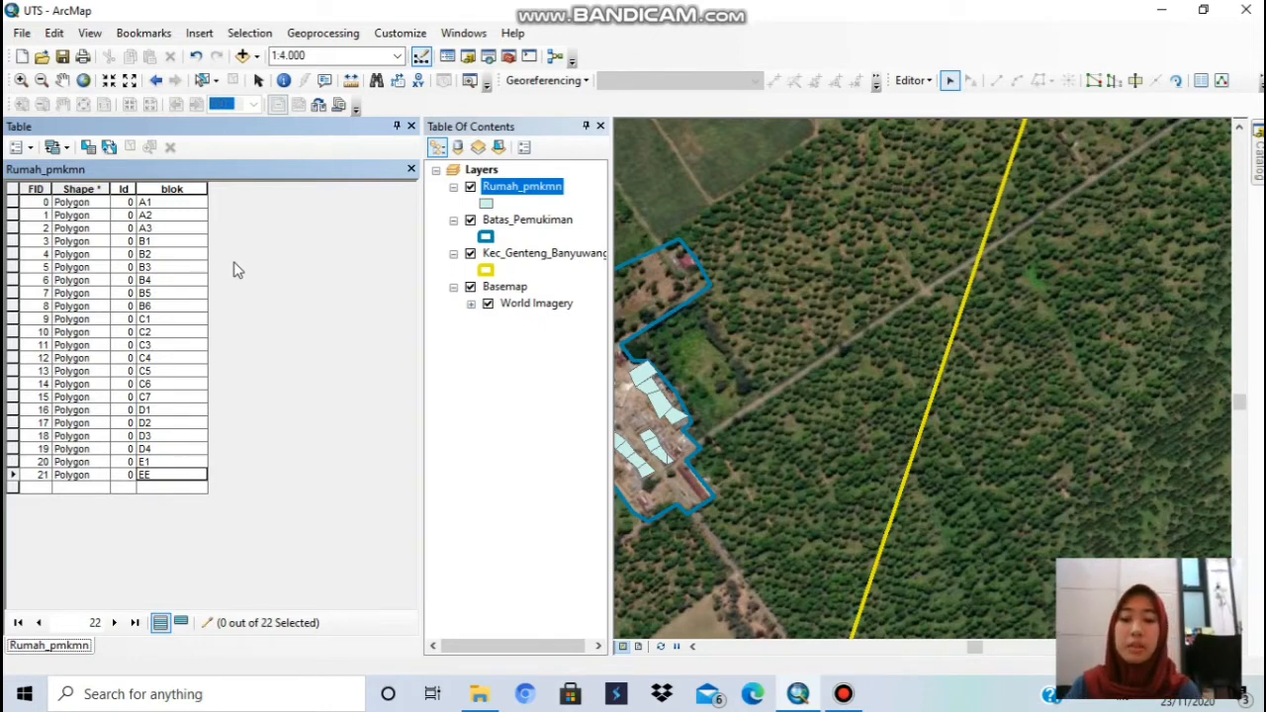
{"action": "key", "text": "BackSpace"}
{"action": "type", "text": "2"}
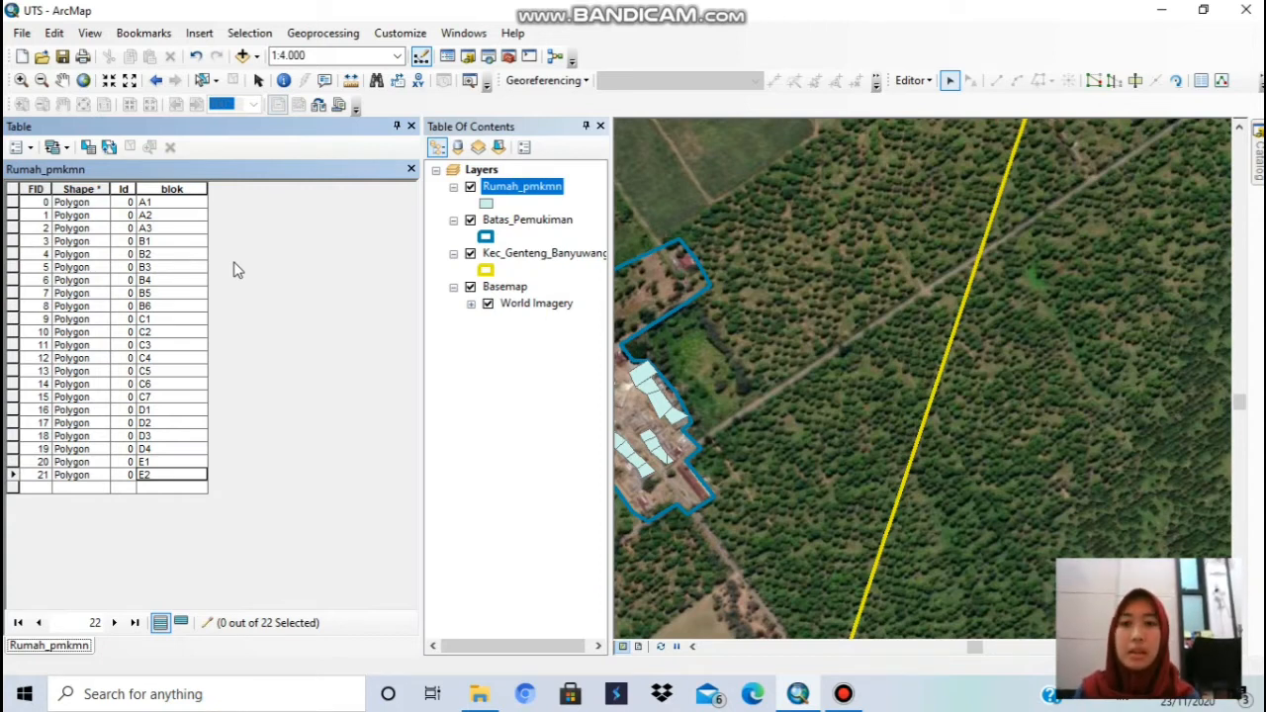
- Save the edits to the Rumah_pmkmn layer and end the editing session
{"action": "left_click", "coordinate": [918, 83]}
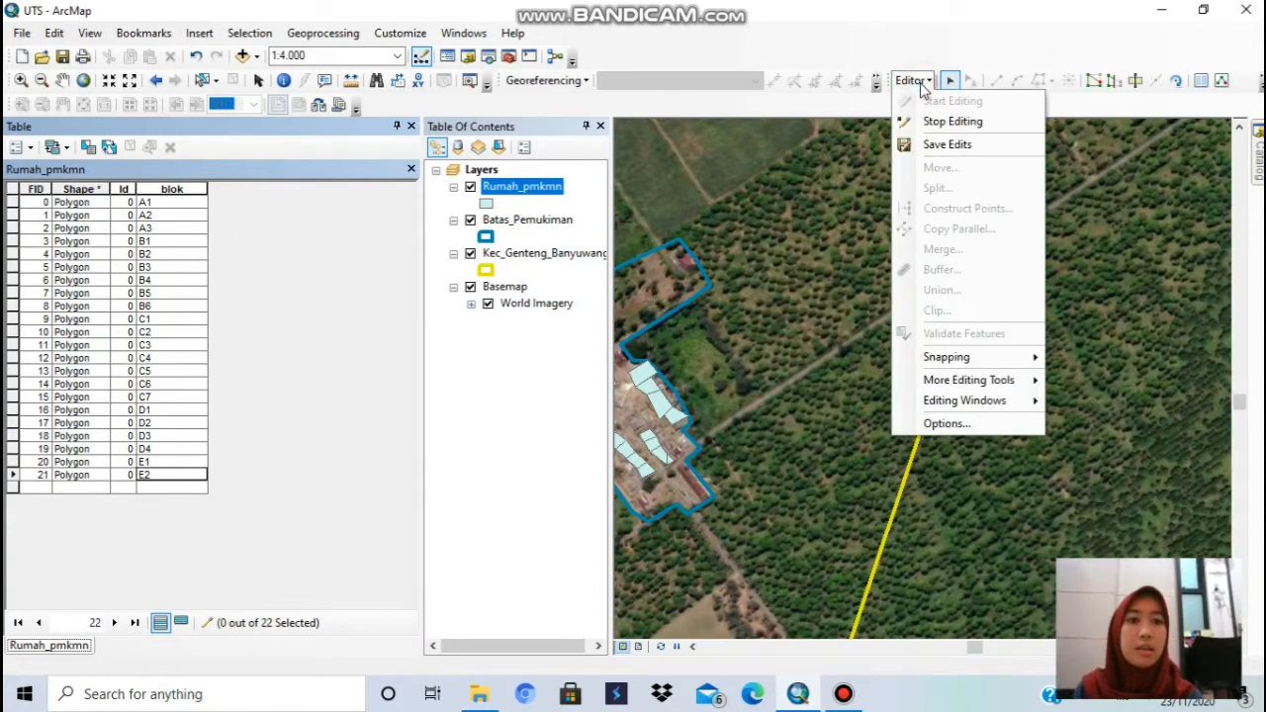
{"action": "left_click", "coordinate": [945, 144]}
{"action": "left_click", "coordinate": [912, 82]}
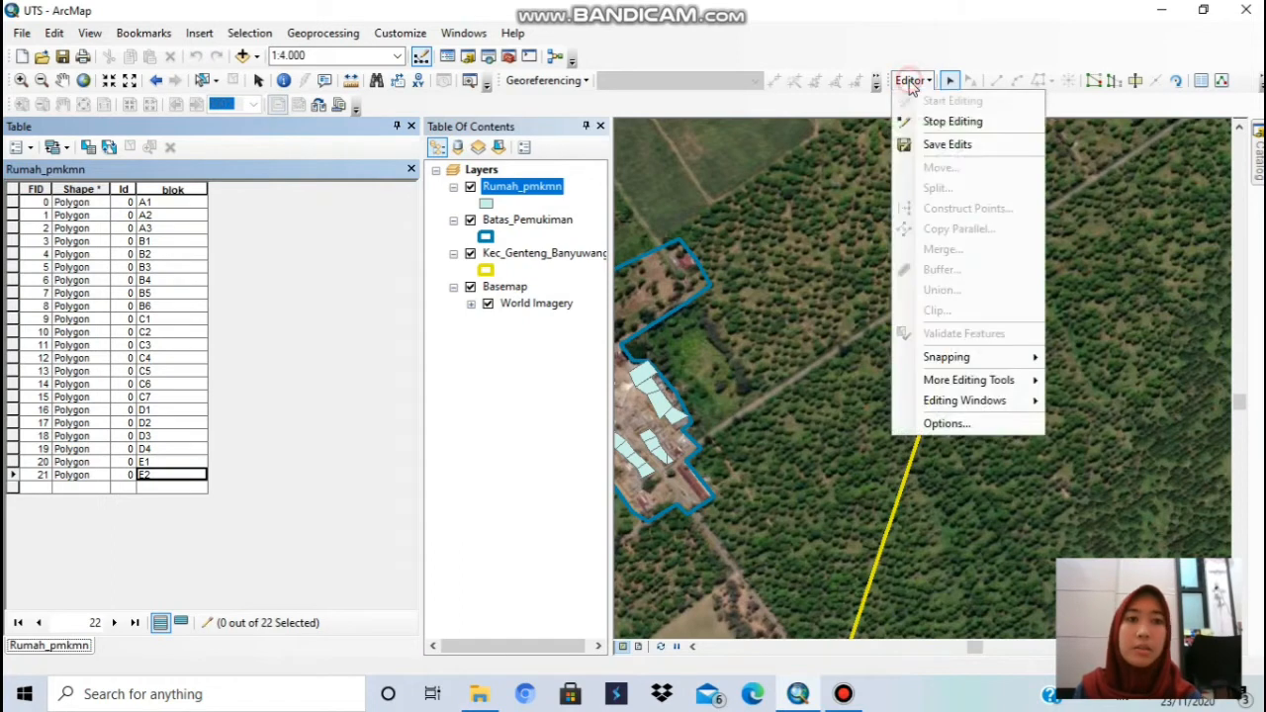
{"action": "left_click", "coordinate": [939, 122]}
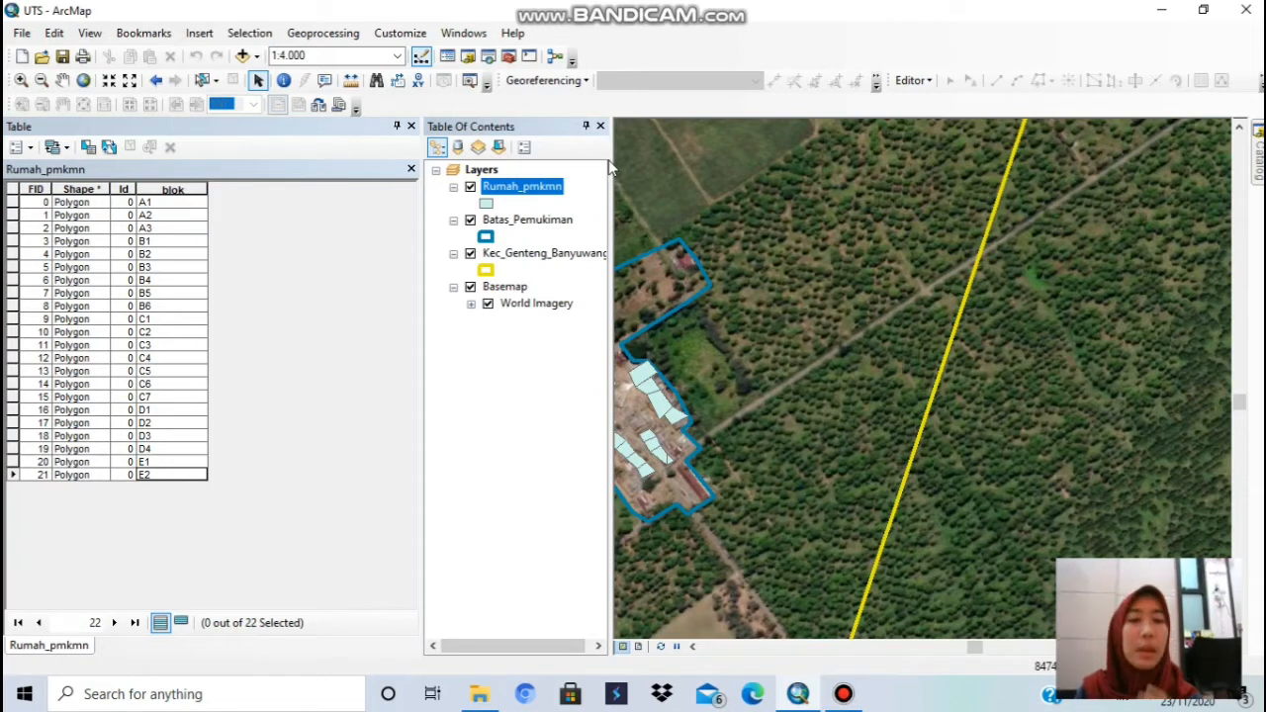
- Open Microsoft Excel 2010 with a blank workbook
{"action": "left_click", "coordinate": [217, 698]}
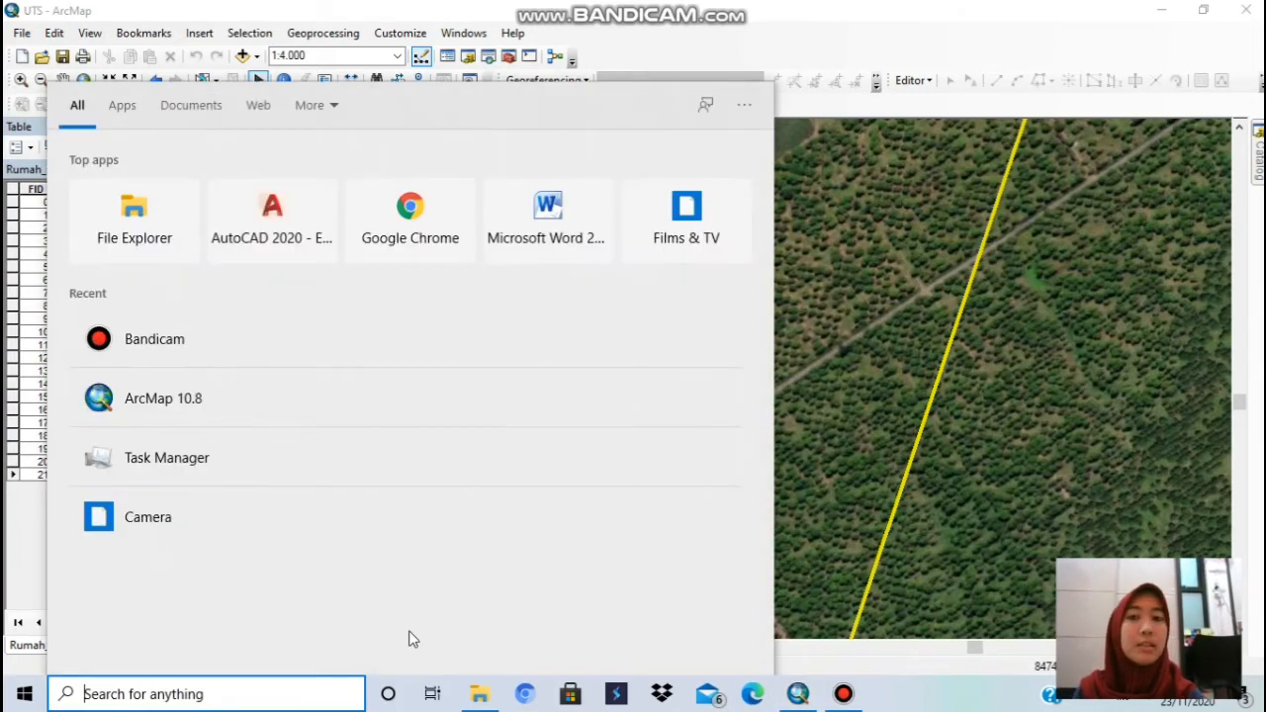
{"action": "type", "text": "exc"}
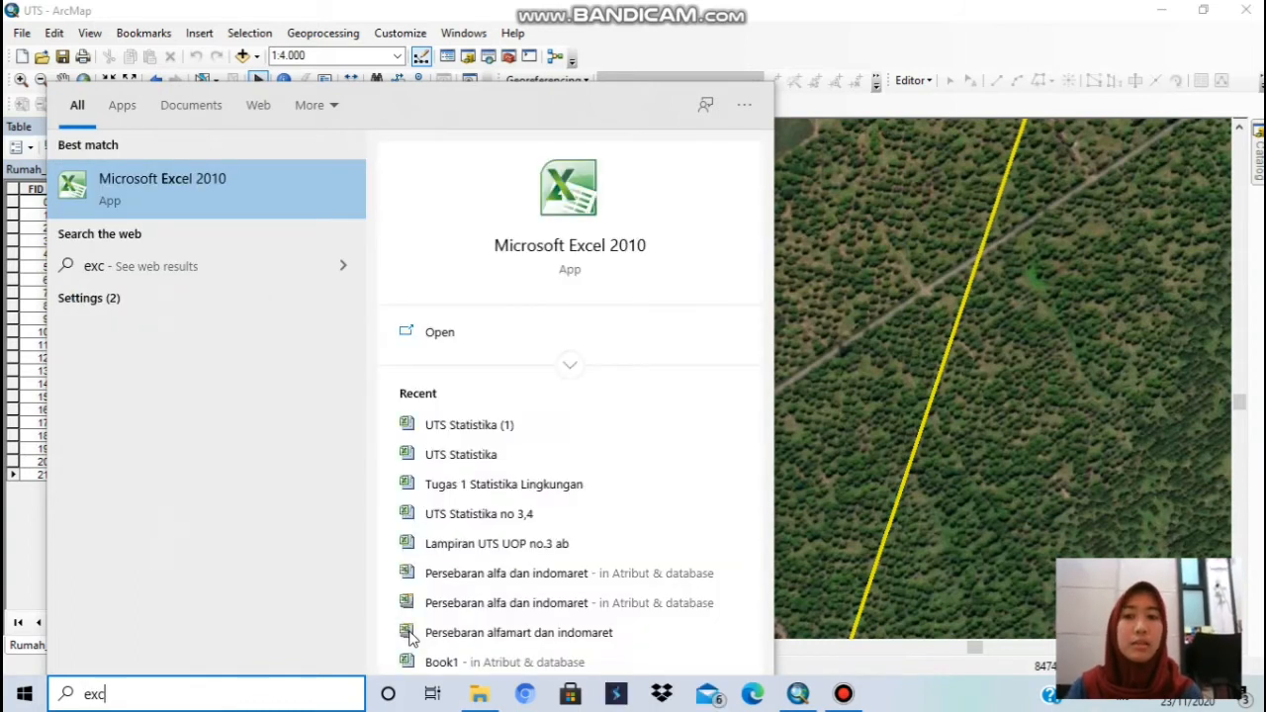
{"action": "key", "text": "Return"}
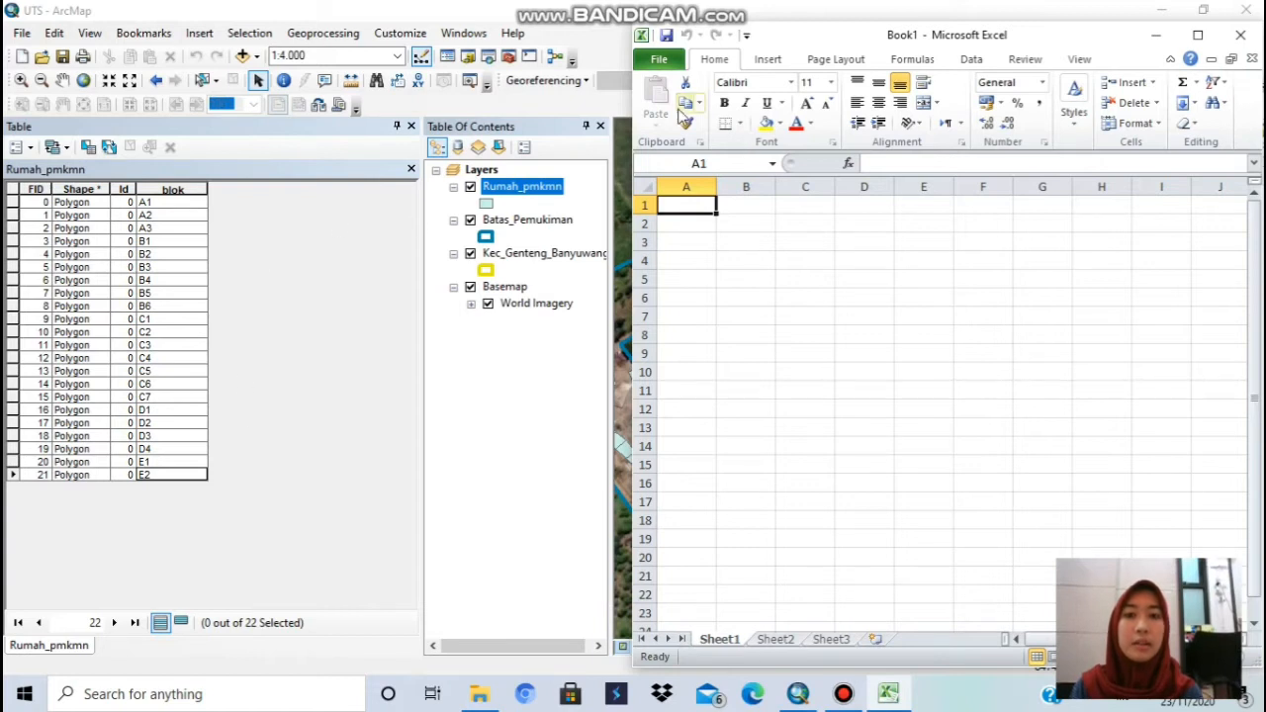
- Close the table of contents in ArcMap and bring the blank Excel workbook back beside the Rumah_pmkmn attribute table
{"action": "left_click", "coordinate": [599, 126]}
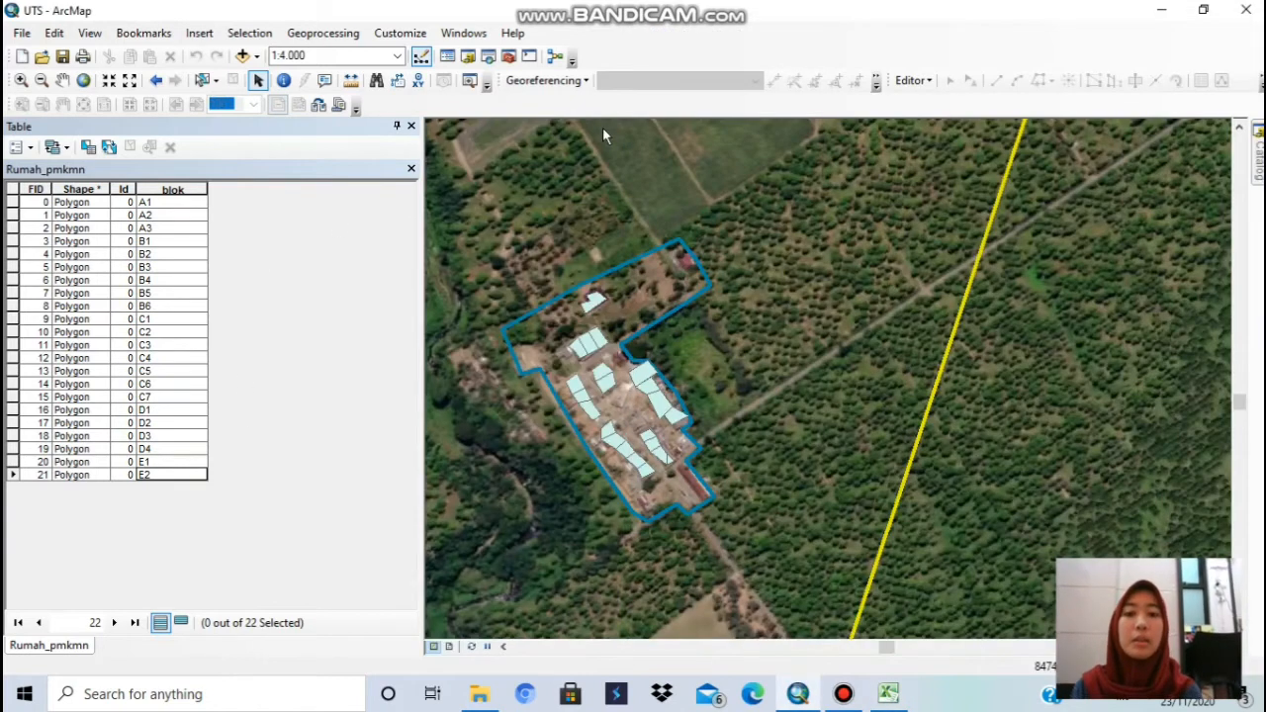
{"action": "left_click", "coordinate": [890, 694]}
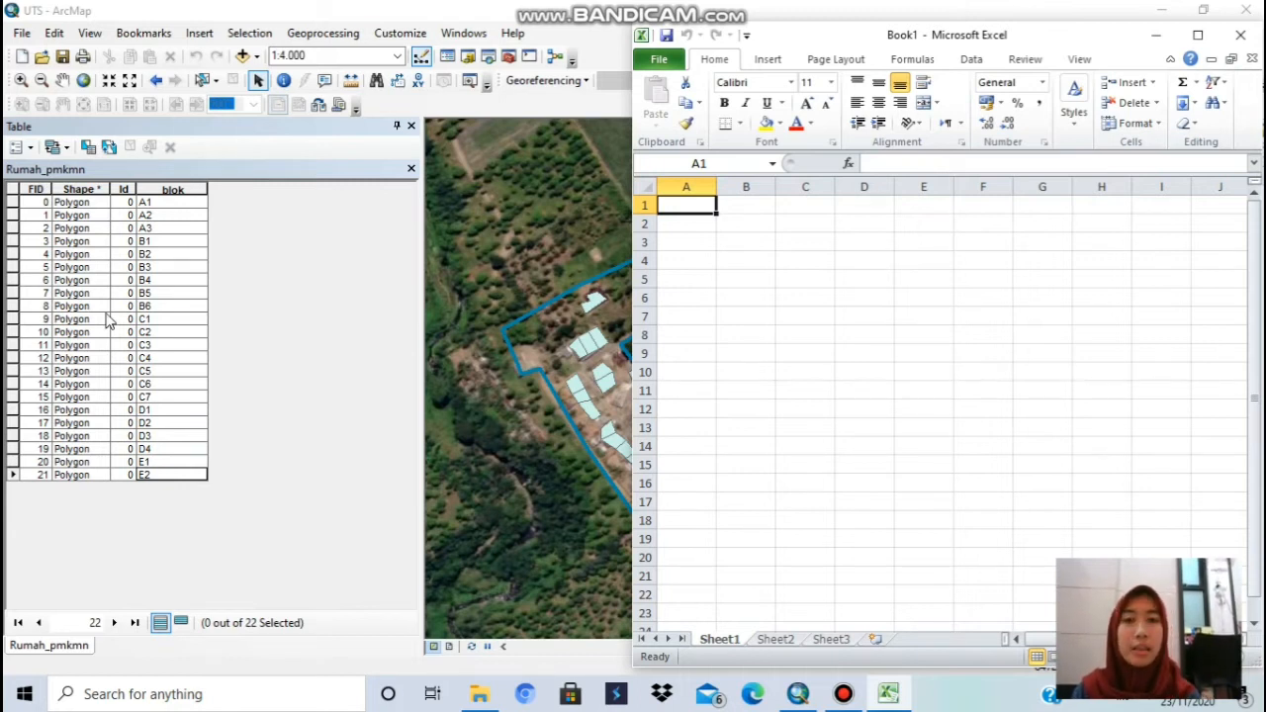
{"action": "left_click", "coordinate": [170, 204]}
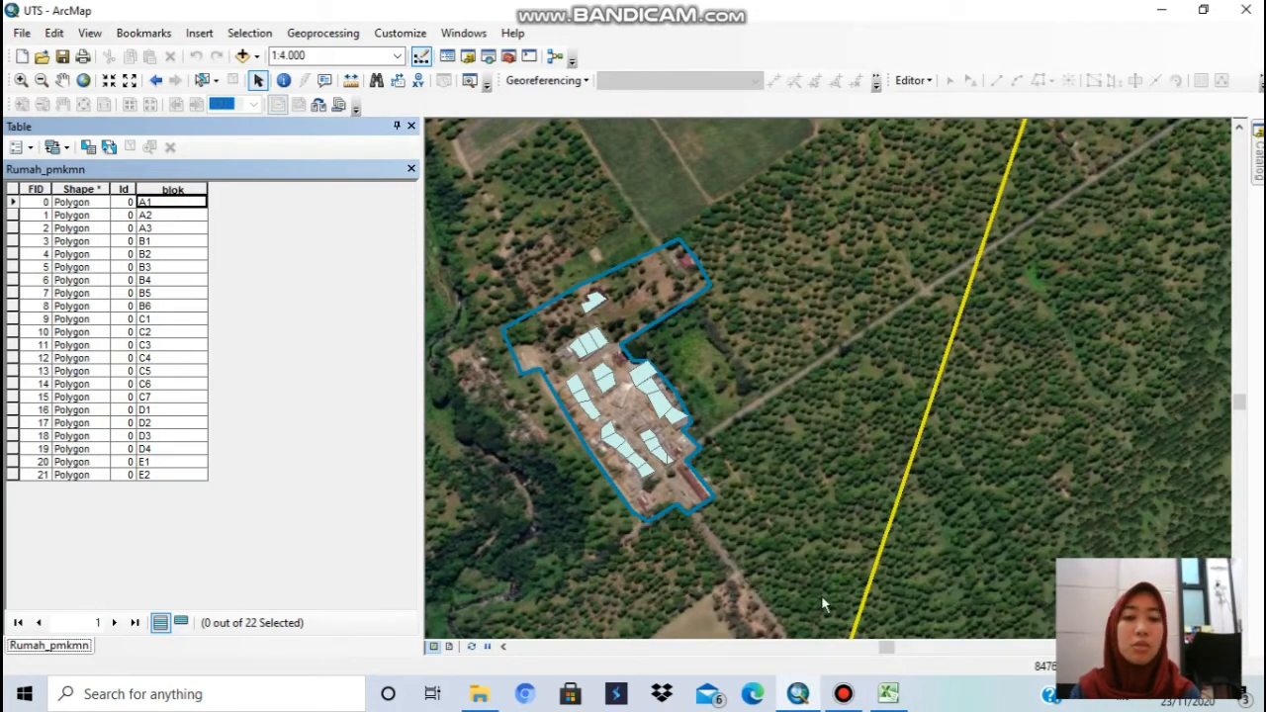
{"action": "left_click", "coordinate": [887, 694]}
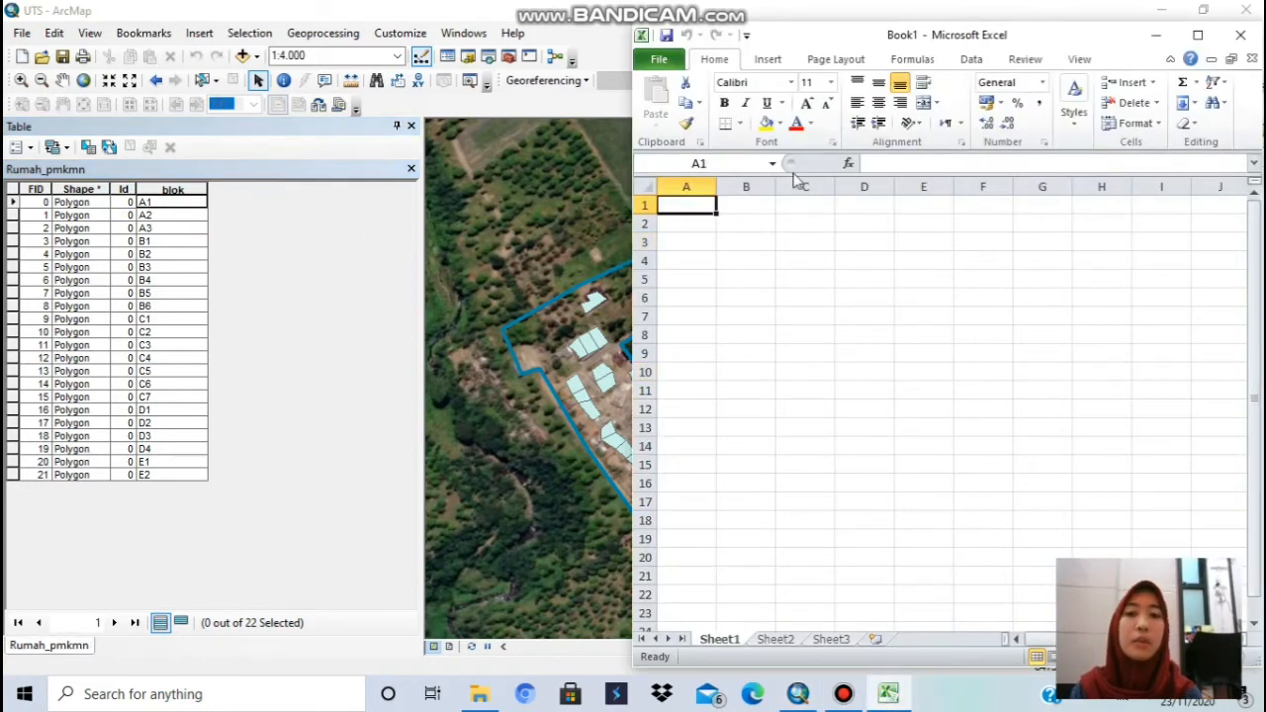
- Enter the header Blok in cell A1 and the block codes A1, A2 and A3 in cells A2 to A4
{"action": "type", "text": "Blok"}
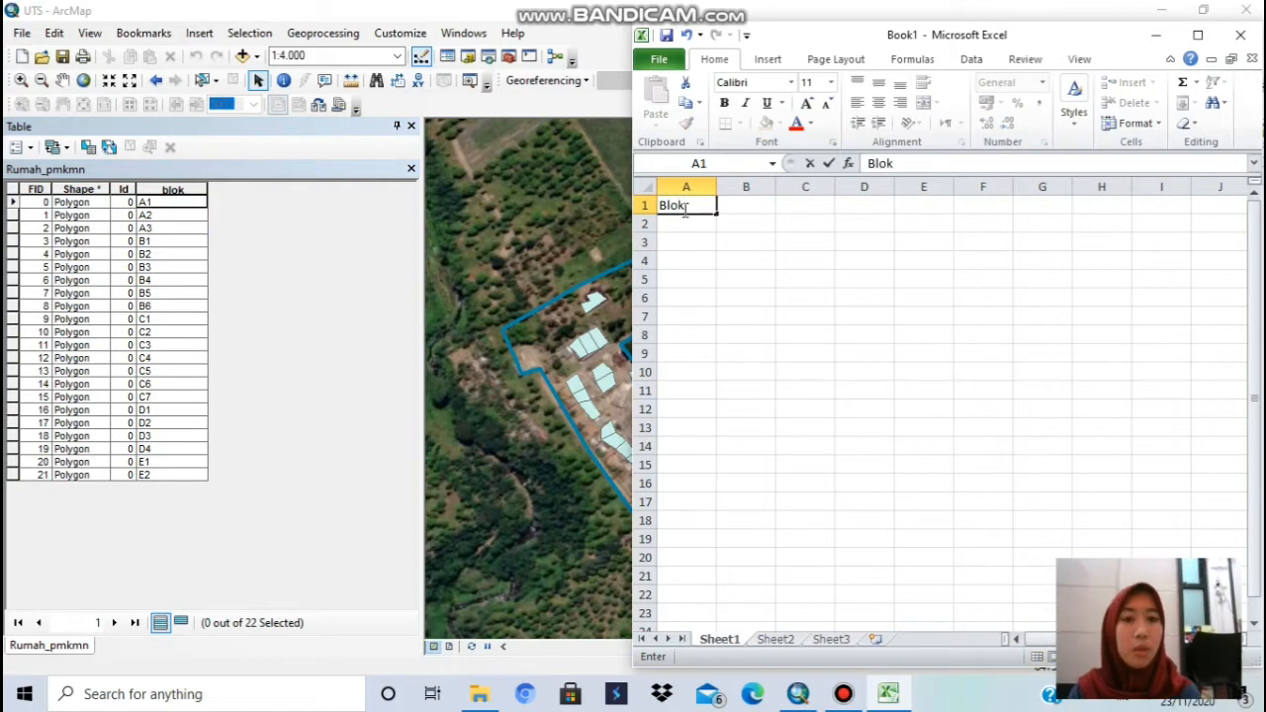
{"action": "key", "text": "Return"}
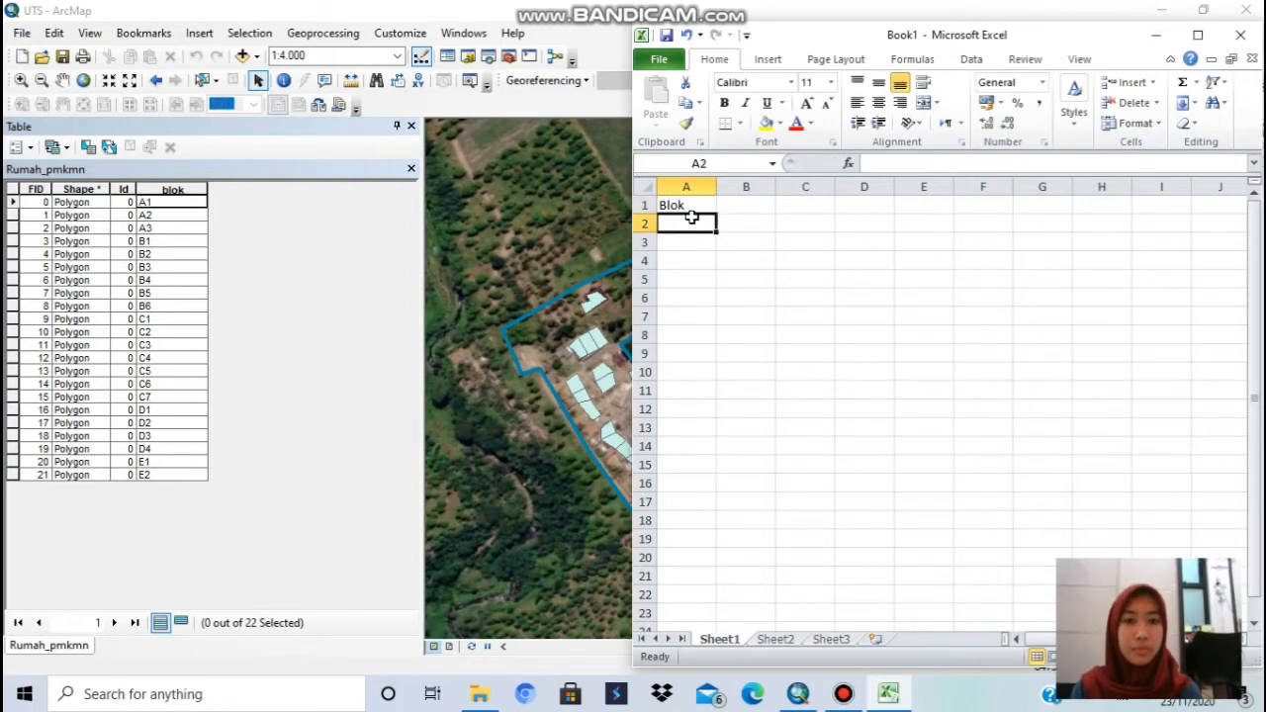
{"action": "type", "text": "A1"}
{"action": "key", "text": "Return"}
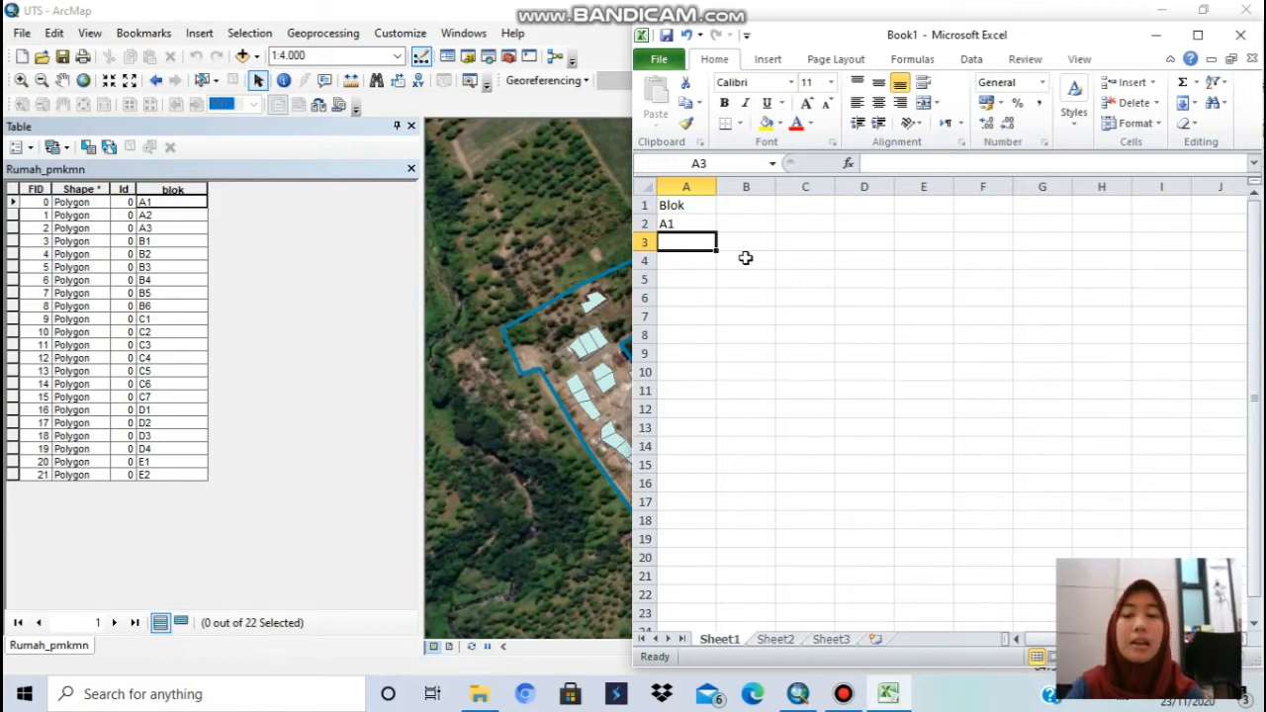
{"action": "key", "text": "Return"}
{"action": "key", "text": "Up"}
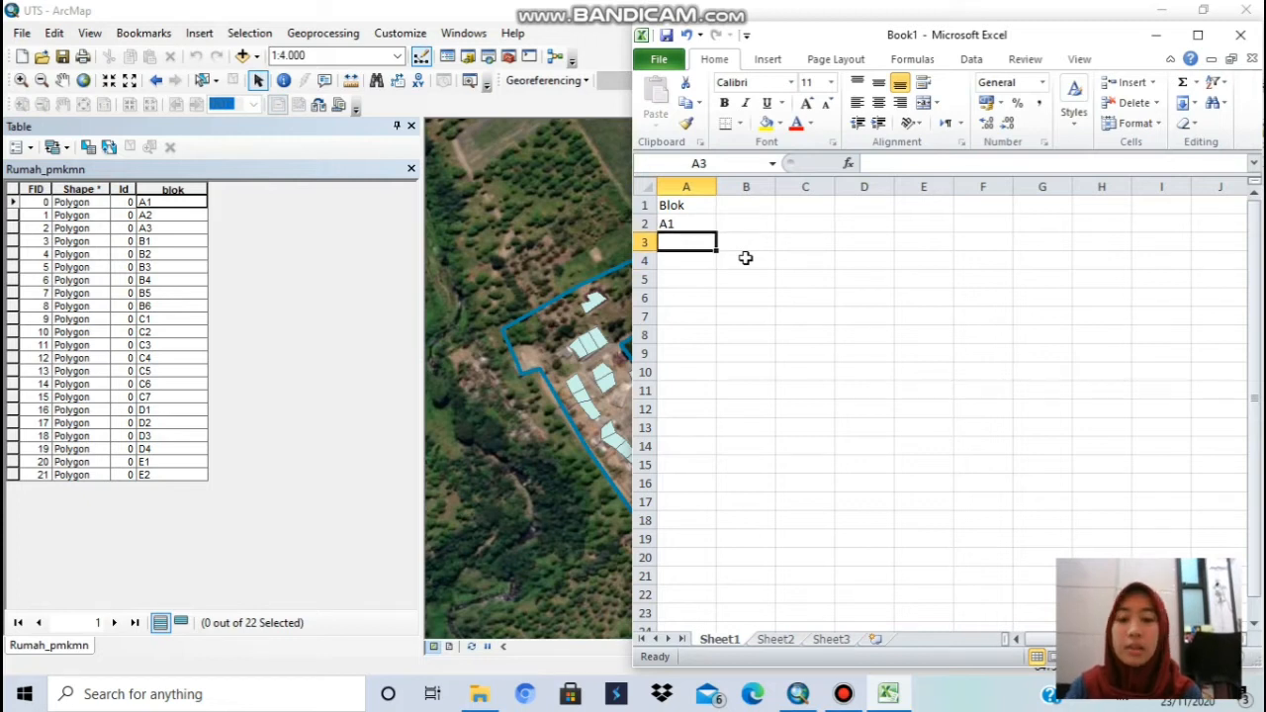
{"action": "type", "text": "A2"}
{"action": "key", "text": "Return"}
{"action": "type", "text": "A3"}
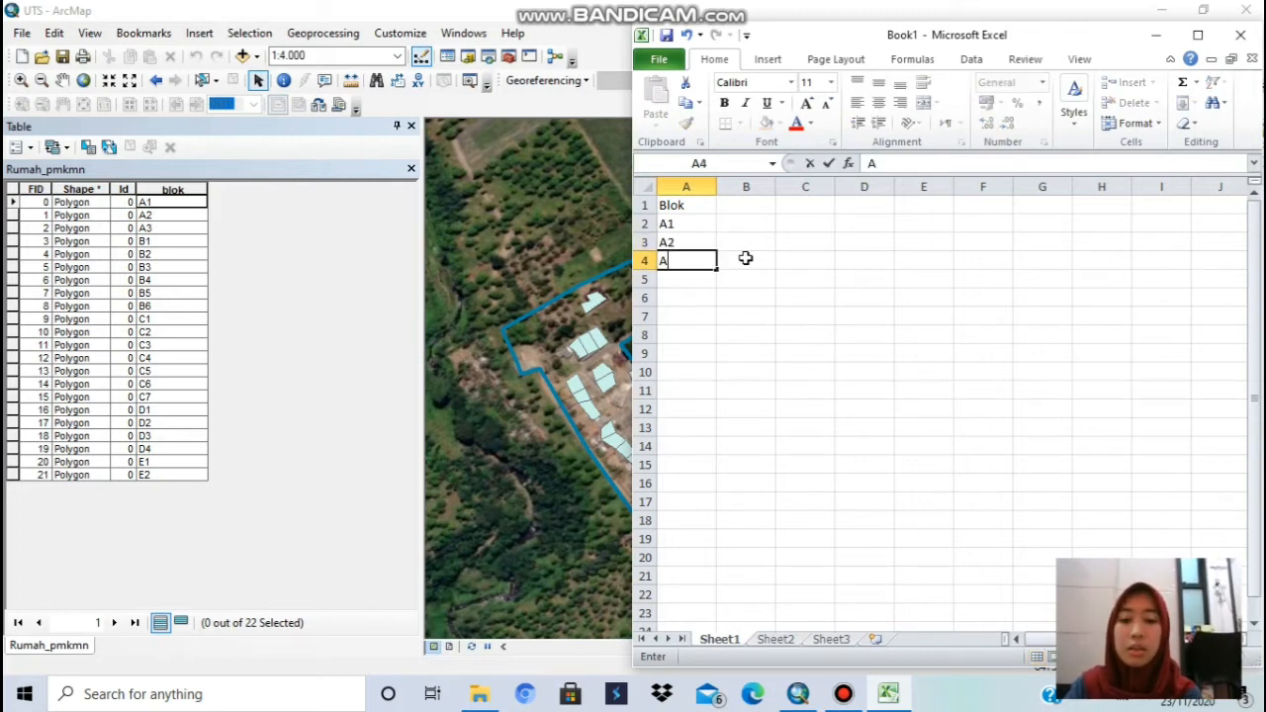
{"action": "key", "text": "Return"}
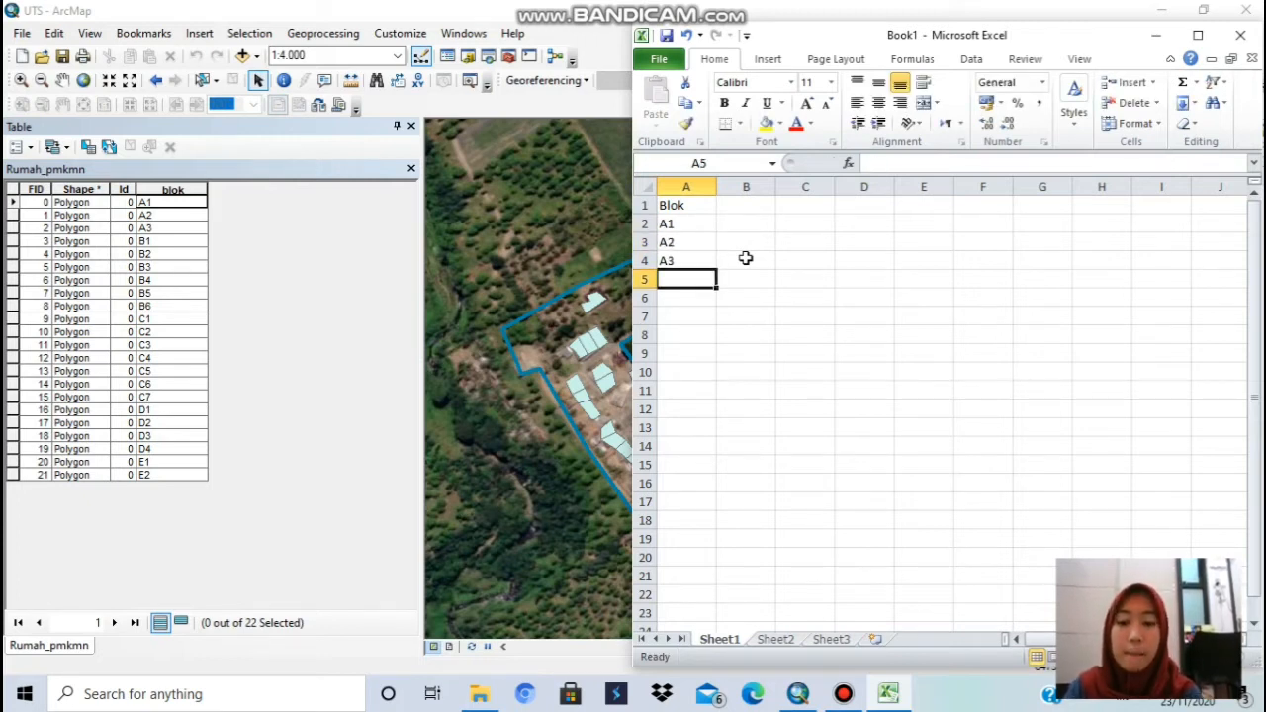
- Enter the block codes B1, B2 and B3 in cells A5 to A7
{"action": "type", "text": "V"}
{"action": "key", "text": "BackSpace"}
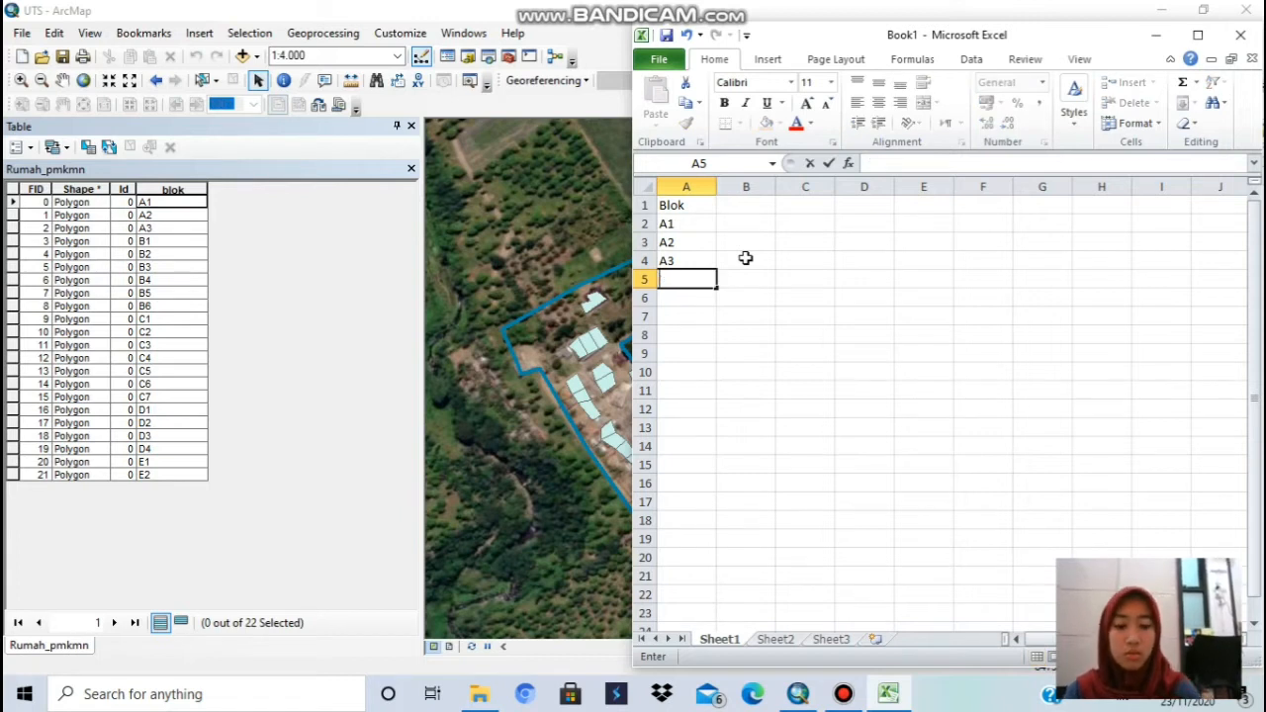
{"action": "type", "text": "B1"}
{"action": "key", "text": "Return"}
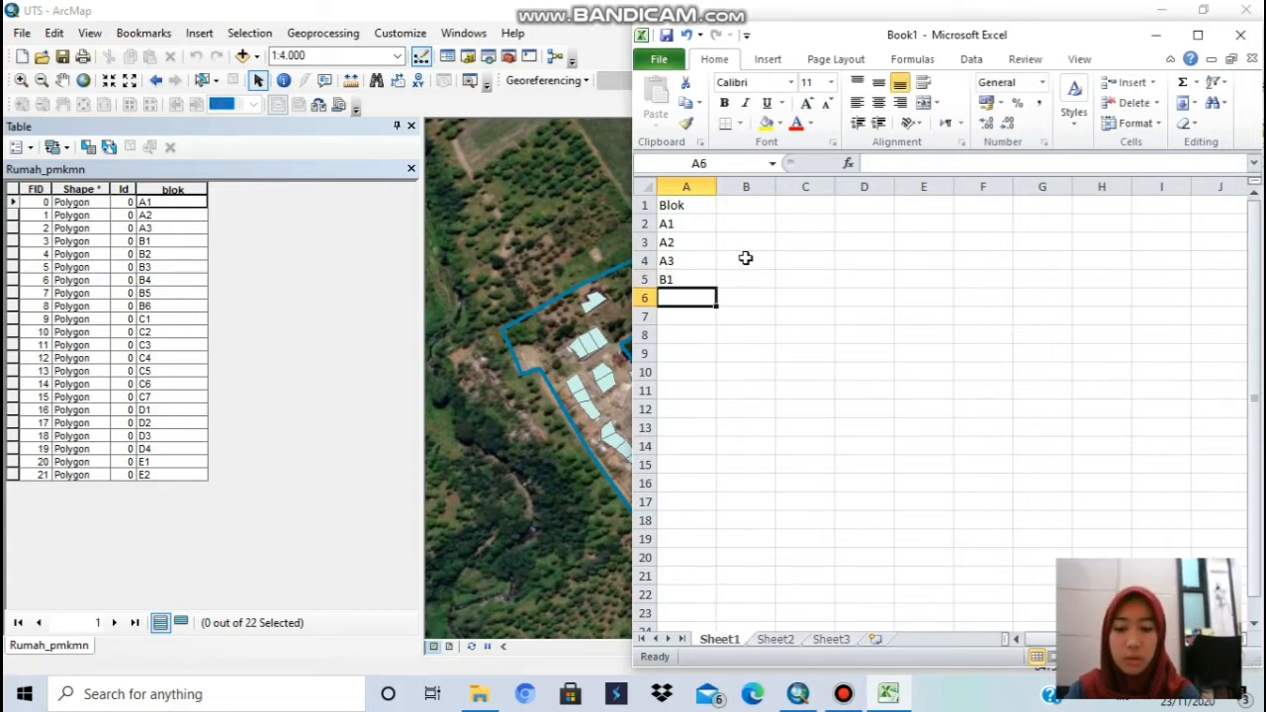
{"action": "type", "text": "B2"}
{"action": "key", "text": "Return"}
{"action": "type", "text": "B3"}
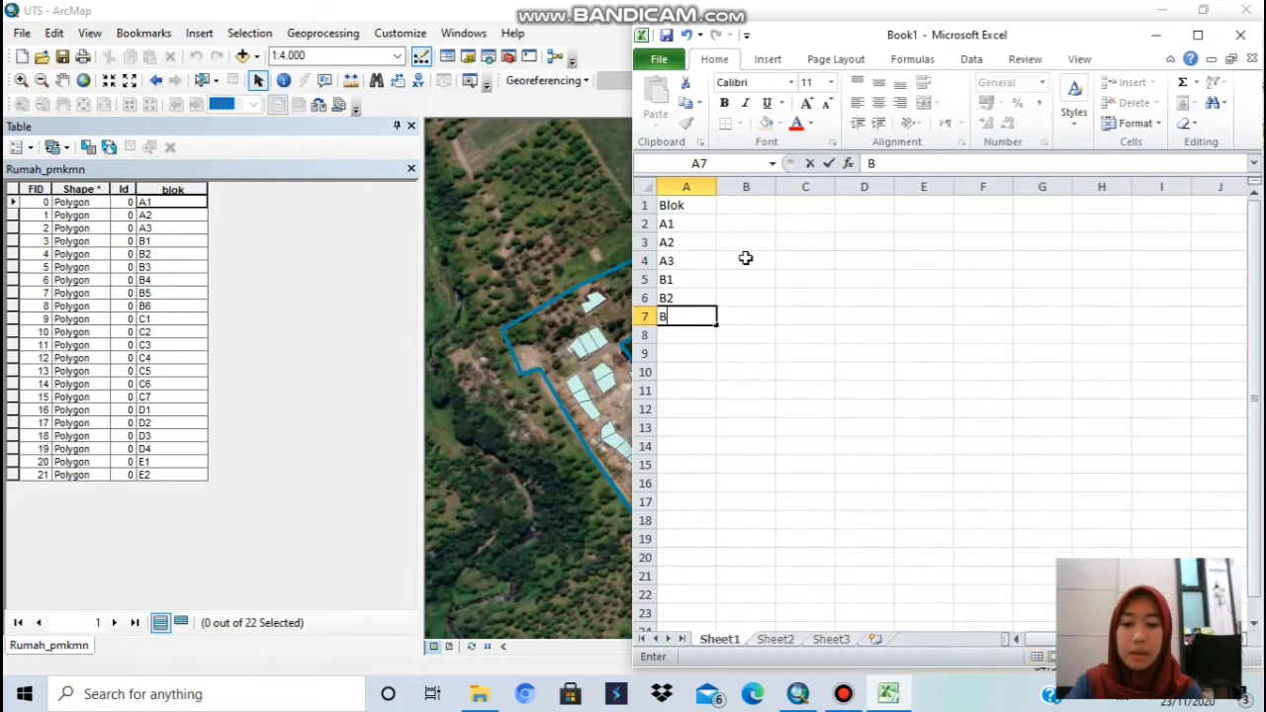
{"action": "key", "text": "Return"}
- Enter the block codes B5, B5 and B6 in cells A8 to A10
{"action": "type", "text": "B5"}
{"action": "key", "text": "Return"}
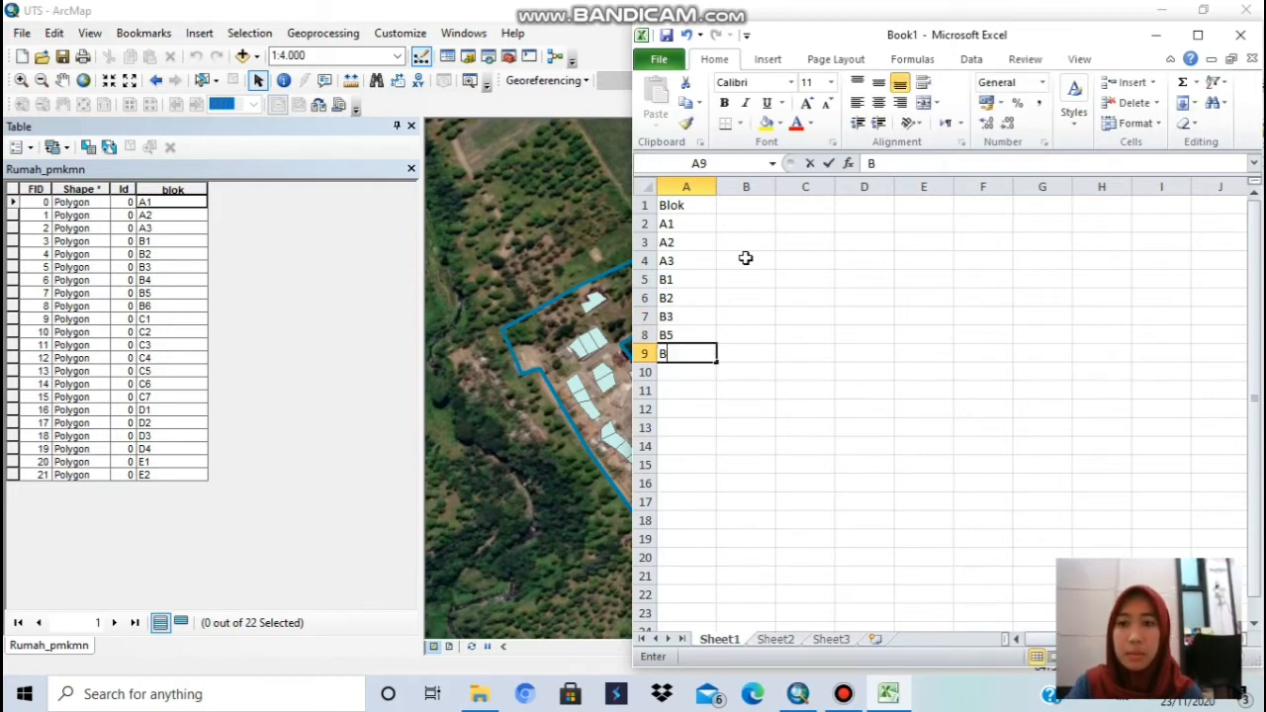
{"action": "type", "text": "B5"}
{"action": "key", "text": "Return"}
{"action": "type", "text": "B6"}
{"action": "key", "text": "Return"}
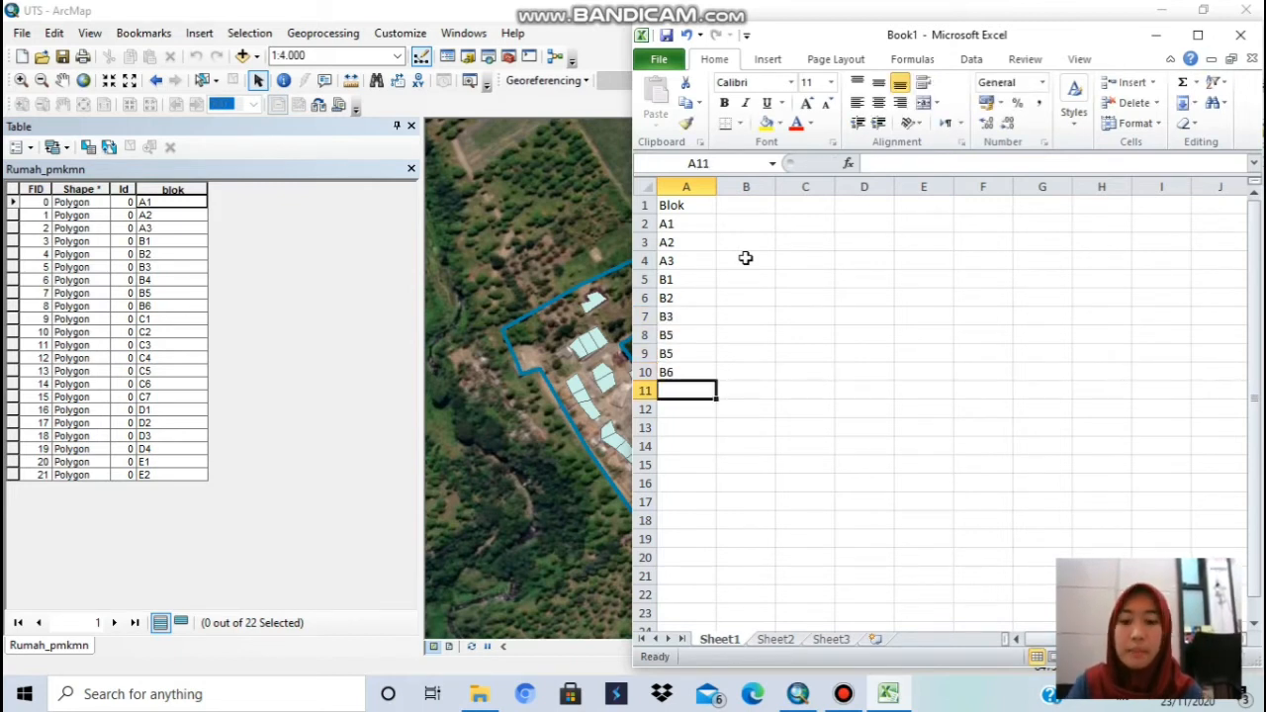
- Enter the block codes C1, C2, C3 and C4 in cells A11 to A14
{"action": "type", "text": "C1"}
{"action": "key", "text": "Return"}
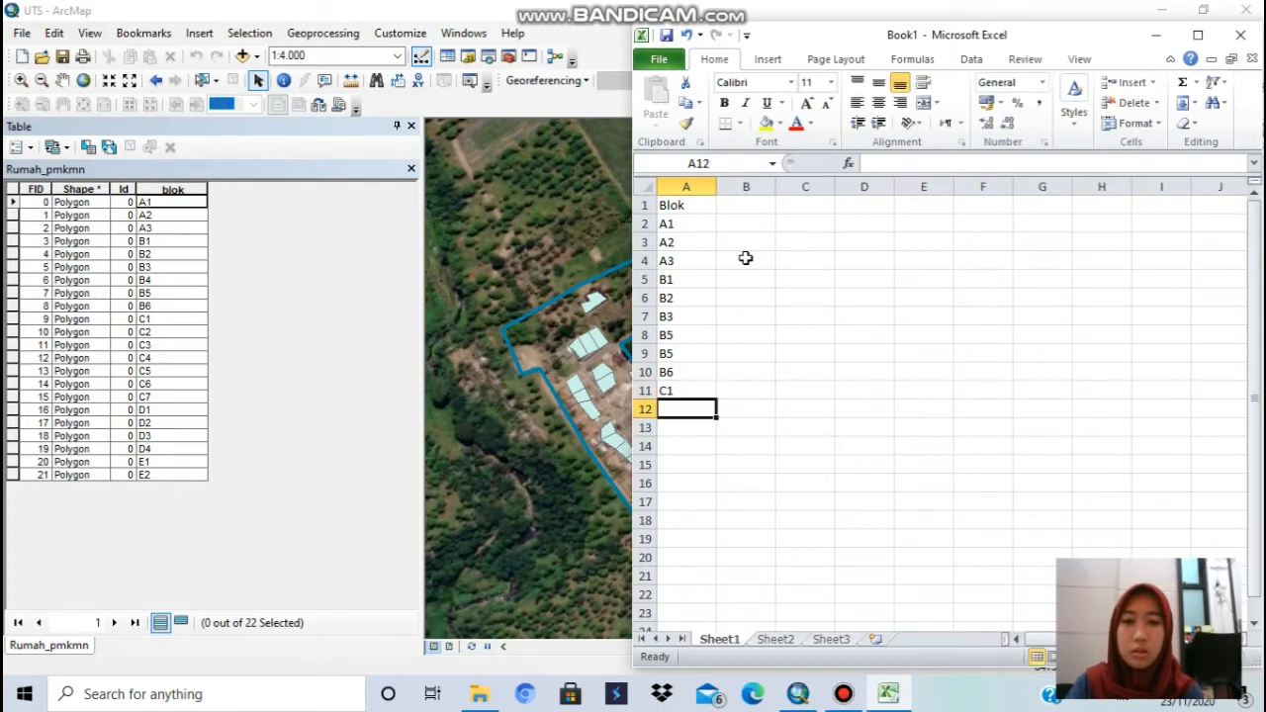
{"action": "type", "text": "C2"}
{"action": "key", "text": "Return"}
{"action": "type", "text": "C"}
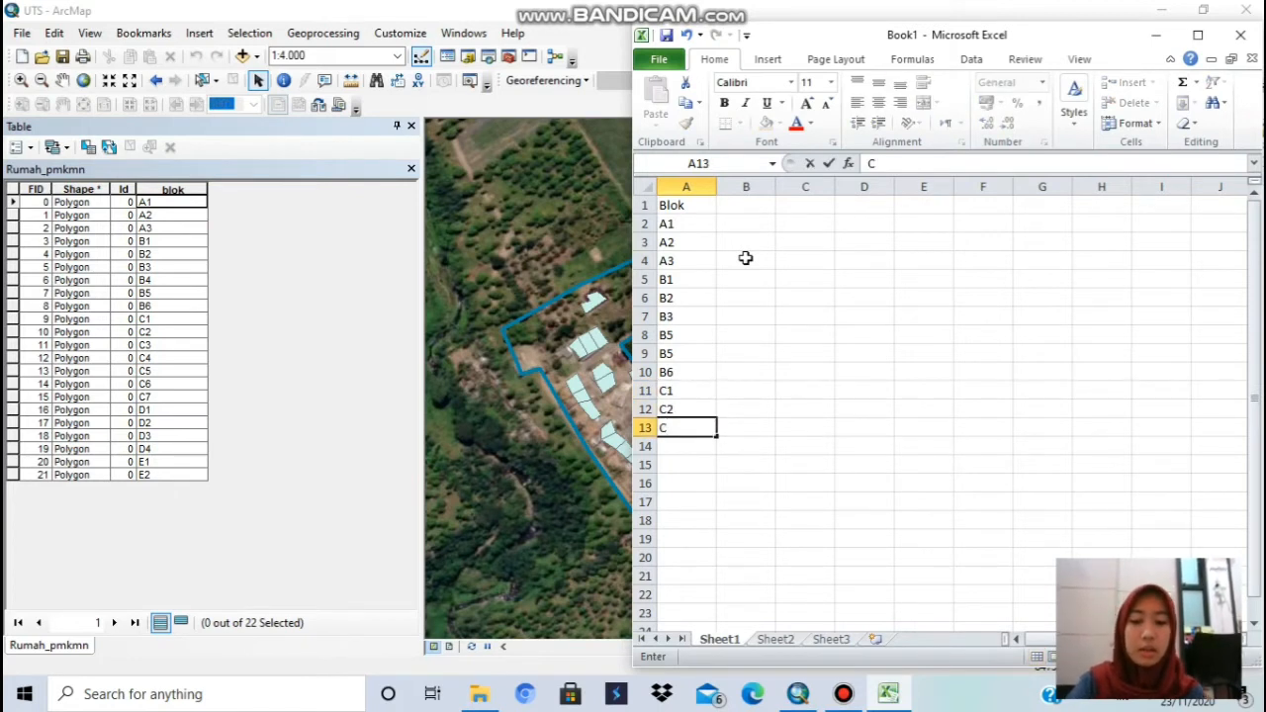
{"action": "type", "text": "3"}
{"action": "key", "text": "Return"}
{"action": "type", "text": "C4"}
{"action": "key", "text": "Return"}
- Enter the block codes C5, C6 and C7 in cells A15 to A17
{"action": "type", "text": "C"}
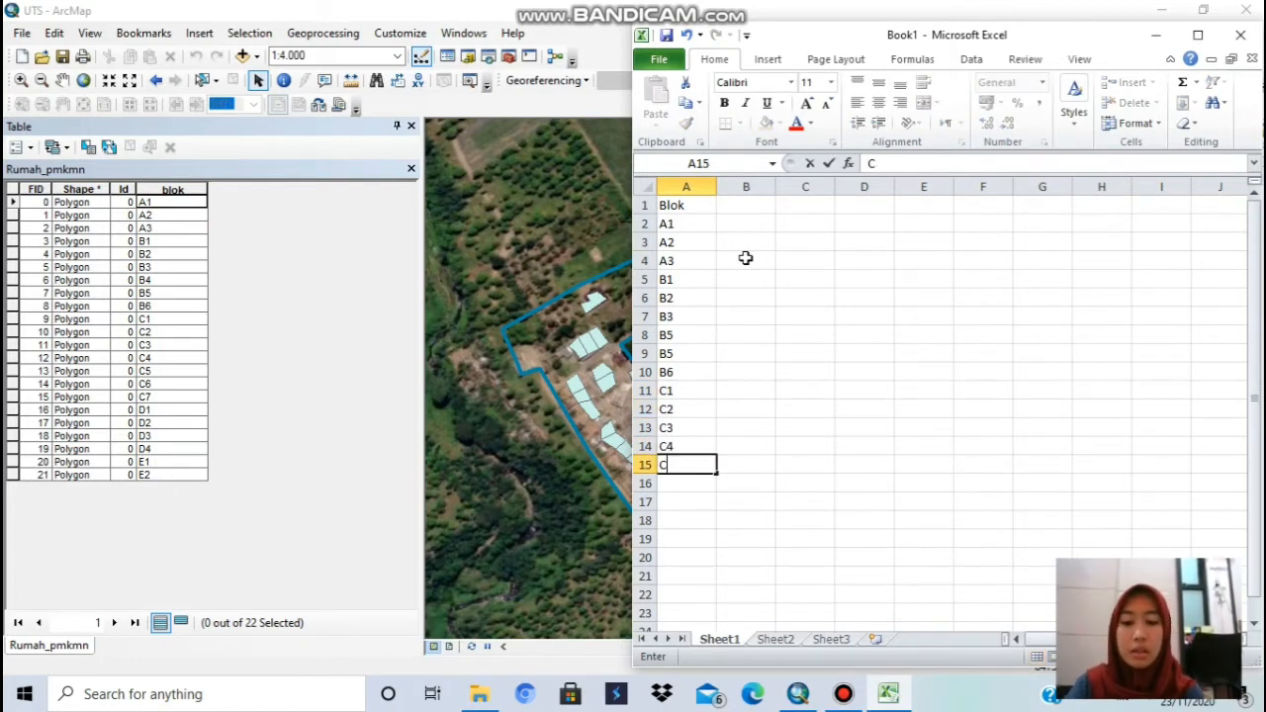
{"action": "type", "text": "6"}
{"action": "key", "text": "BackSpace"}
{"action": "type", "text": "5"}
{"action": "key", "text": "Return"}
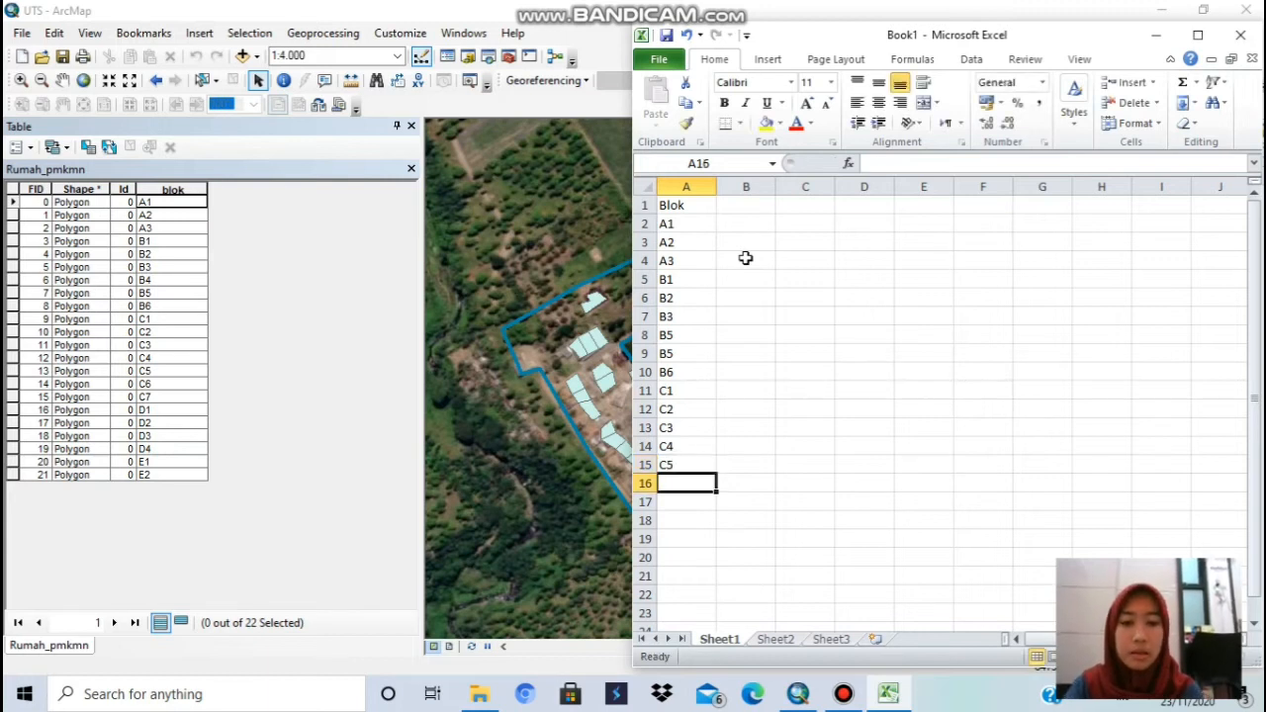
{"action": "type", "text": "C6"}
{"action": "key", "text": "Return"}
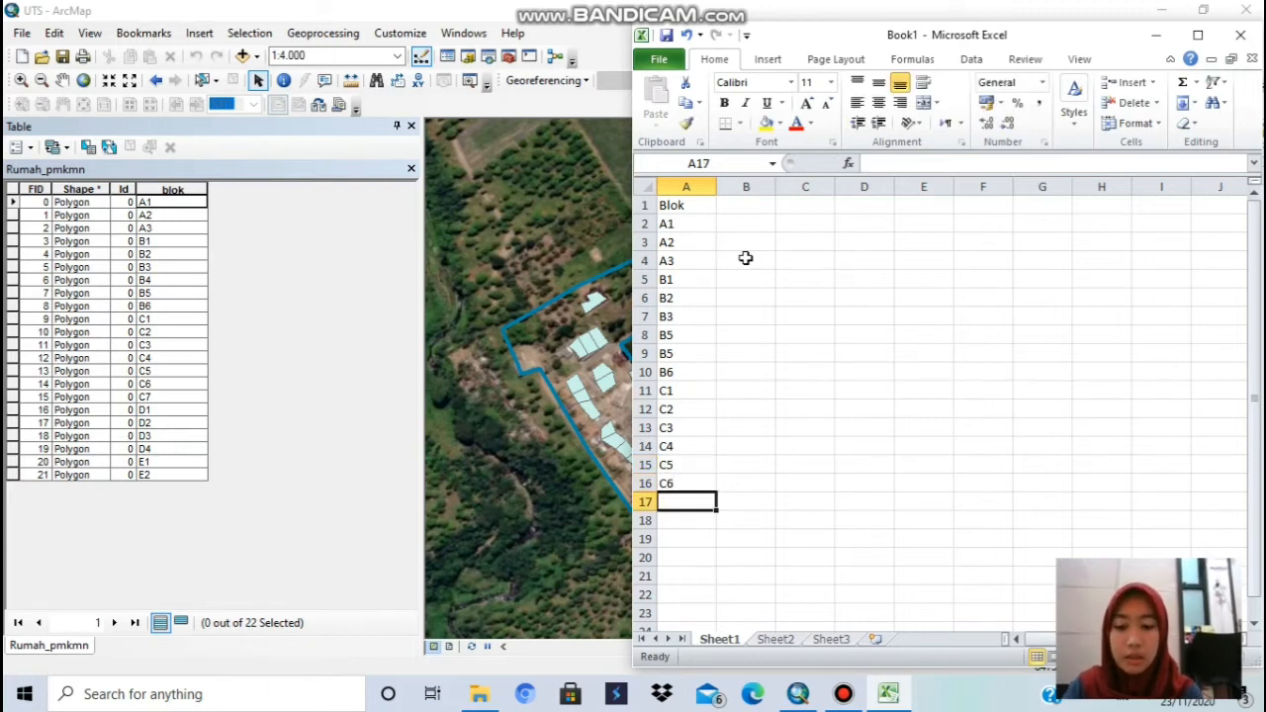
{"action": "type", "text": "C7"}
{"action": "key", "text": "Return"}
- Enter the block codes D1, D2, D3 and D4 in cells A18 to A21
{"action": "type", "text": "D1"}
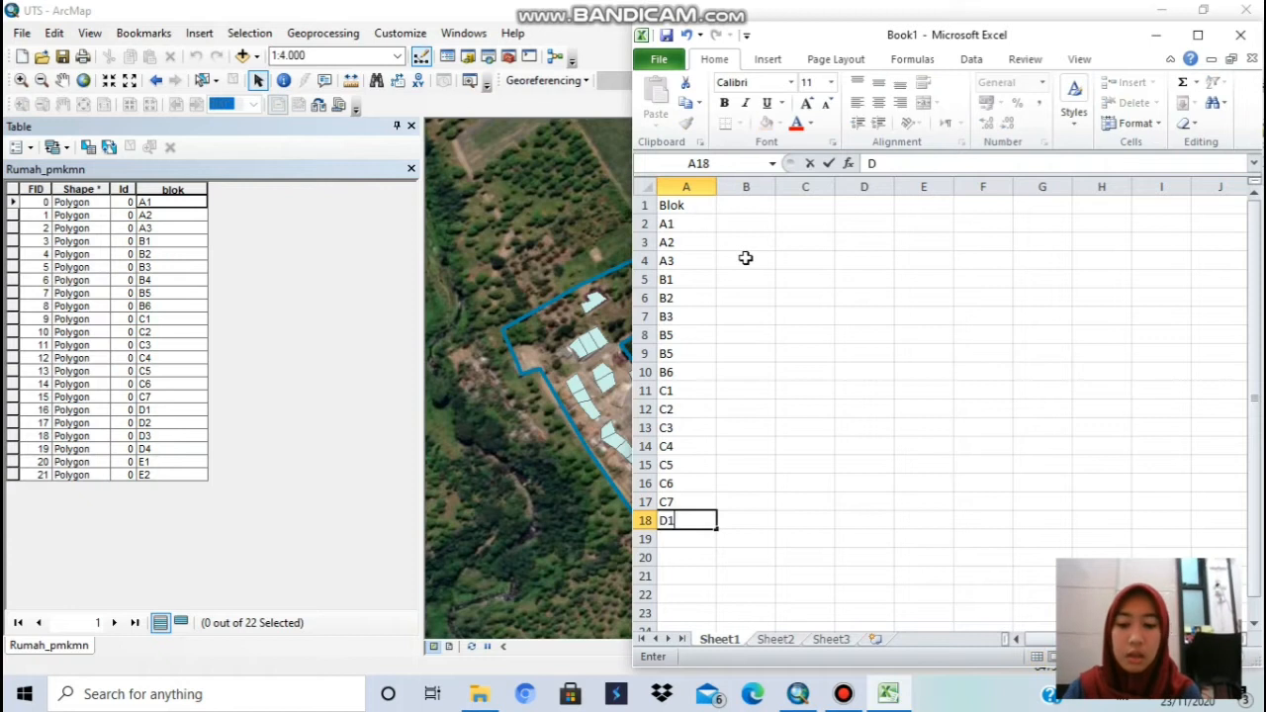
{"action": "key", "text": "Return"}
{"action": "type", "text": "D2"}
{"action": "key", "text": "Return"}
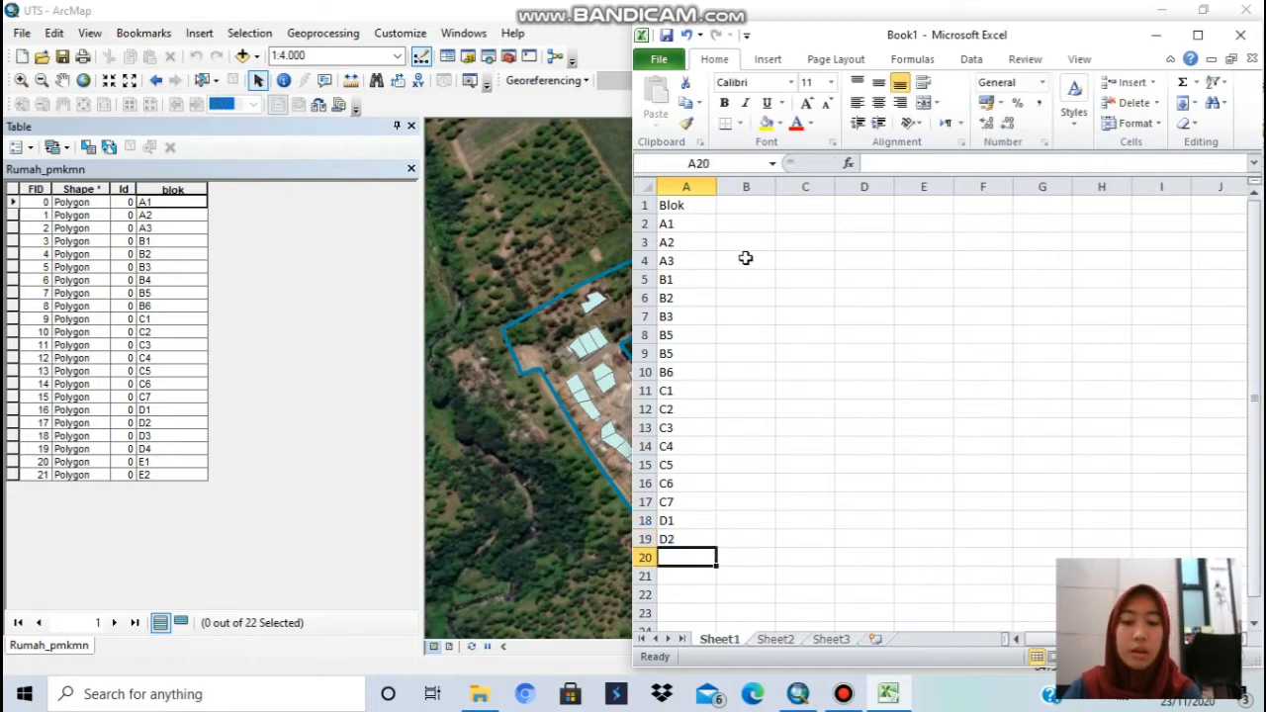
{"action": "type", "text": "C"}
{"action": "key", "text": "BackSpace"}
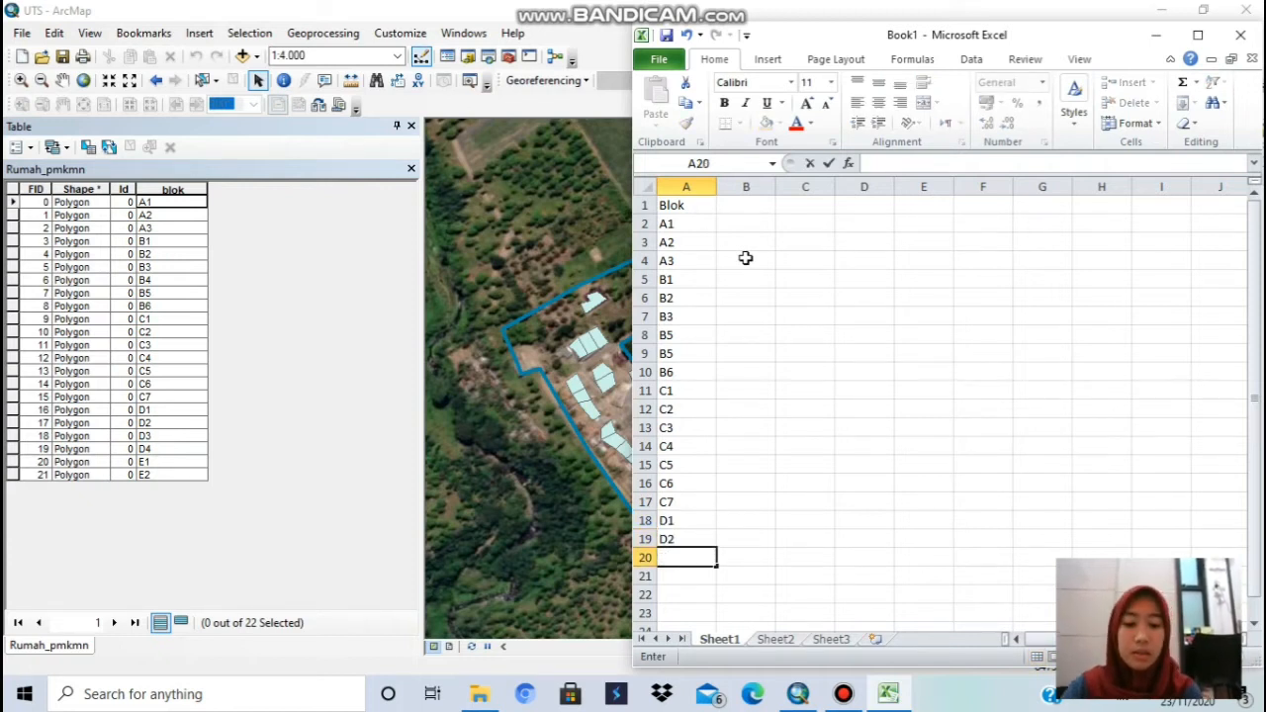
{"action": "type", "text": "D3"}
{"action": "key", "text": "Return"}
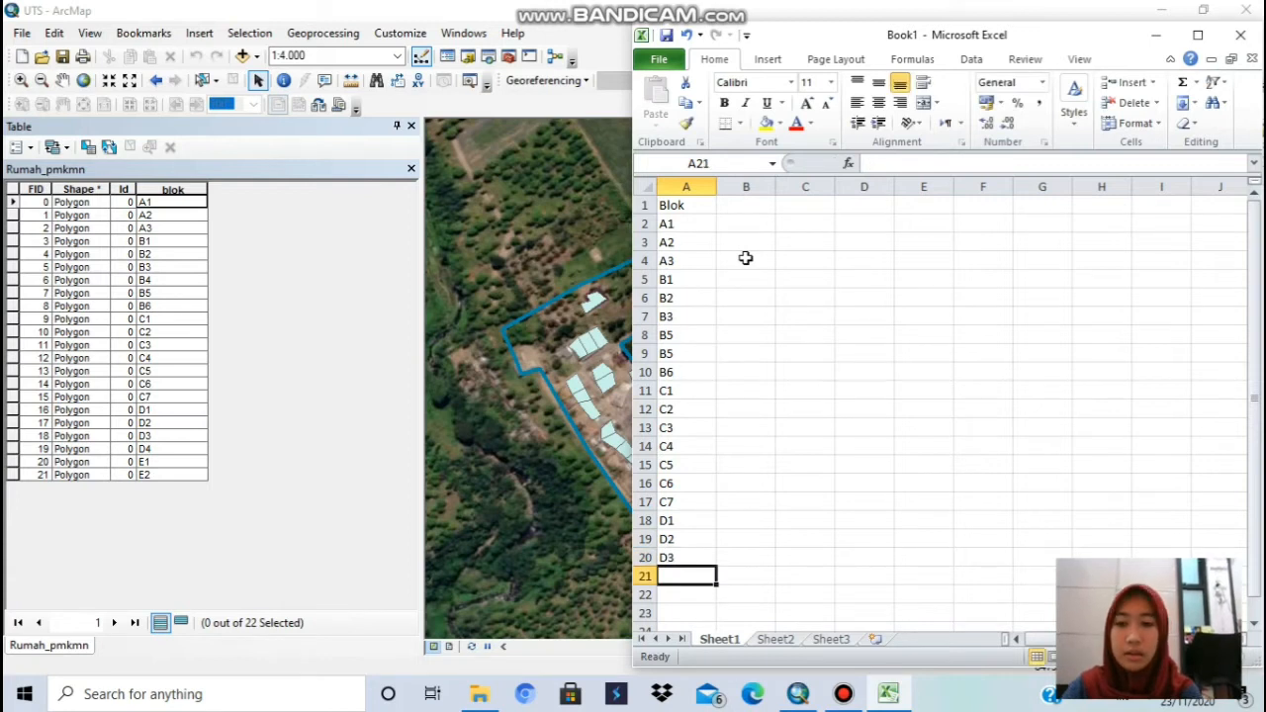
{"action": "type", "text": "D4"}
{"action": "key", "text": "Return"}
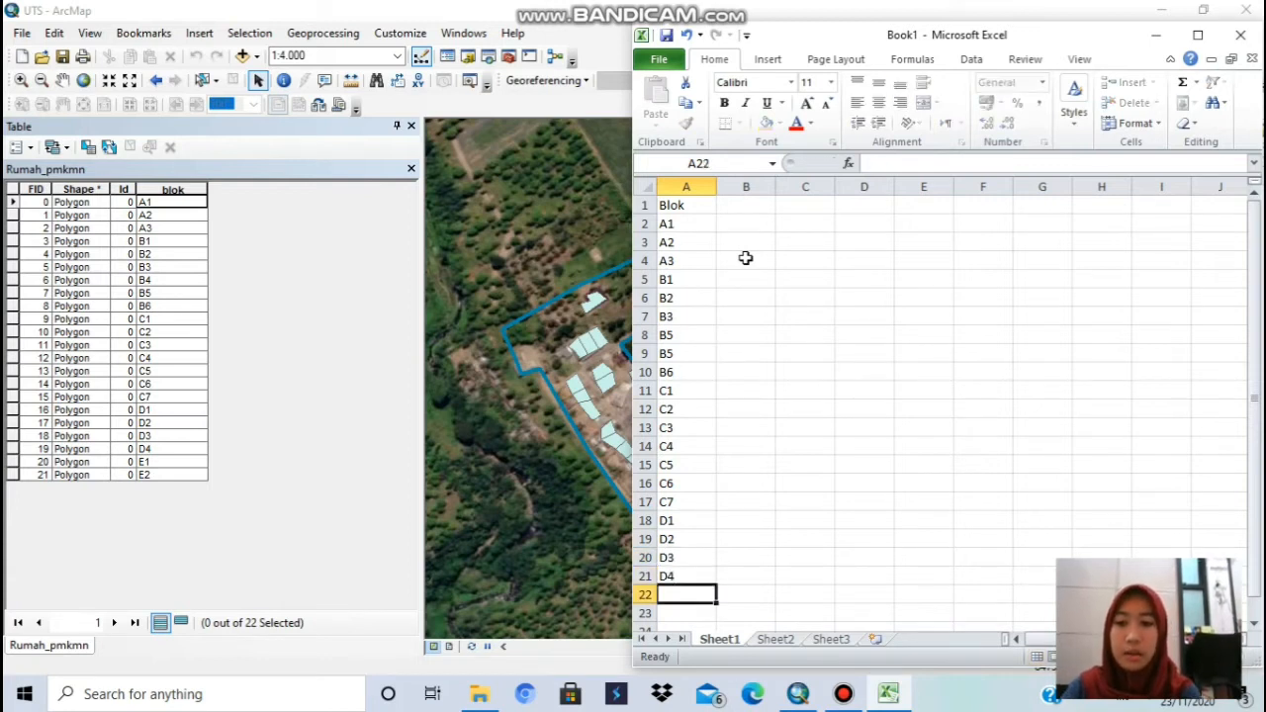
- Enter the block codes E1 and E2 in cells A22 and A23
{"action": "type", "text": "E1"}
{"action": "key", "text": "Return"}
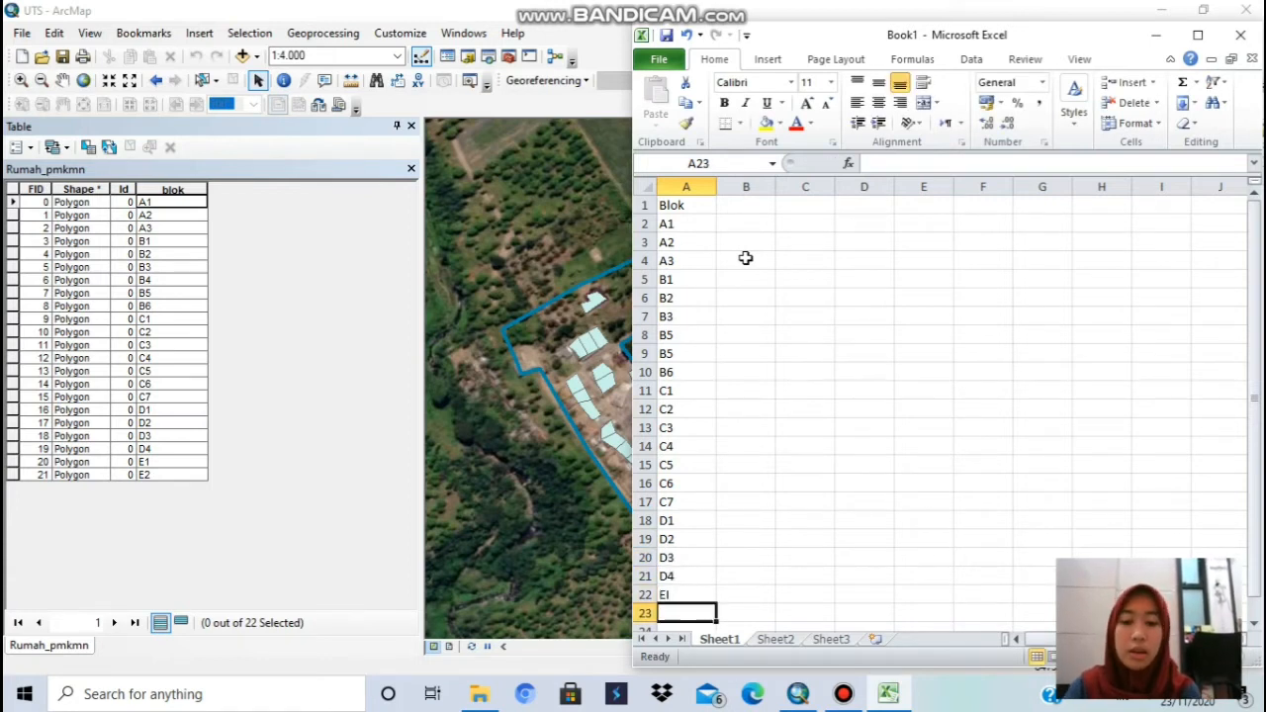
{"action": "key", "text": "Up"}
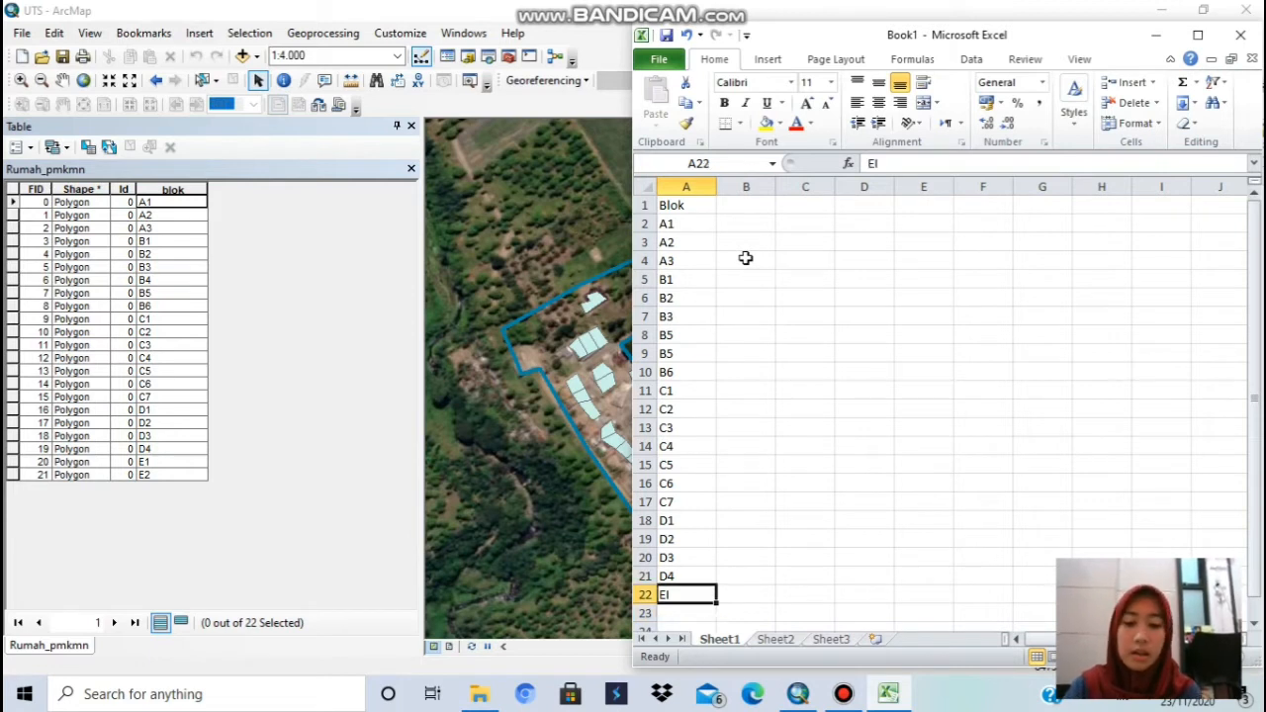
{"action": "type", "text": "E1"}
{"action": "key", "text": "Return"}
{"action": "type", "text": "E2"}
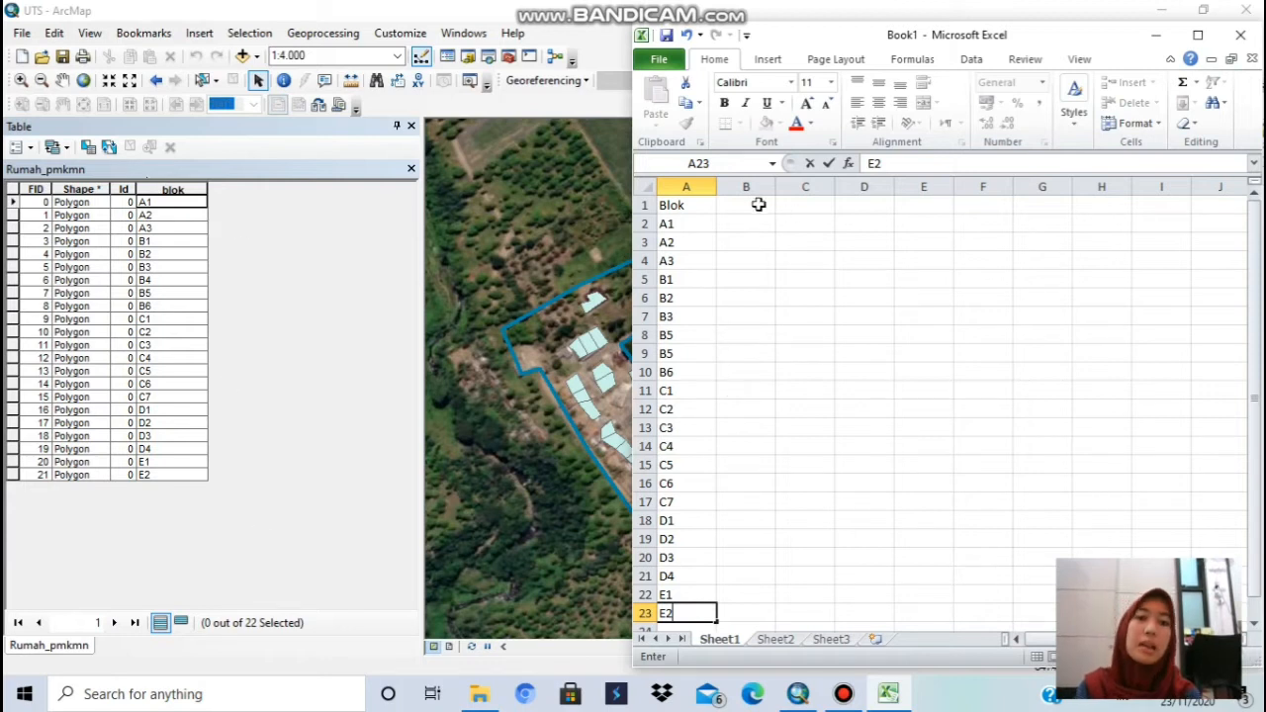
- Widen columns B and C and enter the headers Dewasa in B1 and Anak-anak in C1
{"action": "left_click", "coordinate": [758, 205]}
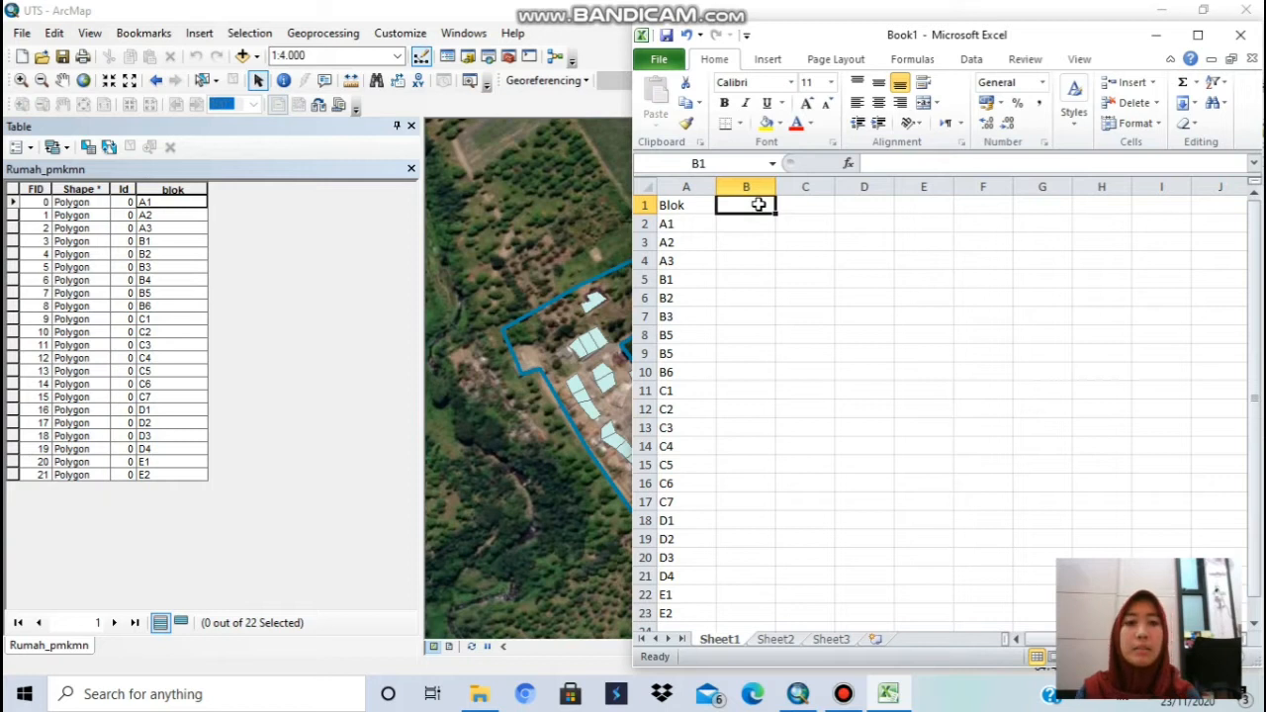
{"action": "left_click_drag", "start_coordinate": [775, 187], "coordinate": [908, 196]}
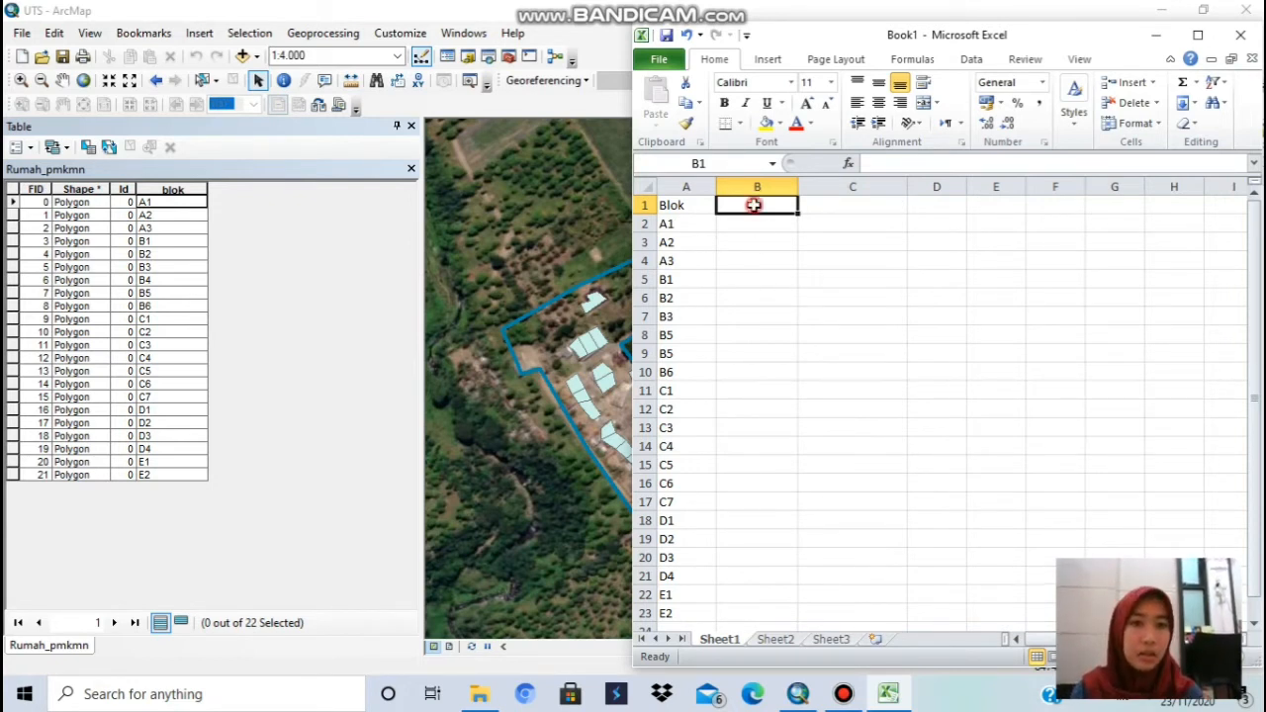
{"action": "type", "text": "oRANG"}
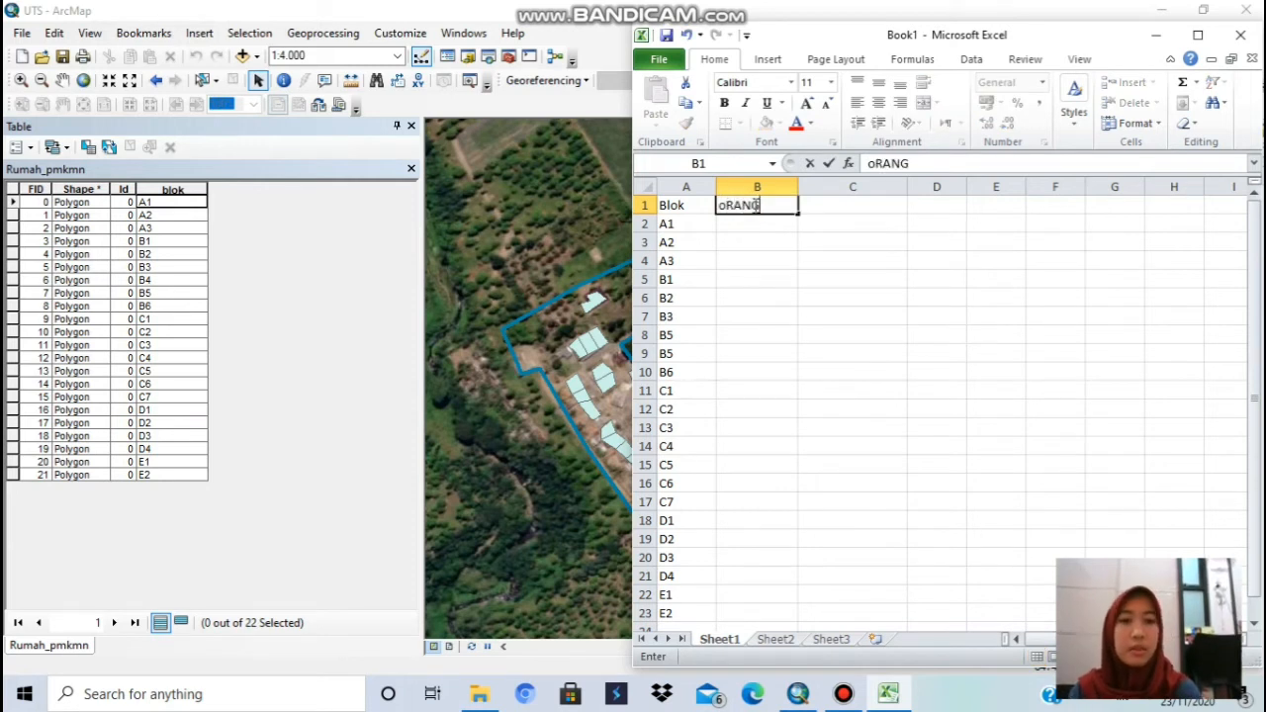
{"action": "key", "text": "BackSpace"}
{"action": "key", "text": "BackSpace"}
{"action": "key", "text": "BackSpace"}
{"action": "key", "text": "BackSpace"}
{"action": "key", "text": "BackSpace"}
{"action": "type", "text": "De"}
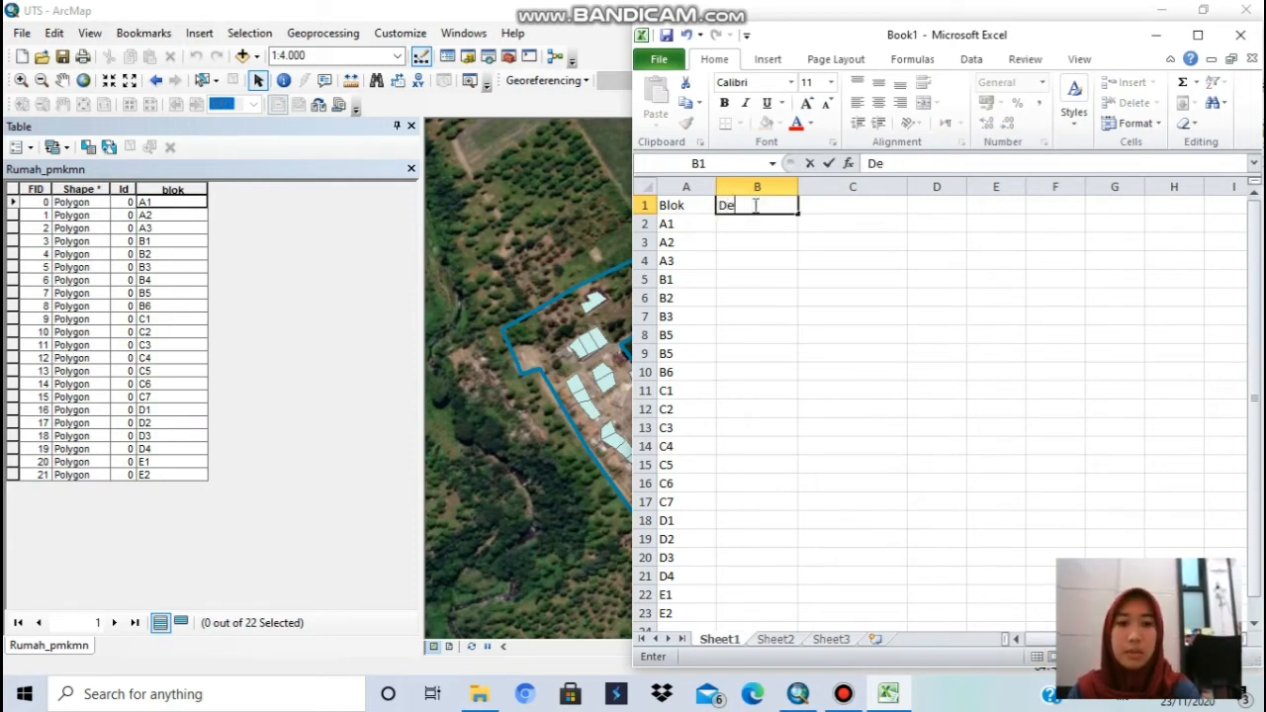
{"action": "type", "text": "wasa"}
{"action": "key", "text": "Tab"}
{"action": "type", "text": "A"}
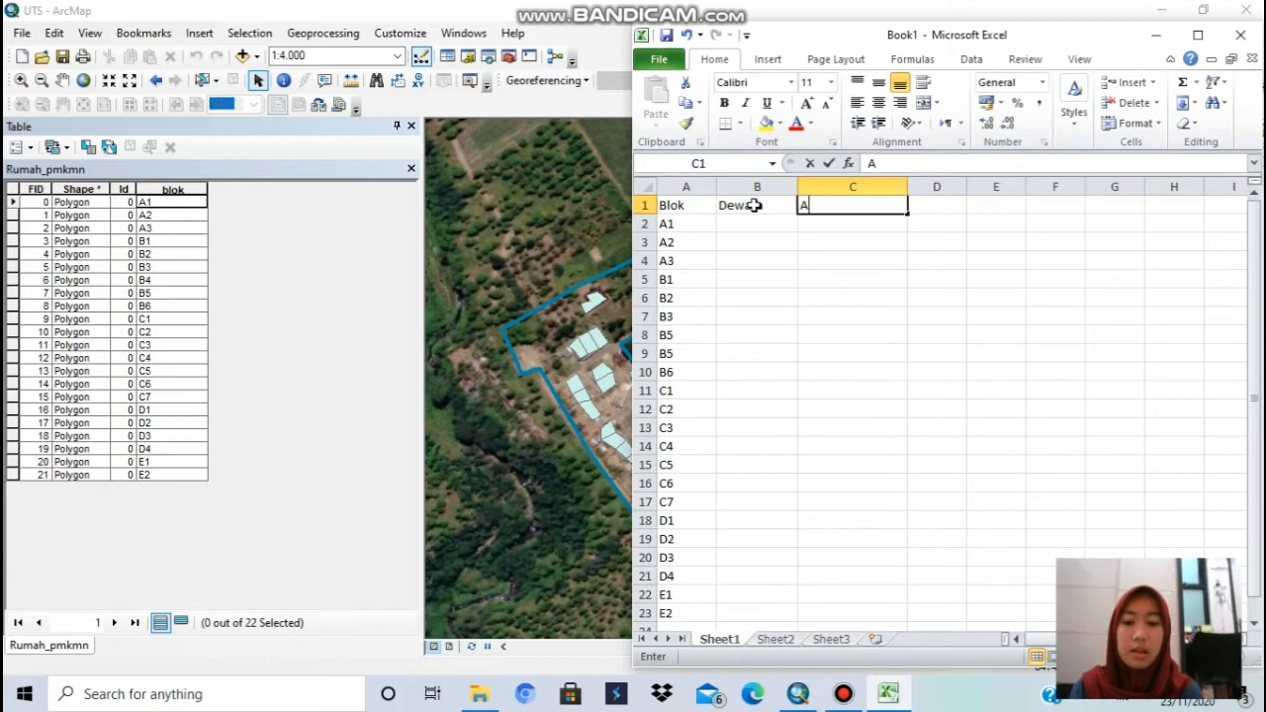
{"action": "type", "text": "nak-anak"}
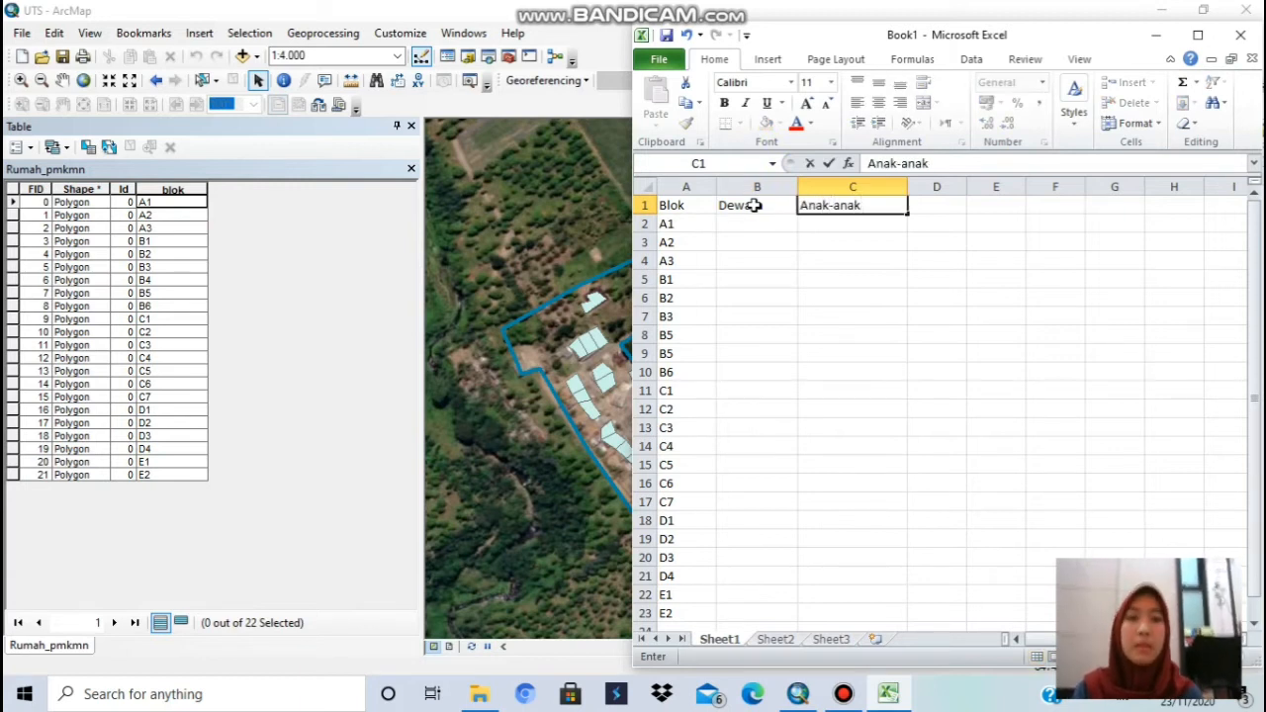
{"action": "key", "text": "Return"}
- Fill in Dewasa 2 and Anak-anak 3 for block A1, and Dewasa 4 and Anak-anak 3 for block A2
{"action": "key", "text": "Left"}
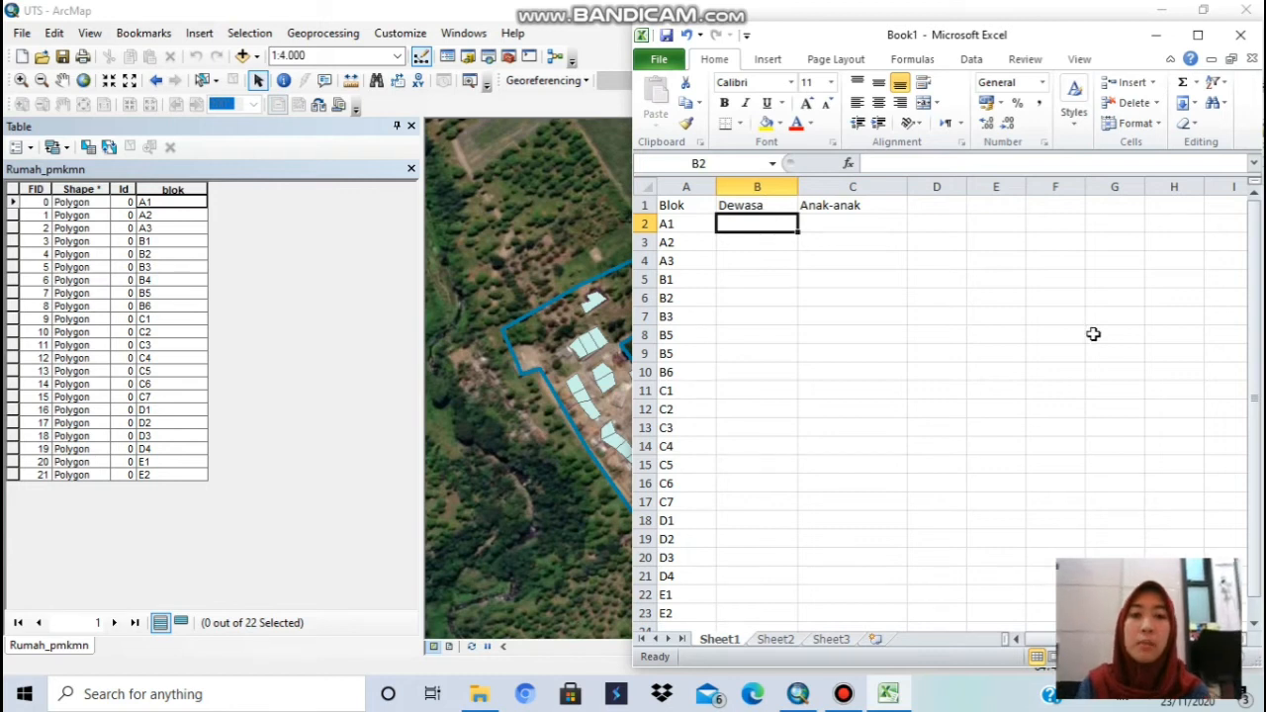
{"action": "type", "text": "2"}
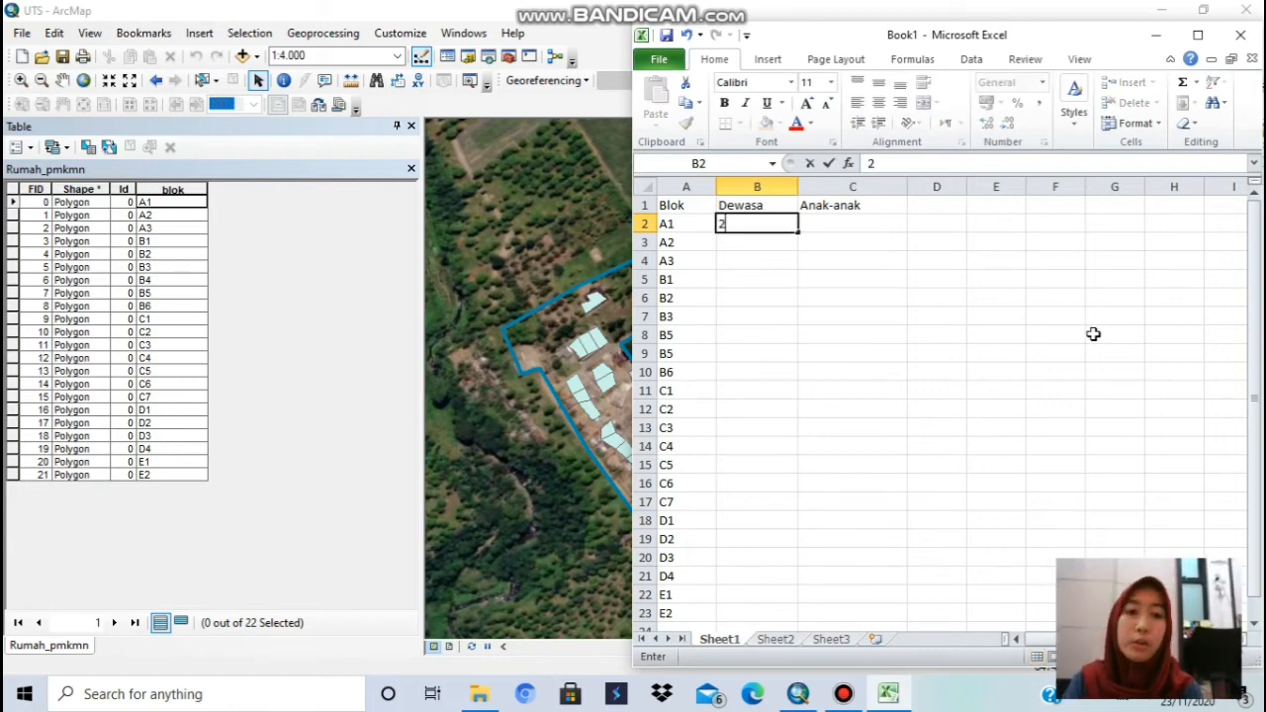
{"action": "key", "text": "Tab"}
{"action": "type", "text": "3"}
{"action": "key", "text": "Return"}
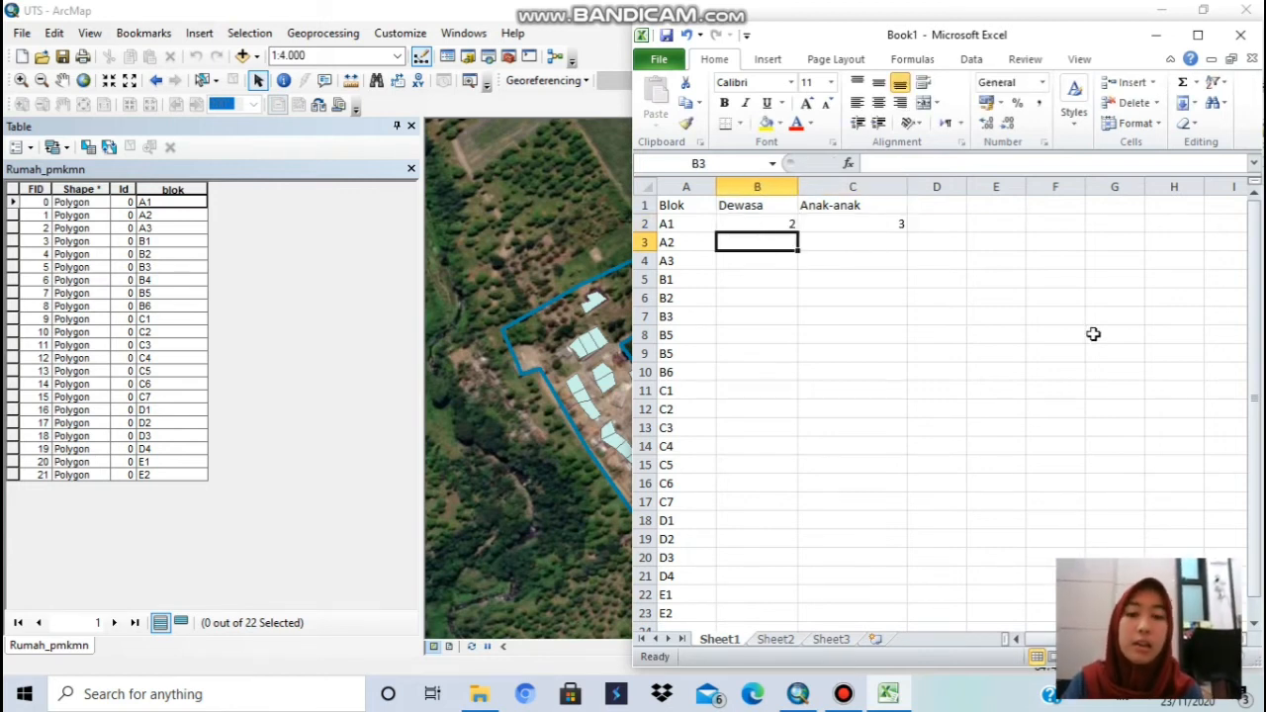
{"action": "type", "text": "4"}
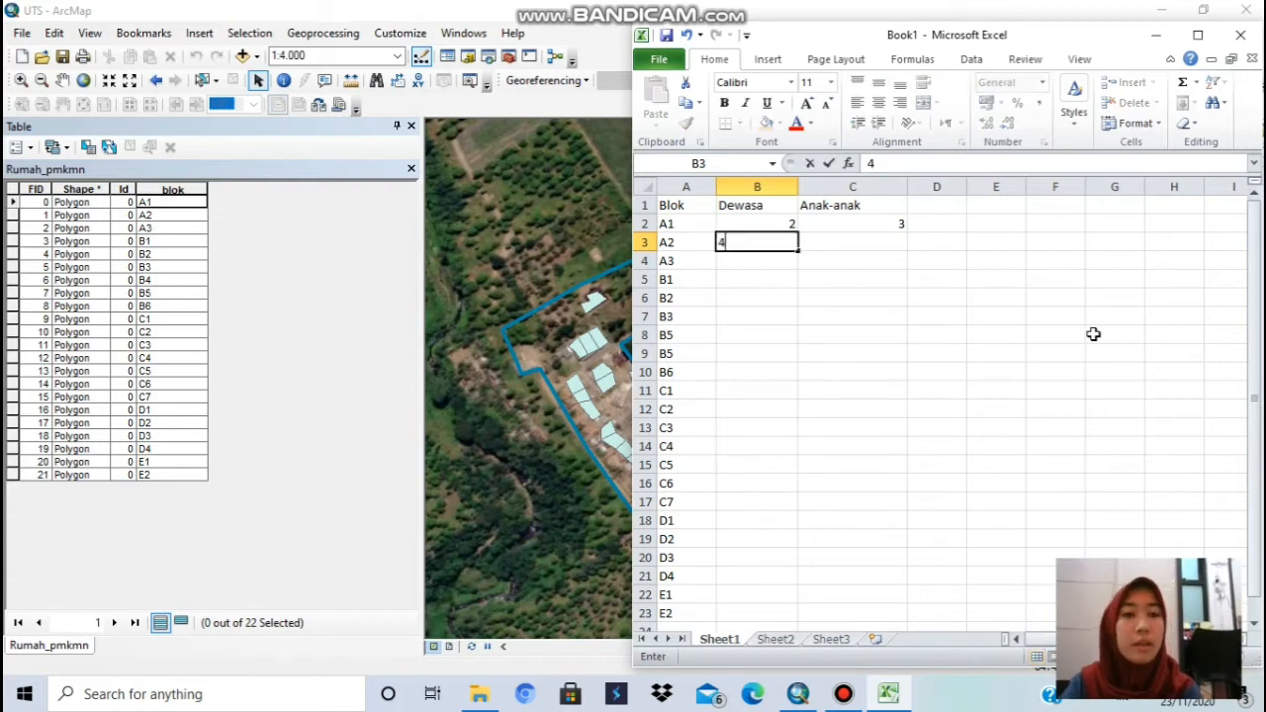
{"action": "key", "text": "Tab"}
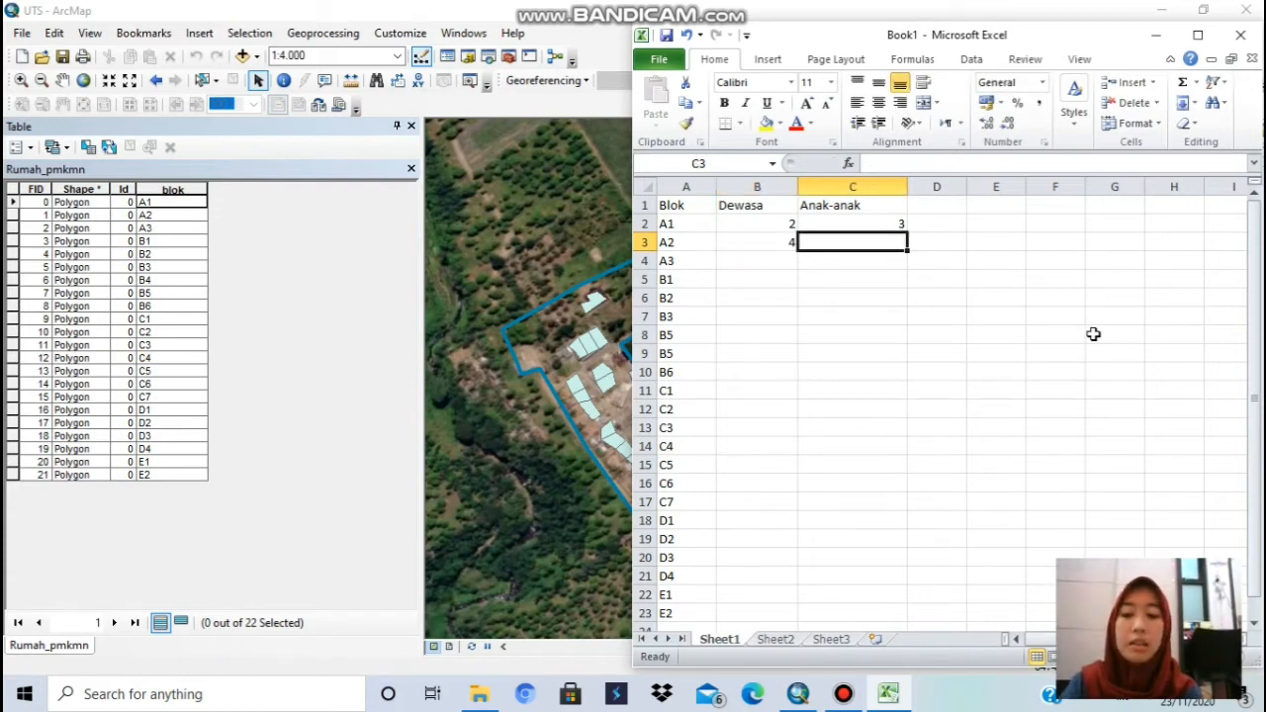
{"action": "type", "text": "3"}
{"action": "key", "text": "Return"}
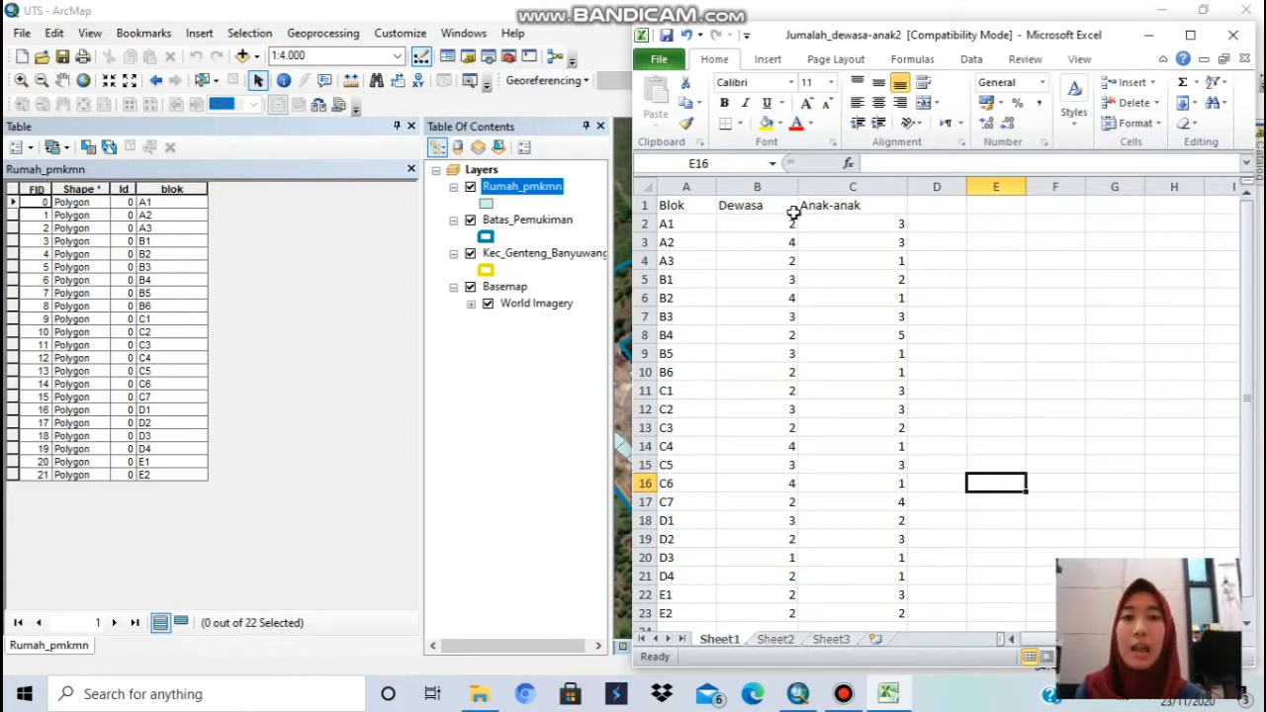
- Start saving a copy of the workbook Jumalah_dewasa-anak2 and browse to the Semester 3\Prak GIS\UTS folder on drive D
{"action": "left_click", "coordinate": [659, 63]}
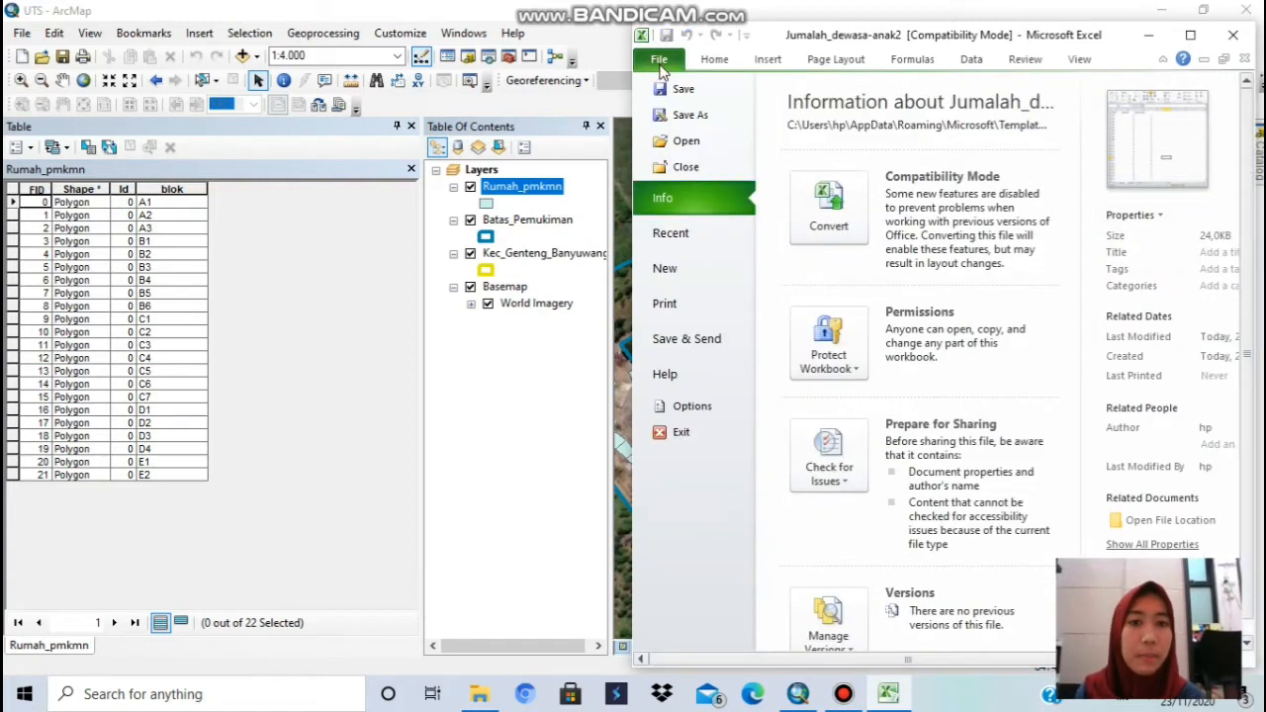
{"action": "key", "text": "Escape"}
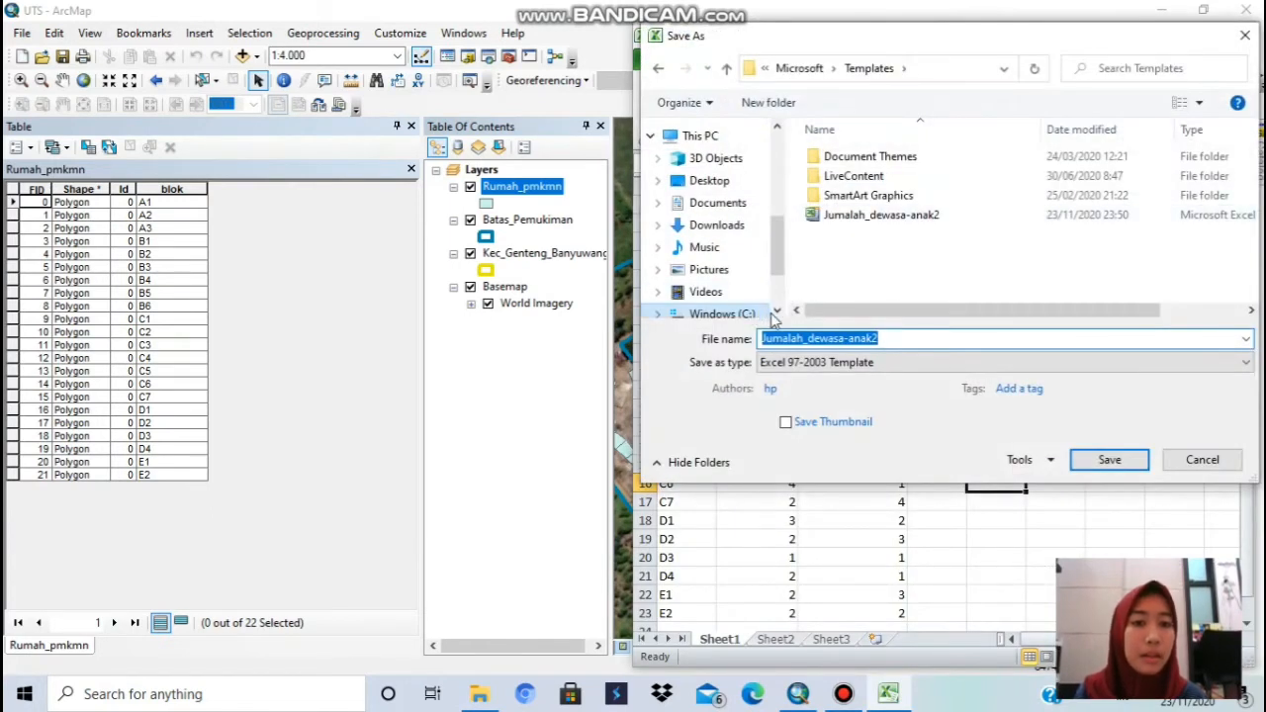
{"action": "scroll", "coordinate": [776, 312], "scroll_direction": "down", "scroll_amount": 3}
{"action": "left_click", "coordinate": [732, 286]}
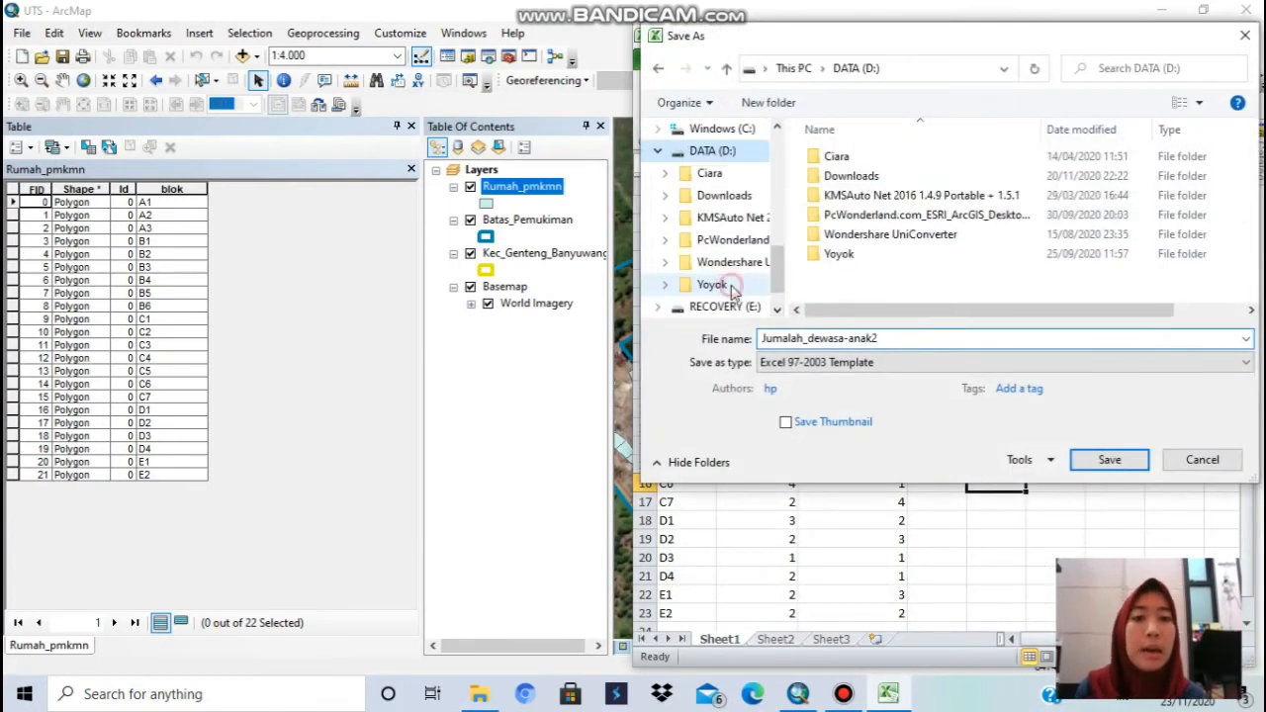
{"action": "double_click", "coordinate": [892, 156]}
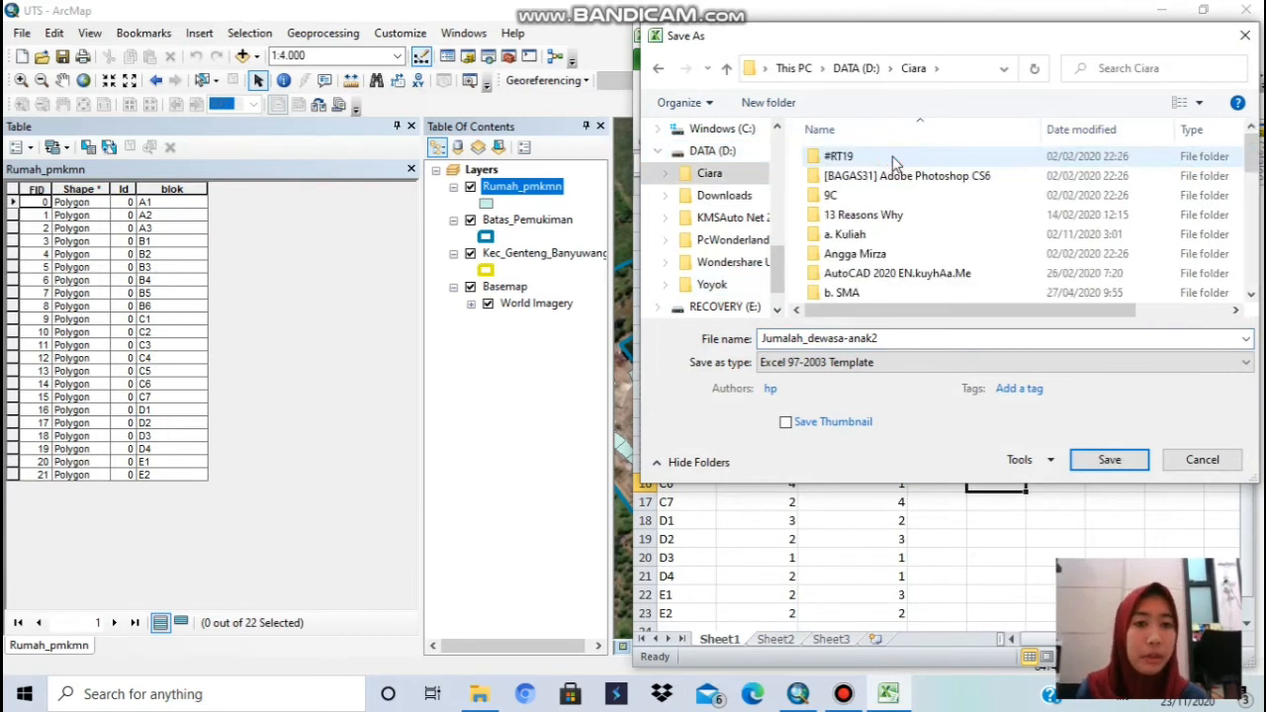
{"action": "double_click", "coordinate": [848, 237]}
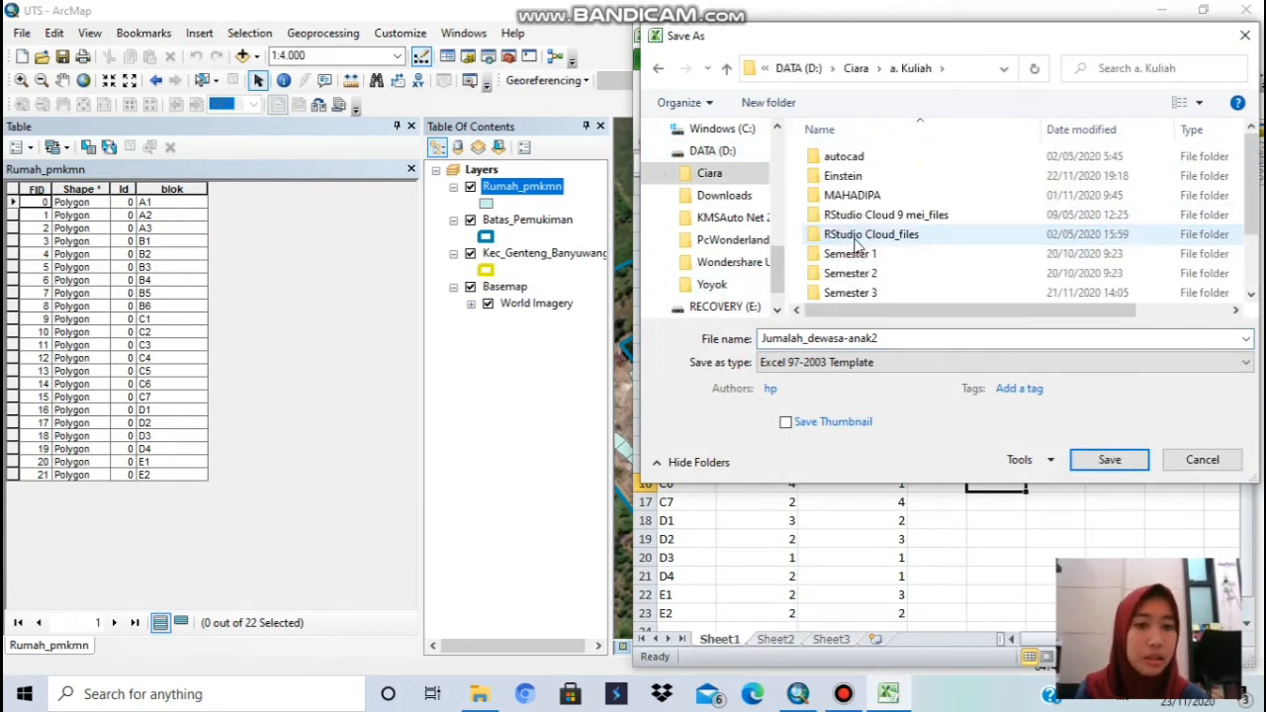
{"action": "double_click", "coordinate": [859, 291]}
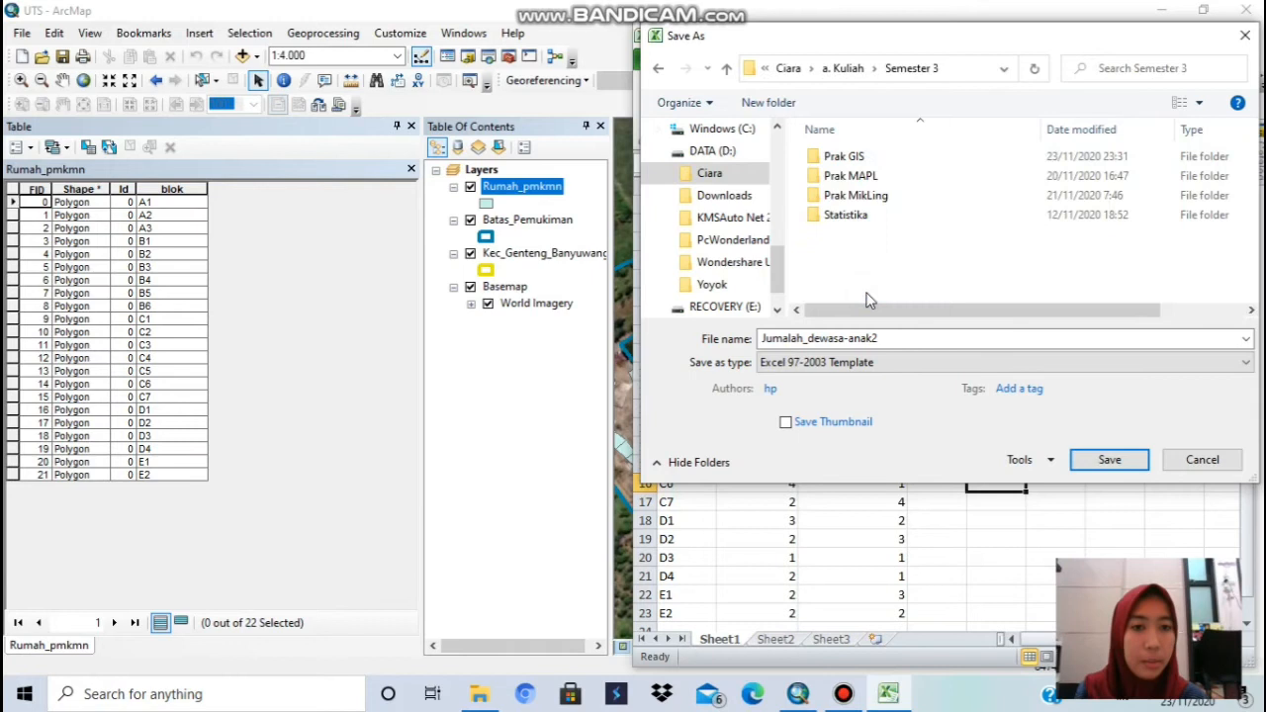
{"action": "double_click", "coordinate": [856, 158]}
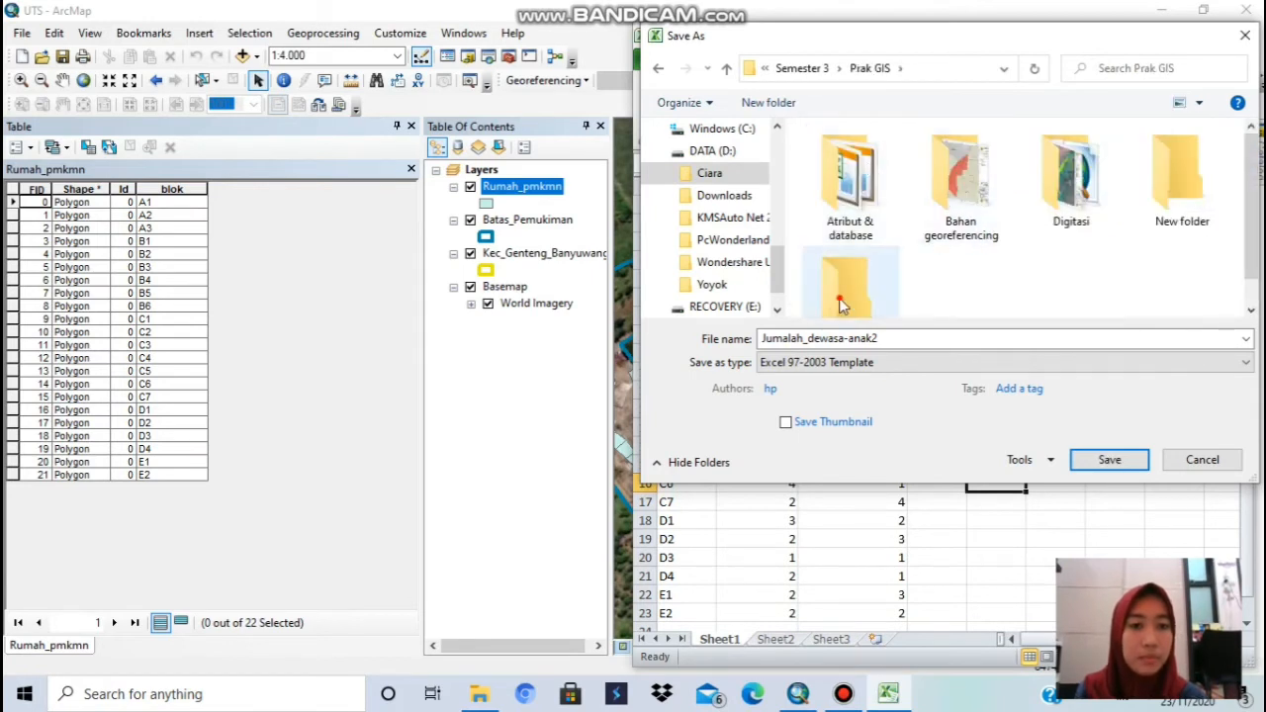
{"action": "double_click", "coordinate": [839, 298]}
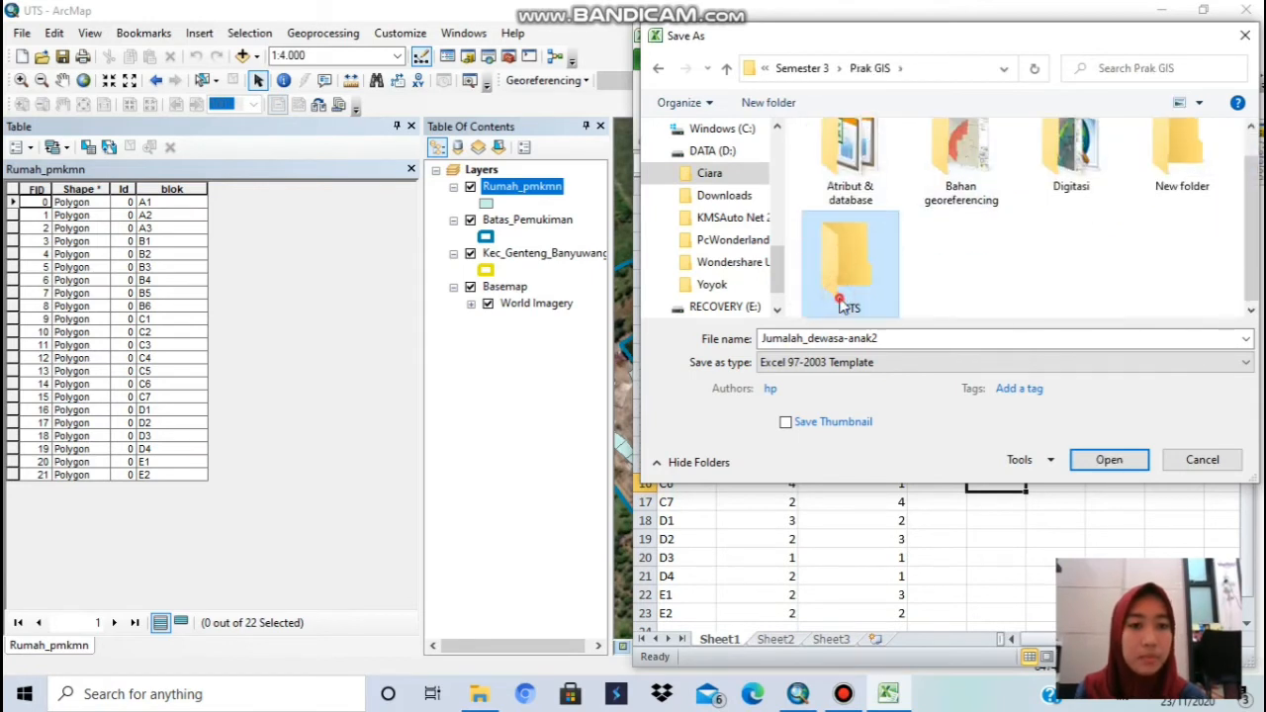
- Save the workbook in the UTS folder in the Excel 97-2003 Workbook format and close Excel
{"action": "left_click", "coordinate": [900, 366]}
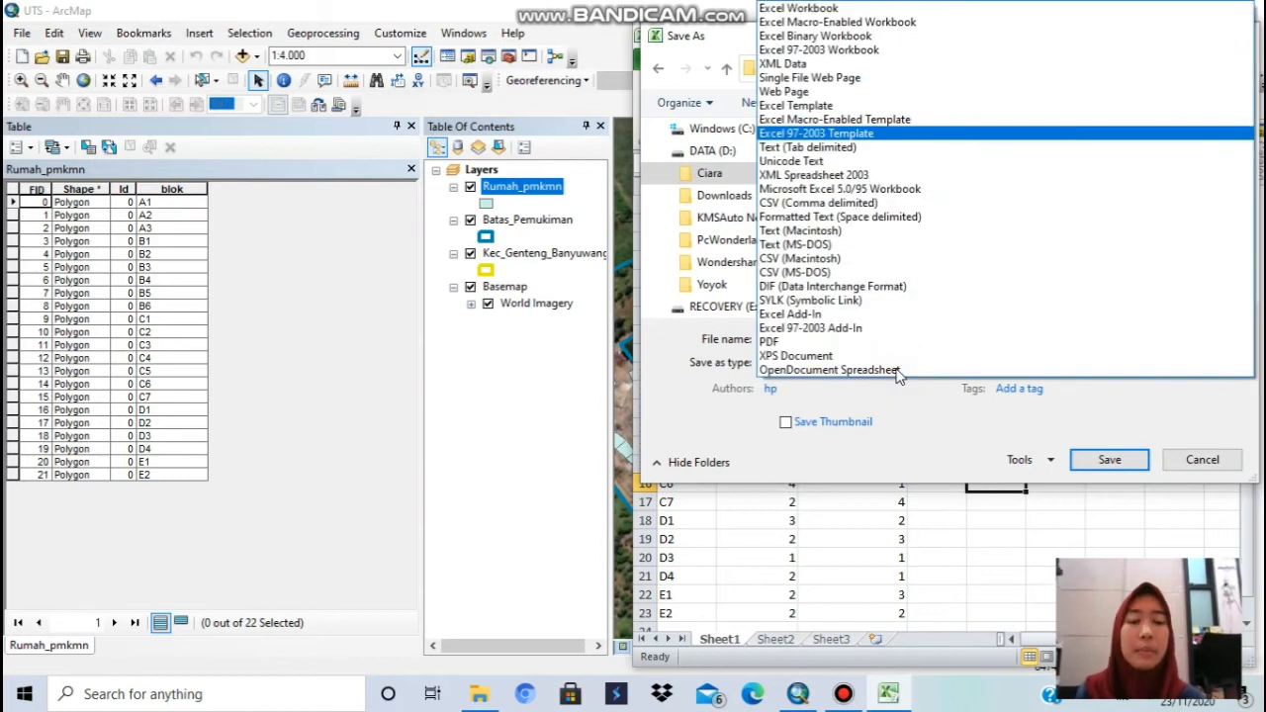
{"action": "left_click", "coordinate": [839, 50]}
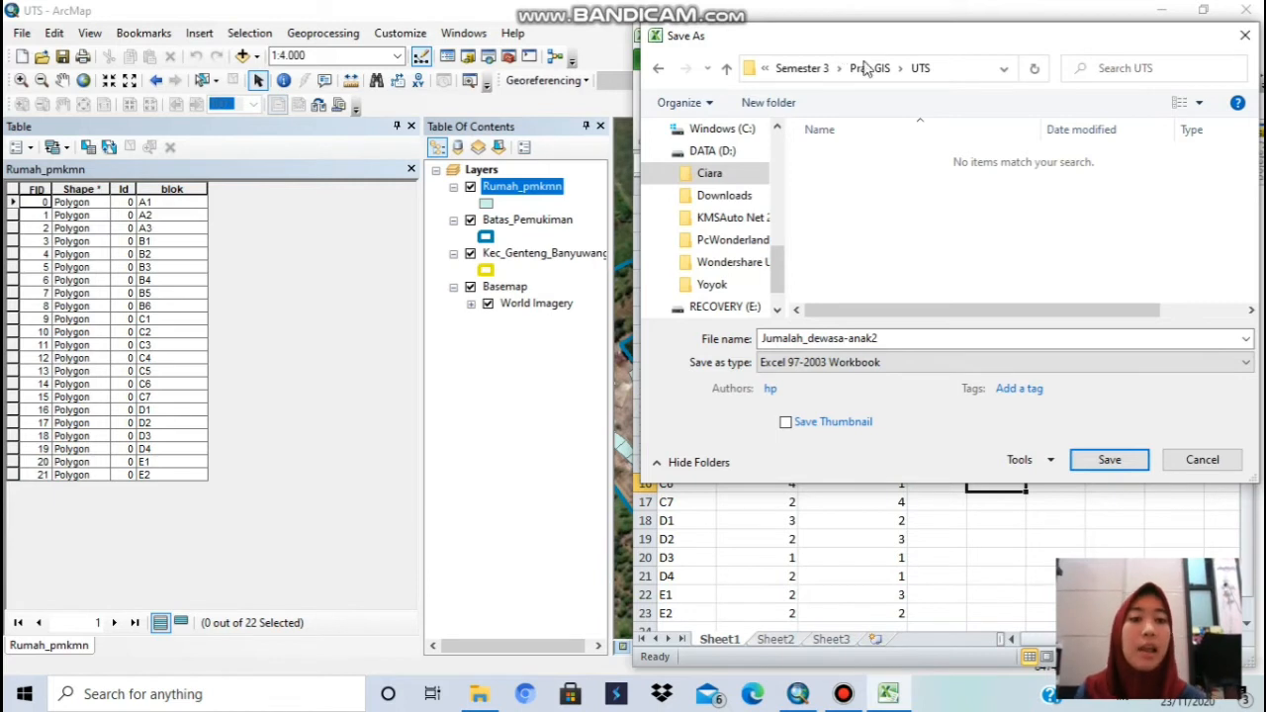
{"action": "left_click", "coordinate": [1102, 459]}
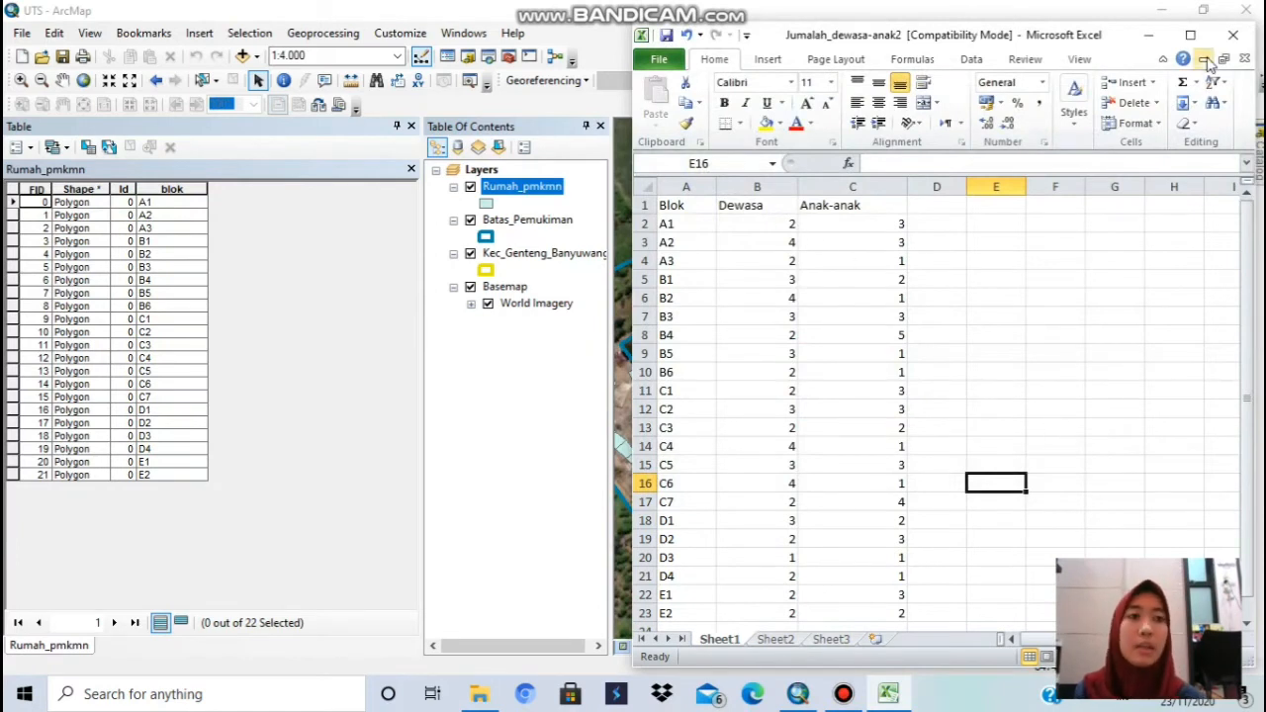
{"action": "left_click", "coordinate": [1234, 37]}
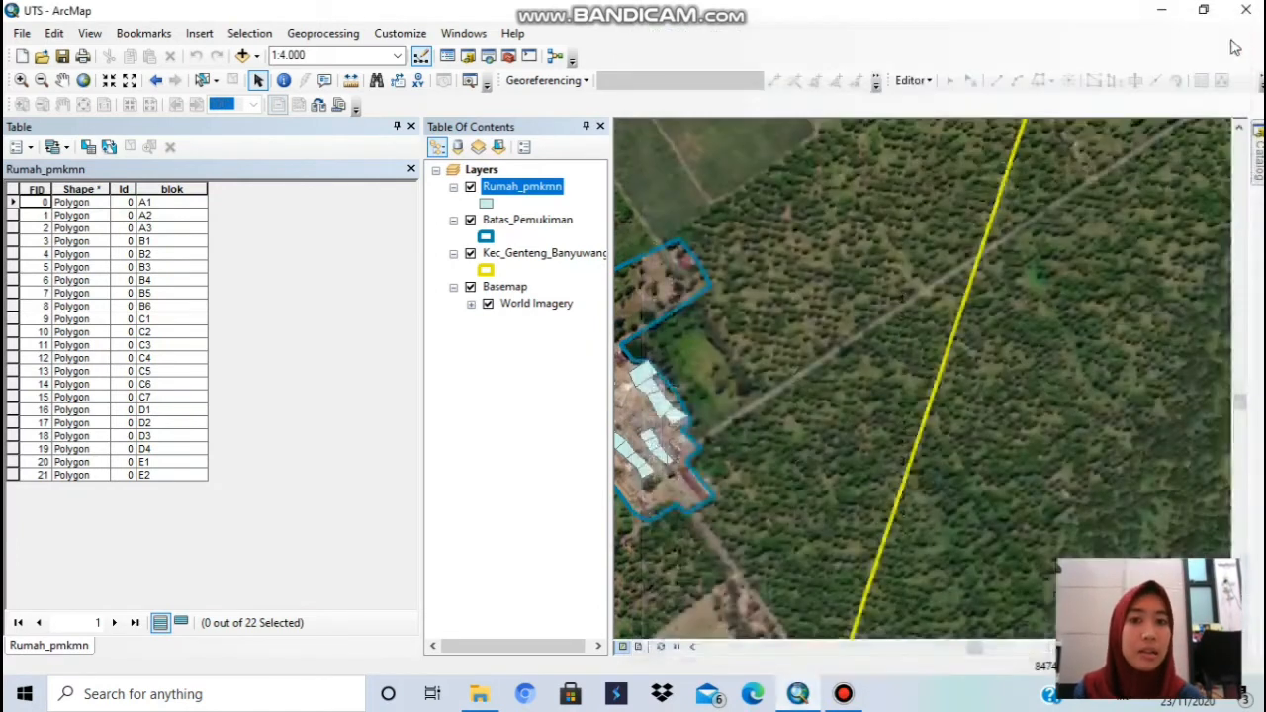
- Review the attribute table of the Rumah_pmkmn layer and close it
{"action": "left_click", "coordinate": [411, 127]}
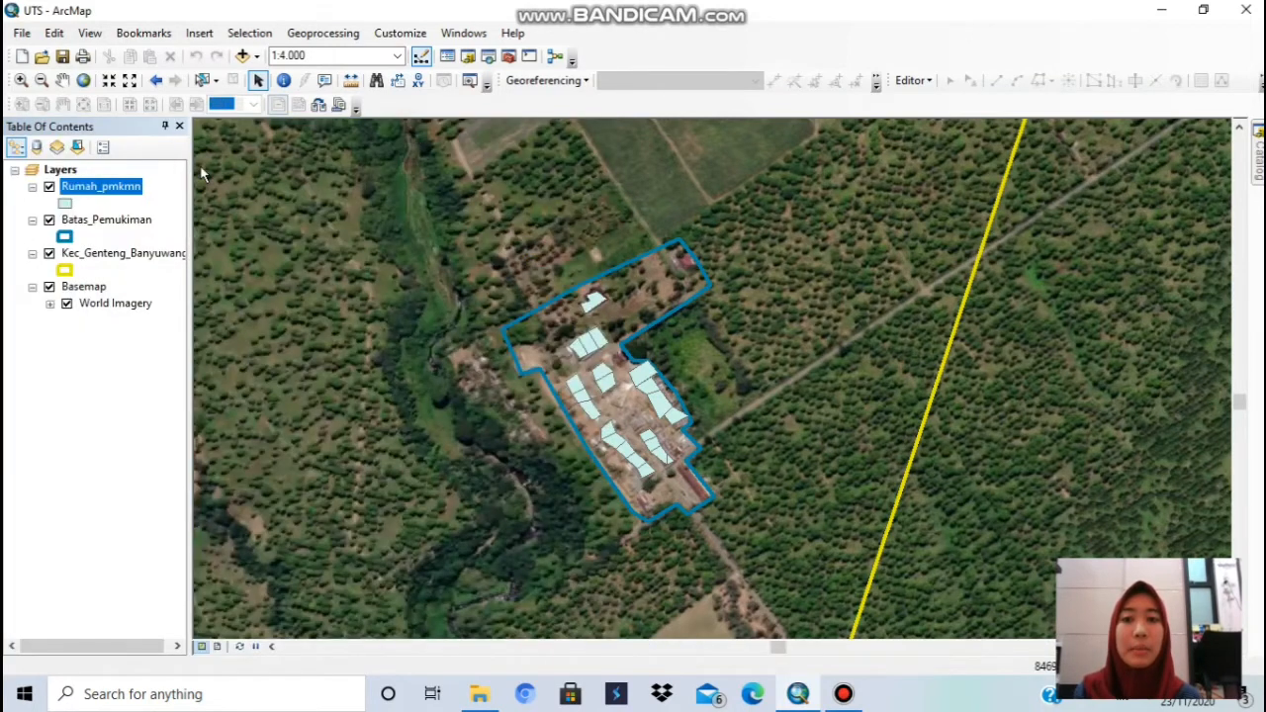
{"action": "right_click", "coordinate": [106, 197]}
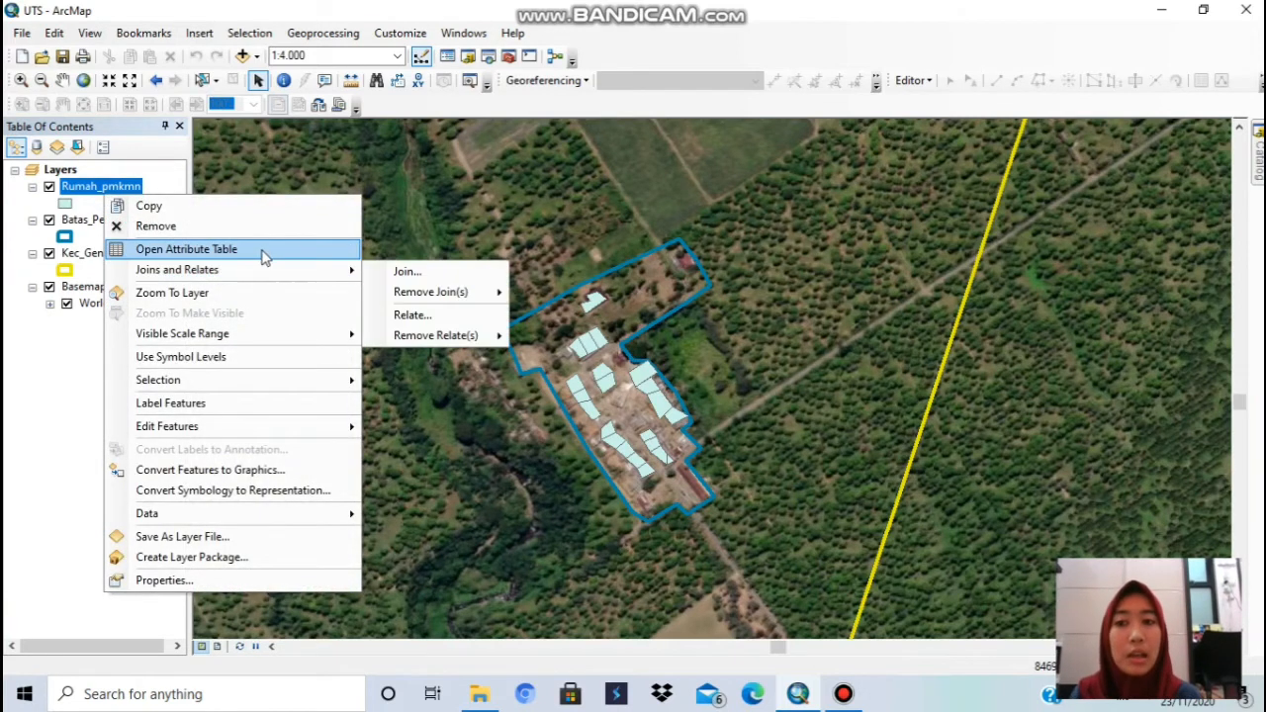
{"action": "left_click", "coordinate": [263, 250]}
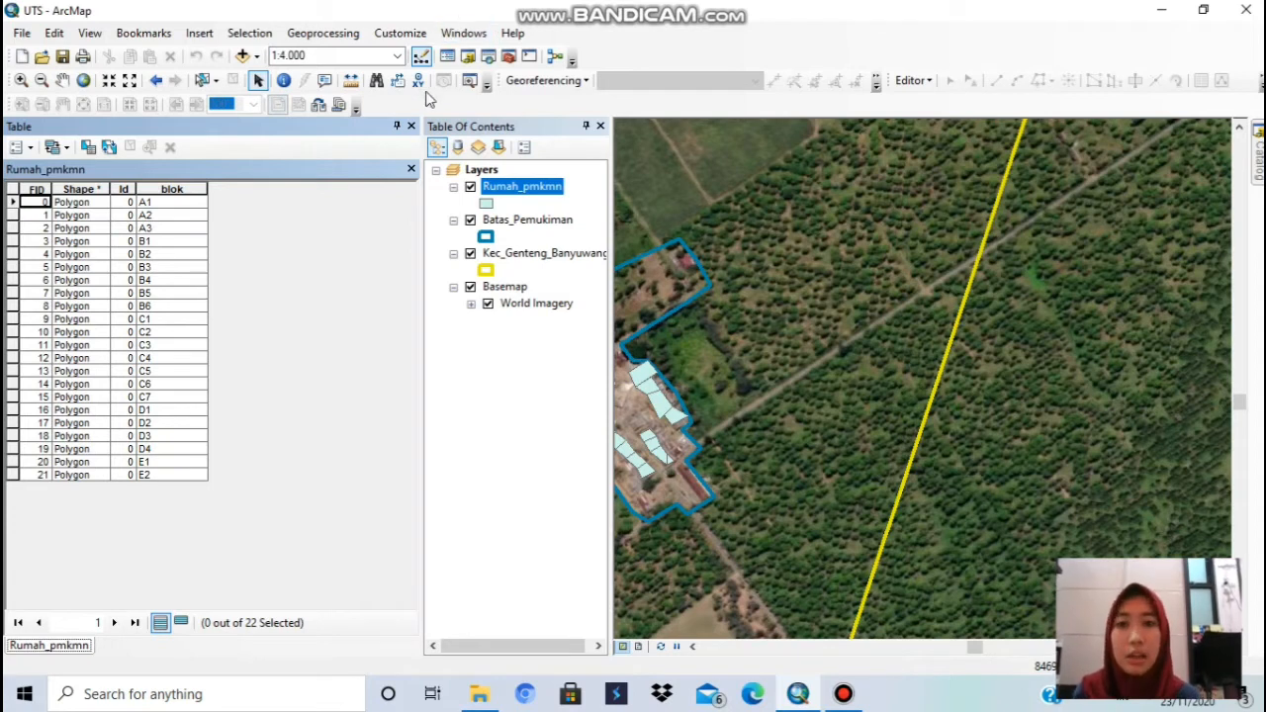
{"action": "left_click", "coordinate": [412, 125]}
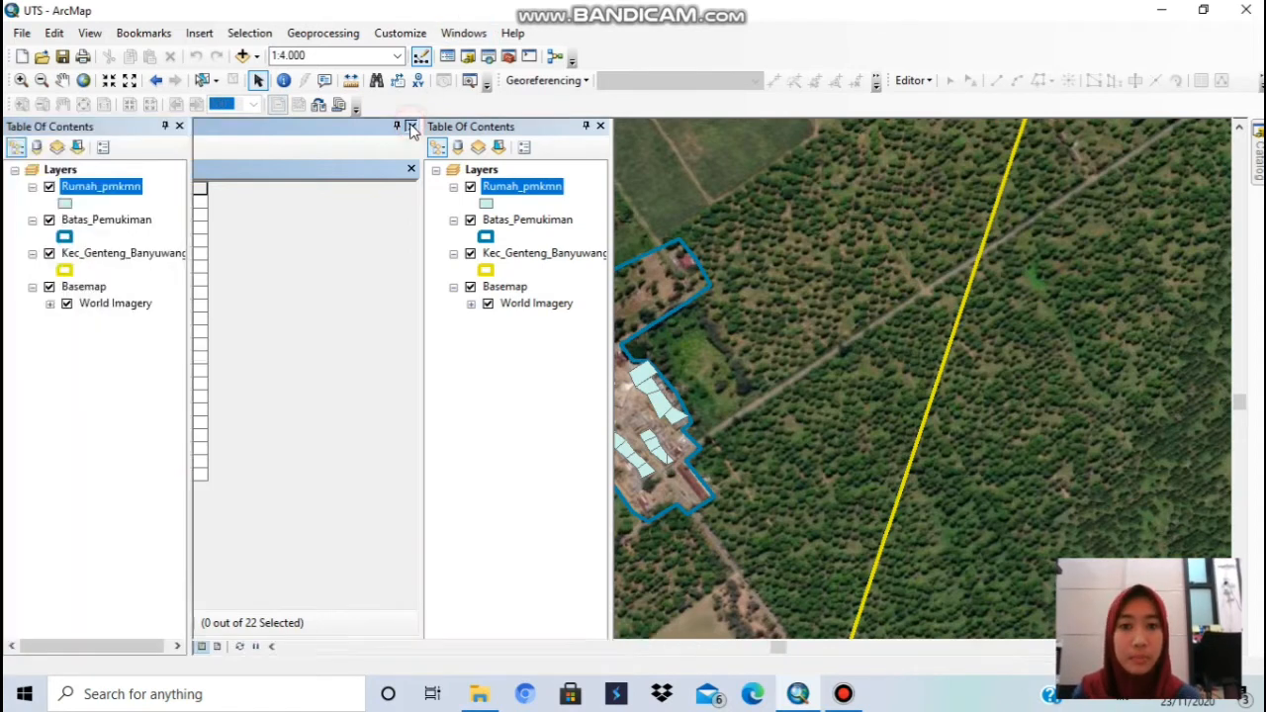
- Start an attribute join on the Rumah_pmkmn layer, based on its blok field
{"action": "right_click", "coordinate": [110, 193]}
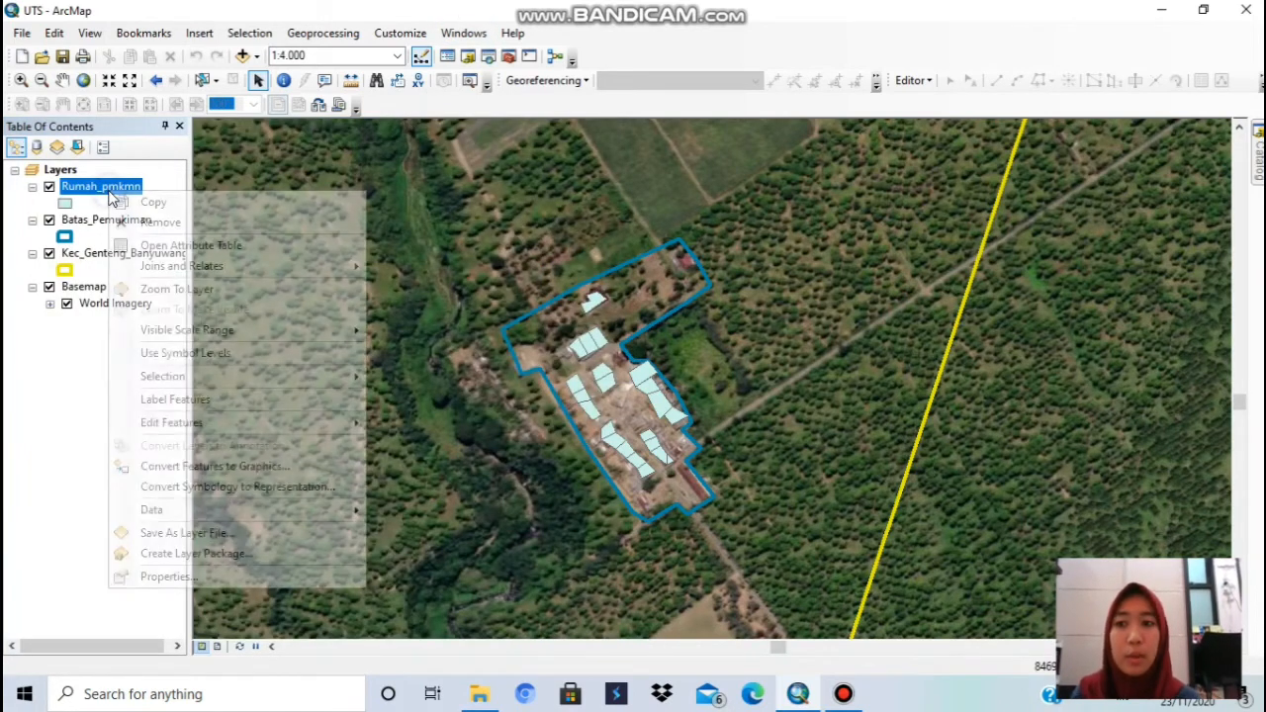
{"action": "mouse_move", "coordinate": [208, 271]}
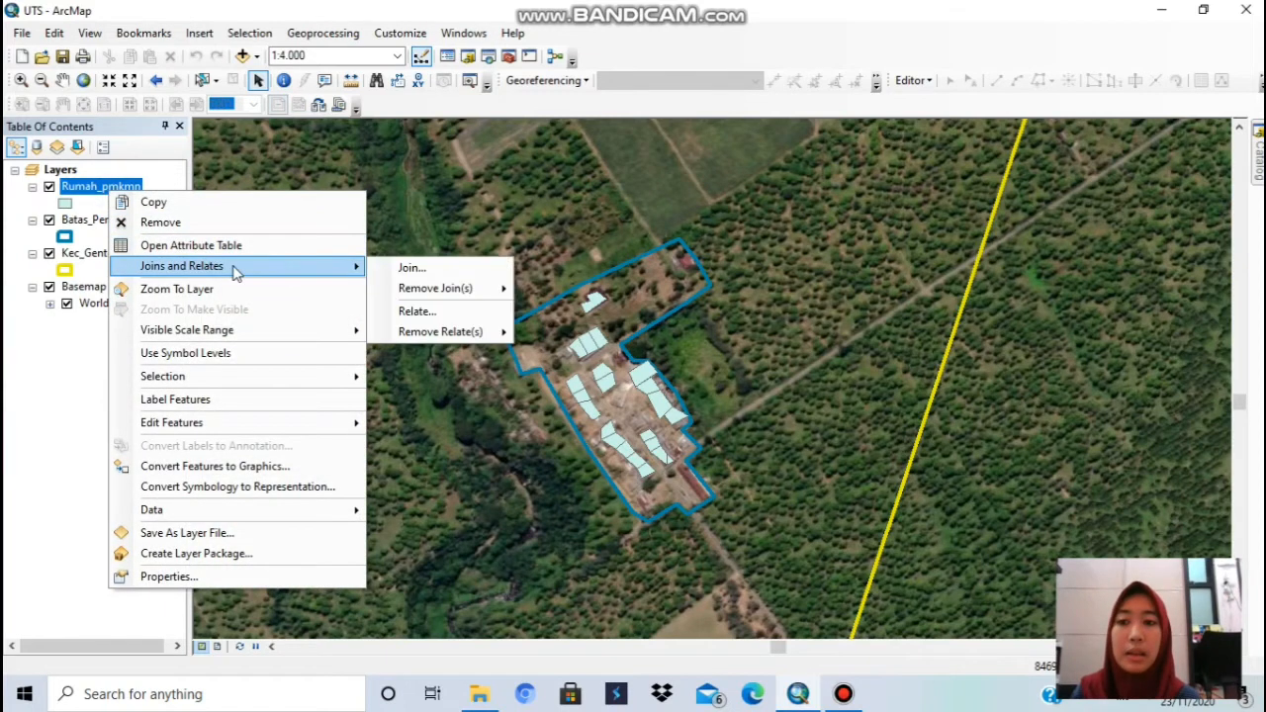
{"action": "left_click", "coordinate": [419, 267]}
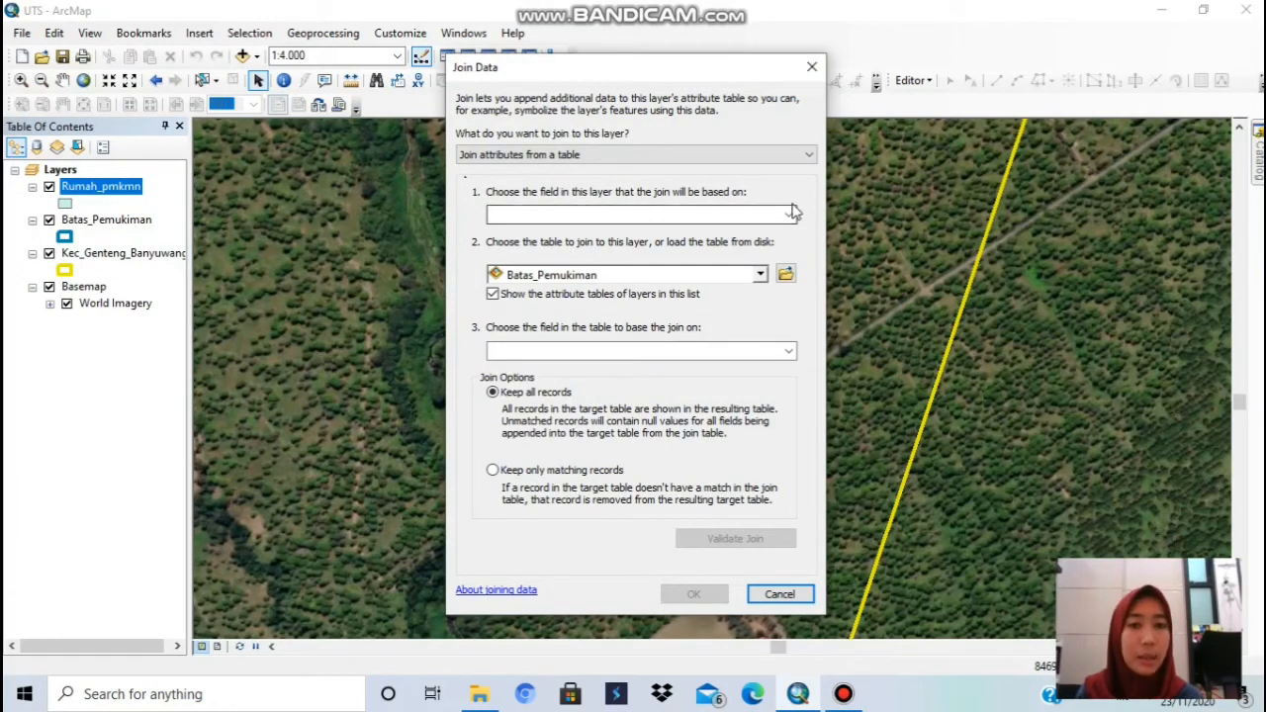
{"action": "left_click", "coordinate": [789, 215]}
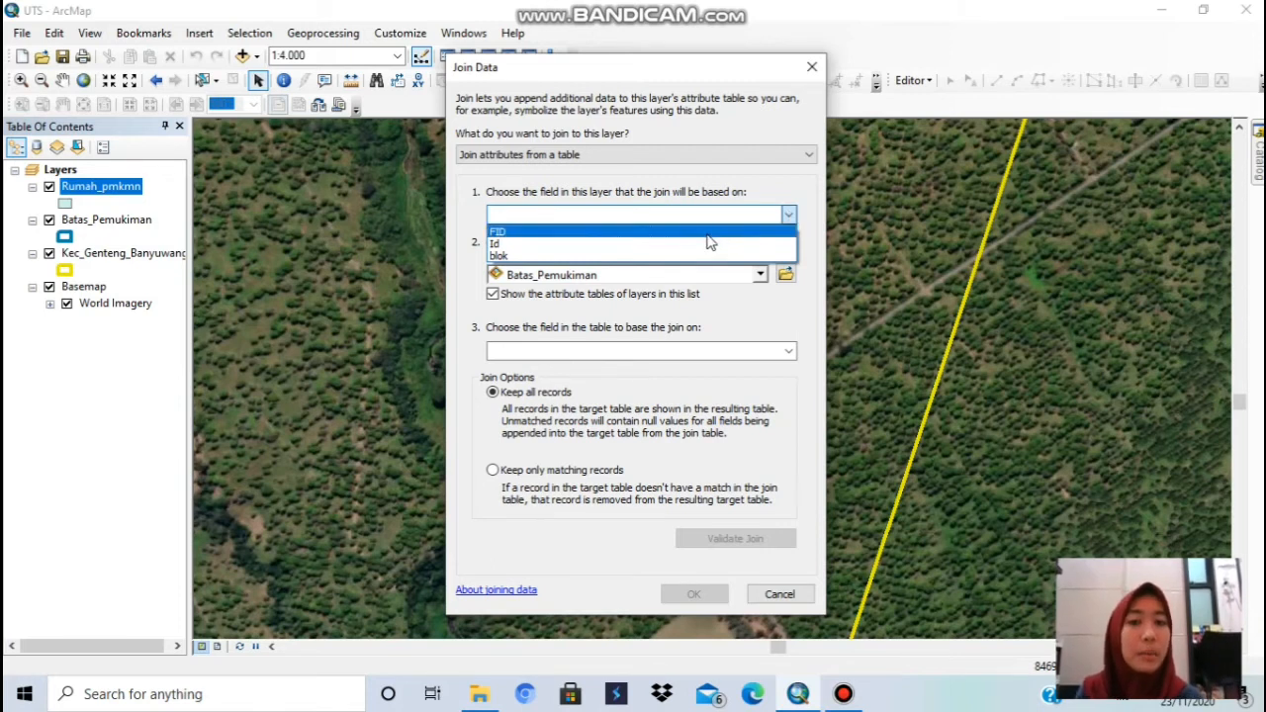
{"action": "left_click", "coordinate": [657, 256]}
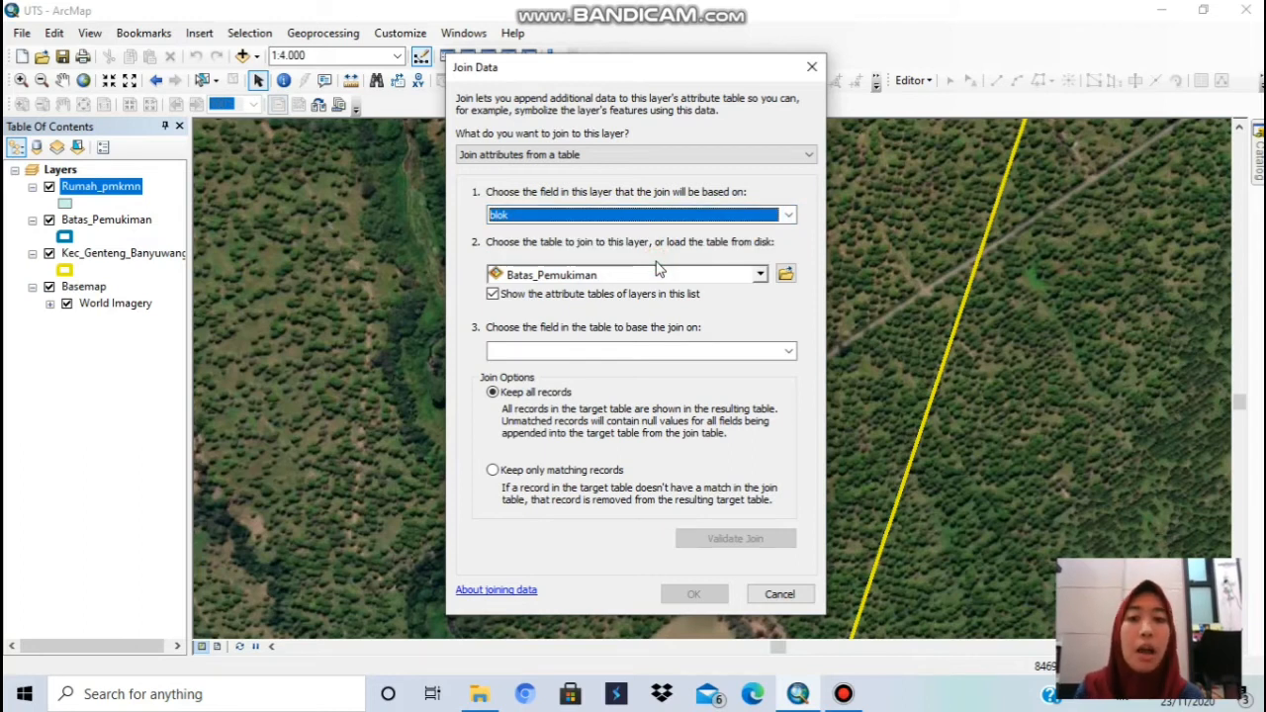
- Load Sheet1$ of Jumalah_dewasa-anak2.xls from the Prak GIS\UTS folder as the table to join, matched on Blok
{"action": "left_click", "coordinate": [785, 276]}
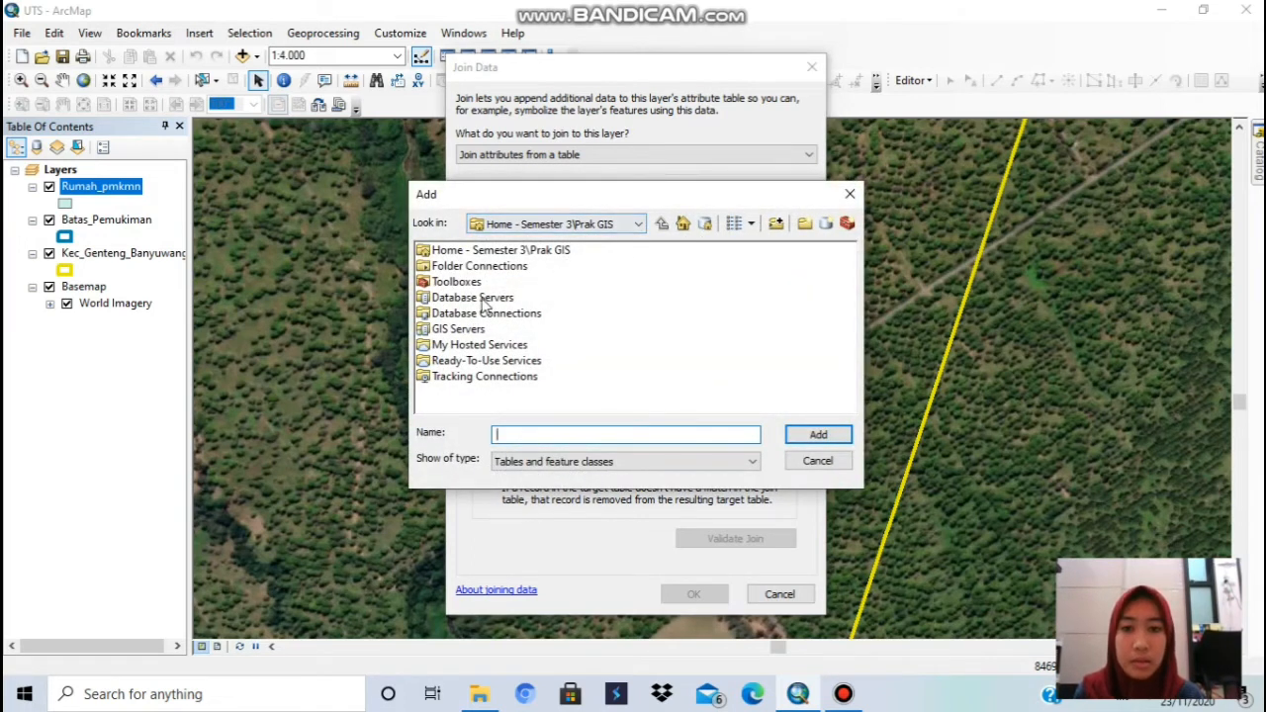
{"action": "double_click", "coordinate": [520, 267]}
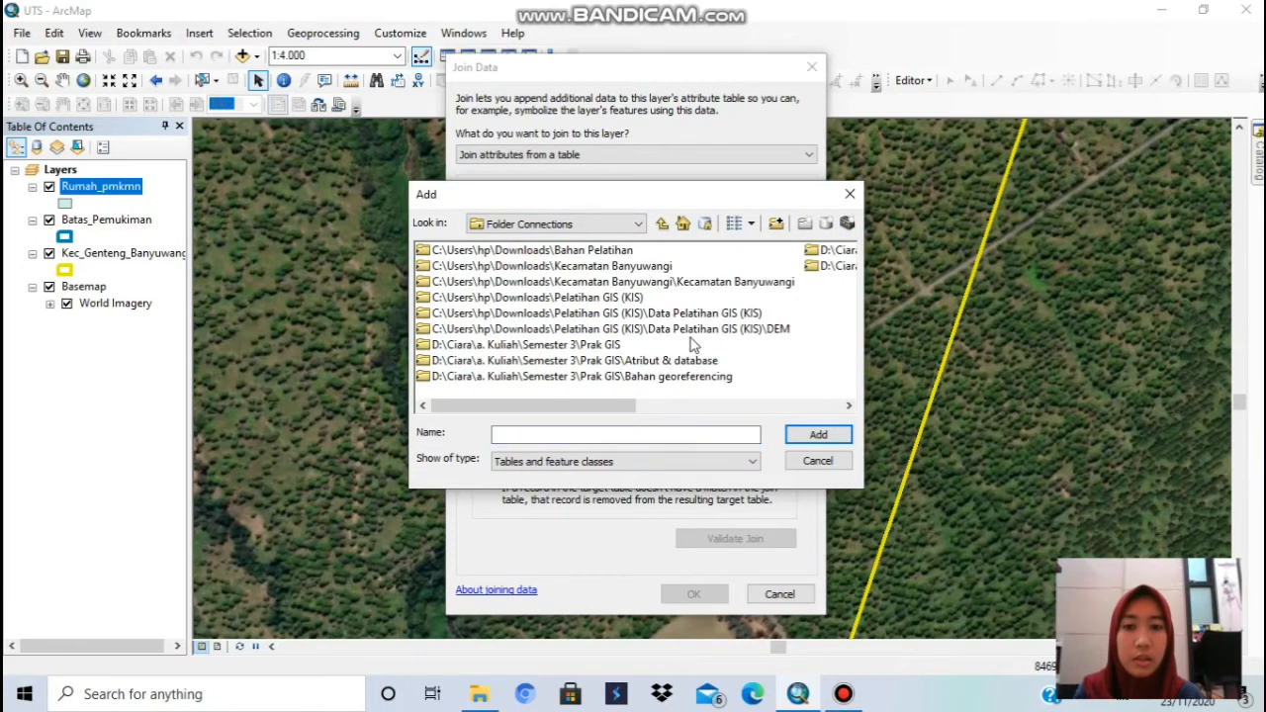
{"action": "double_click", "coordinate": [673, 362]}
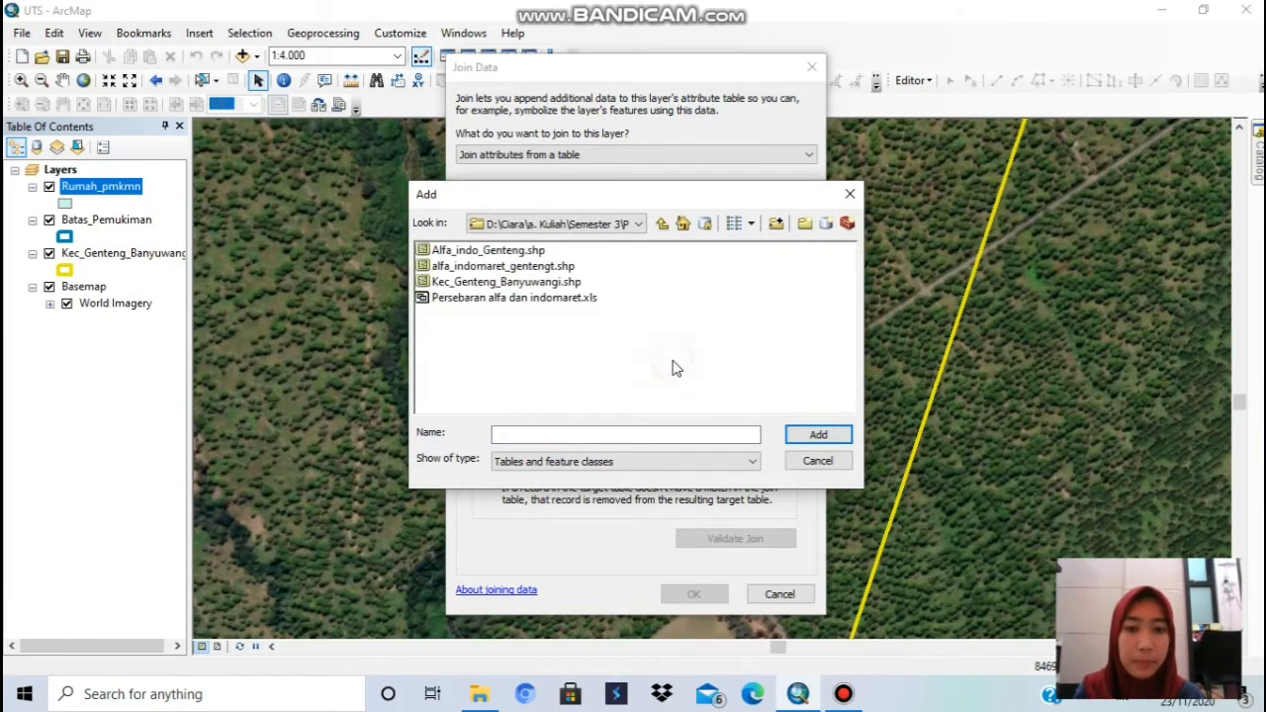
{"action": "left_click", "coordinate": [638, 226]}
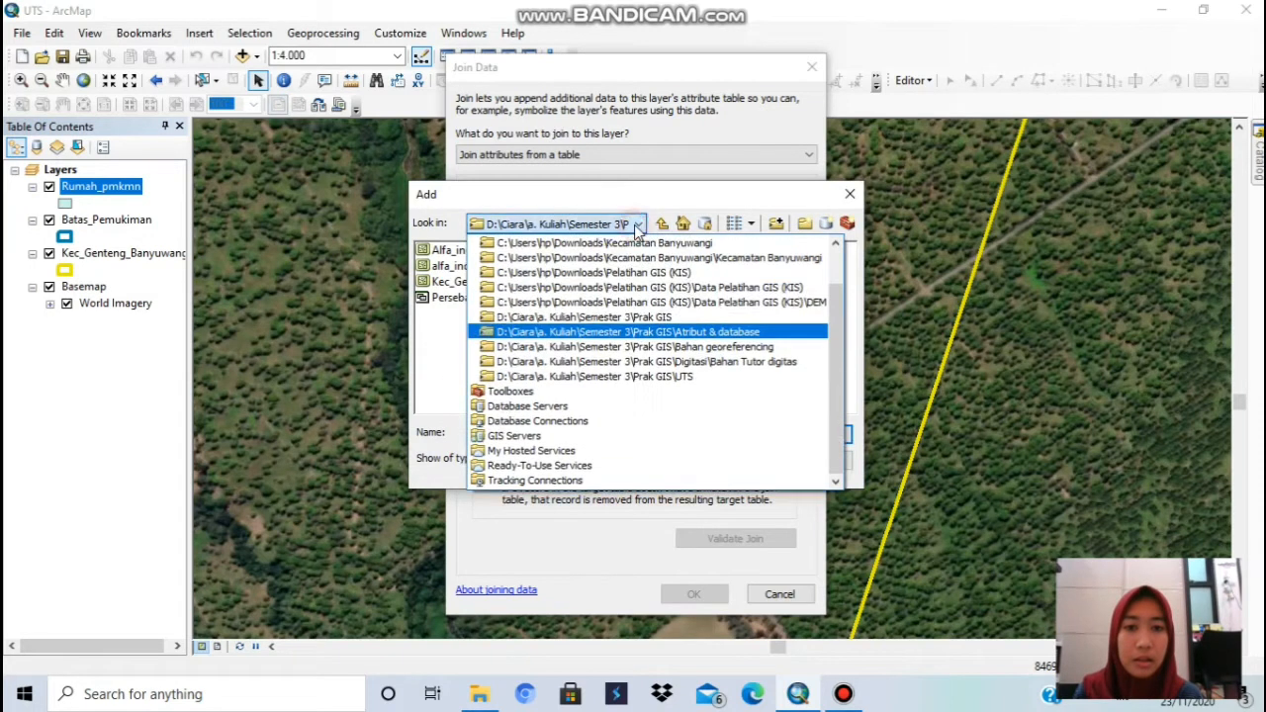
{"action": "left_click", "coordinate": [710, 379]}
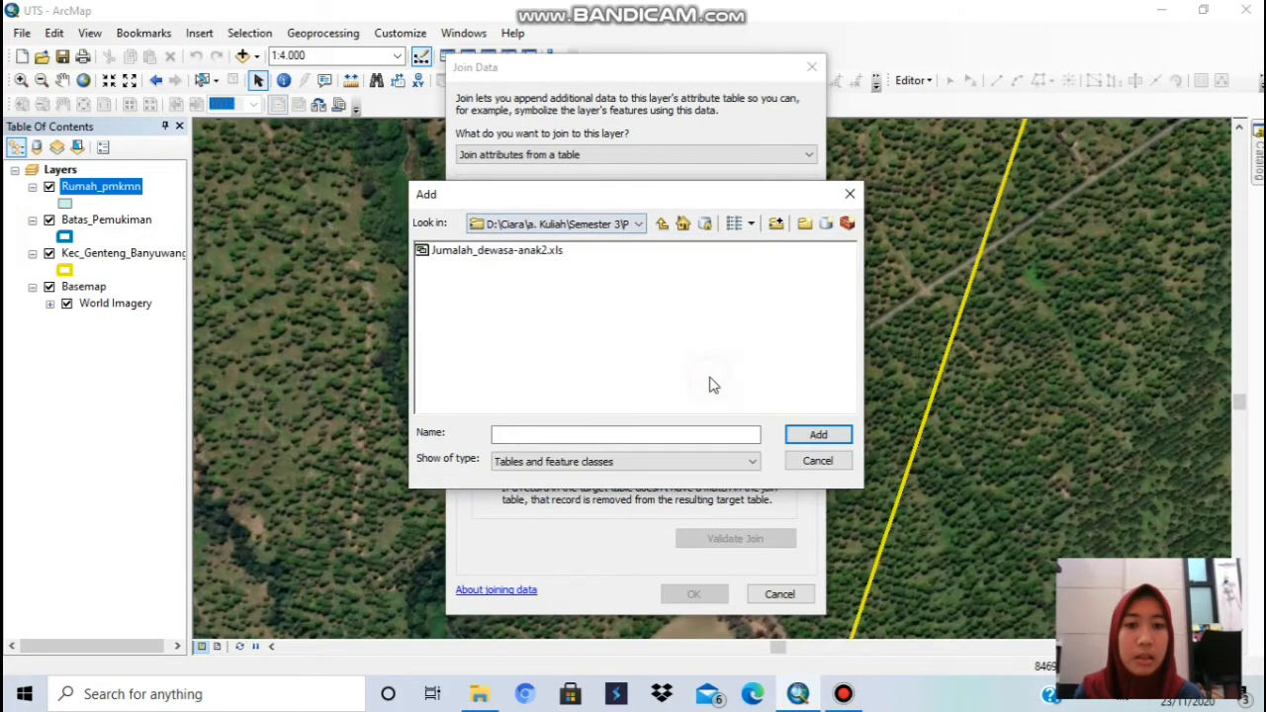
{"action": "left_click", "coordinate": [475, 256]}
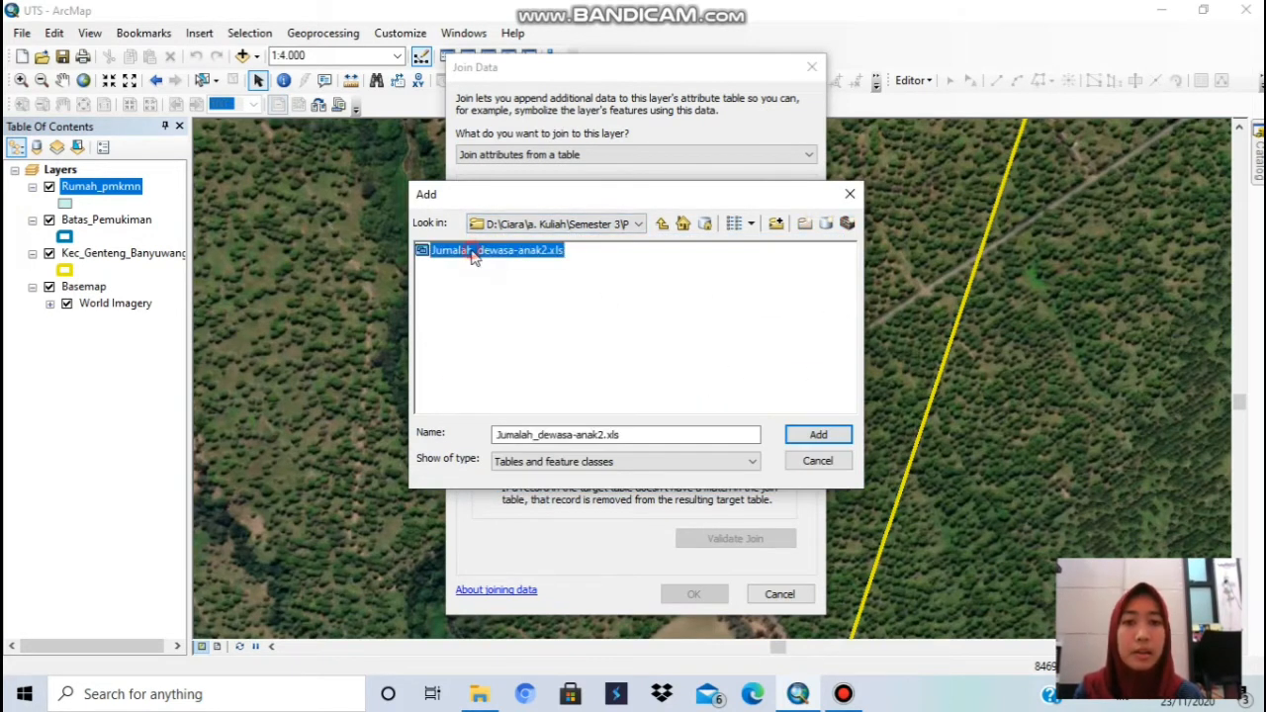
{"action": "left_click", "coordinate": [834, 435]}
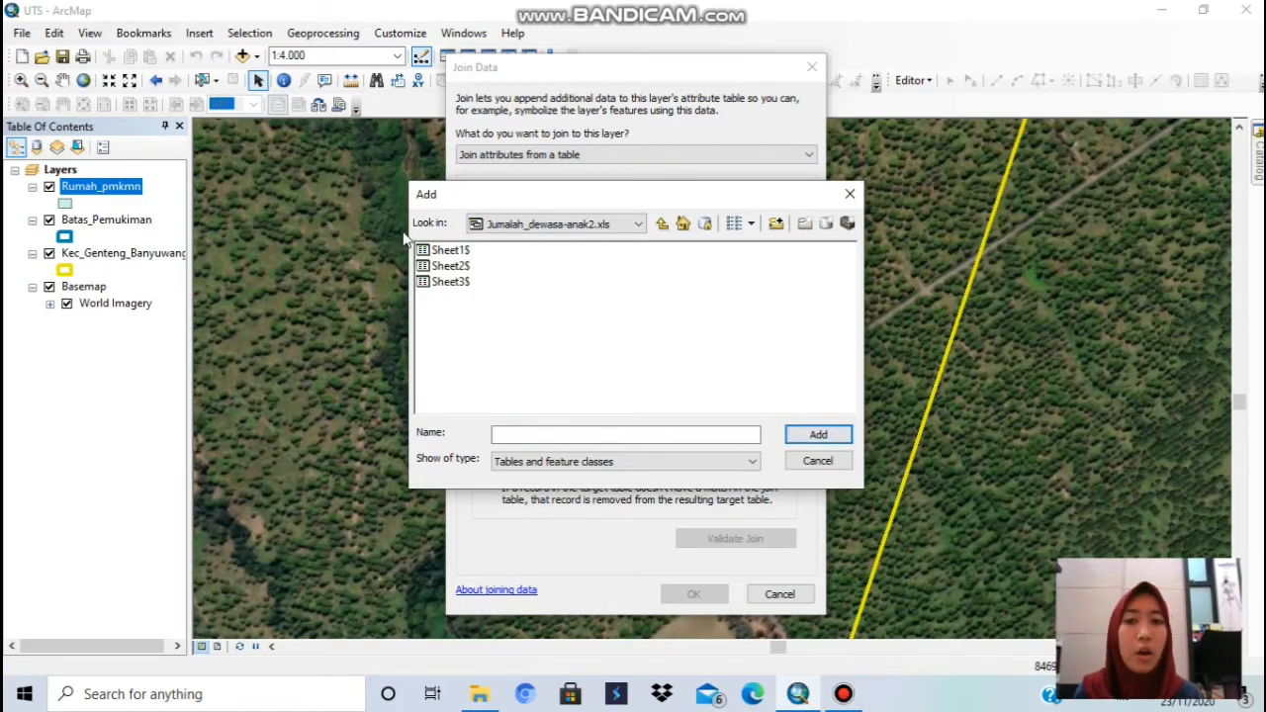
{"action": "double_click", "coordinate": [457, 251]}
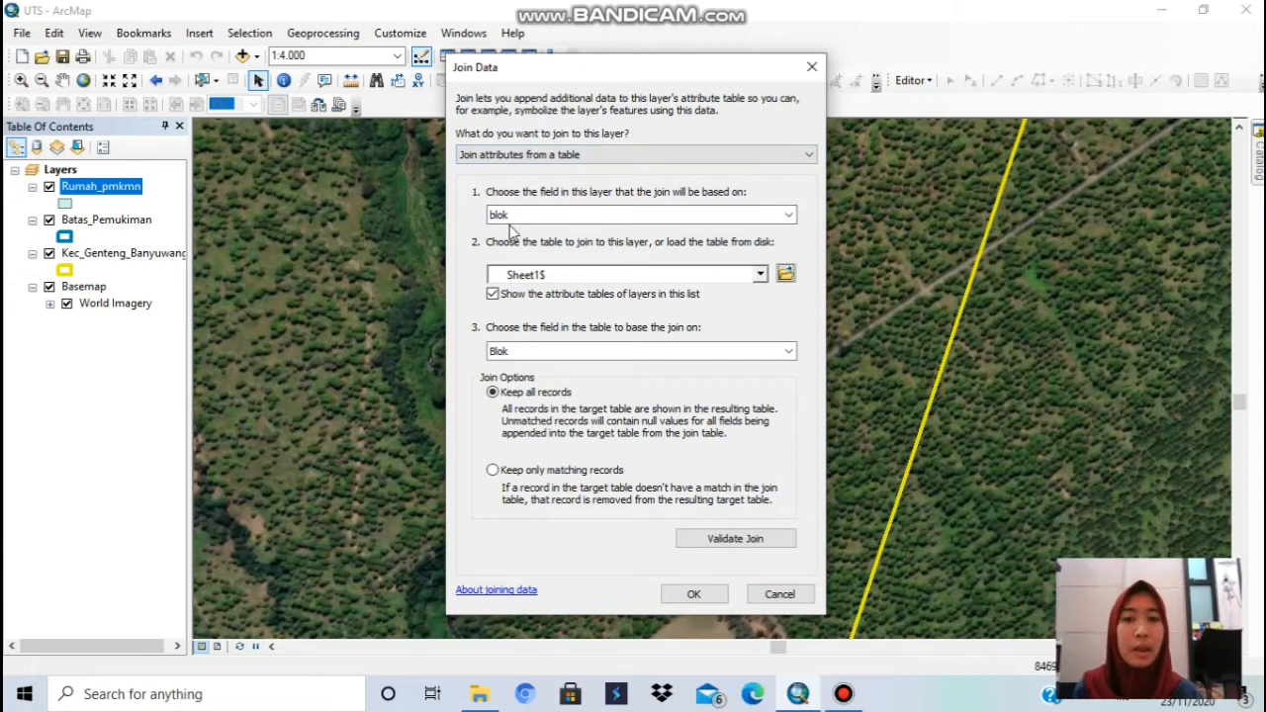
- Validate and apply the join with all records kept, and open the Rumah_pmkmn attribute table
{"action": "left_click", "coordinate": [735, 539]}
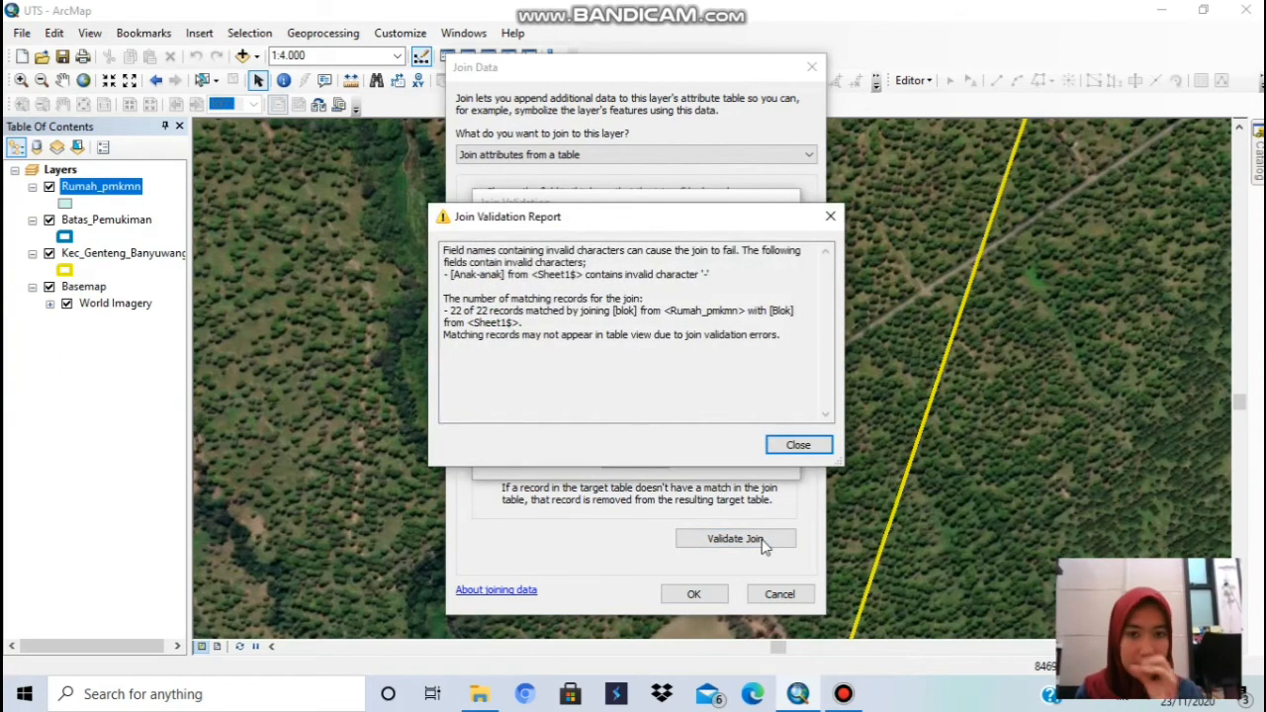
{"action": "left_click", "coordinate": [794, 445]}
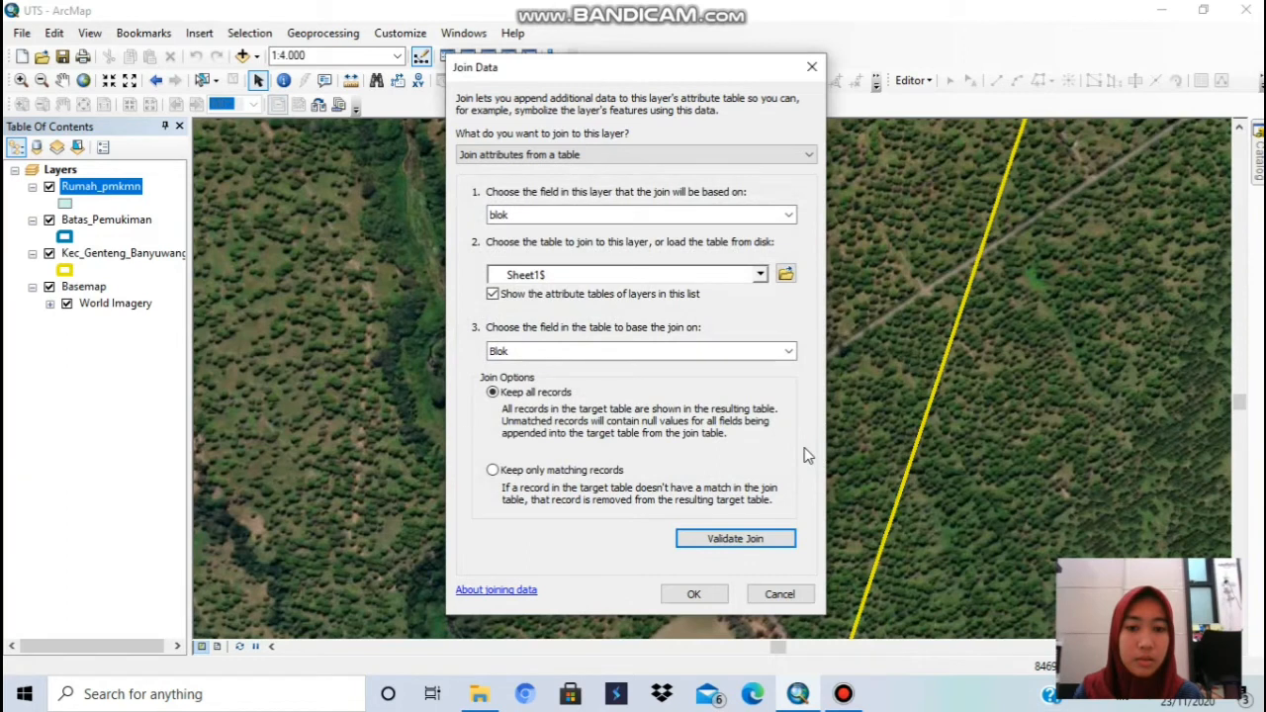
{"action": "left_click", "coordinate": [693, 595]}
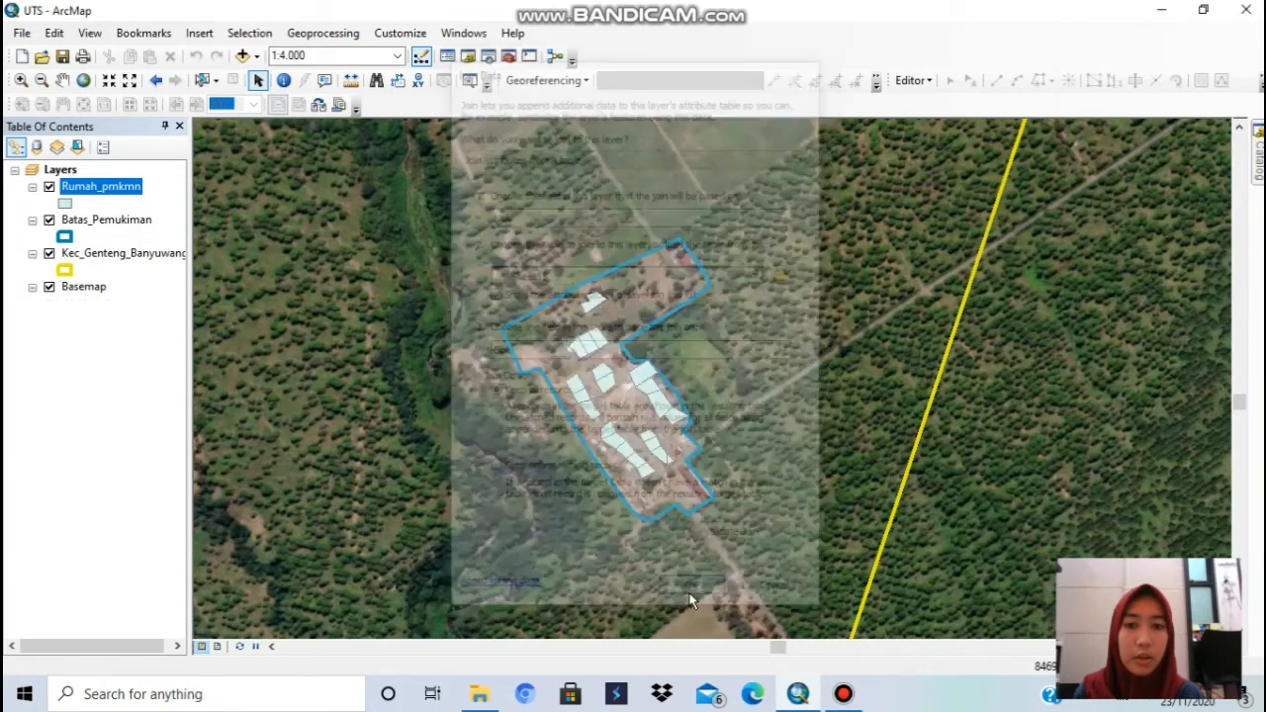
{"action": "right_click", "coordinate": [120, 188]}
{"action": "left_click", "coordinate": [203, 245]}
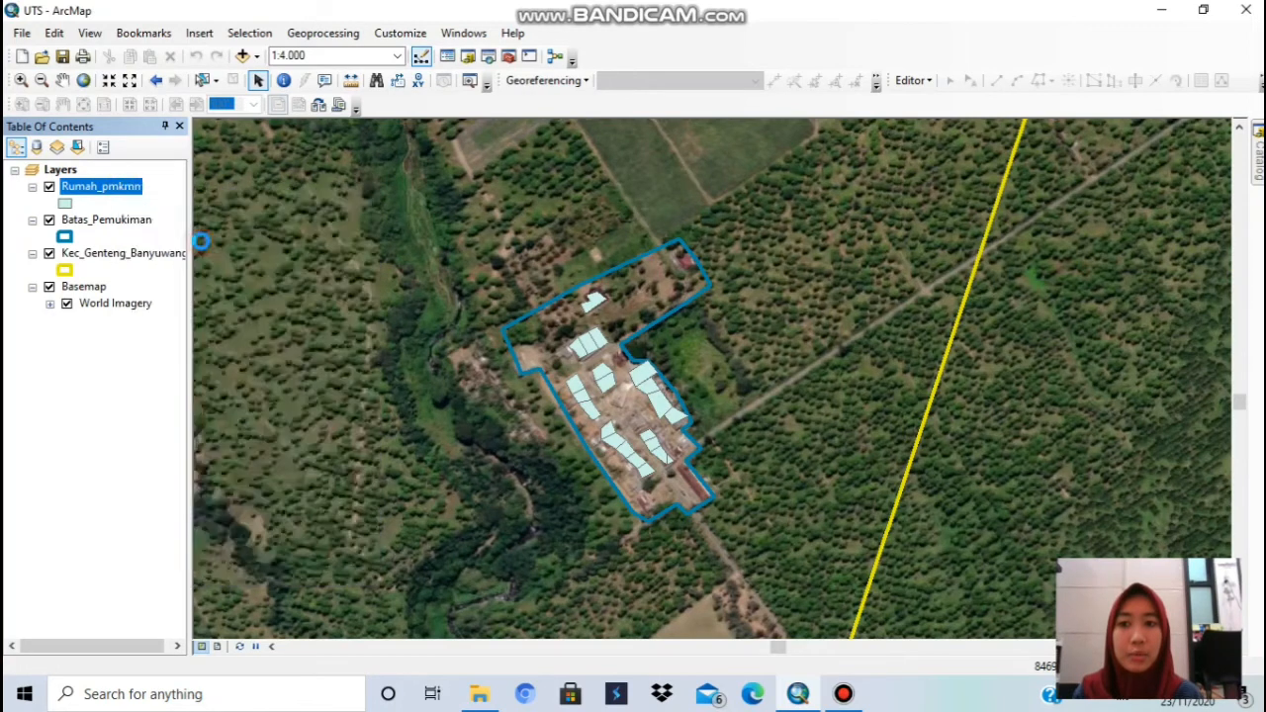
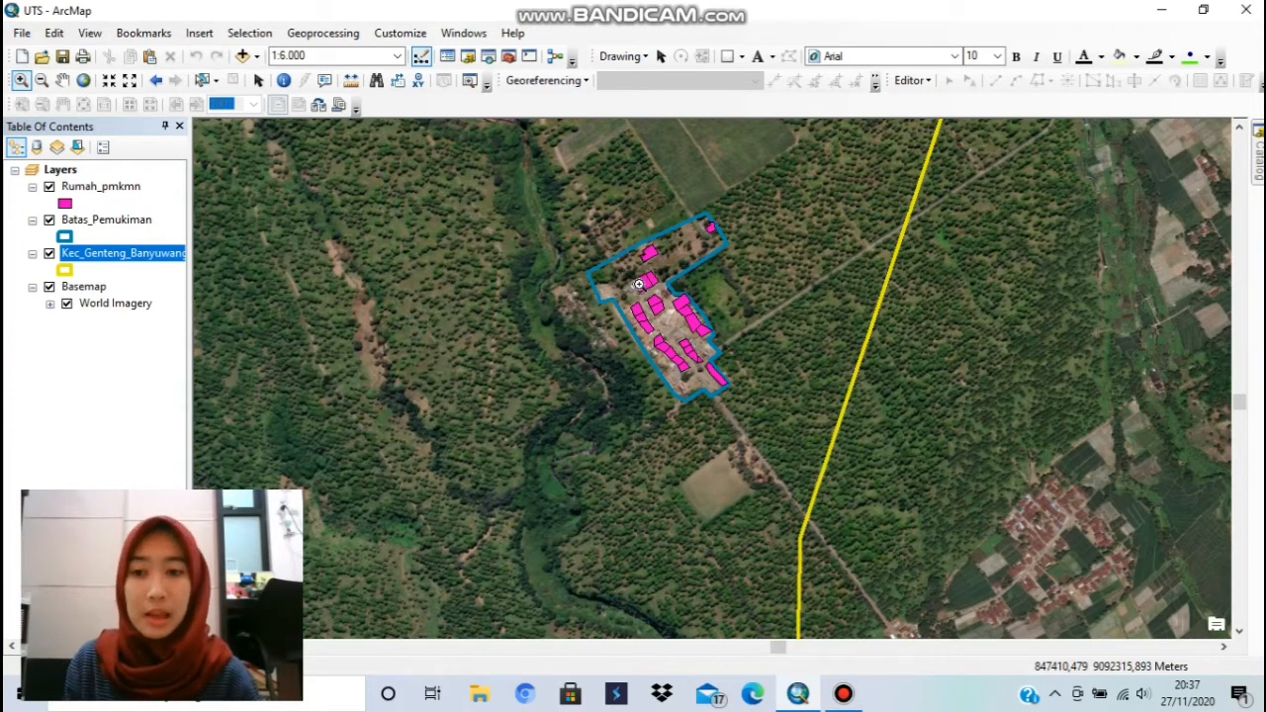
- Zoom the map to the full extent of the Kec_Genteng_Banyuwangi layer and switch to layout view
{"action": "right_click", "coordinate": [147, 257]}
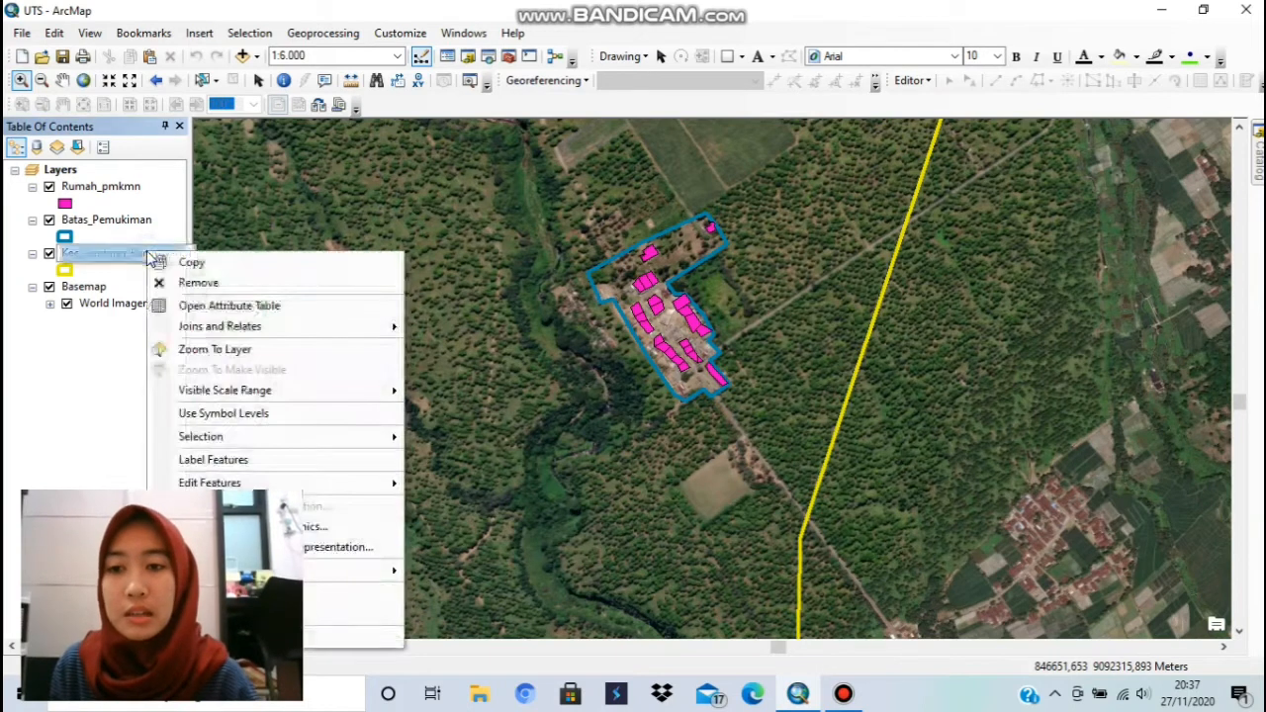
{"action": "left_click", "coordinate": [297, 348]}
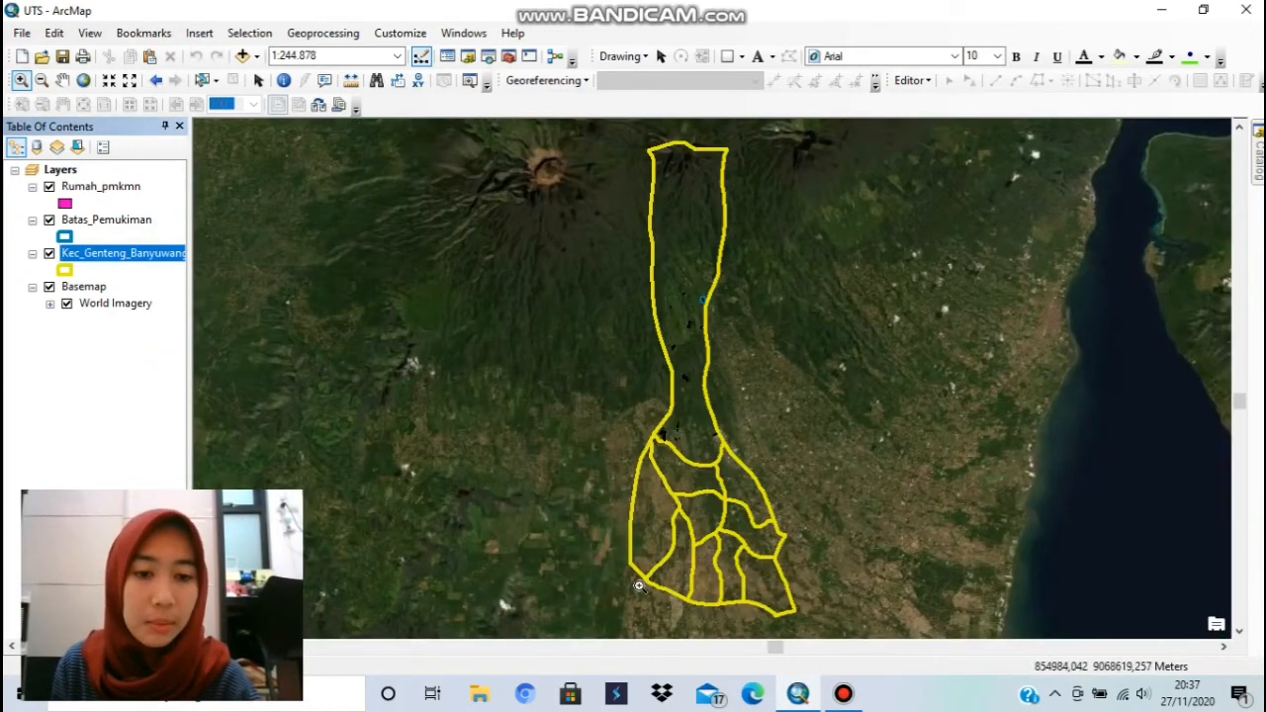
{"action": "left_click", "coordinate": [261, 81]}
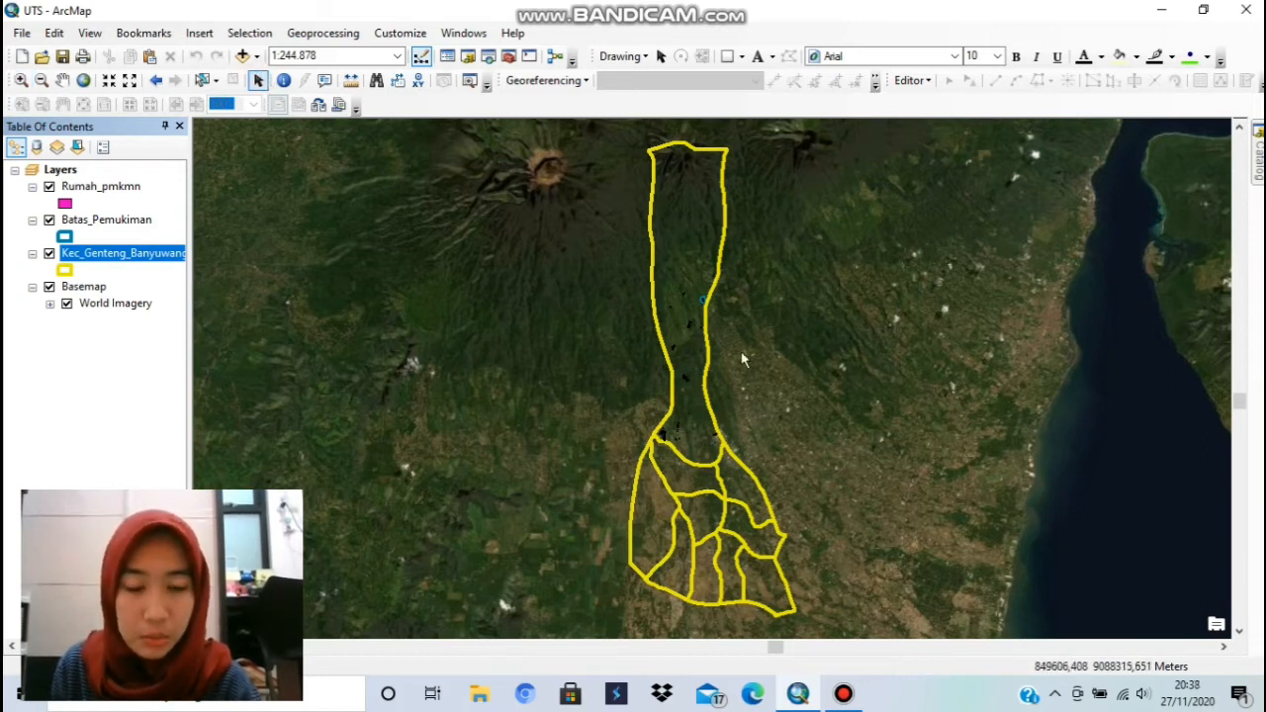
{"action": "left_click", "coordinate": [21, 80]}
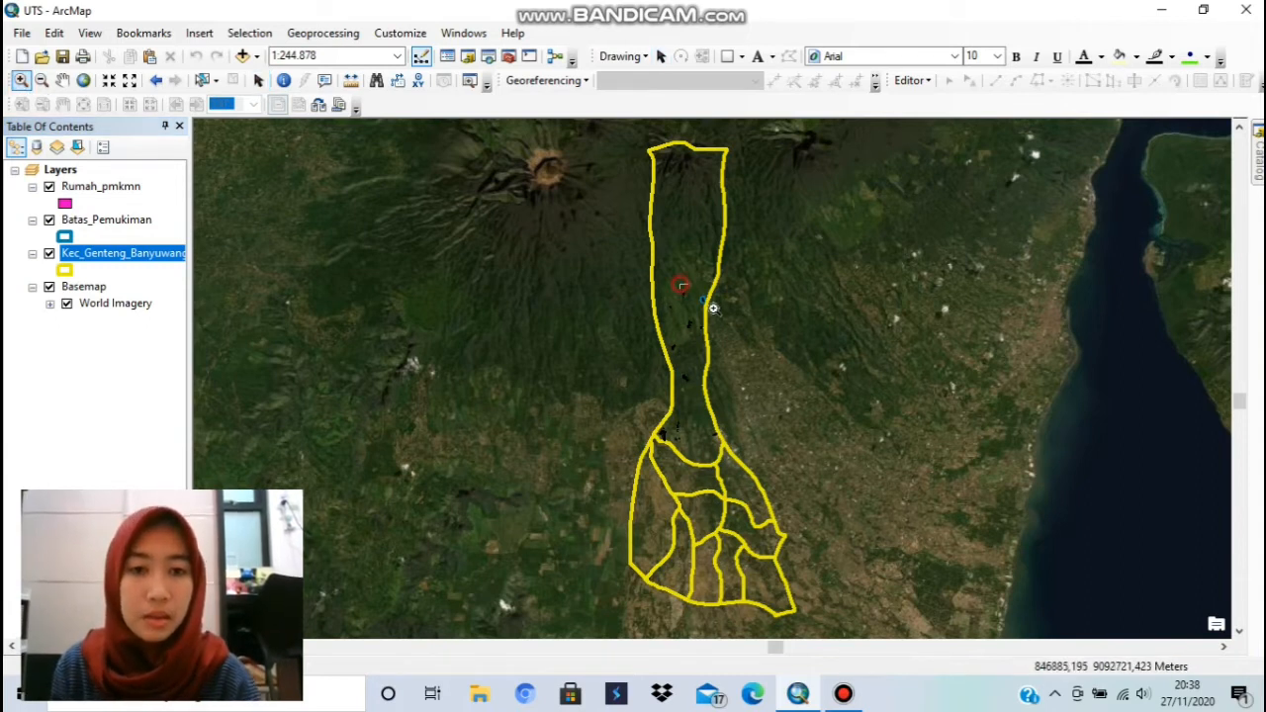
{"action": "left_click_drag", "start_coordinate": [680, 284], "coordinate": [721, 312]}
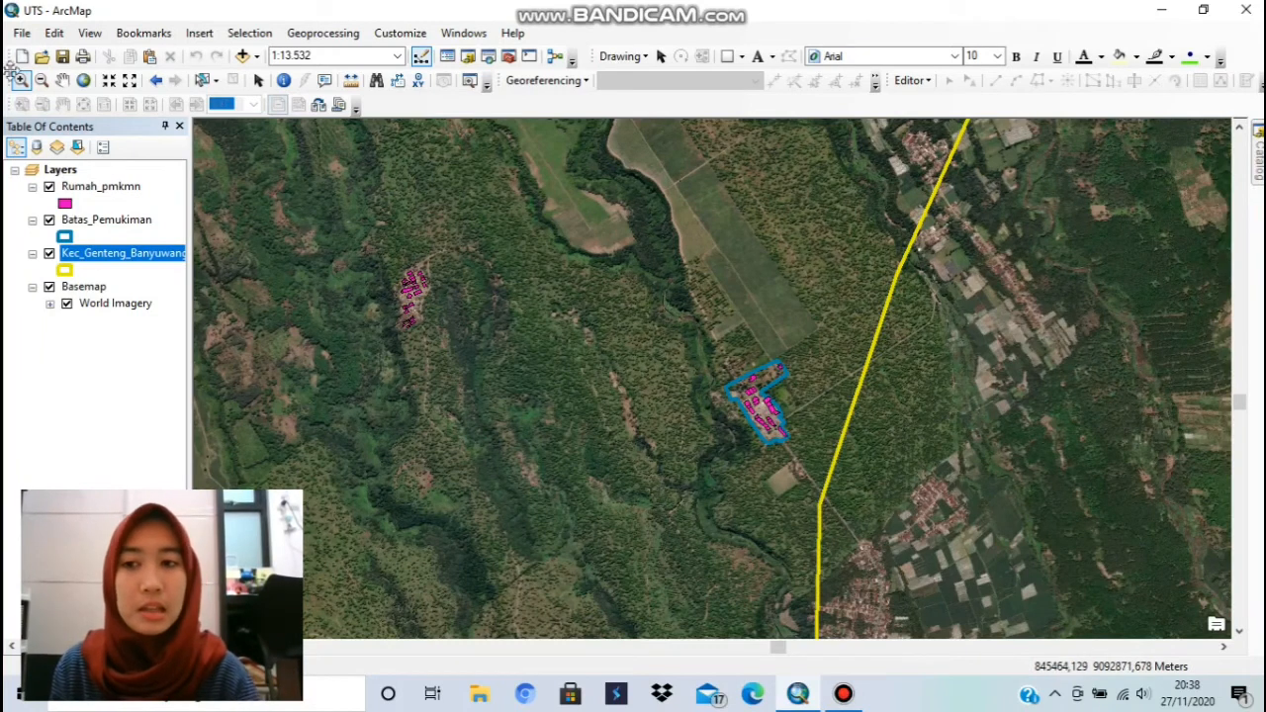
{"action": "right_click", "coordinate": [154, 259]}
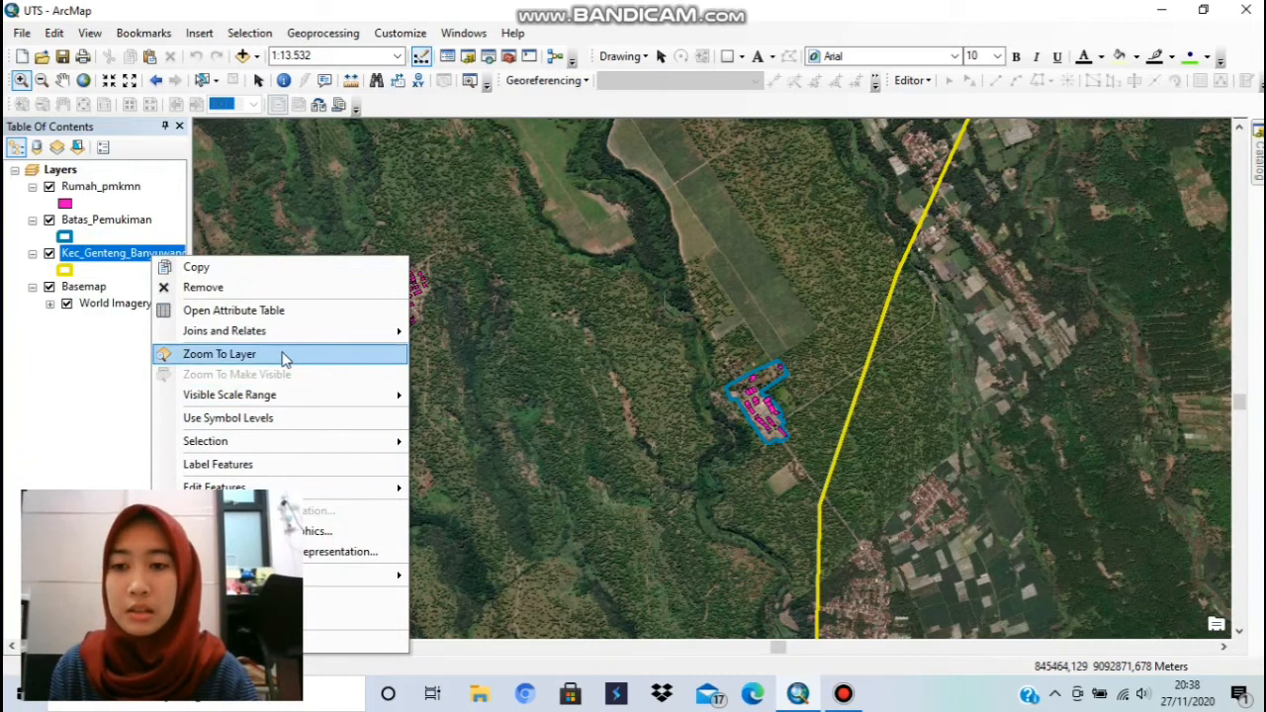
{"action": "left_click", "coordinate": [282, 353]}
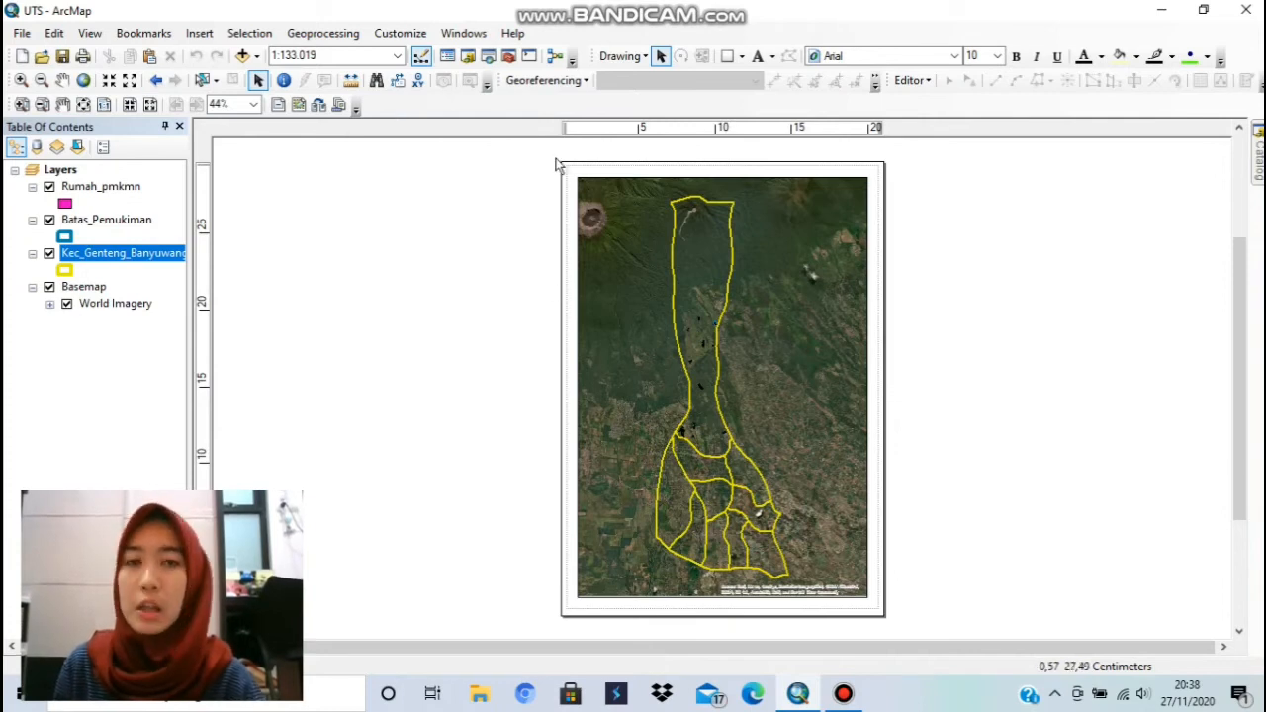
- Set up the layout page with the Microsoft Print to PDF printer, A4 paper and landscape orientation
{"action": "left_click", "coordinate": [35, 33]}
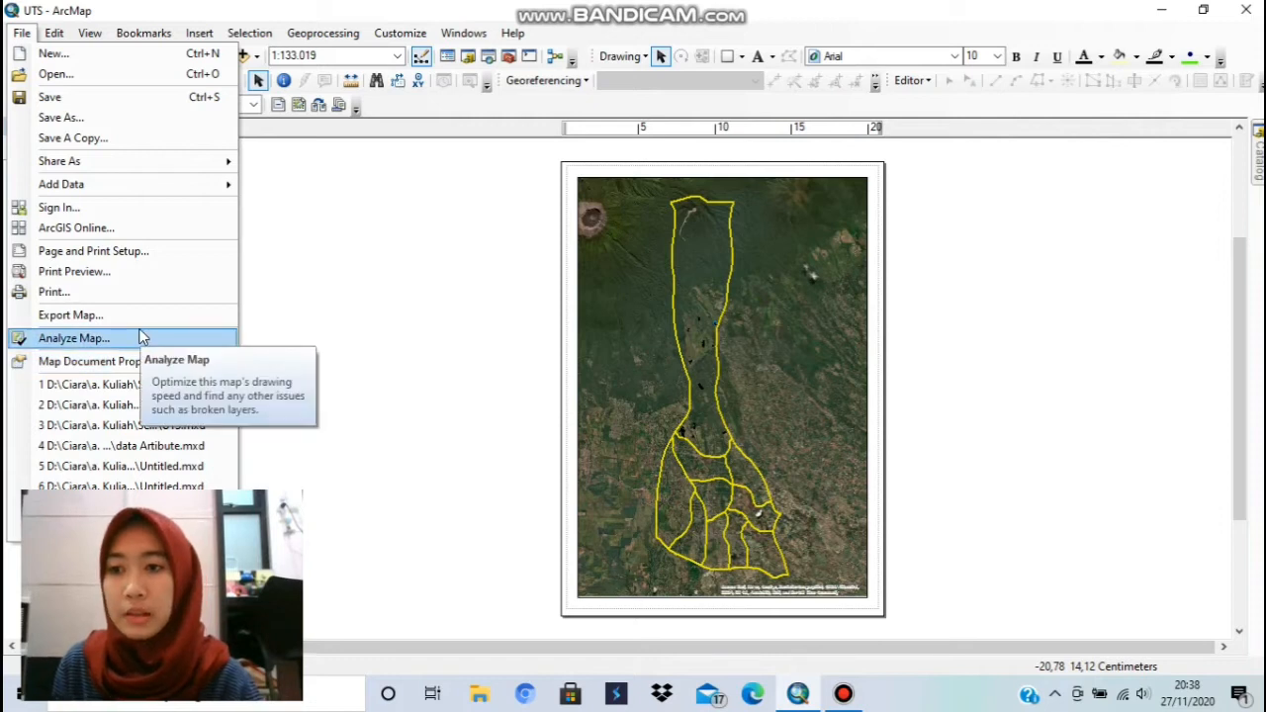
{"action": "left_click", "coordinate": [131, 254]}
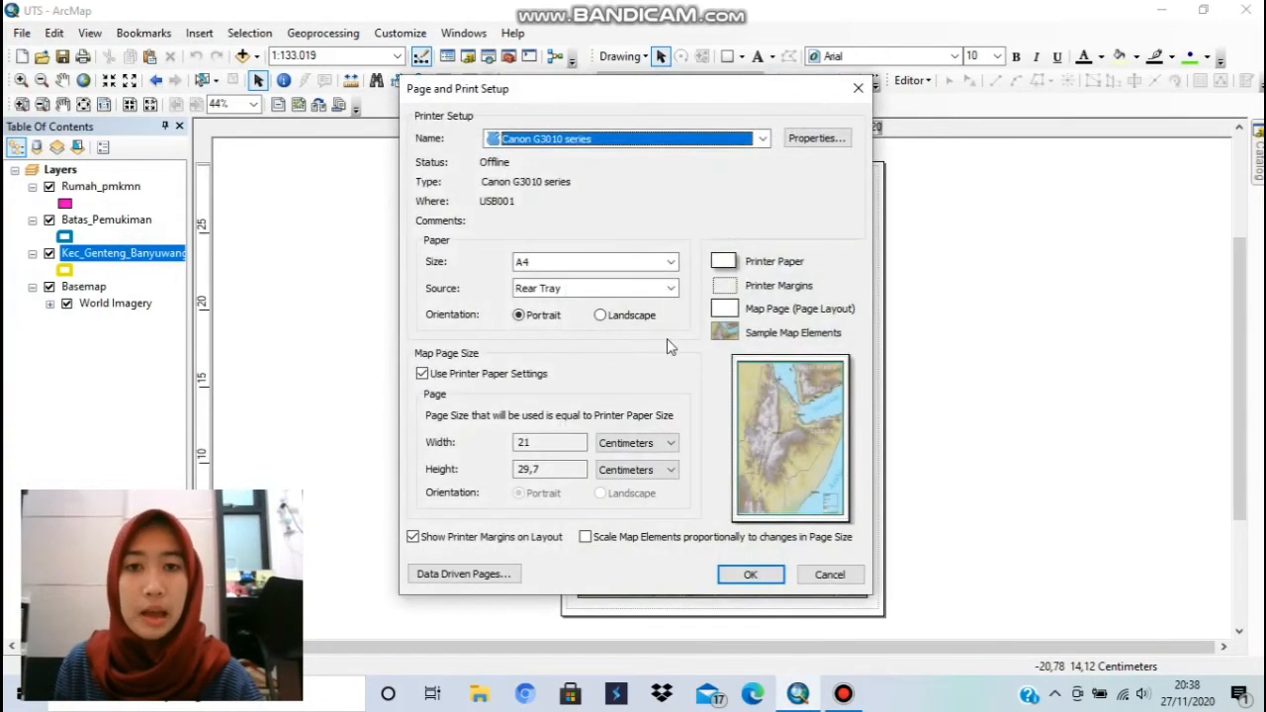
{"action": "left_click", "coordinate": [763, 140]}
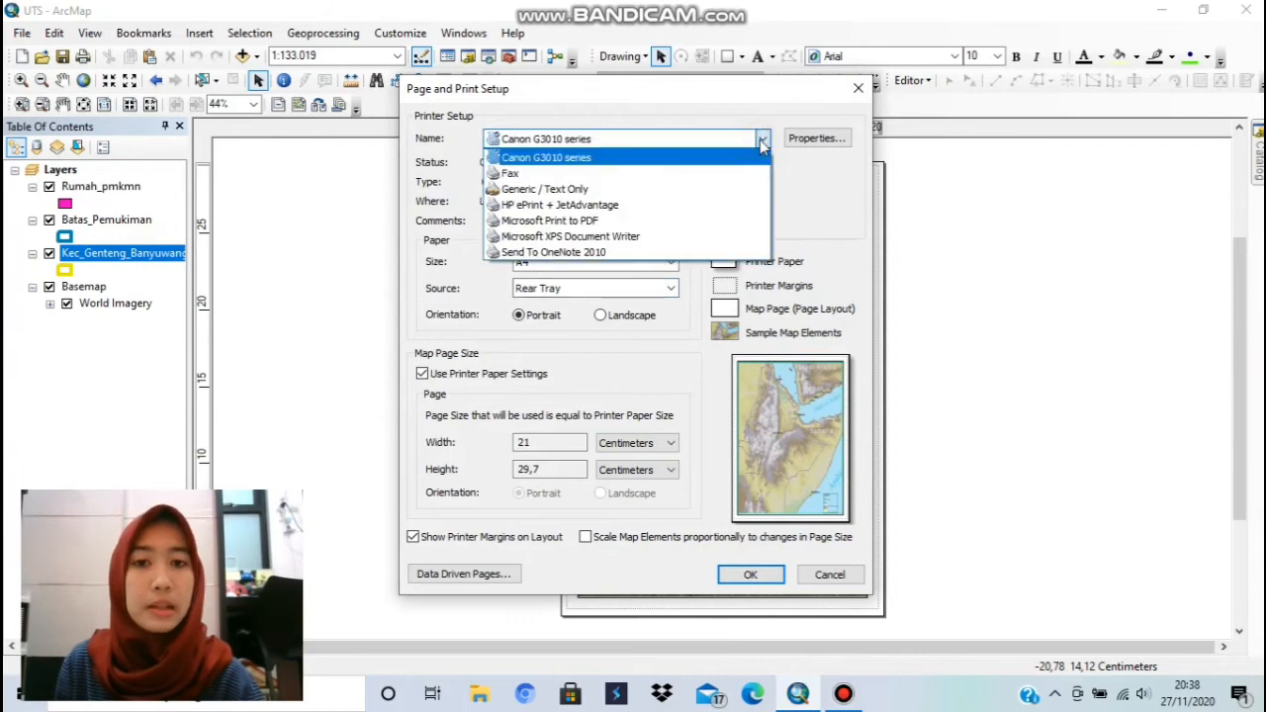
{"action": "left_click", "coordinate": [651, 222]}
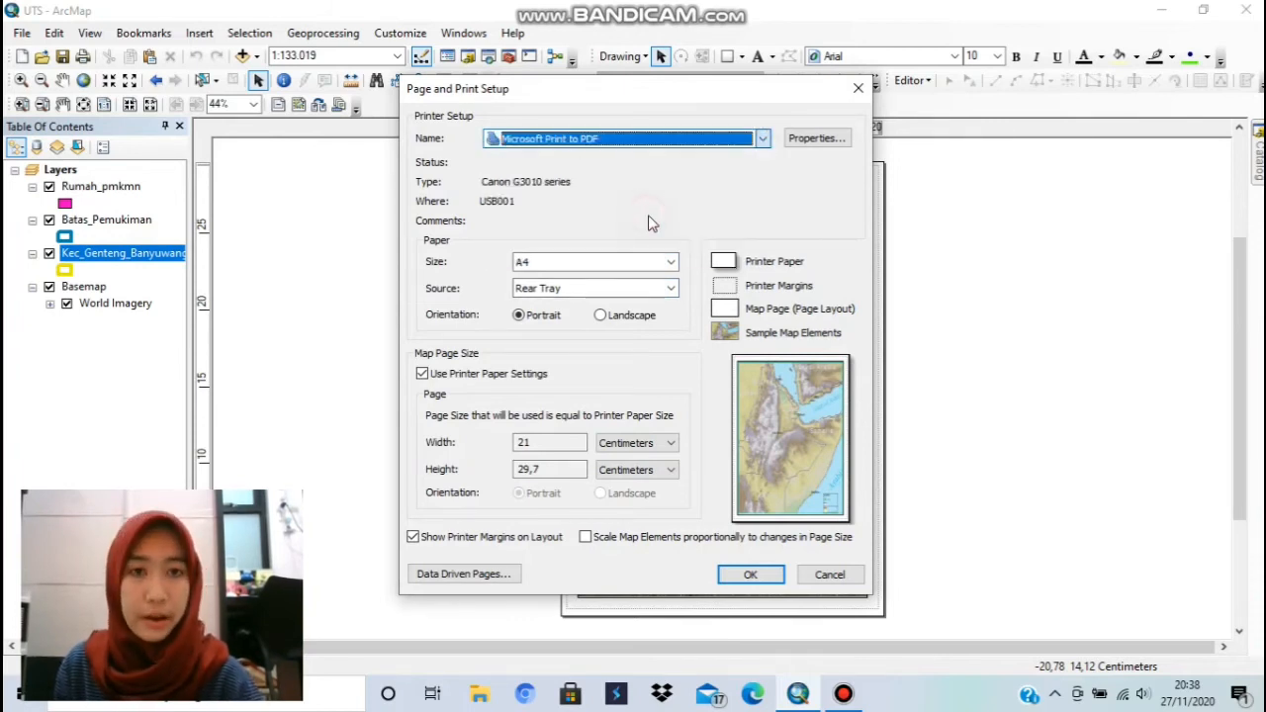
{"action": "left_click", "coordinate": [671, 262]}
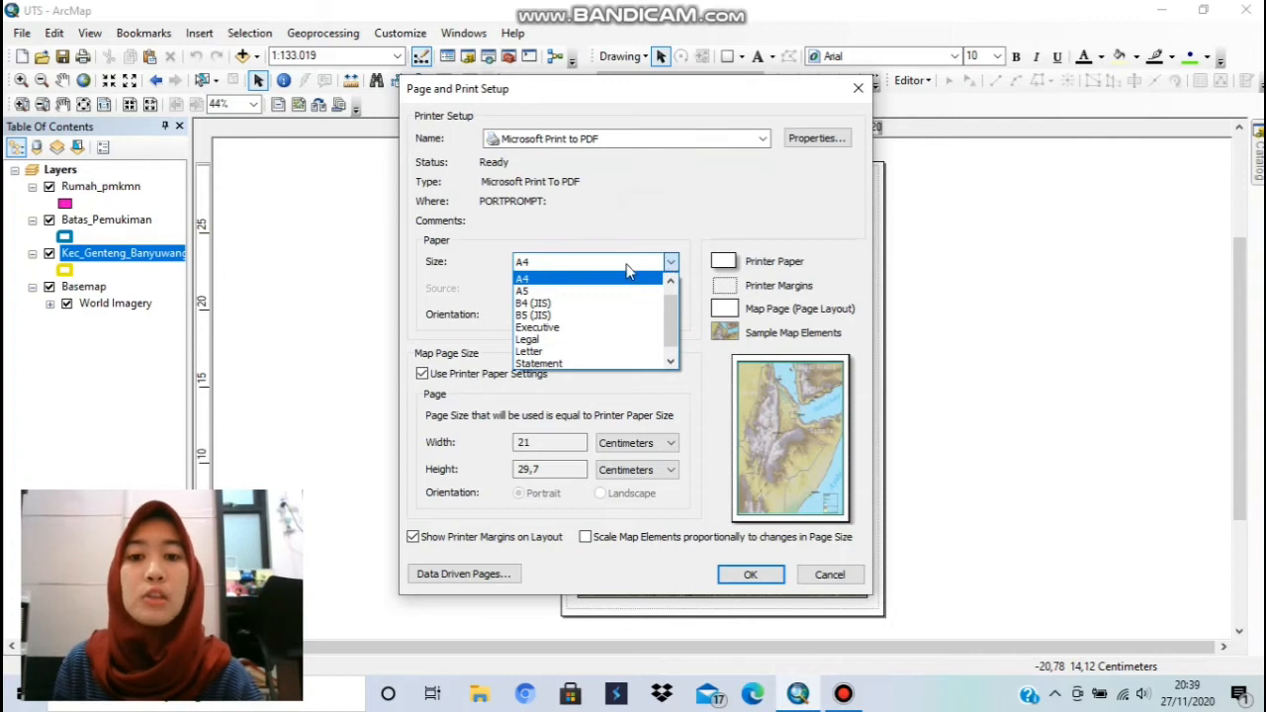
{"action": "left_click", "coordinate": [617, 280]}
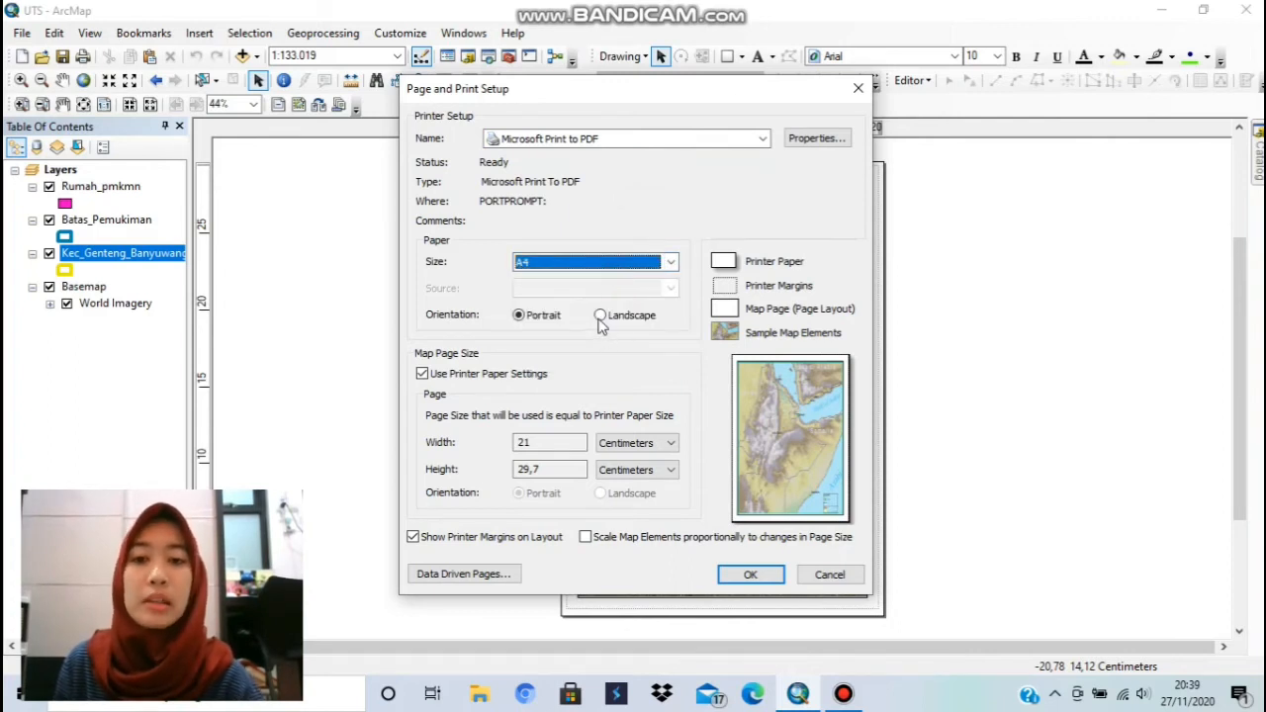
{"action": "left_click", "coordinate": [599, 315]}
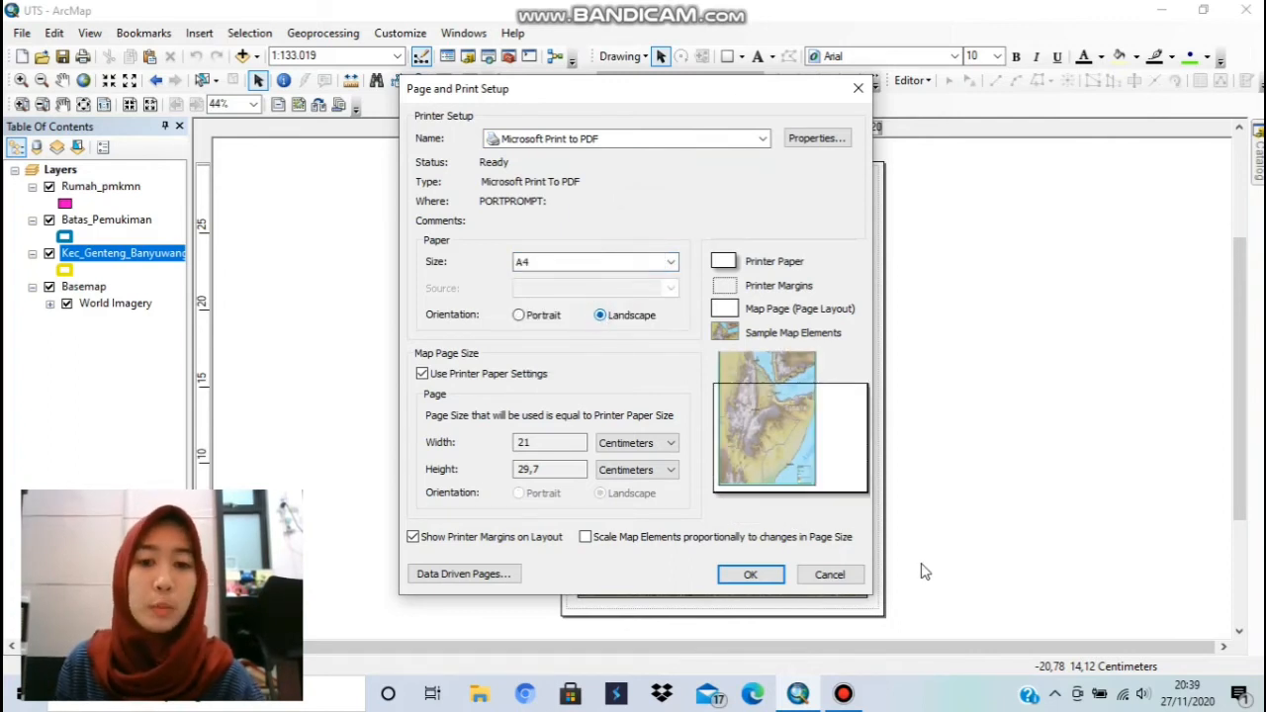
{"action": "left_click", "coordinate": [746, 579]}
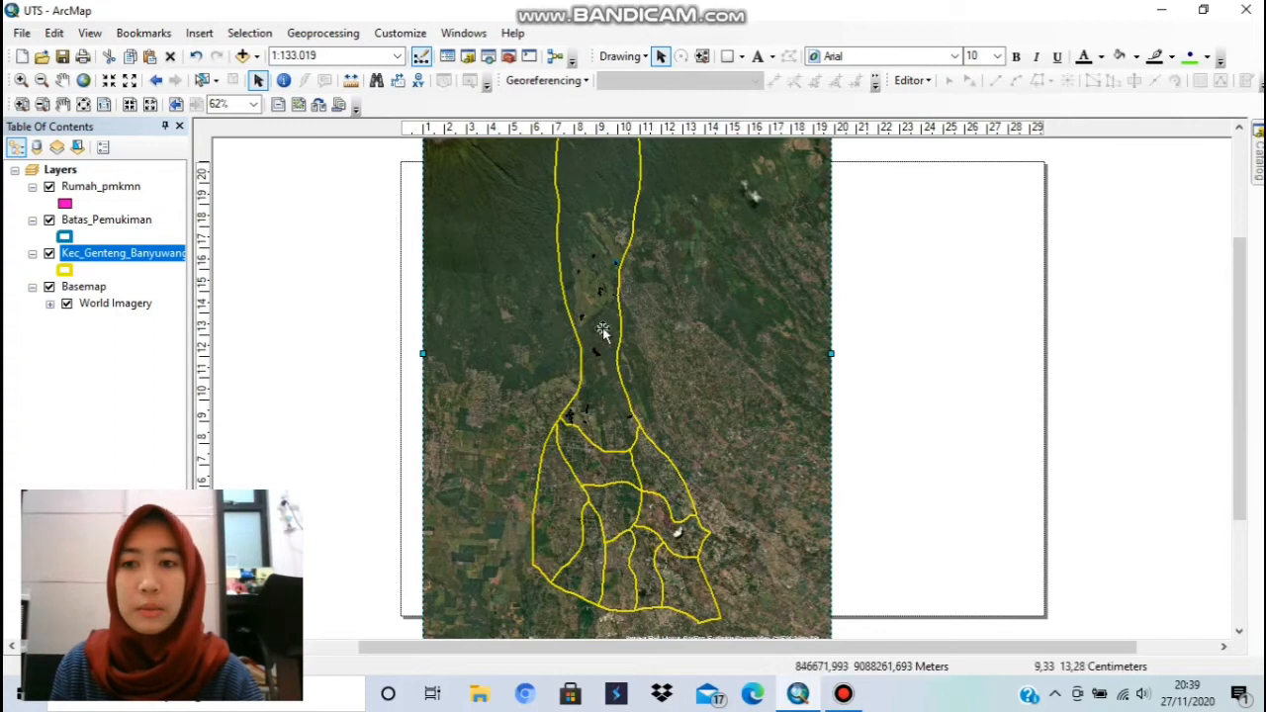
- Set the map scale in the data frame to 1:200.000 and move the whole Genteng district near the middle of the frame
{"action": "left_click", "coordinate": [41, 80]}
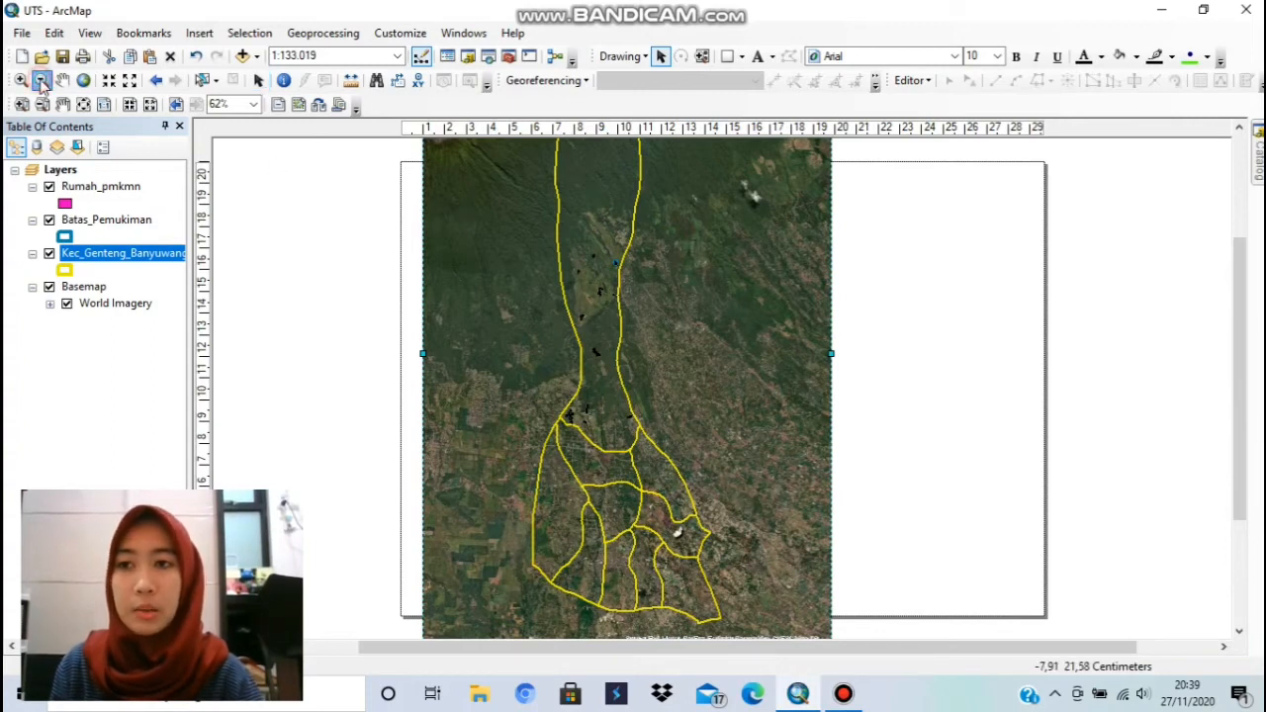
{"action": "left_click", "coordinate": [733, 349]}
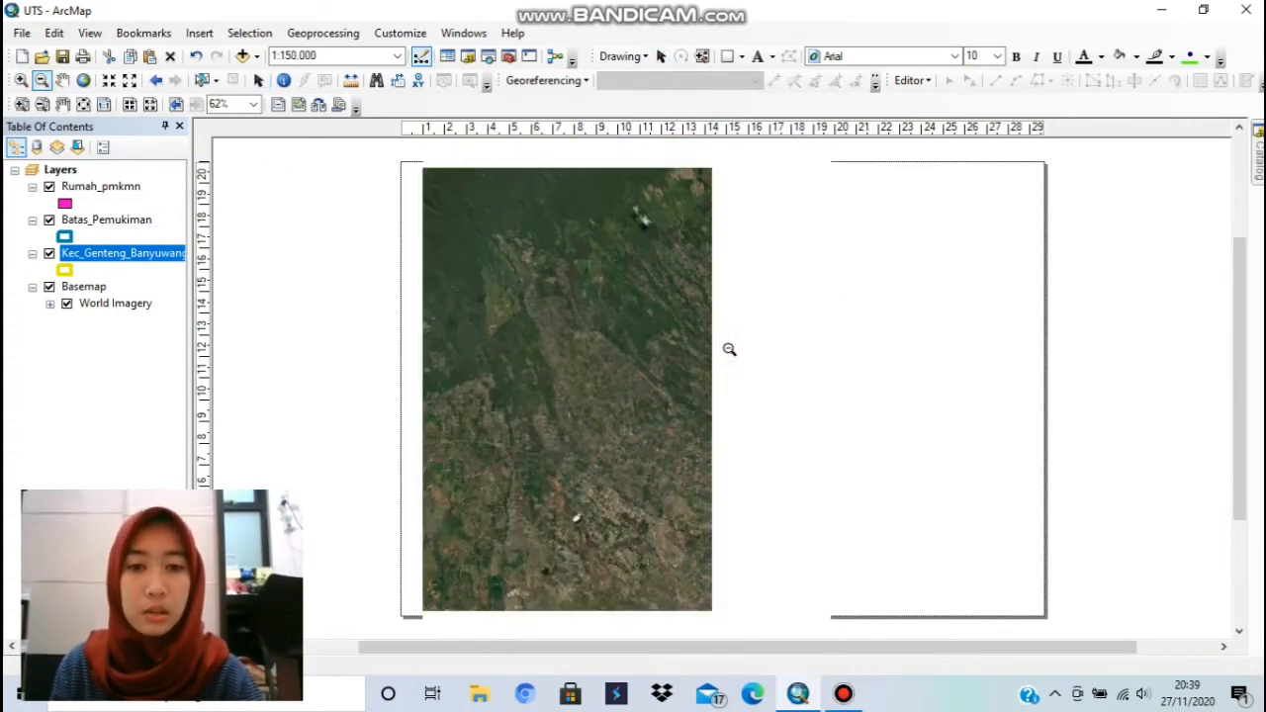
{"action": "left_click", "coordinate": [674, 344]}
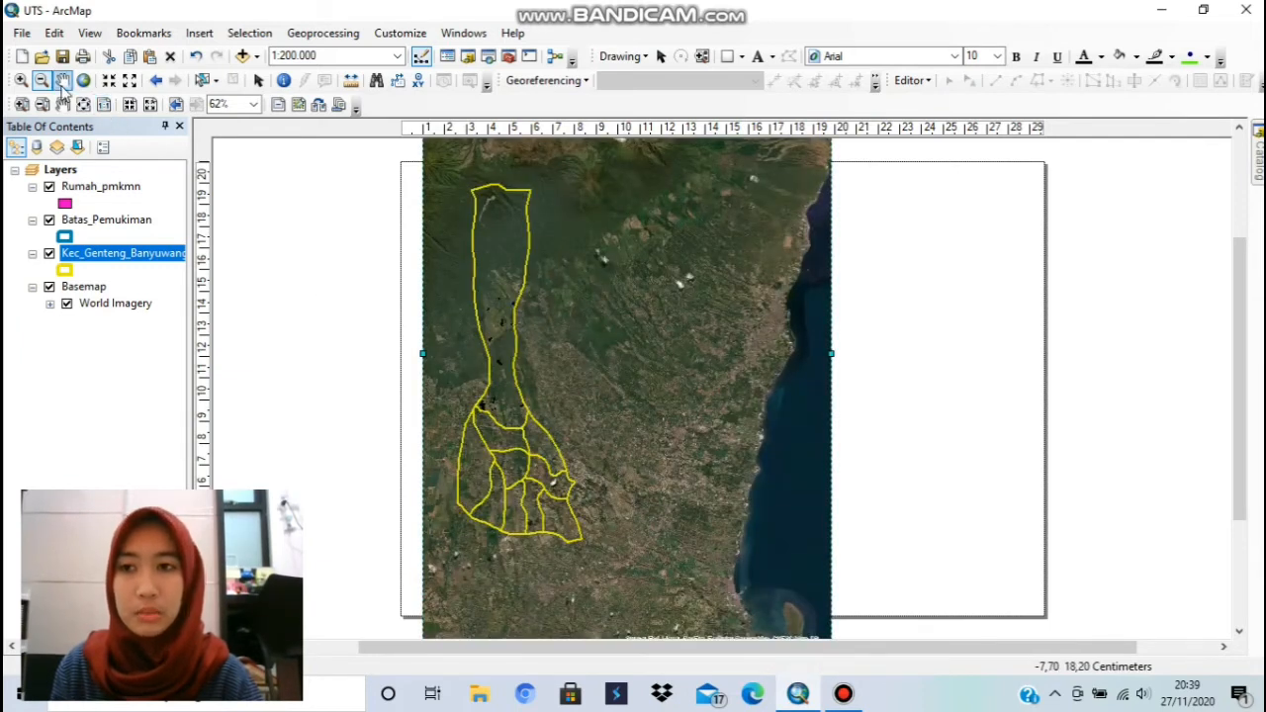
{"action": "left_click", "coordinate": [61, 84]}
{"action": "left_click_drag", "start_coordinate": [518, 306], "coordinate": [637, 327]}
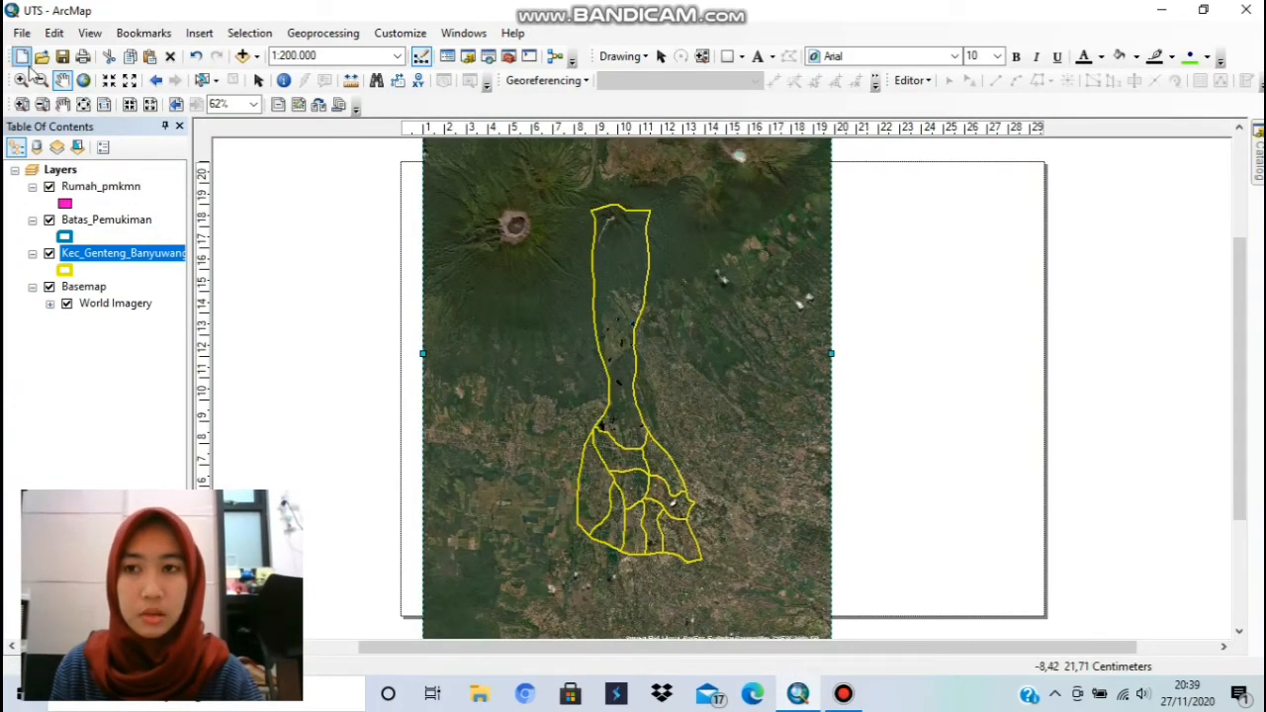
{"action": "left_click", "coordinate": [27, 80]}
{"action": "left_click", "coordinate": [640, 373]}
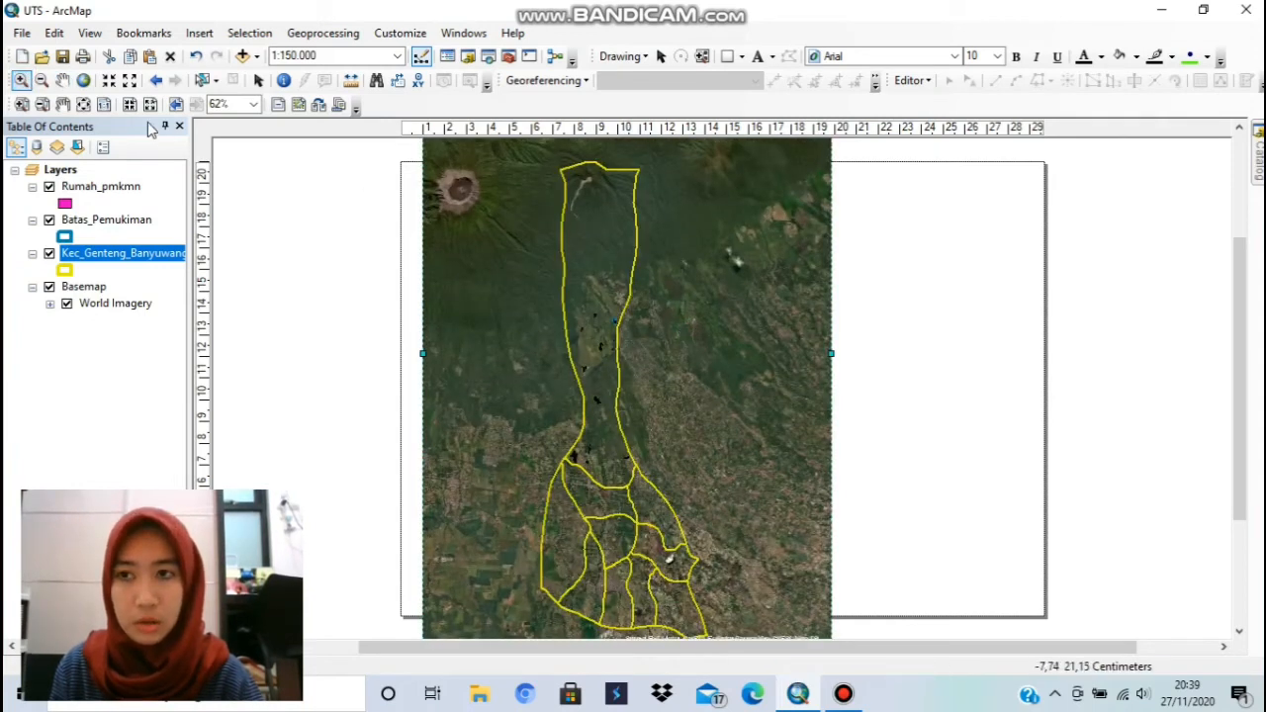
{"action": "left_click", "coordinate": [41, 80]}
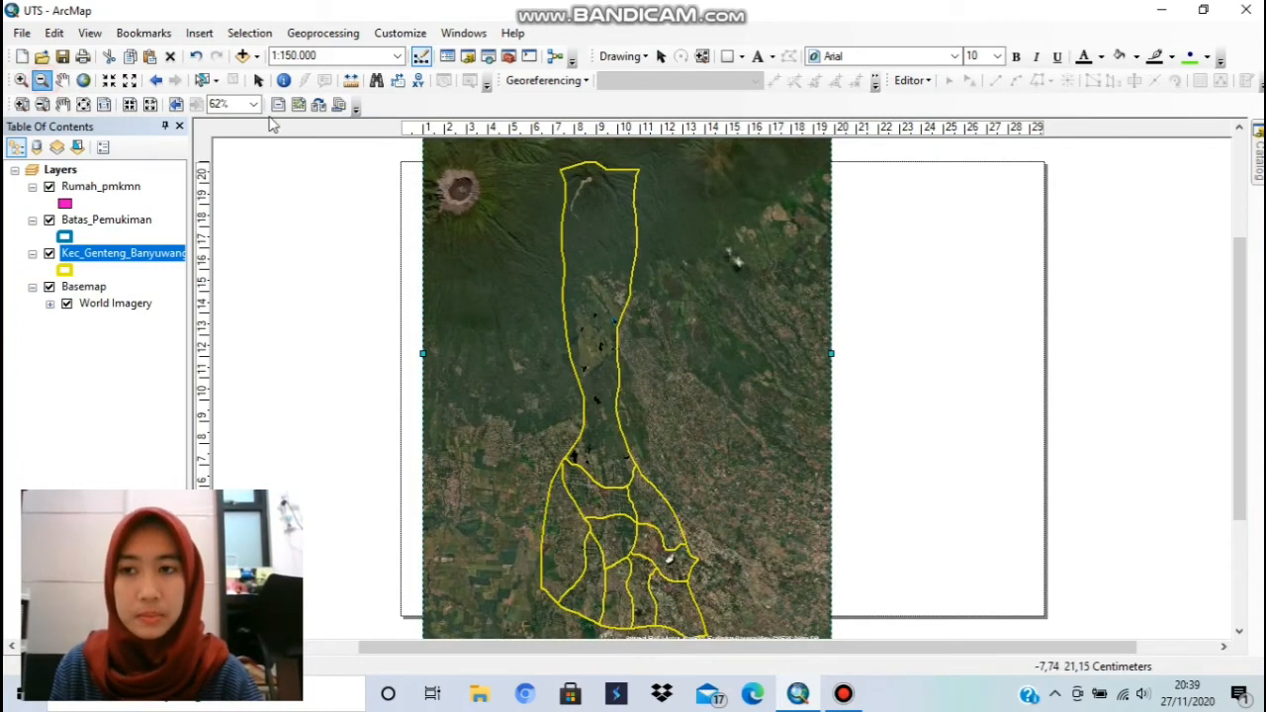
{"action": "left_click", "coordinate": [699, 392]}
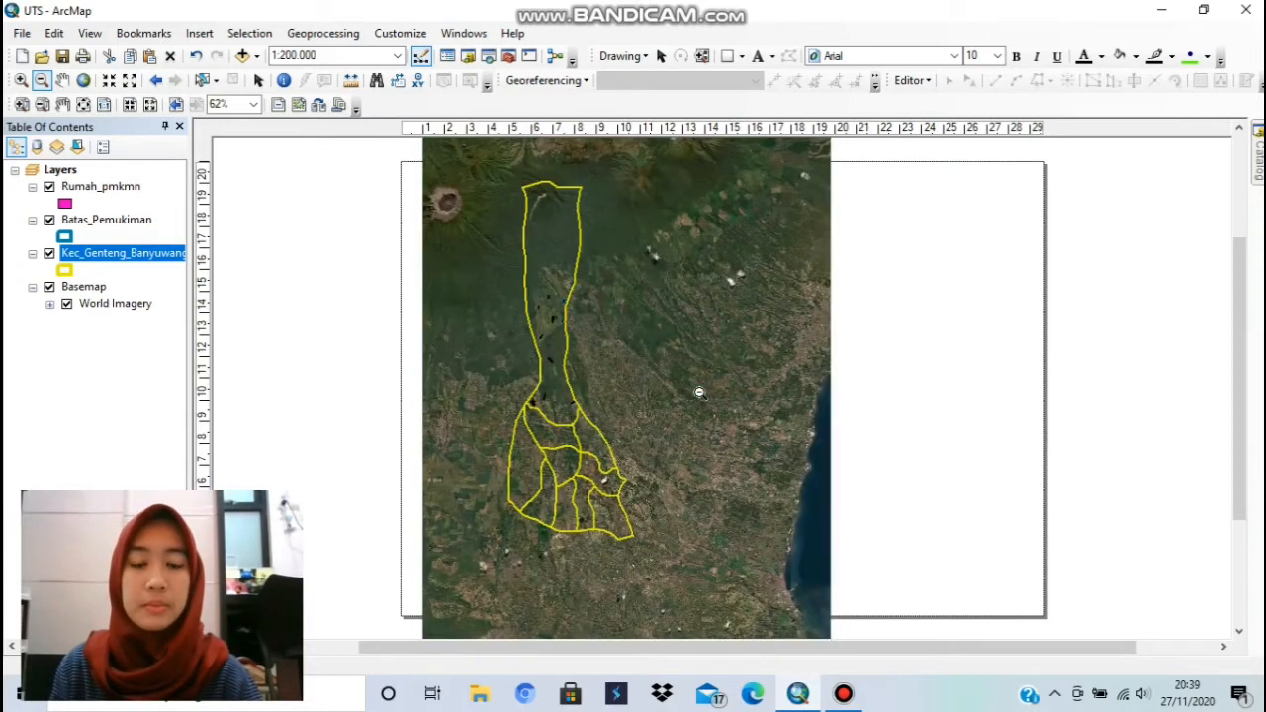
{"action": "left_click", "coordinate": [62, 80]}
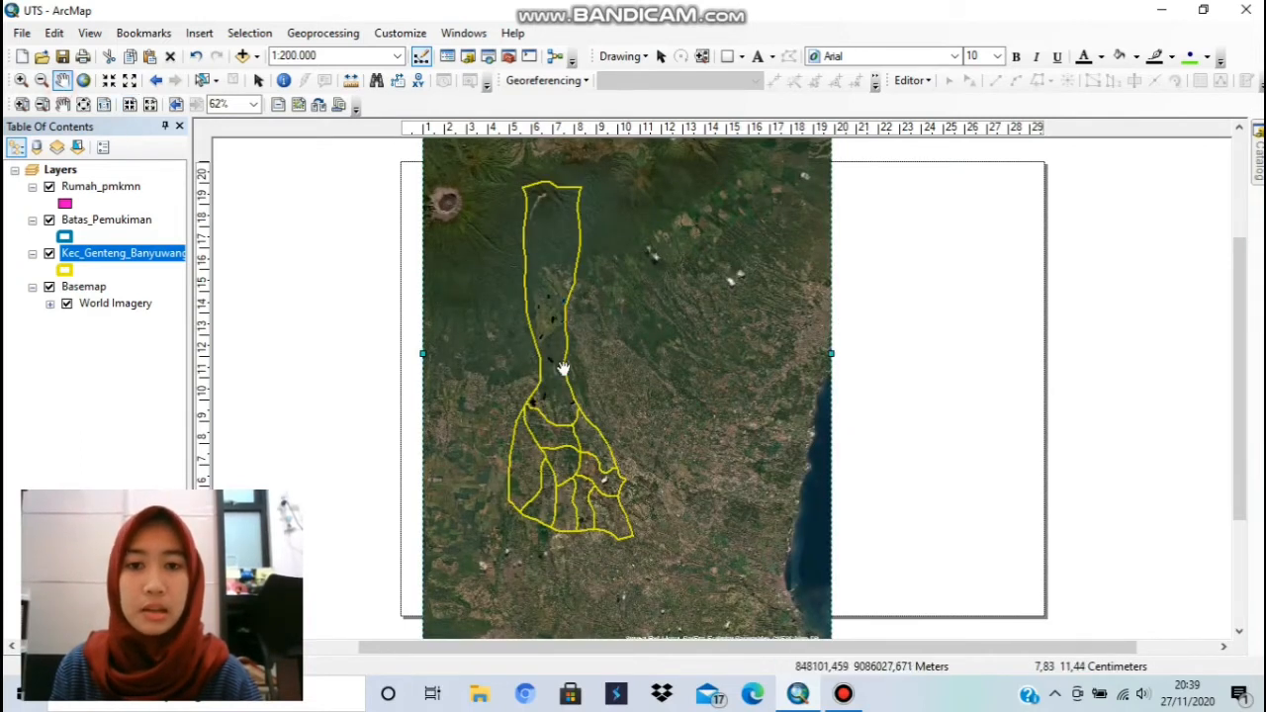
{"action": "left_click_drag", "start_coordinate": [565, 367], "coordinate": [606, 385]}
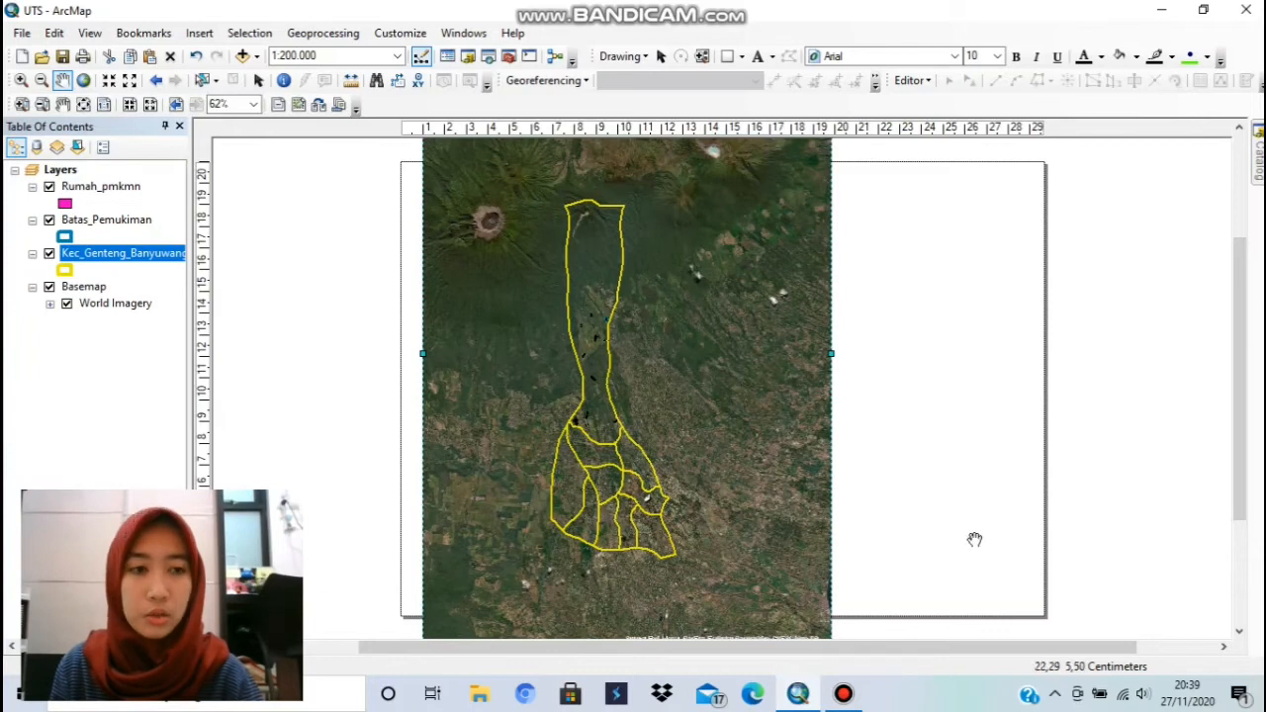
- Resize the data frame at its bottom, top and left edges to fit inside the landscape page with narrow margins, and deselect it
{"action": "left_click_drag", "start_coordinate": [1236, 486], "coordinate": [1236, 532]}
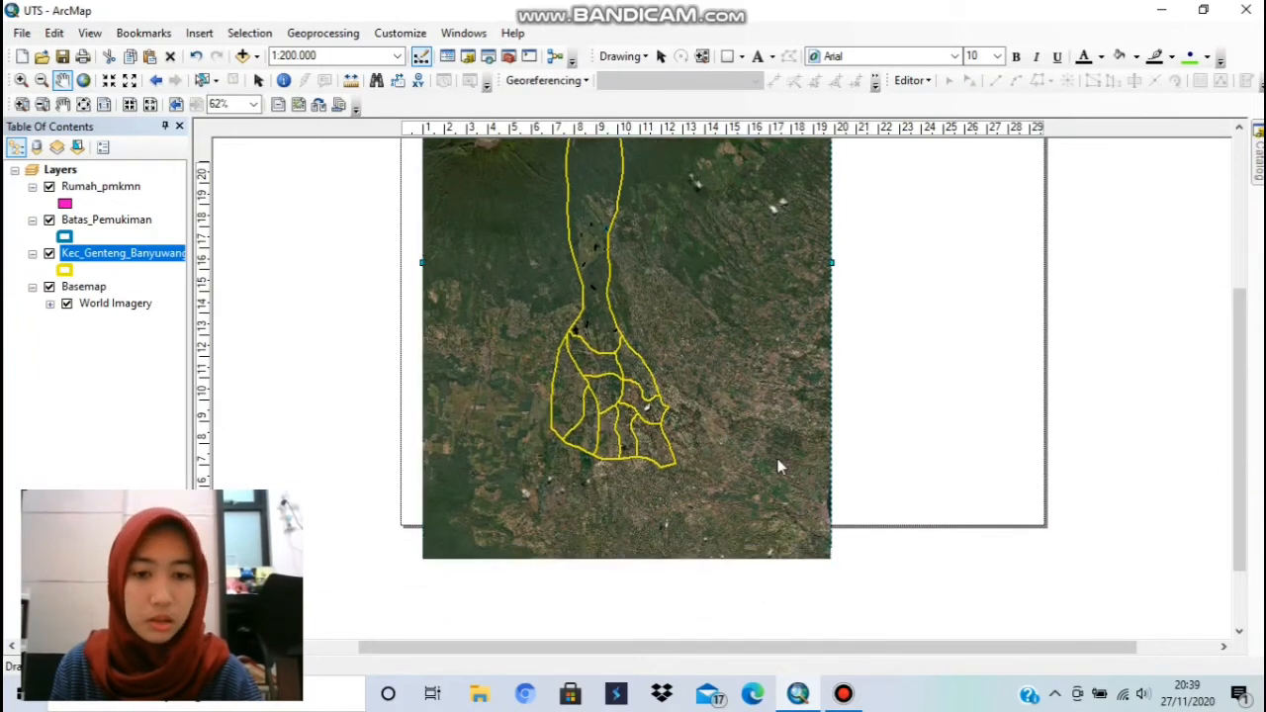
{"action": "left_click", "coordinate": [258, 80]}
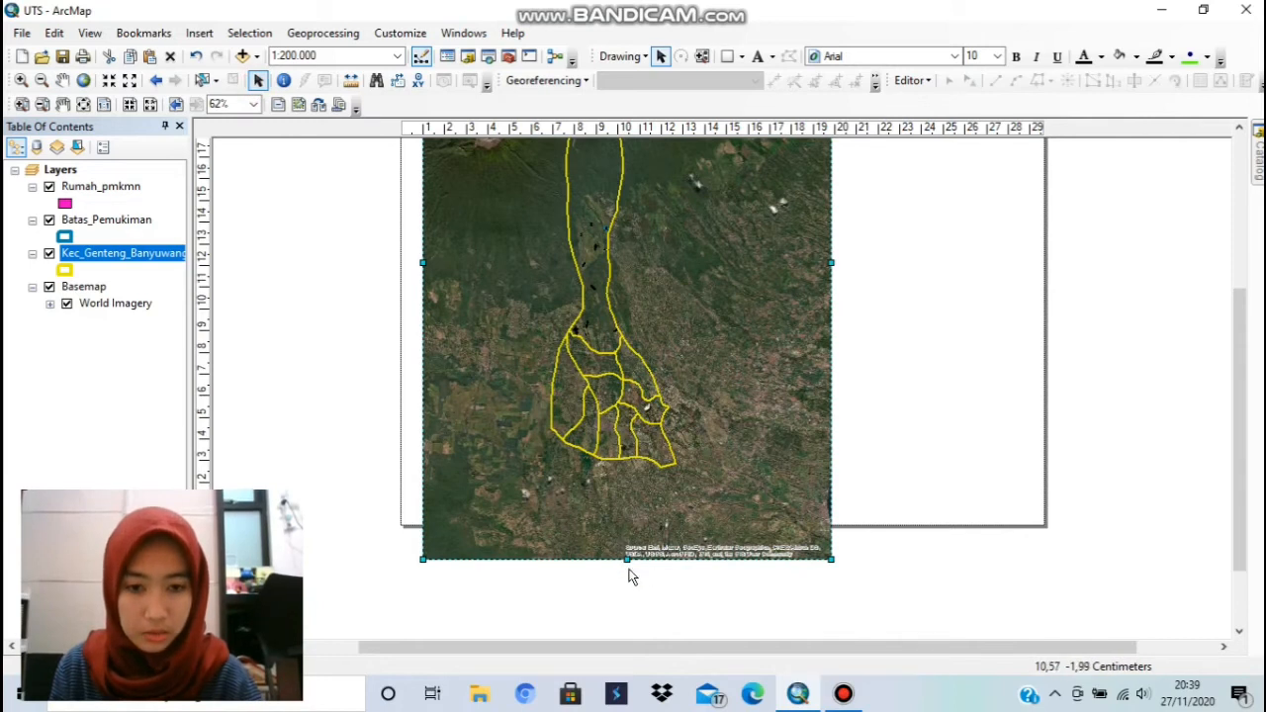
{"action": "left_click_drag", "start_coordinate": [629, 560], "coordinate": [629, 510]}
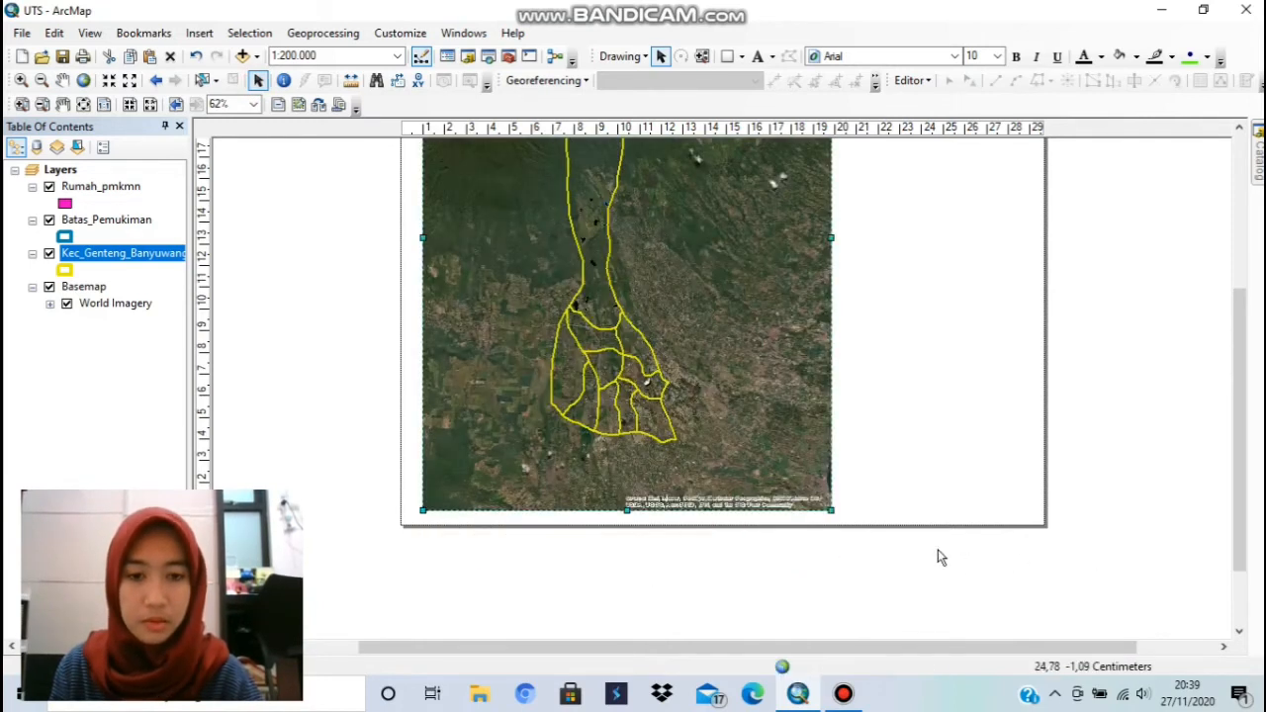
{"action": "left_click_drag", "start_coordinate": [1234, 506], "coordinate": [1233, 408]}
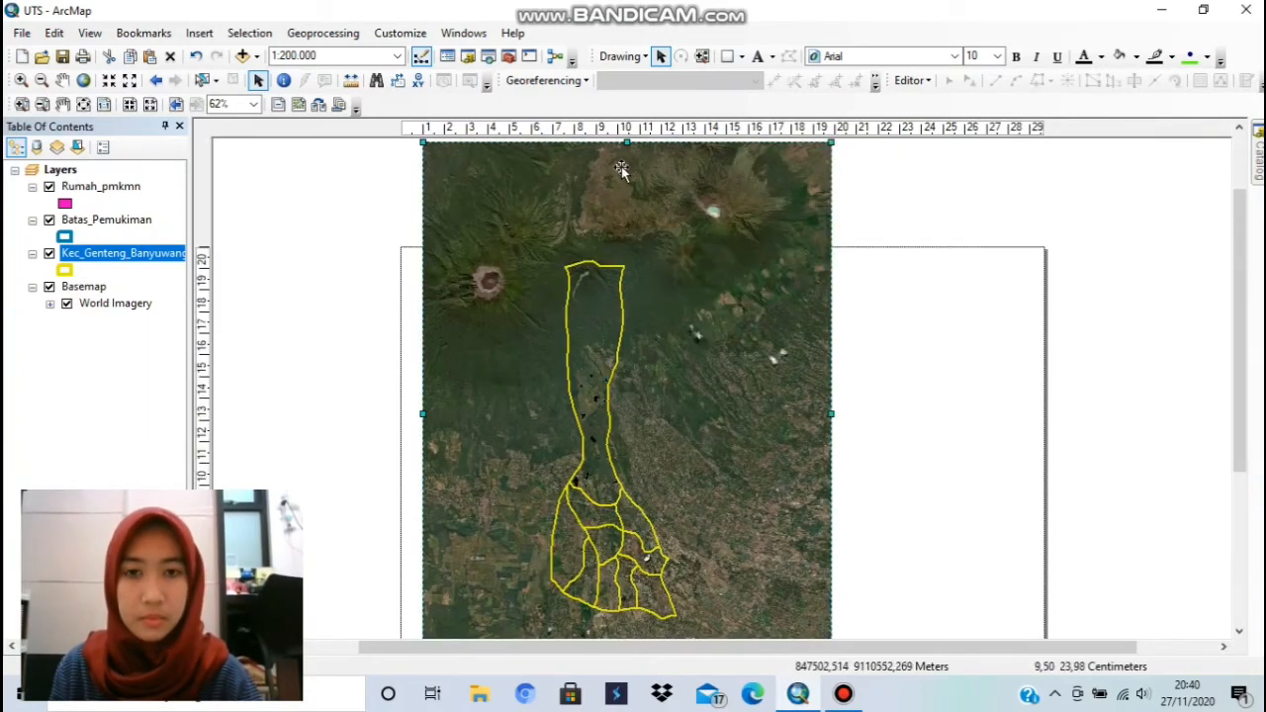
{"action": "left_click_drag", "start_coordinate": [625, 144], "coordinate": [625, 263]}
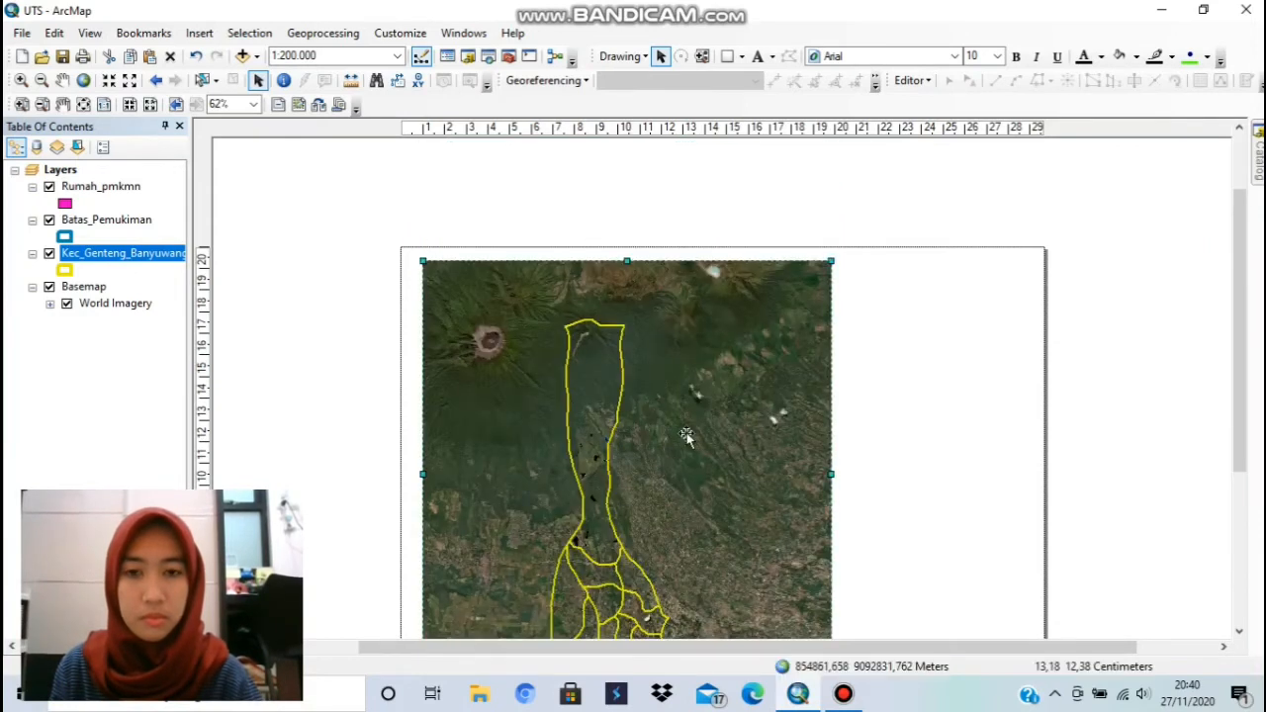
{"action": "left_click_drag", "start_coordinate": [1251, 363], "coordinate": [1261, 442]}
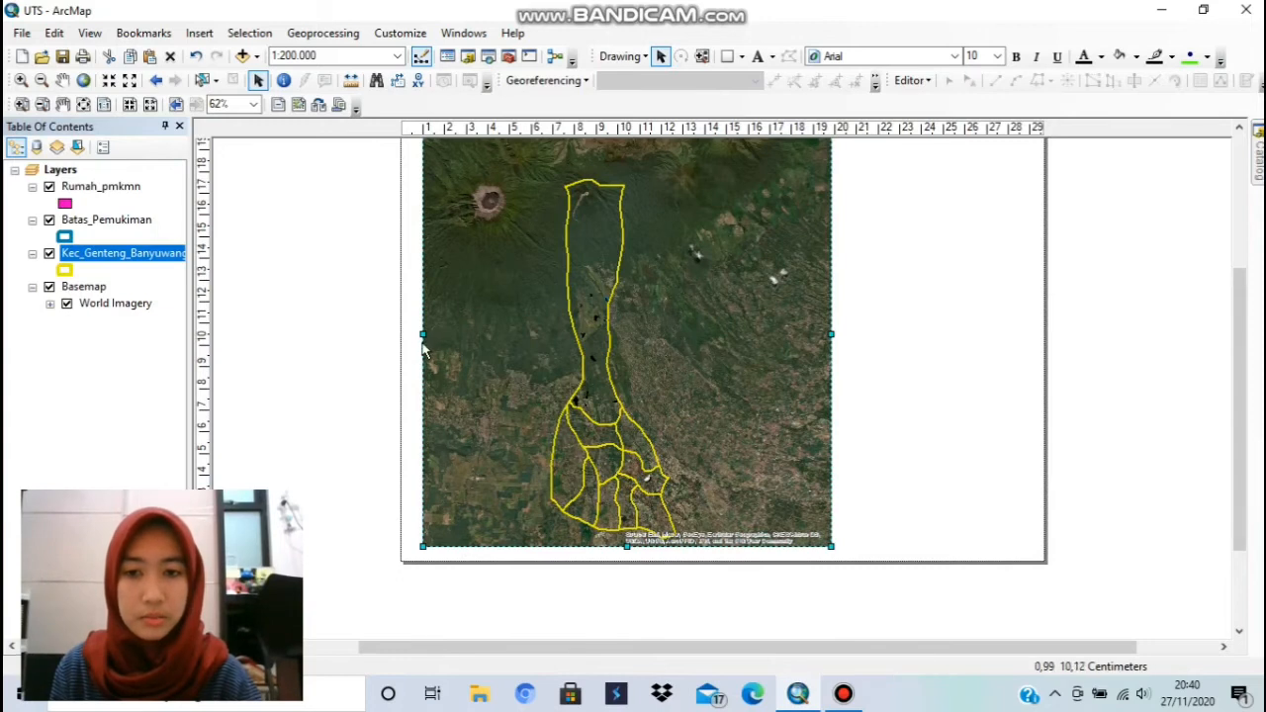
{"action": "left_click_drag", "start_coordinate": [424, 334], "coordinate": [416, 334]}
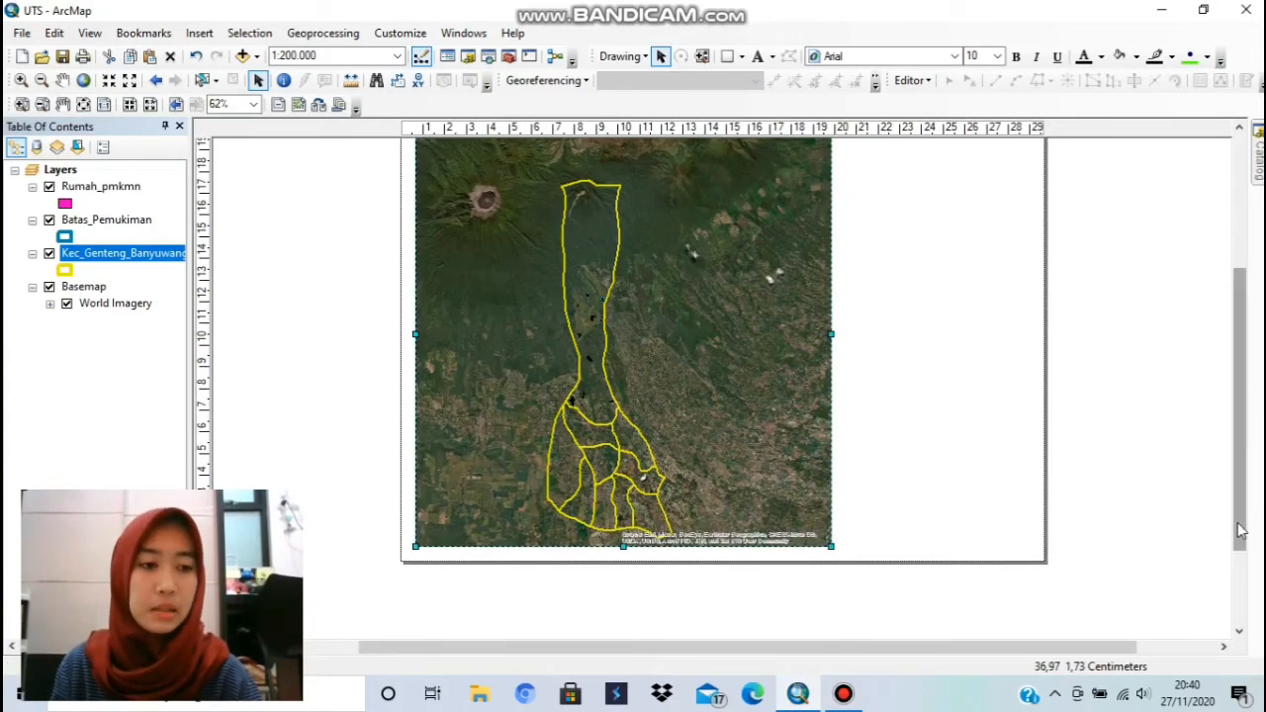
{"action": "left_click_drag", "start_coordinate": [1248, 534], "coordinate": [1239, 465]}
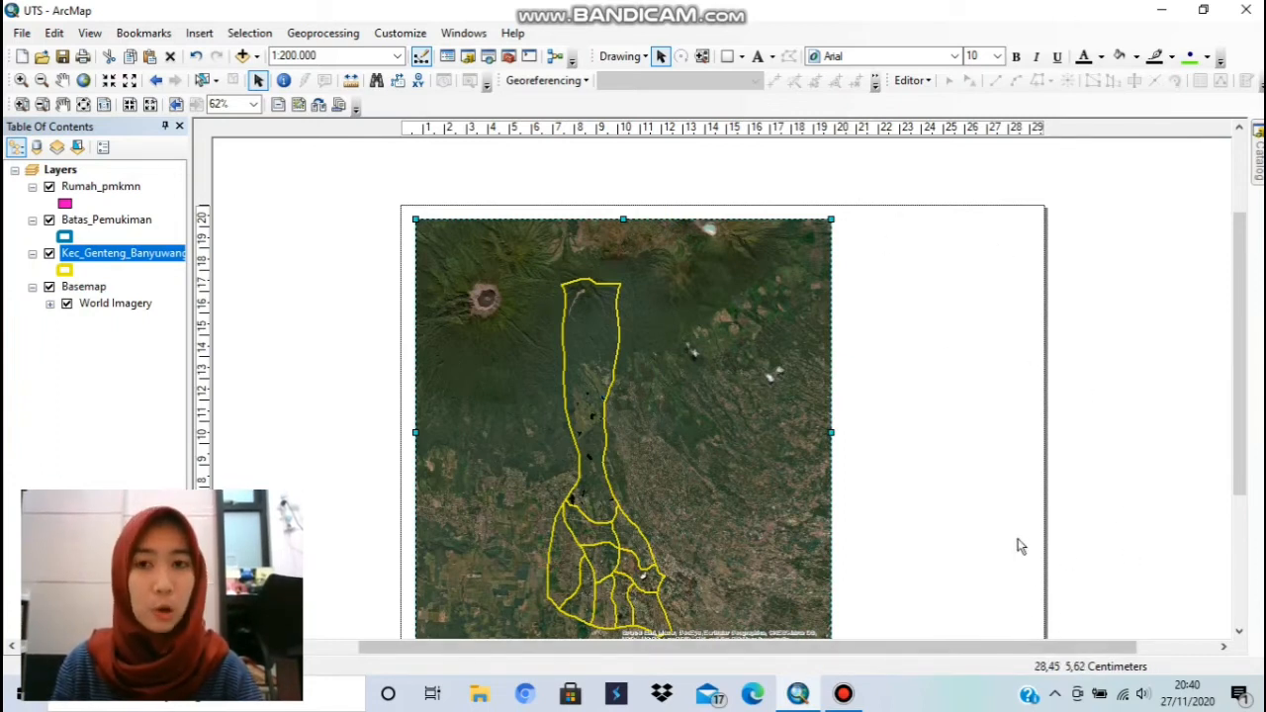
{"action": "left_click", "coordinate": [939, 312]}
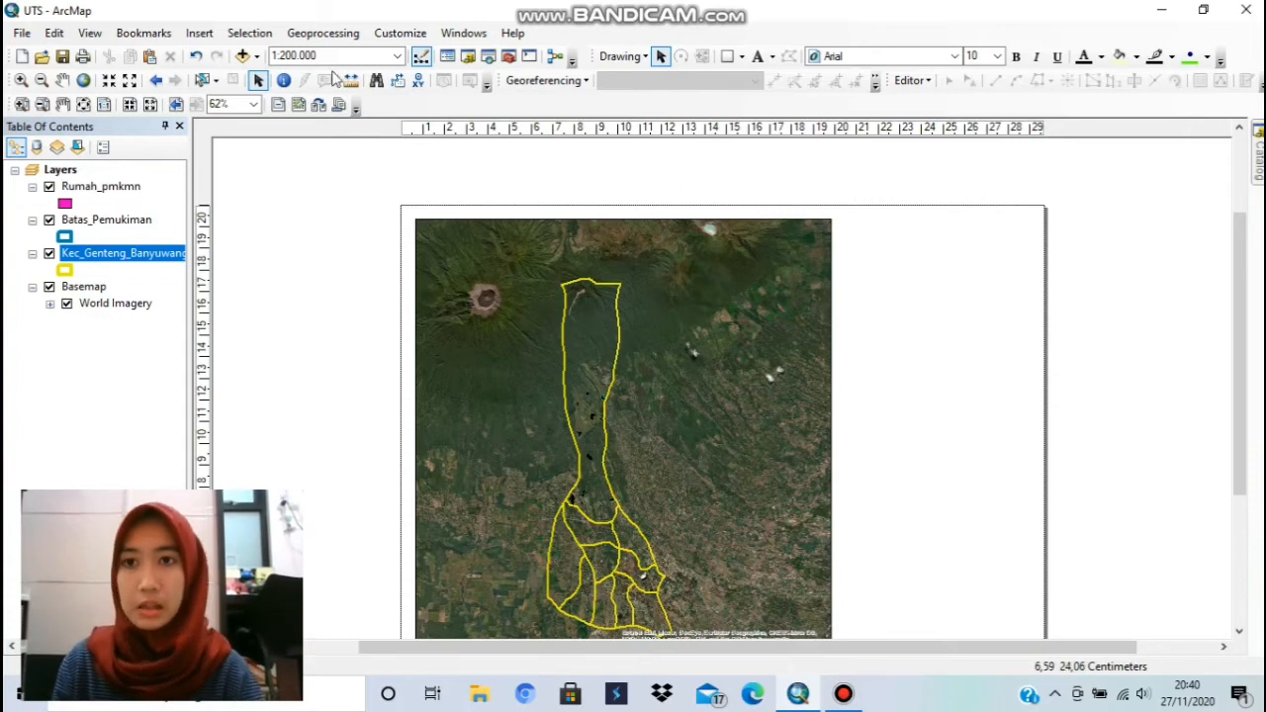
- Draw a rectangle about 9 cm wide in the empty page area beside the map, and adjust its bottom edge towards the data frame's
{"action": "left_click", "coordinate": [199, 32]}
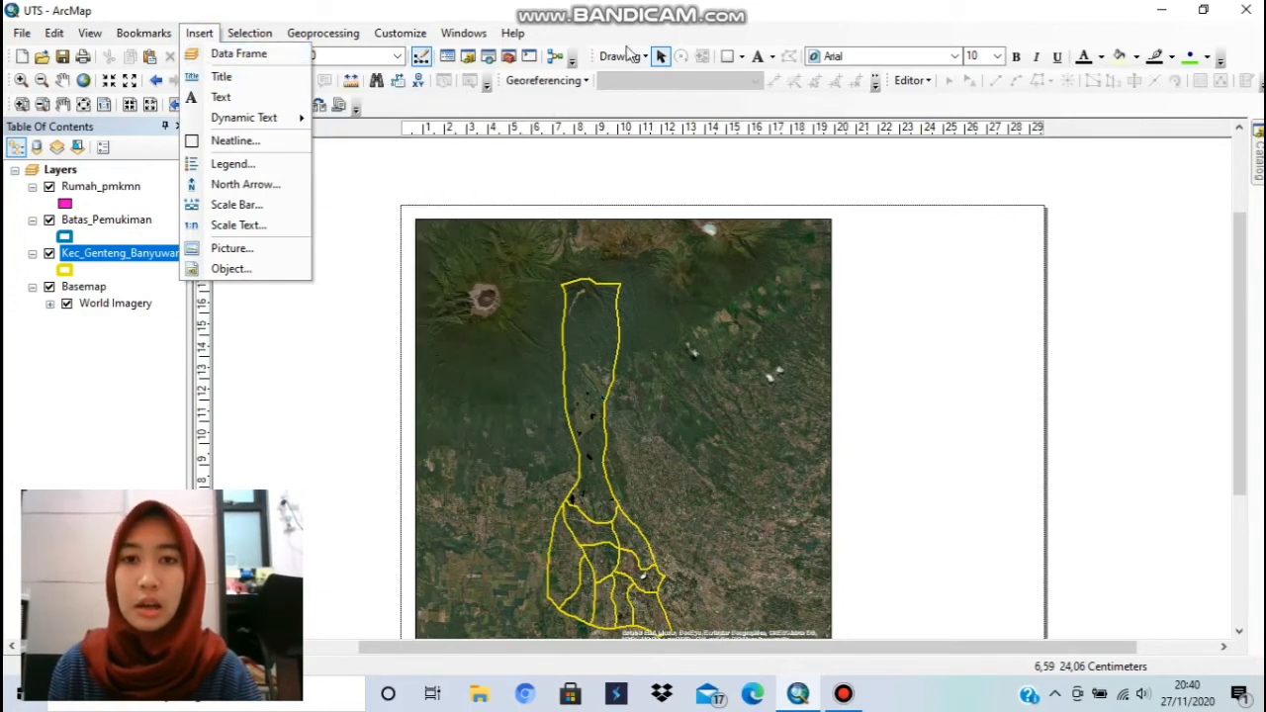
{"action": "left_click", "coordinate": [727, 60]}
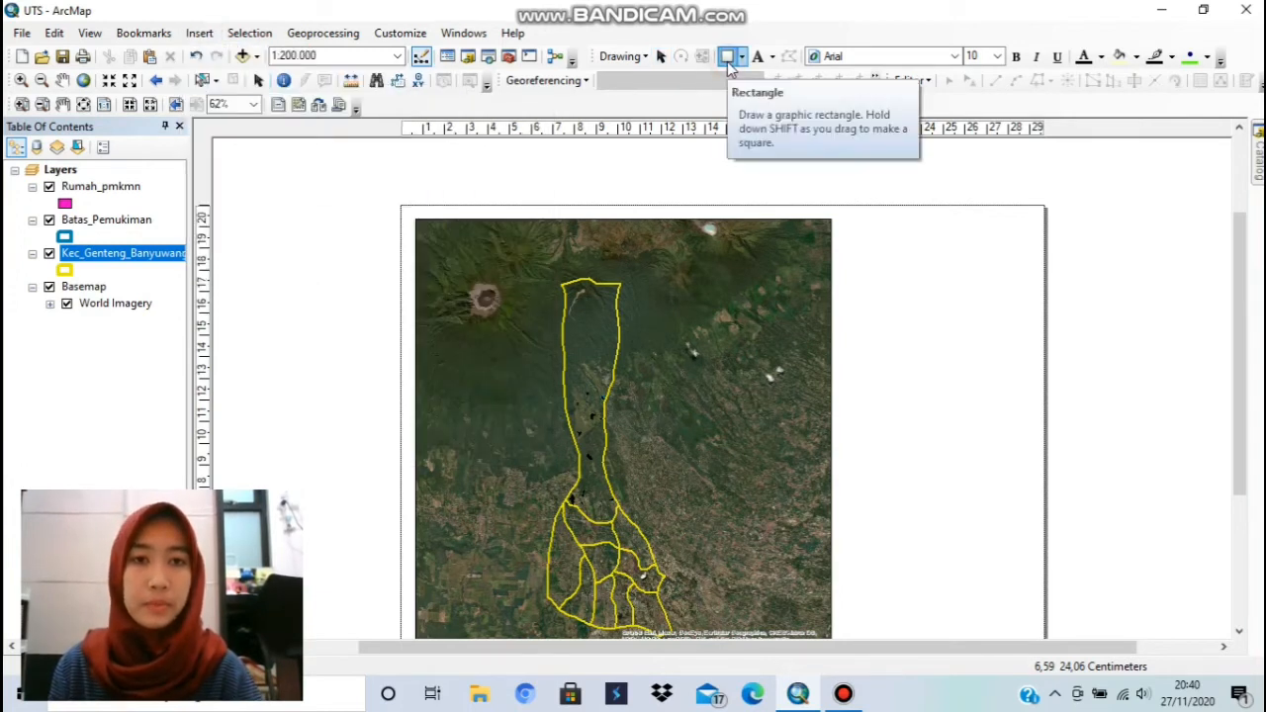
{"action": "left_click", "coordinate": [741, 57]}
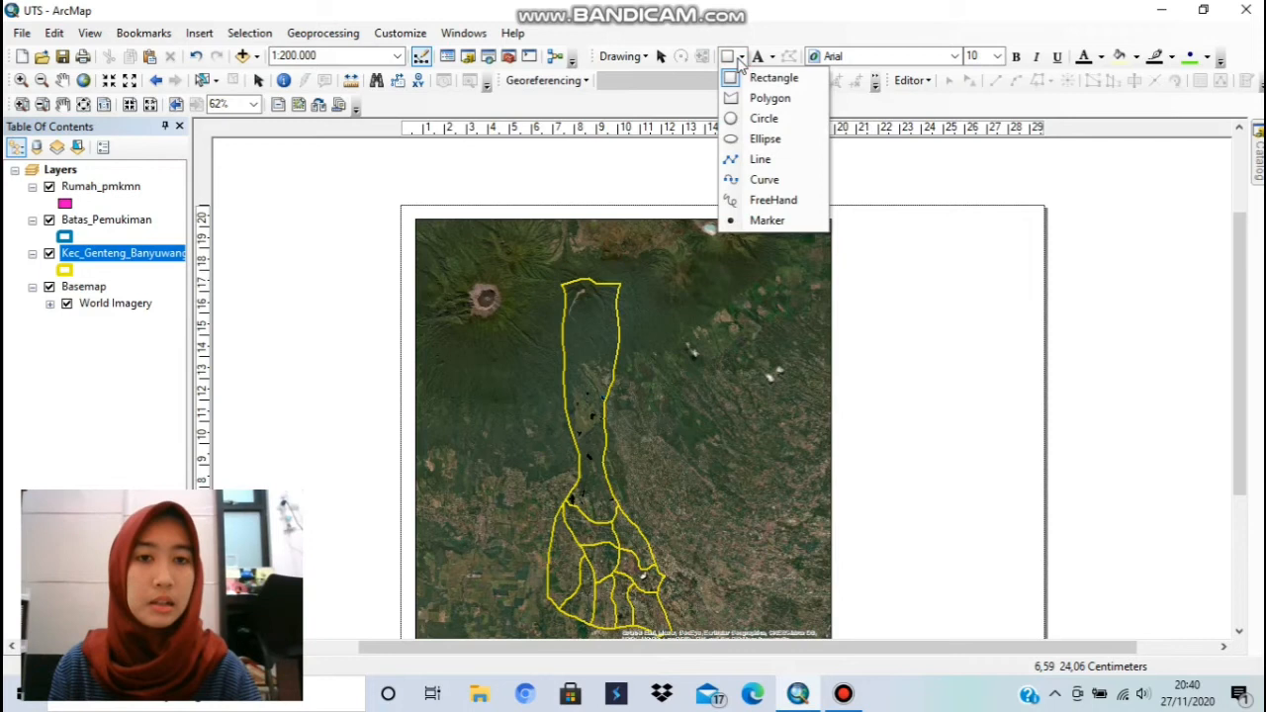
{"action": "left_click", "coordinate": [751, 77]}
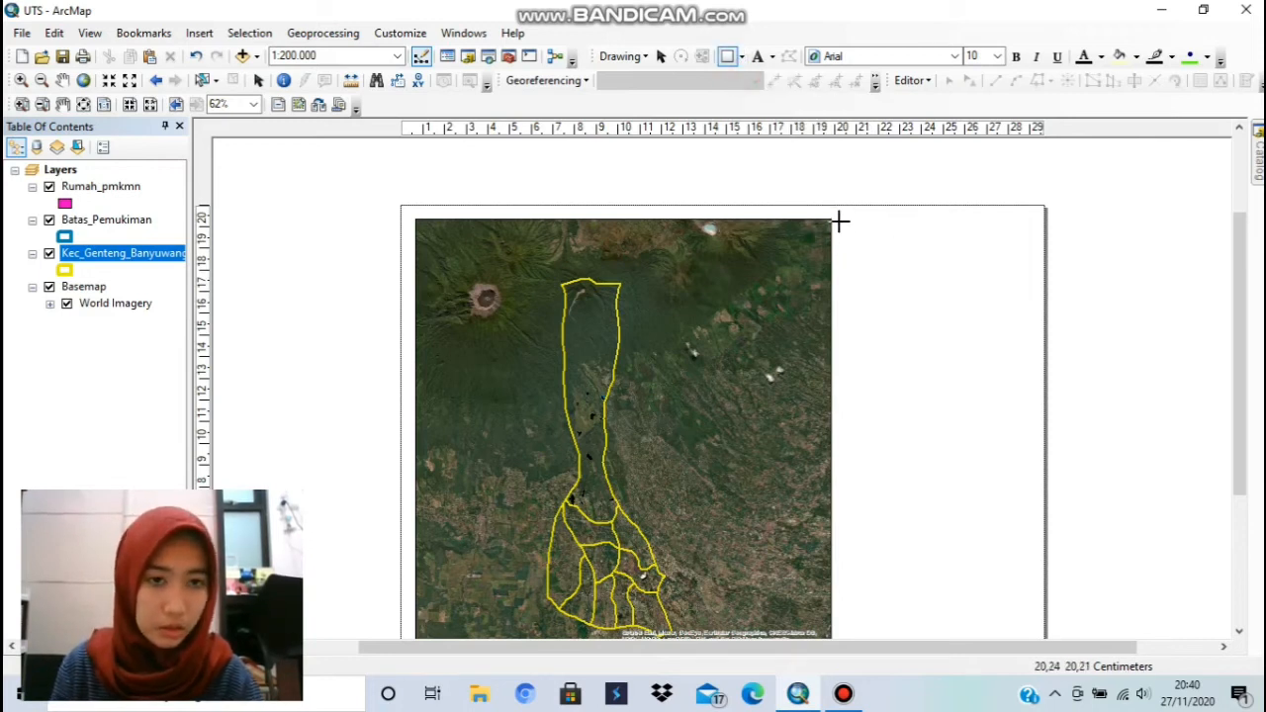
{"action": "mouse_move", "coordinate": [838, 220]}
{"action": "left_mouse_down"}
{"action": "mouse_move", "coordinate": [913, 274]}
{"action": "mouse_move", "coordinate": [1040, 465]}
{"action": "mouse_move", "coordinate": [1061, 697]}
{"action": "mouse_move", "coordinate": [1038, 700]}
{"action": "mouse_move", "coordinate": [1012, 639]}
{"action": "mouse_move", "coordinate": [1028, 625]}
{"action": "mouse_move", "coordinate": [1035, 652]}
{"action": "left_mouse_up"}
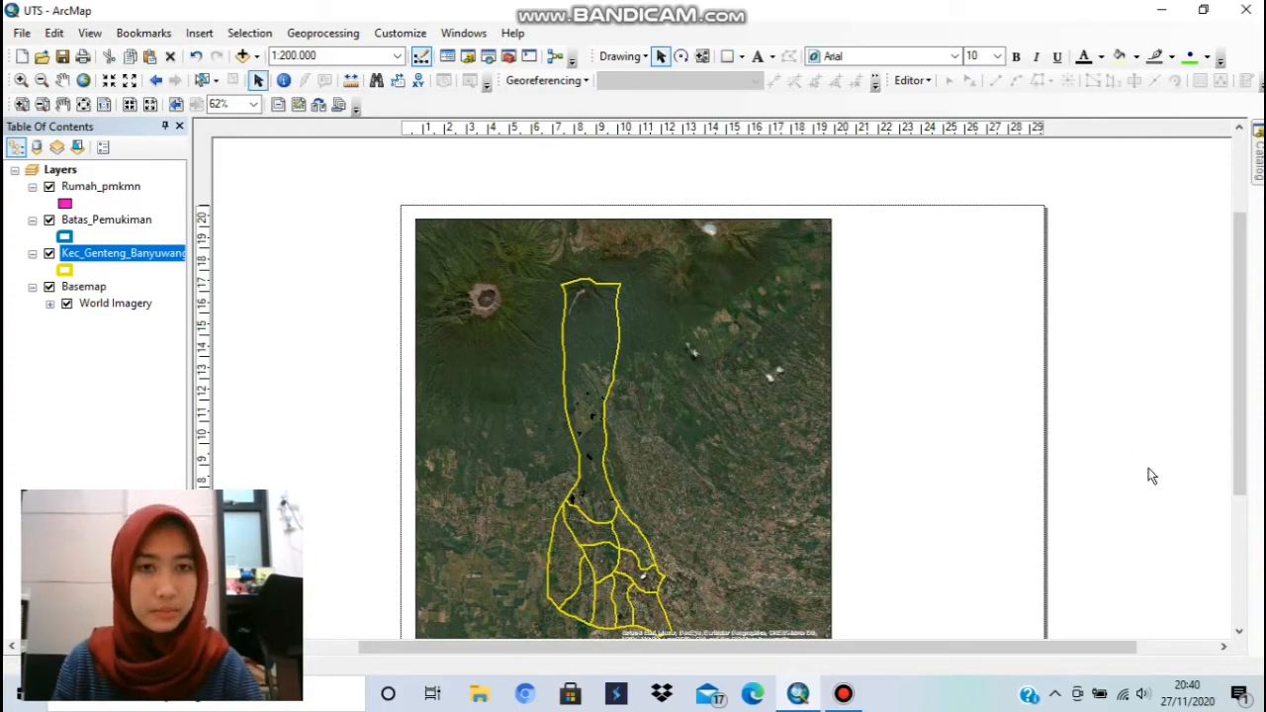
{"action": "left_click_drag", "start_coordinate": [1244, 450], "coordinate": [1244, 492]}
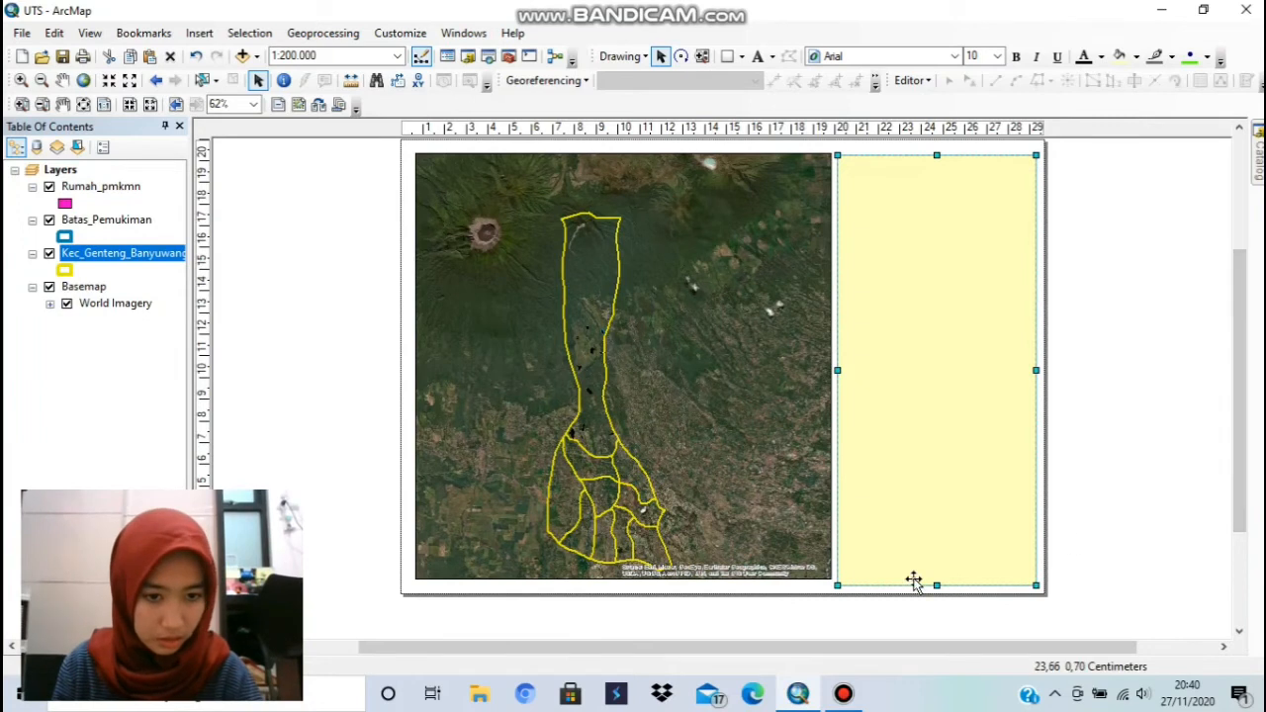
{"action": "left_click_drag", "start_coordinate": [936, 585], "coordinate": [935, 582]}
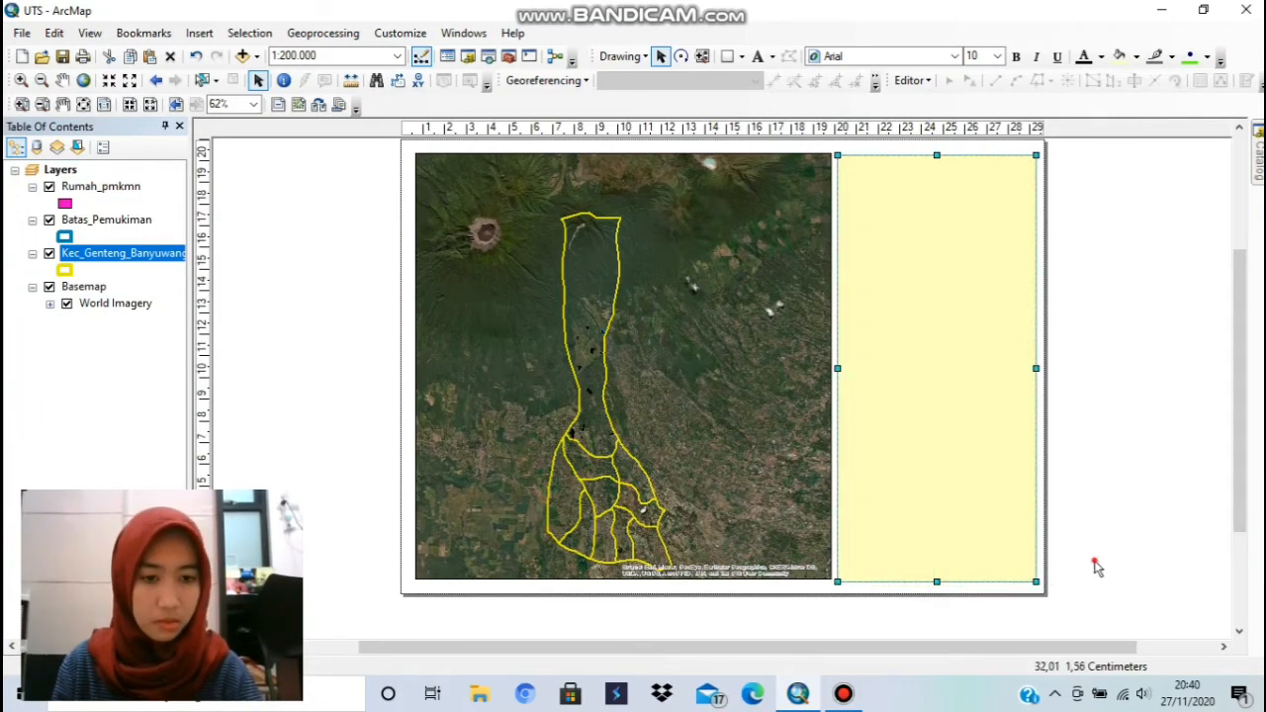
- Extend the map frame's lower edge level with the yellow rectangle and pan the map to centre the district boundary in the frame
{"action": "left_click", "coordinate": [822, 521]}
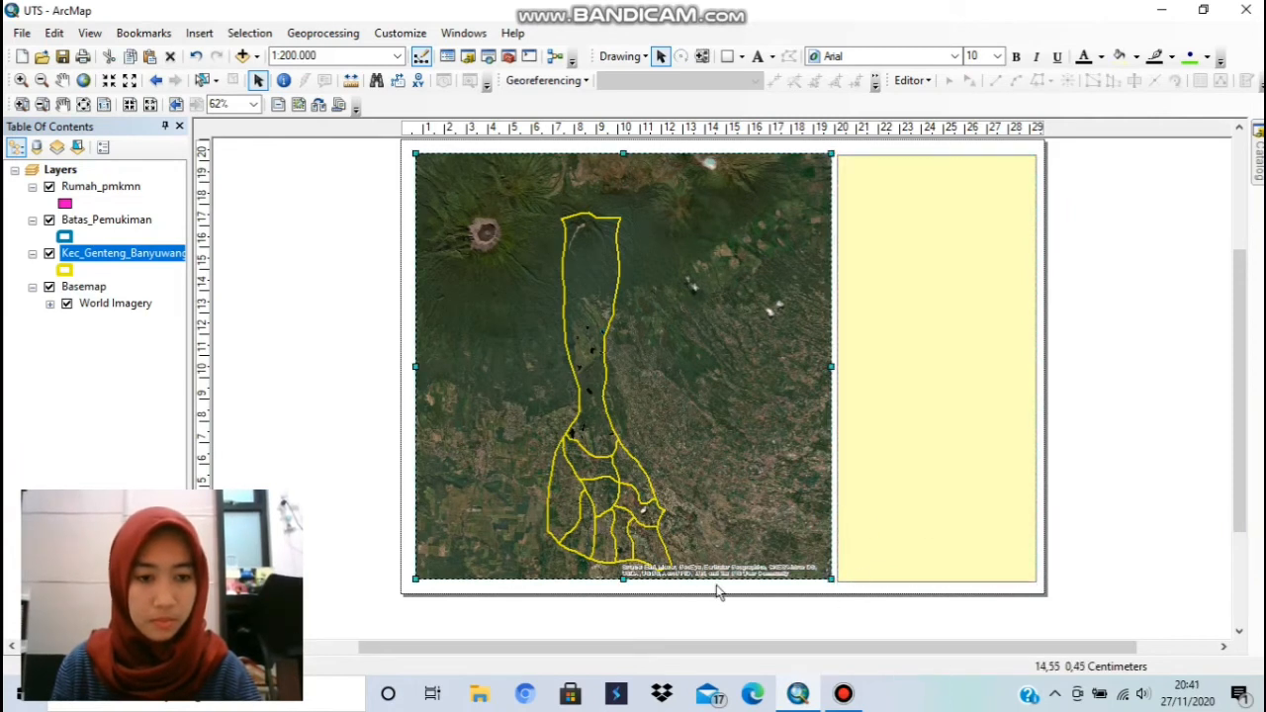
{"action": "left_click_drag", "start_coordinate": [623, 578], "coordinate": [623, 581]}
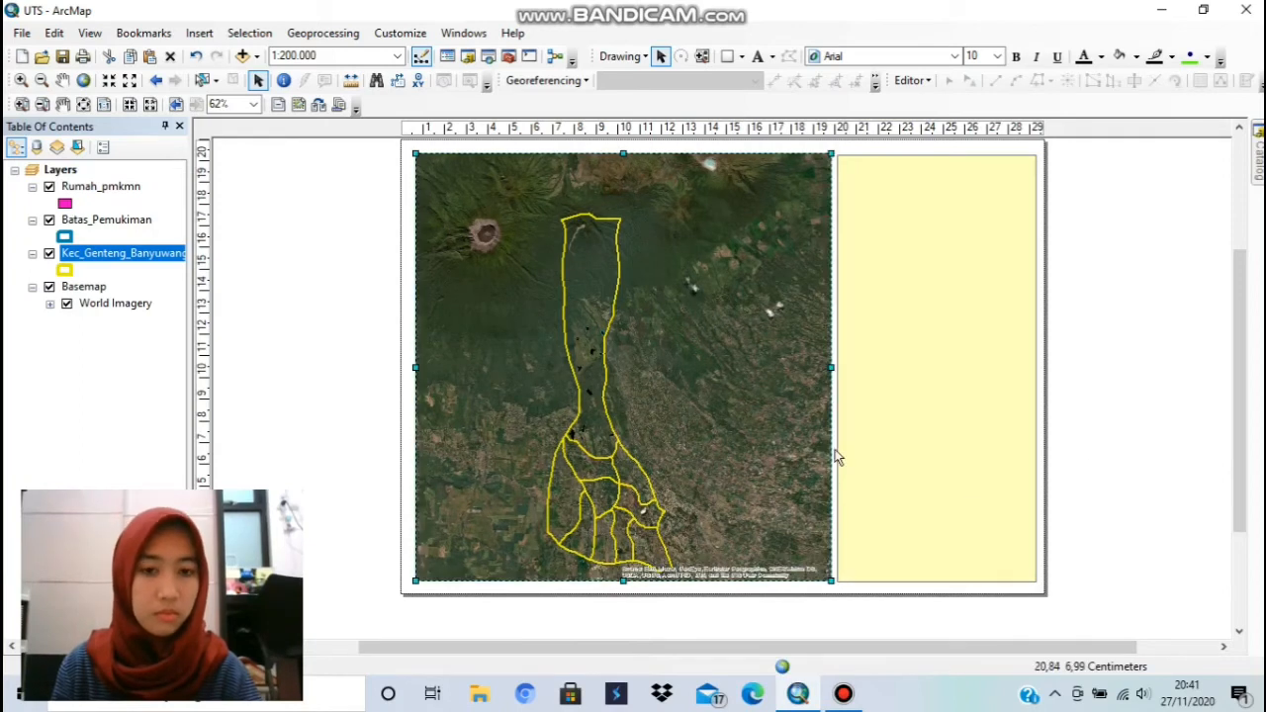
{"action": "left_click", "coordinate": [61, 80]}
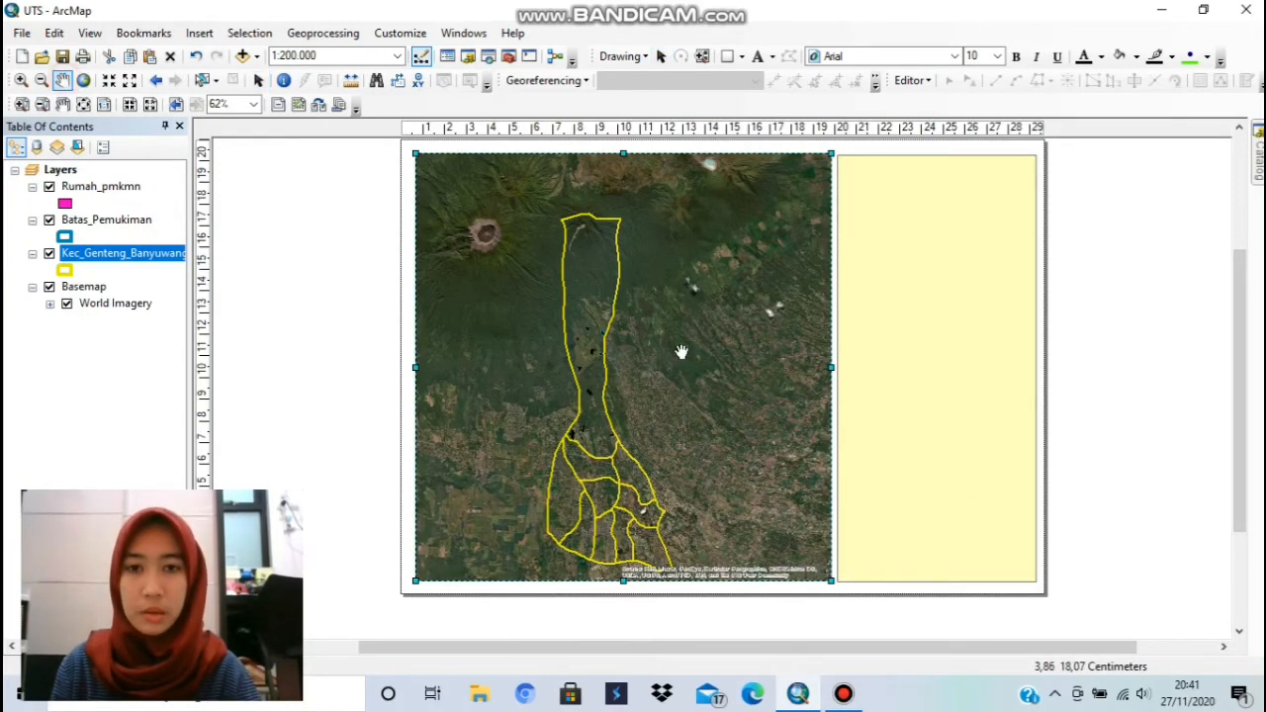
{"action": "left_click_drag", "start_coordinate": [550, 369], "coordinate": [587, 360]}
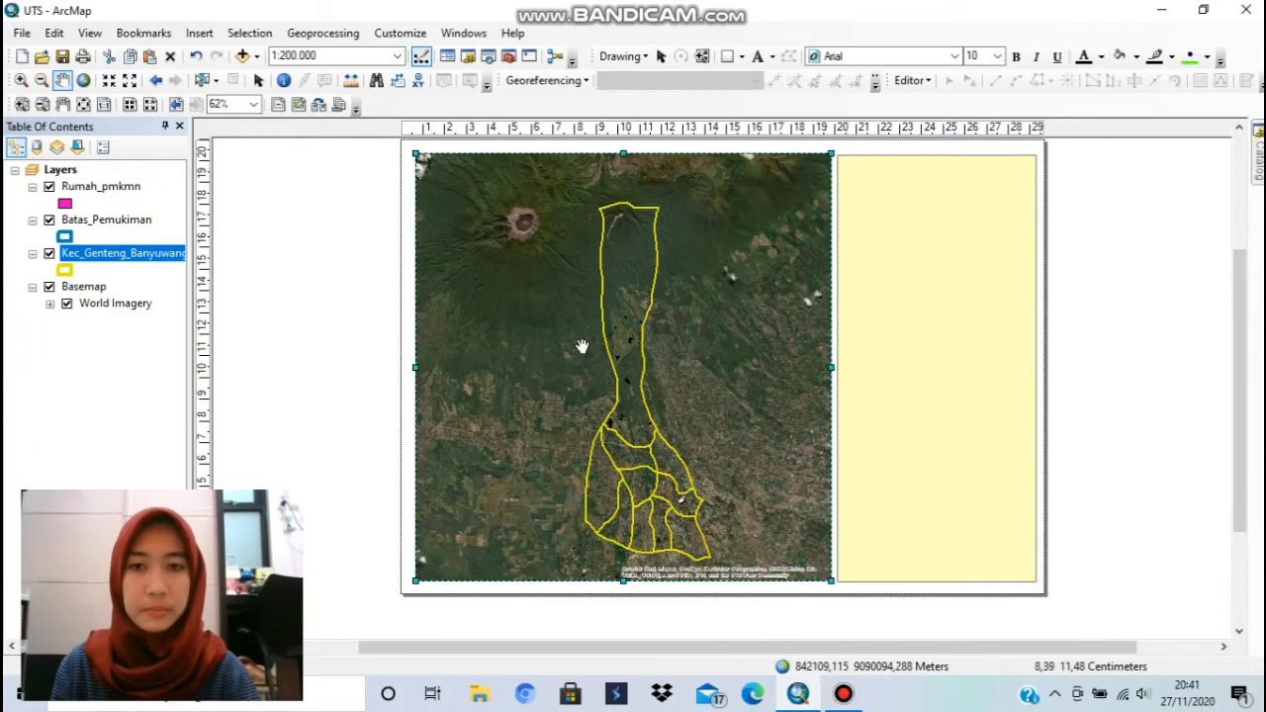
{"action": "left_click", "coordinate": [257, 82]}
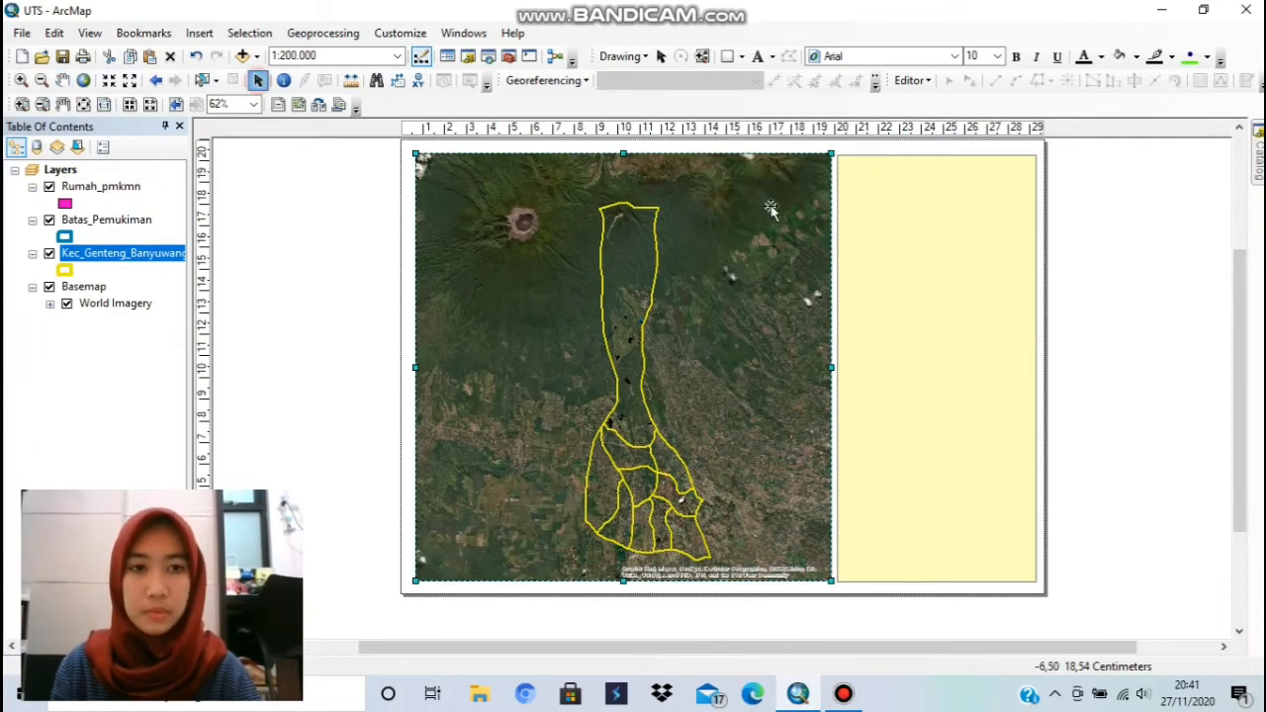
- Raise the yellow rectangle's upper edge slightly to align it with the top of the map frame
{"action": "left_click_drag", "start_coordinate": [1249, 353], "coordinate": [1252, 283]}
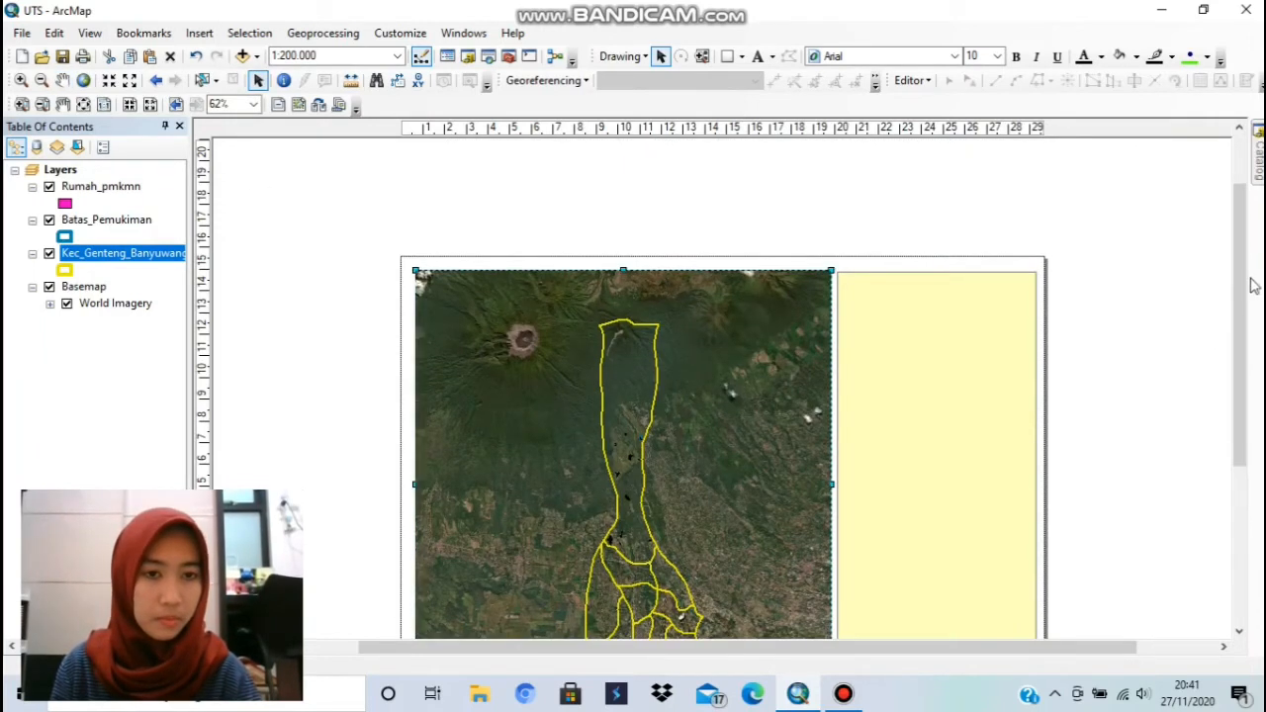
{"action": "left_click", "coordinate": [1023, 288]}
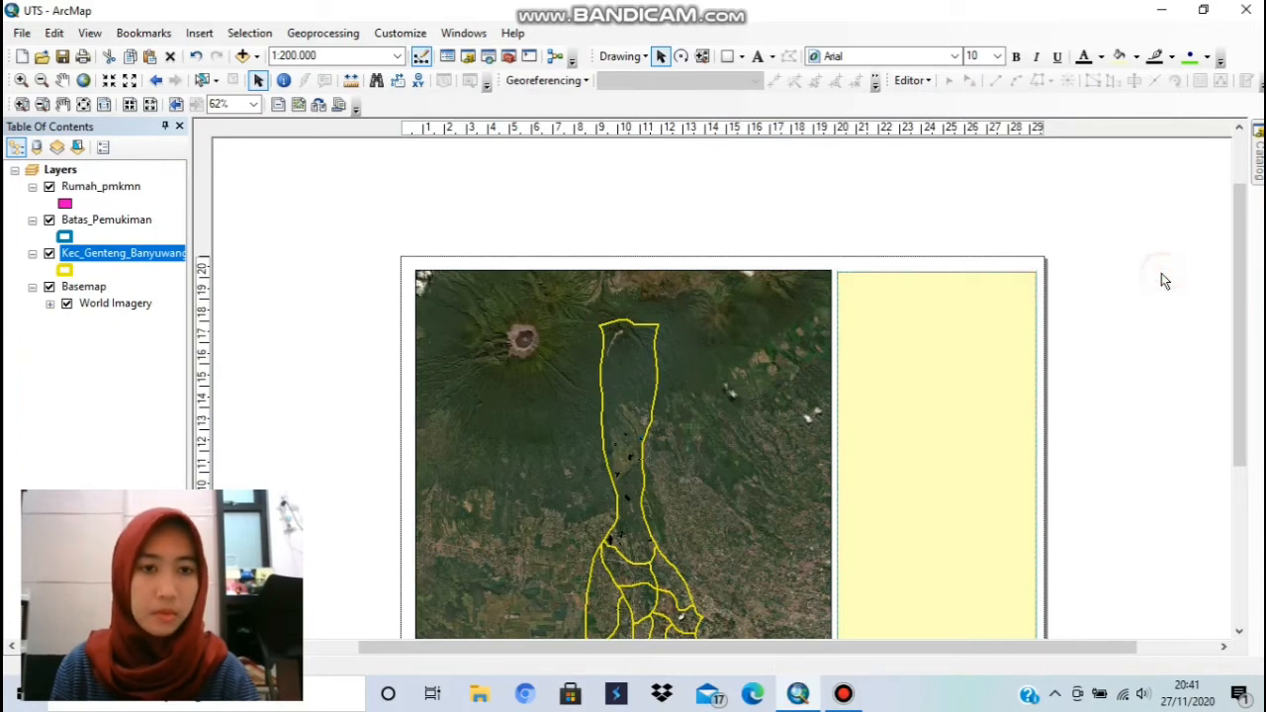
{"action": "left_click", "coordinate": [995, 331]}
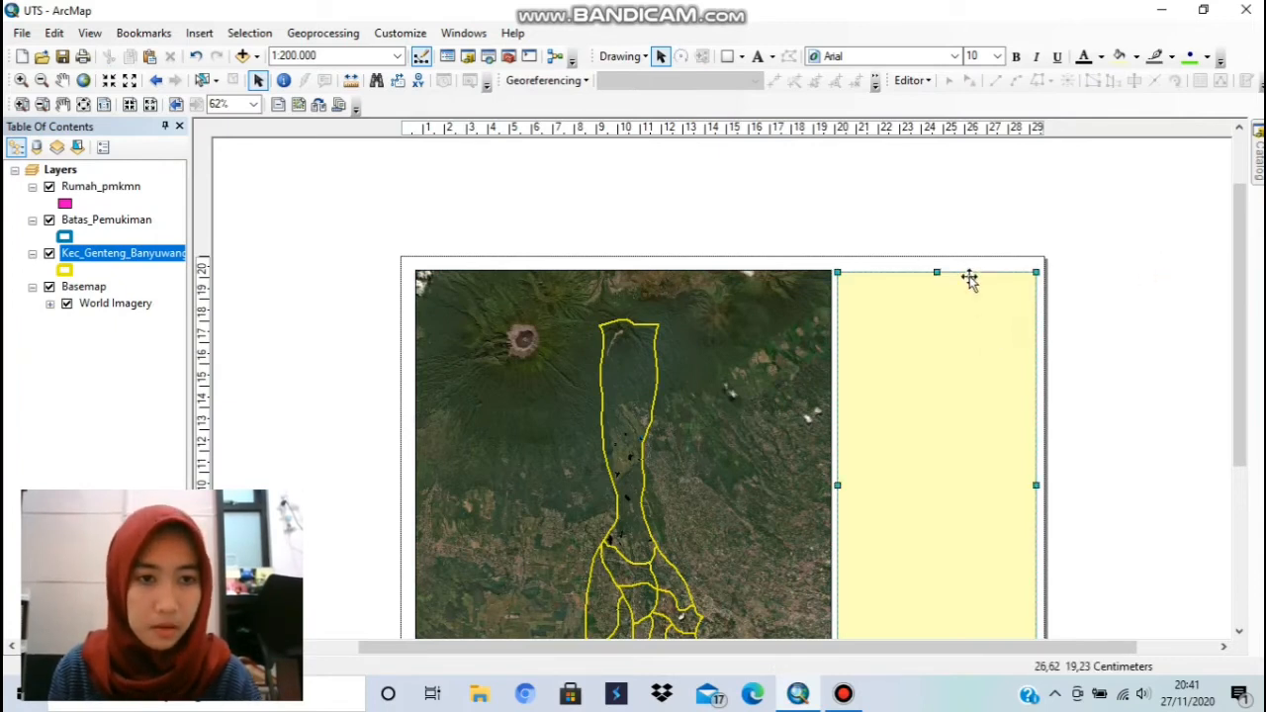
{"action": "left_click_drag", "start_coordinate": [938, 272], "coordinate": [938, 269]}
{"action": "left_click", "coordinate": [1094, 312]}
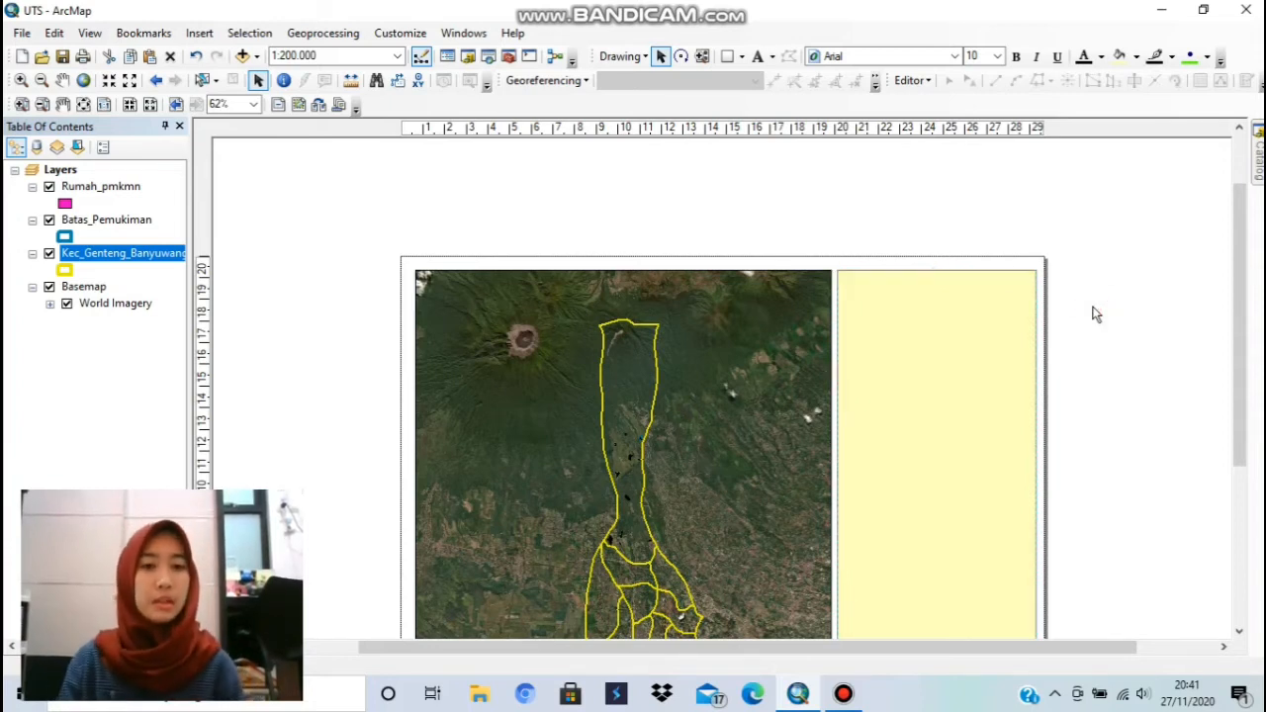
- Narrow the yellow rectangle and the map frame slightly by pulling in the right edge of each
{"action": "left_click", "coordinate": [930, 435]}
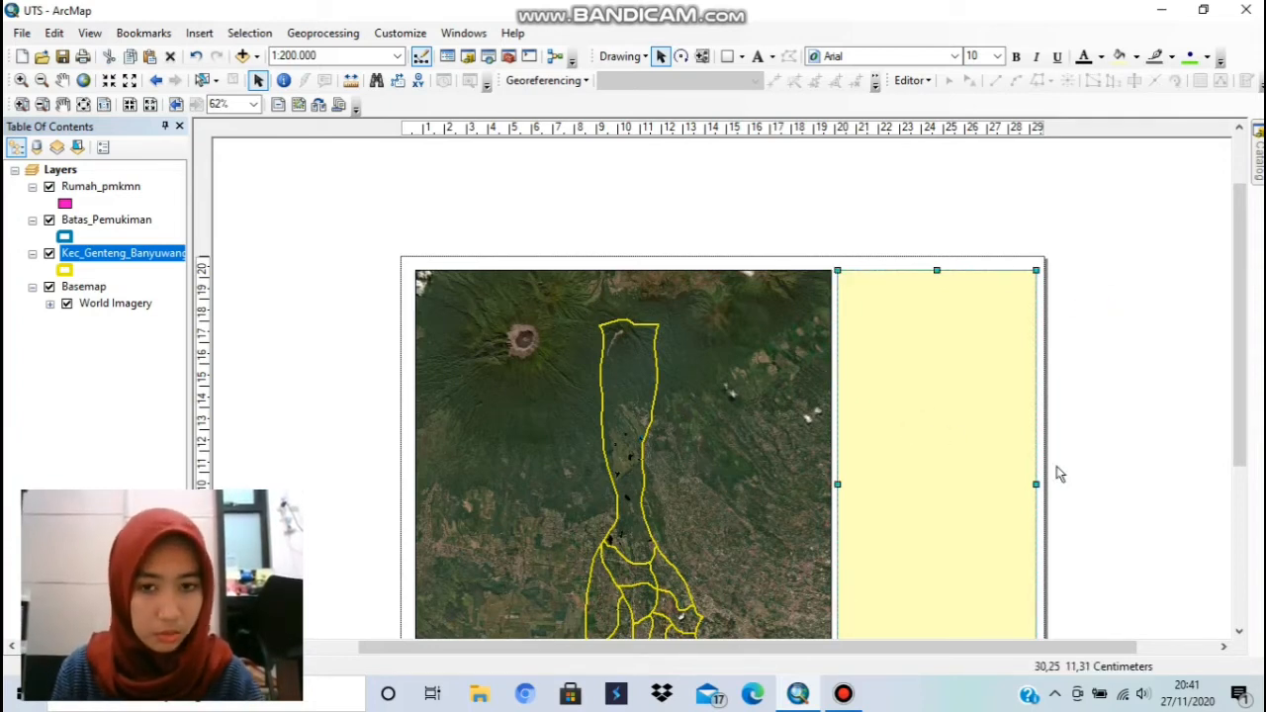
{"action": "left_click_drag", "start_coordinate": [1034, 482], "coordinate": [1031, 481]}
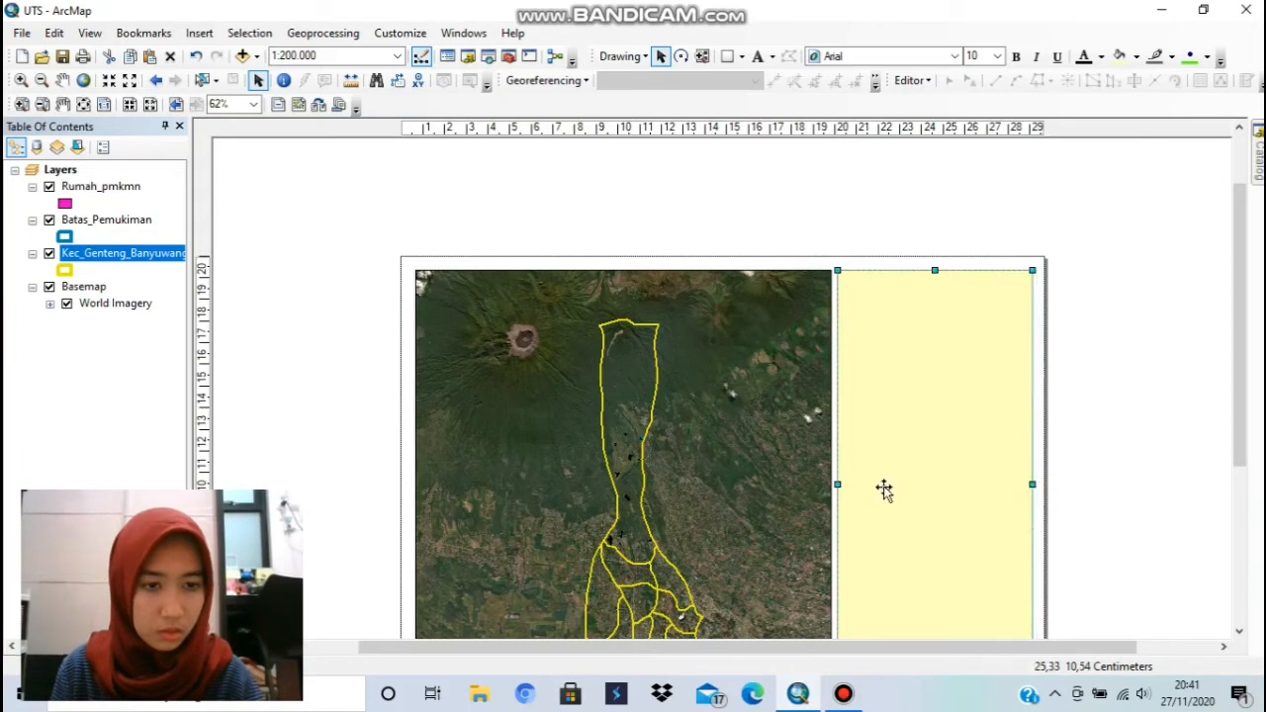
{"action": "left_click", "coordinate": [829, 485]}
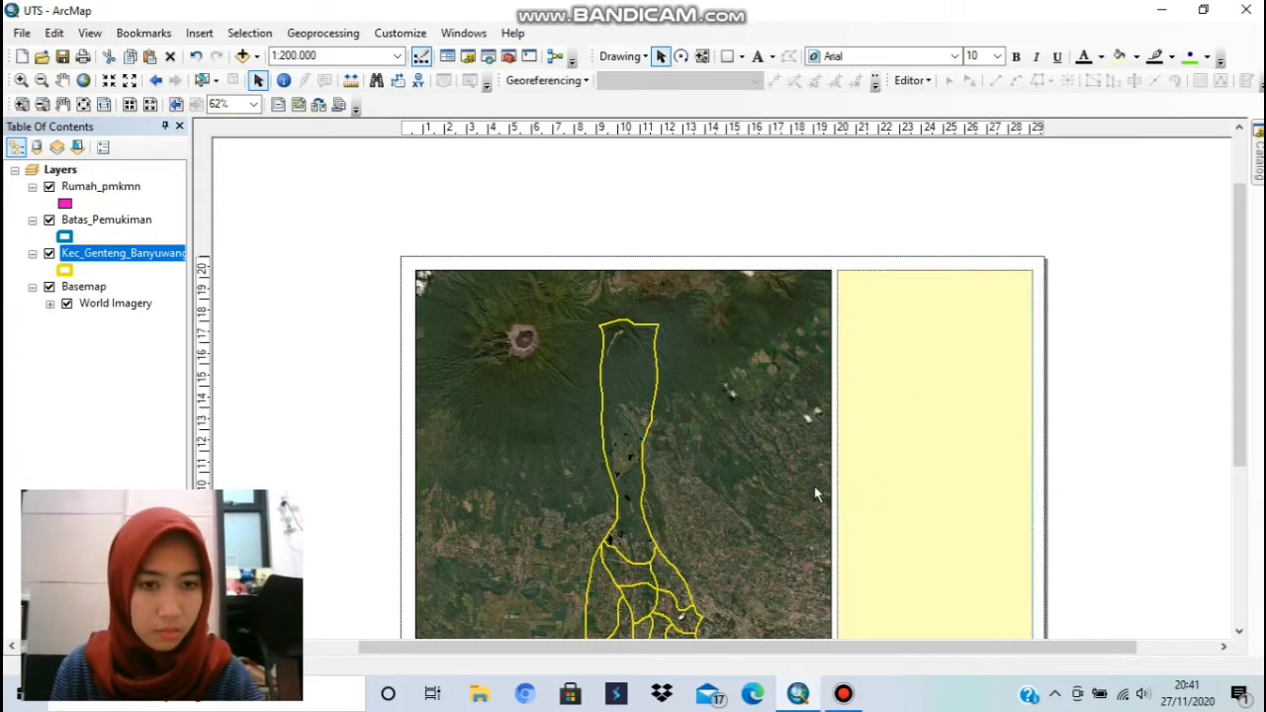
{"action": "left_click_drag", "start_coordinate": [829, 485], "coordinate": [825, 483]}
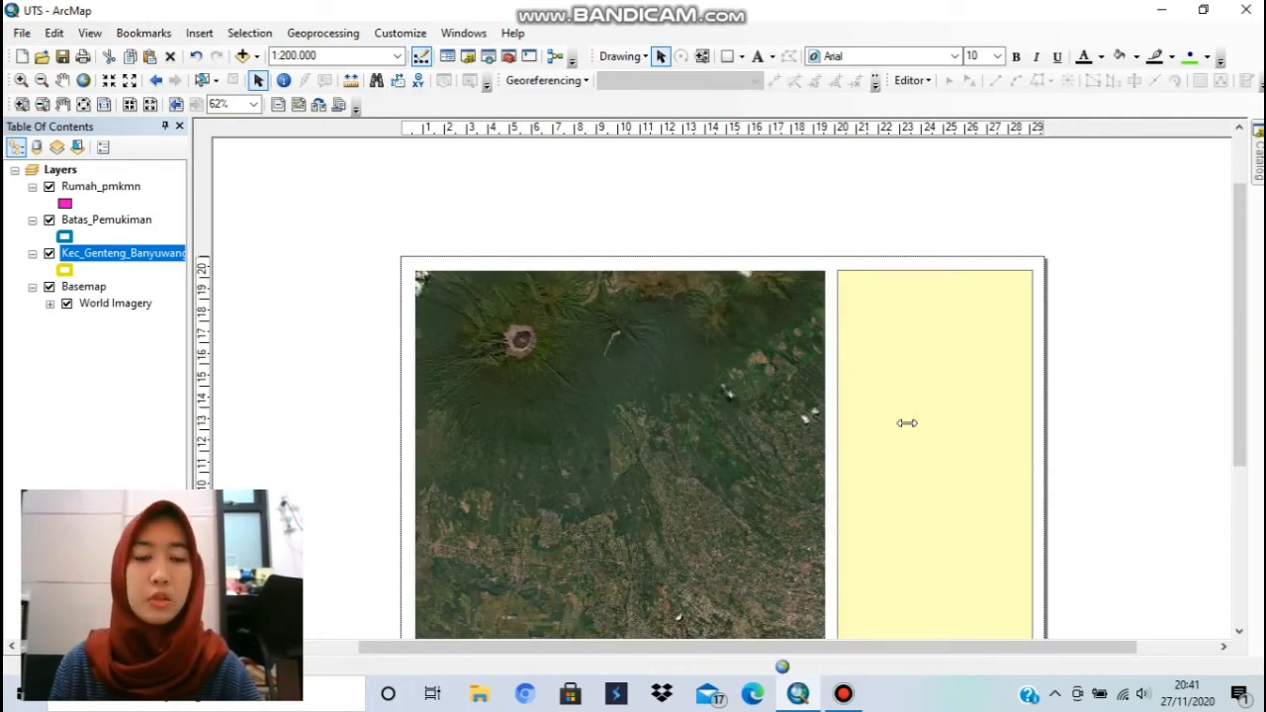
- Set the yellow rectangle's fill color to No Color
{"action": "left_click", "coordinate": [907, 423]}
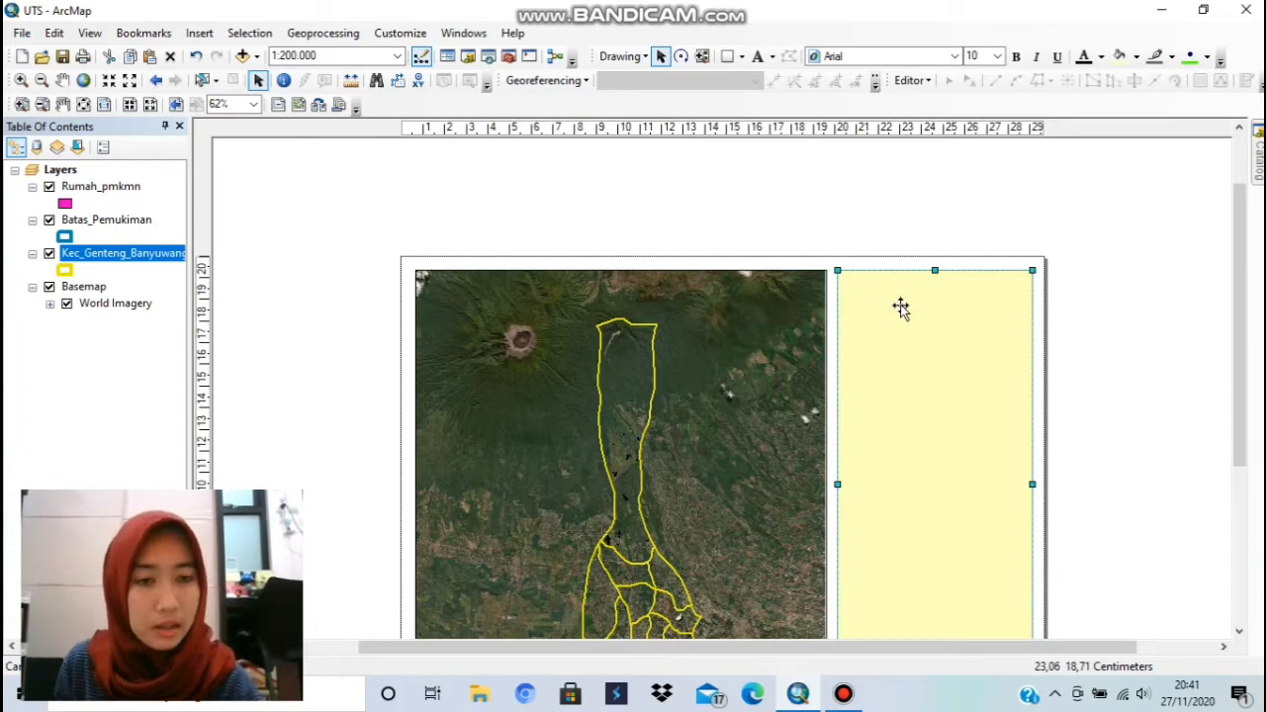
{"action": "right_click", "coordinate": [900, 305]}
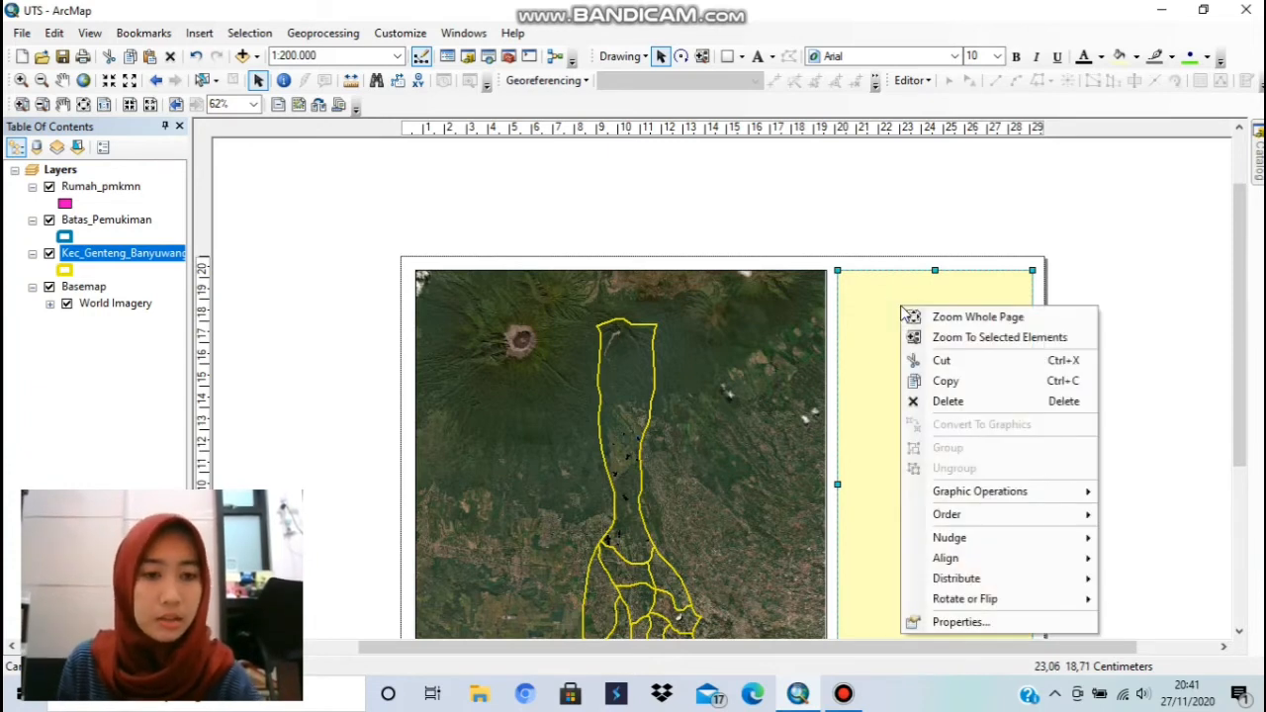
{"action": "left_click", "coordinate": [1043, 623]}
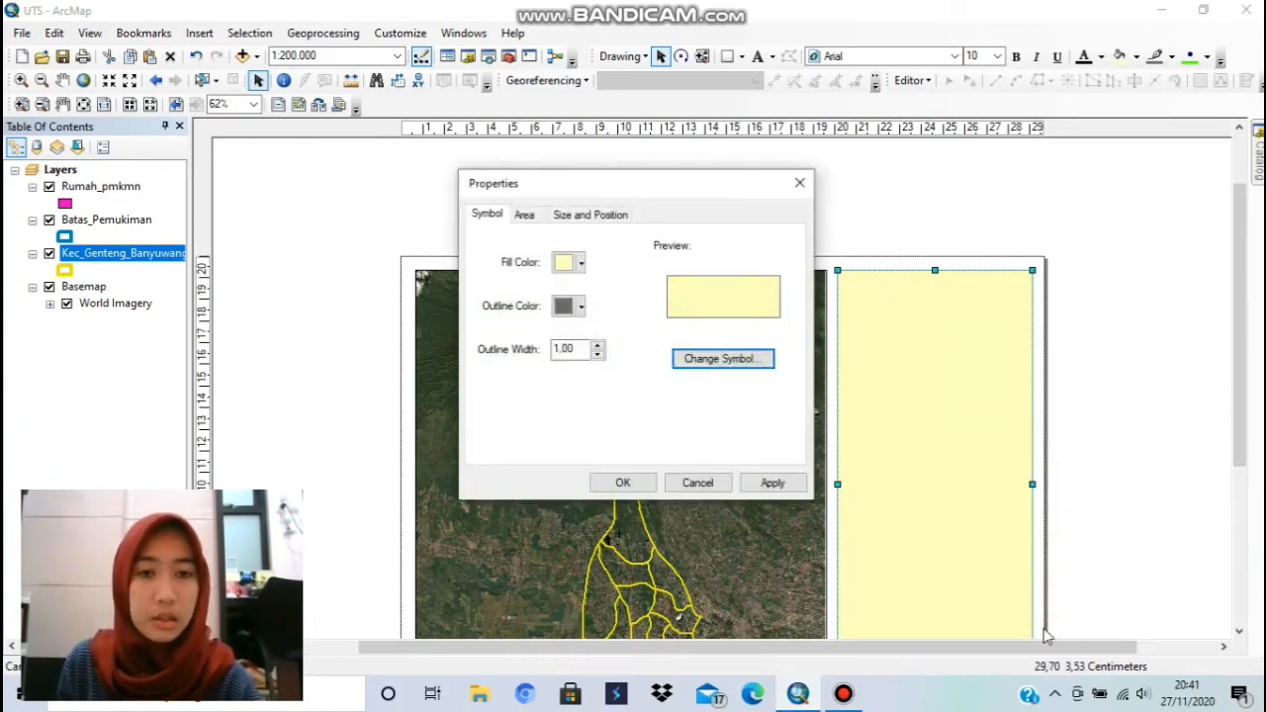
{"action": "left_click", "coordinate": [581, 262]}
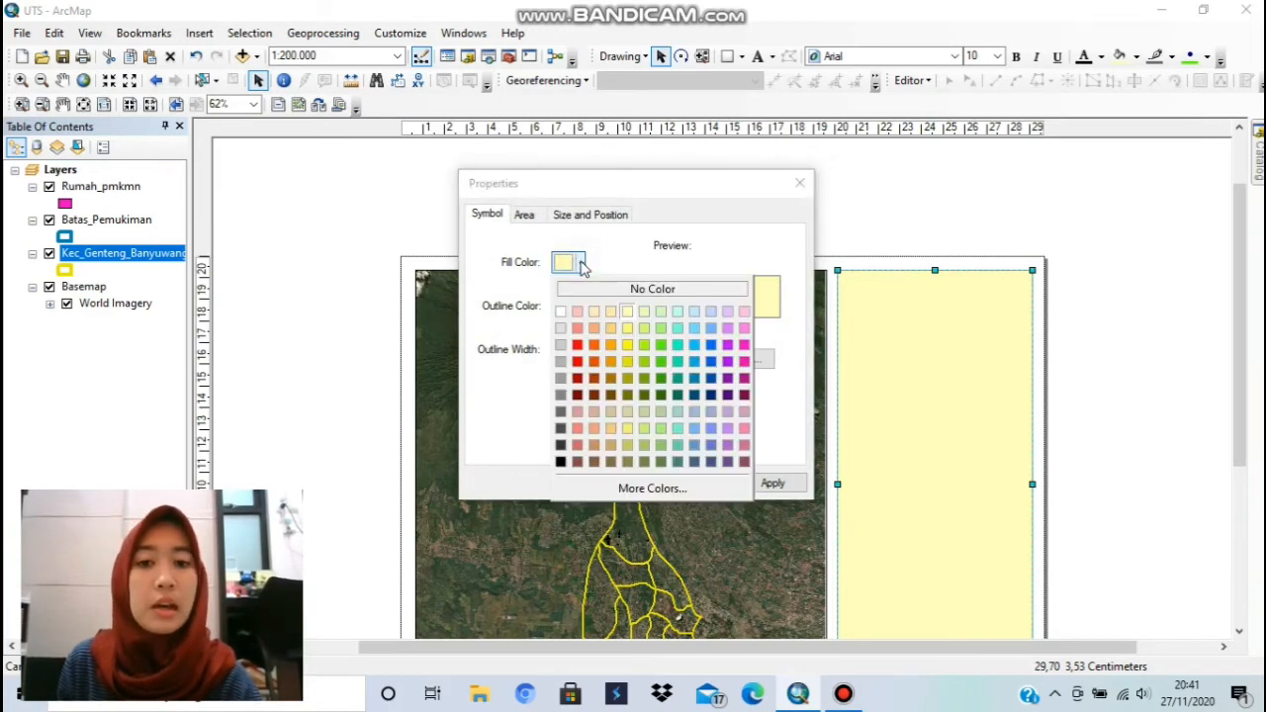
{"action": "left_click", "coordinate": [625, 289]}
{"action": "left_click", "coordinate": [652, 483]}
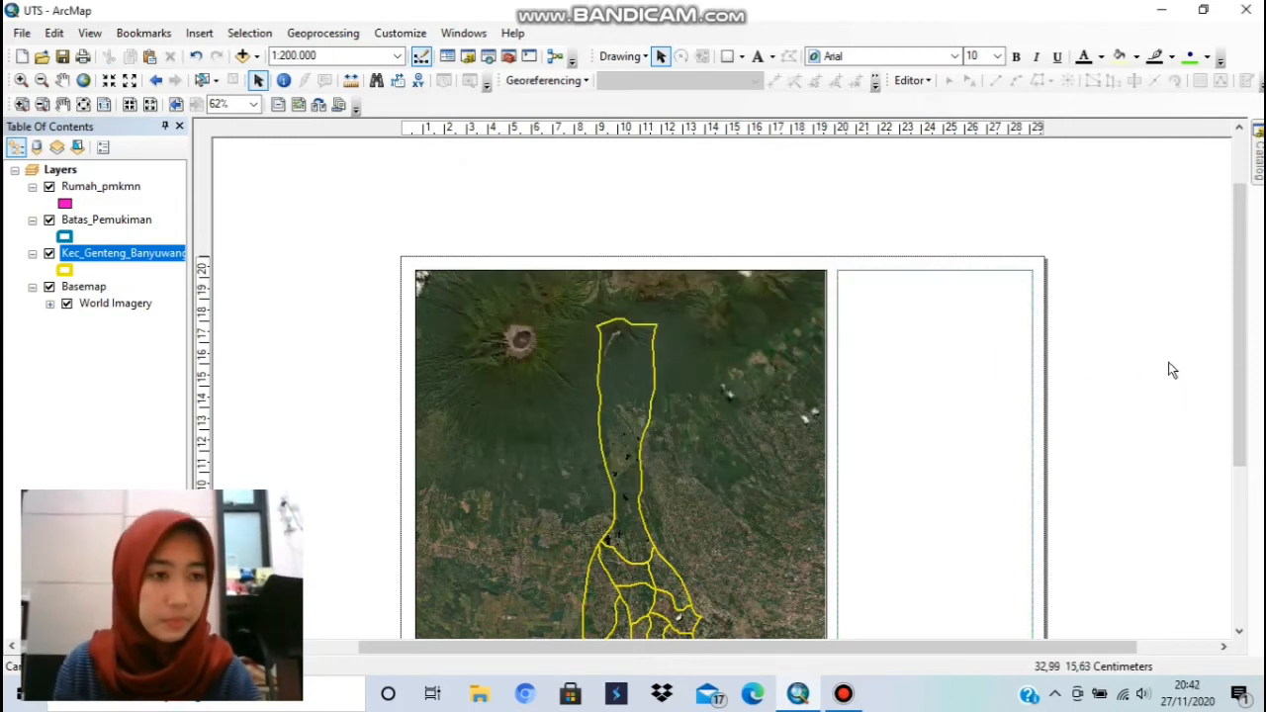
- Insert the picture "Logo Unej Baru putih" from the Pictures folder into the layout
{"action": "left_click_drag", "start_coordinate": [1248, 348], "coordinate": [1243, 406]}
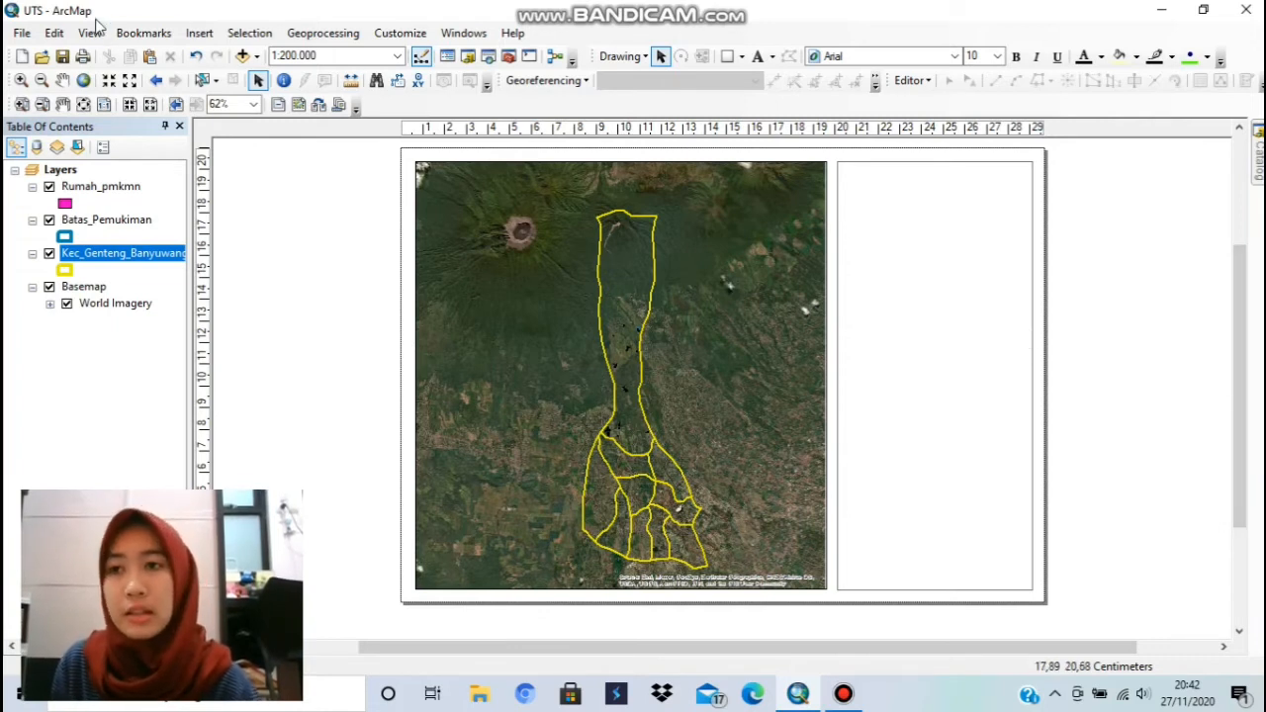
{"action": "left_click", "coordinate": [198, 33]}
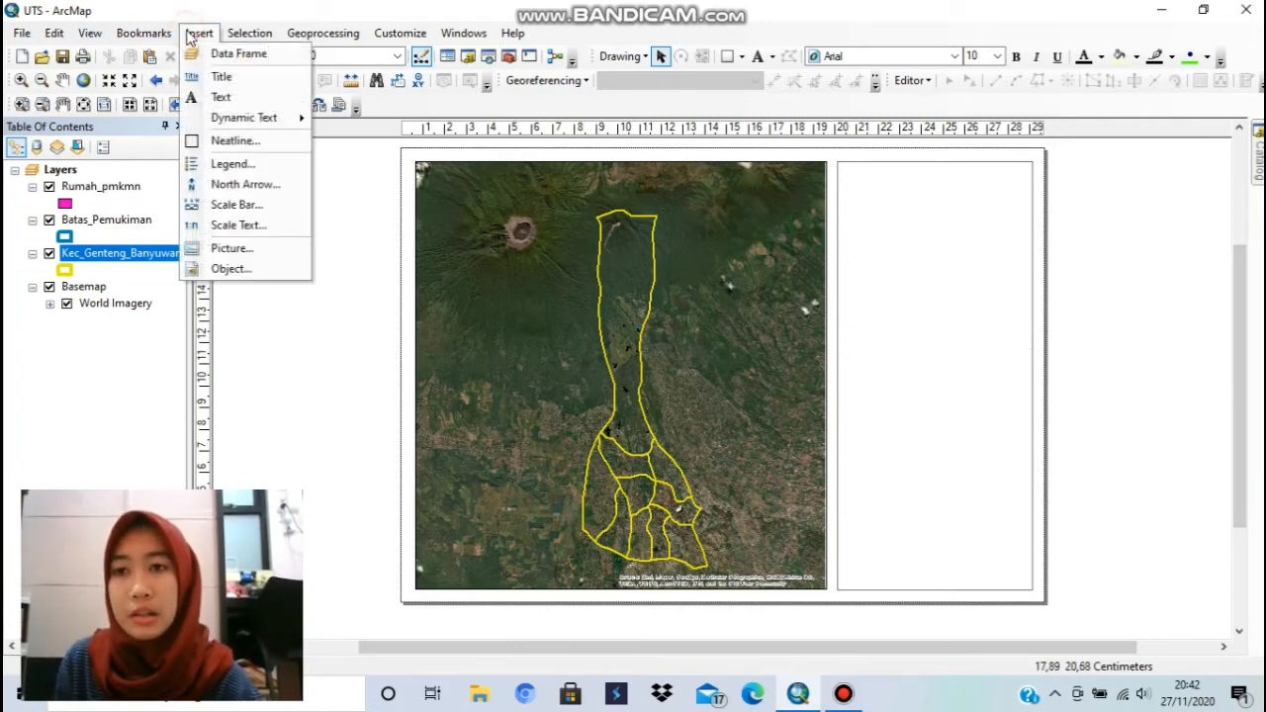
{"action": "left_click", "coordinate": [261, 248]}
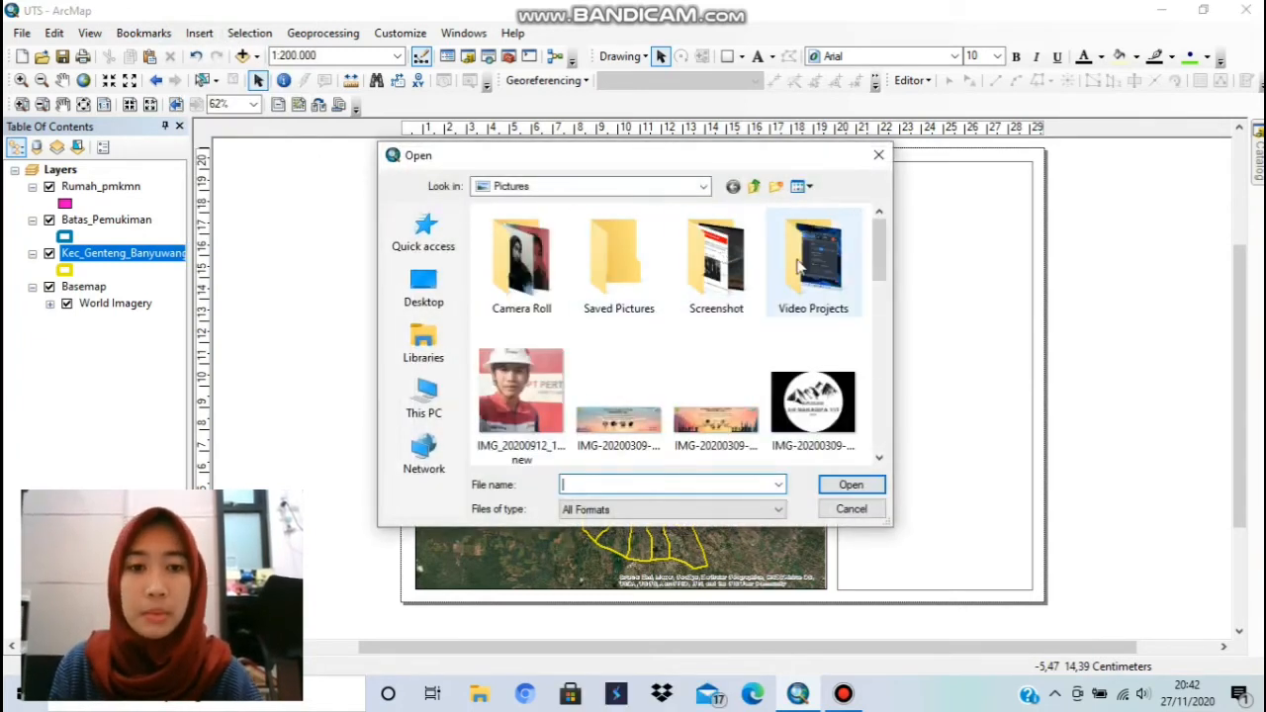
{"action": "left_click", "coordinate": [879, 265]}
{"action": "left_click_drag", "start_coordinate": [879, 265], "coordinate": [874, 315]}
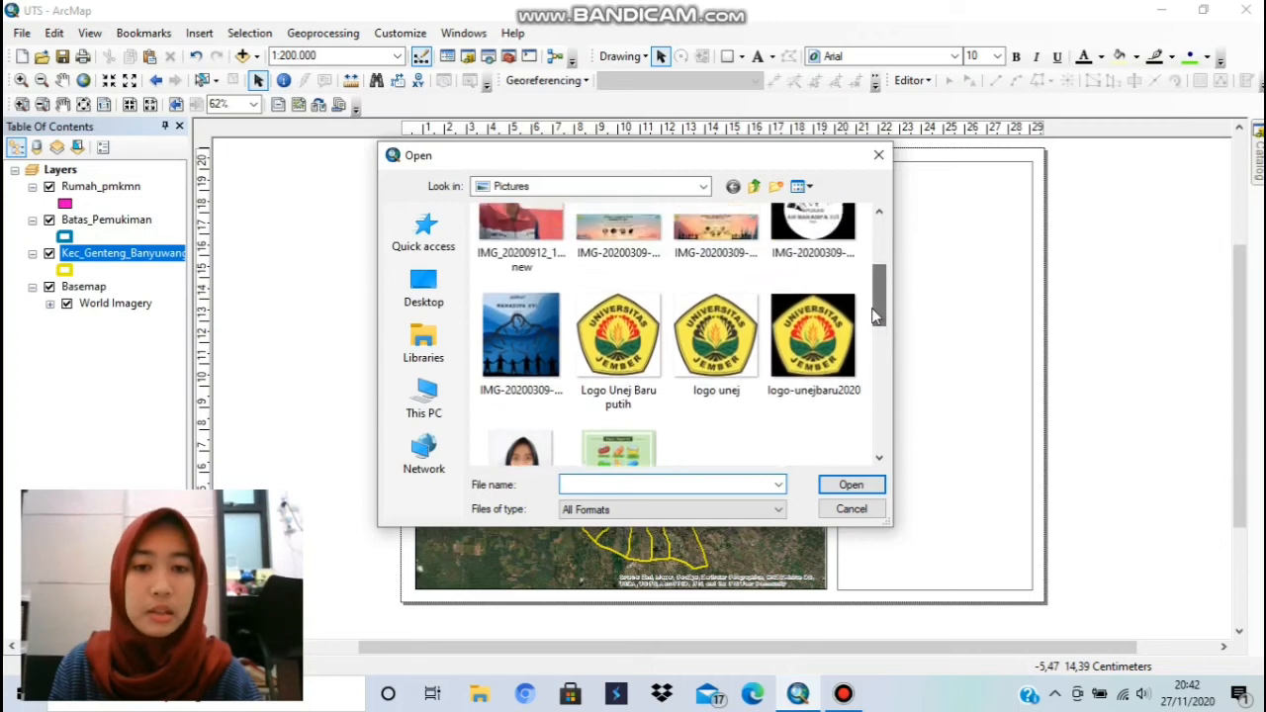
{"action": "left_click", "coordinate": [617, 341]}
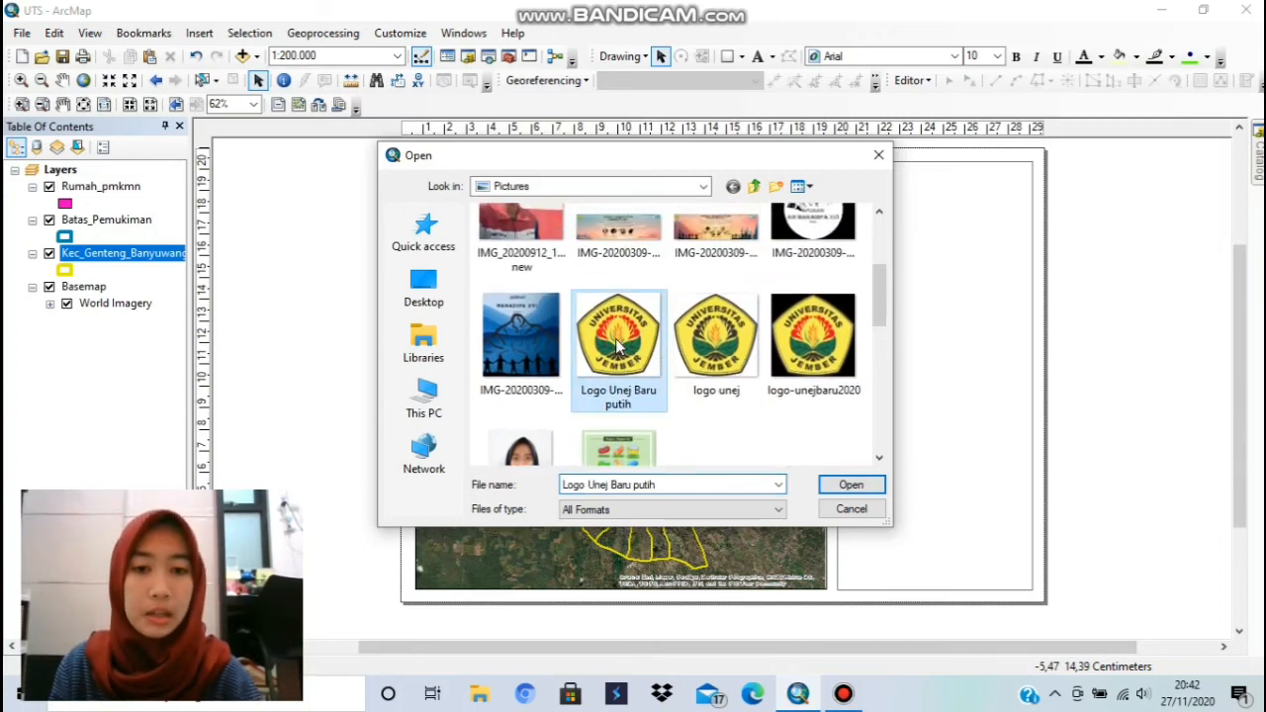
{"action": "left_click", "coordinate": [854, 483]}
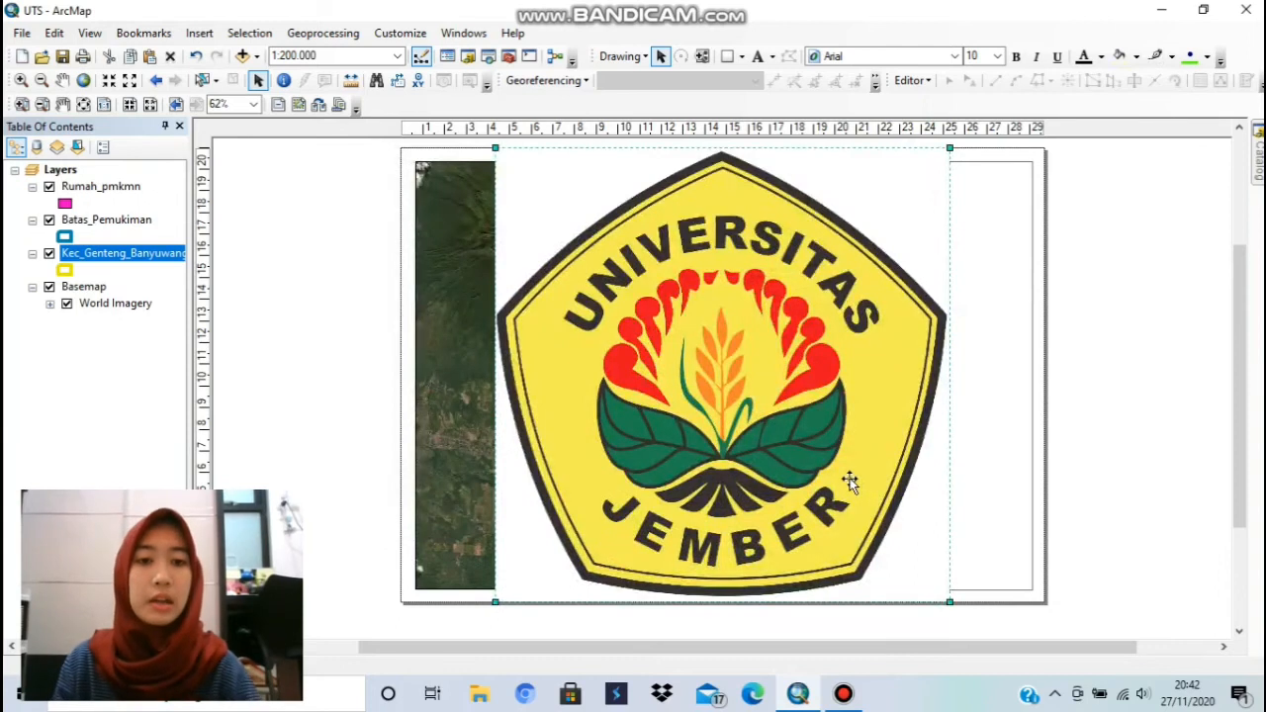
- Shrink the university logo to a small emblem and place it at the top centre of the empty rectangle beside the map
{"action": "left_click_drag", "start_coordinate": [950, 147], "coordinate": [658, 440]}
{"action": "left_click_drag", "start_coordinate": [608, 505], "coordinate": [963, 256]}
{"action": "left_click_drag", "start_coordinate": [1021, 199], "coordinate": [942, 190]}
{"action": "left_click", "coordinate": [1019, 247]}
{"action": "left_click", "coordinate": [945, 184]}
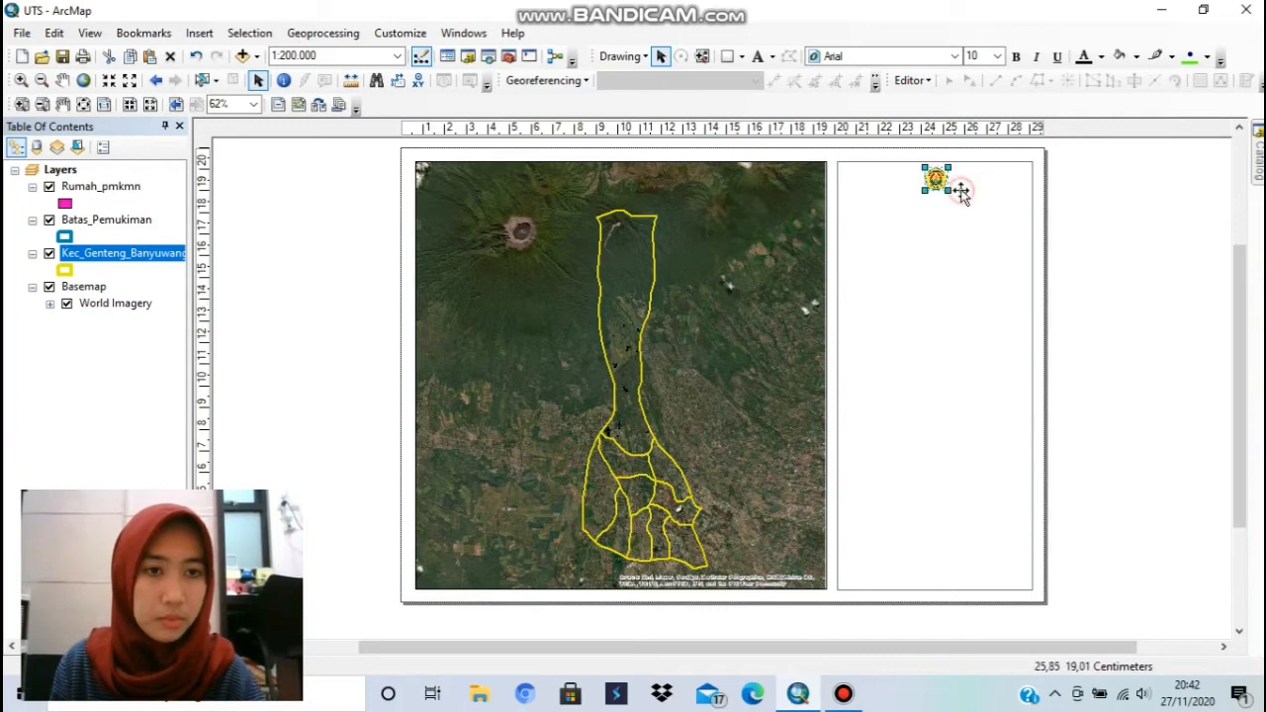
{"action": "left_click", "coordinate": [960, 190]}
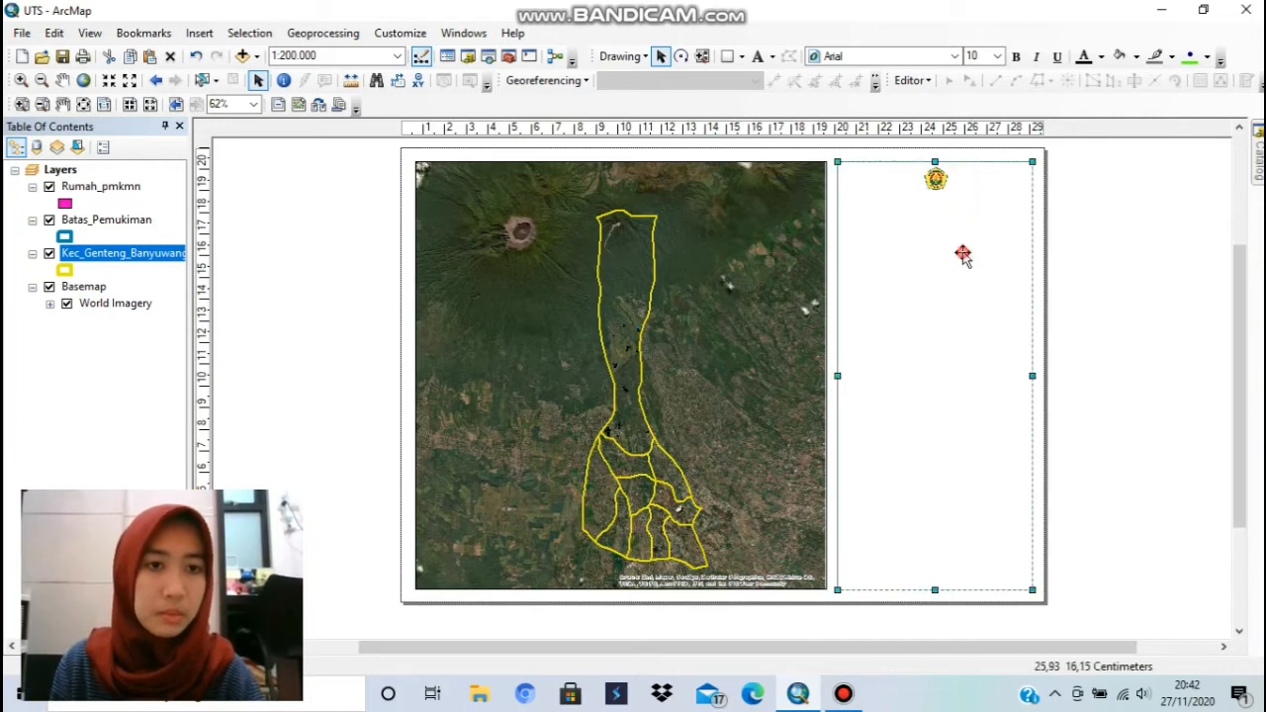
{"action": "left_click", "coordinate": [1097, 265]}
- Enlarge the university logo slightly, keeping it at the top centre of the side rectangle
{"action": "left_click", "coordinate": [936, 186]}
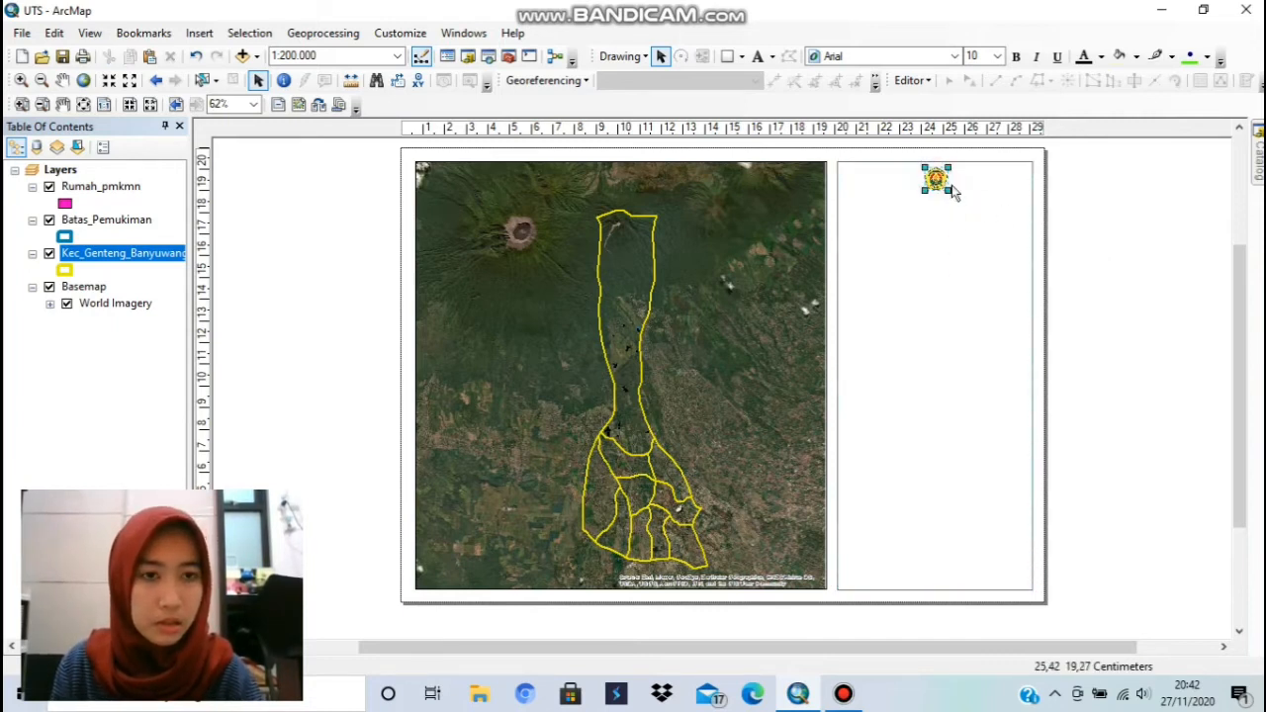
{"action": "left_click", "coordinate": [1071, 200]}
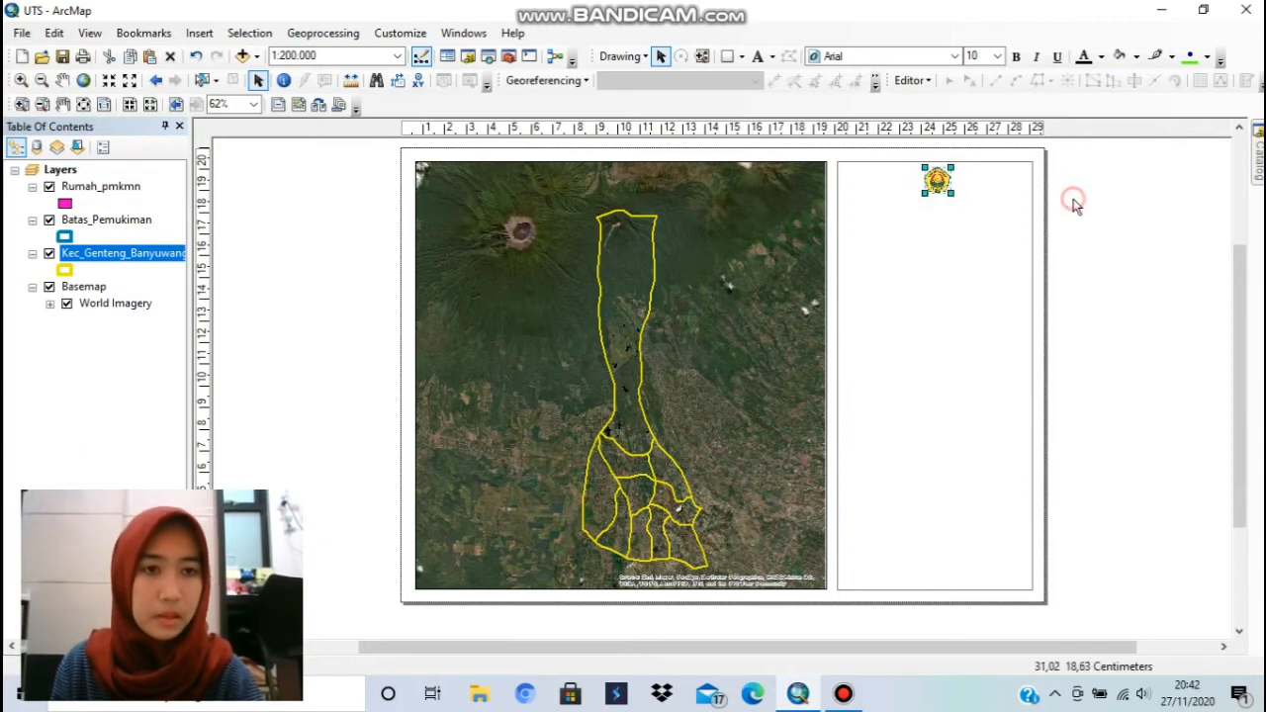
{"action": "left_click", "coordinate": [945, 185]}
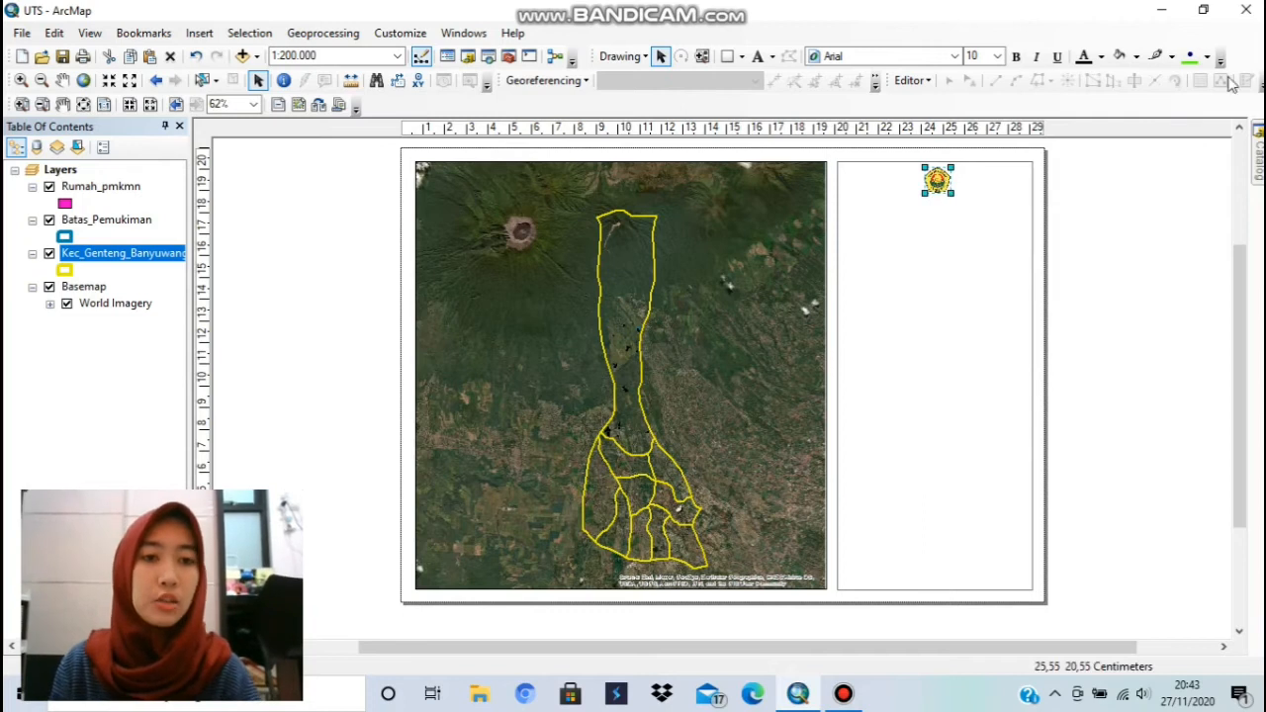
{"action": "left_click", "coordinate": [1159, 180]}
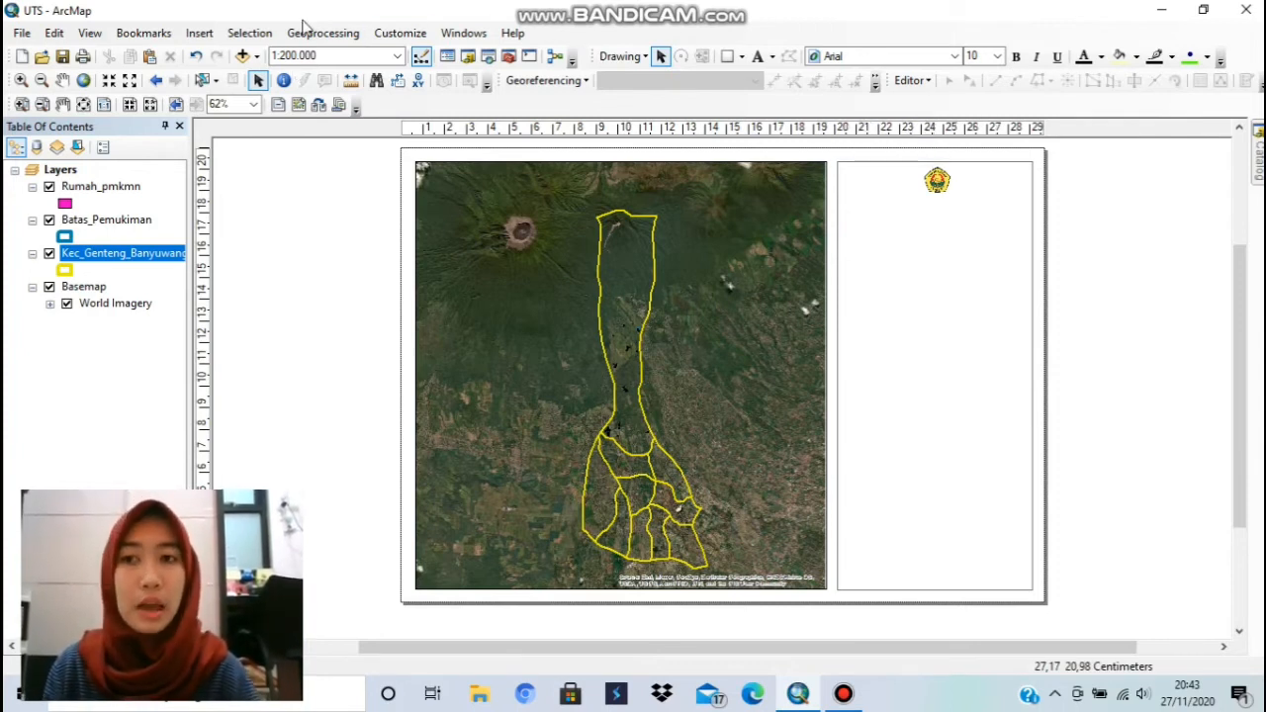
- Insert a text element into the layout and move it below the university logo in the side rectangle
{"action": "left_click", "coordinate": [199, 32]}
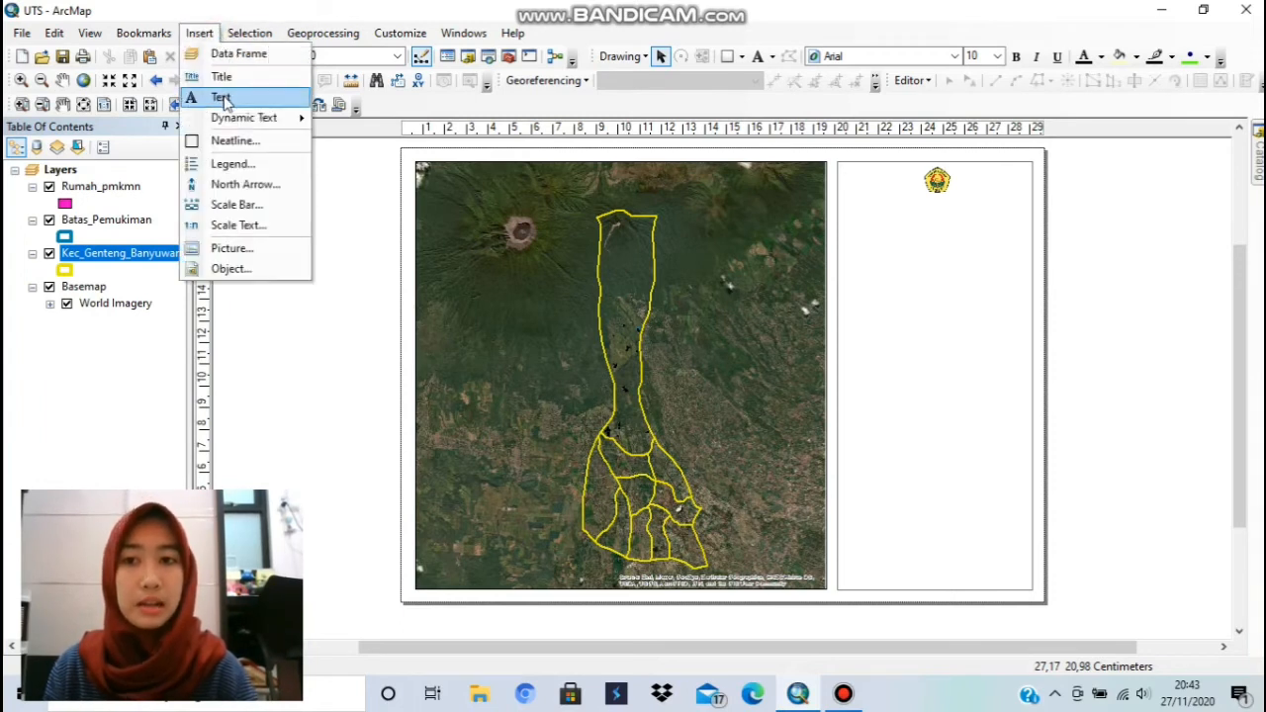
{"action": "left_click", "coordinate": [222, 99]}
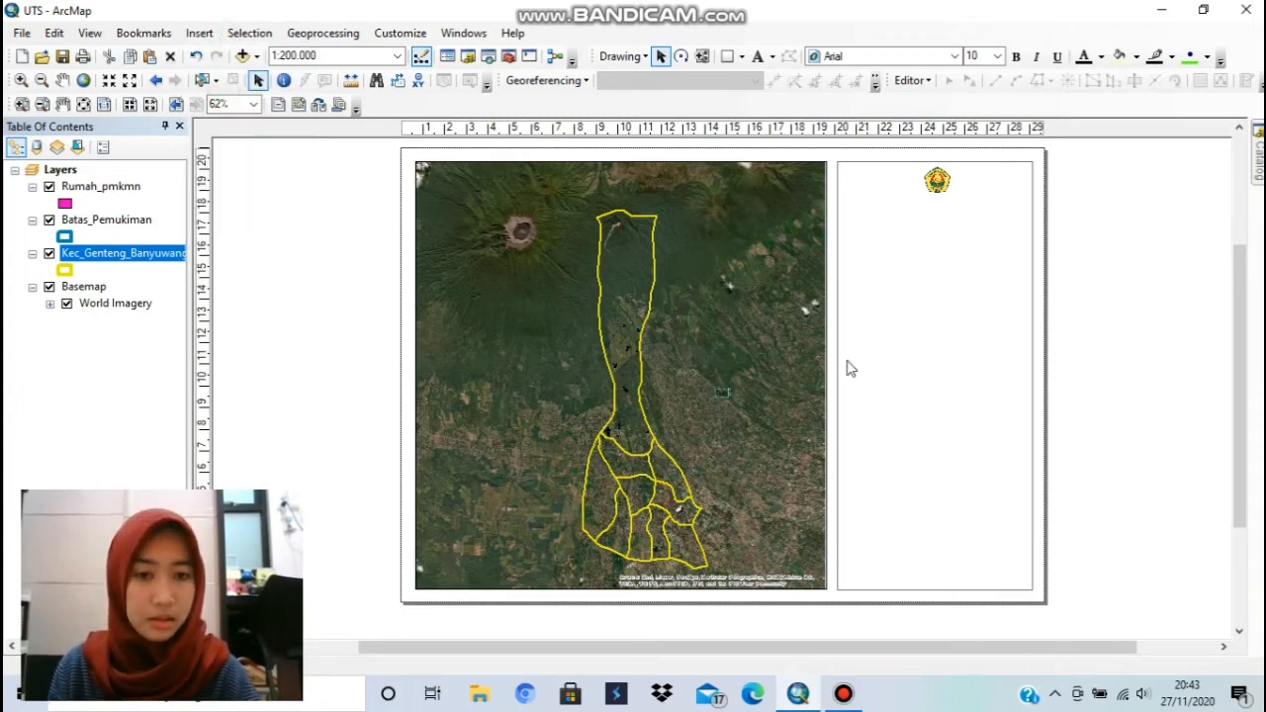
{"action": "left_click", "coordinate": [728, 389]}
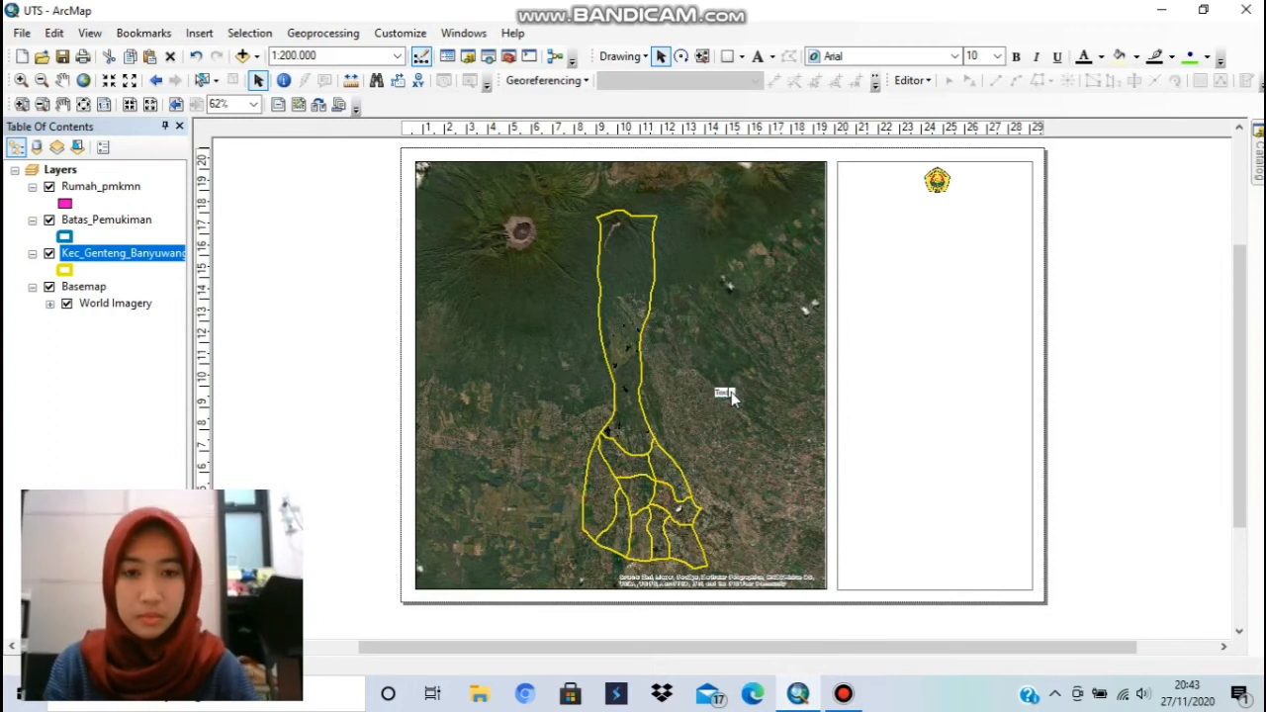
{"action": "left_click", "coordinate": [724, 393]}
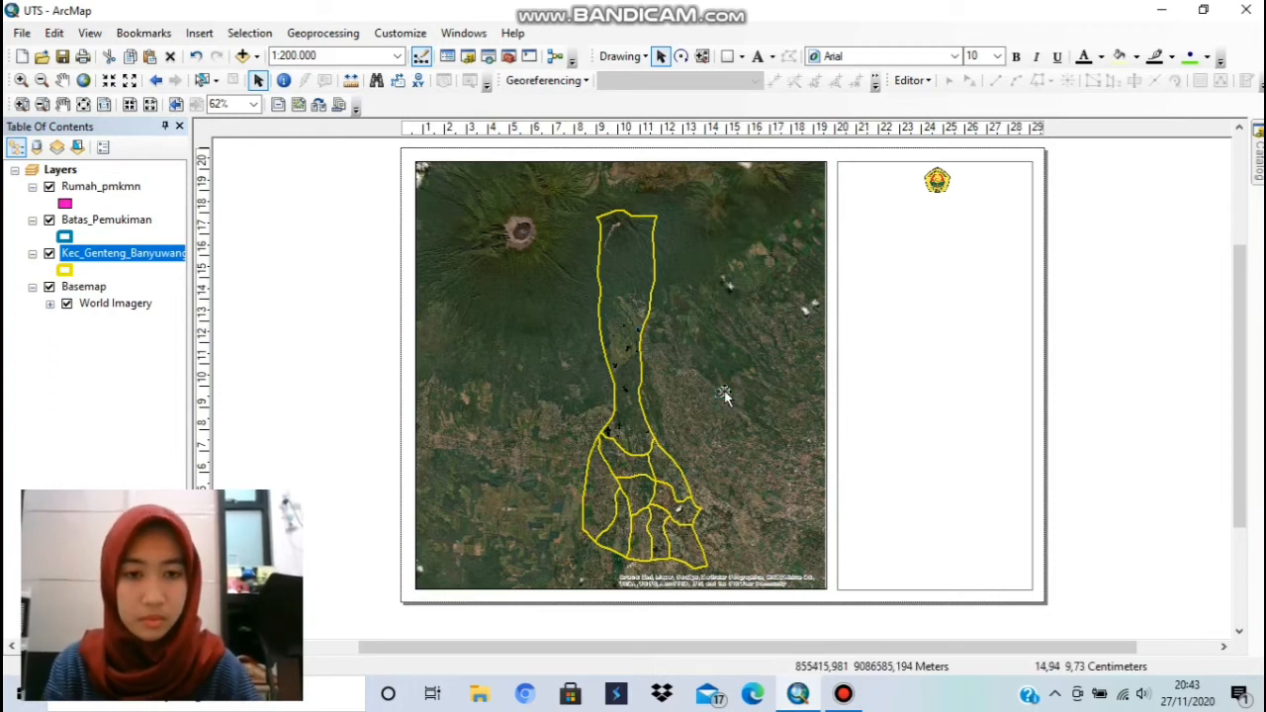
{"action": "double_click", "coordinate": [724, 392]}
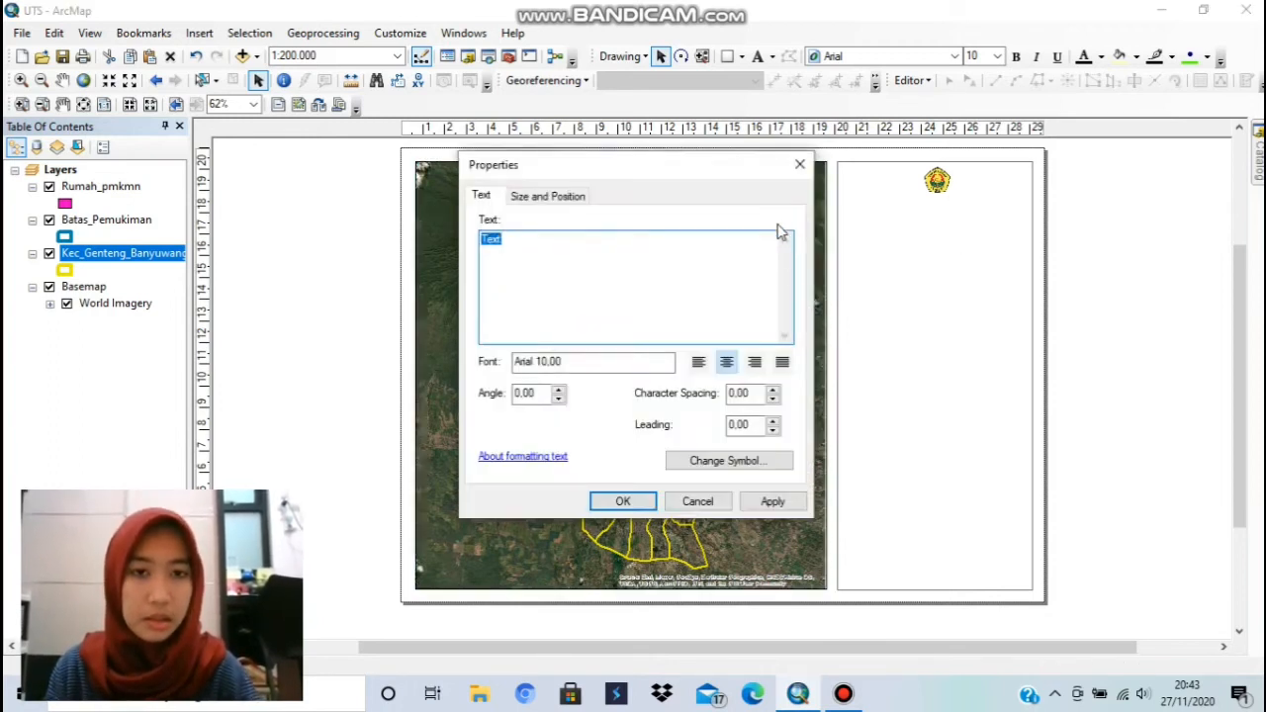
{"action": "left_click", "coordinate": [800, 164]}
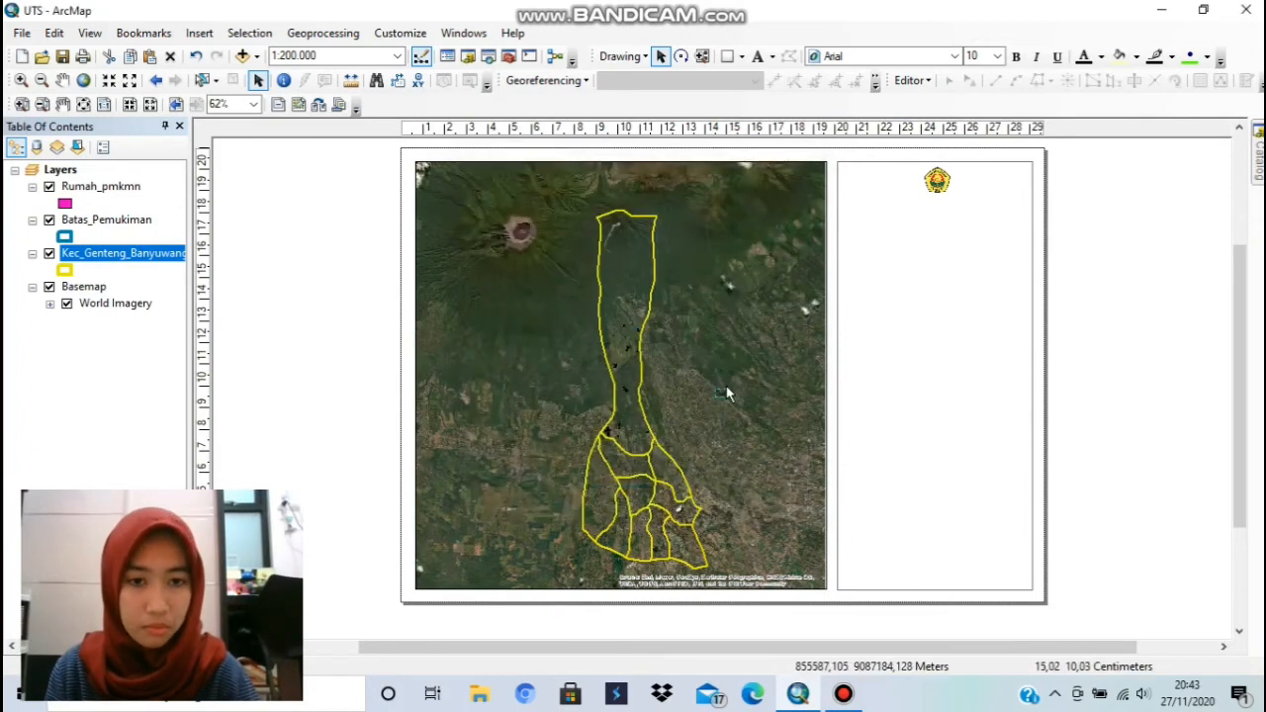
{"action": "left_click_drag", "start_coordinate": [725, 389], "coordinate": [927, 220]}
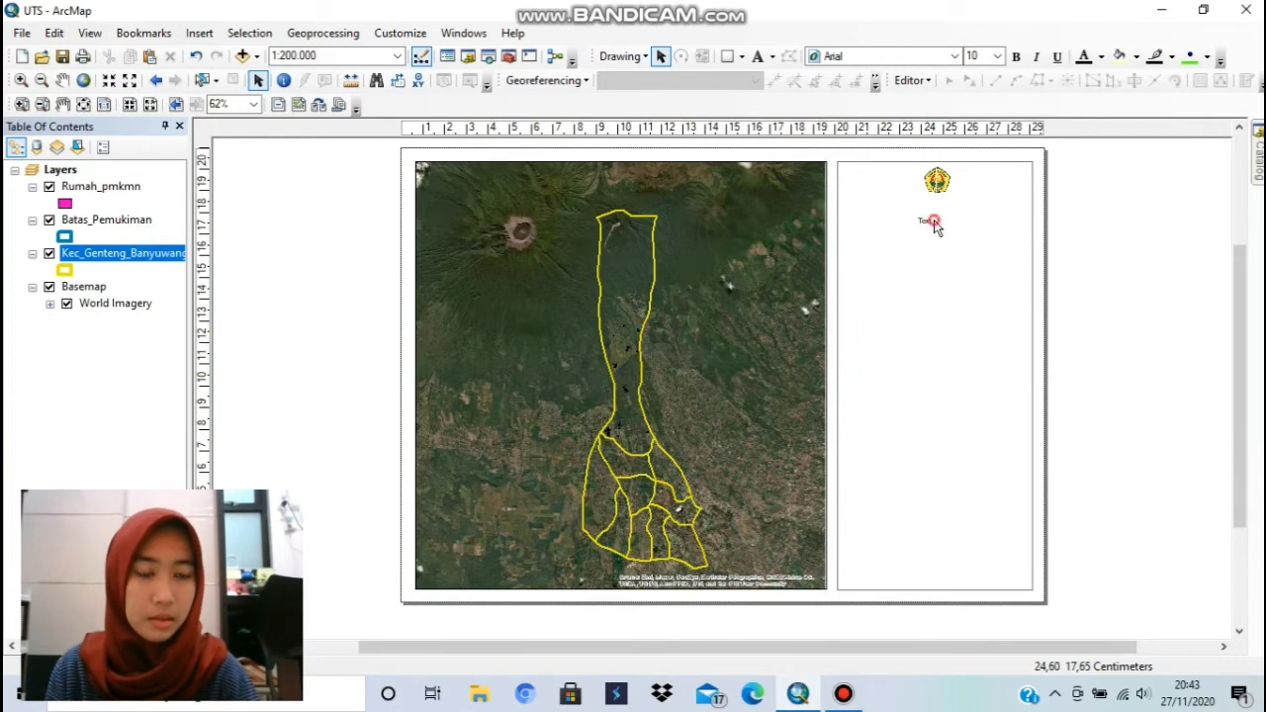
- Replace the text below the logo with four centred lines: "Prodi Teknik Lingkungan", "Jurusan Teknik Sipil", "Fakultas Teknik", "Universitas Jember"
{"action": "left_click", "coordinate": [931, 225]}
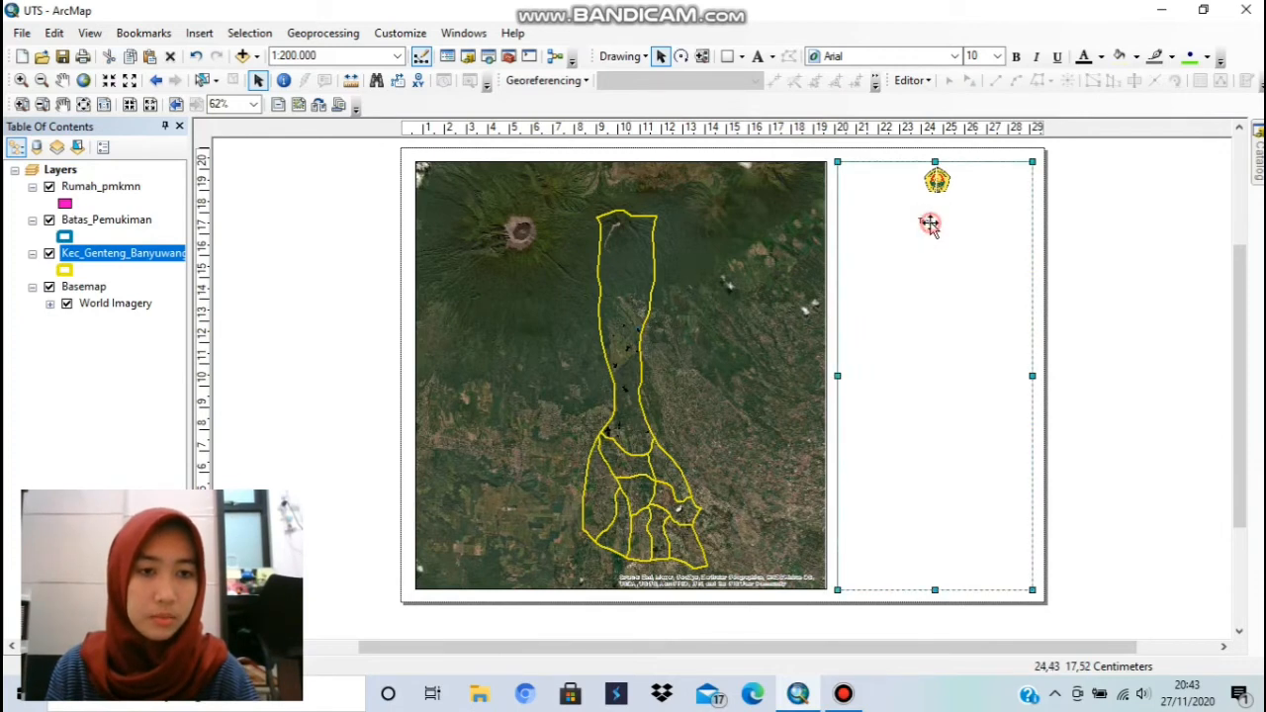
{"action": "left_click", "coordinate": [930, 223]}
{"action": "left_click", "coordinate": [927, 222]}
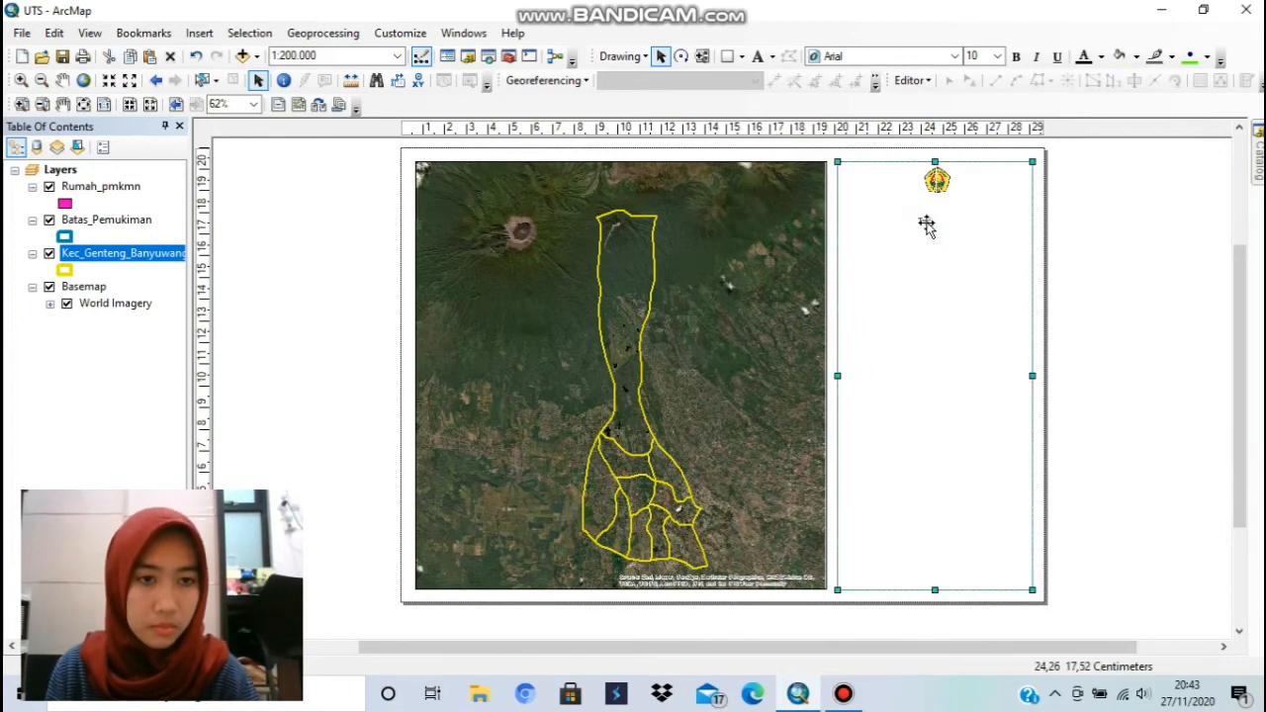
{"action": "double_click", "coordinate": [926, 224]}
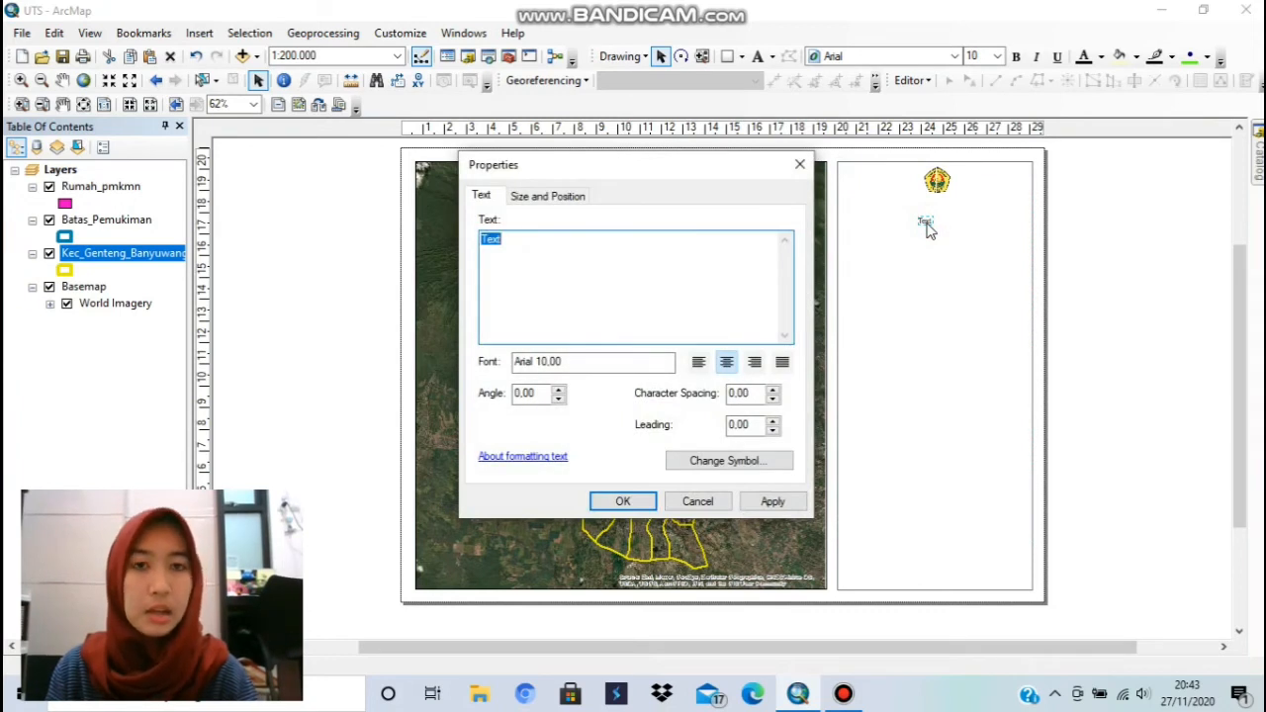
{"action": "key", "text": "BackSpace"}
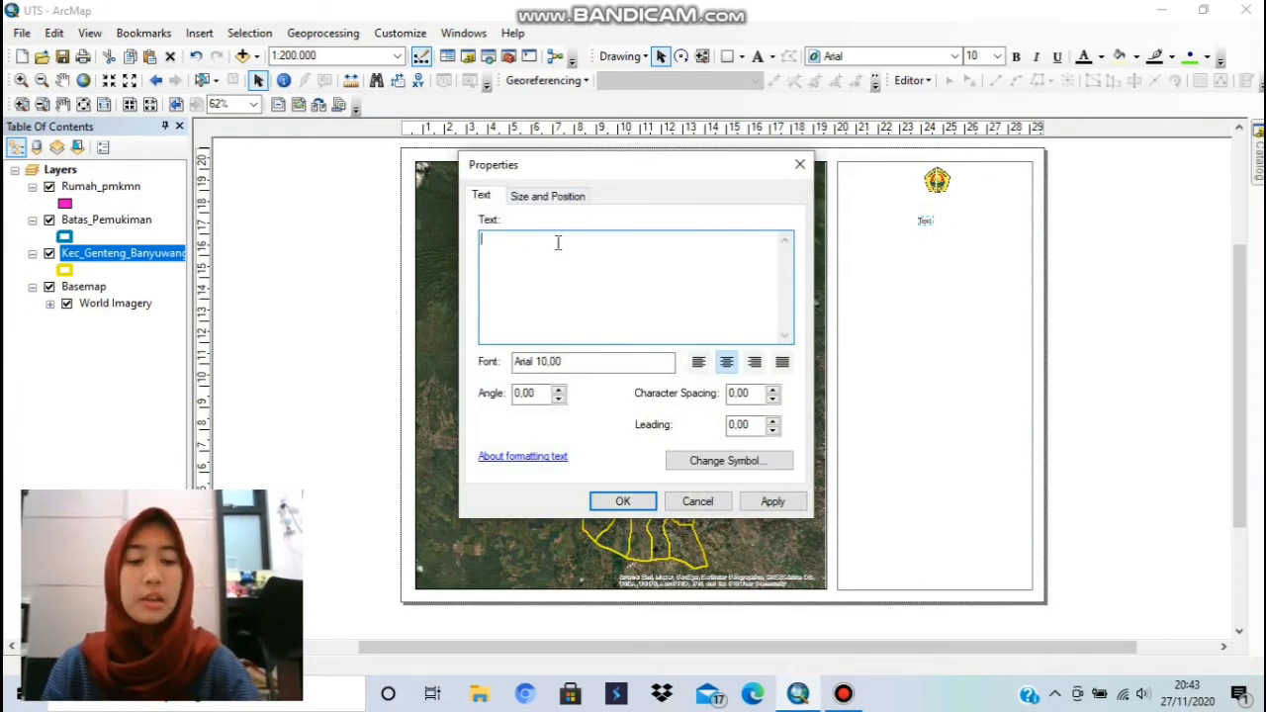
{"action": "type", "text": "Pro"}
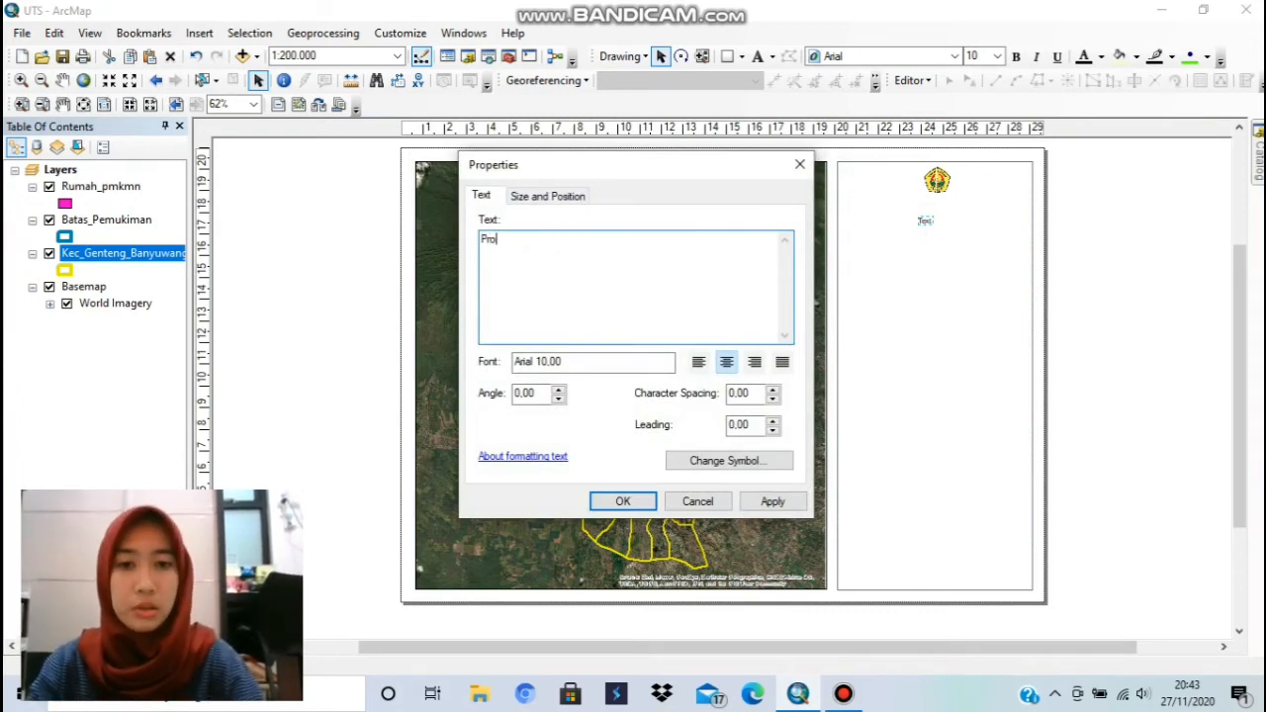
{"action": "type", "text": "di T"}
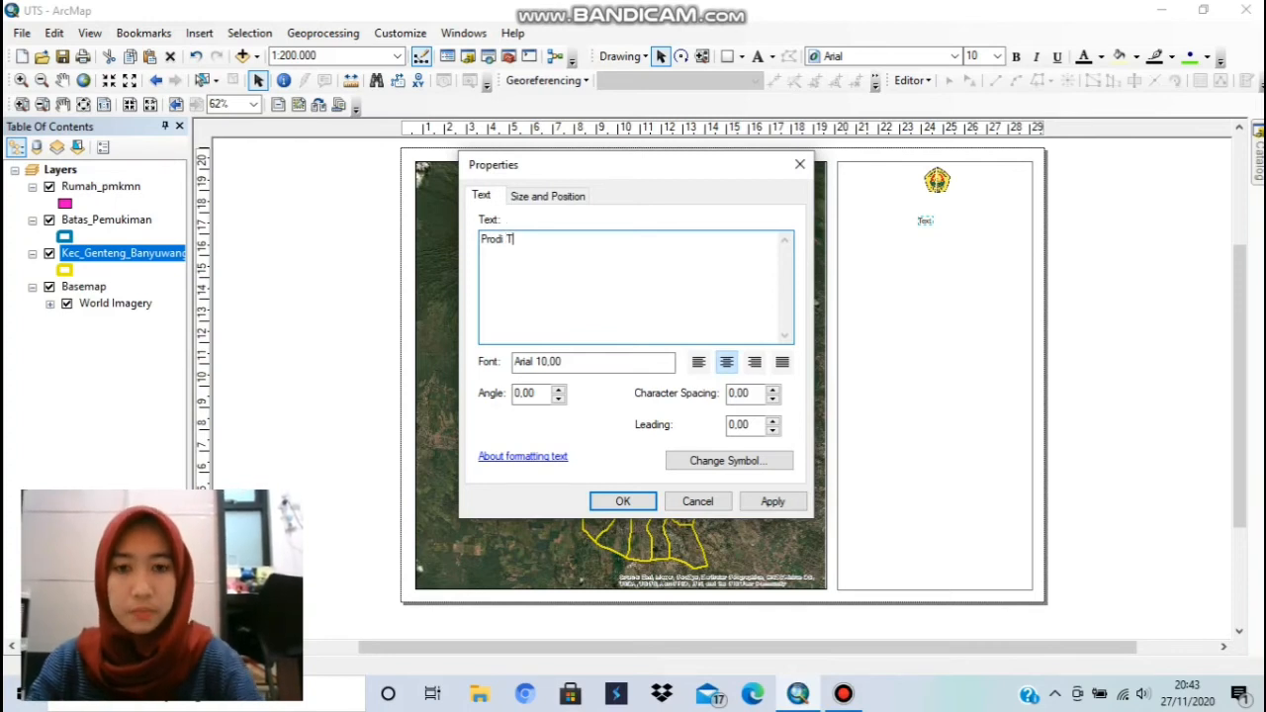
{"action": "type", "text": "eknik Lingkungan"}
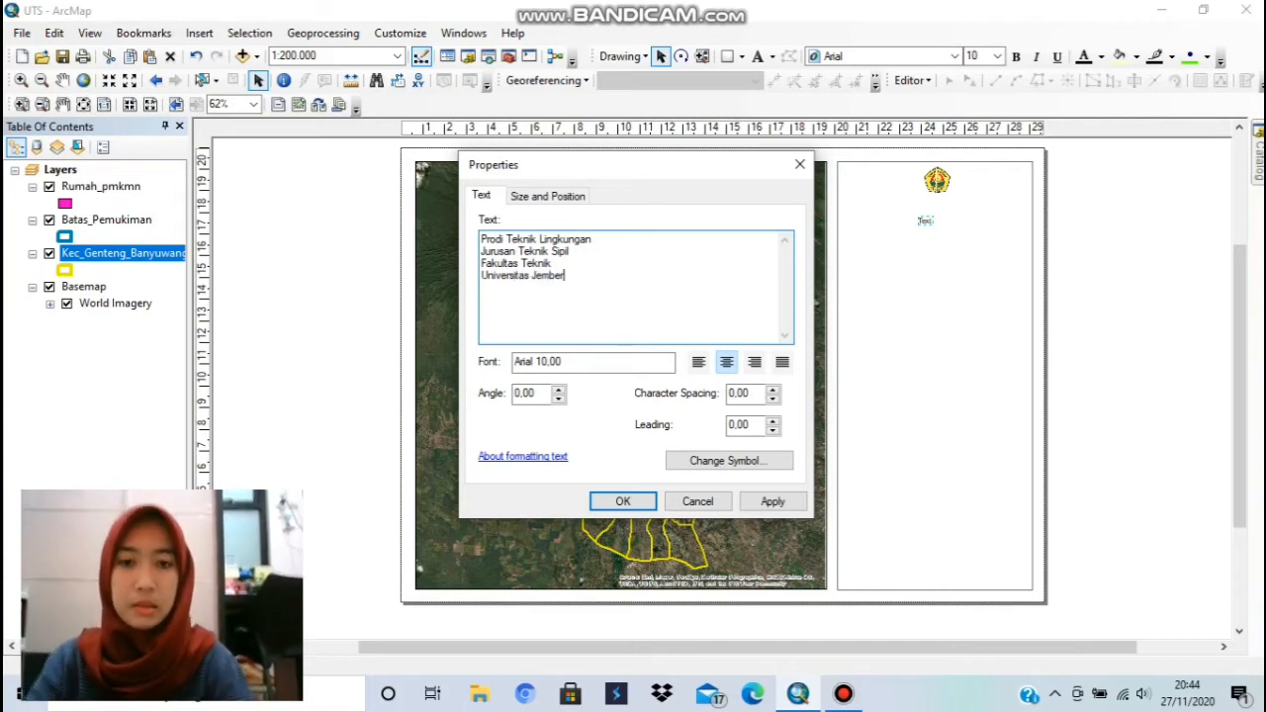
{"action": "left_click", "coordinate": [726, 363]}
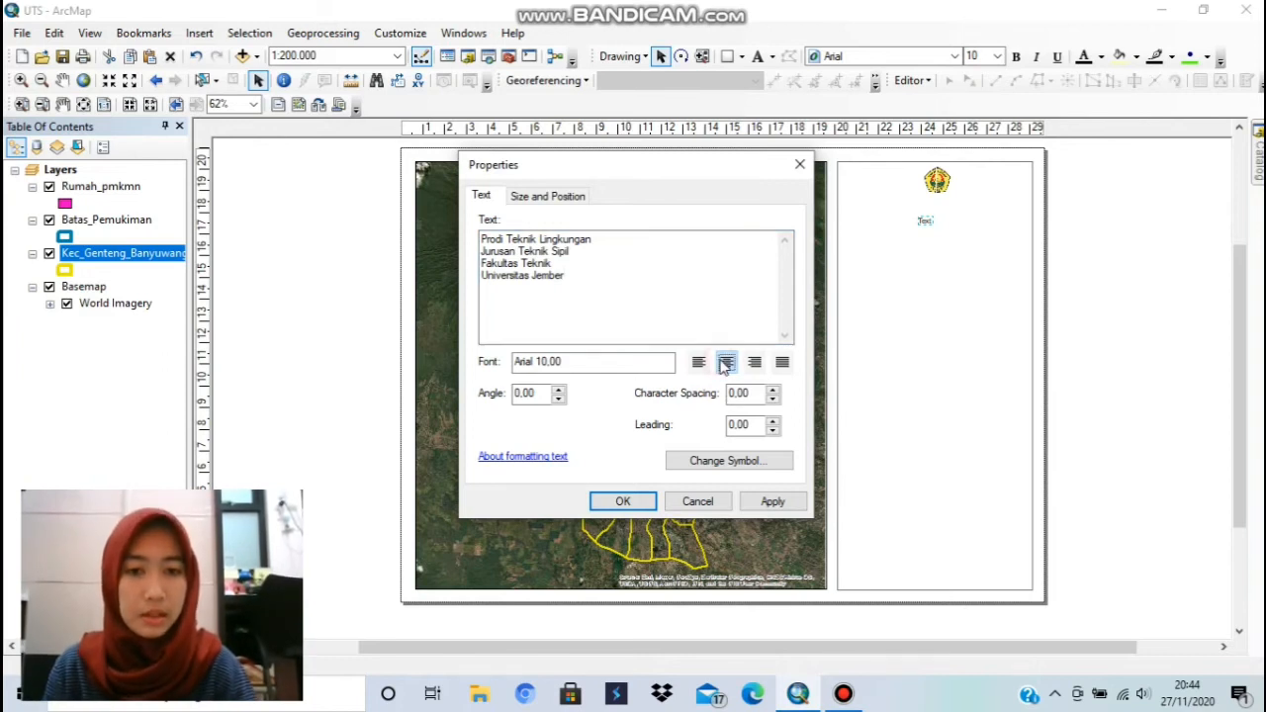
{"action": "left_click", "coordinate": [623, 502]}
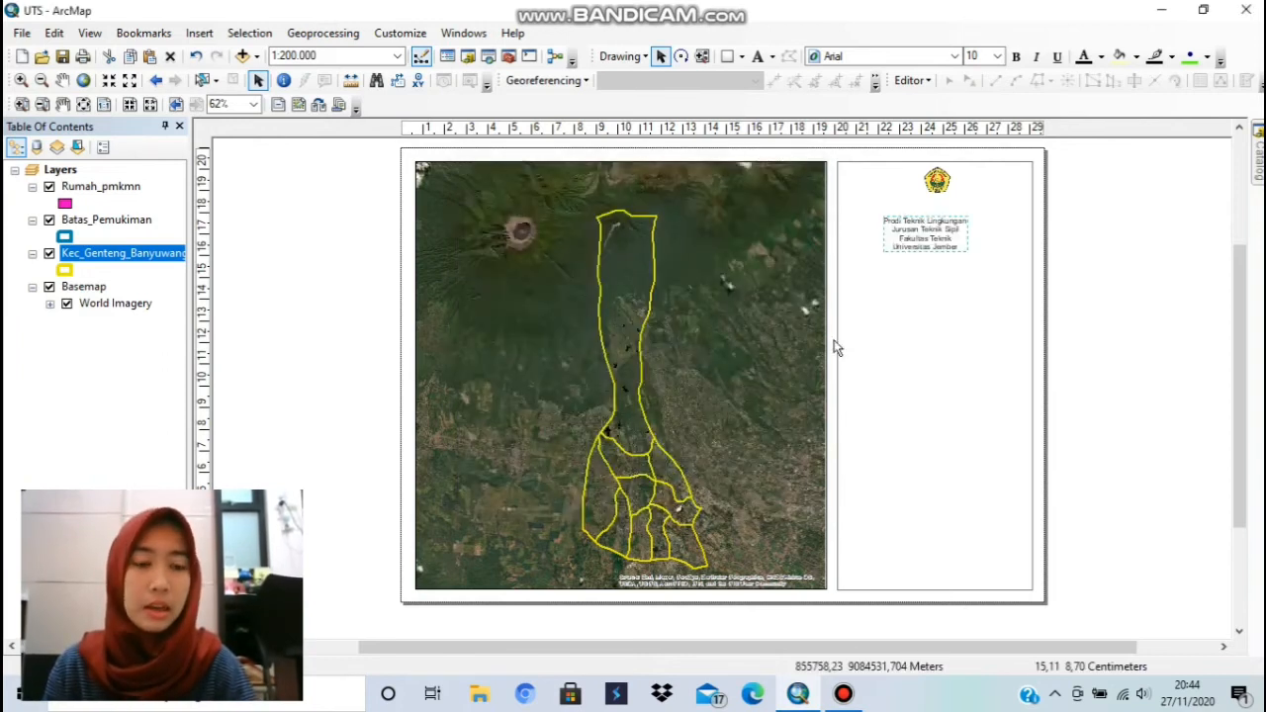
- Centre the four-line university text directly under the logo and format it as bold, size 14
{"action": "left_click_drag", "start_coordinate": [936, 219], "coordinate": [947, 202]}
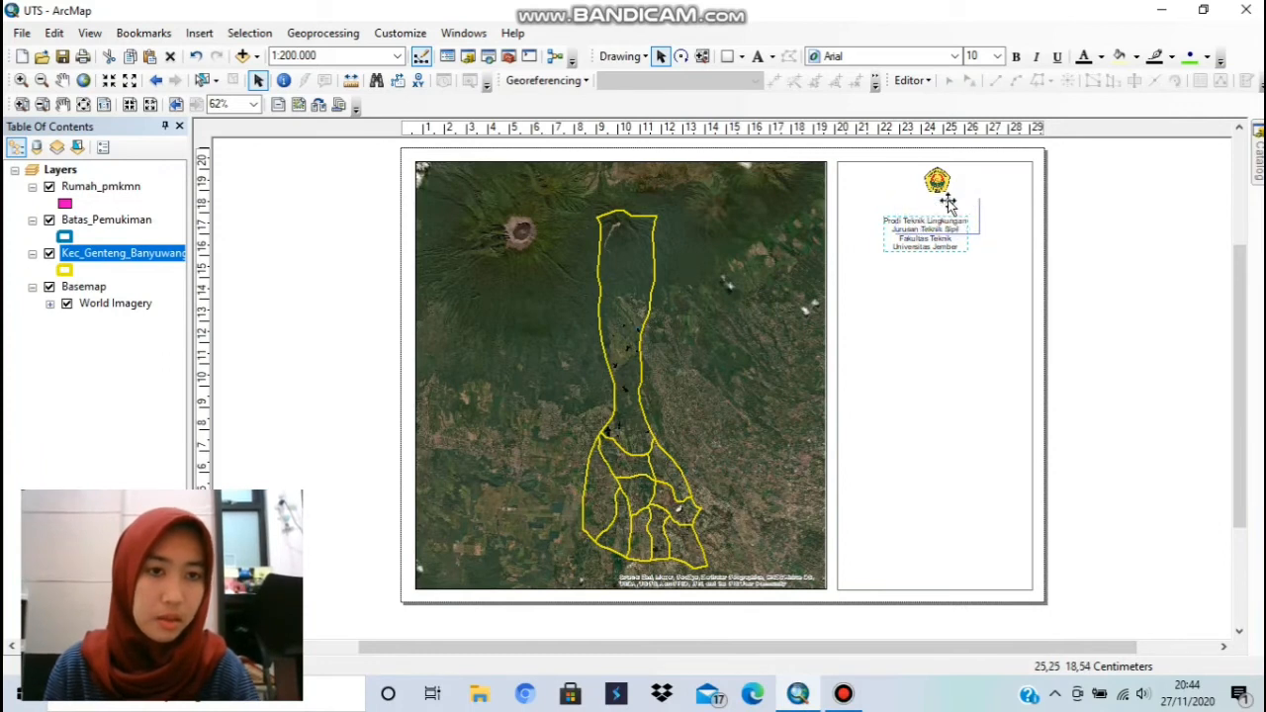
{"action": "left_click", "coordinate": [982, 56]}
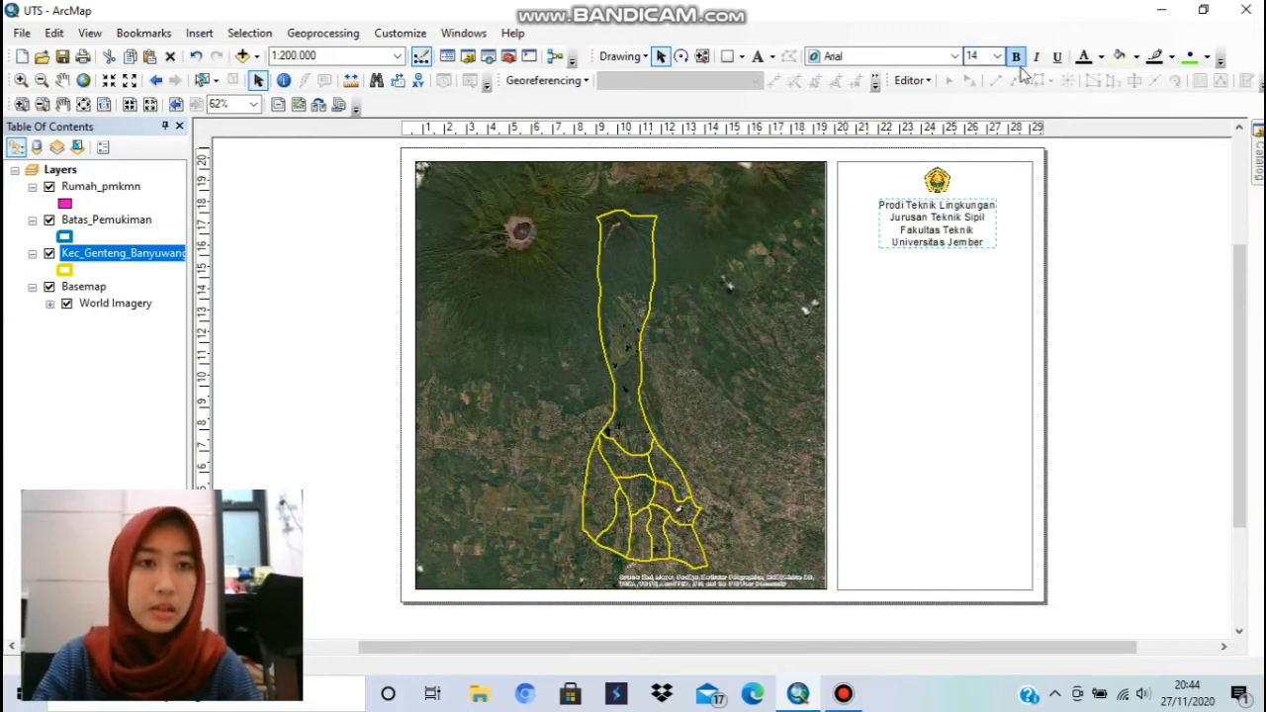
{"action": "left_click", "coordinate": [1016, 56]}
{"action": "left_click", "coordinate": [1000, 318]}
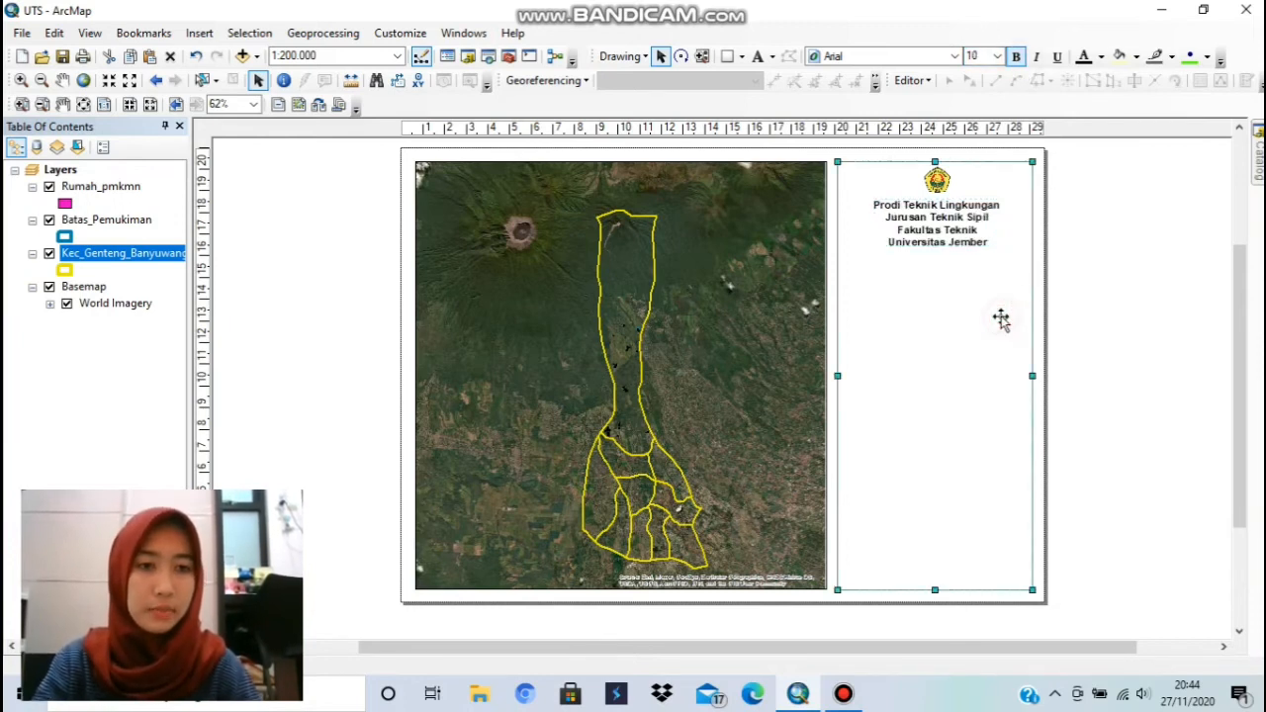
{"action": "left_click", "coordinate": [1091, 302]}
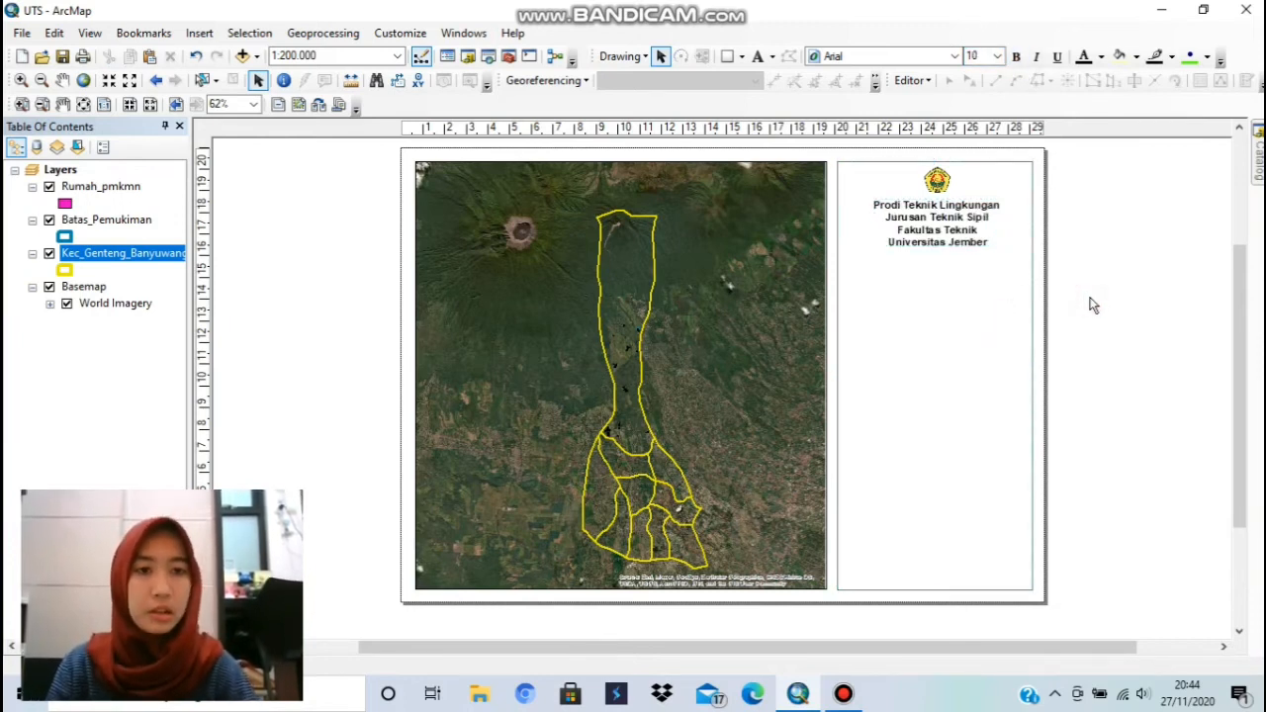
{"action": "left_click", "coordinate": [944, 239]}
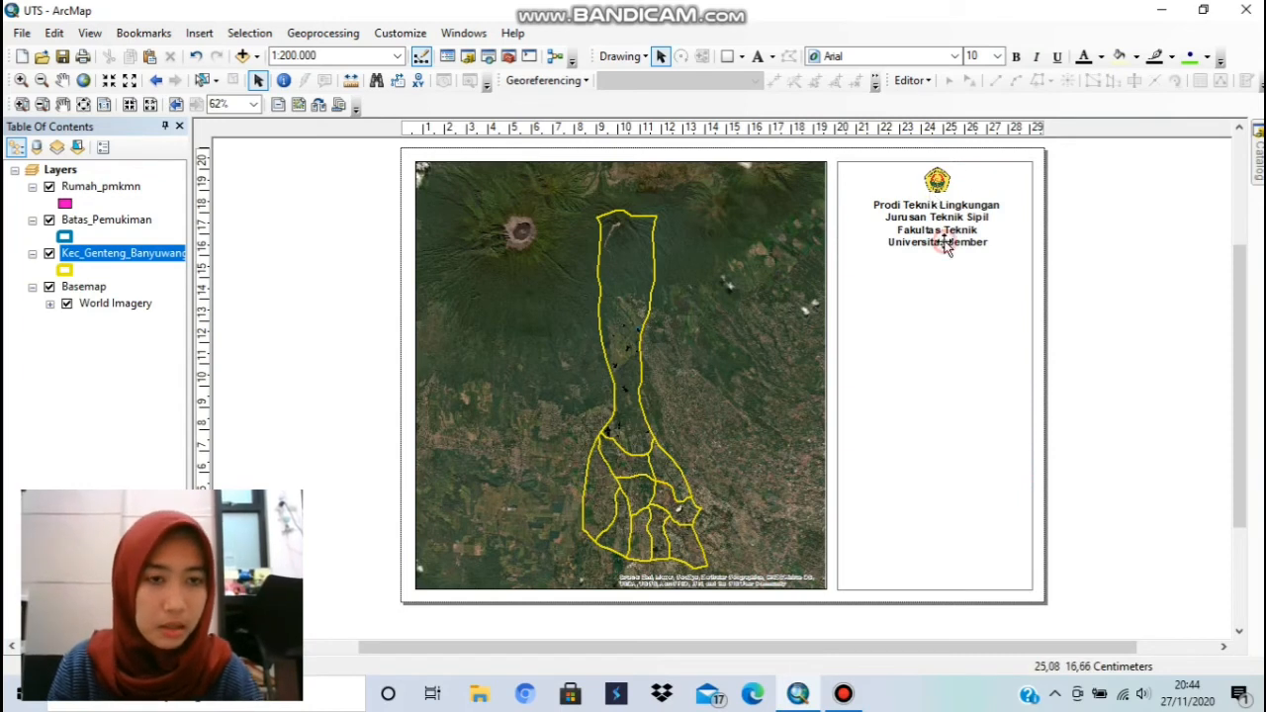
{"action": "left_click", "coordinate": [1109, 248]}
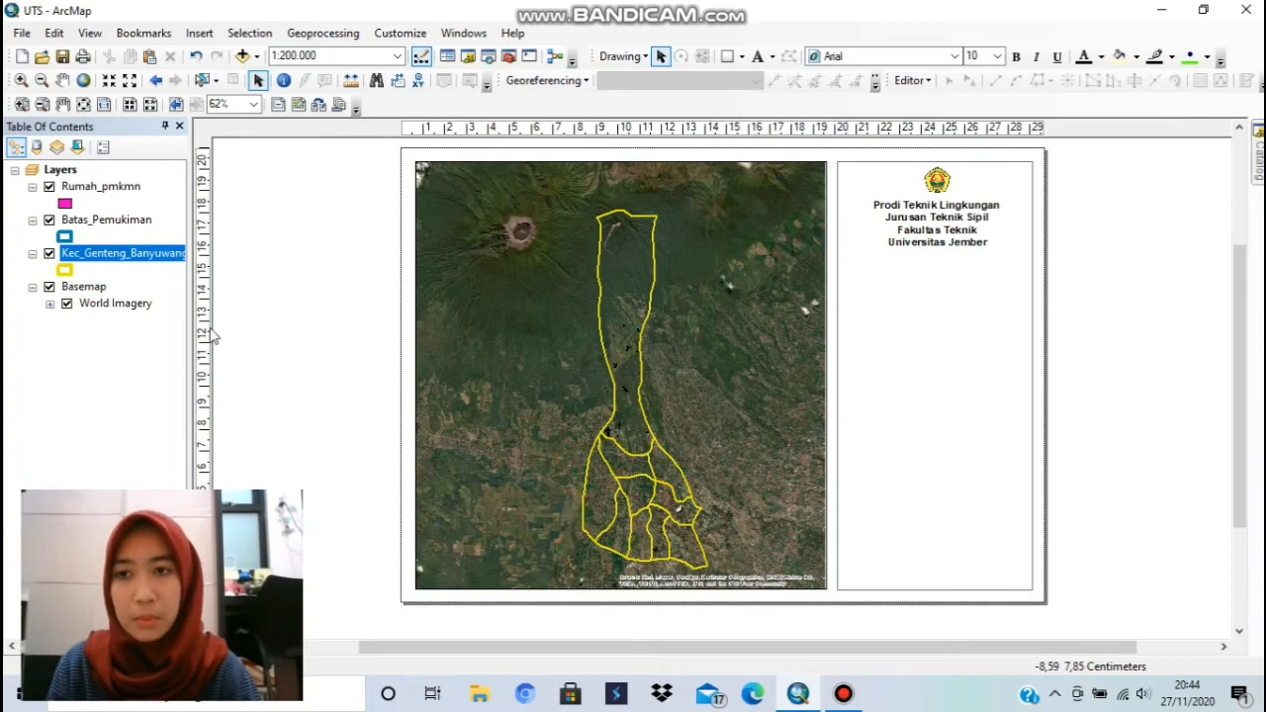
- Set a horizontal guide at about 16 cm, just below the university text, and draw a line along it across the side rectangle's full width
{"action": "left_click", "coordinate": [204, 191]}
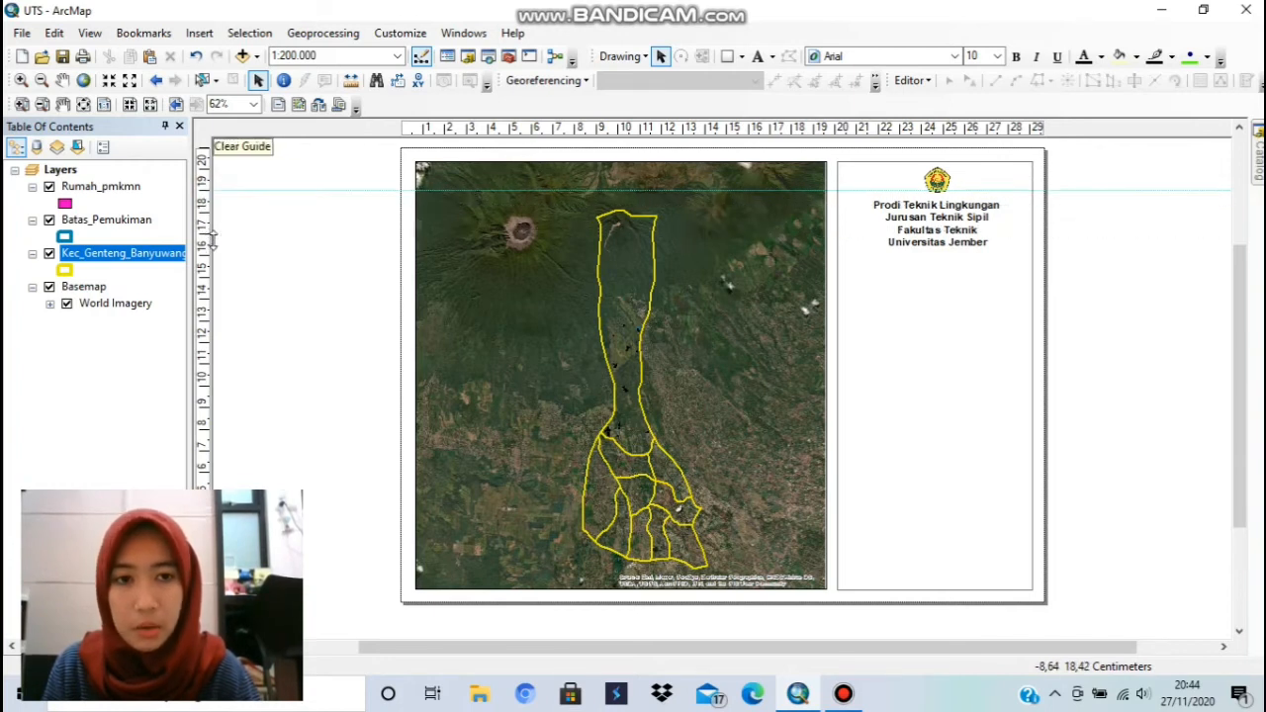
{"action": "left_click_drag", "start_coordinate": [209, 238], "coordinate": [209, 256]}
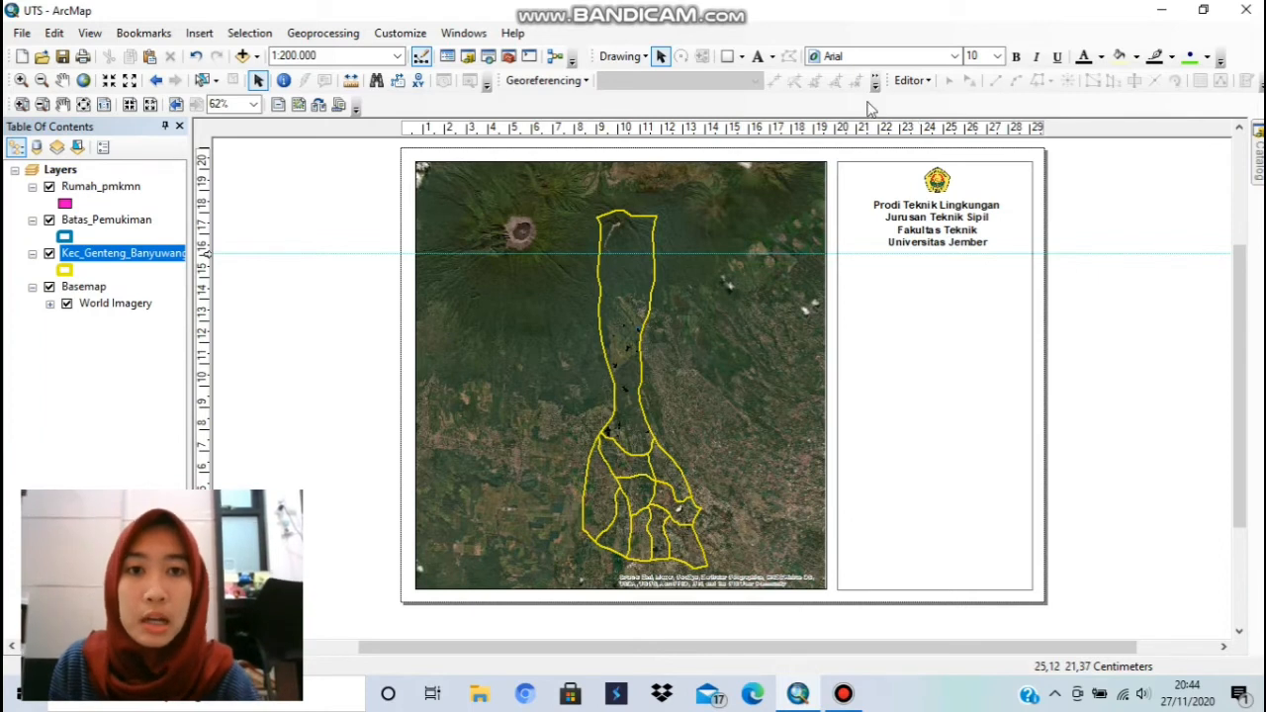
{"action": "left_click", "coordinate": [741, 58]}
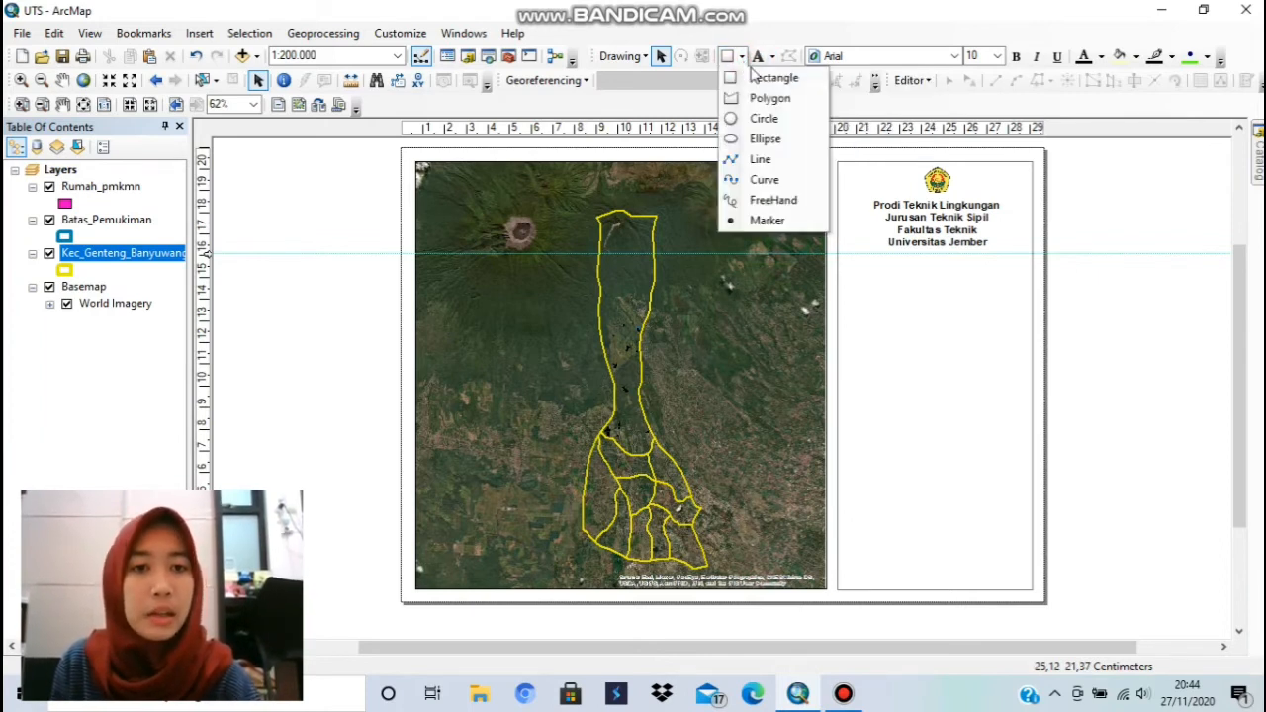
{"action": "left_click", "coordinate": [792, 160]}
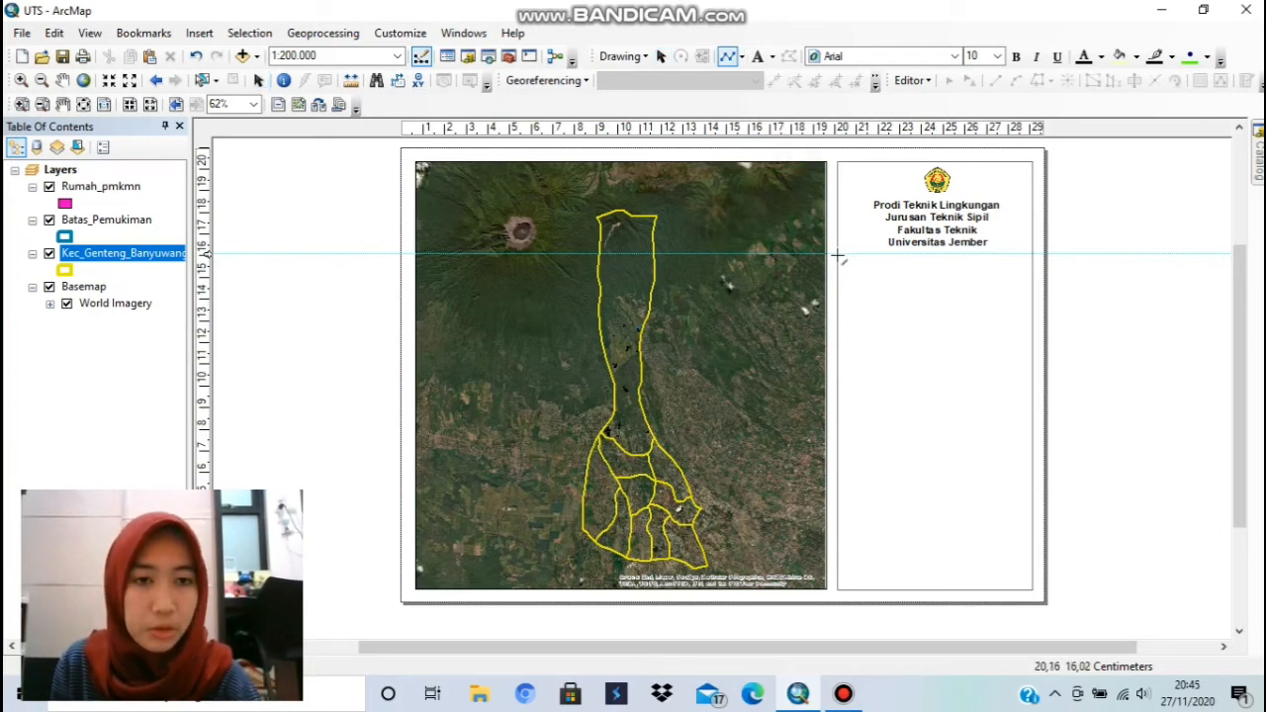
{"action": "left_click", "coordinate": [837, 256]}
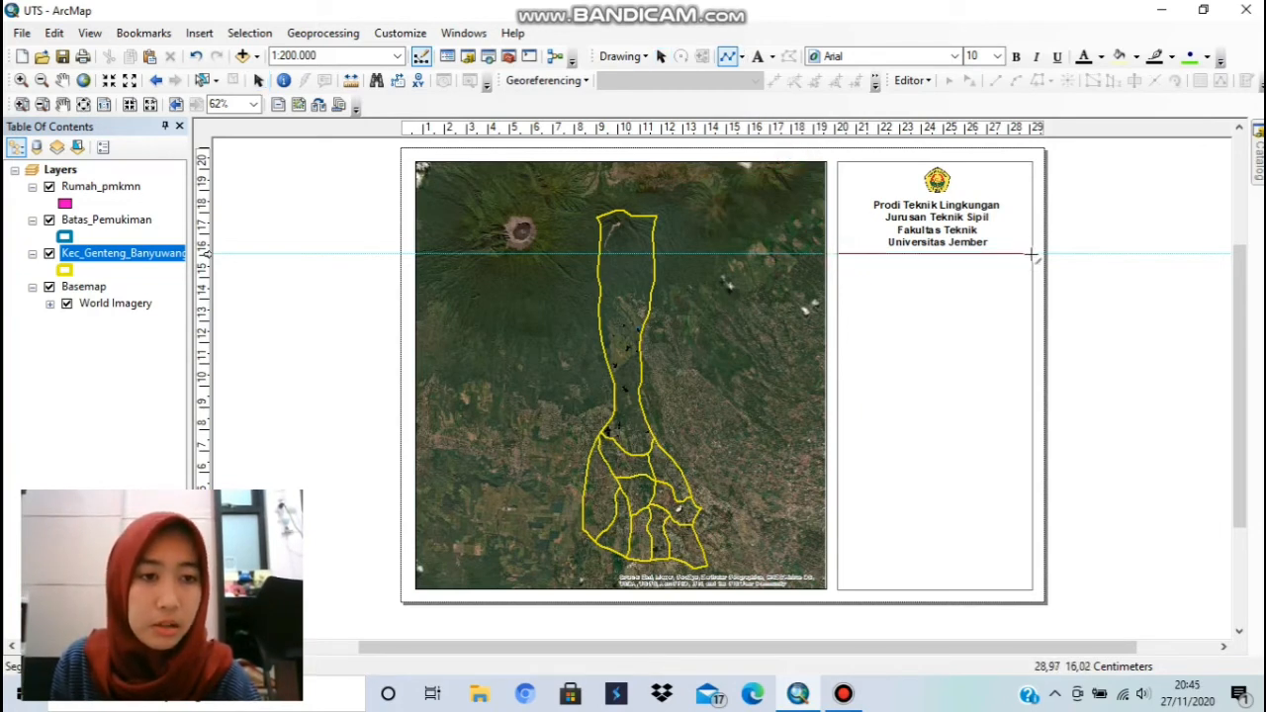
{"action": "double_click", "coordinate": [1033, 253]}
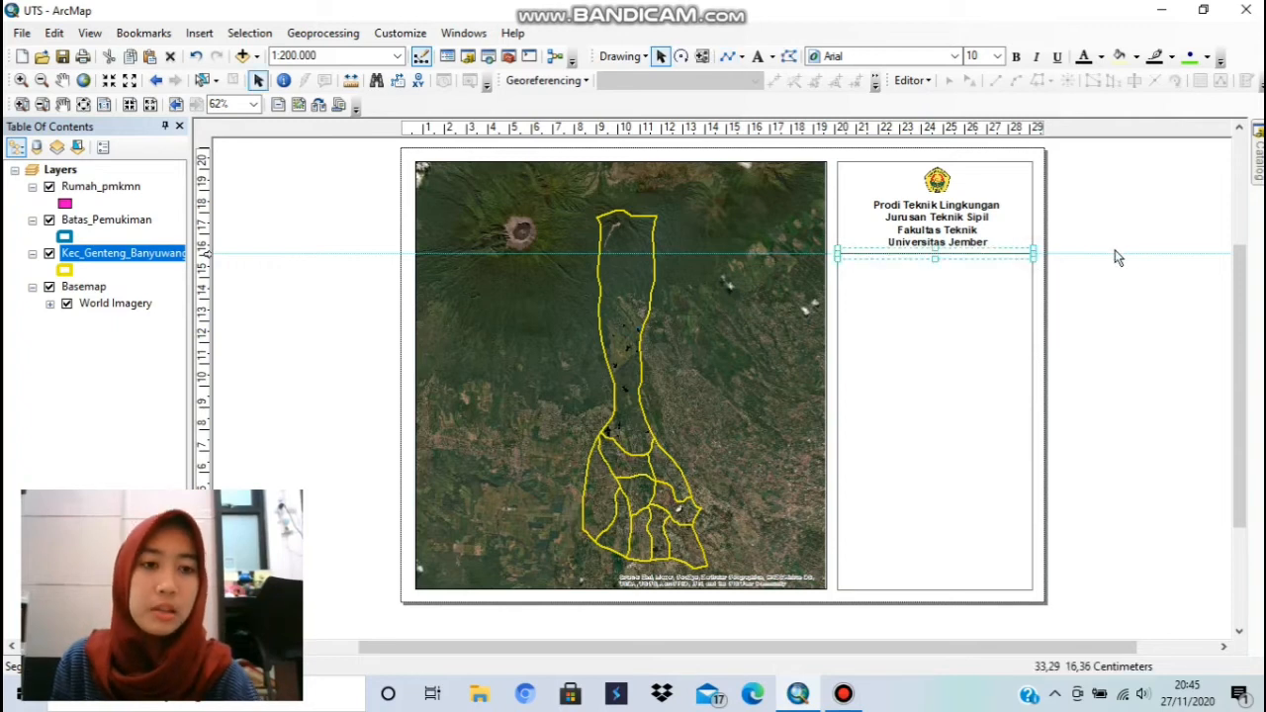
- Deselect the divider line and clear the horizontal guide from the vertical ruler
{"action": "left_click", "coordinate": [1081, 307]}
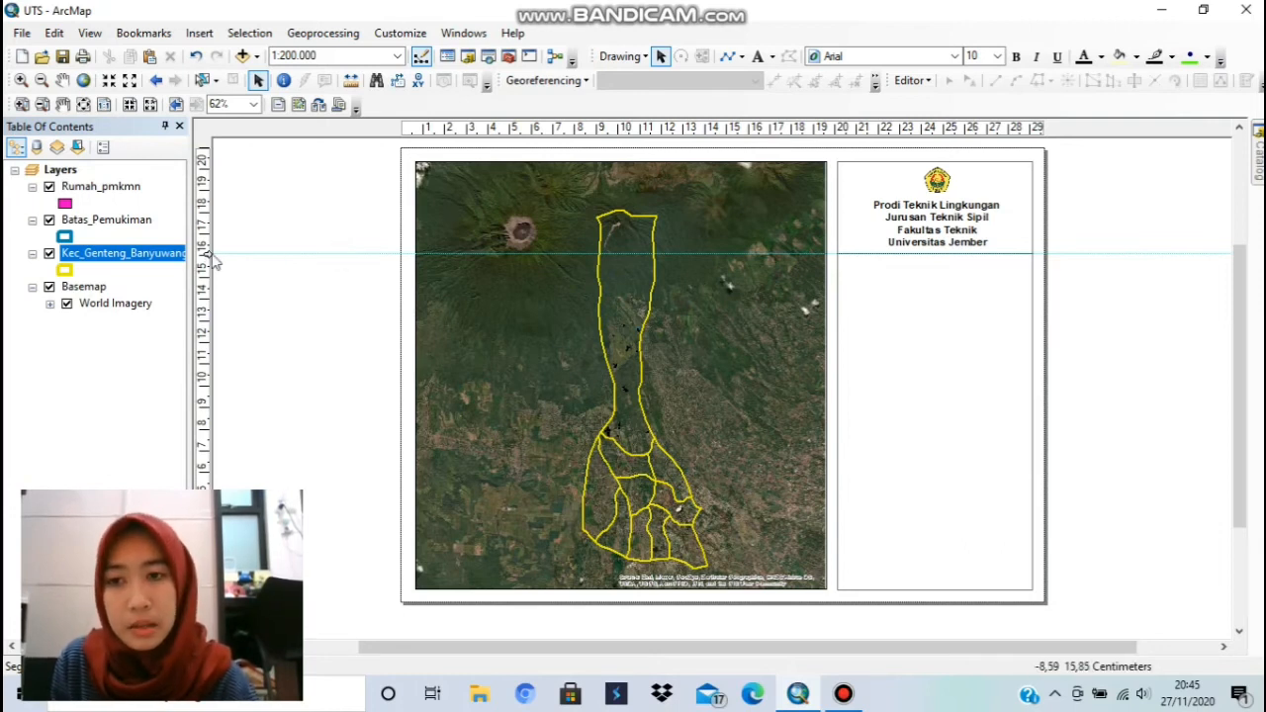
{"action": "right_click", "coordinate": [207, 253]}
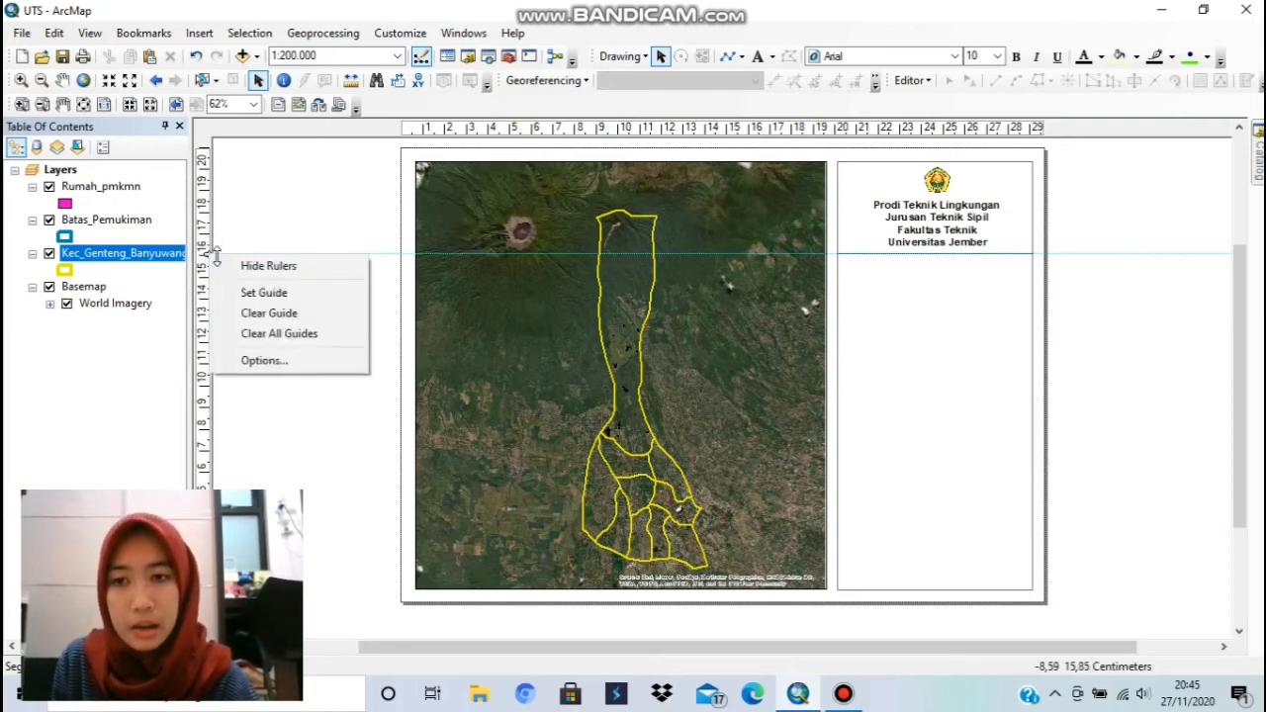
{"action": "left_click", "coordinate": [265, 314]}
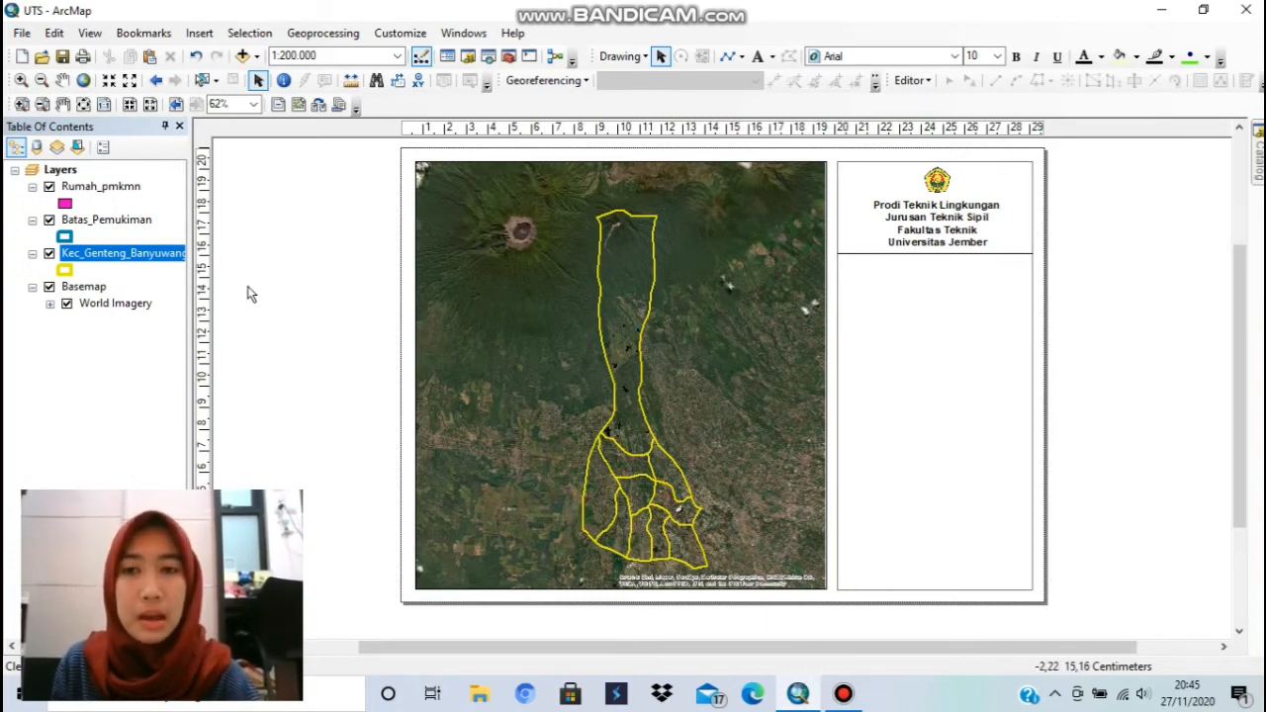
- Place a new text element in the side panel just below the divider line and select it
{"action": "left_click", "coordinate": [768, 56]}
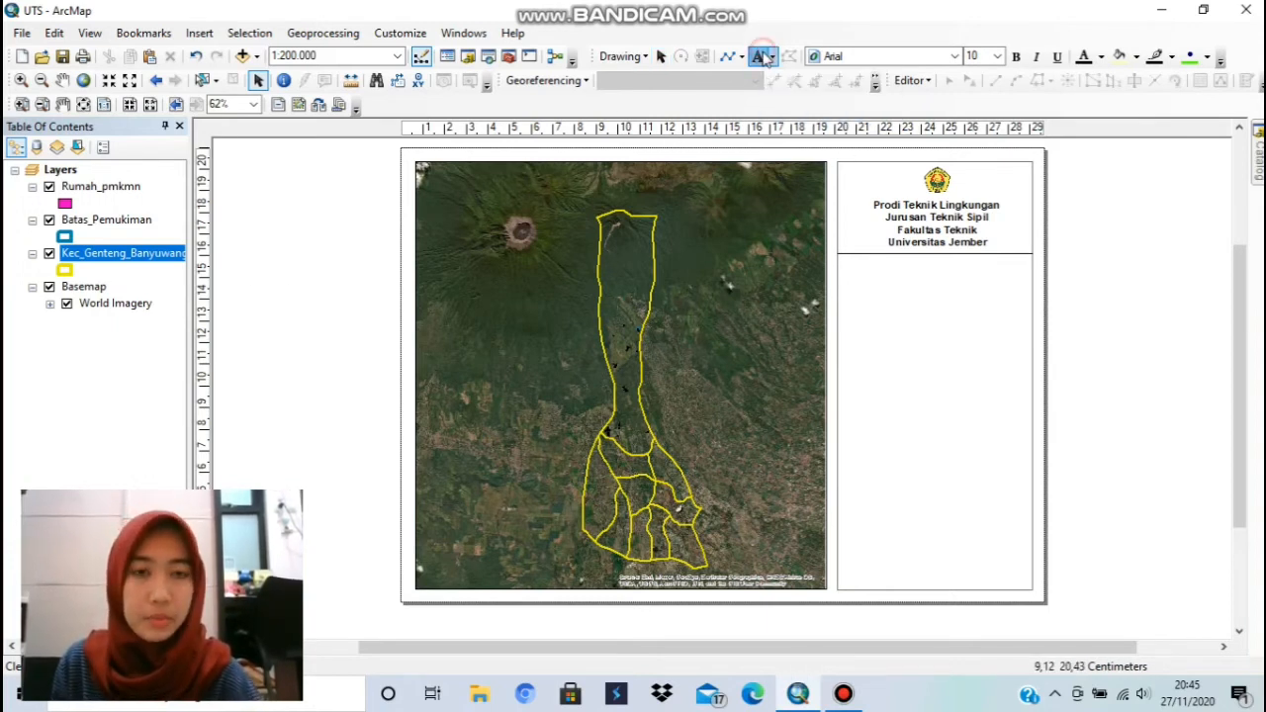
{"action": "left_click", "coordinate": [932, 280]}
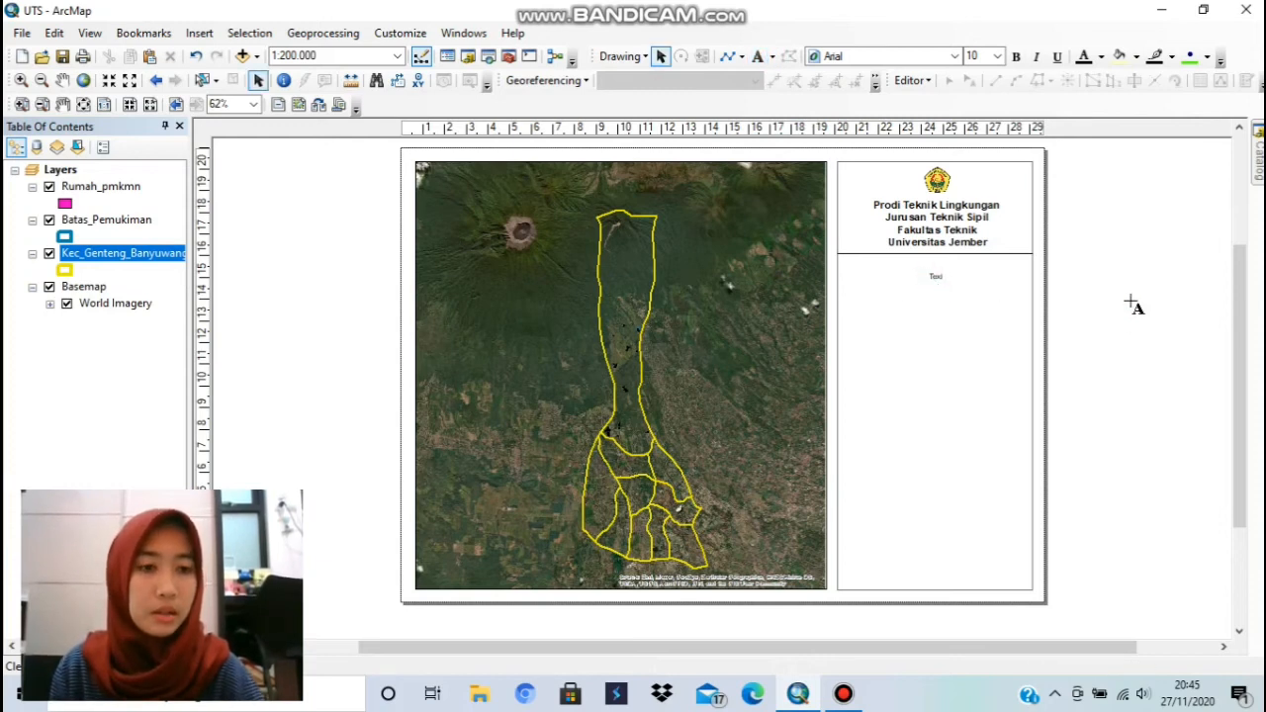
{"action": "left_click", "coordinate": [937, 277]}
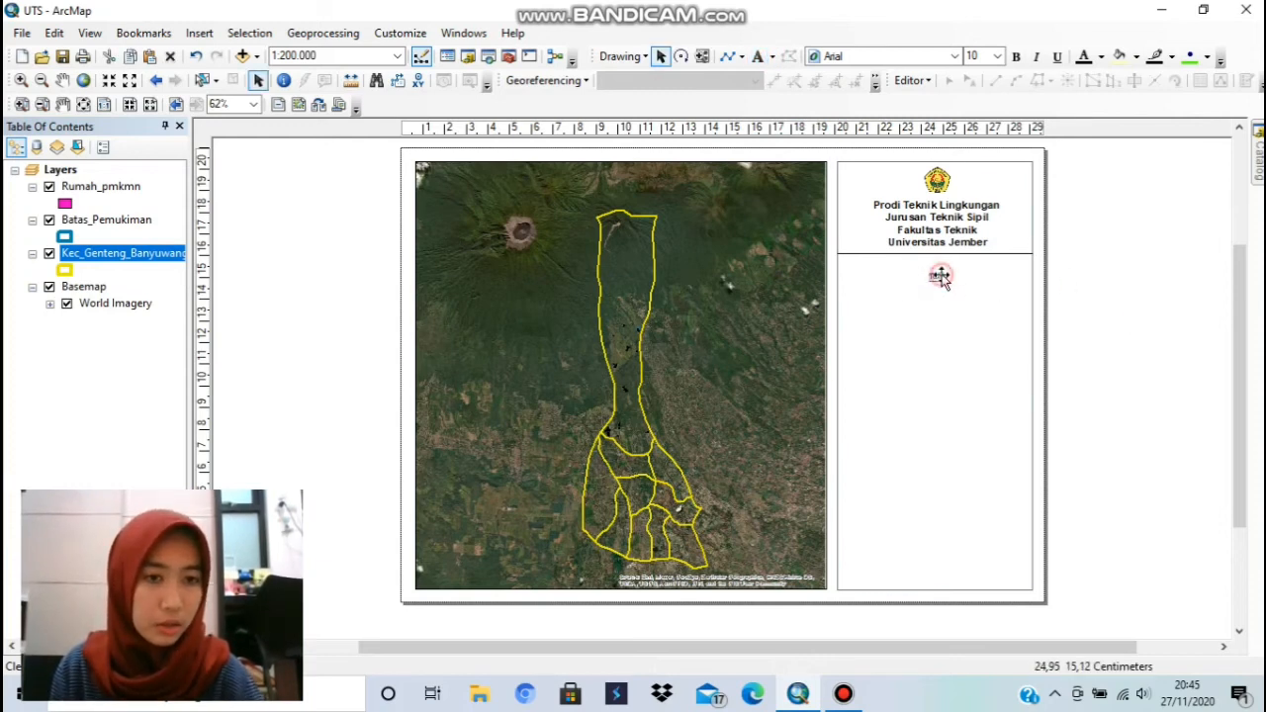
{"action": "right_click", "coordinate": [939, 277]}
{"action": "left_click", "coordinate": [904, 330]}
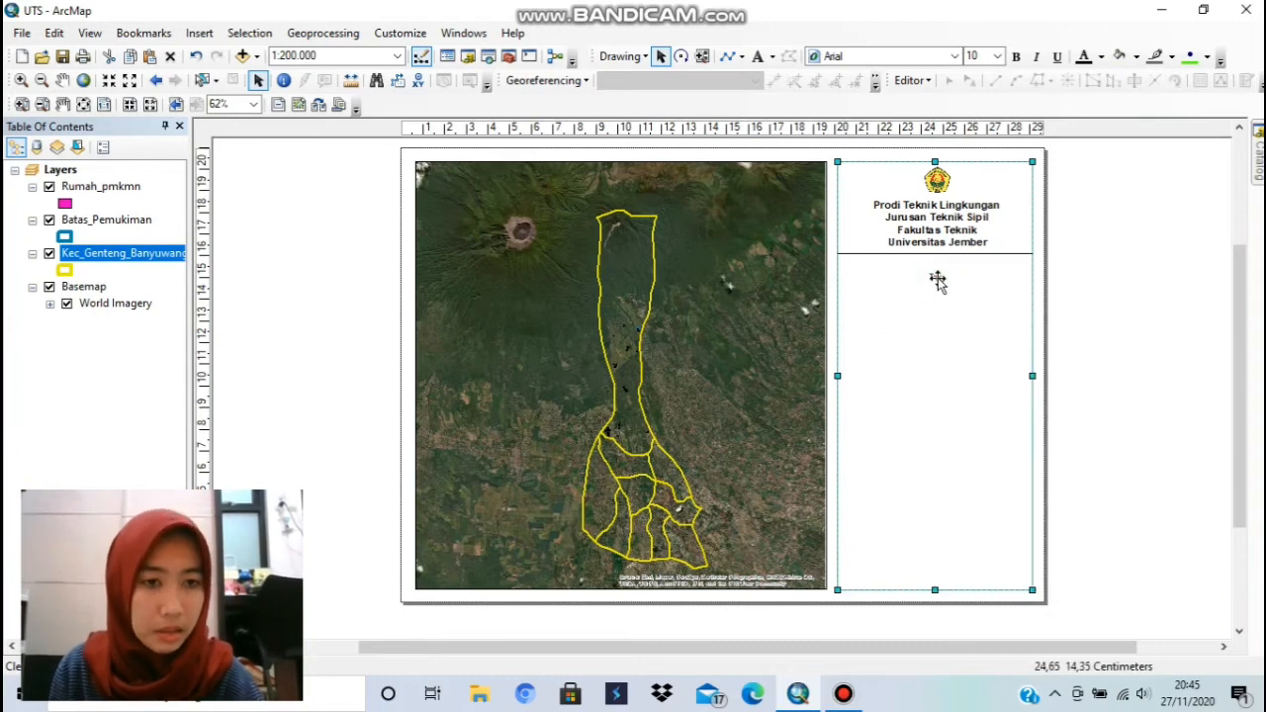
{"action": "left_click", "coordinate": [1074, 307]}
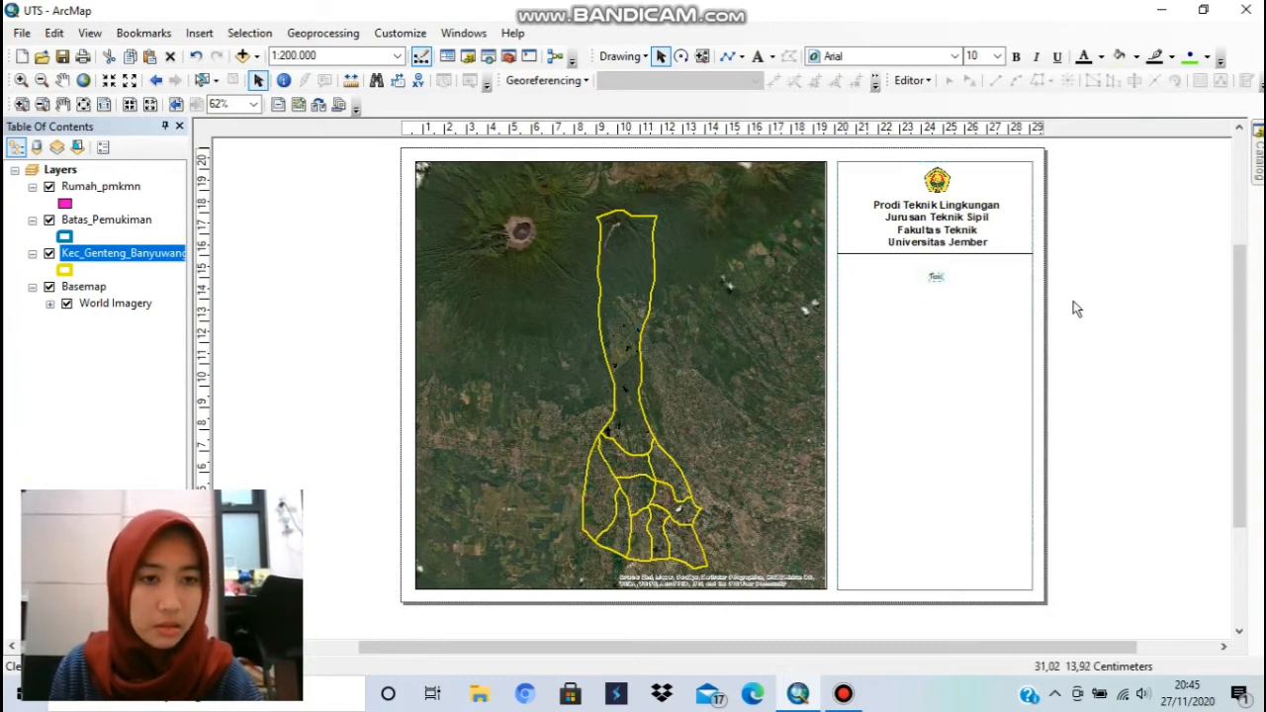
{"action": "left_click", "coordinate": [938, 280]}
{"action": "left_click", "coordinate": [937, 278]}
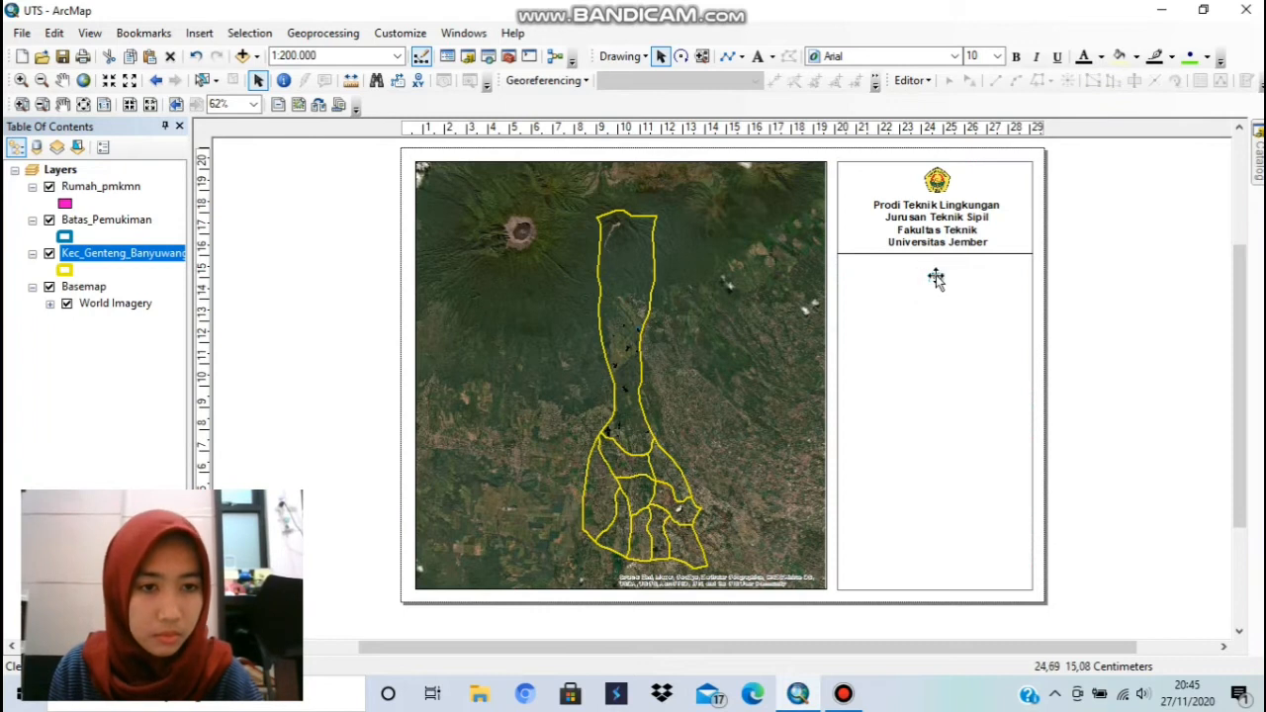
- Replace the new text element's content with "PETA DIGITASI" and set its alignment to centred
{"action": "right_click", "coordinate": [936, 278]}
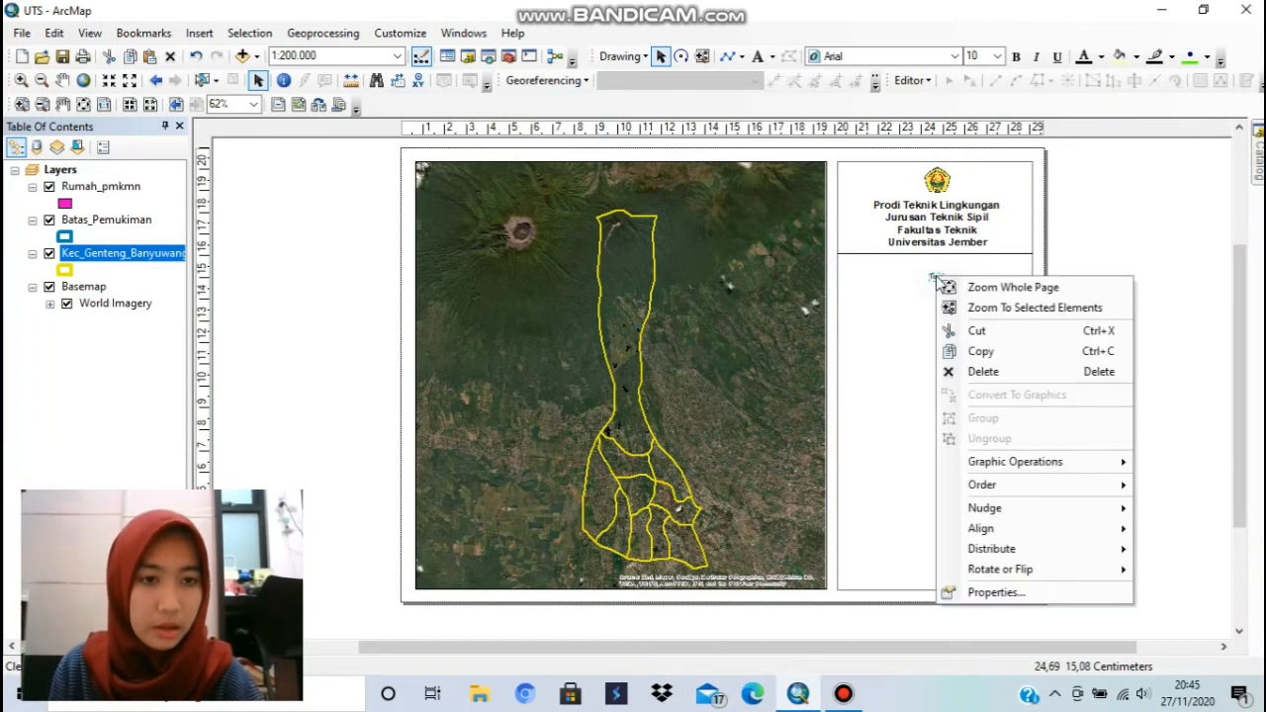
{"action": "left_click", "coordinate": [1093, 593]}
{"action": "type", "text": "Text"}
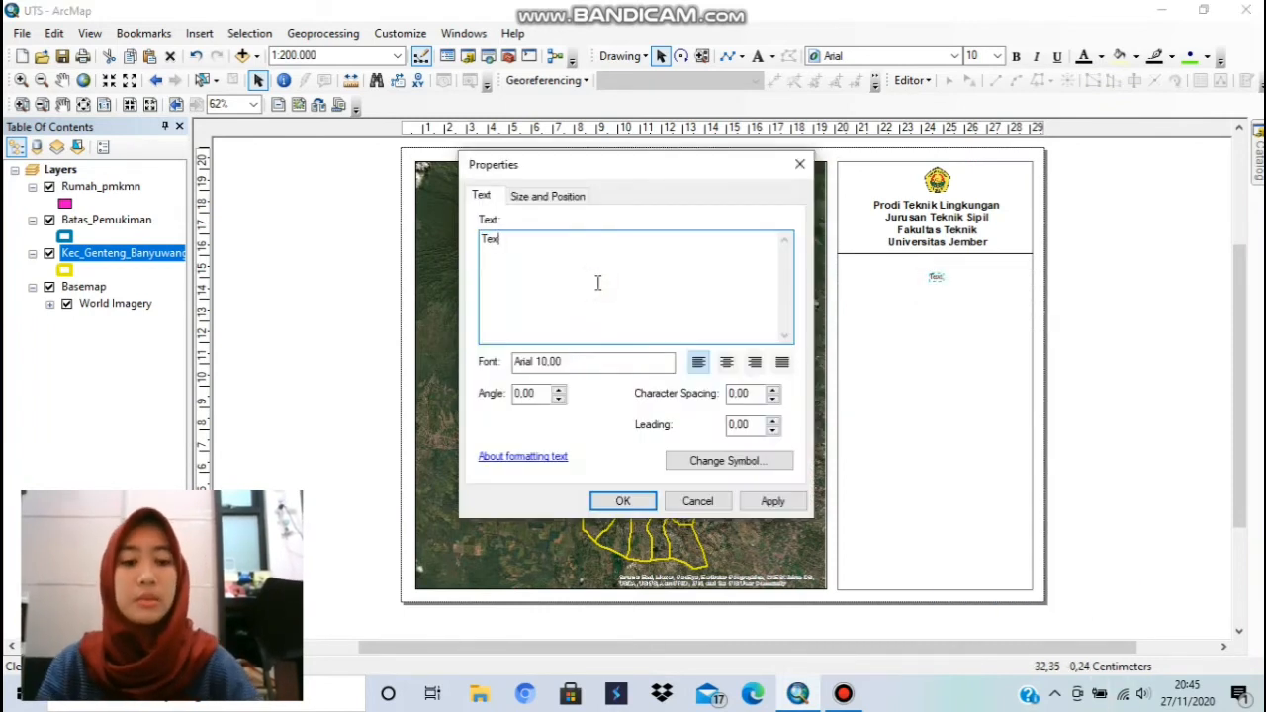
{"action": "type", "text": "PETA DIG"}
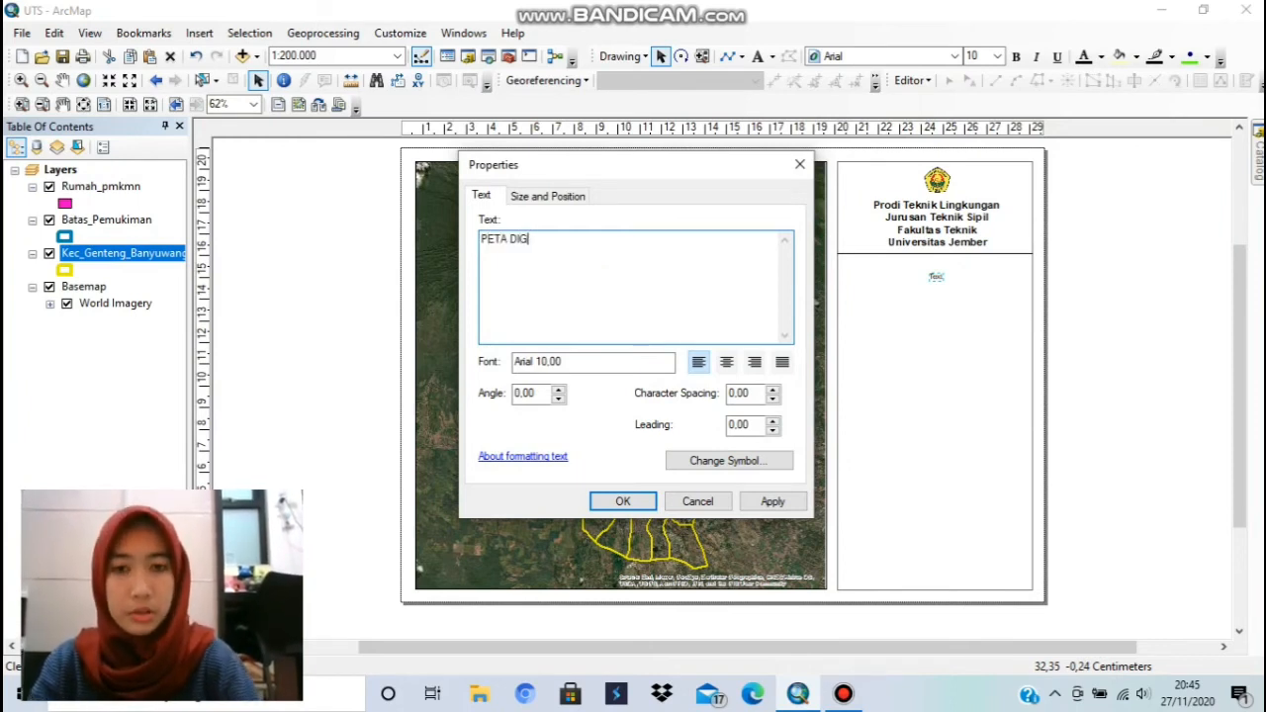
{"action": "type", "text": "ITASI"}
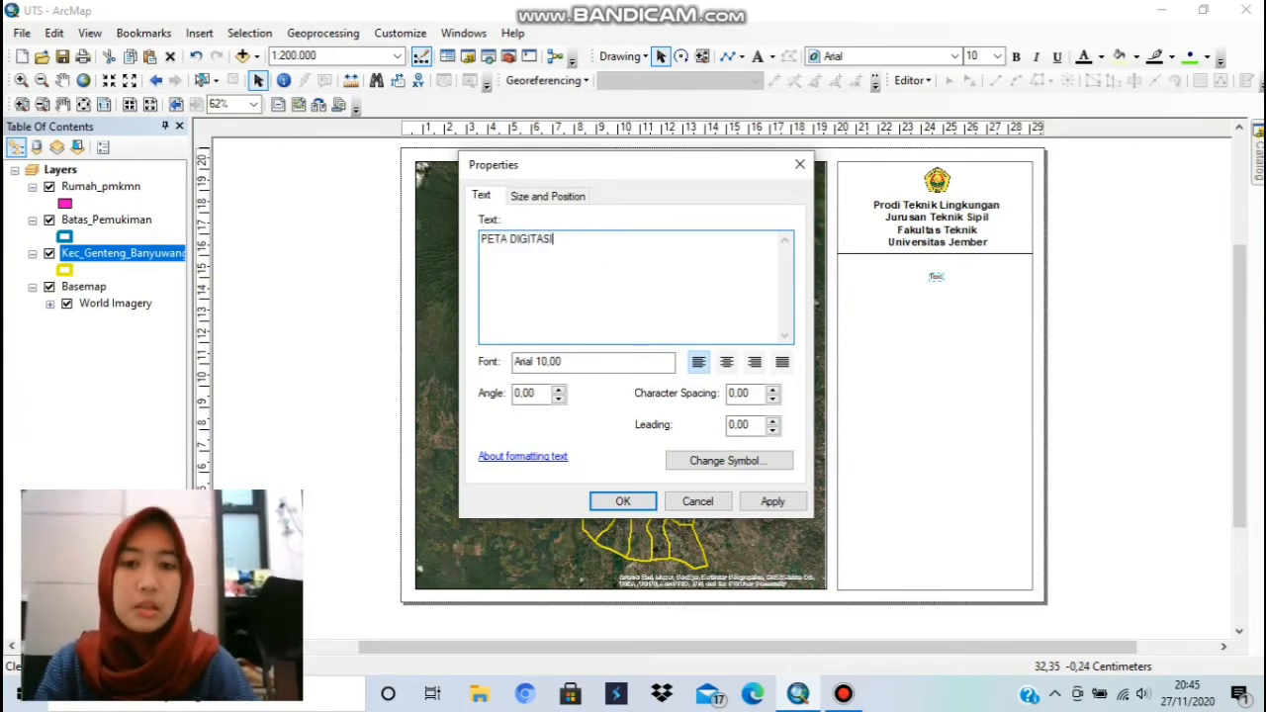
{"action": "left_click", "coordinate": [726, 362]}
{"action": "left_click", "coordinate": [622, 499]}
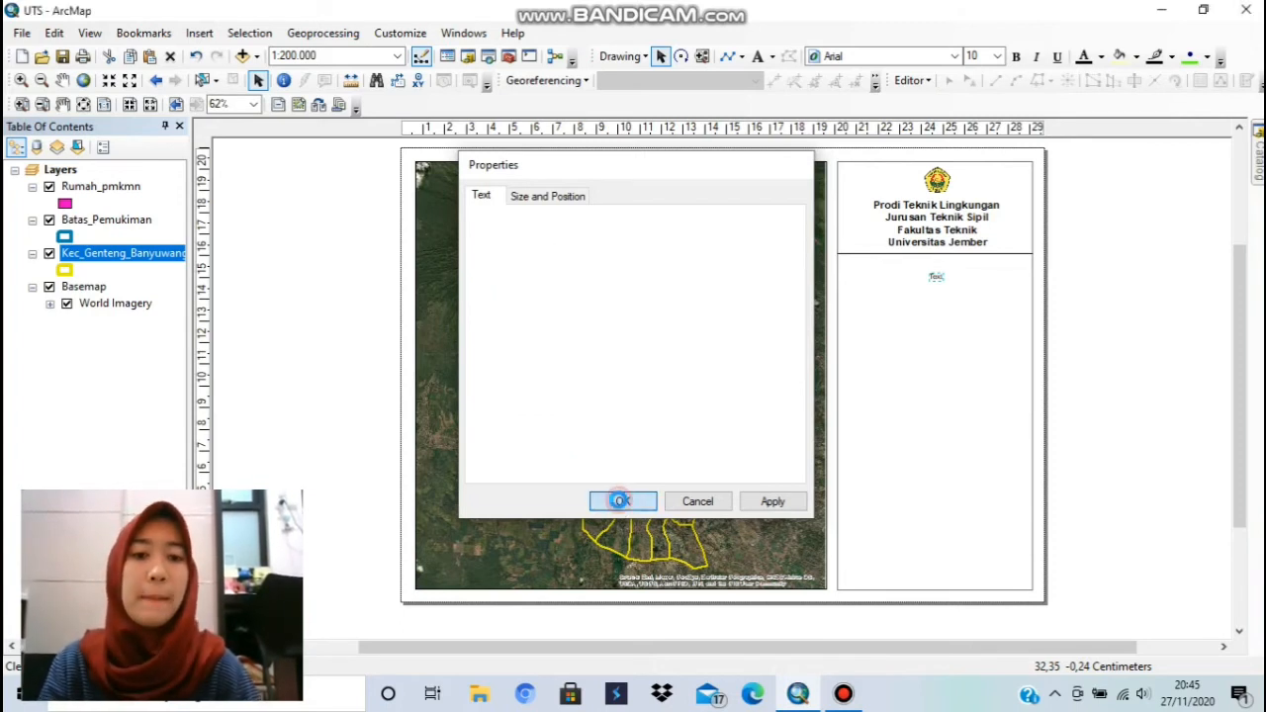
- Format the "PETA DIGITASI" text as bold, size 14, and centre it just beneath the divider line
{"action": "left_click", "coordinate": [997, 56]}
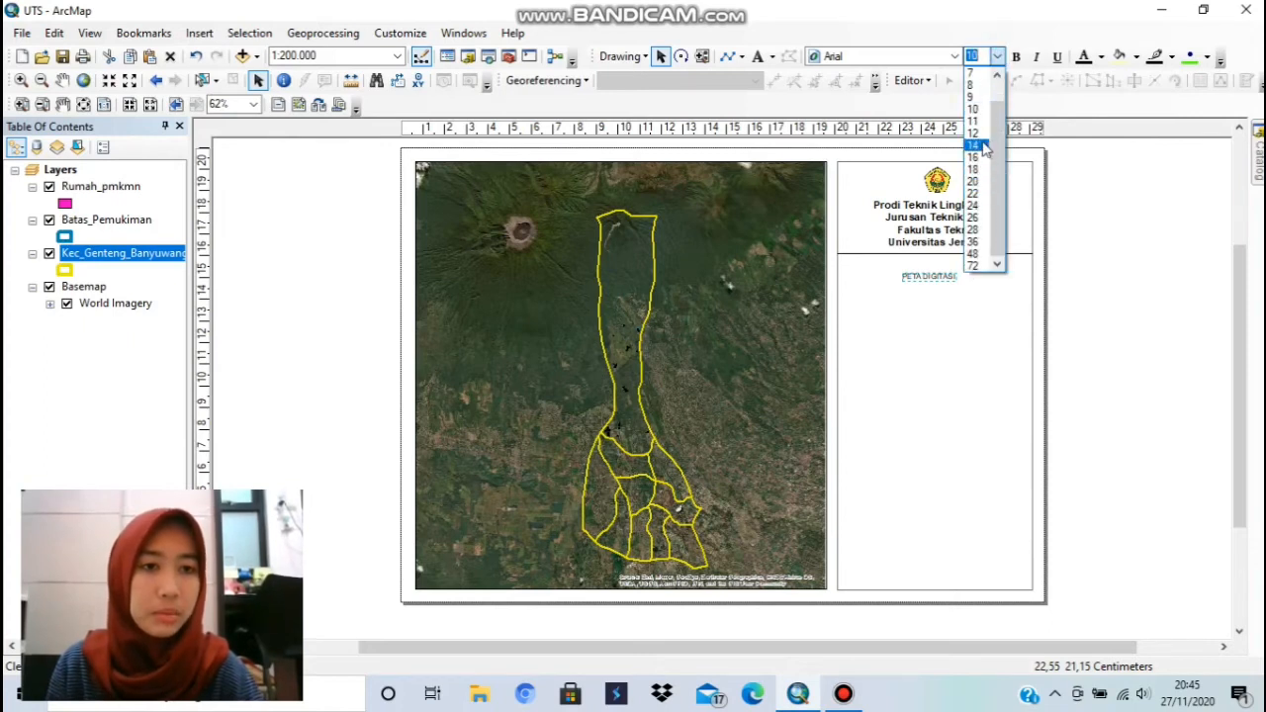
{"action": "left_click", "coordinate": [979, 146]}
{"action": "left_click", "coordinate": [1023, 59]}
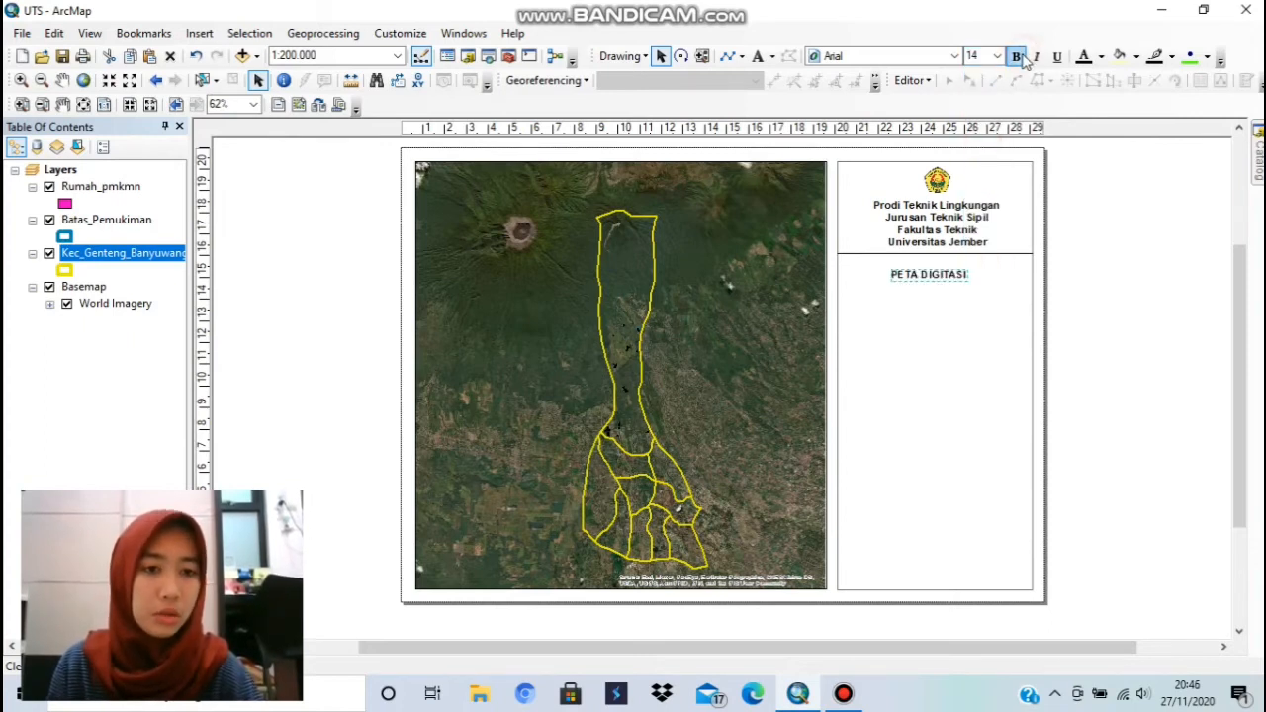
{"action": "left_click", "coordinate": [924, 274]}
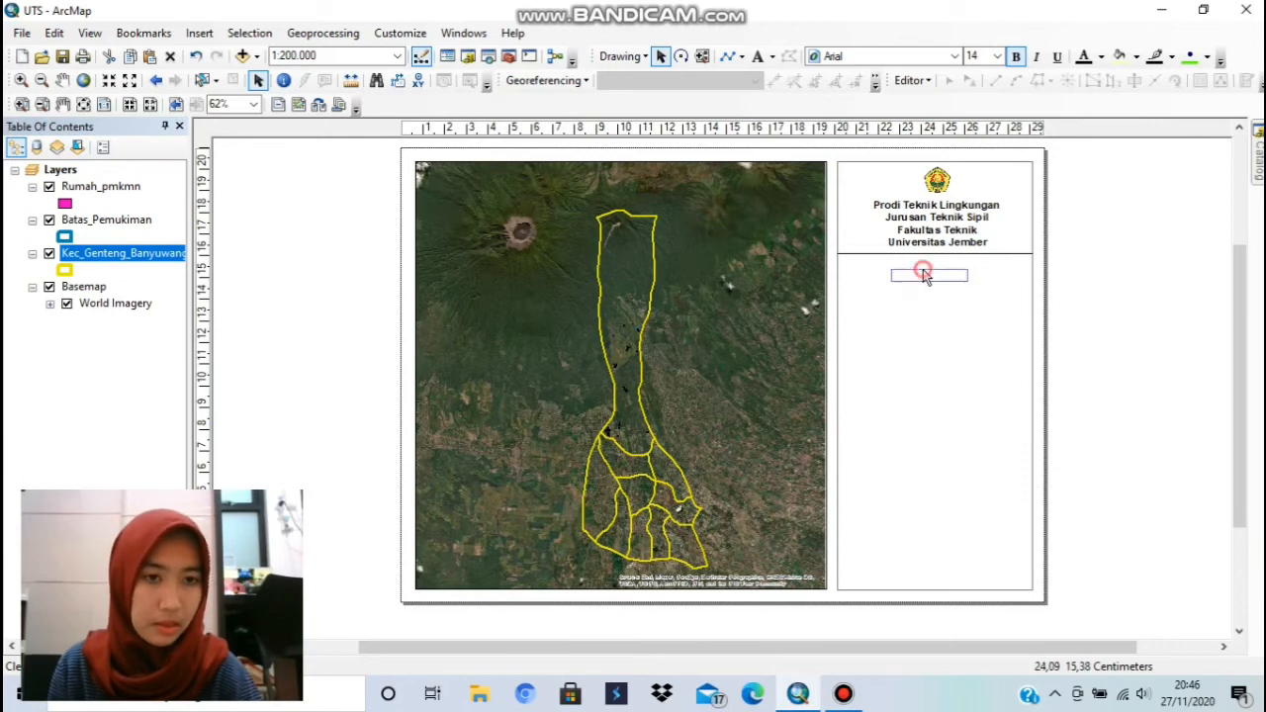
{"action": "left_click", "coordinate": [929, 277], "text": "shift"}
{"action": "left_click_drag", "start_coordinate": [927, 278], "coordinate": [939, 276]}
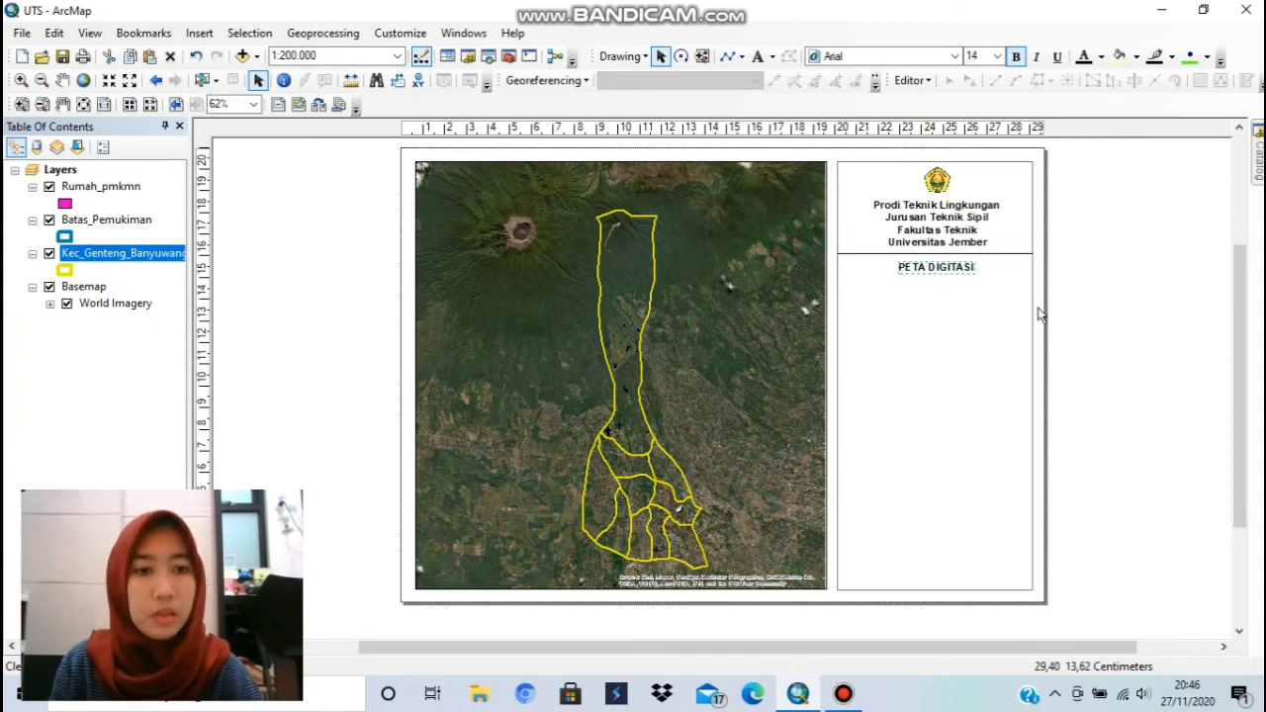
{"action": "left_click", "coordinate": [964, 273]}
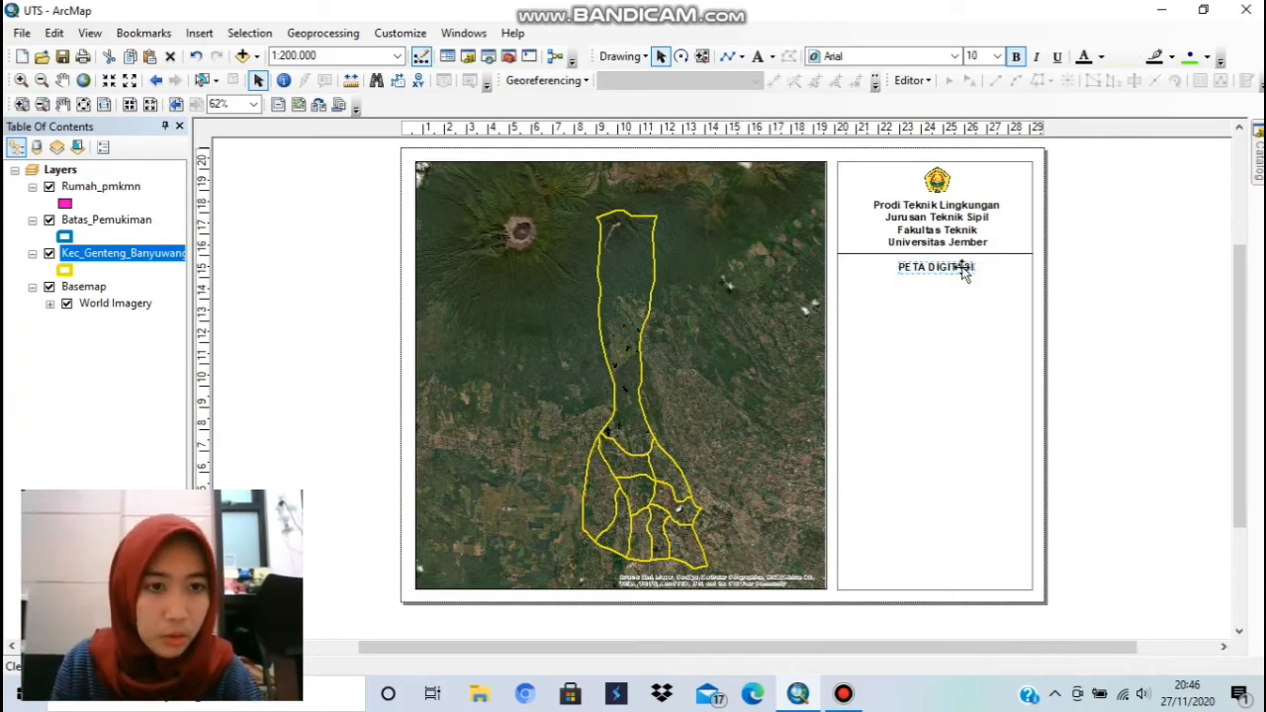
{"action": "left_click_drag", "start_coordinate": [964, 273], "coordinate": [963, 271]}
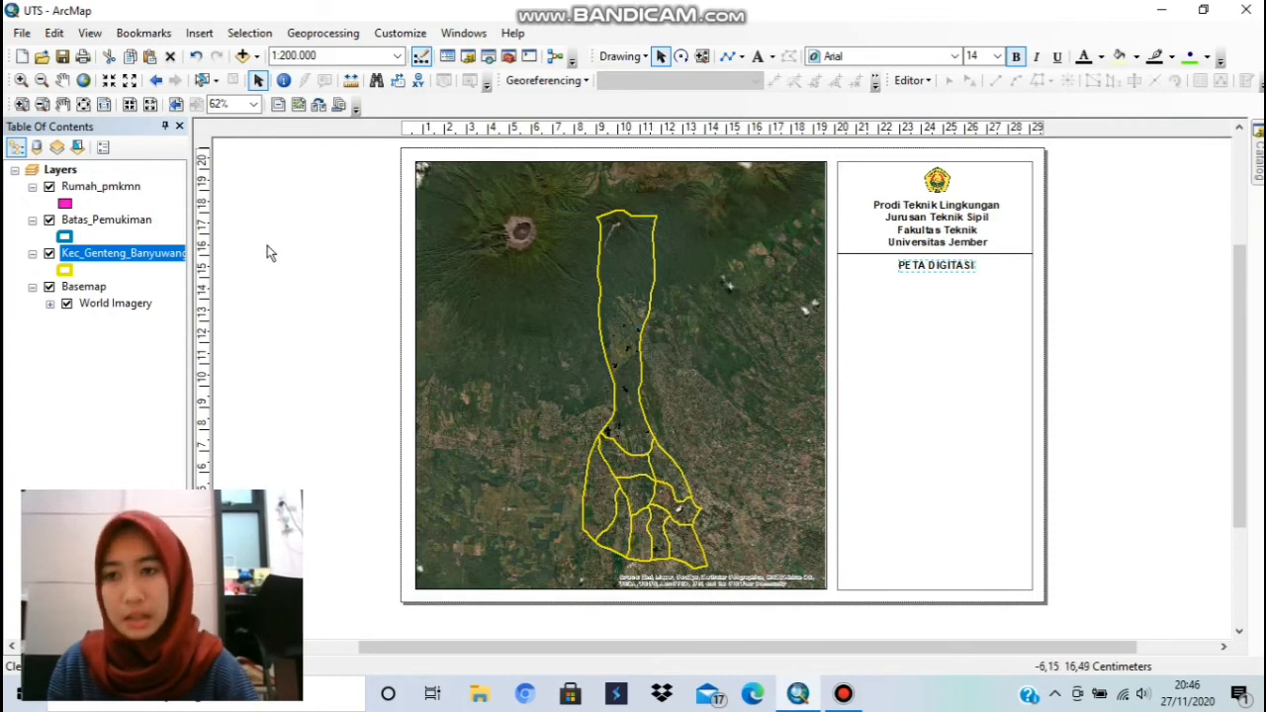
- Set a horizontal guide at about 15 cm, just below "PETA DIGITASI", and draw a line along it across the side rectangle's full width
{"action": "left_click", "coordinate": [209, 256]}
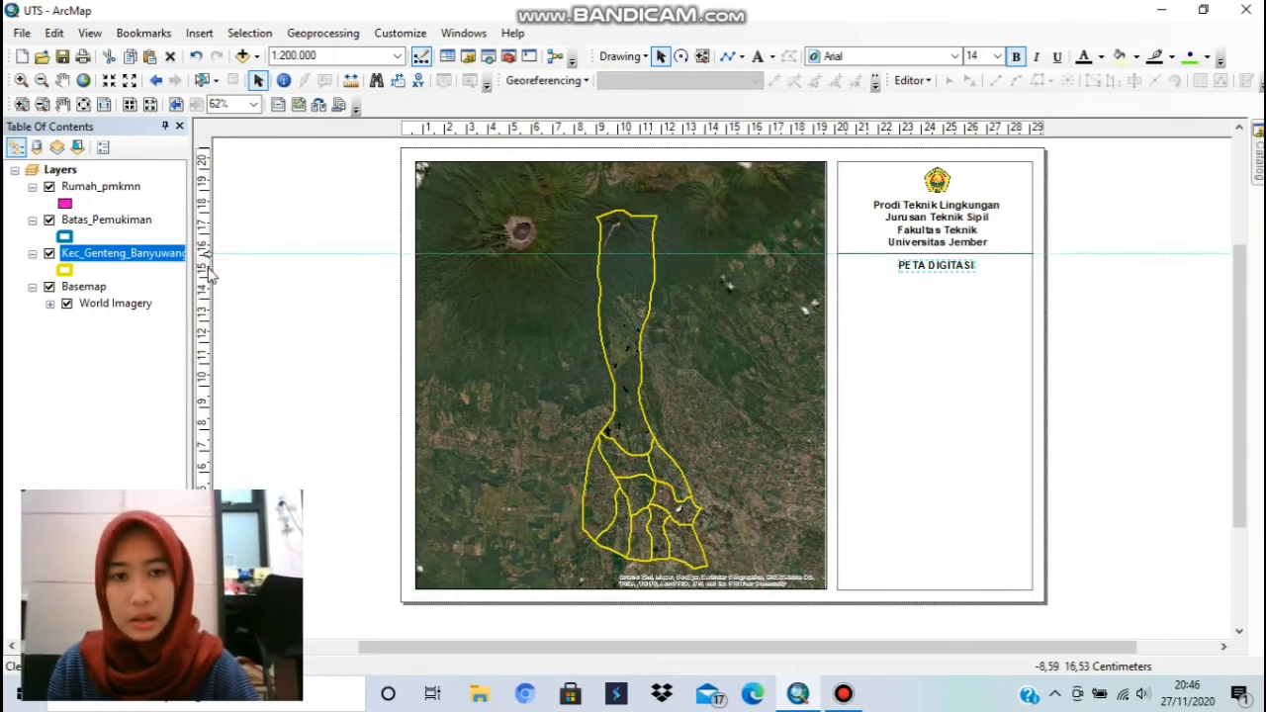
{"action": "left_click_drag", "start_coordinate": [206, 255], "coordinate": [206, 274]}
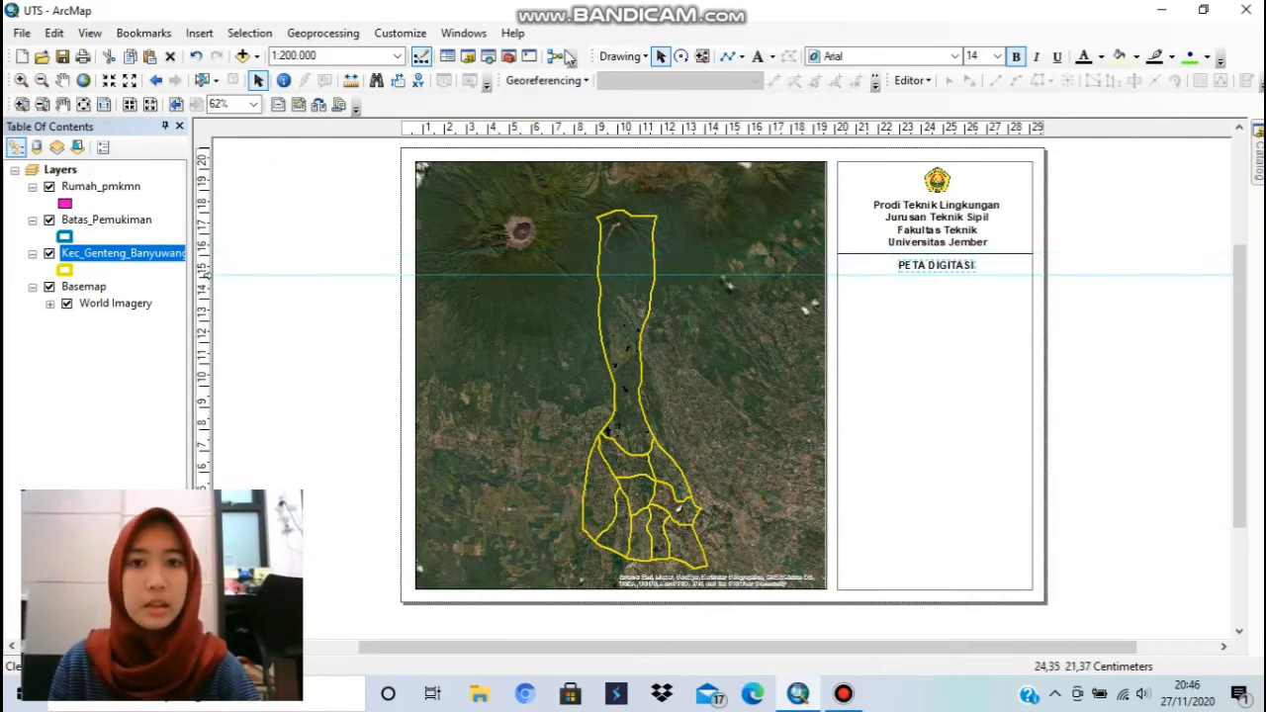
{"action": "left_click", "coordinate": [727, 56]}
{"action": "left_click", "coordinate": [840, 277]}
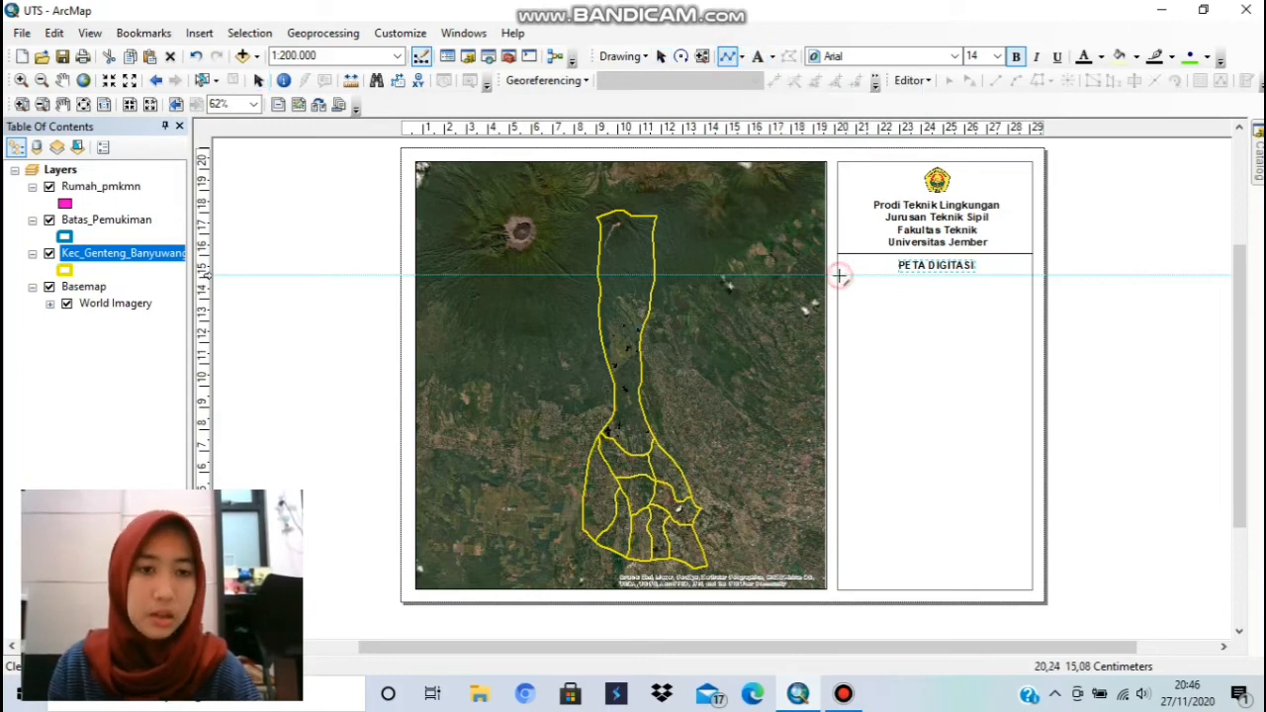
{"action": "double_click", "coordinate": [1034, 278]}
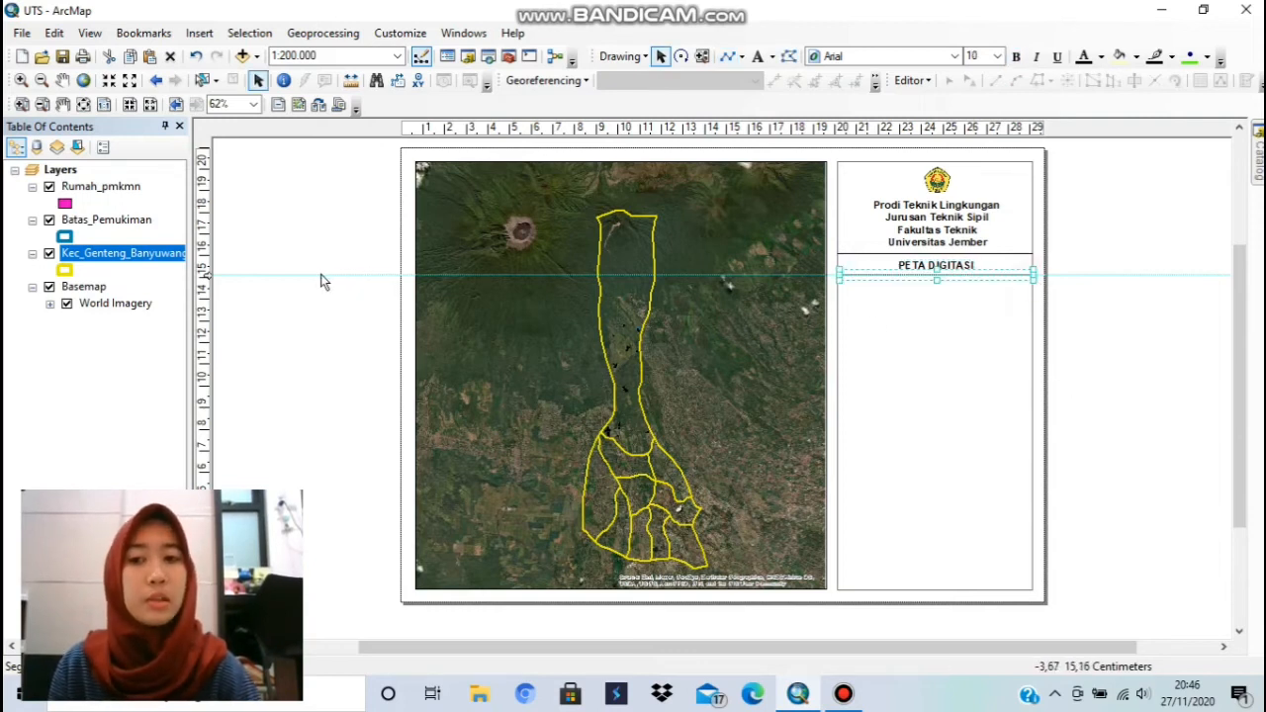
- Clear the horizontal guide below the "PETA DIGITASI" title and deselect the second divider line
{"action": "right_click", "coordinate": [205, 276]}
{"action": "left_click", "coordinate": [287, 335]}
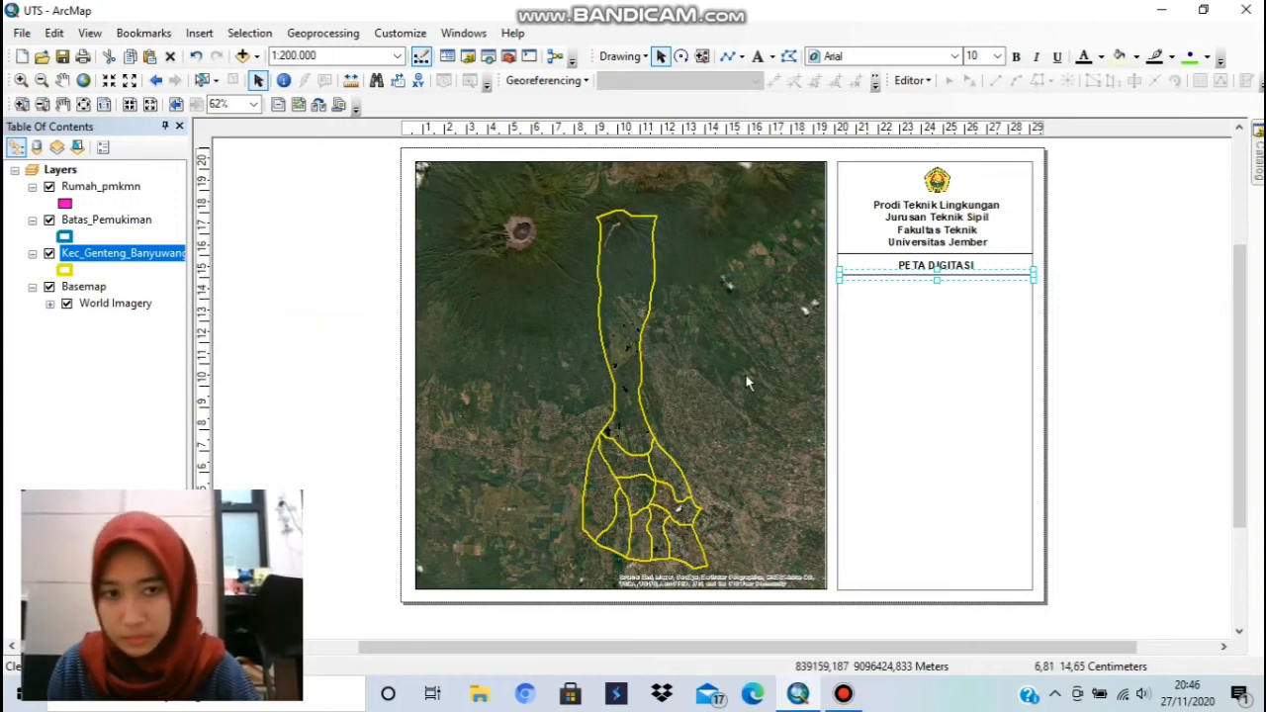
{"action": "left_click", "coordinate": [1219, 422]}
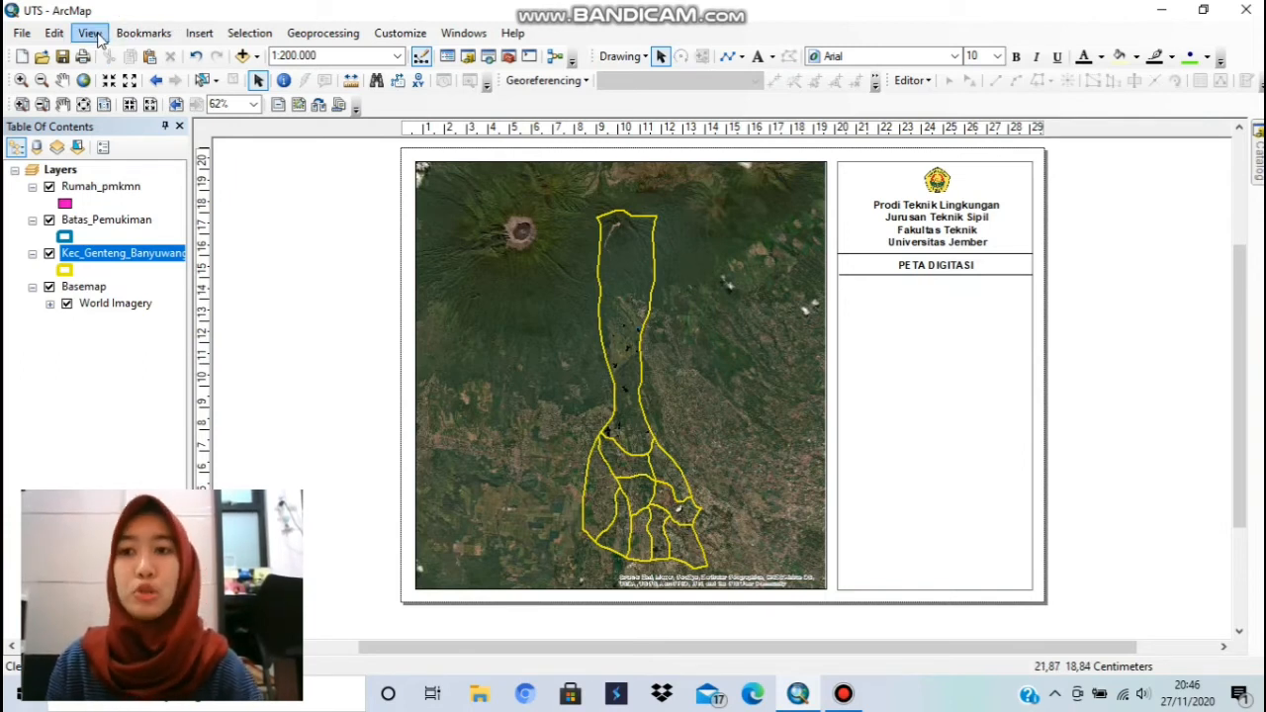
- Insert a compass-style north arrow and place it at the left of the side panel, just below the second divider line
{"action": "left_click", "coordinate": [199, 32]}
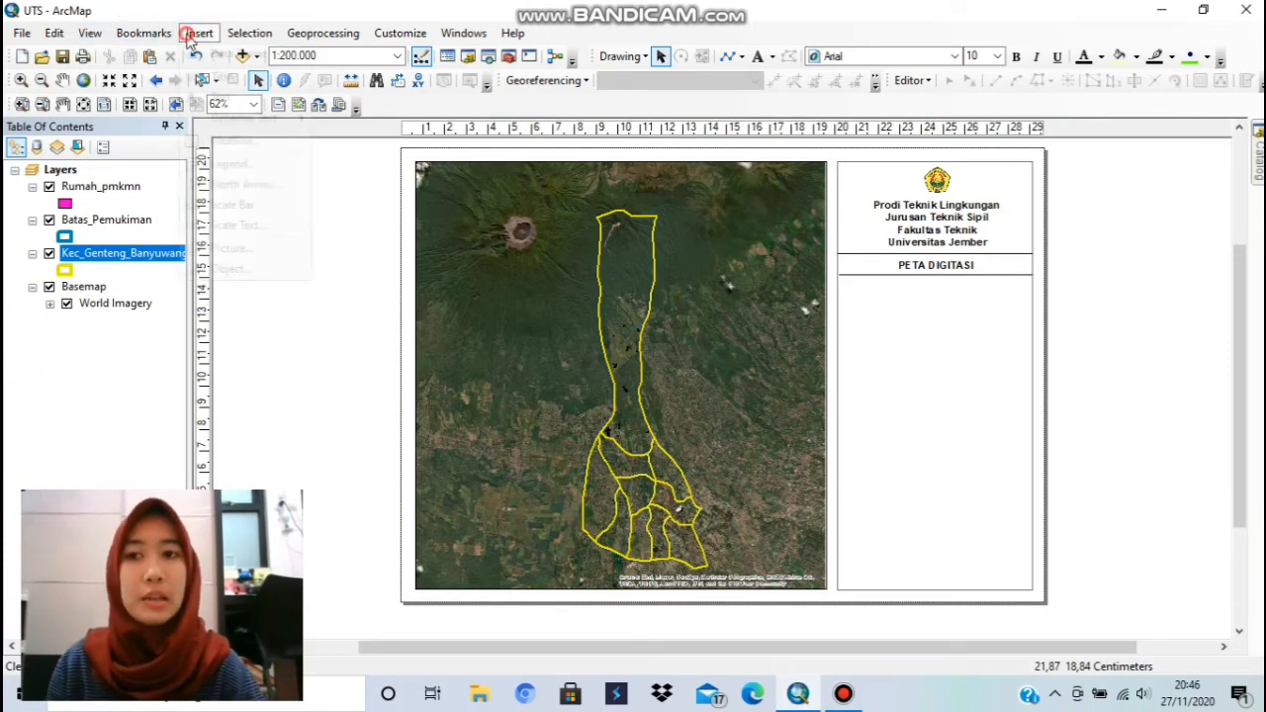
{"action": "left_click", "coordinate": [274, 189]}
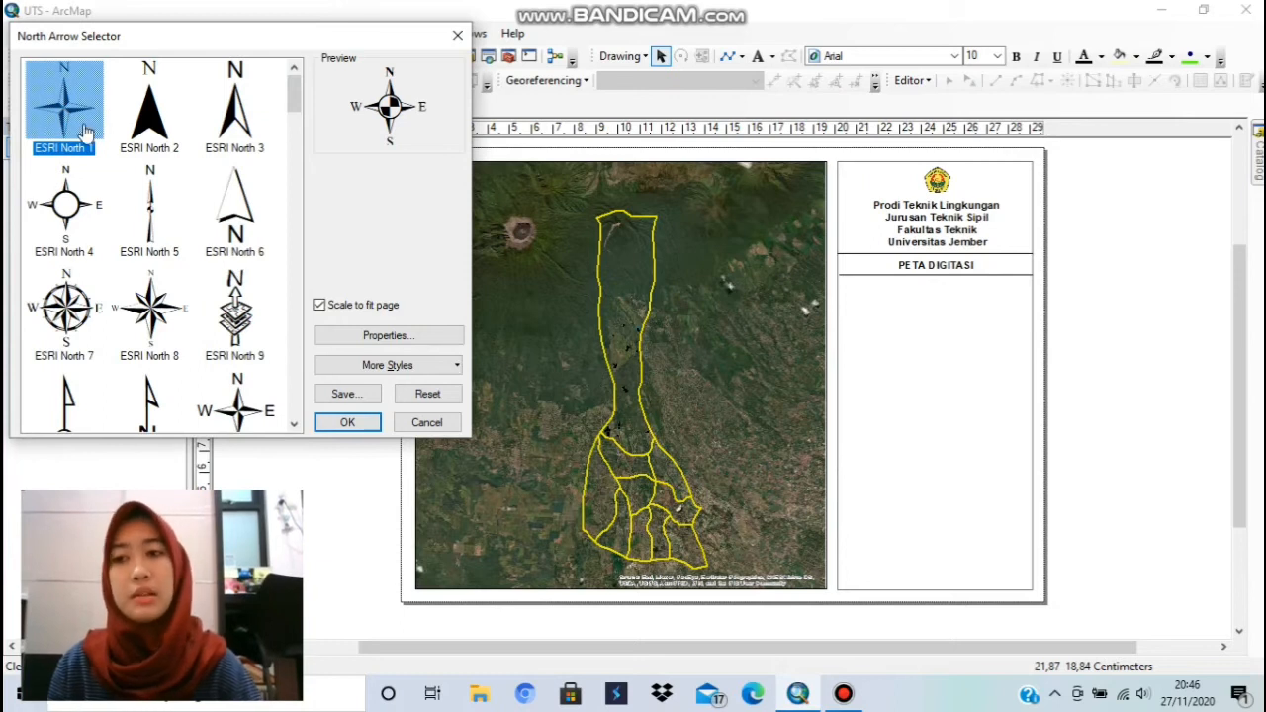
{"action": "left_click", "coordinate": [367, 422]}
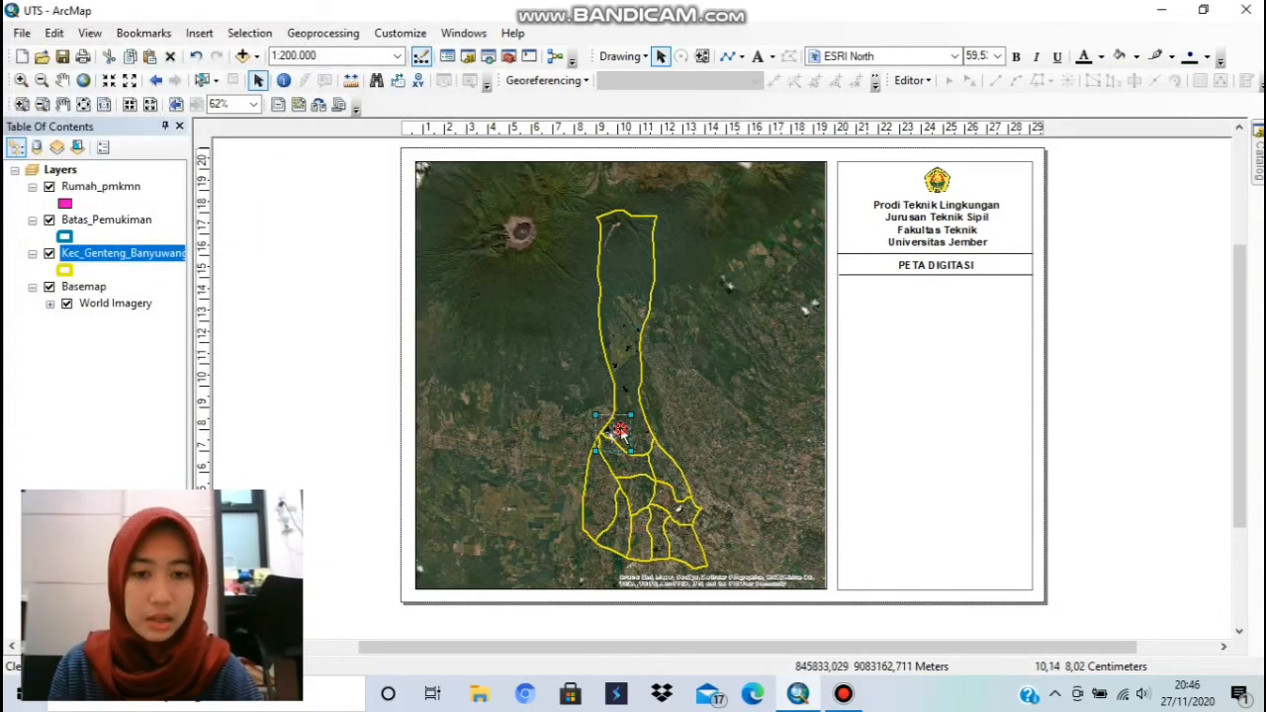
{"action": "left_click_drag", "start_coordinate": [607, 430], "coordinate": [873, 302]}
{"action": "left_click", "coordinate": [978, 363]}
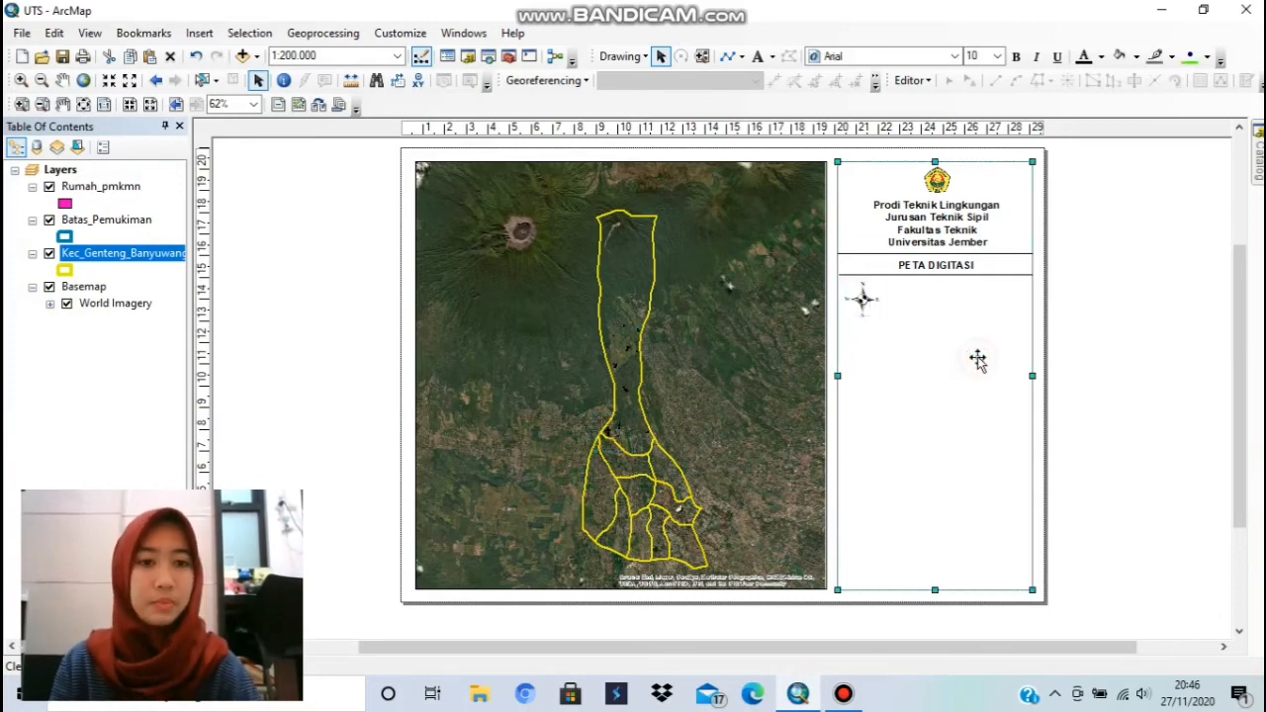
{"action": "left_click", "coordinate": [1191, 393]}
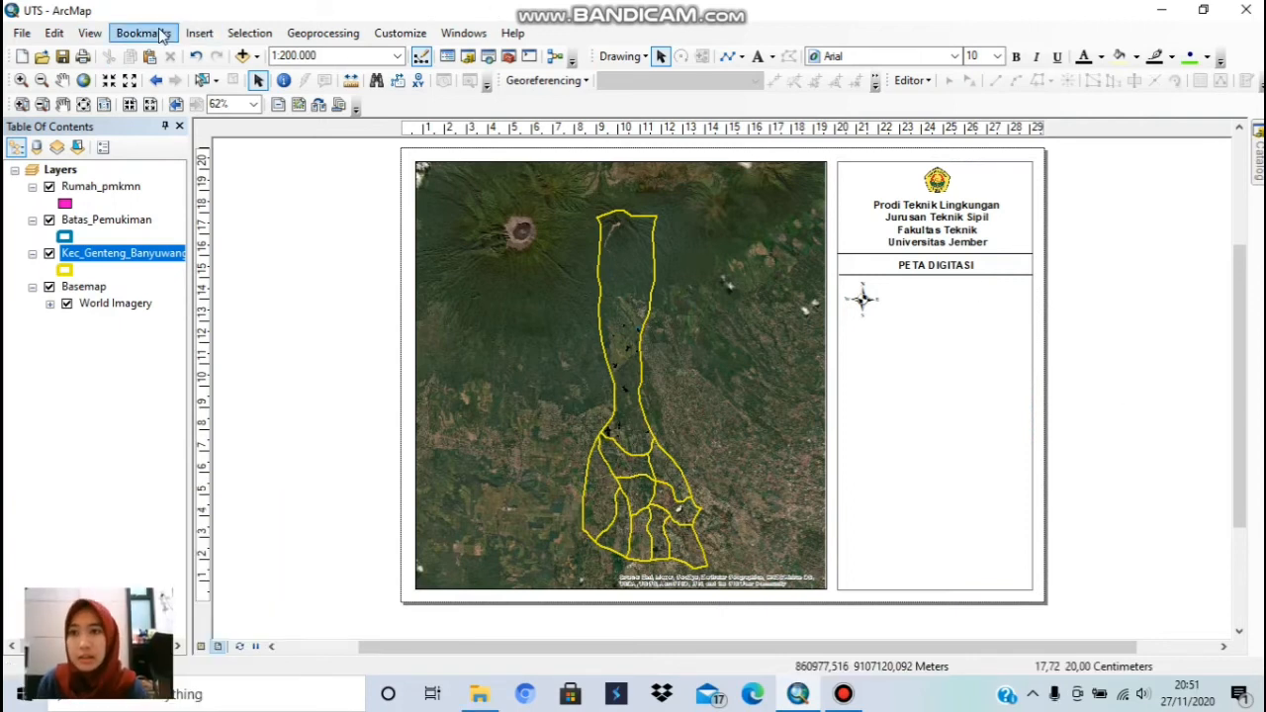
- Start a new scale text for the layout and choose the Absolute Scale style
{"action": "left_click", "coordinate": [190, 37]}
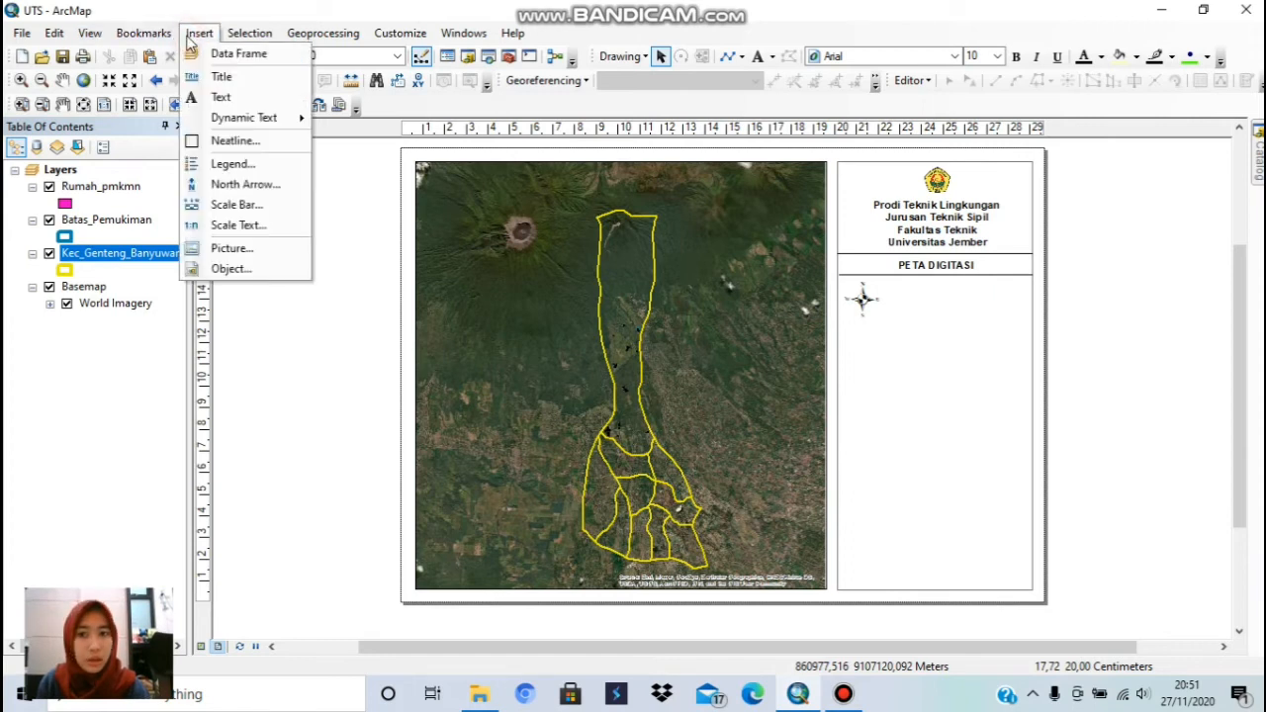
{"action": "left_click", "coordinate": [241, 226]}
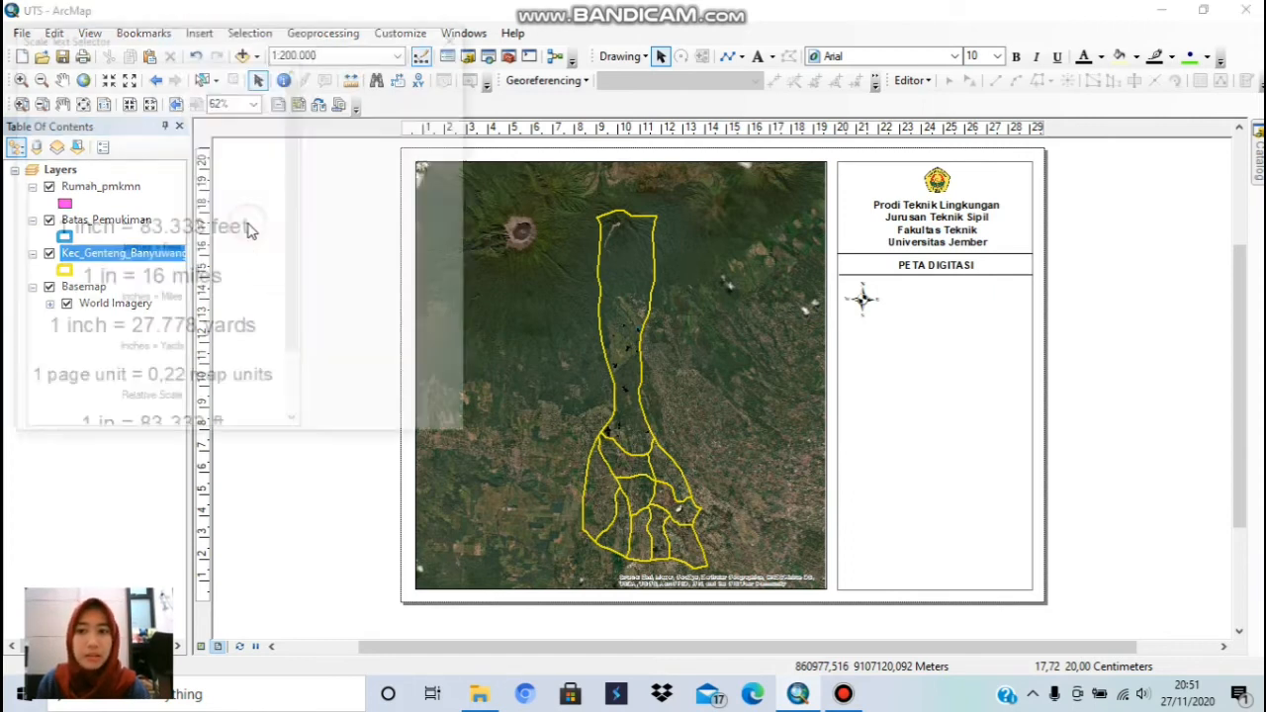
{"action": "left_click", "coordinate": [184, 127]}
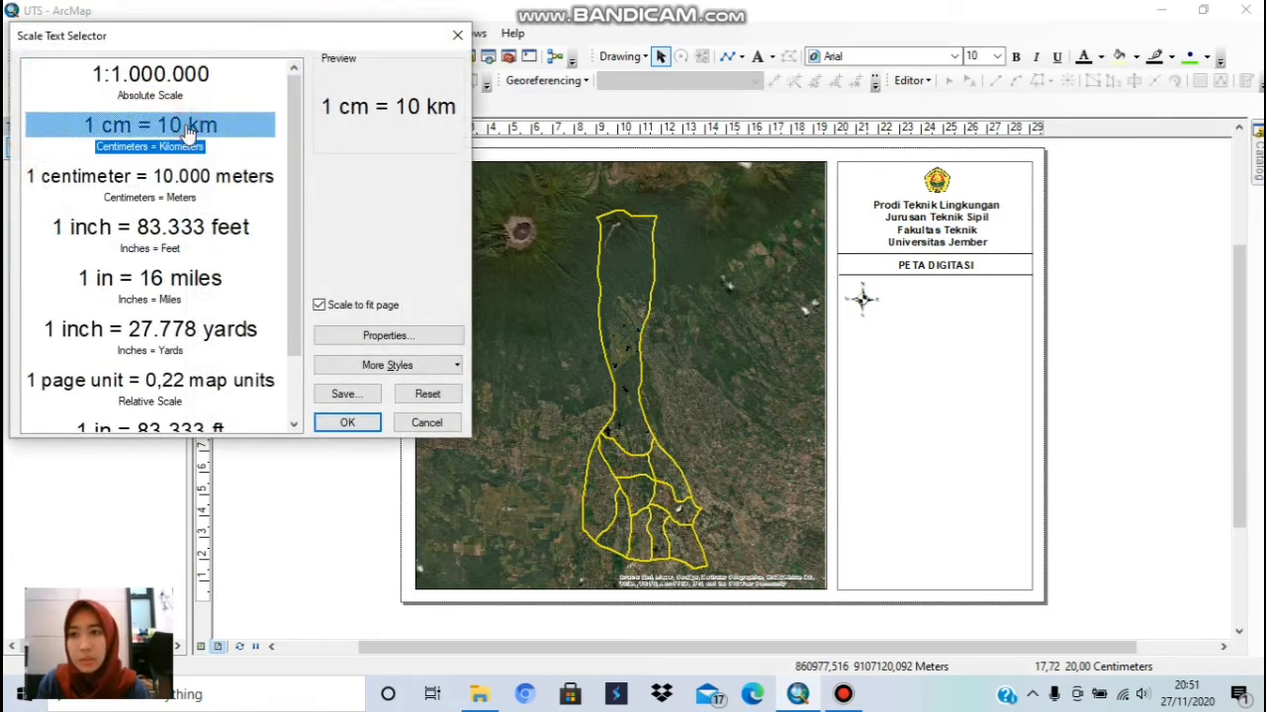
{"action": "left_click", "coordinate": [178, 91]}
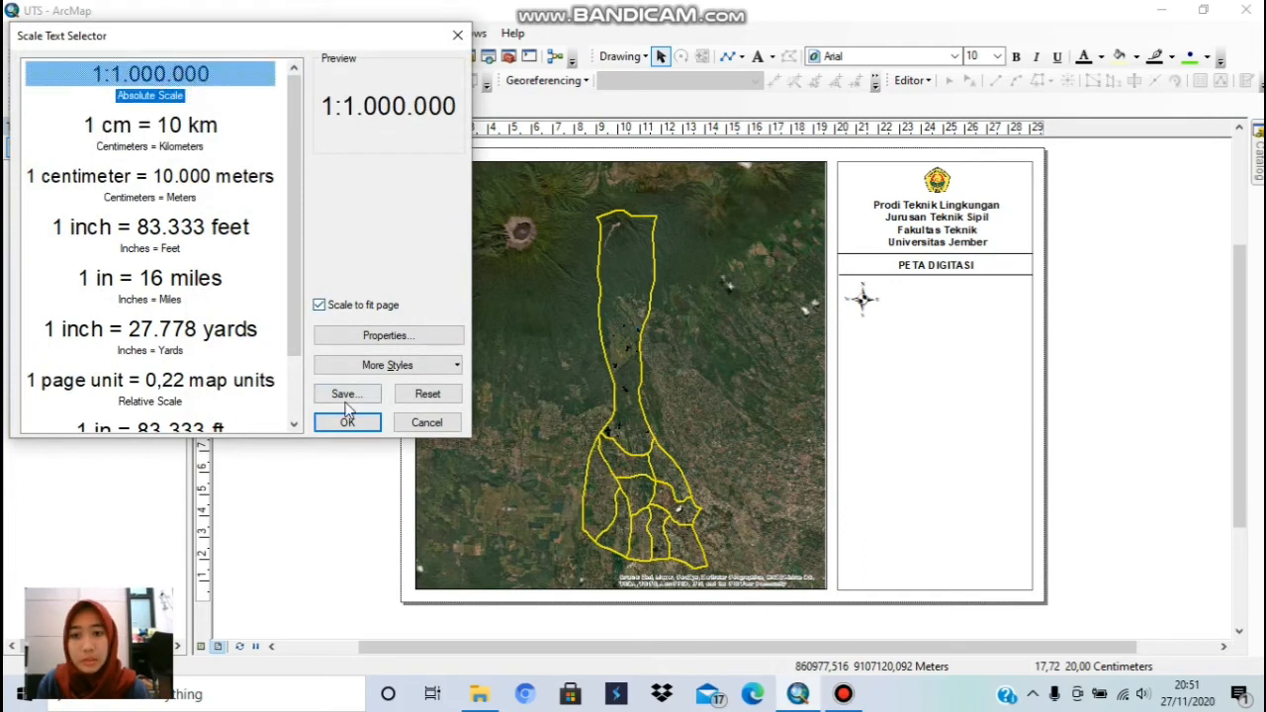
{"action": "left_click", "coordinate": [395, 336]}
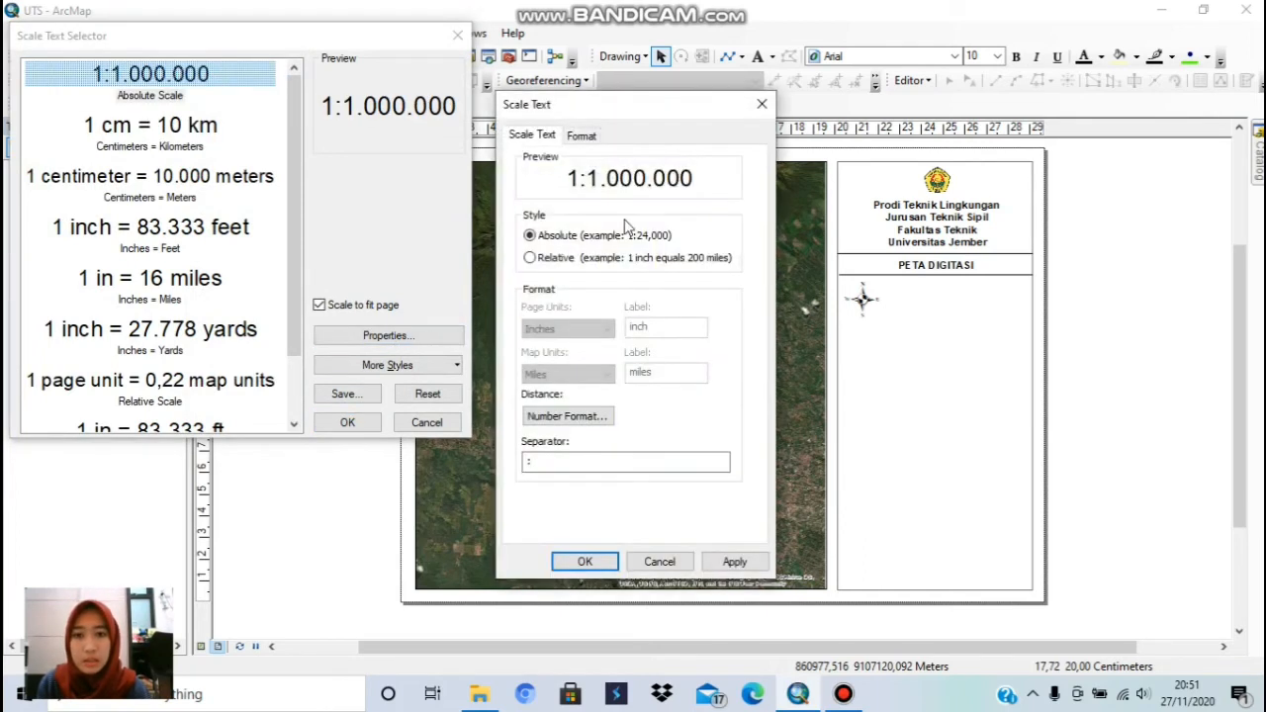
{"action": "left_click", "coordinate": [530, 258]}
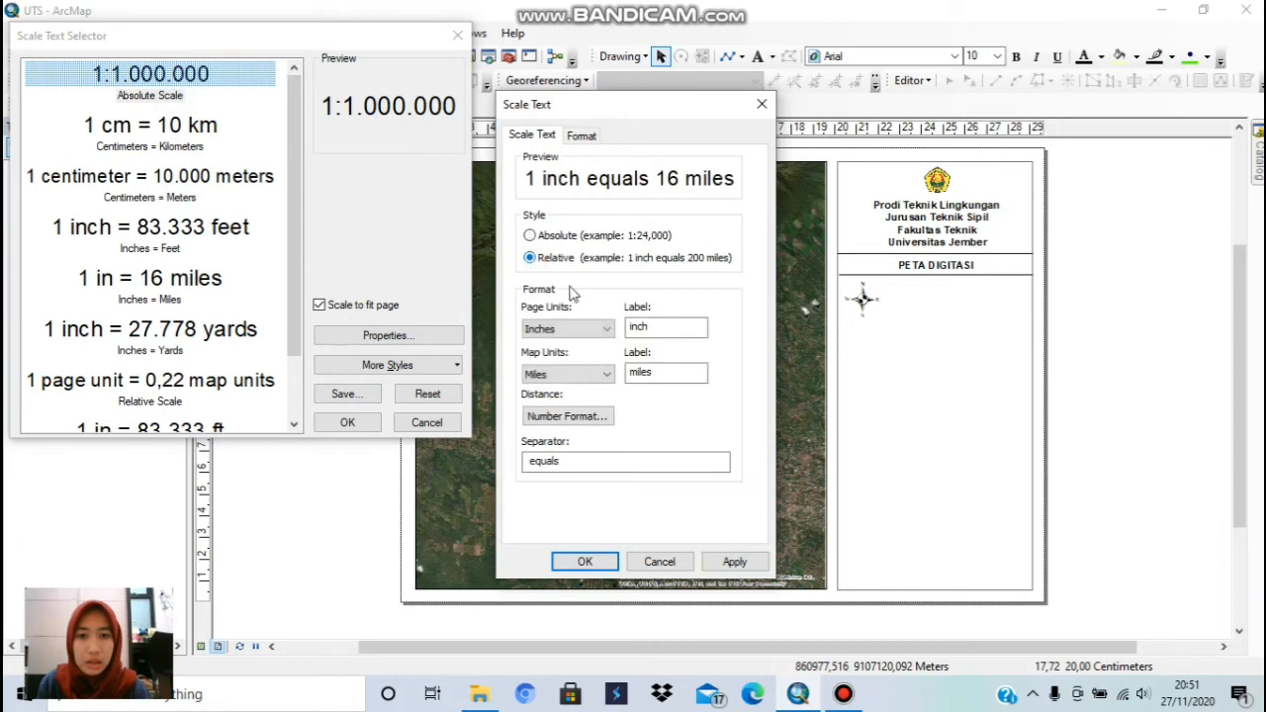
{"action": "left_click", "coordinate": [611, 331]}
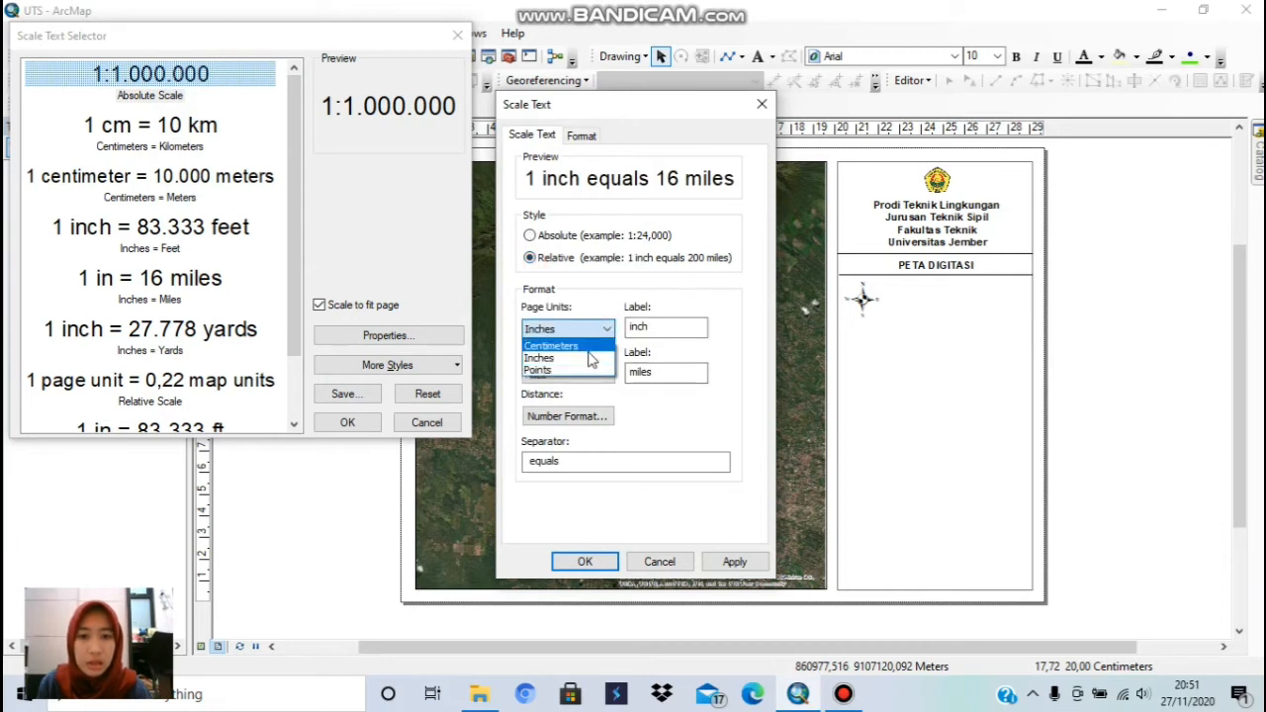
{"action": "left_click", "coordinate": [587, 348]}
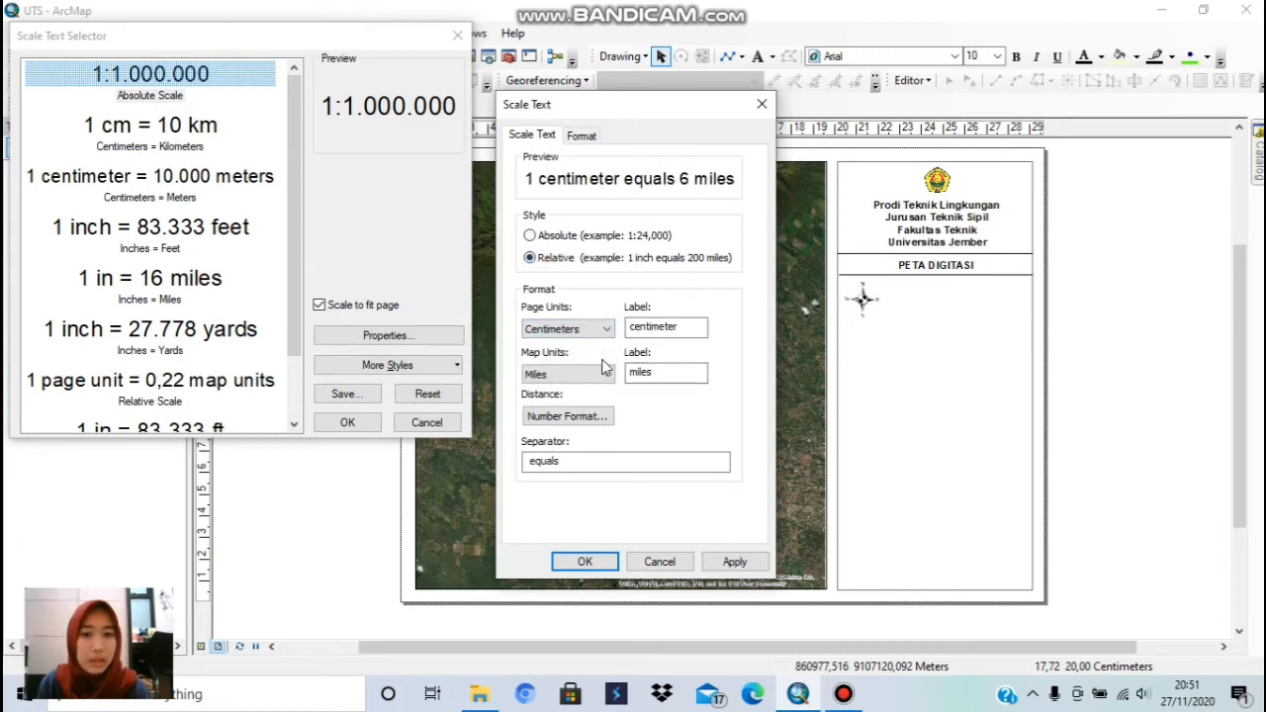
{"action": "left_click", "coordinate": [606, 373]}
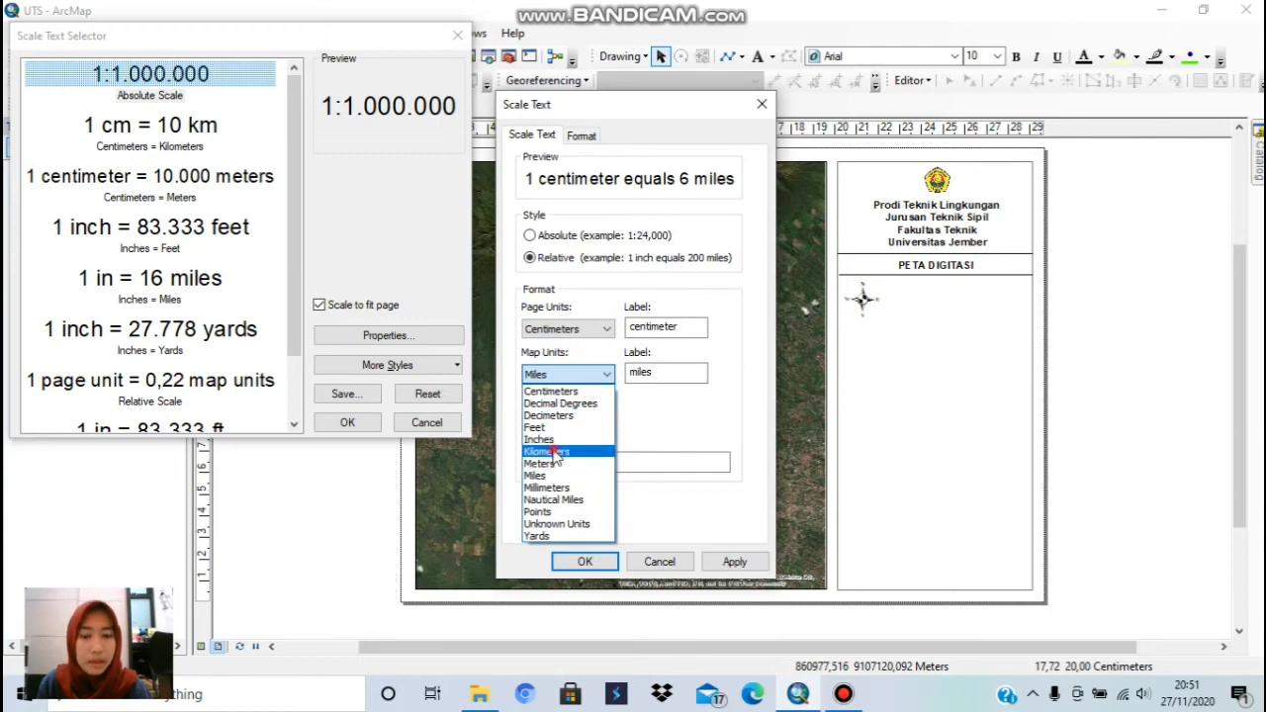
{"action": "left_click", "coordinate": [550, 451]}
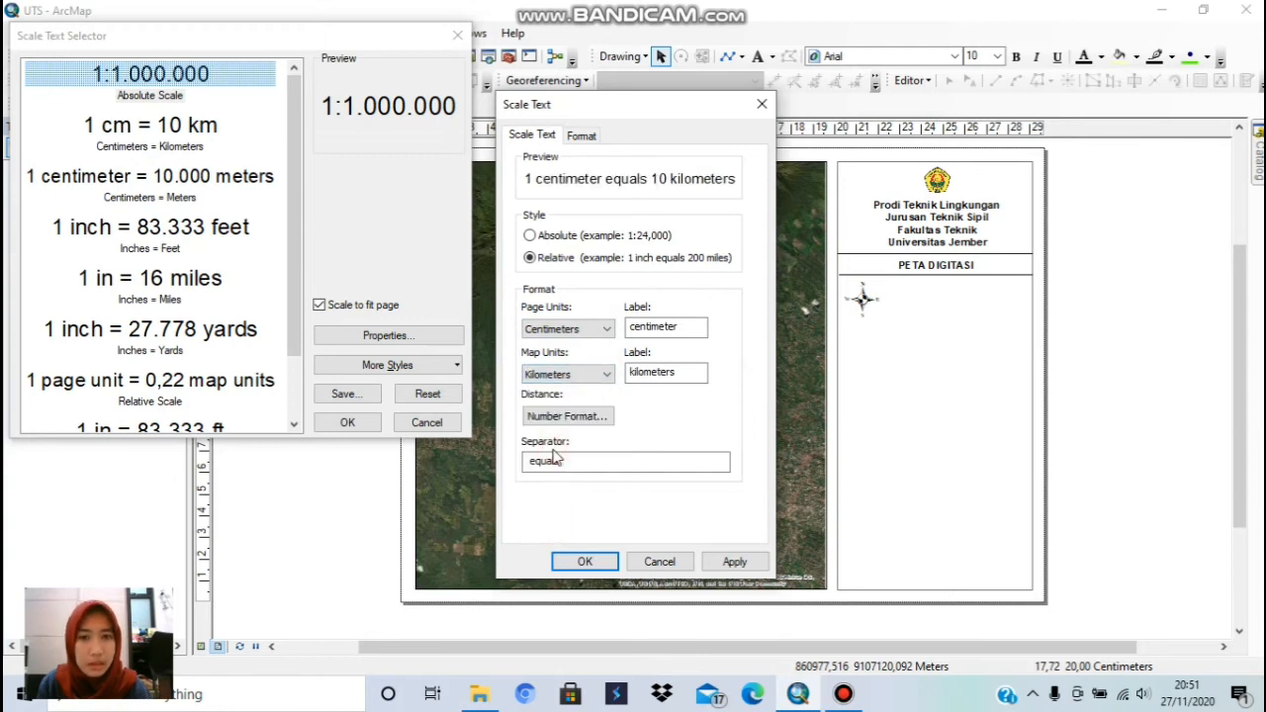
{"action": "left_click", "coordinate": [532, 236]}
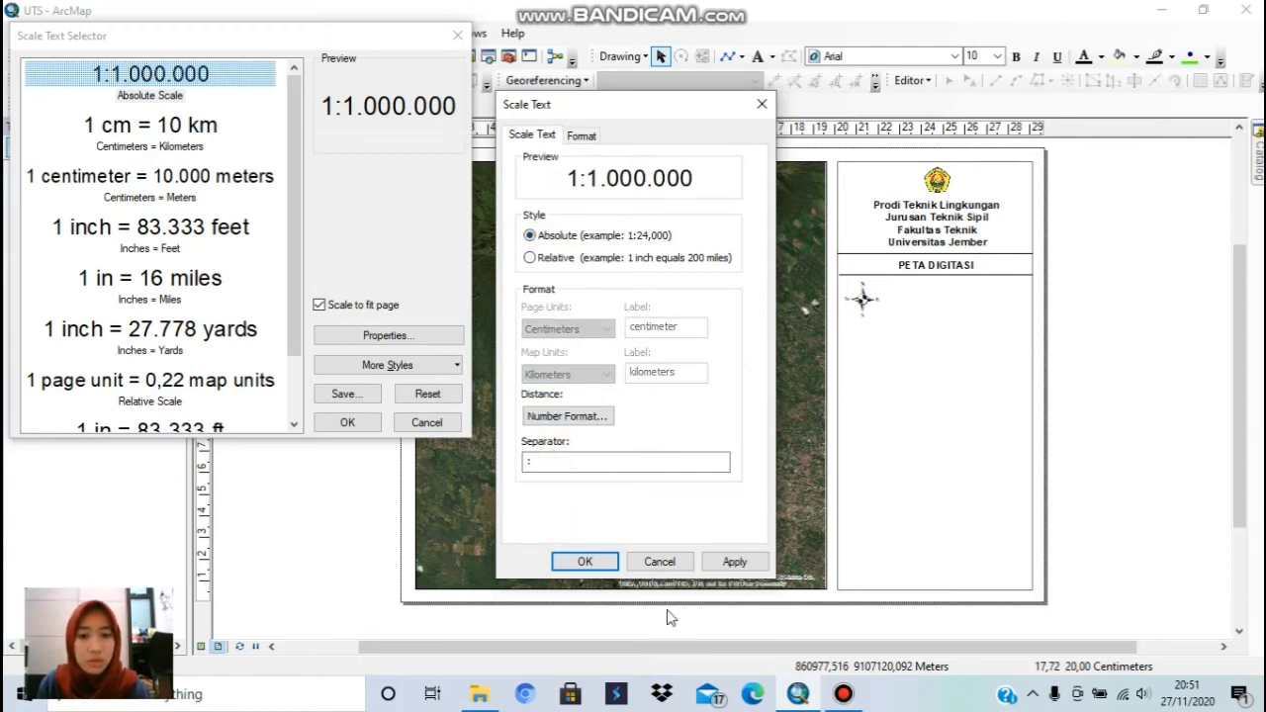
{"action": "left_click", "coordinate": [578, 566]}
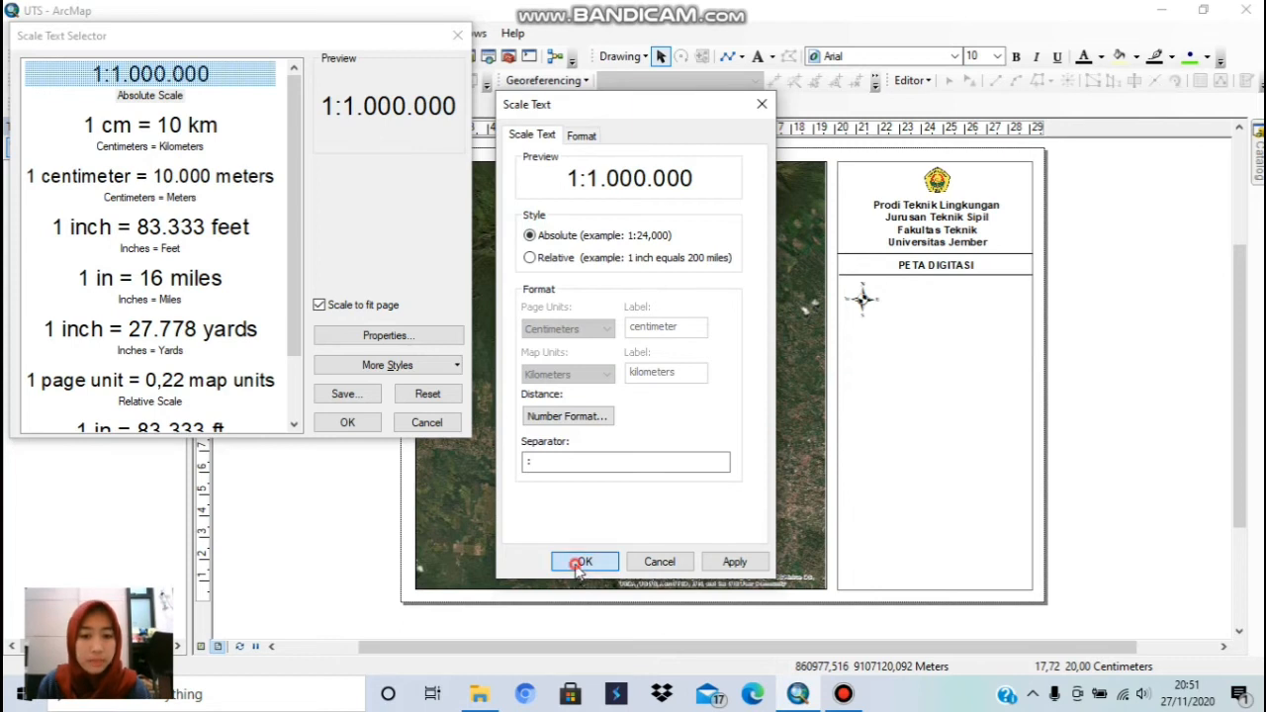
- Insert the absolute scale text, move it just beneath the second divider line, and enlarge and centre it under "PETA DIGITASI"
{"action": "left_click", "coordinate": [362, 431]}
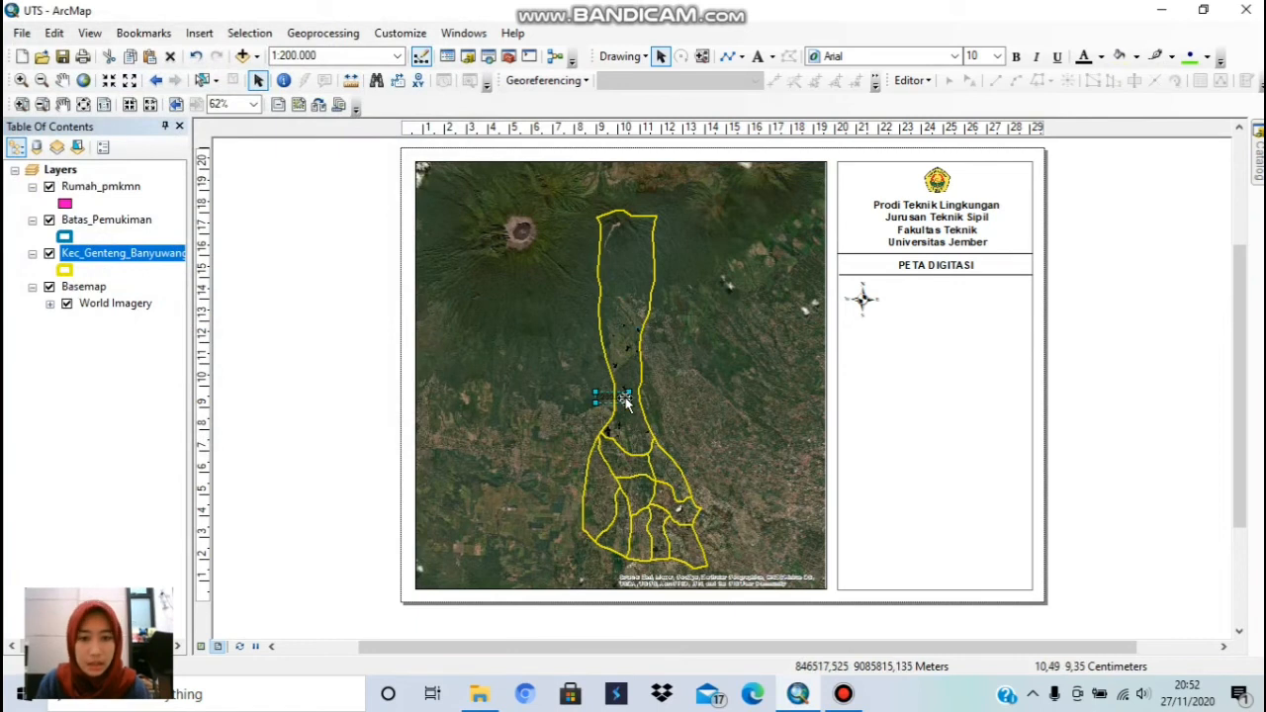
{"action": "left_click_drag", "start_coordinate": [625, 400], "coordinate": [914, 288]}
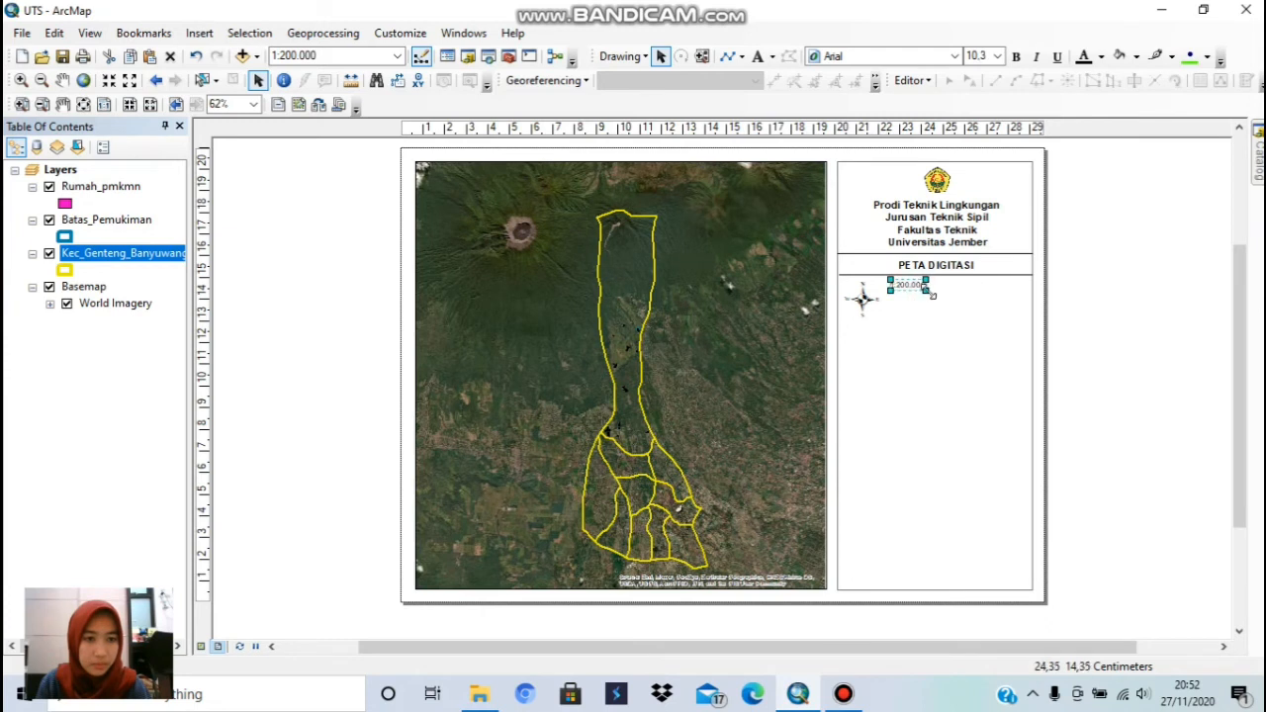
{"action": "mouse_move", "coordinate": [932, 296]}
{"action": "left_mouse_down"}
{"action": "mouse_move", "coordinate": [989, 299]}
{"action": "mouse_move", "coordinate": [955, 286]}
{"action": "mouse_move", "coordinate": [975, 284]}
{"action": "mouse_move", "coordinate": [952, 287]}
{"action": "left_mouse_up"}
{"action": "left_click", "coordinate": [1009, 296]}
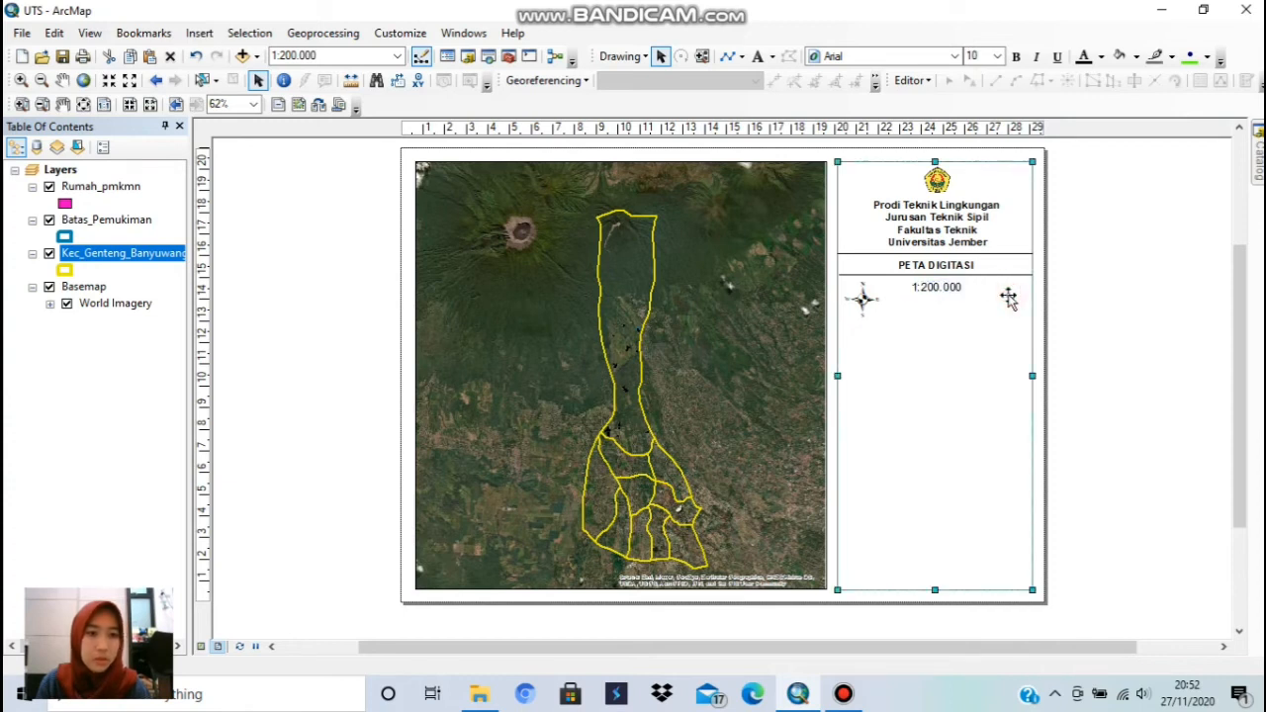
- Start a new scale bar in the Alternating Scale Bar 2 style and open its properties
{"action": "left_click", "coordinate": [199, 33]}
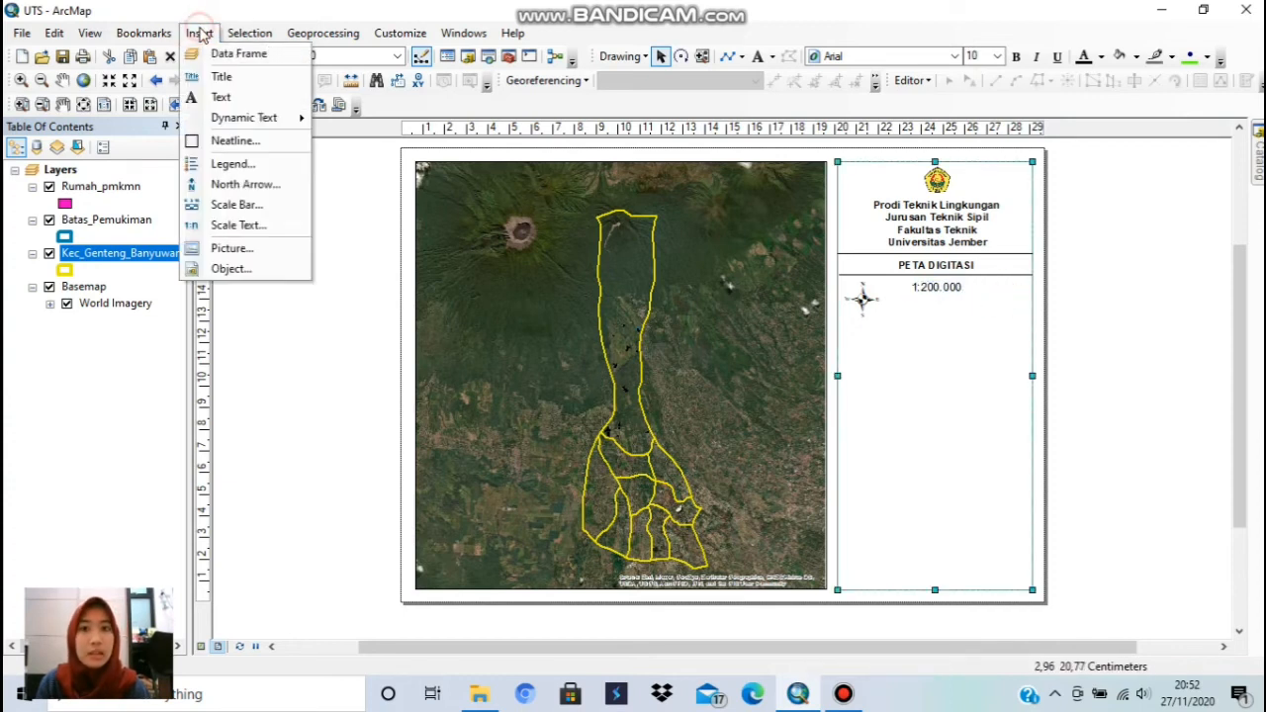
{"action": "left_click", "coordinate": [267, 206]}
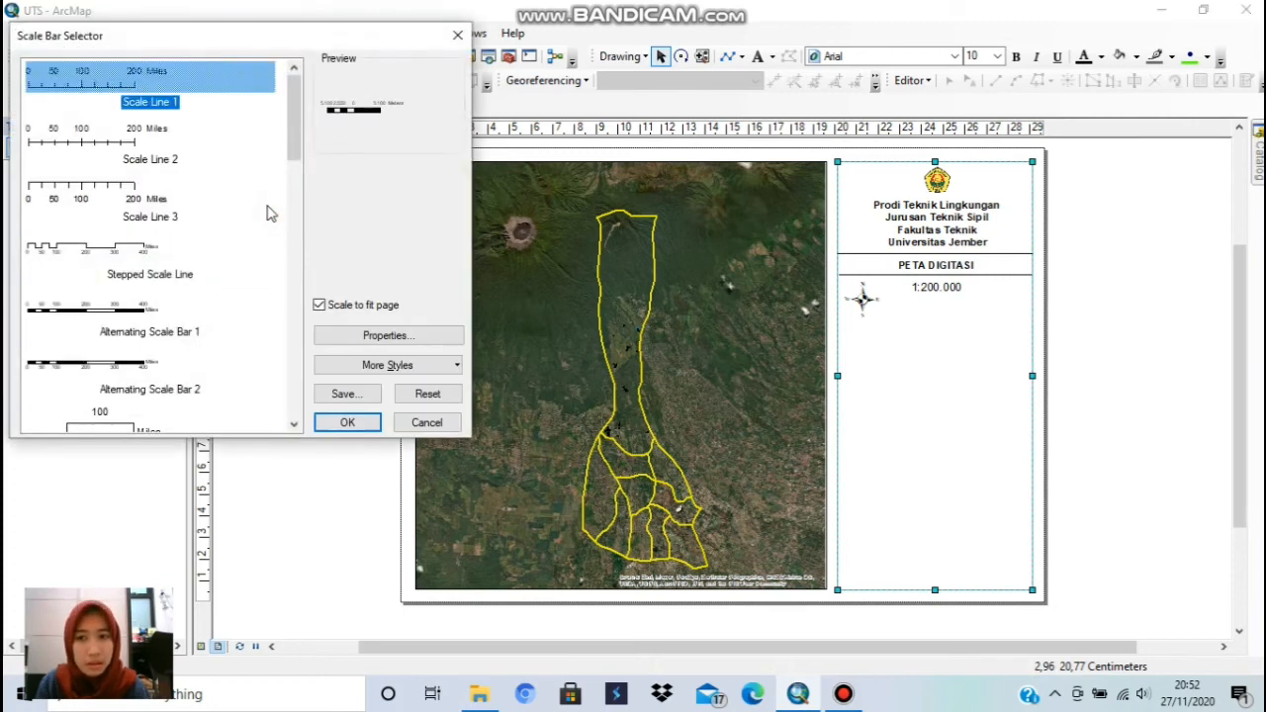
{"action": "left_click", "coordinate": [116, 372]}
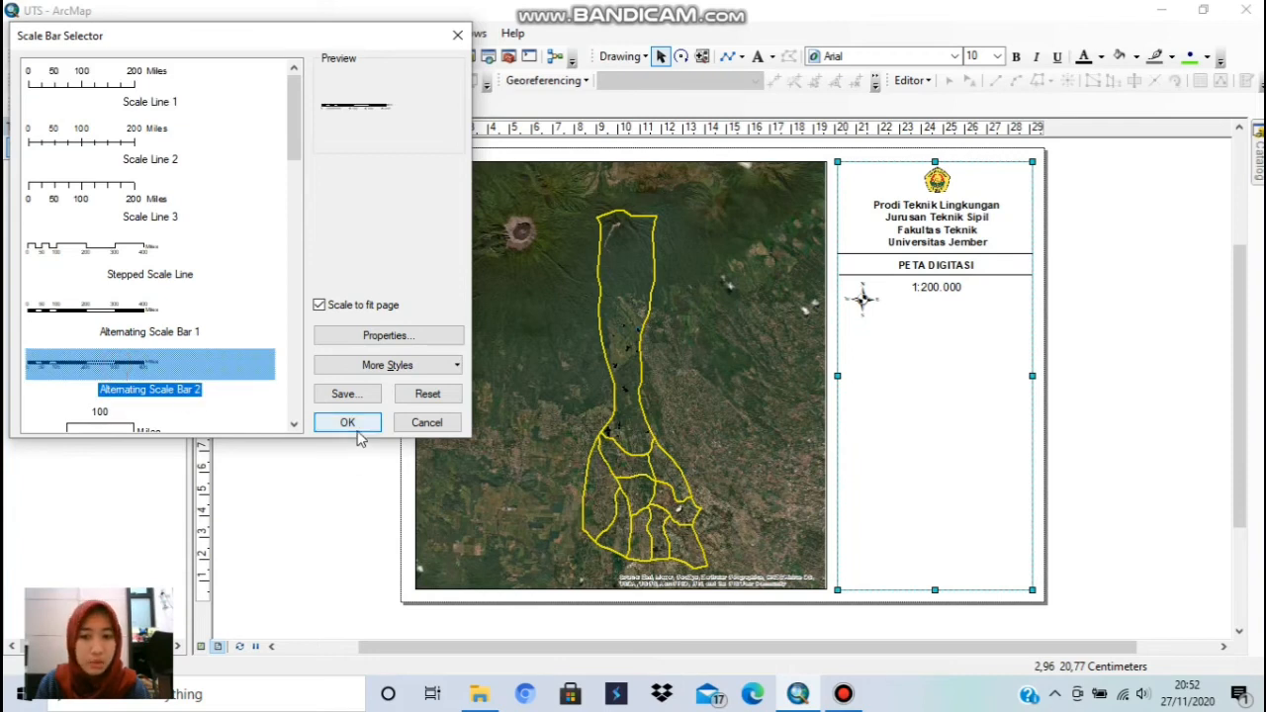
{"action": "left_click", "coordinate": [392, 336]}
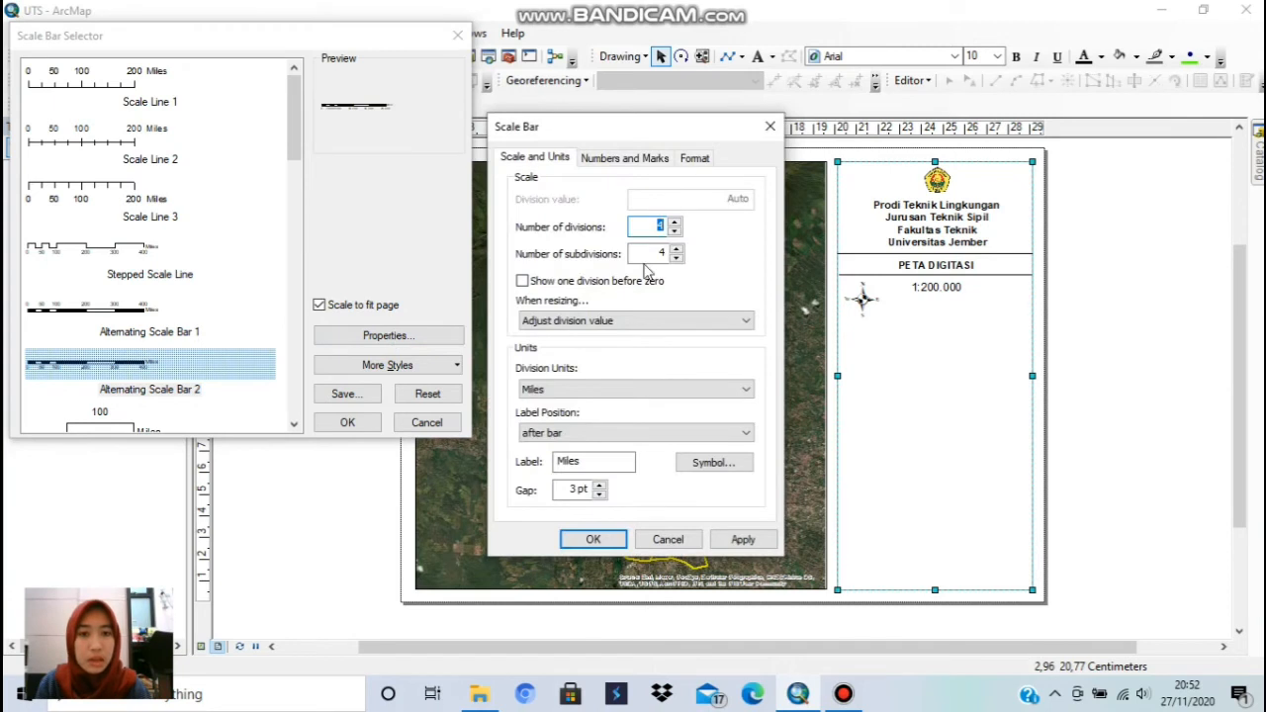
{"action": "left_click", "coordinate": [633, 160]}
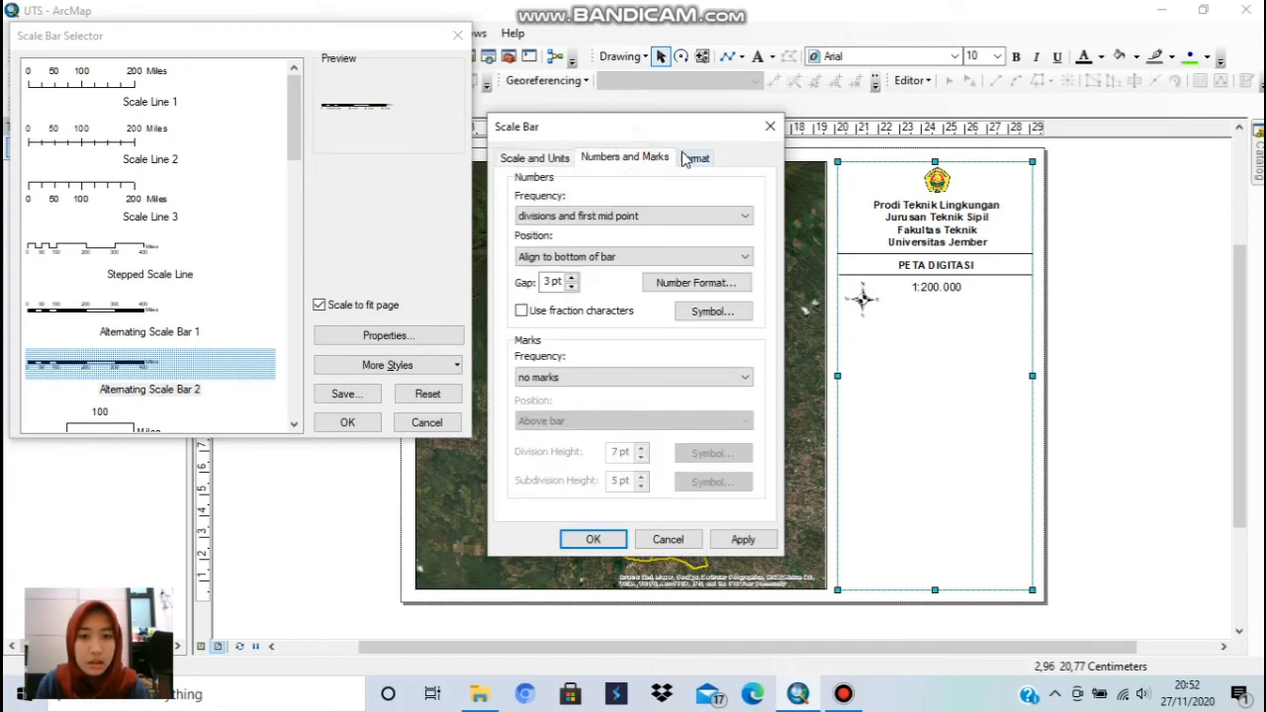
{"action": "left_click", "coordinate": [690, 159]}
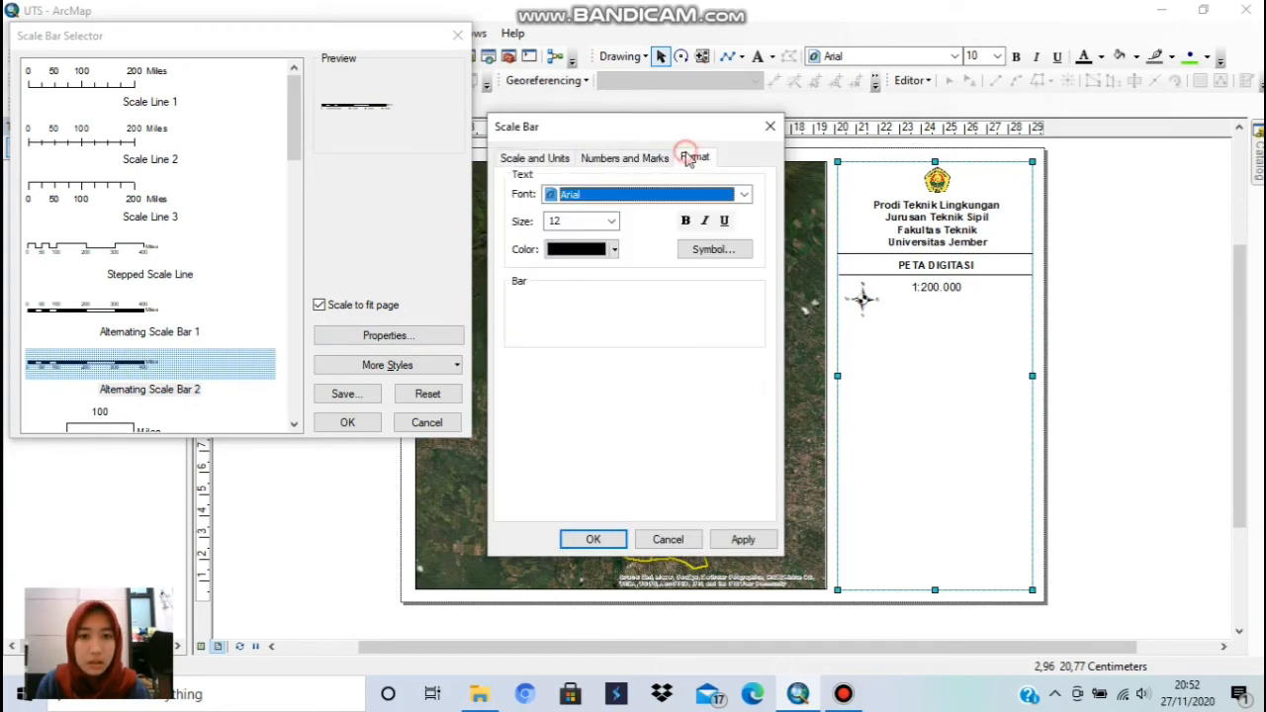
{"action": "left_click", "coordinate": [633, 161]}
{"action": "left_click", "coordinate": [559, 155]}
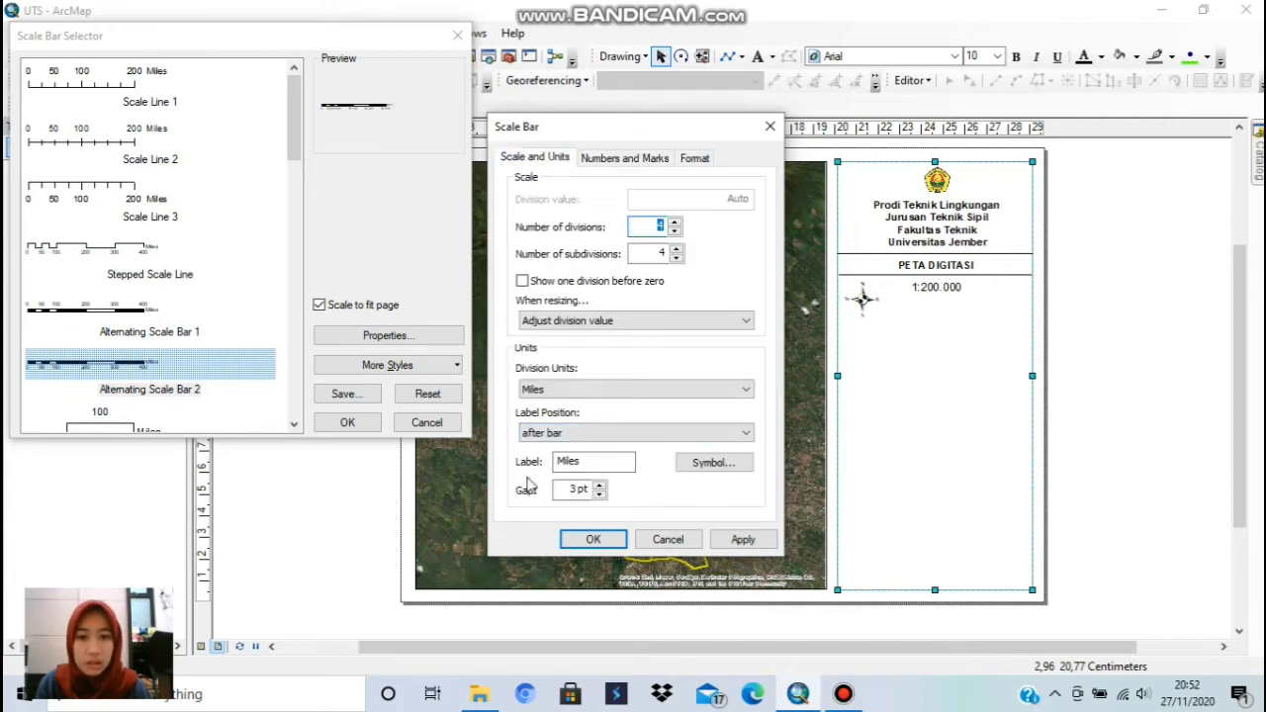
- Set the scale bar's division units to Kilometers and insert it into the layout
{"action": "left_click", "coordinate": [604, 464]}
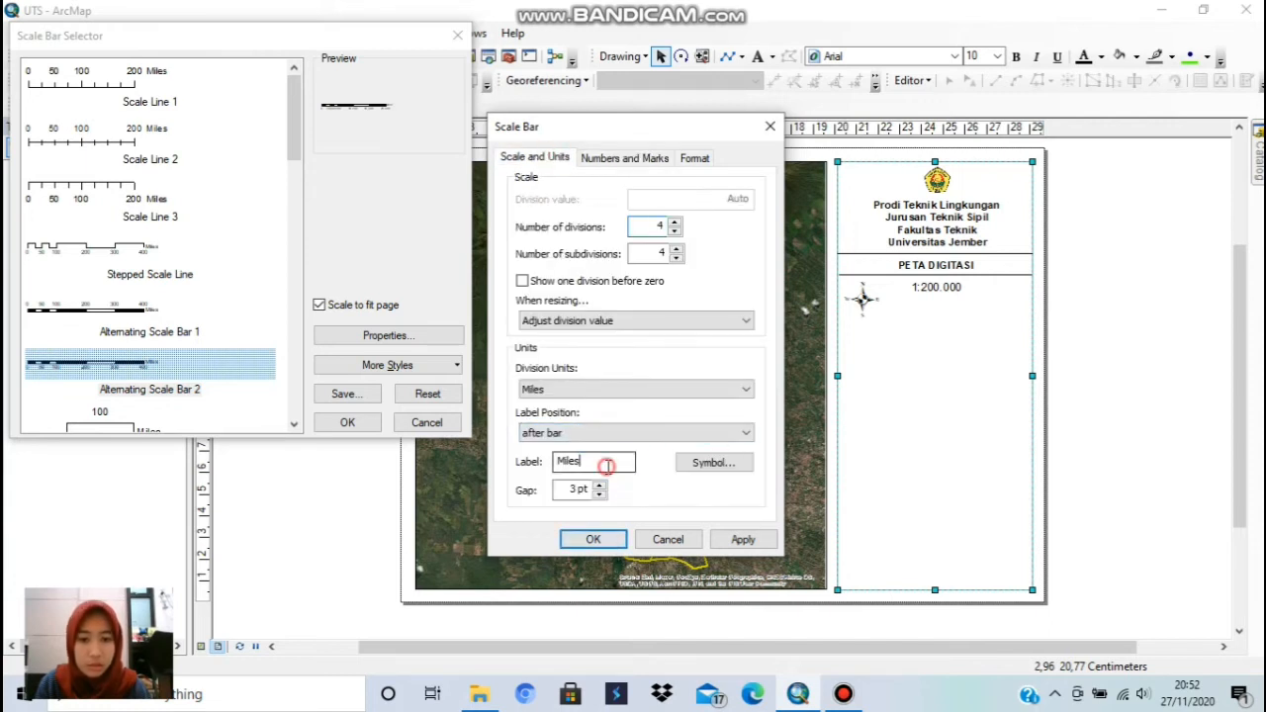
{"action": "left_click", "coordinate": [672, 389]}
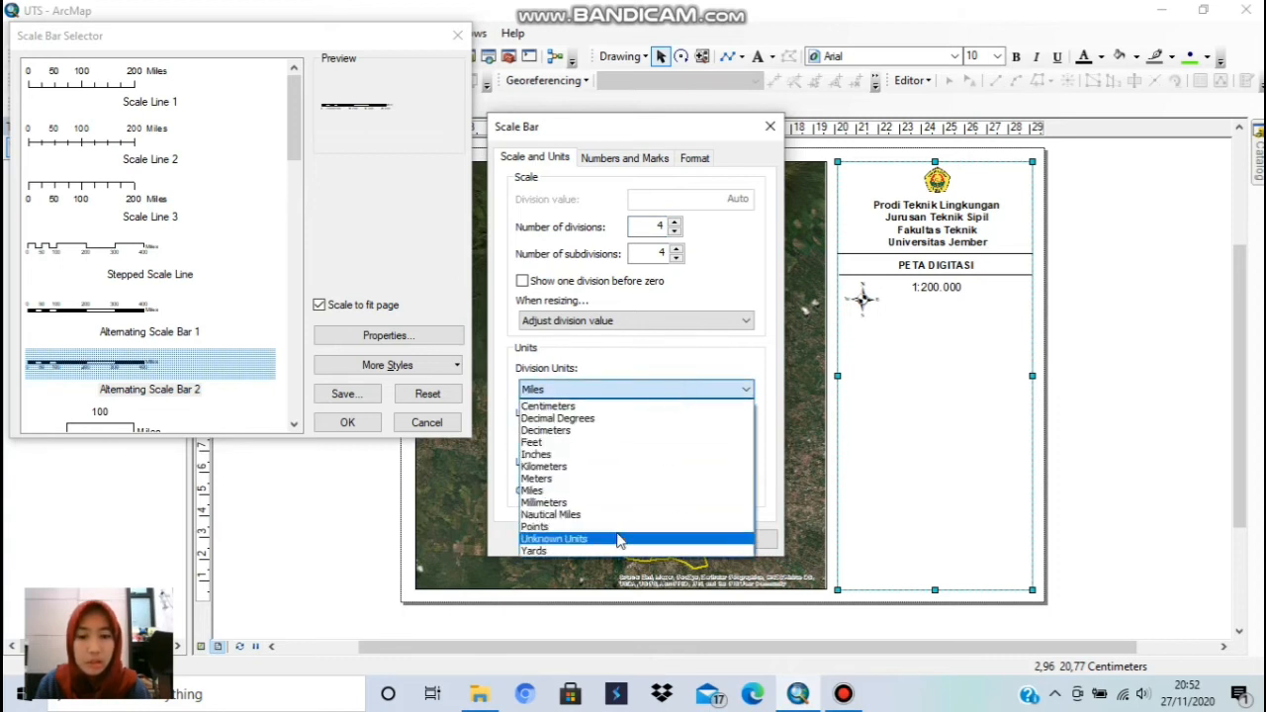
{"action": "left_click", "coordinate": [611, 469]}
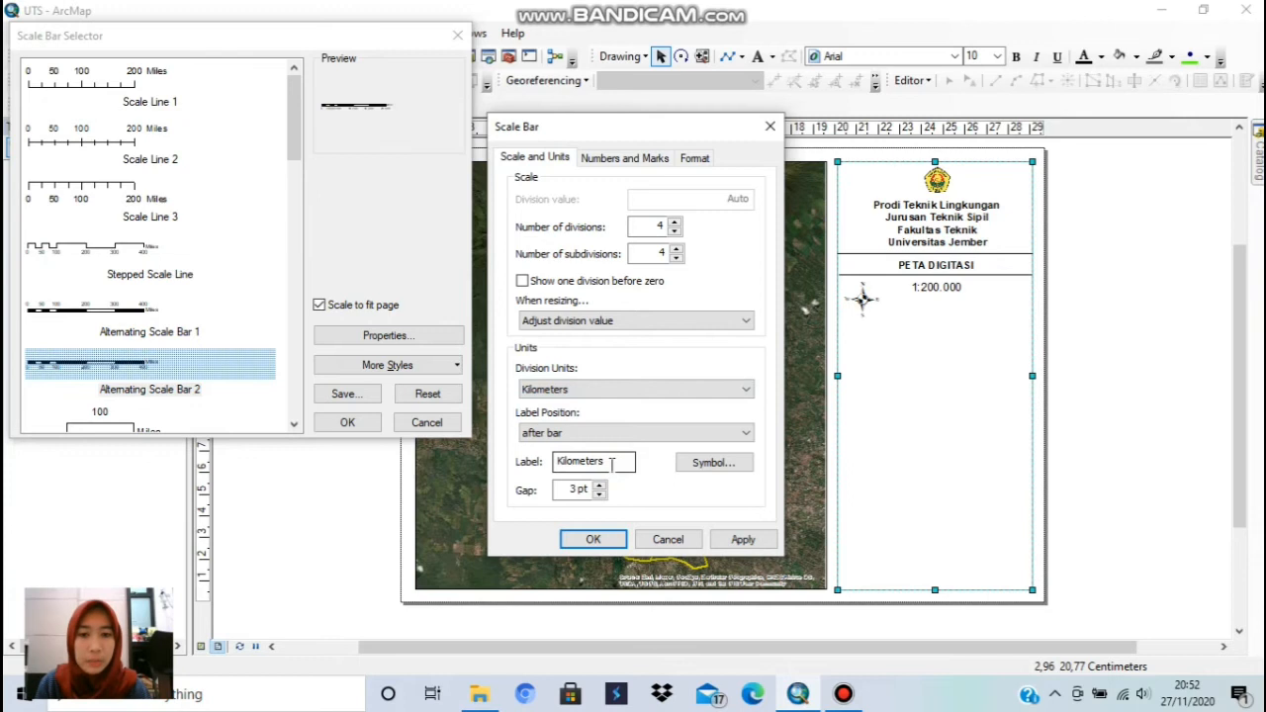
{"action": "left_click", "coordinate": [593, 539]}
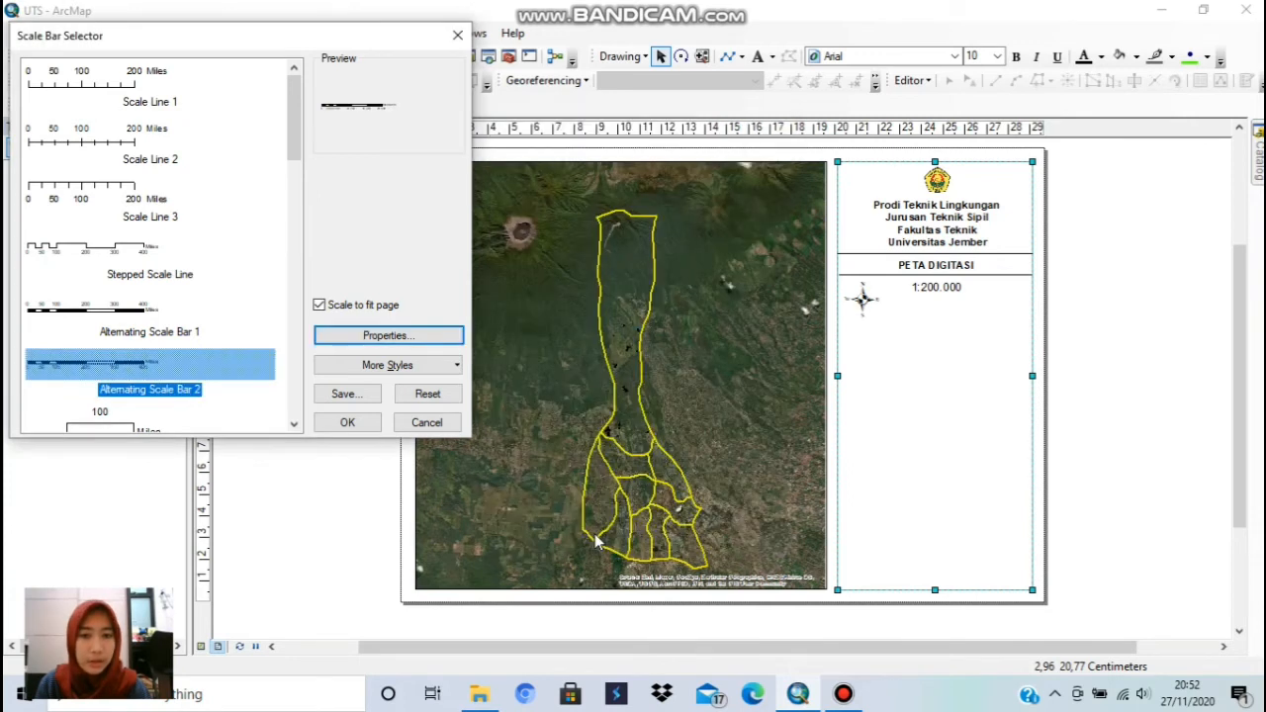
{"action": "left_click", "coordinate": [348, 422]}
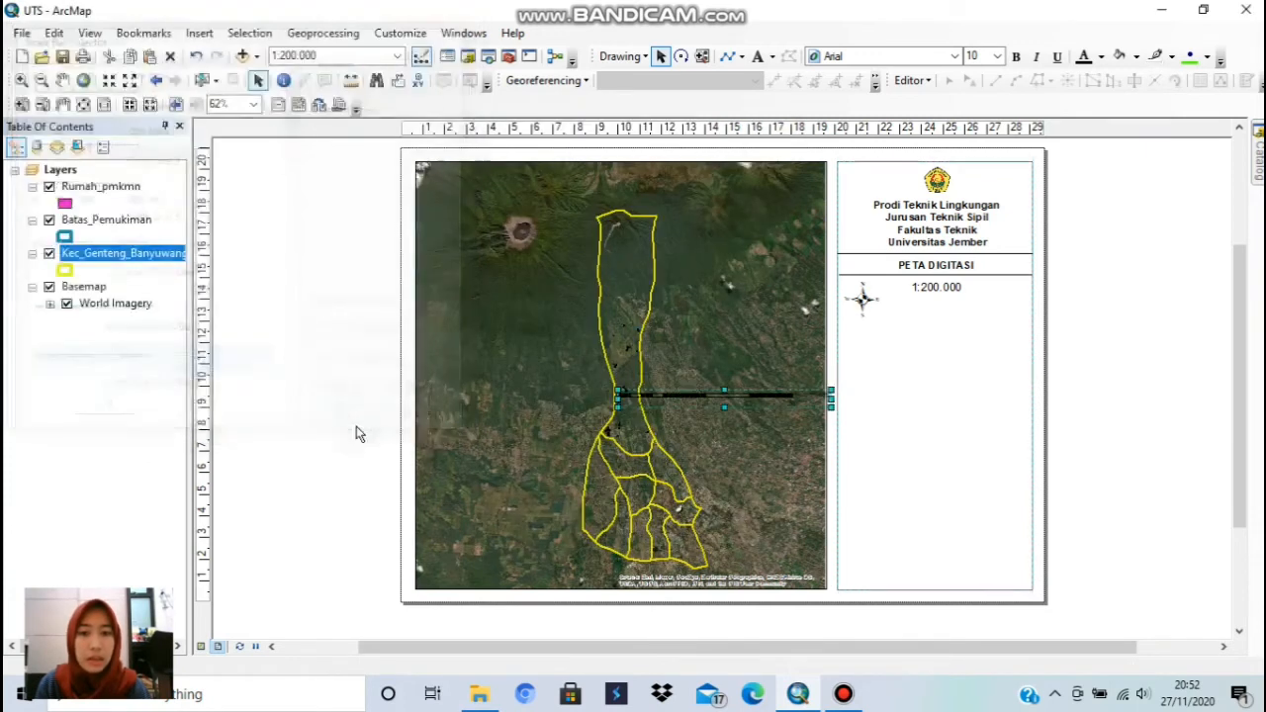
- Move the scale bar into the side panel below the scale text and shorten it to about 6.5 cm to fit beside the north arrow
{"action": "left_click_drag", "start_coordinate": [749, 382], "coordinate": [998, 352]}
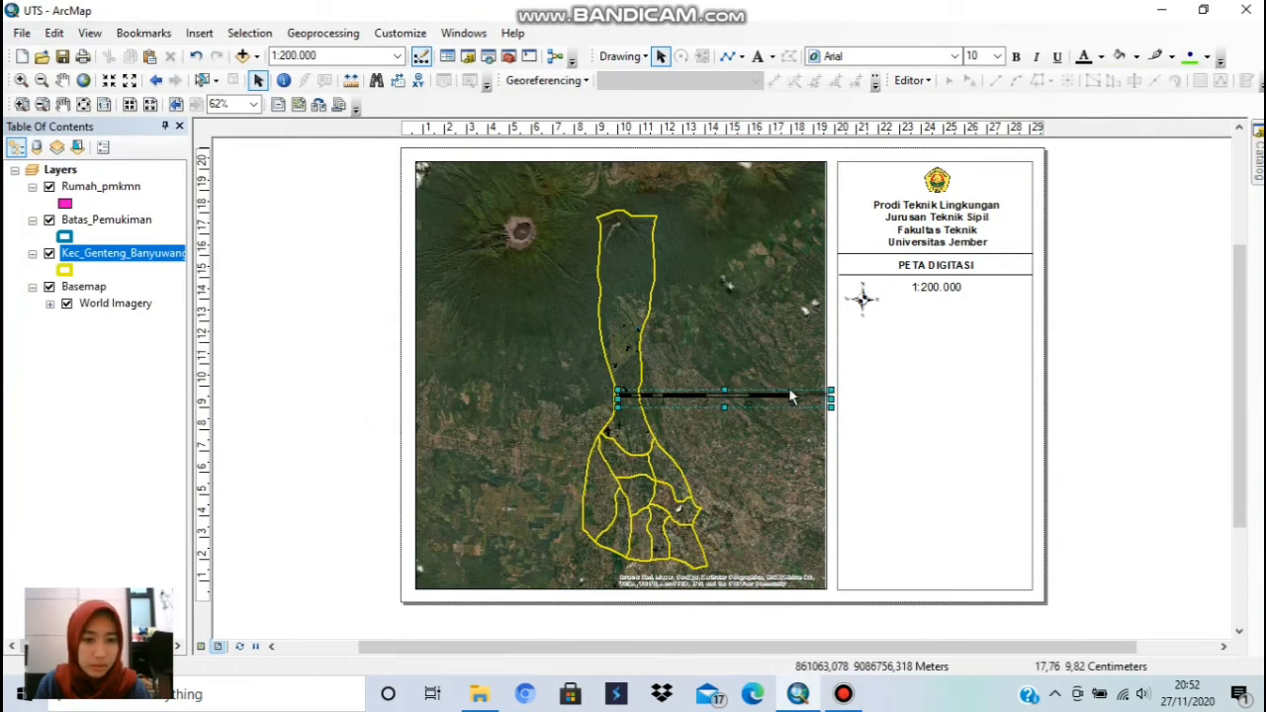
{"action": "left_click_drag", "start_coordinate": [827, 392], "coordinate": [853, 388]}
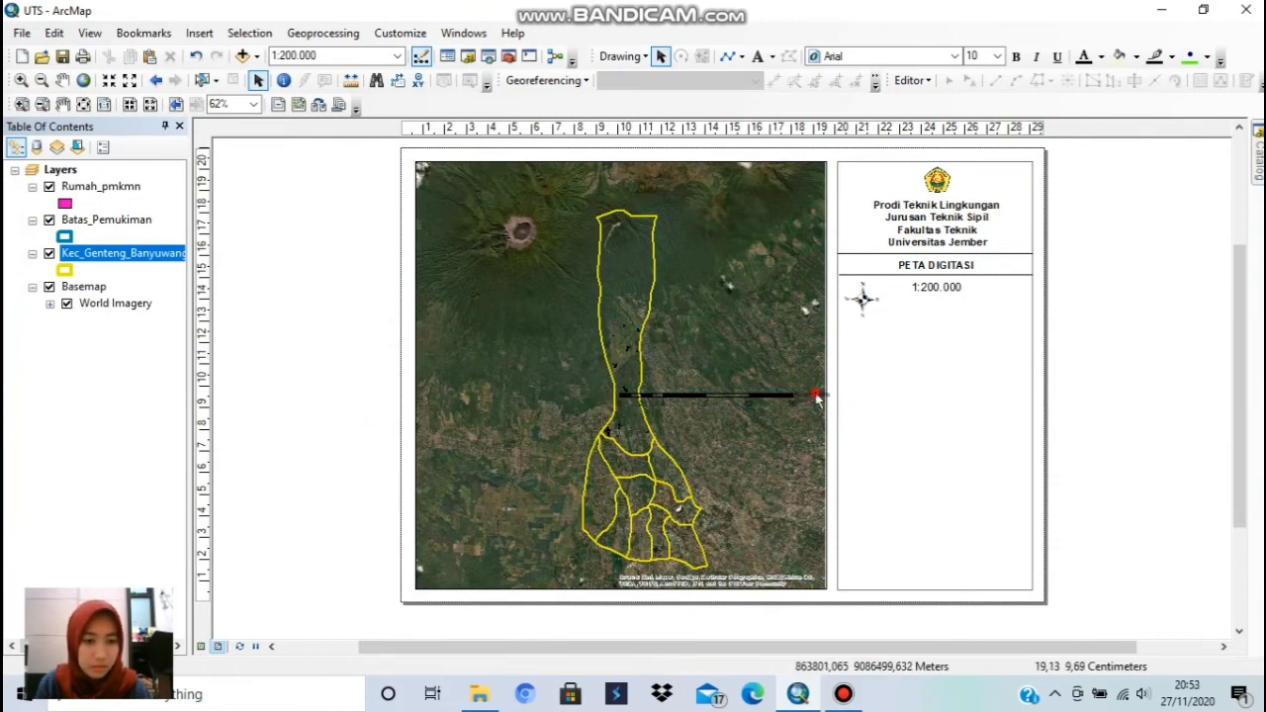
{"action": "left_click_drag", "start_coordinate": [768, 396], "coordinate": [968, 314]}
{"action": "left_click", "coordinate": [963, 394]}
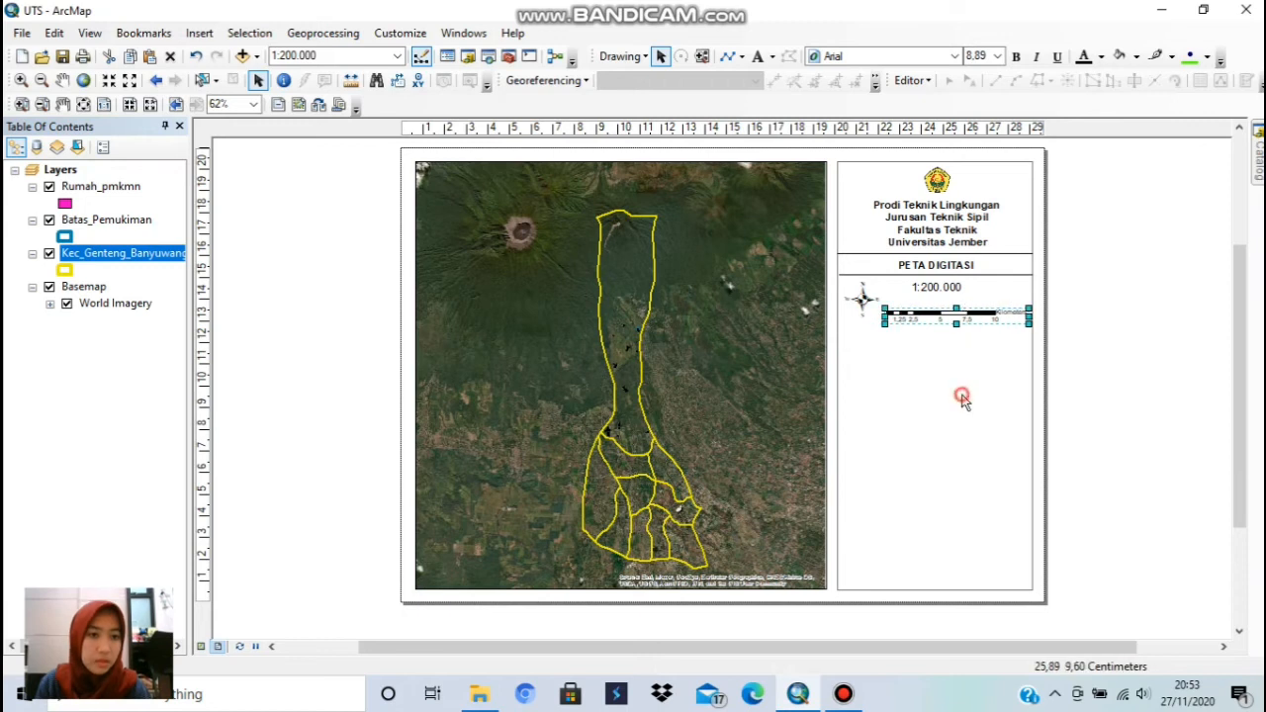
- Shorten the scale bar to about 6 cm from its right end
{"action": "left_click", "coordinate": [966, 312]}
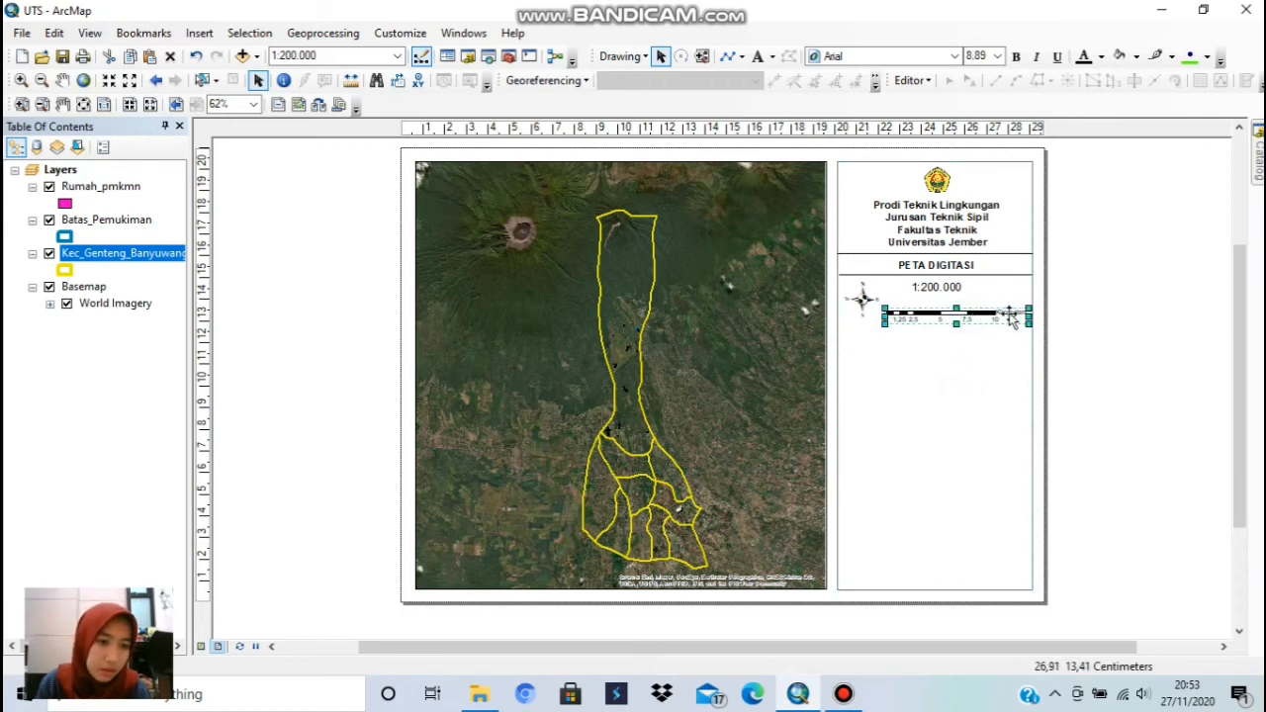
{"action": "left_click_drag", "start_coordinate": [1027, 324], "coordinate": [967, 316]}
{"action": "left_click", "coordinate": [999, 336]}
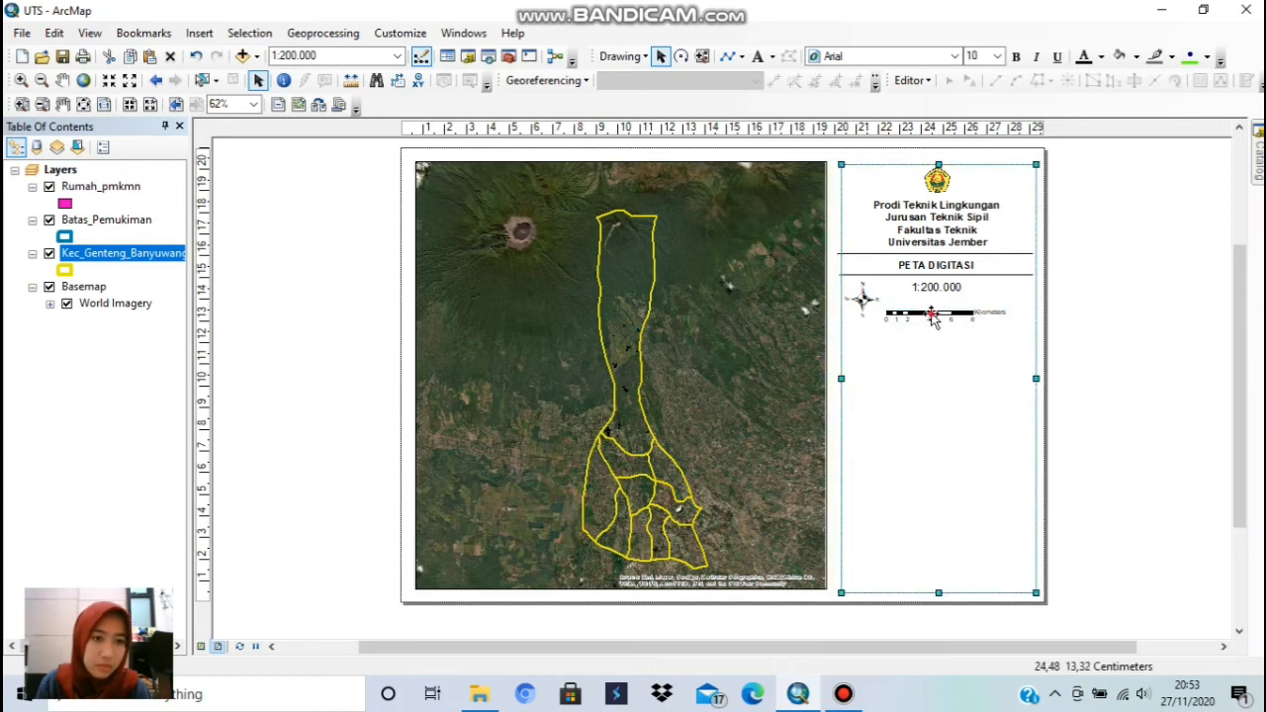
- Nudge the scale bar slightly right and up, closer beneath the scale text, and deselect it
{"action": "left_click", "coordinate": [931, 316]}
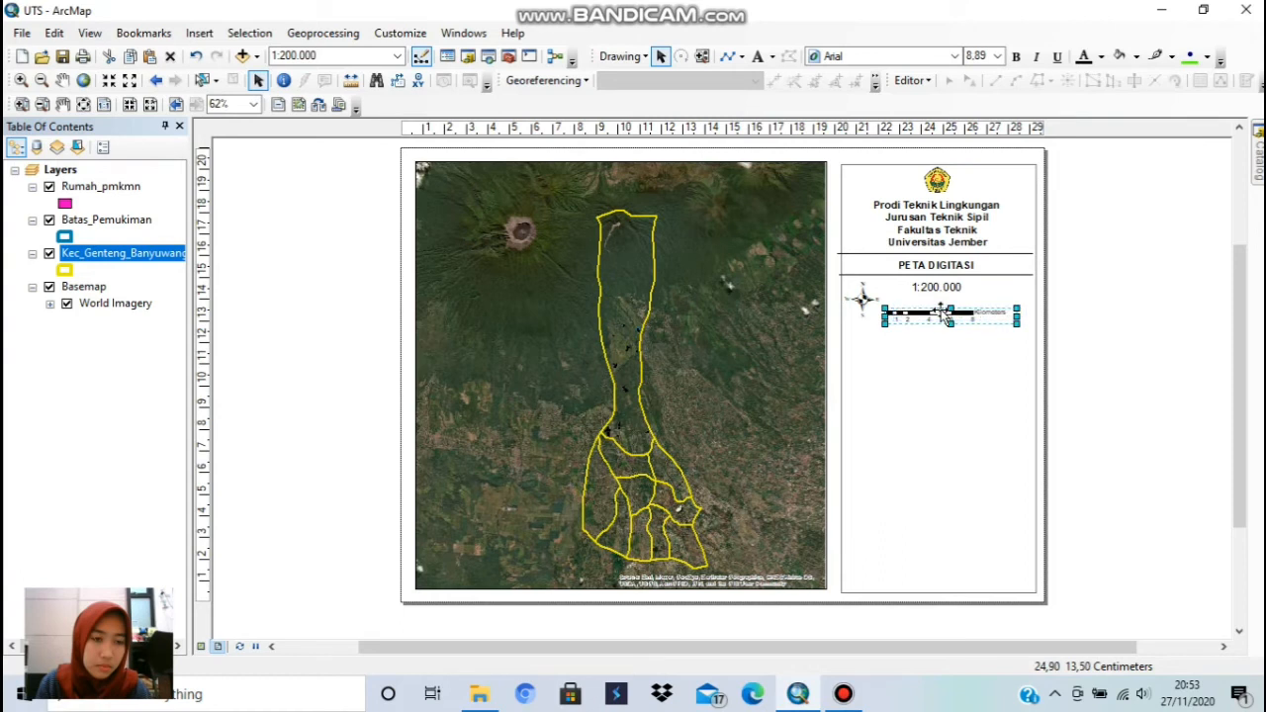
{"action": "mouse_move", "coordinate": [932, 313]}
{"action": "left_mouse_down"}
{"action": "mouse_move", "coordinate": [947, 304]}
{"action": "mouse_move", "coordinate": [952, 330]}
{"action": "mouse_move", "coordinate": [949, 311]}
{"action": "left_mouse_up"}
{"action": "left_click", "coordinate": [947, 359]}
{"action": "left_click", "coordinate": [947, 315]}
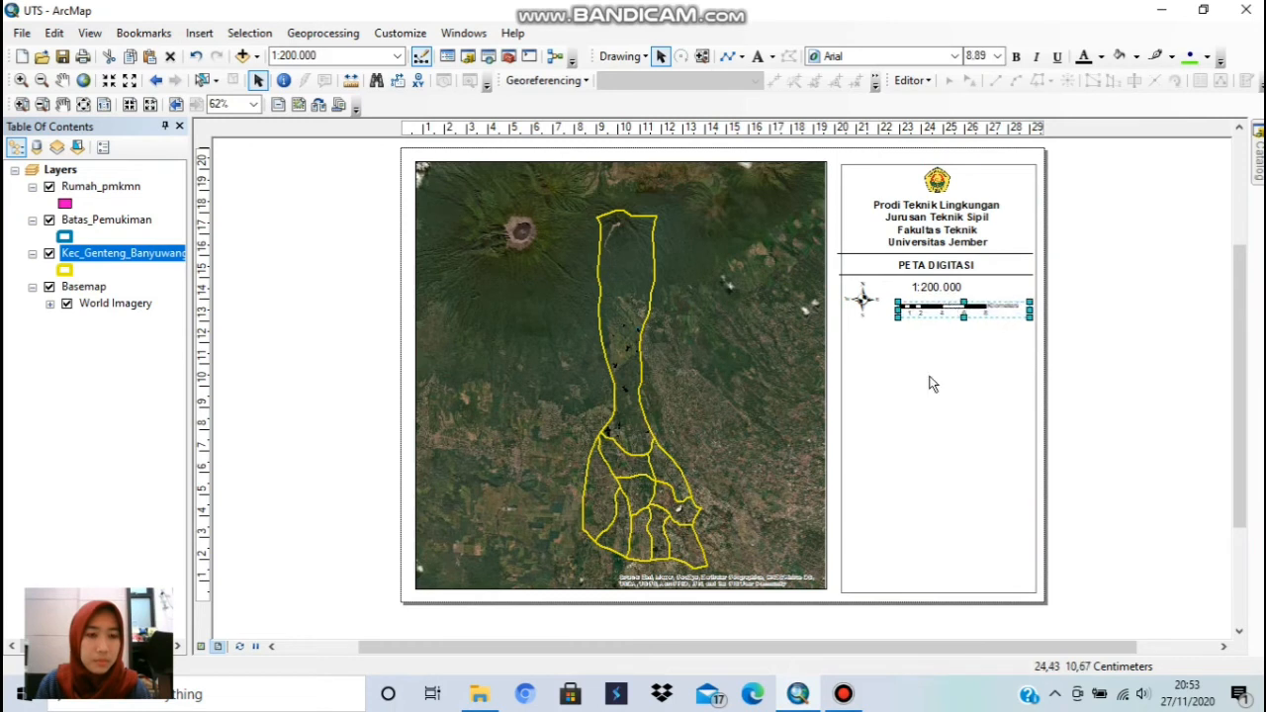
{"action": "left_click", "coordinate": [929, 379]}
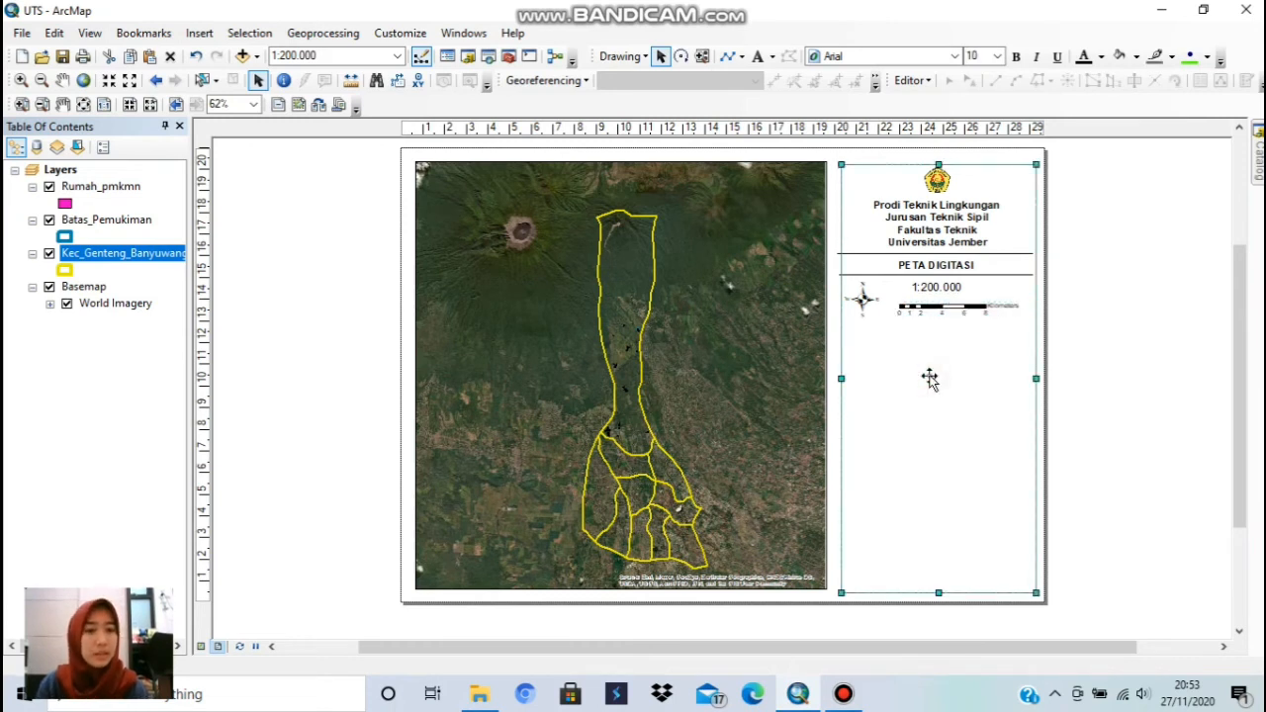
- Nudge the side panel's frame slightly left to line it up with the divider lines
{"action": "left_click", "coordinate": [1136, 192]}
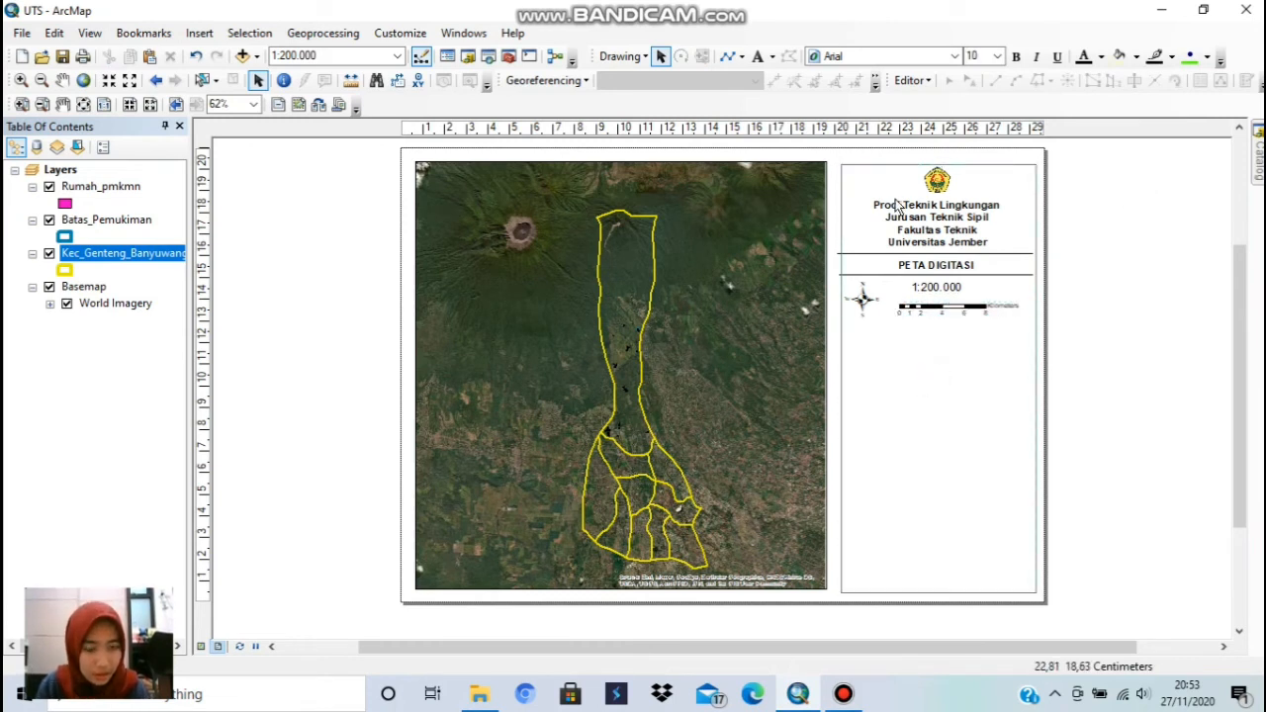
{"action": "left_click", "coordinate": [843, 210]}
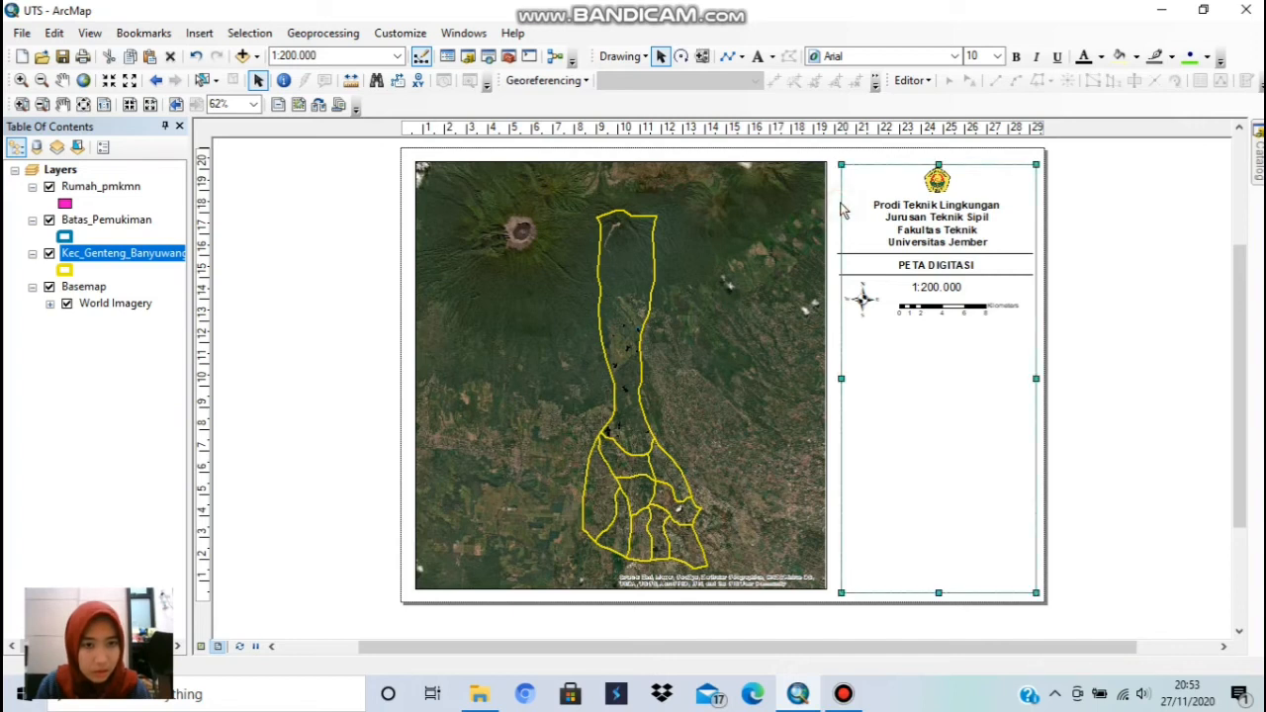
{"action": "left_click_drag", "start_coordinate": [842, 210], "coordinate": [839, 212]}
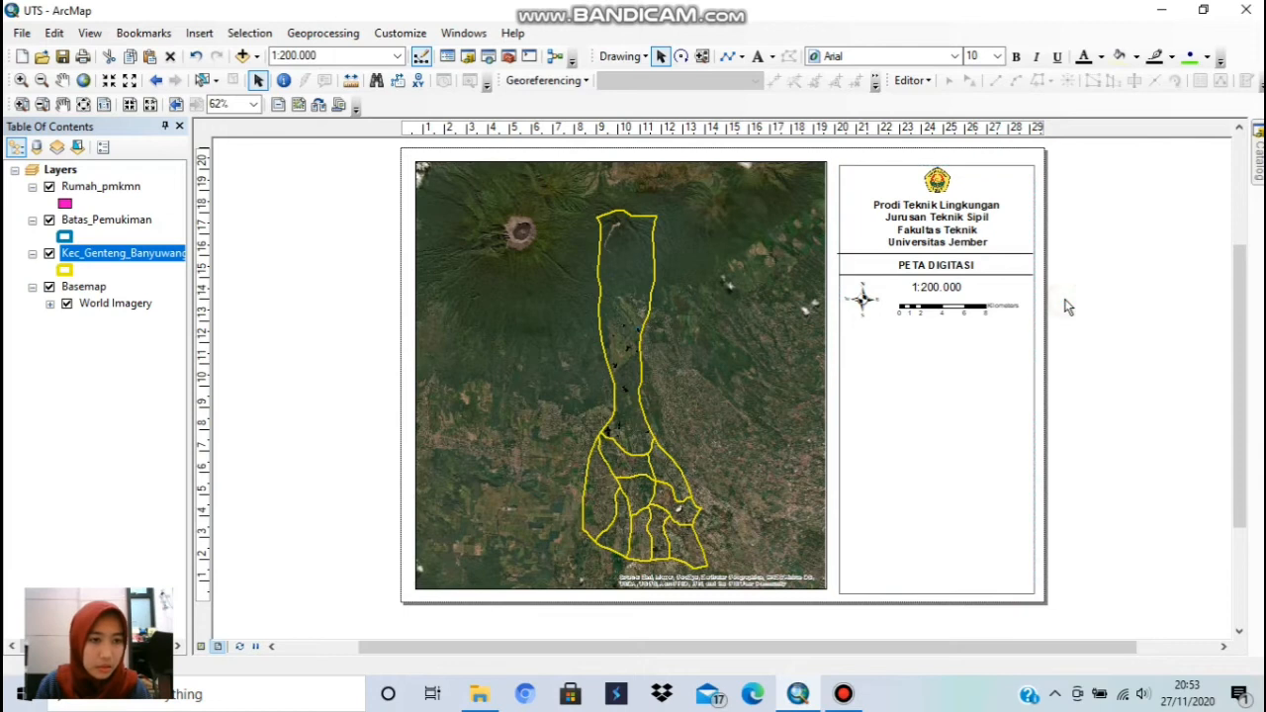
{"action": "left_click", "coordinate": [987, 287]}
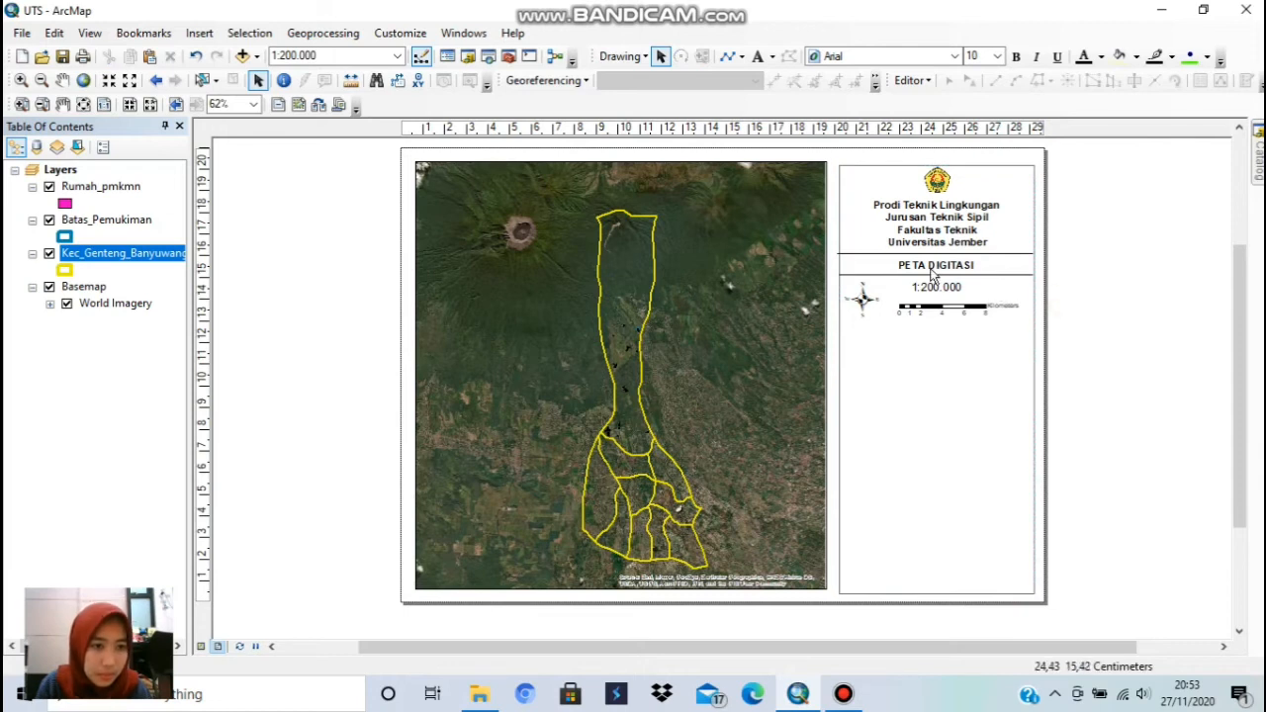
{"action": "left_click", "coordinate": [840, 281]}
{"action": "left_click", "coordinate": [840, 324]}
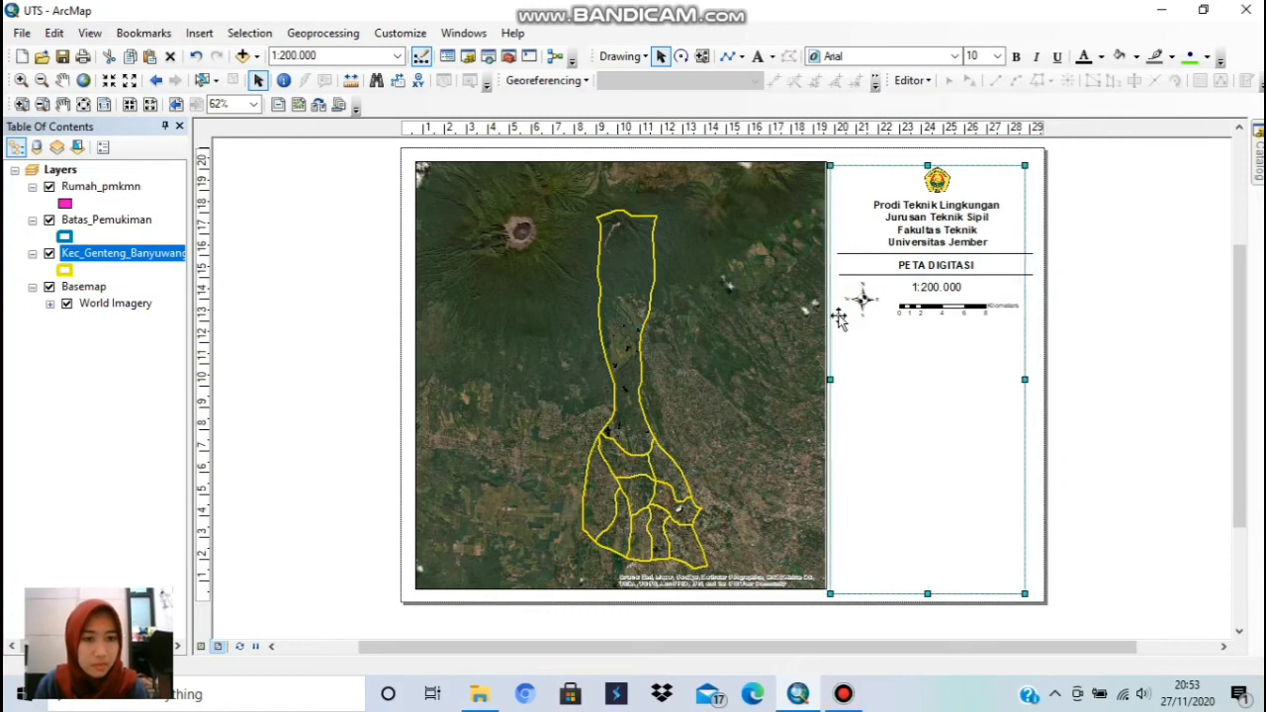
- Shift the divider above PETA DIGITASI slightly right so it spans the side panel's frame, and deselect it
{"action": "left_click", "coordinate": [949, 255]}
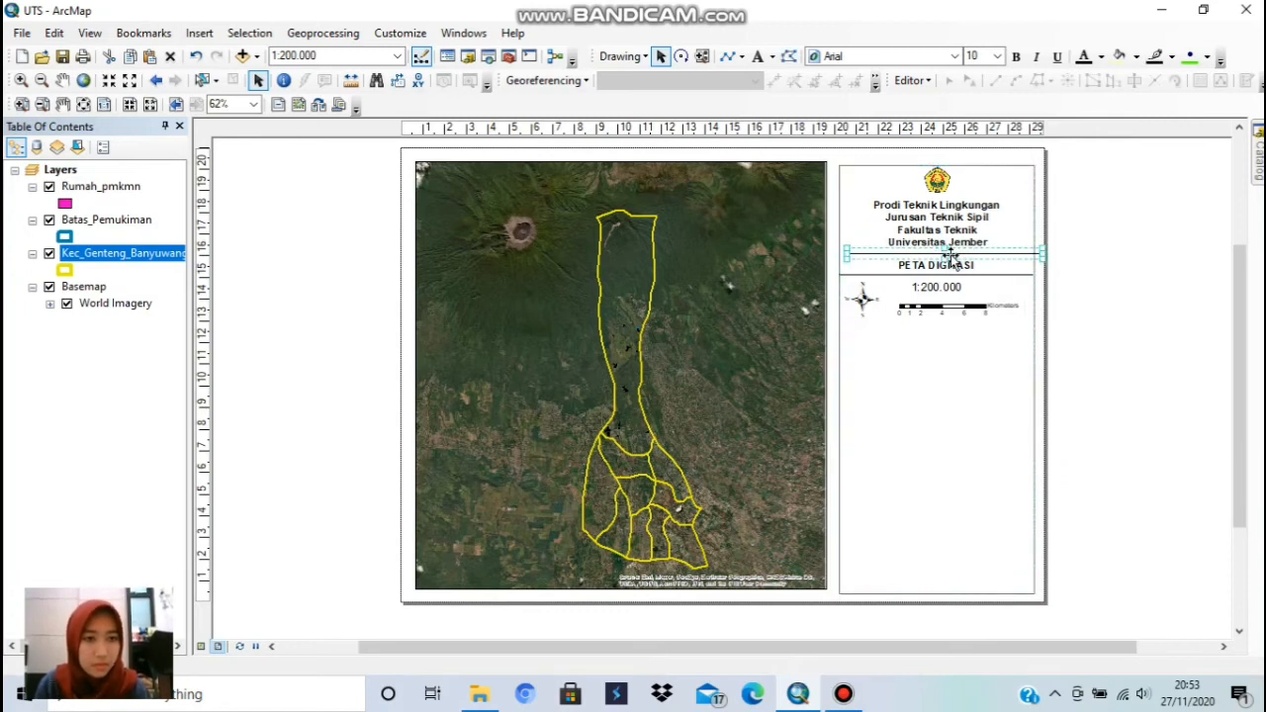
{"action": "left_click_drag", "start_coordinate": [950, 256], "coordinate": [942, 255]}
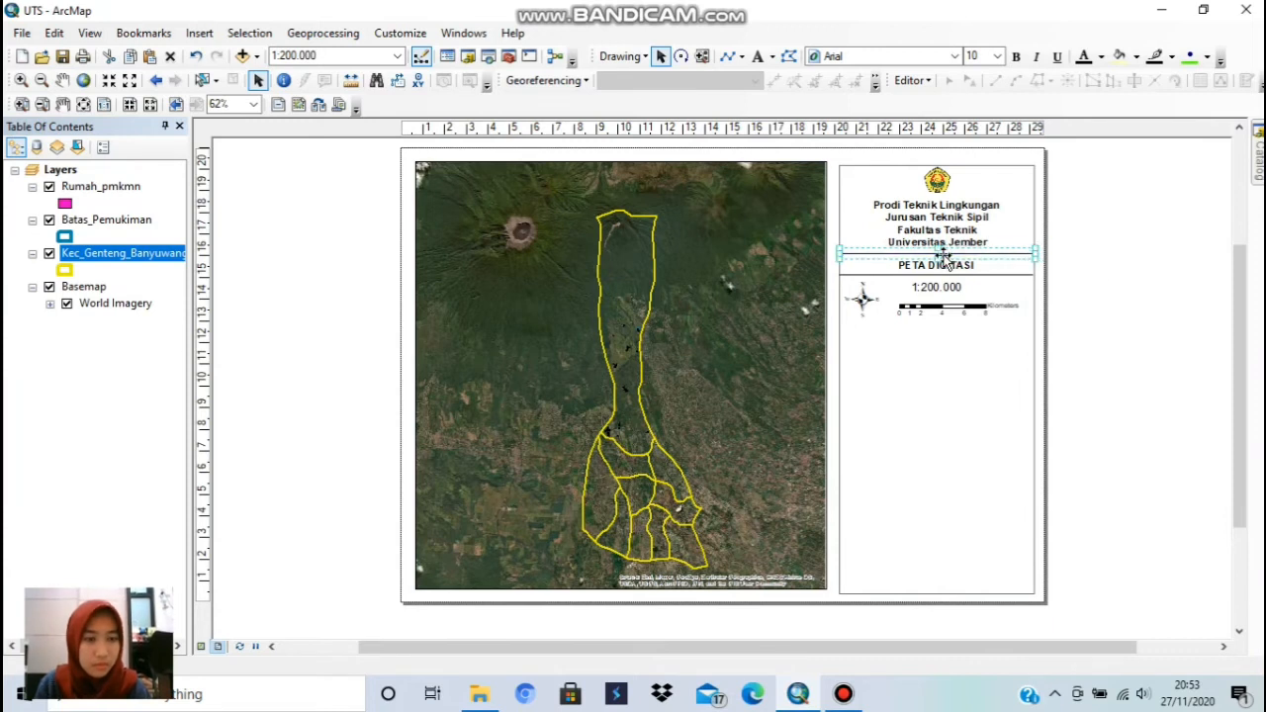
{"action": "left_click", "coordinate": [1110, 269]}
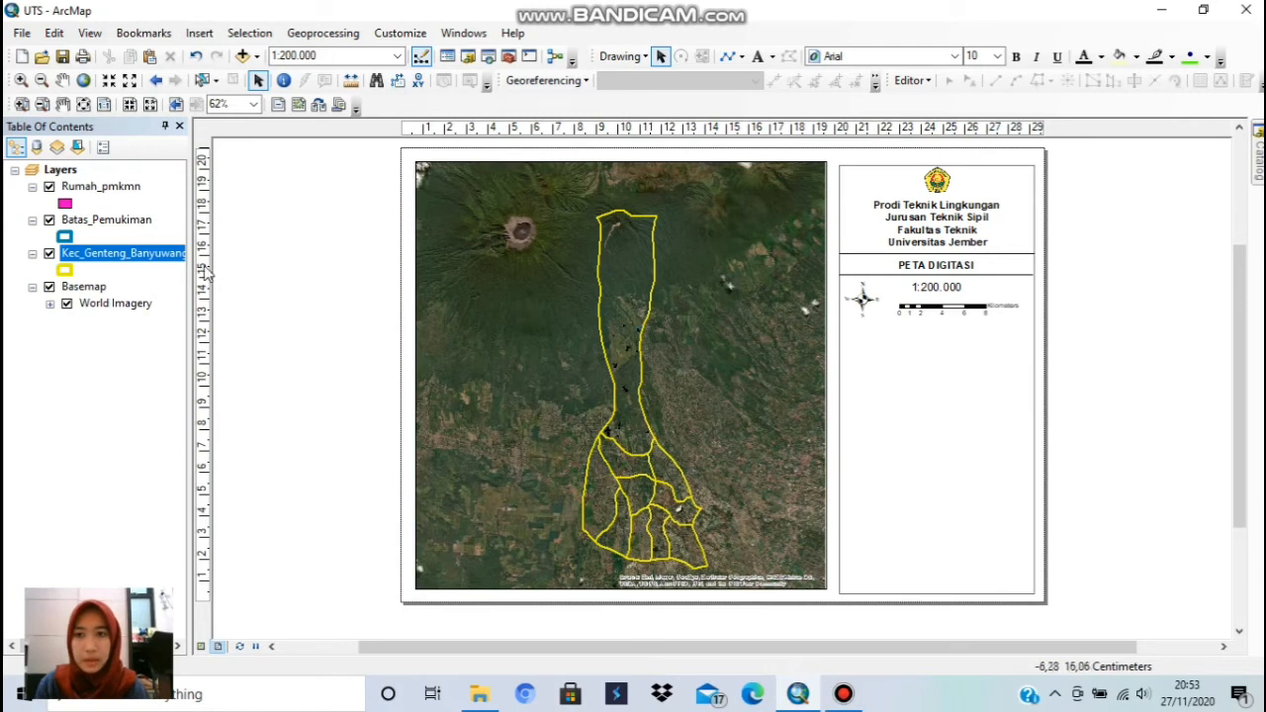
- Draw a horizontal divider across the side panel below the scale bar along a temporary horizontal guide, and clear the guide
{"action": "left_click_drag", "start_coordinate": [205, 272], "coordinate": [206, 323]}
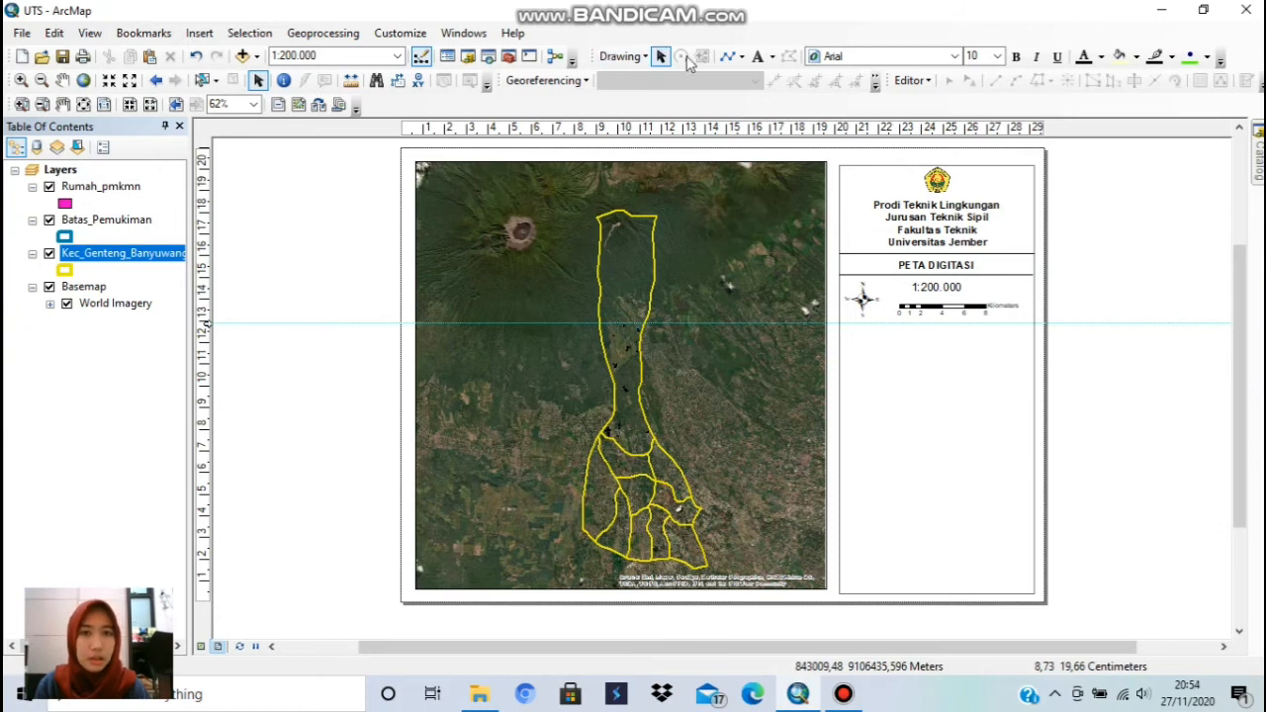
{"action": "left_click", "coordinate": [730, 56]}
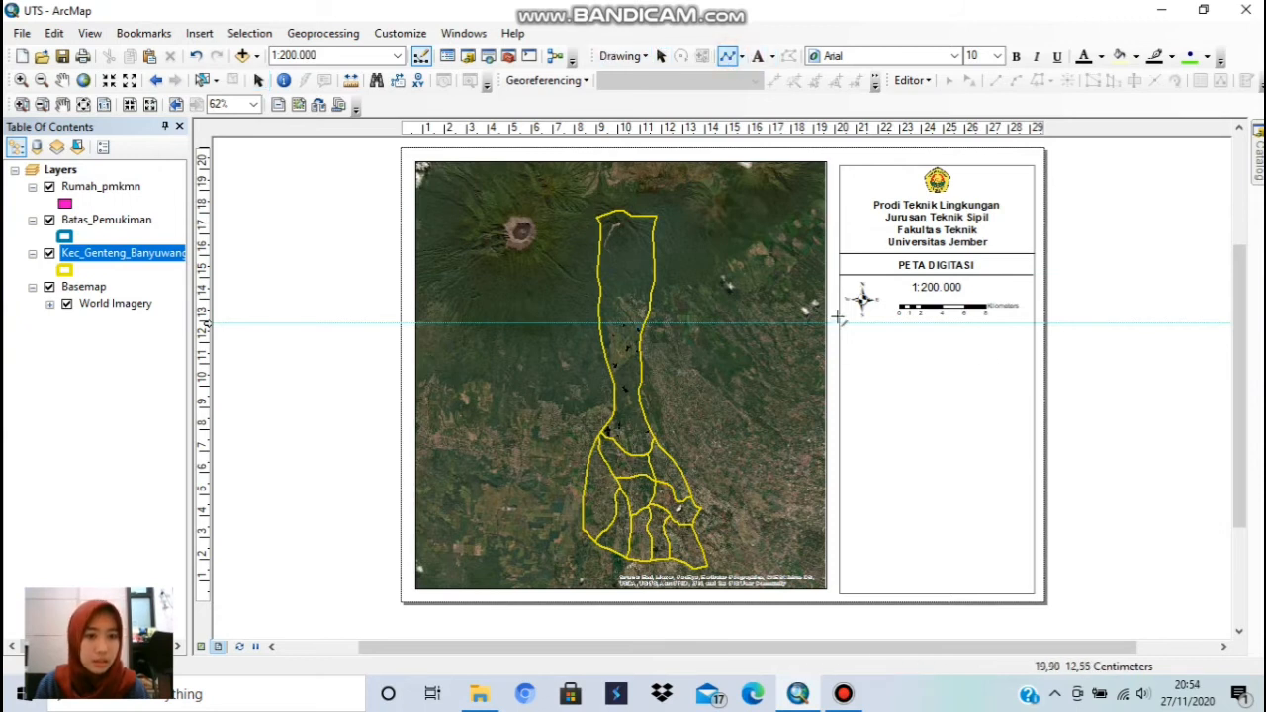
{"action": "double_click", "coordinate": [1034, 323]}
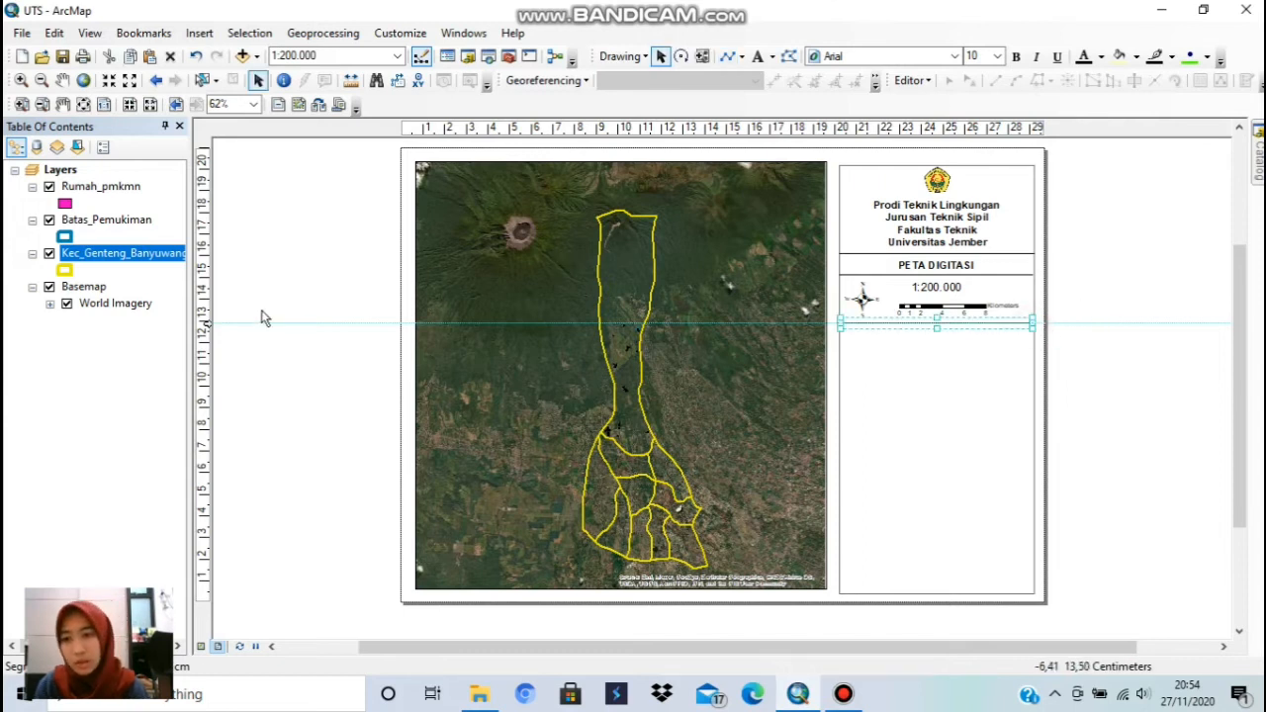
{"action": "right_click", "coordinate": [205, 326]}
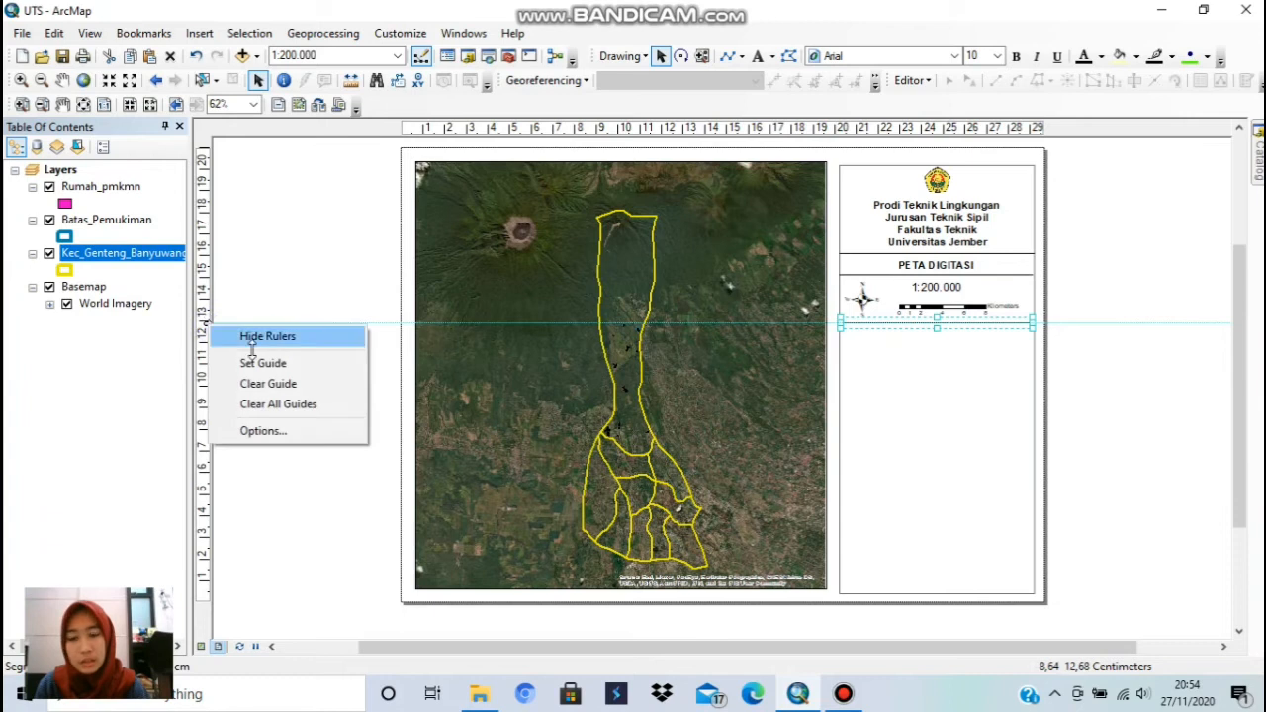
{"action": "left_click", "coordinate": [268, 384]}
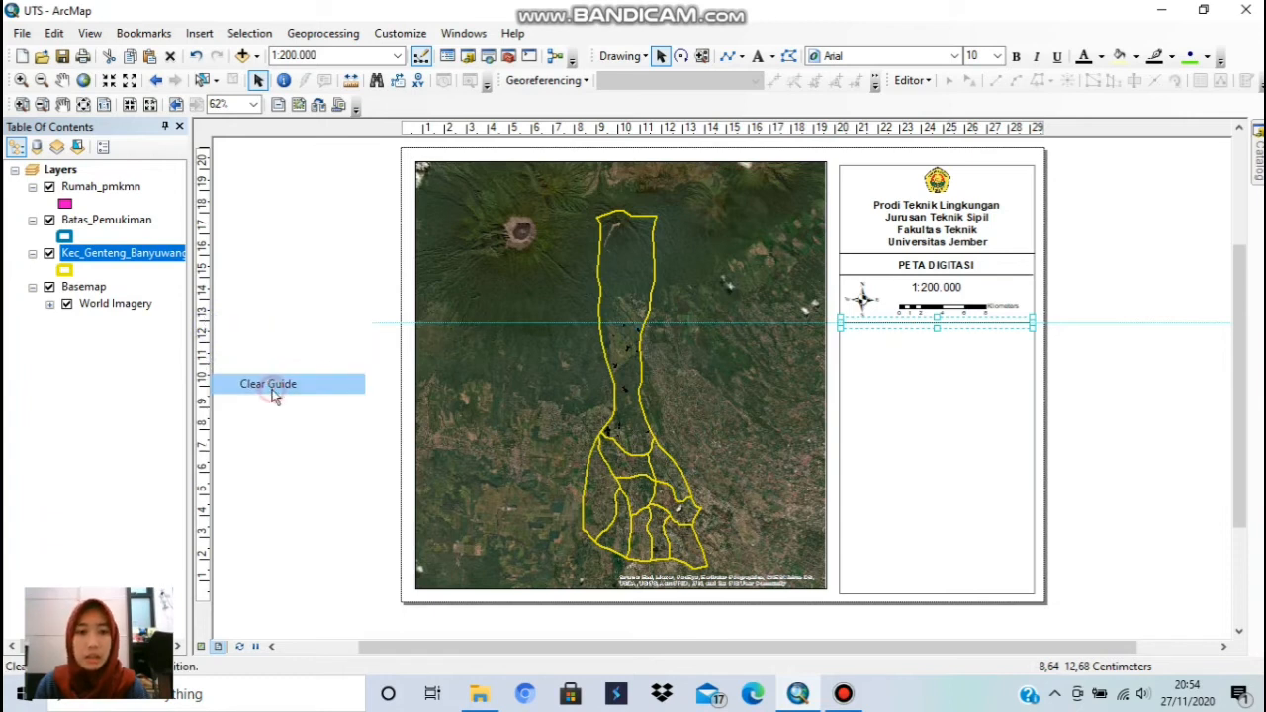
{"action": "left_click", "coordinate": [1069, 402]}
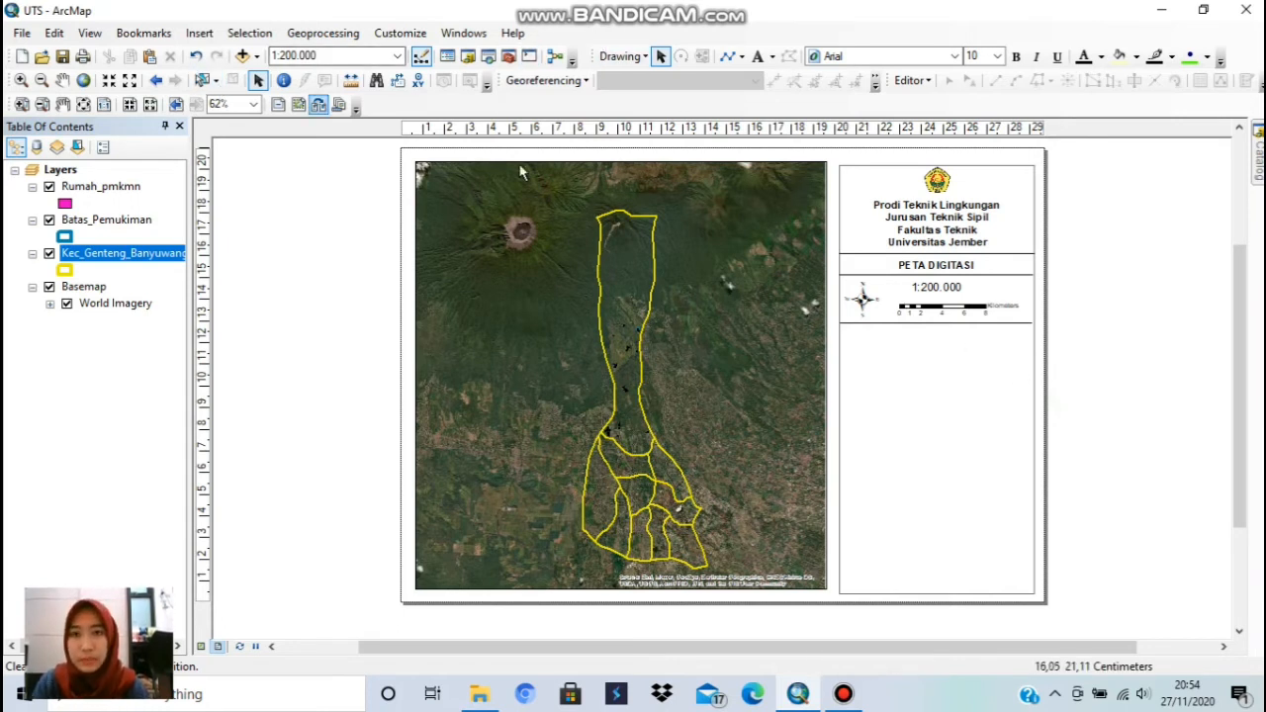
- Add the centre-aligned text INSET PETA to the side panel below the new divider
{"action": "left_click", "coordinate": [758, 56]}
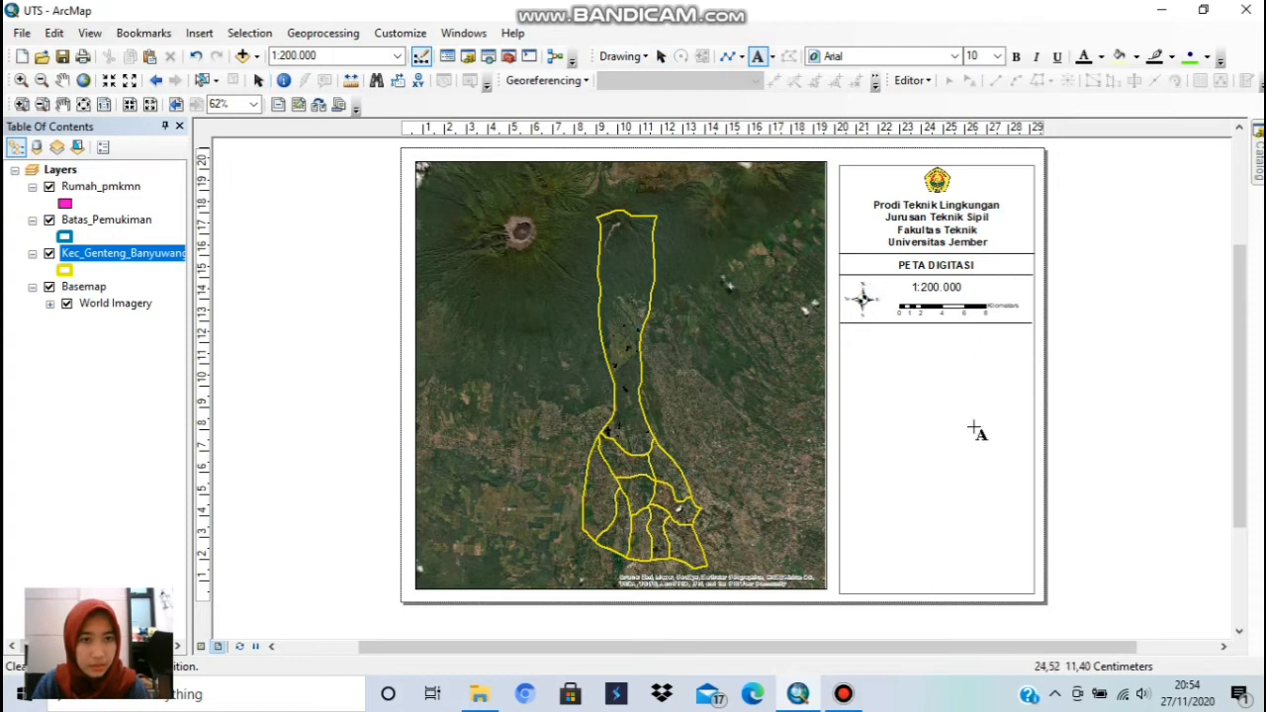
{"action": "left_click", "coordinate": [942, 388]}
{"action": "left_click", "coordinate": [1116, 356]}
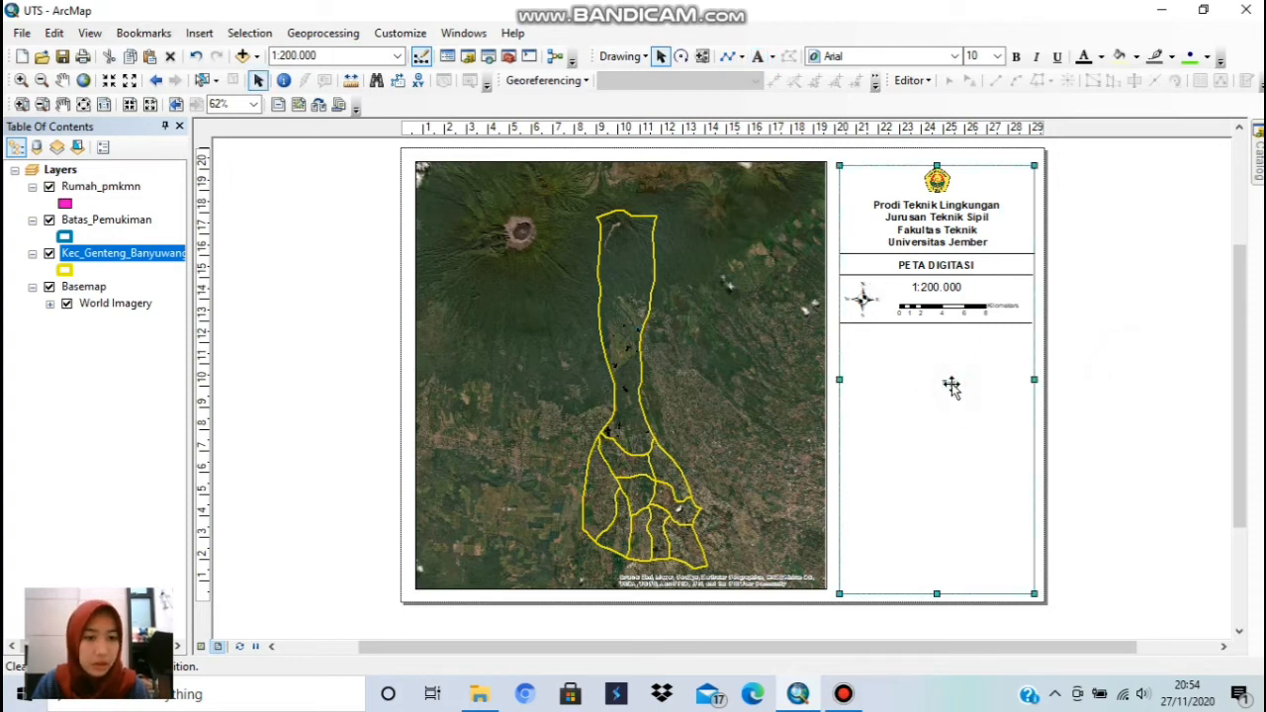
{"action": "right_click", "coordinate": [951, 386]}
{"action": "left_click", "coordinate": [1115, 503]}
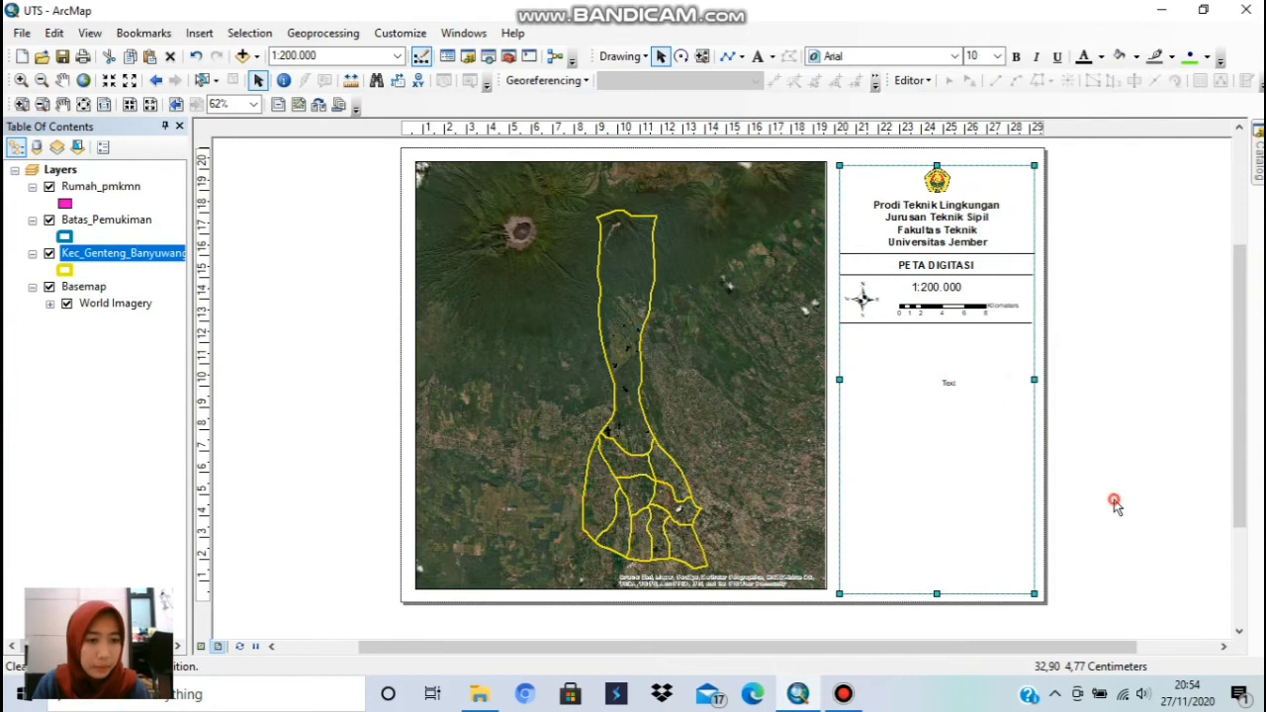
{"action": "right_click", "coordinate": [953, 386]}
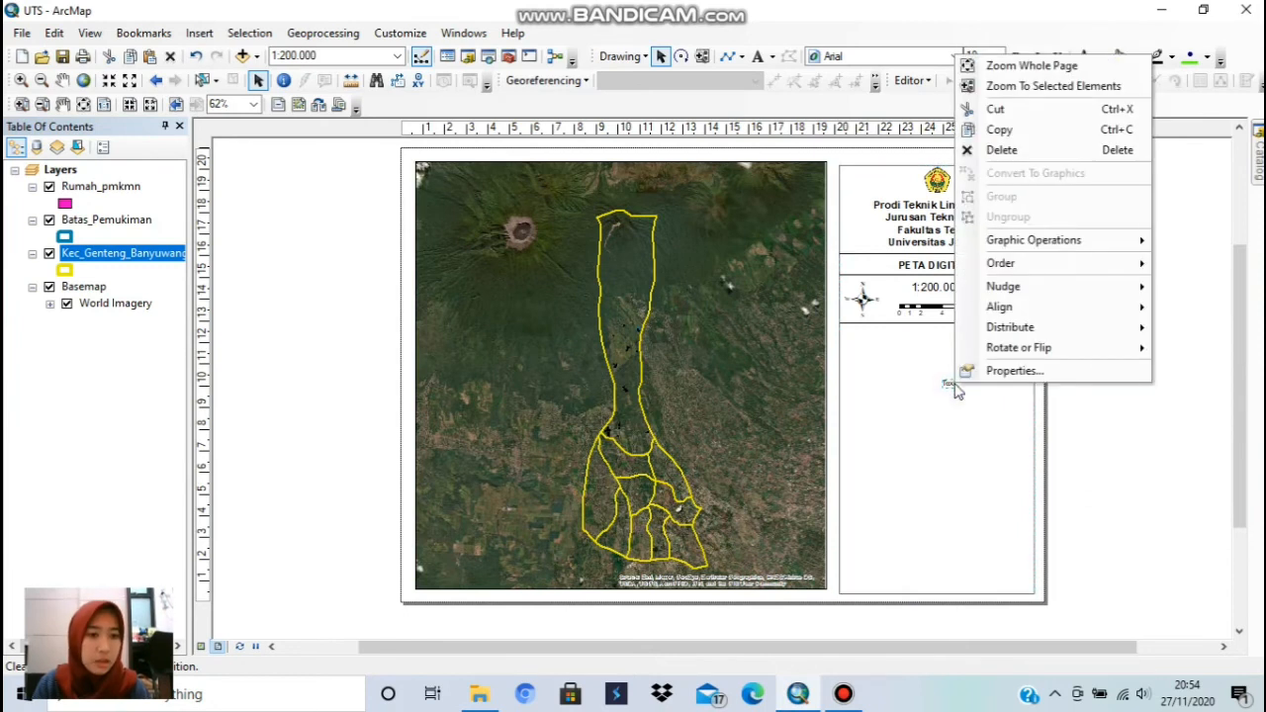
{"action": "left_click", "coordinate": [1031, 368]}
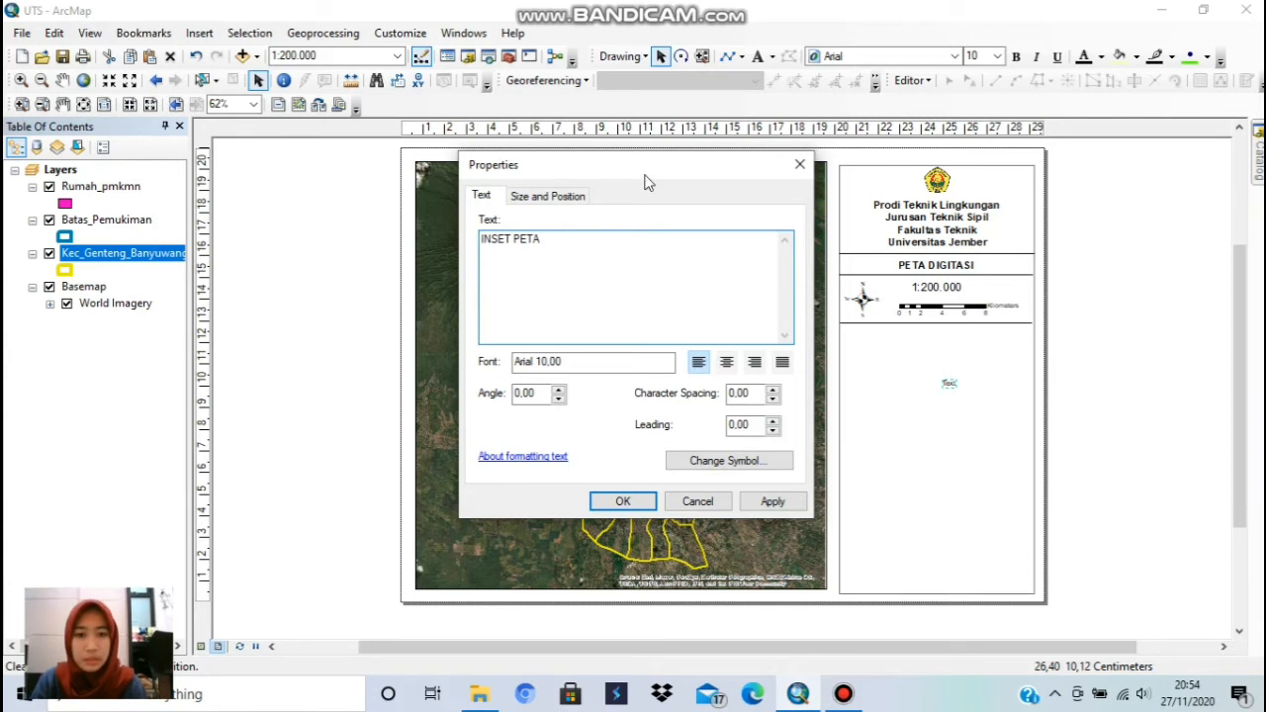
{"action": "left_click", "coordinate": [727, 364]}
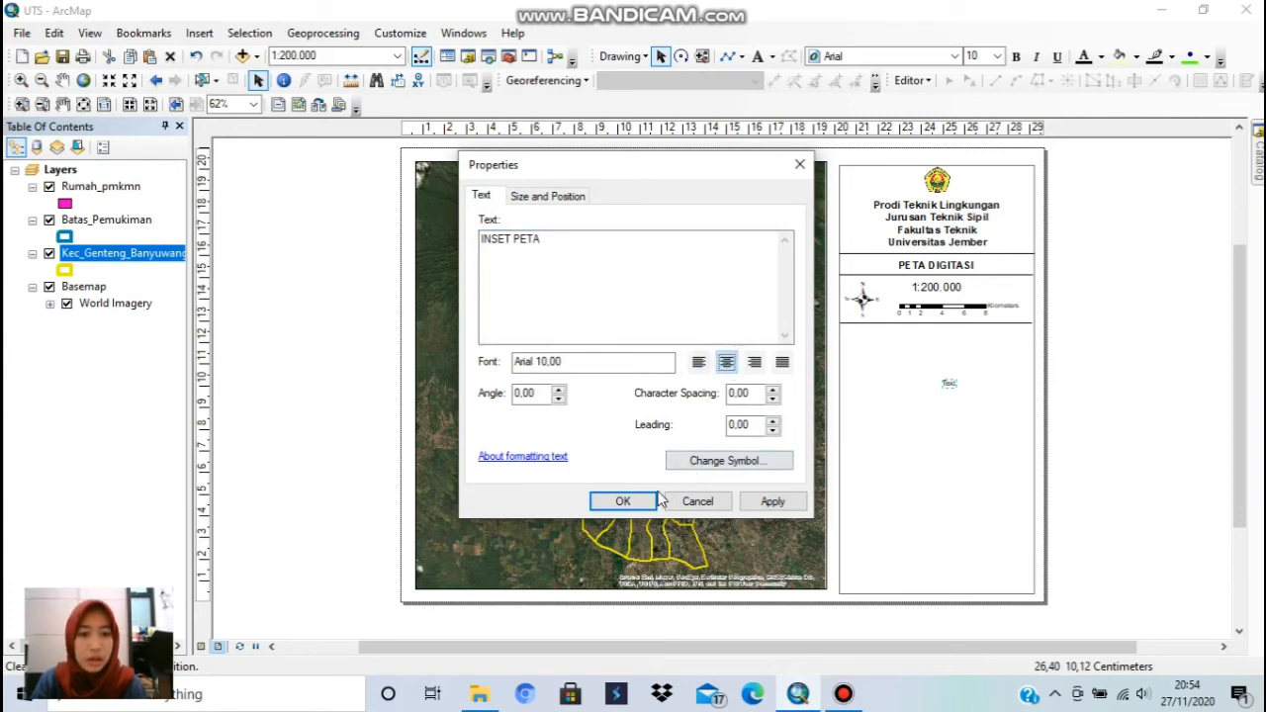
{"action": "left_click", "coordinate": [627, 502]}
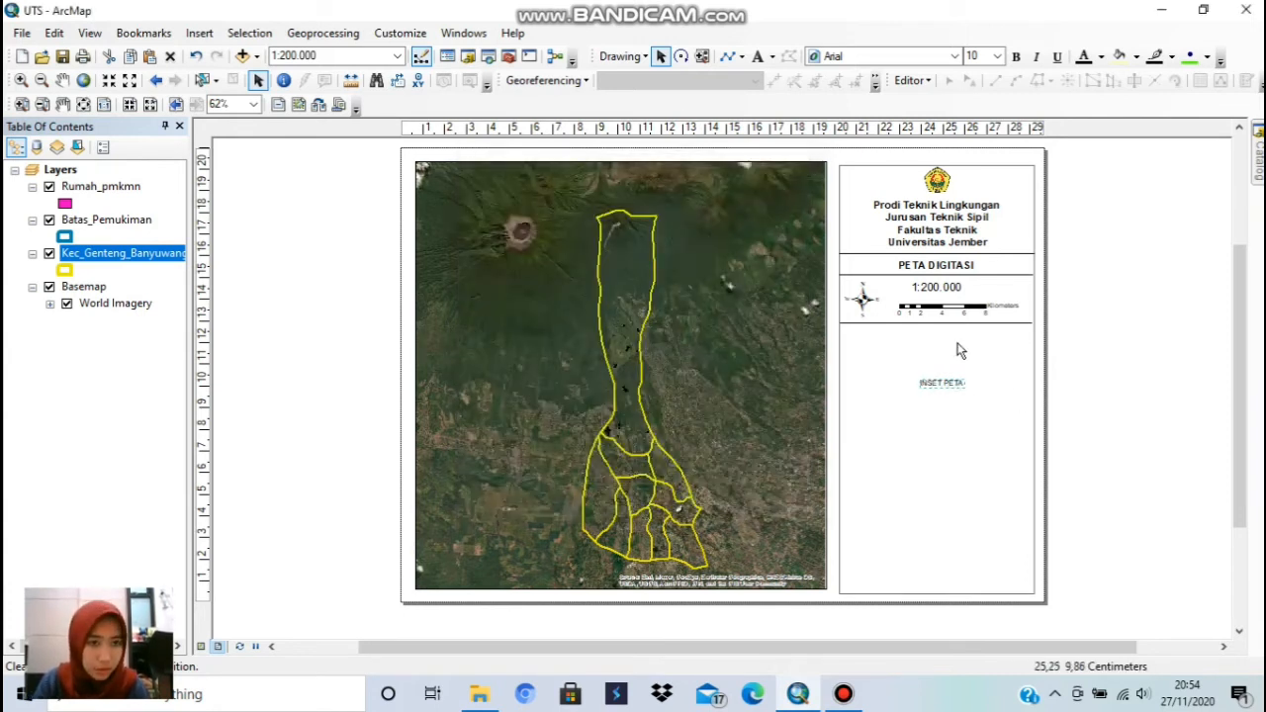
- Make the INSET PETA text bold at size 14 and move it up, centred just beneath the lowest divider
{"action": "left_click", "coordinate": [1014, 60]}
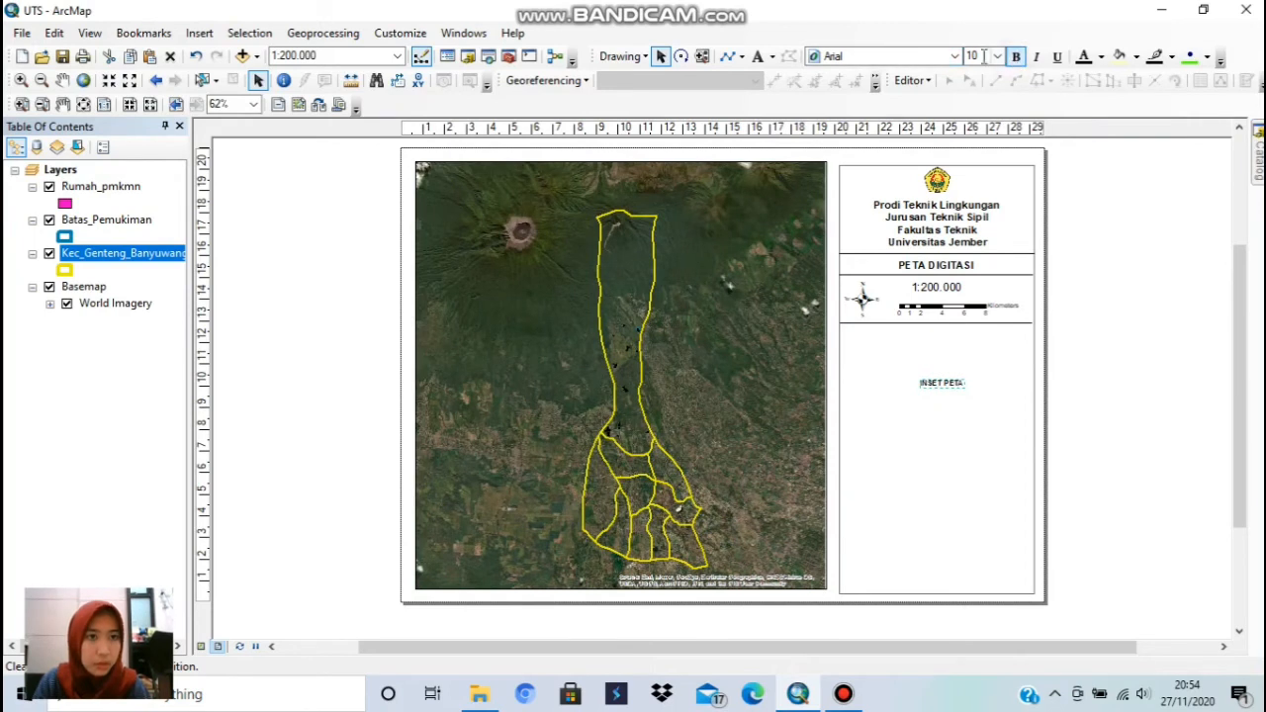
{"action": "left_click", "coordinate": [982, 56]}
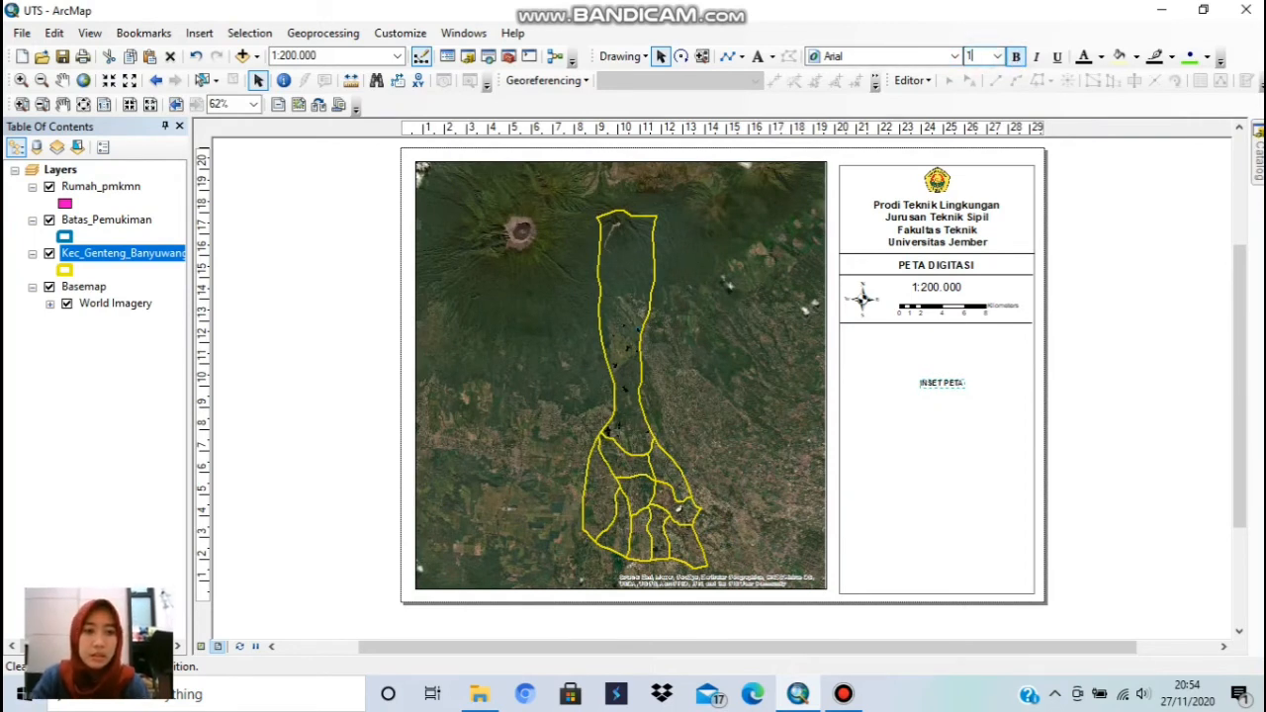
{"action": "type", "text": "14"}
{"action": "key", "text": "Return"}
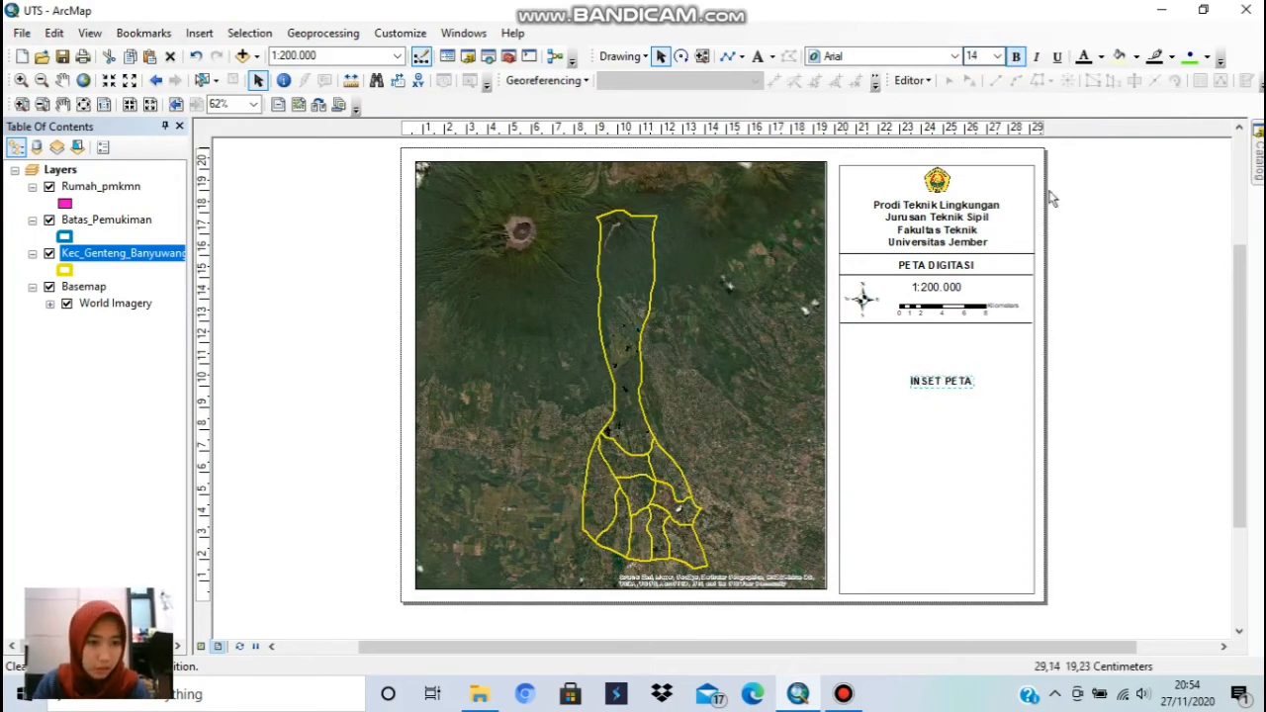
{"action": "left_click_drag", "start_coordinate": [942, 383], "coordinate": [939, 336]}
{"action": "left_click", "coordinate": [975, 350]}
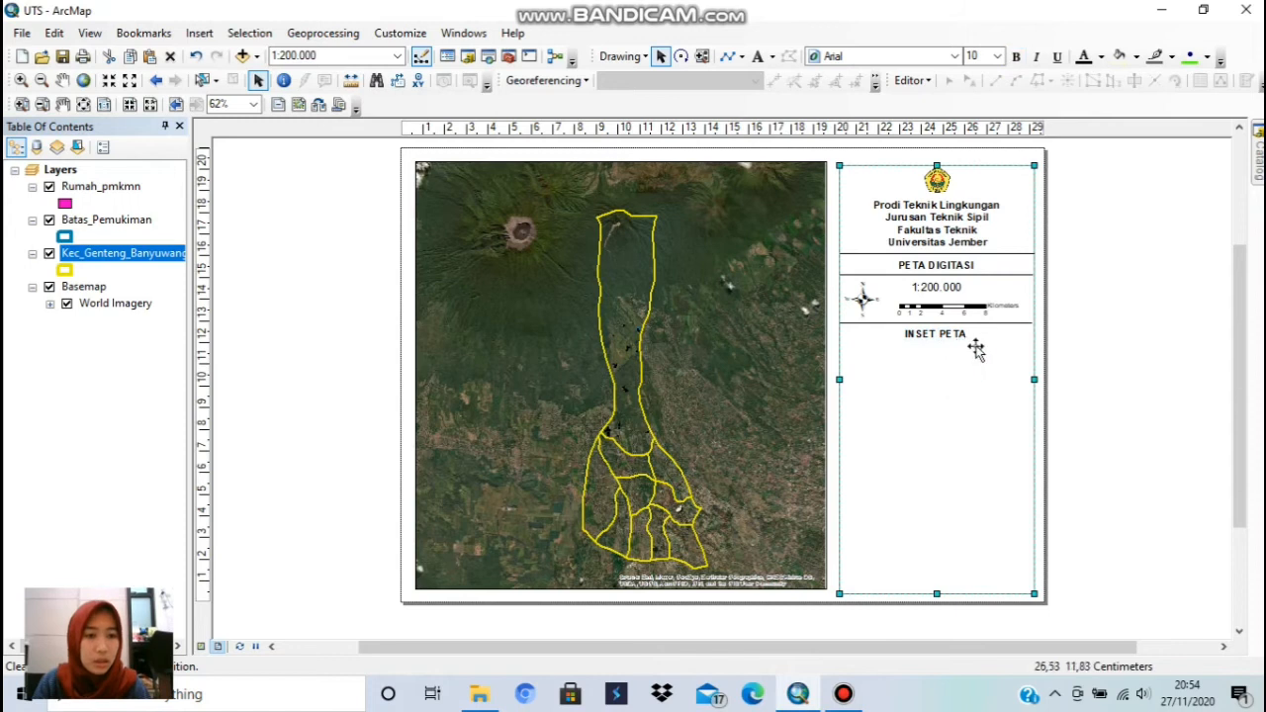
{"action": "left_click", "coordinate": [1144, 384]}
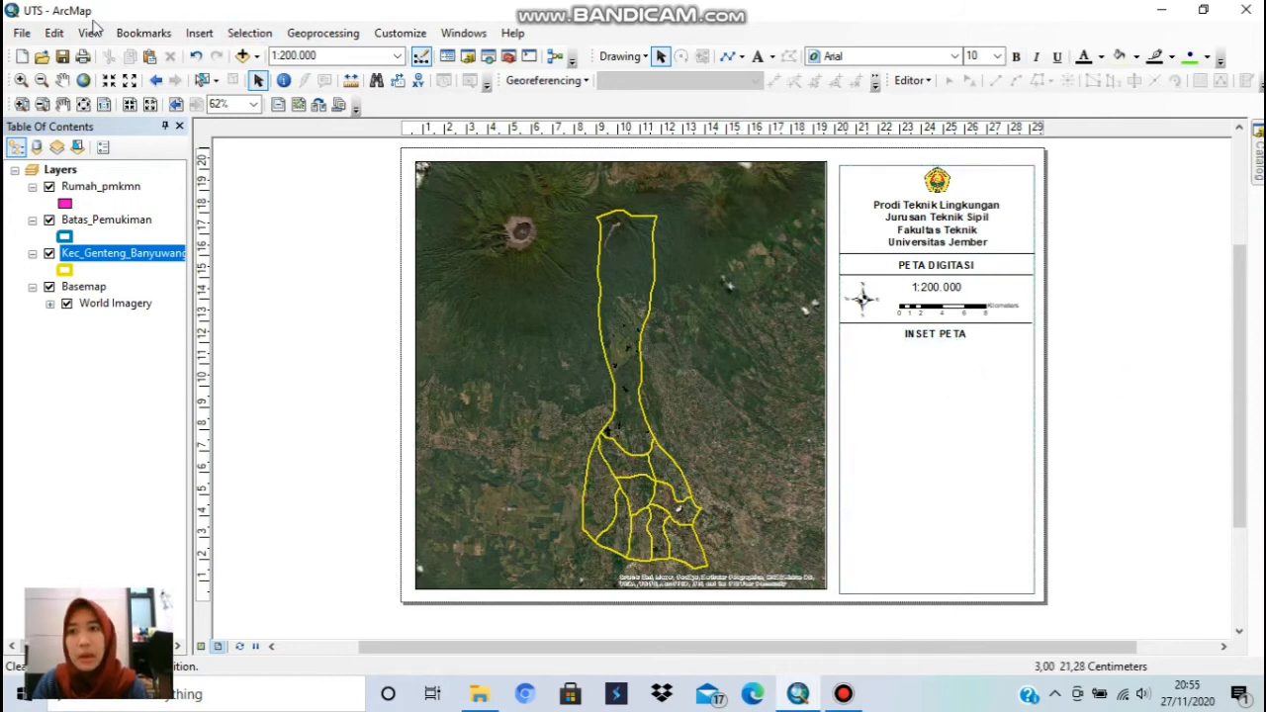
- Insert a new data frame, move it under the INSET PETA heading, and shrink it to about 8 by 4 cm
{"action": "left_click", "coordinate": [197, 33]}
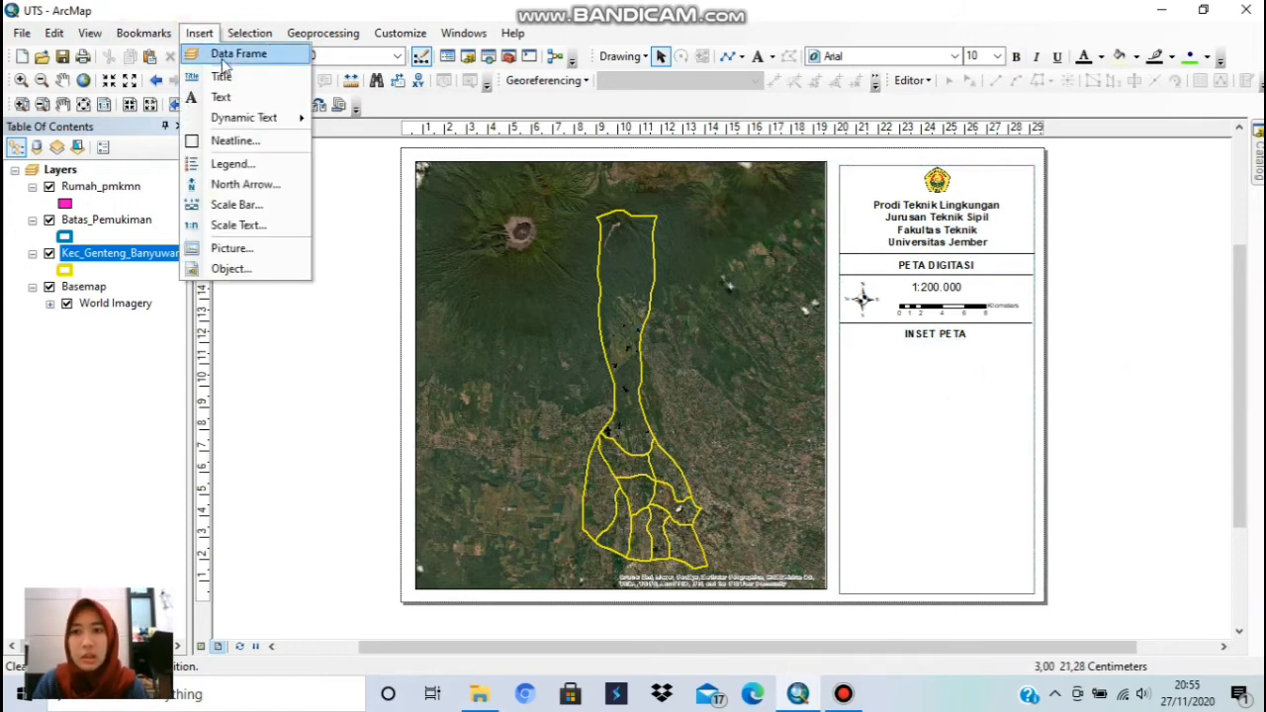
{"action": "left_click", "coordinate": [227, 55]}
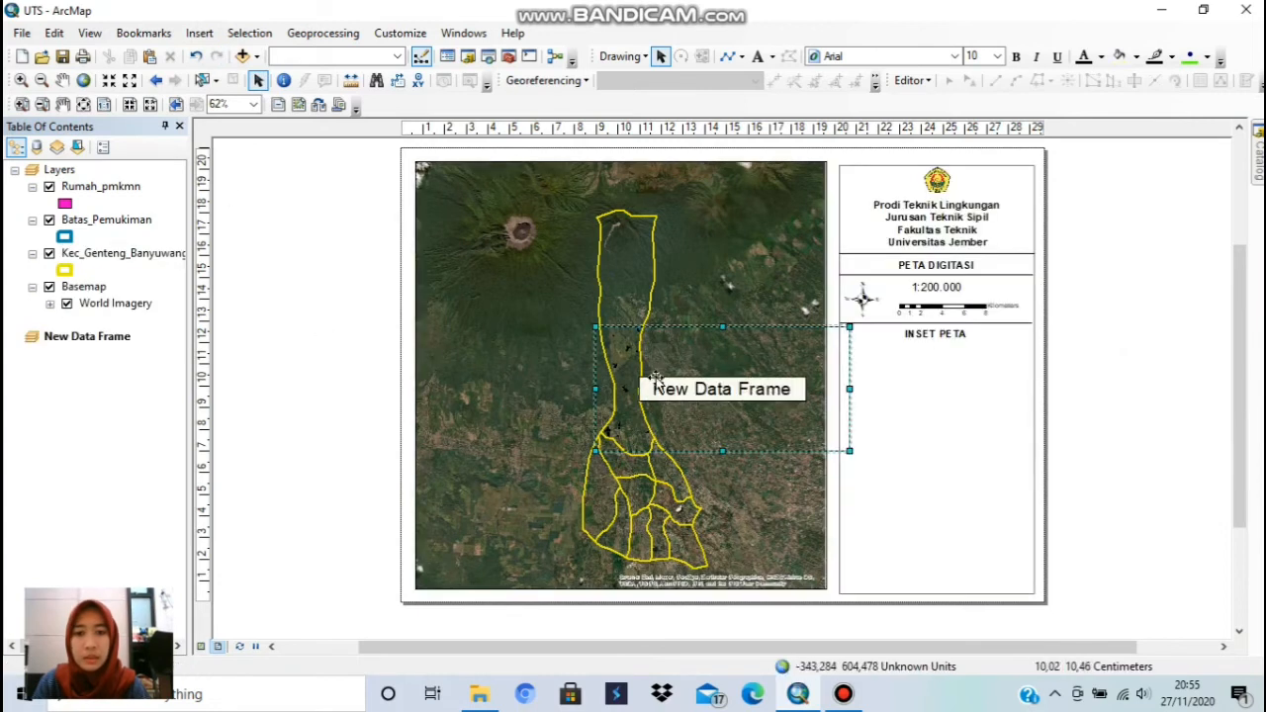
{"action": "left_click_drag", "start_coordinate": [656, 362], "coordinate": [874, 382]}
{"action": "left_click_drag", "start_coordinate": [1067, 470], "coordinate": [1013, 429]}
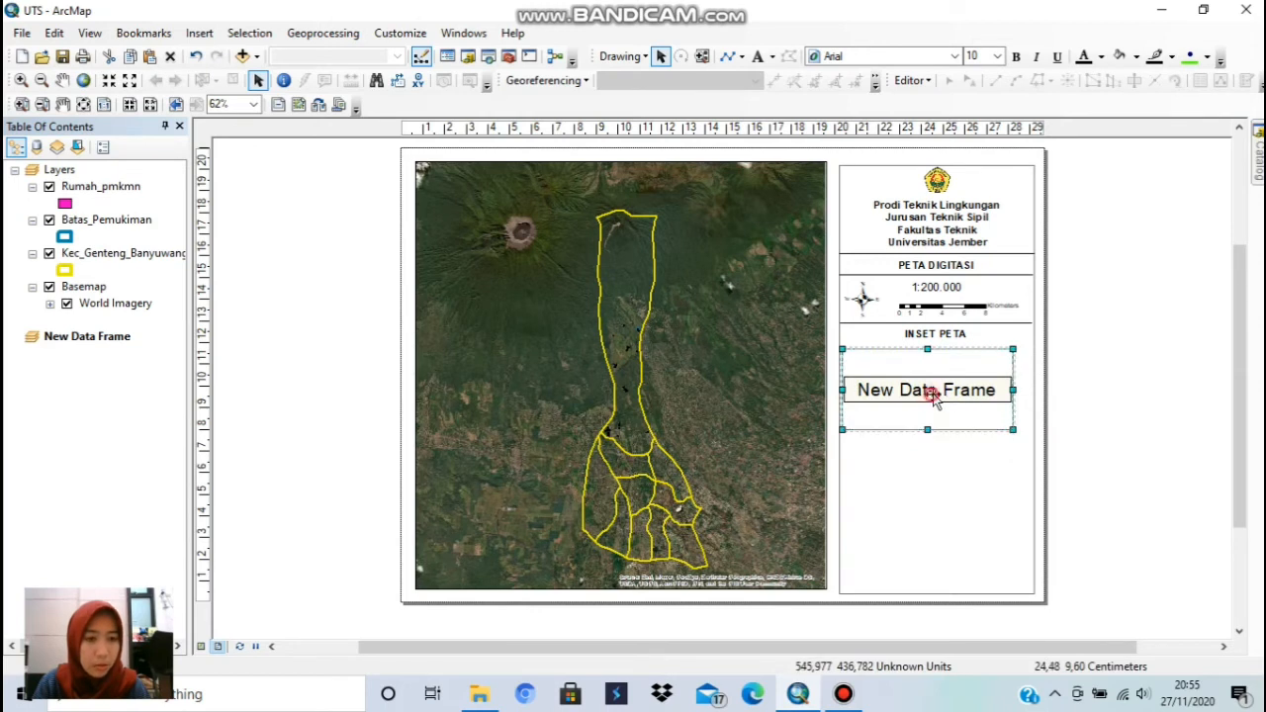
{"action": "left_click_drag", "start_coordinate": [932, 395], "coordinate": [945, 395]}
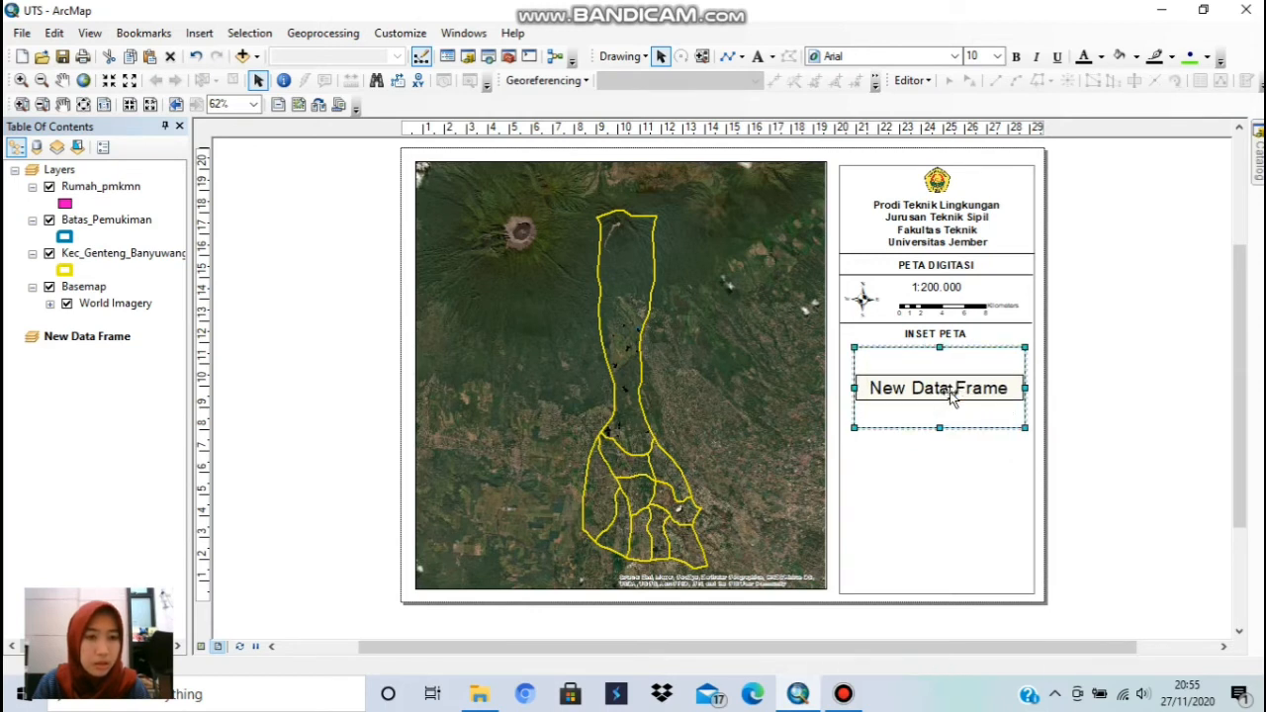
{"action": "left_click", "coordinate": [1094, 512]}
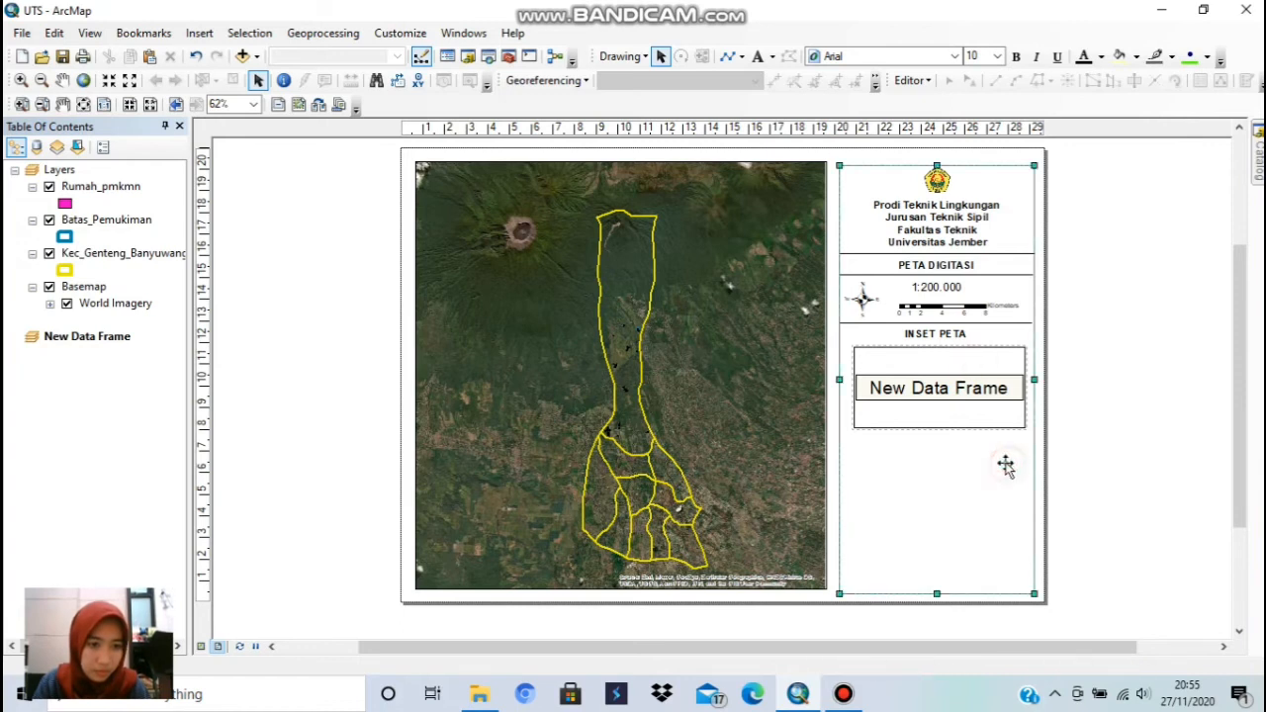
- Nudge the new data frame slightly left to centre it in the side panel, and deselect it
{"action": "left_click", "coordinate": [978, 424]}
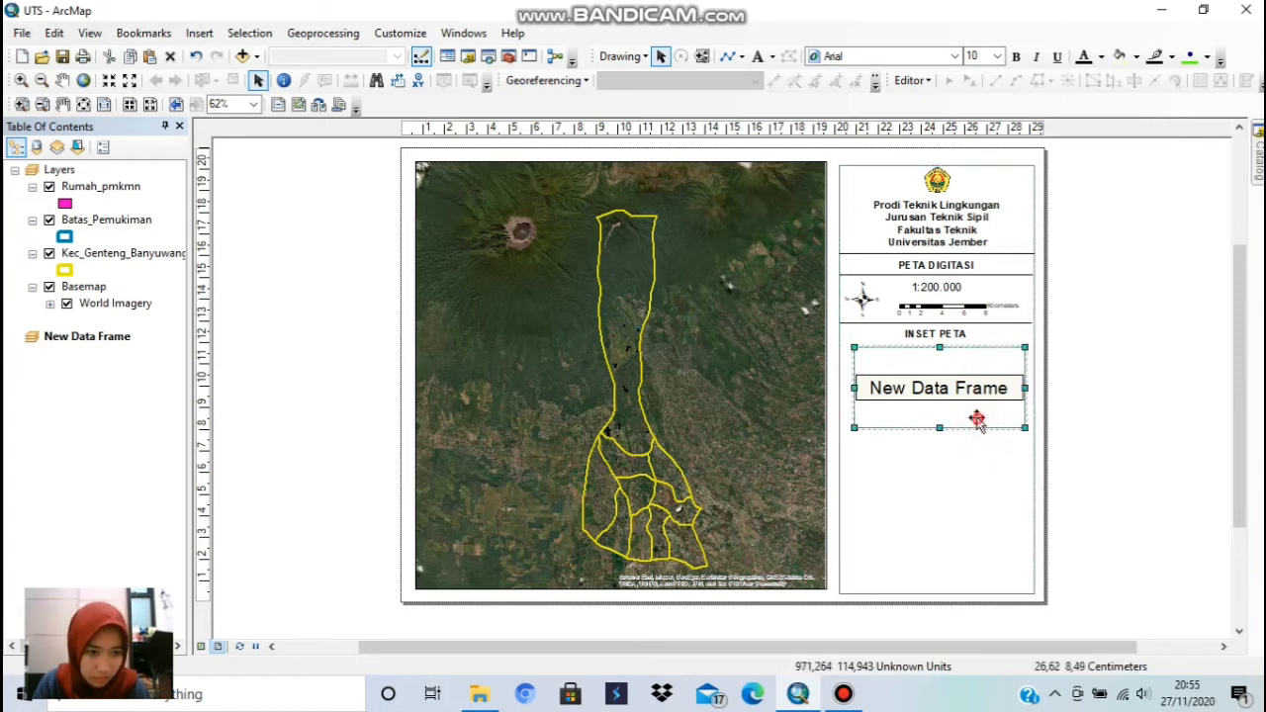
{"action": "left_click_drag", "start_coordinate": [976, 421], "coordinate": [972, 420]}
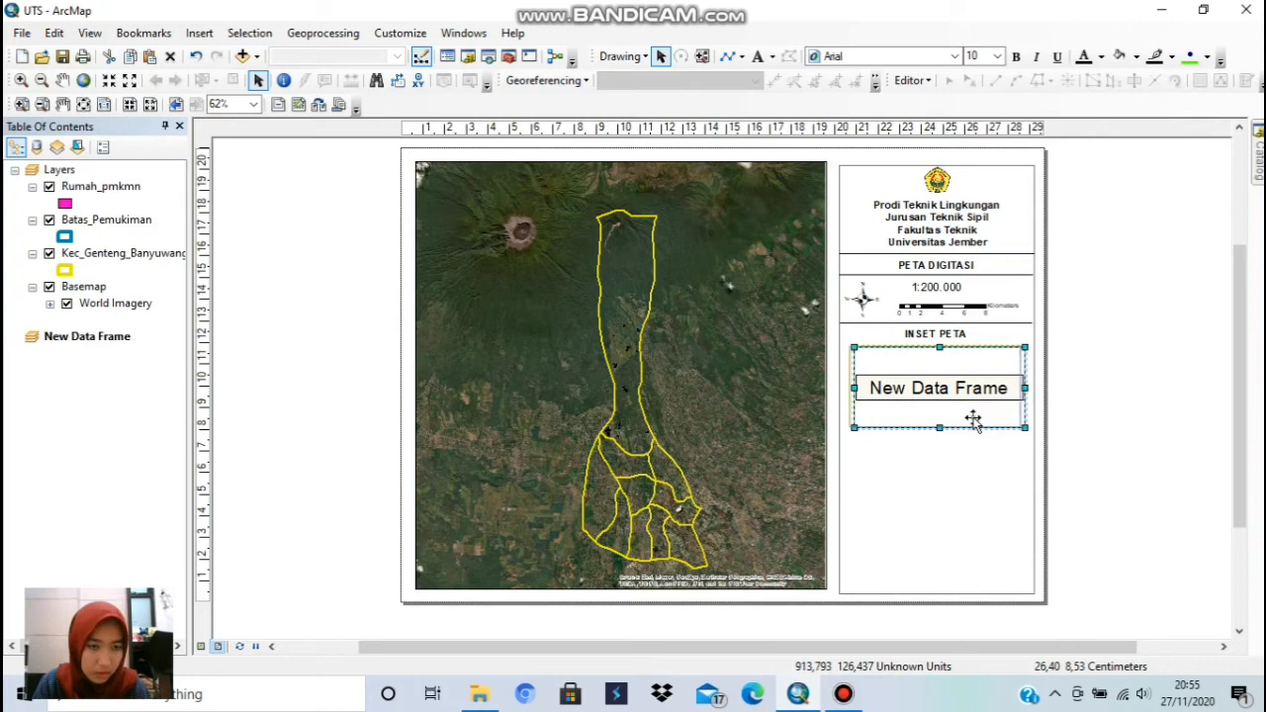
{"action": "left_click", "coordinate": [1051, 430]}
{"action": "left_click", "coordinate": [1080, 428]}
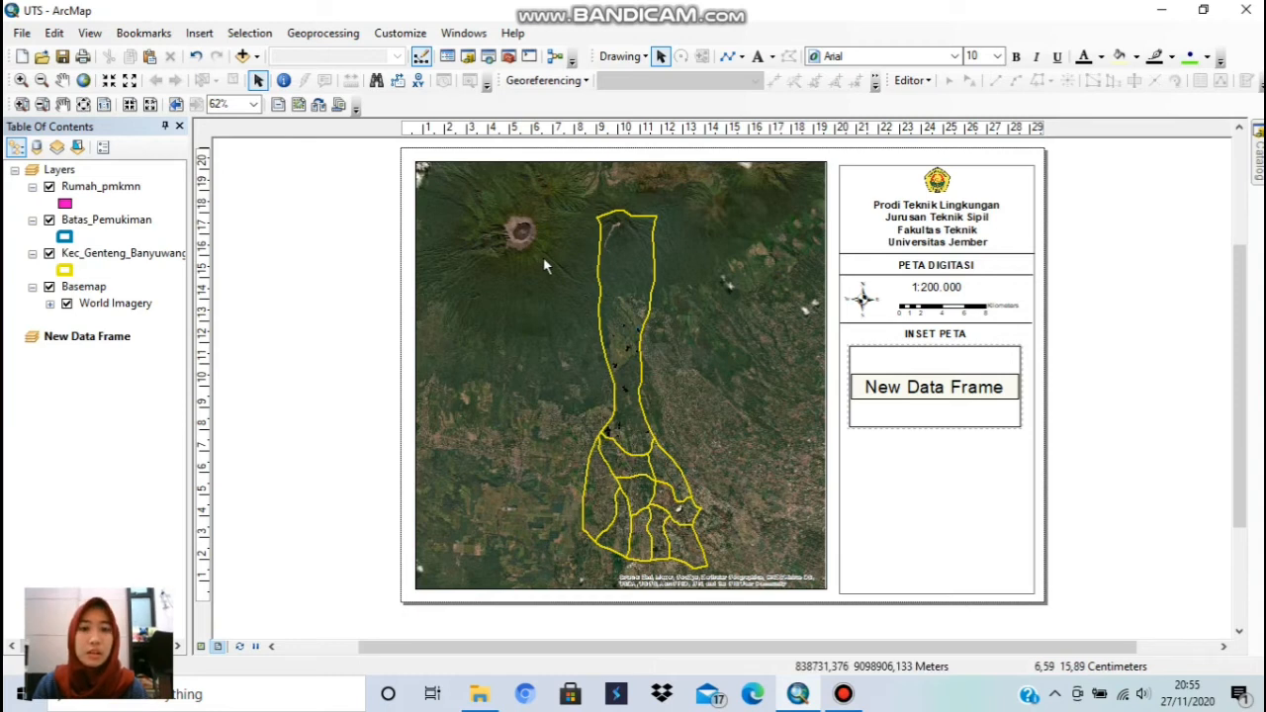
- Add Batas Administrasi Kabupaten.shp from the Data Pelatihan GIS (KIS) folder to the New Data Frame
{"action": "mouse_move", "coordinate": [1259, 149]}
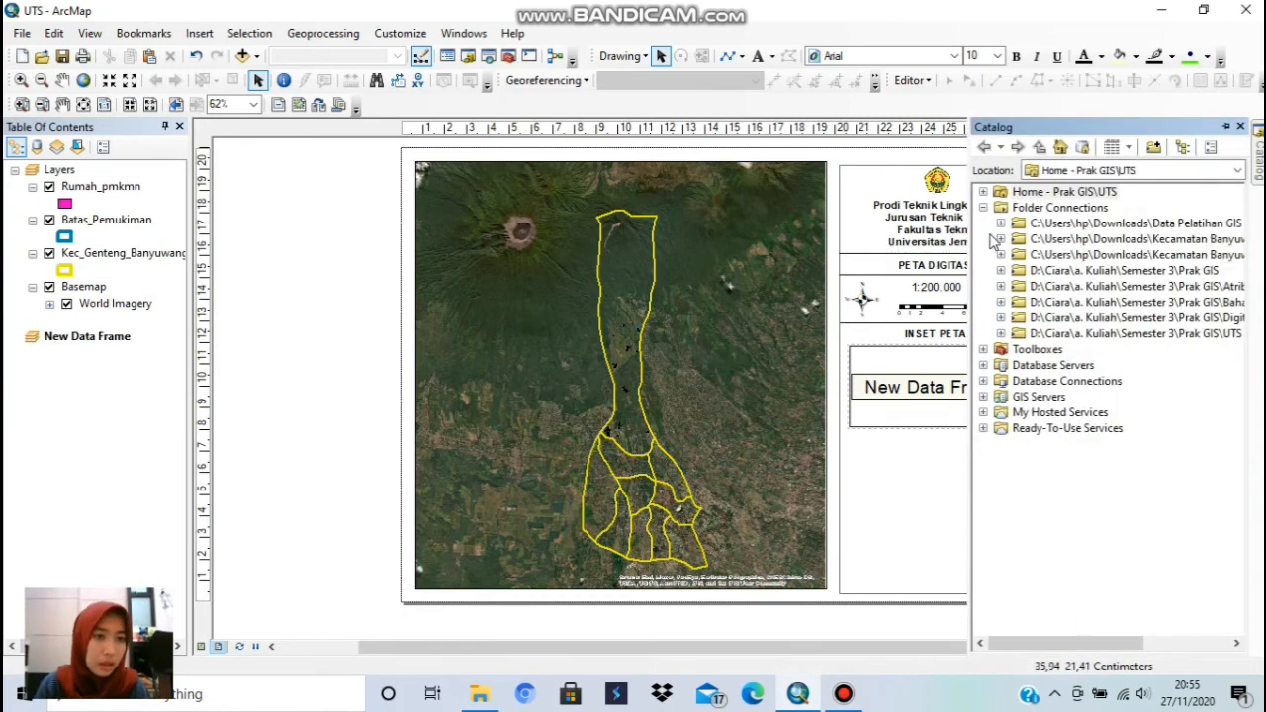
{"action": "left_click", "coordinate": [1002, 223]}
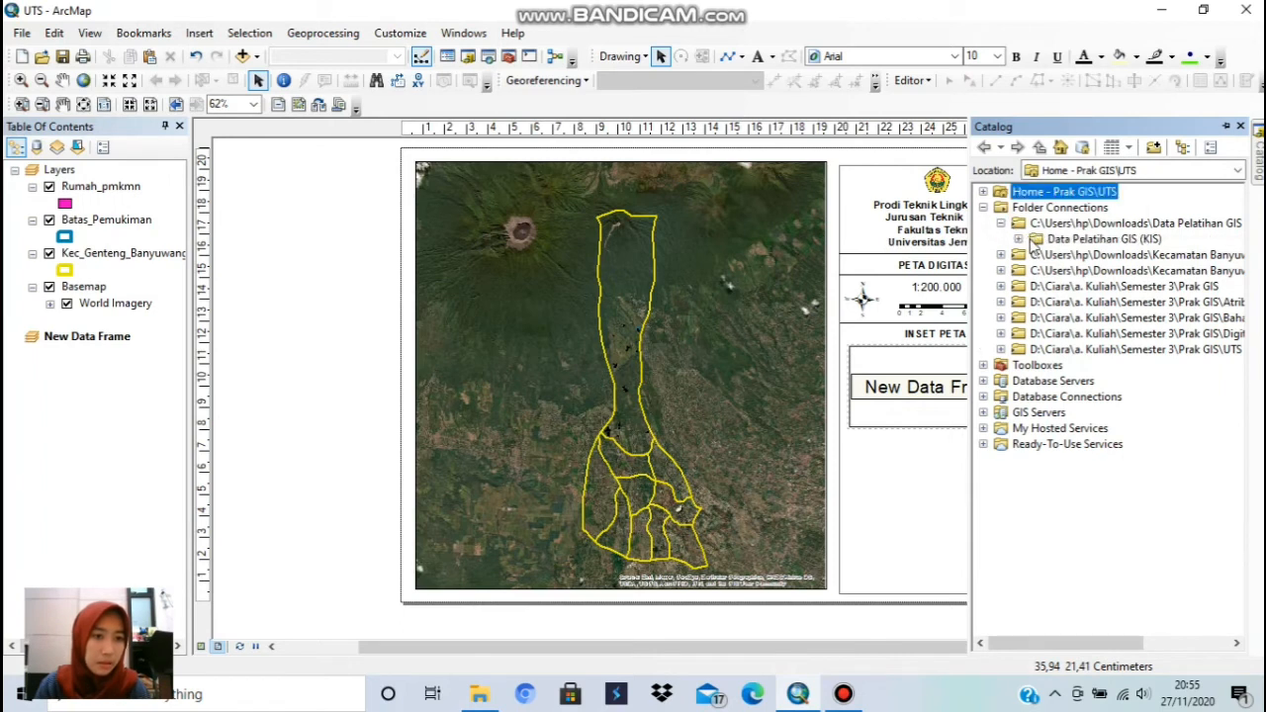
{"action": "left_click", "coordinate": [1018, 239]}
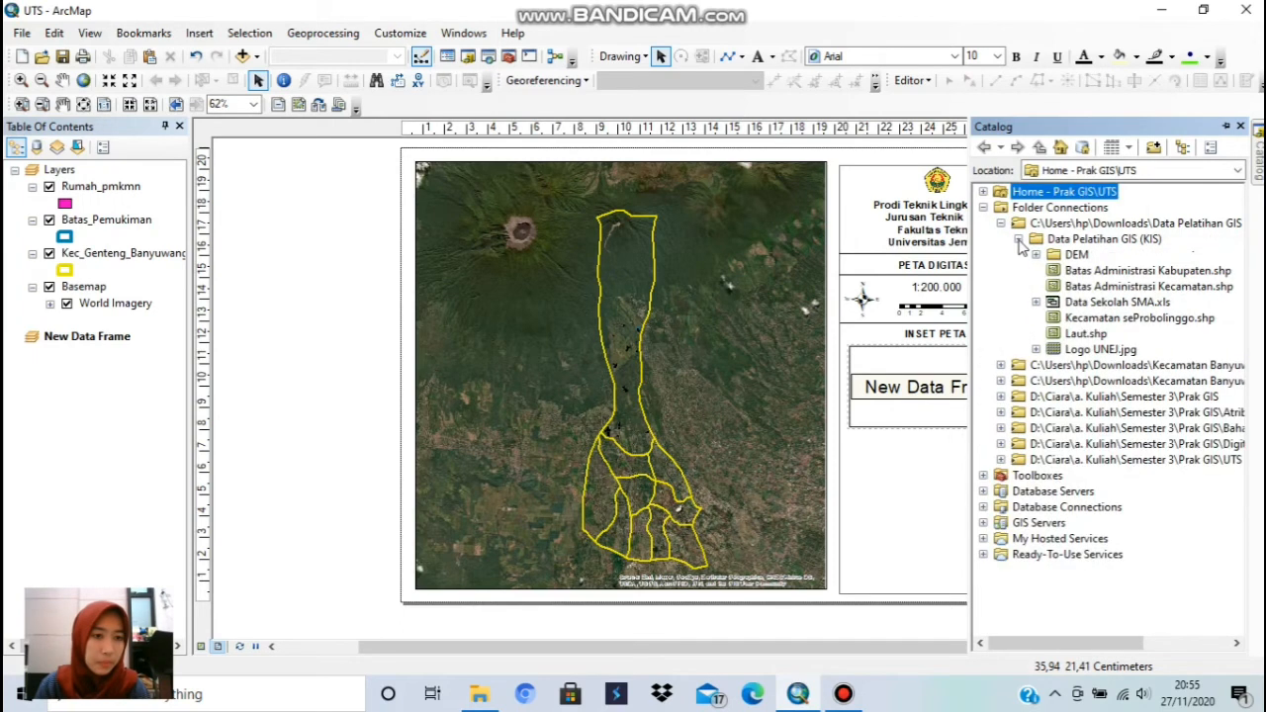
{"action": "left_click", "coordinate": [1122, 271]}
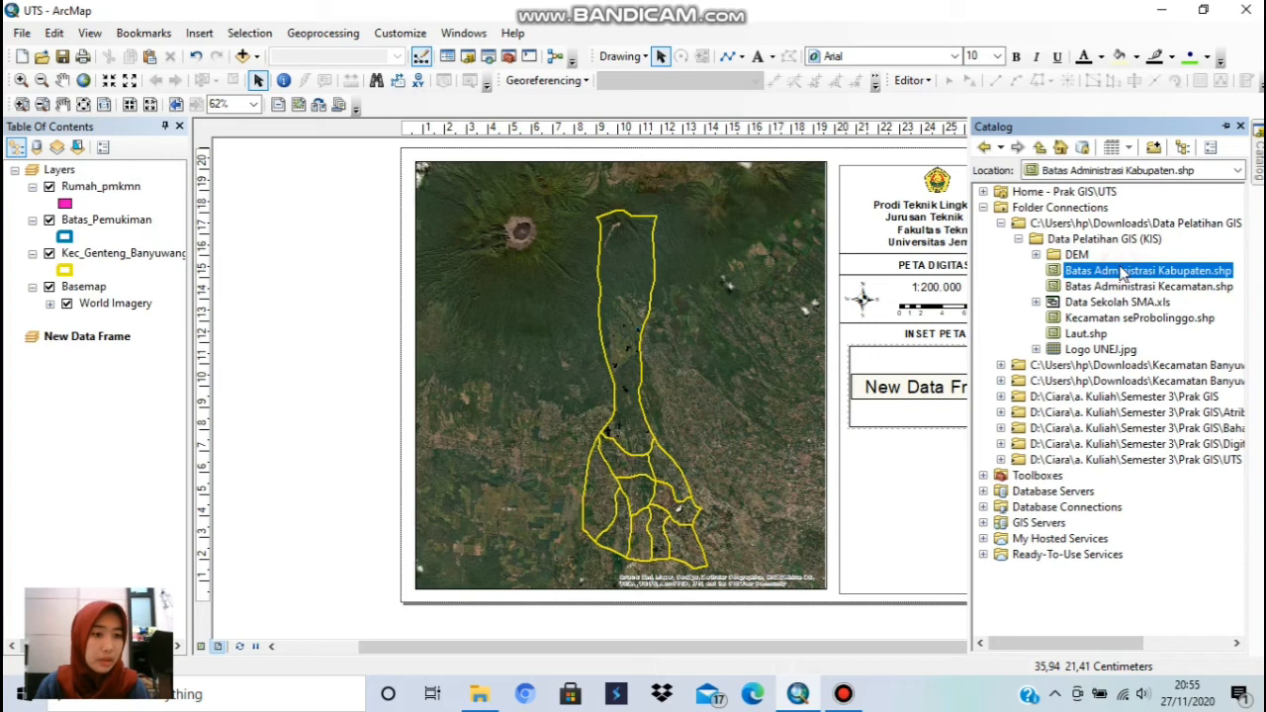
{"action": "mouse_move", "coordinate": [1123, 274]}
{"action": "left_mouse_down"}
{"action": "mouse_move", "coordinate": [536, 285]}
{"action": "mouse_move", "coordinate": [95, 402]}
{"action": "left_mouse_up"}
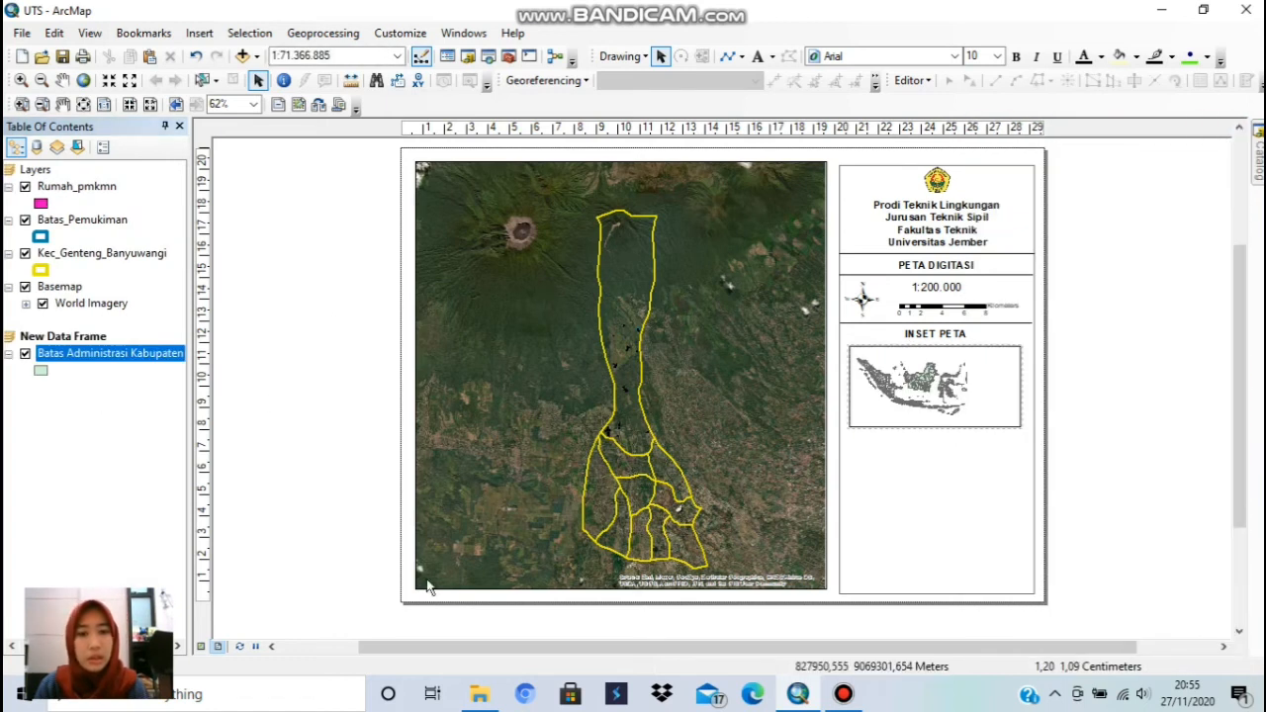
- Narrow the inset data frame slightly, keeping it centred under INSET PETA with the Indonesia map inside, and deselect it
{"action": "left_click", "coordinate": [927, 368]}
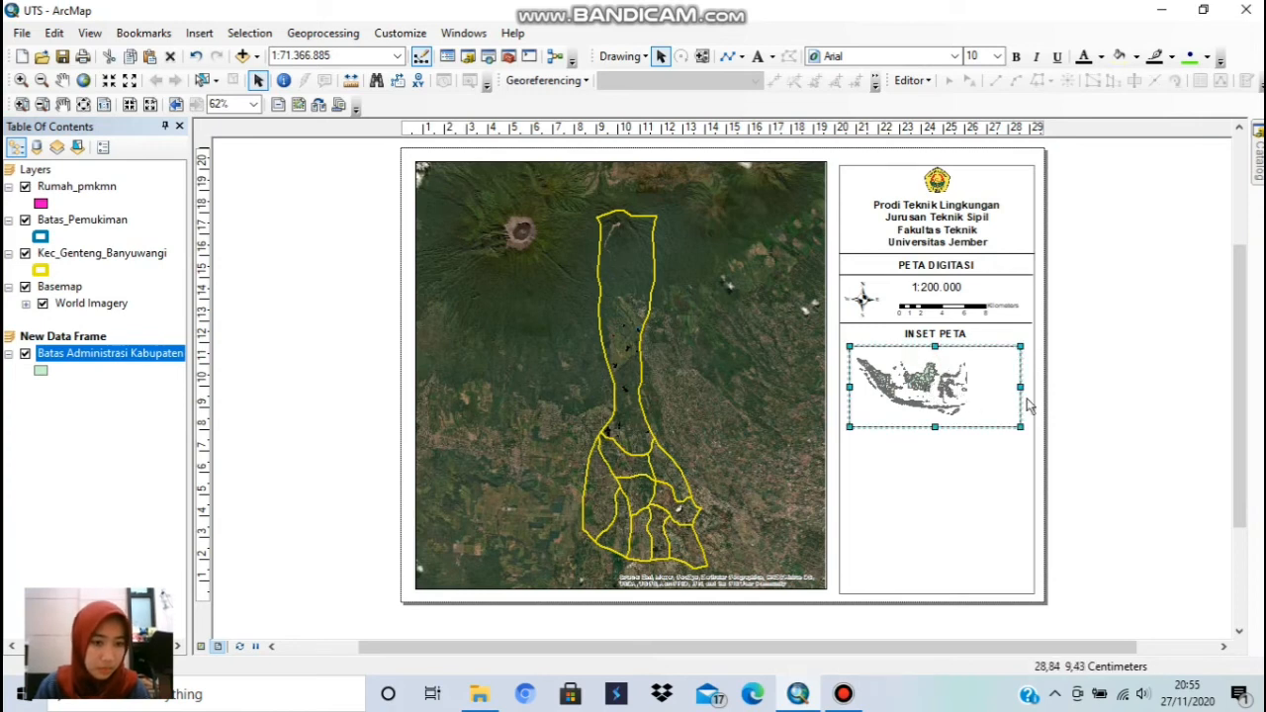
{"action": "left_click_drag", "start_coordinate": [1021, 427], "coordinate": [960, 402]}
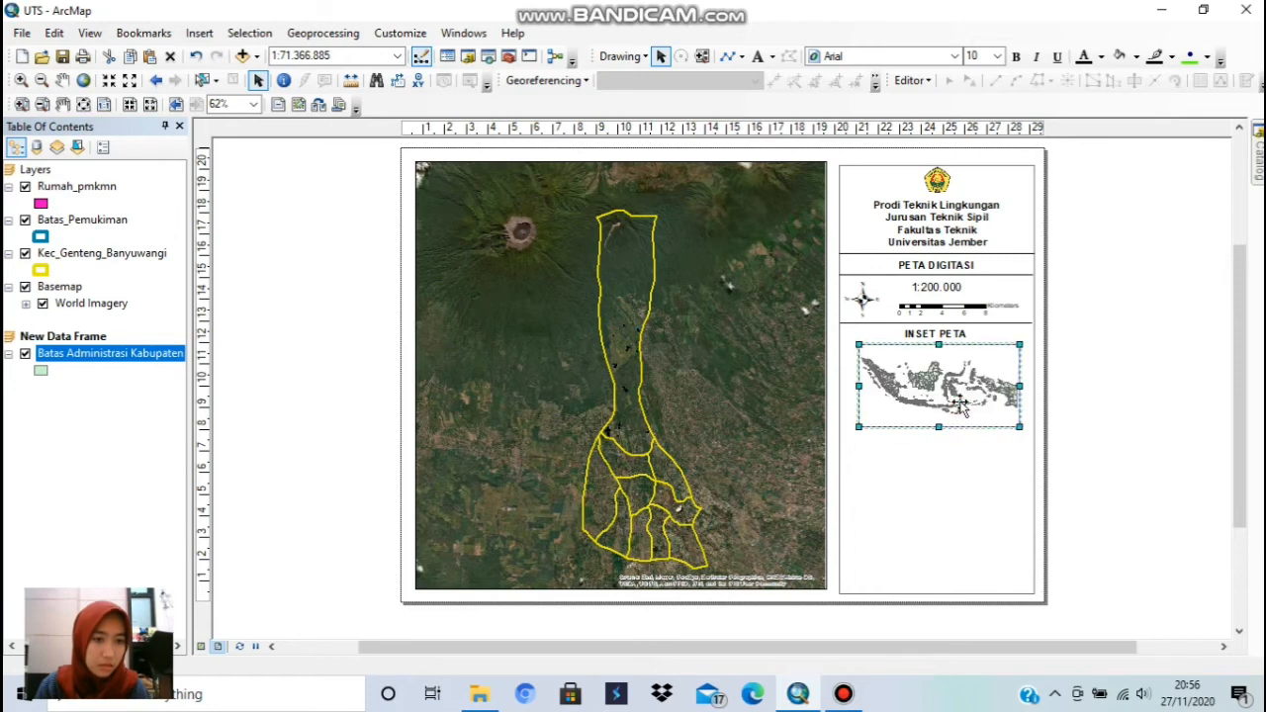
{"action": "left_click", "coordinate": [1104, 389]}
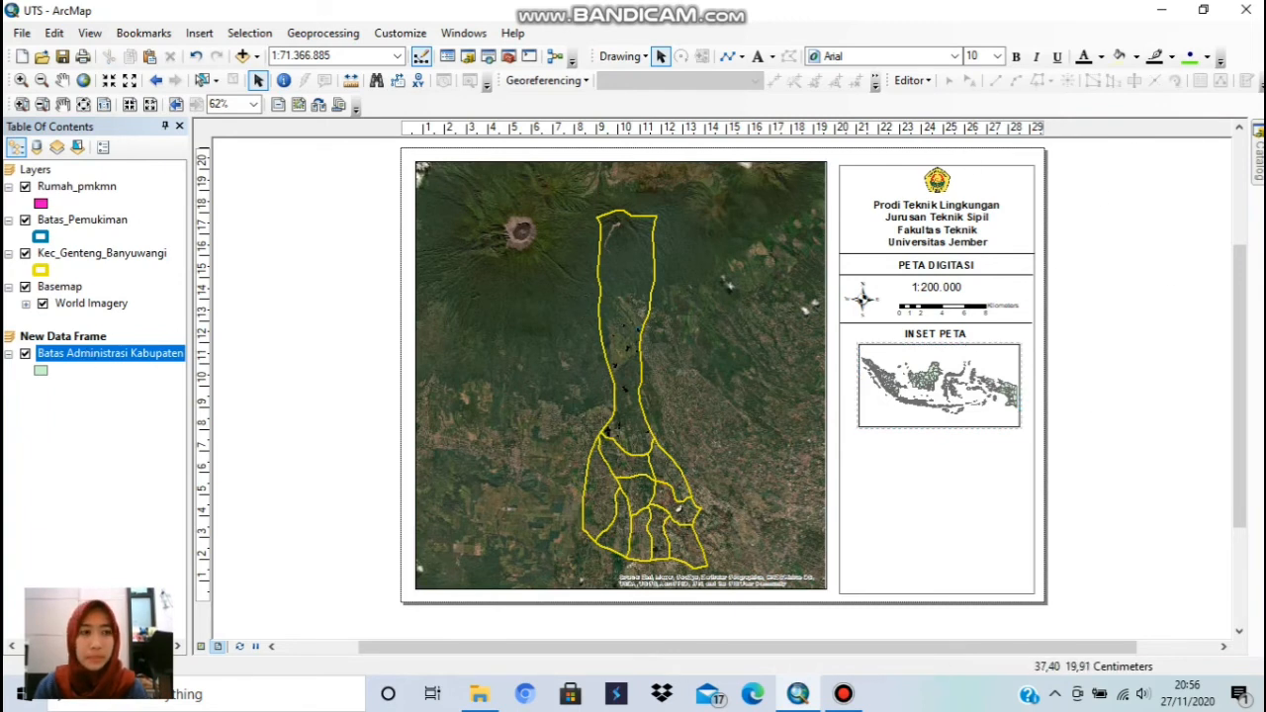
{"action": "mouse_move", "coordinate": [1257, 134]}
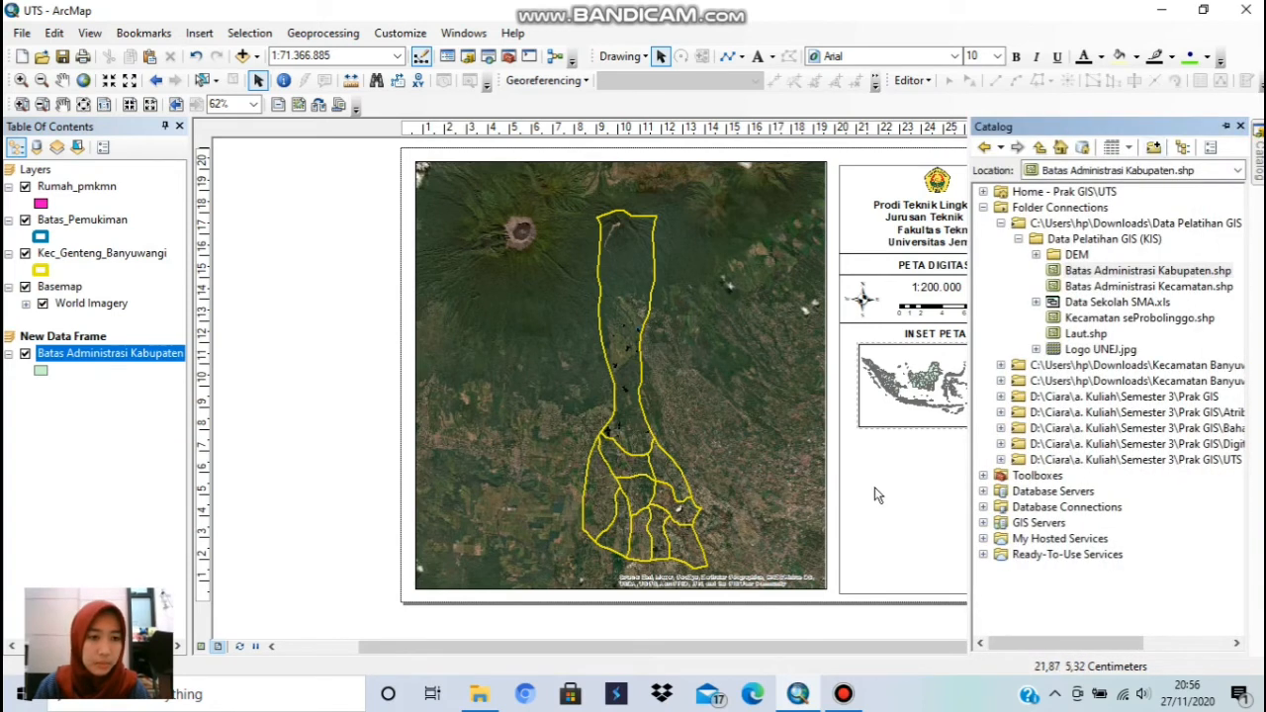
{"action": "left_click", "coordinate": [952, 546]}
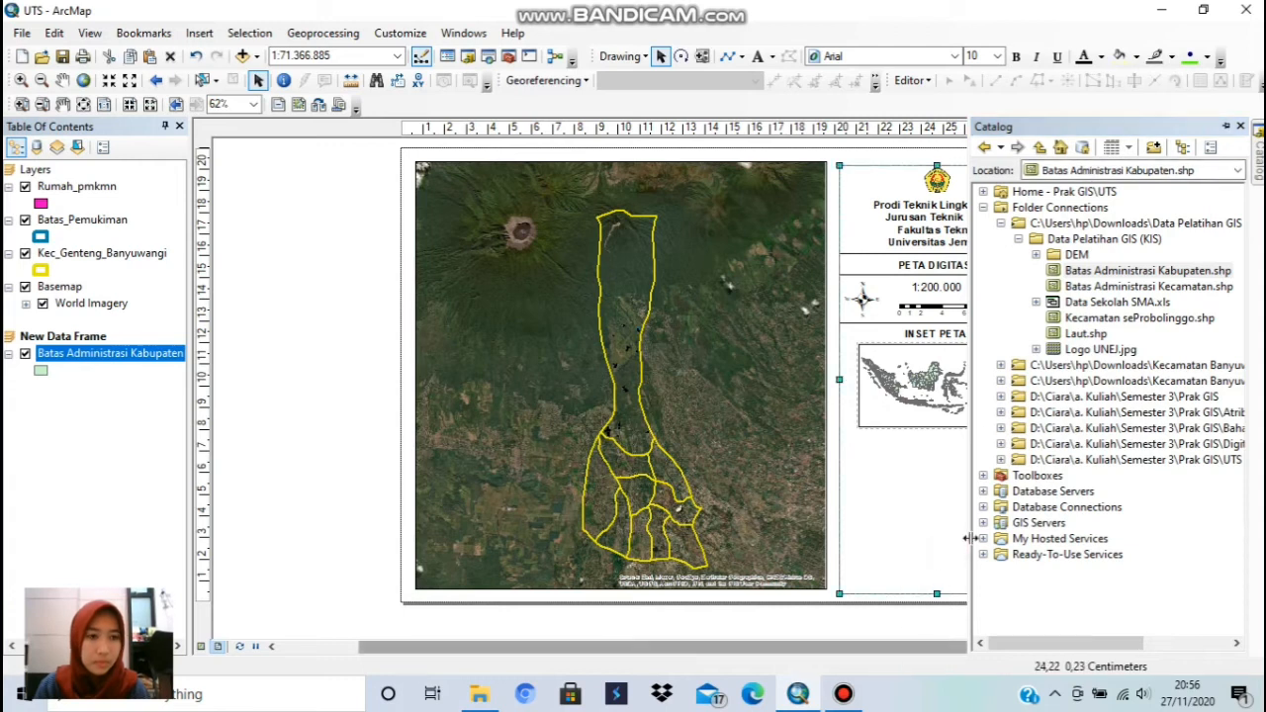
{"action": "left_click", "coordinate": [1240, 126]}
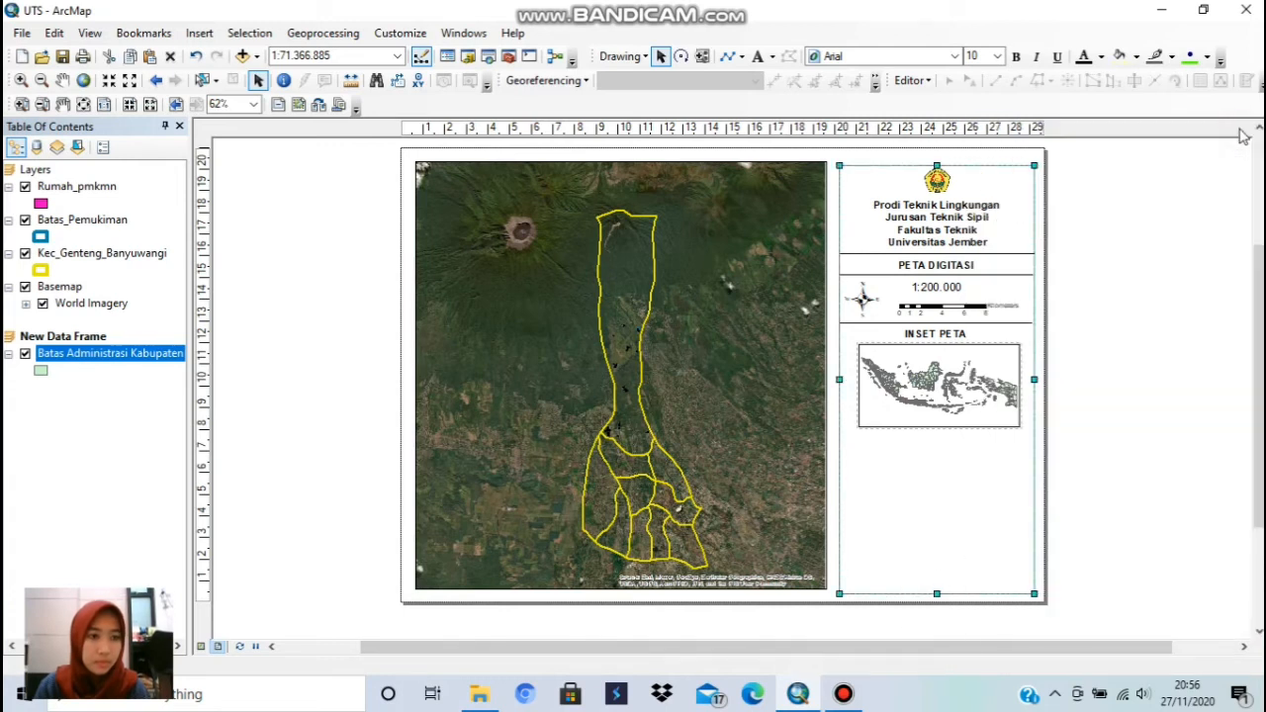
{"action": "left_click", "coordinate": [843, 693]}
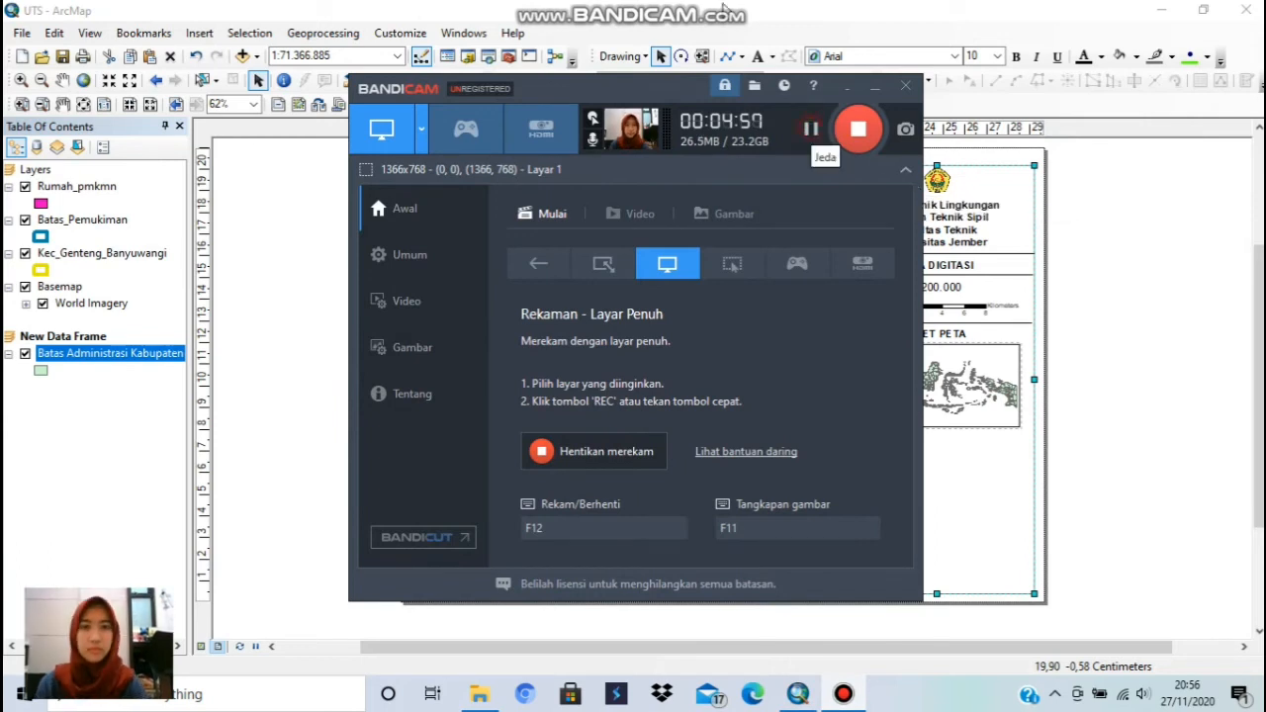
{"action": "left_click", "coordinate": [1017, 220]}
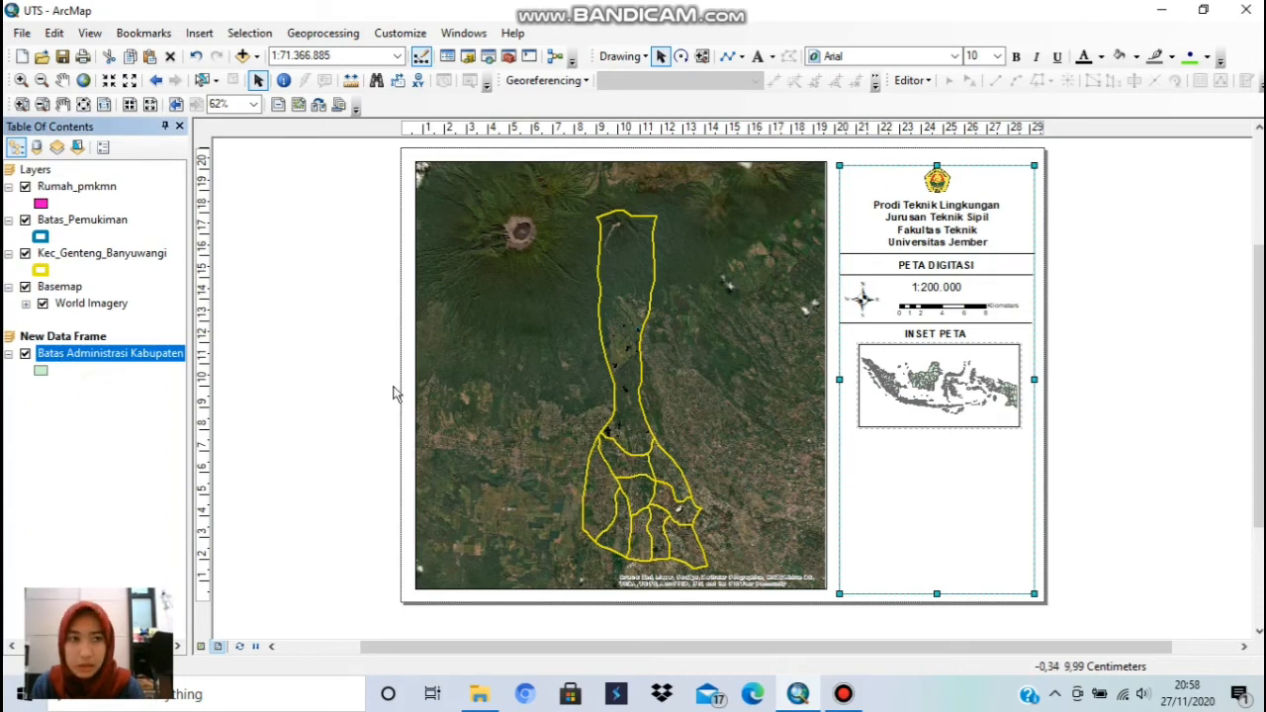
- Add Kec_Genteng_Banyuwangi.shp from the downloaded Kecamatan Banyuwangi folder to the New Data Frame and put the catalog away
{"action": "left_click", "coordinate": [468, 58]}
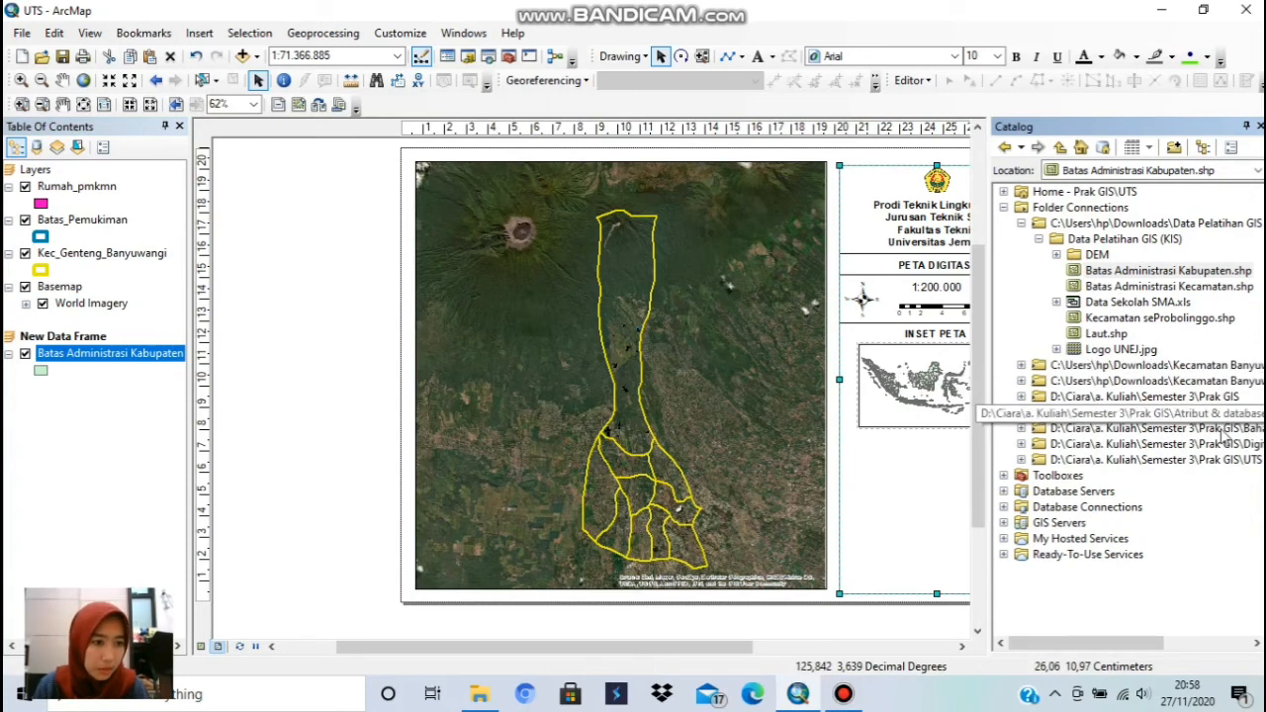
{"action": "left_click_drag", "start_coordinate": [1088, 656], "coordinate": [1103, 656]}
{"action": "left_click", "coordinate": [1001, 366]}
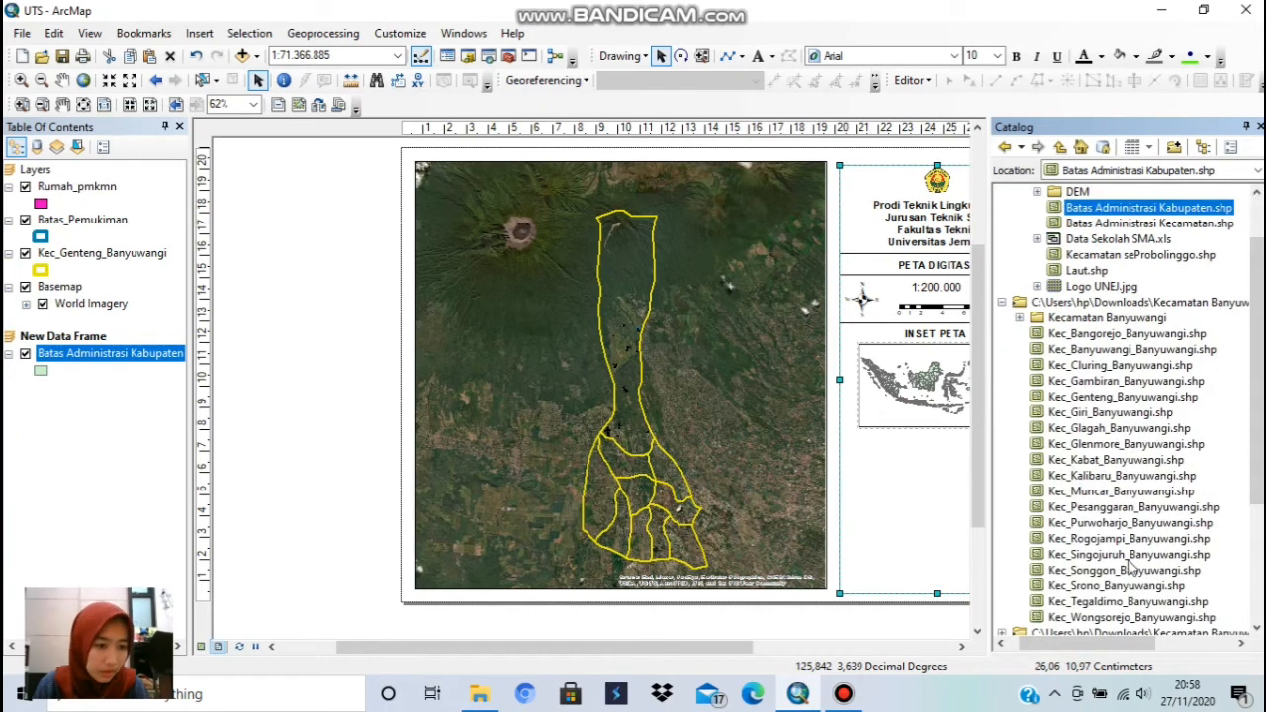
{"action": "left_click", "coordinate": [1110, 396]}
{"action": "left_click_drag", "start_coordinate": [1110, 396], "coordinate": [45, 425]}
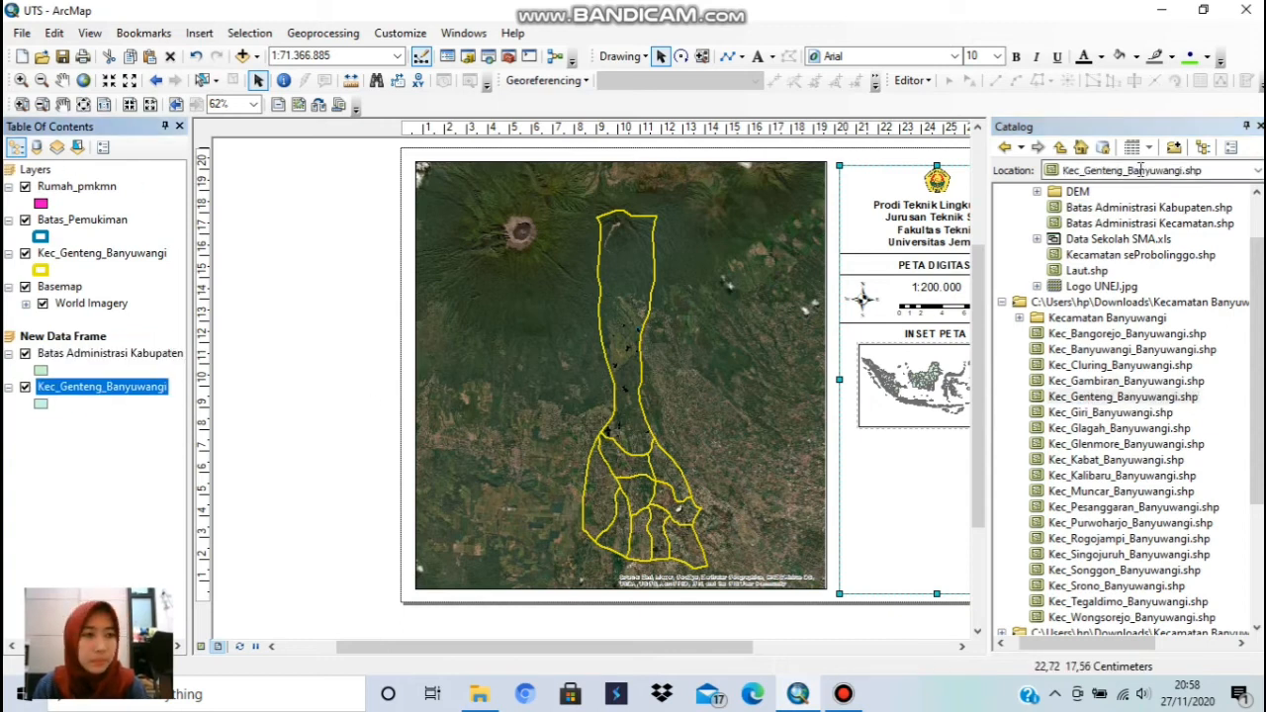
{"action": "left_click", "coordinate": [1248, 127]}
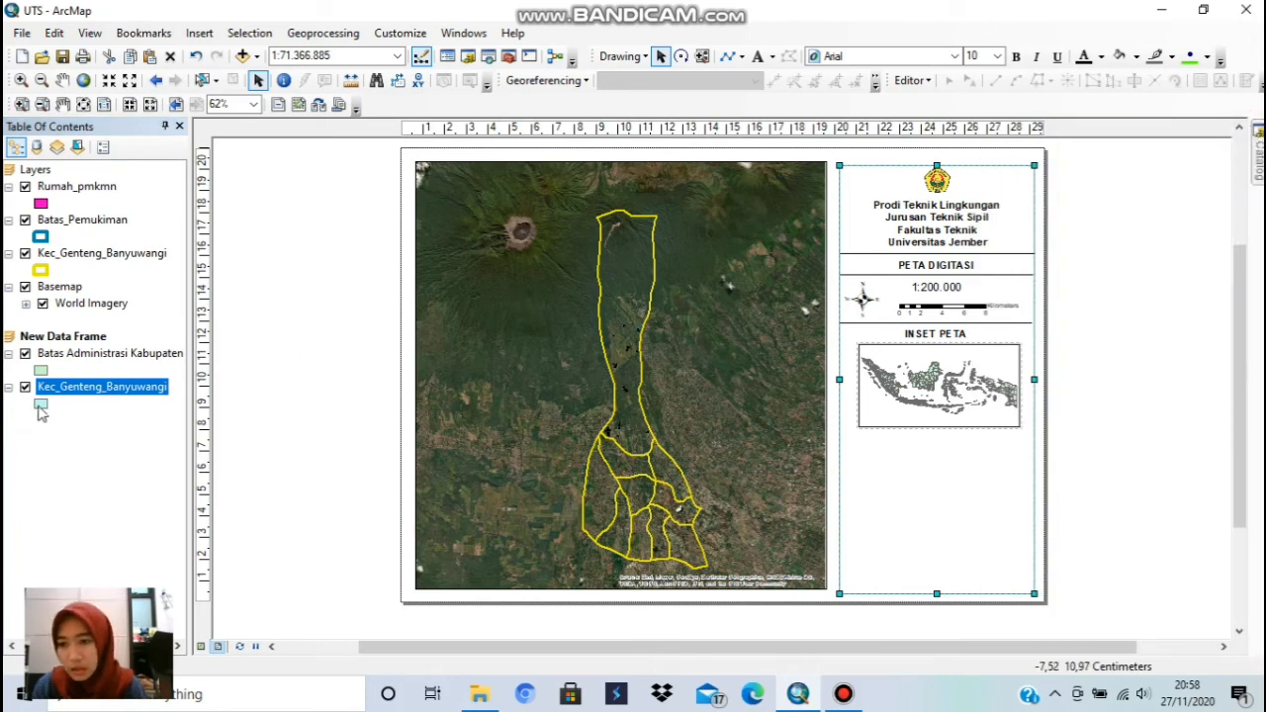
- Set both the fill and outline colour of the inset's Kec_Genteng_Banyuwangi layer to red
{"action": "left_click", "coordinate": [40, 408]}
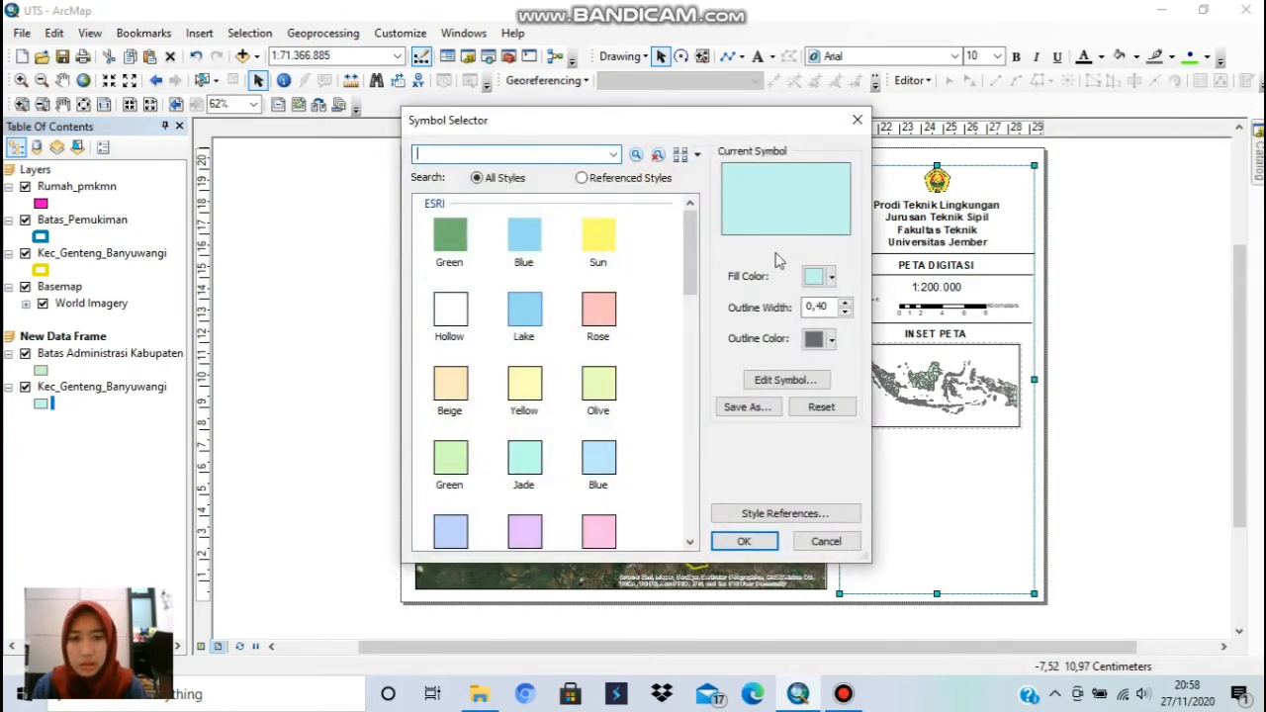
{"action": "left_click", "coordinate": [829, 277]}
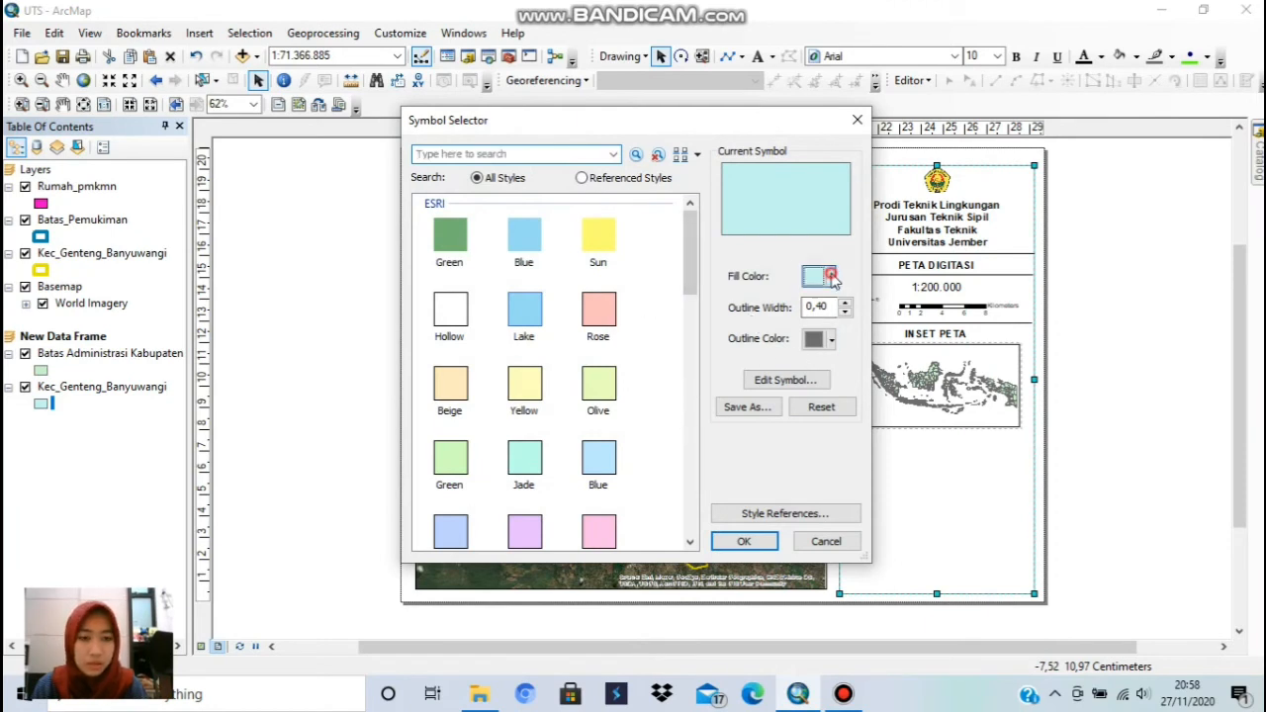
{"action": "left_click", "coordinate": [828, 359]}
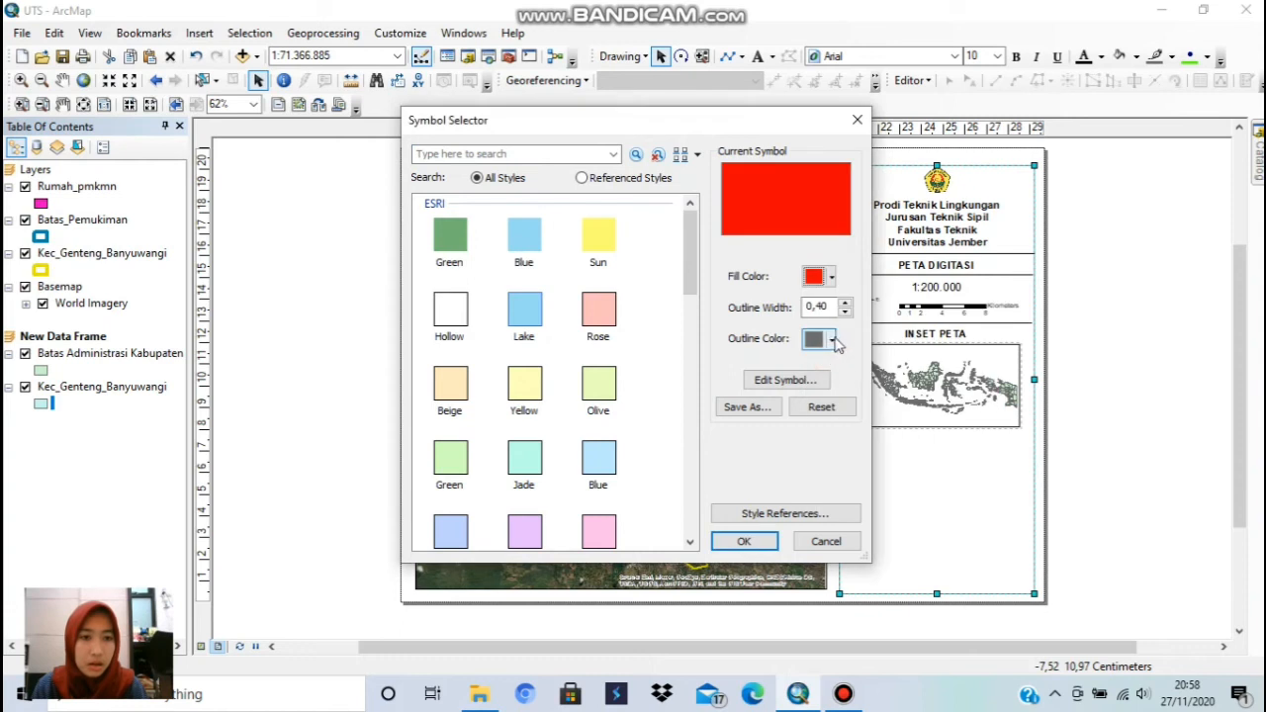
{"action": "left_click", "coordinate": [831, 339]}
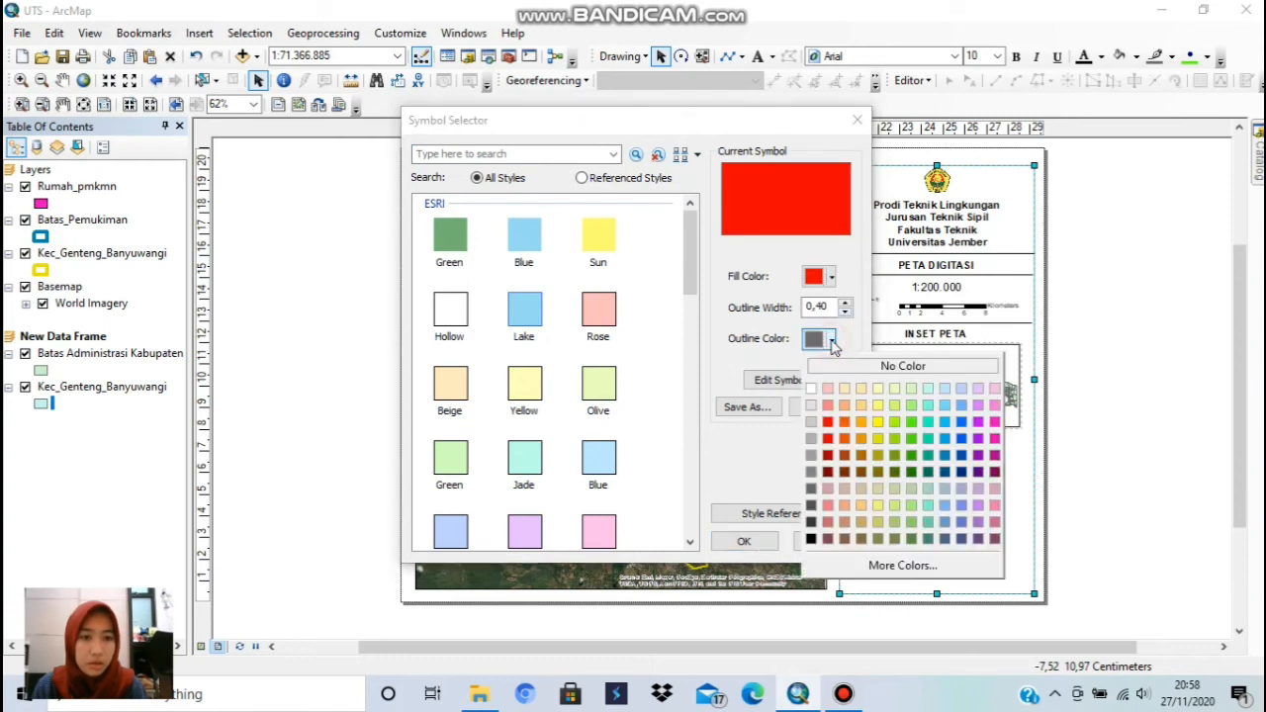
{"action": "left_click", "coordinate": [834, 442]}
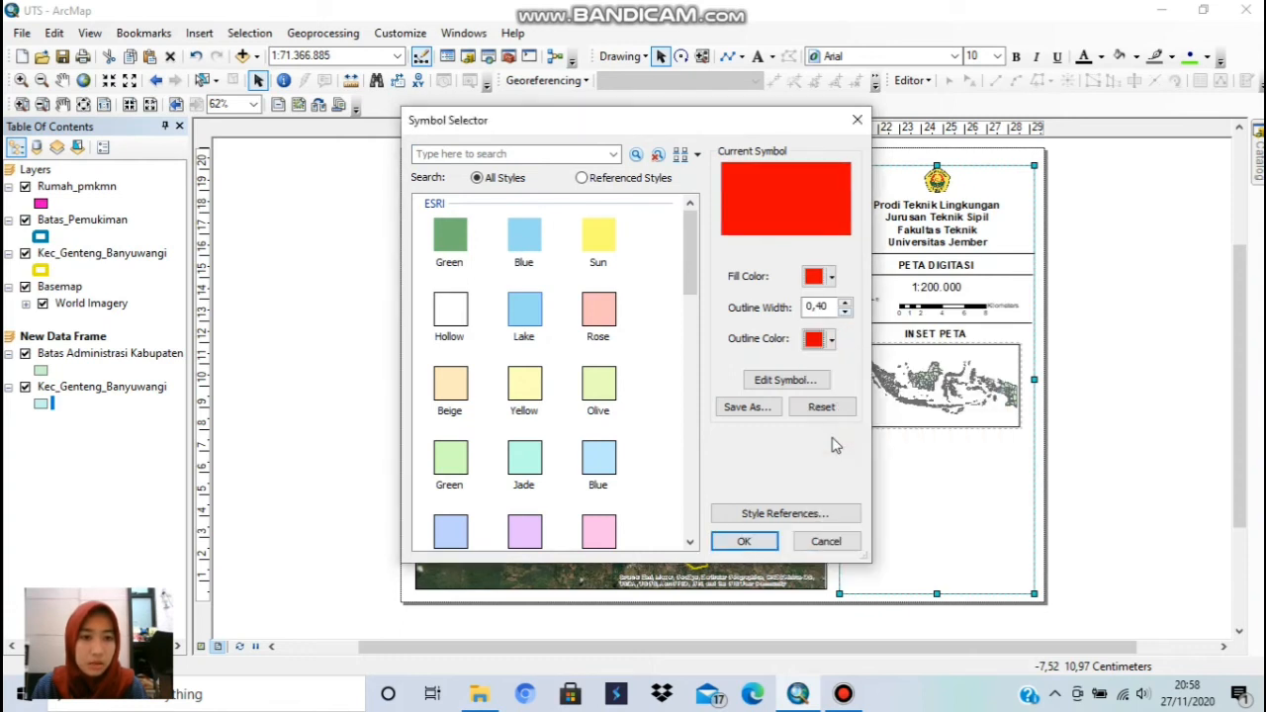
{"action": "left_click", "coordinate": [746, 544]}
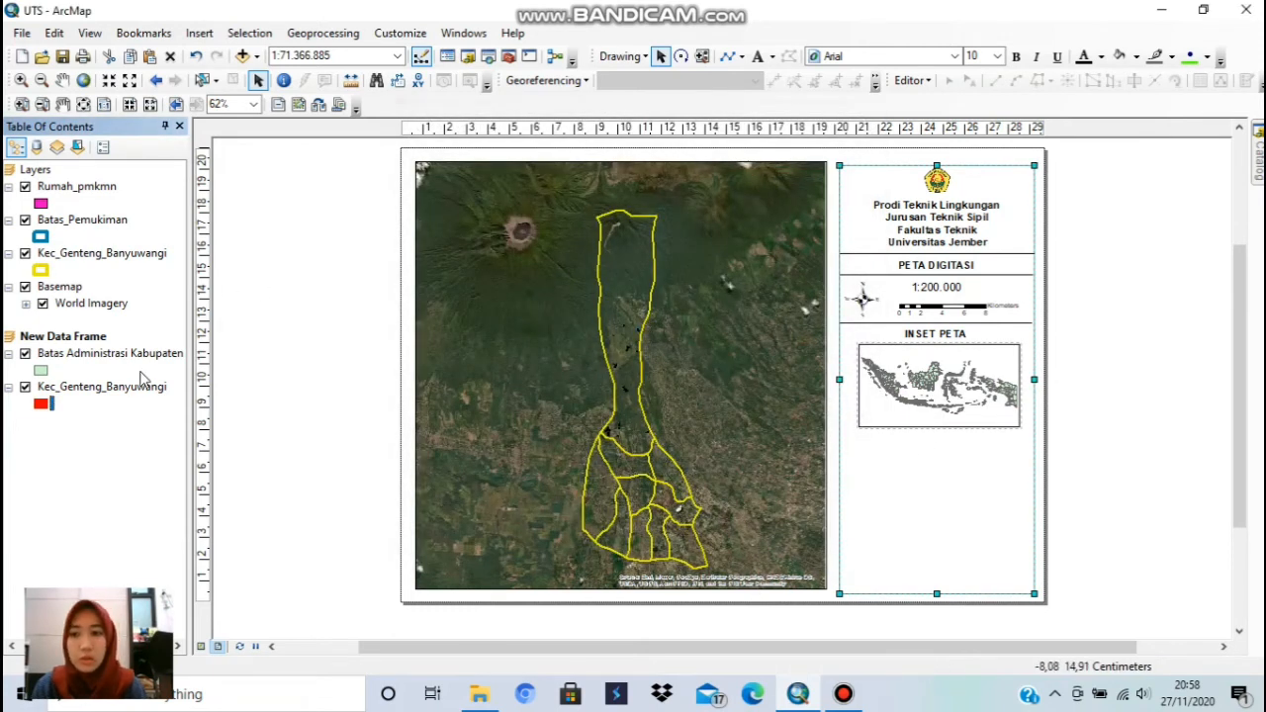
- Find Banyuwangi in the Batas Administrasi Kabupaten attribute table, select its record, and close the table
{"action": "left_click", "coordinate": [111, 353]}
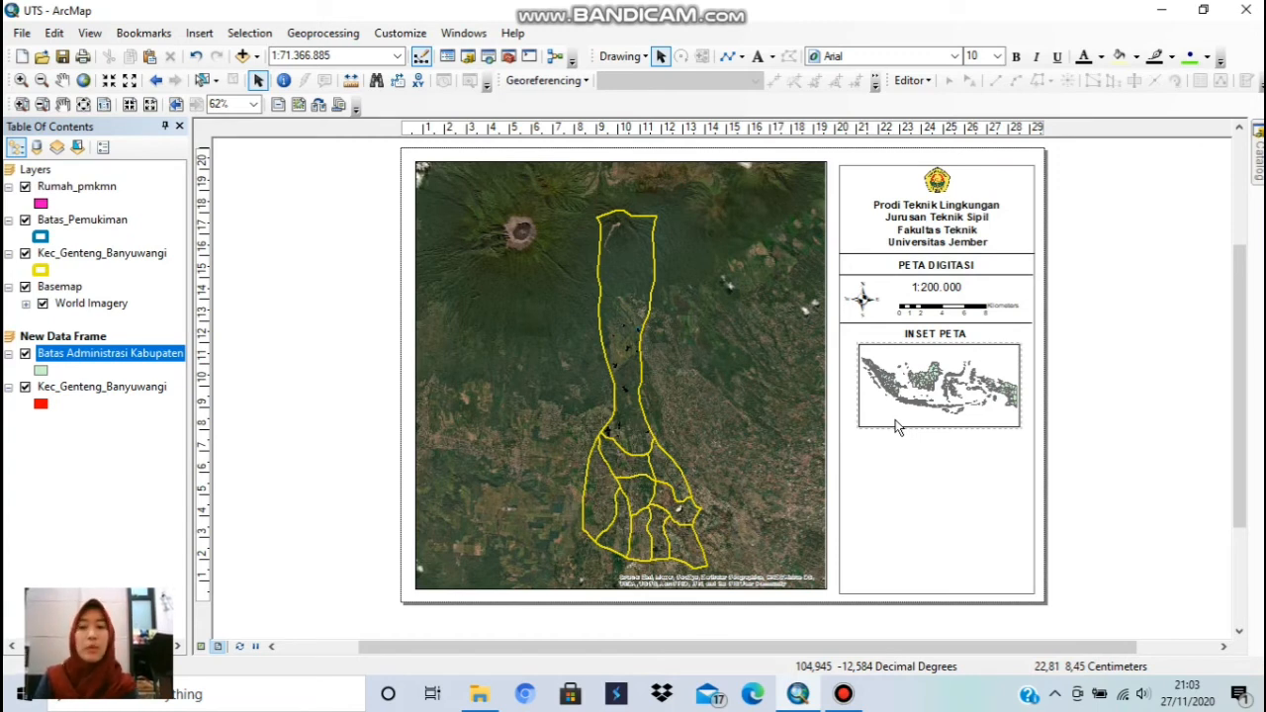
{"action": "right_click", "coordinate": [156, 356]}
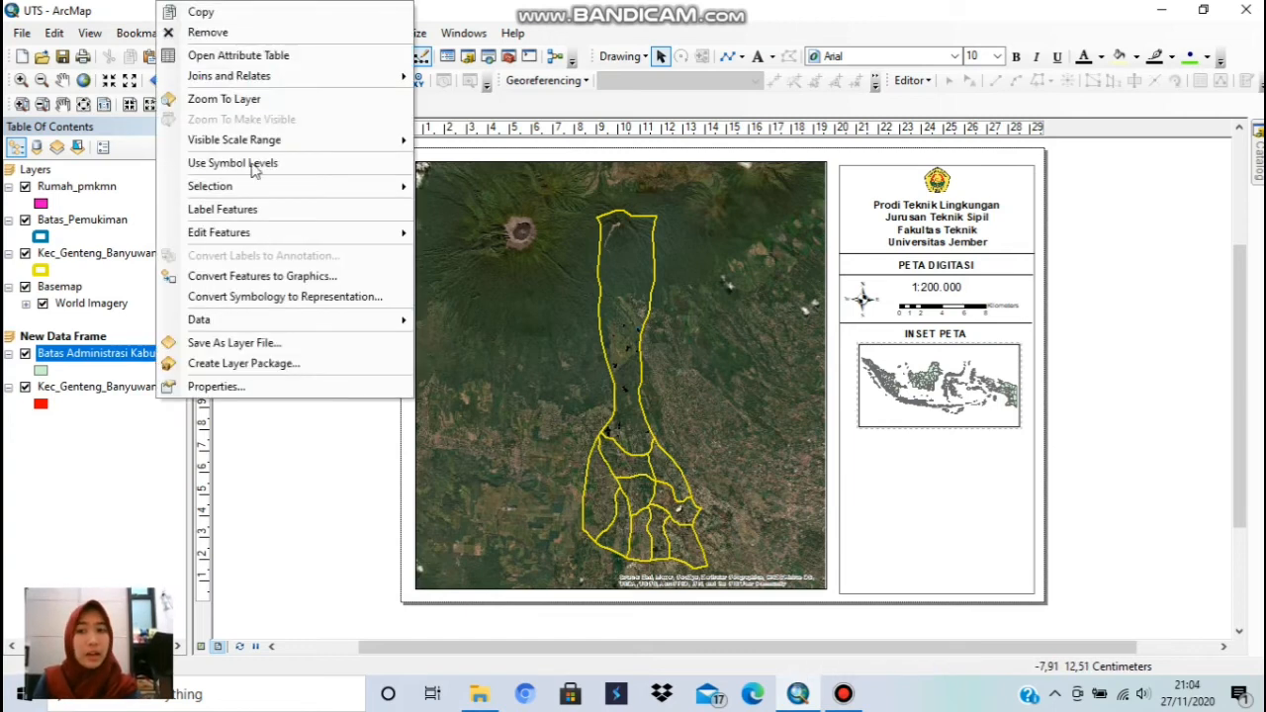
{"action": "left_click", "coordinate": [283, 62]}
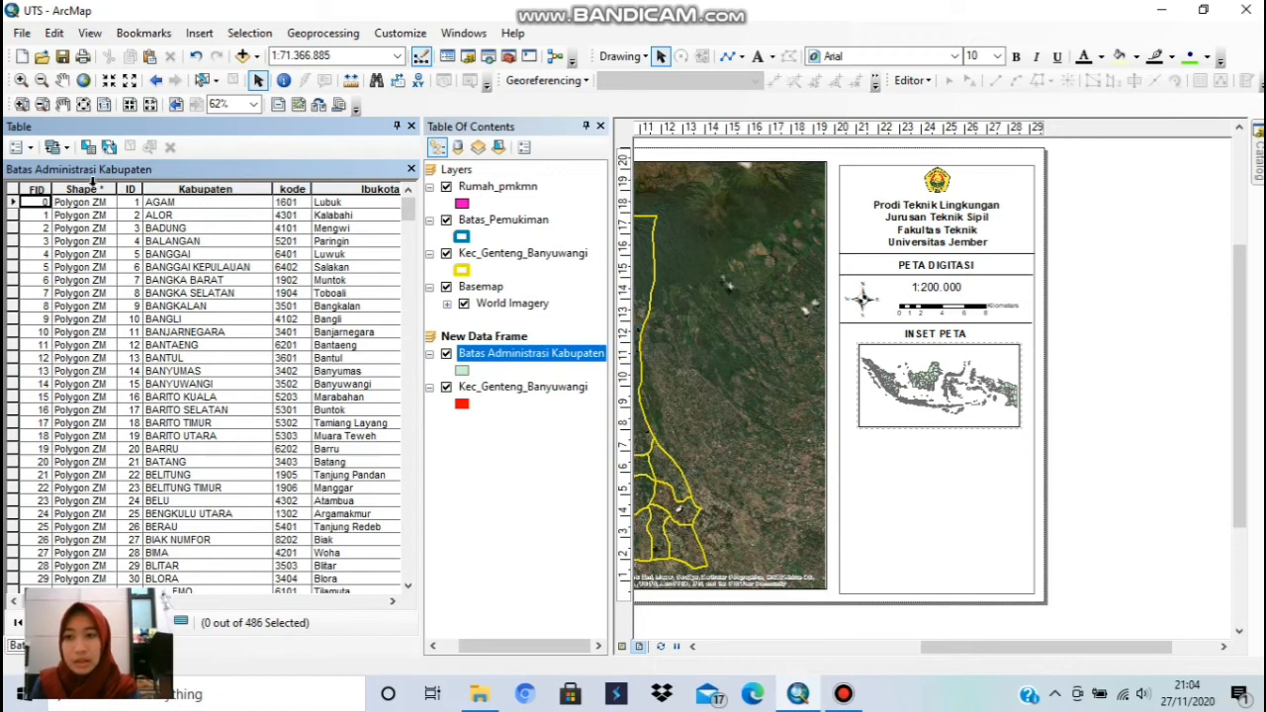
{"action": "left_click", "coordinate": [22, 146]}
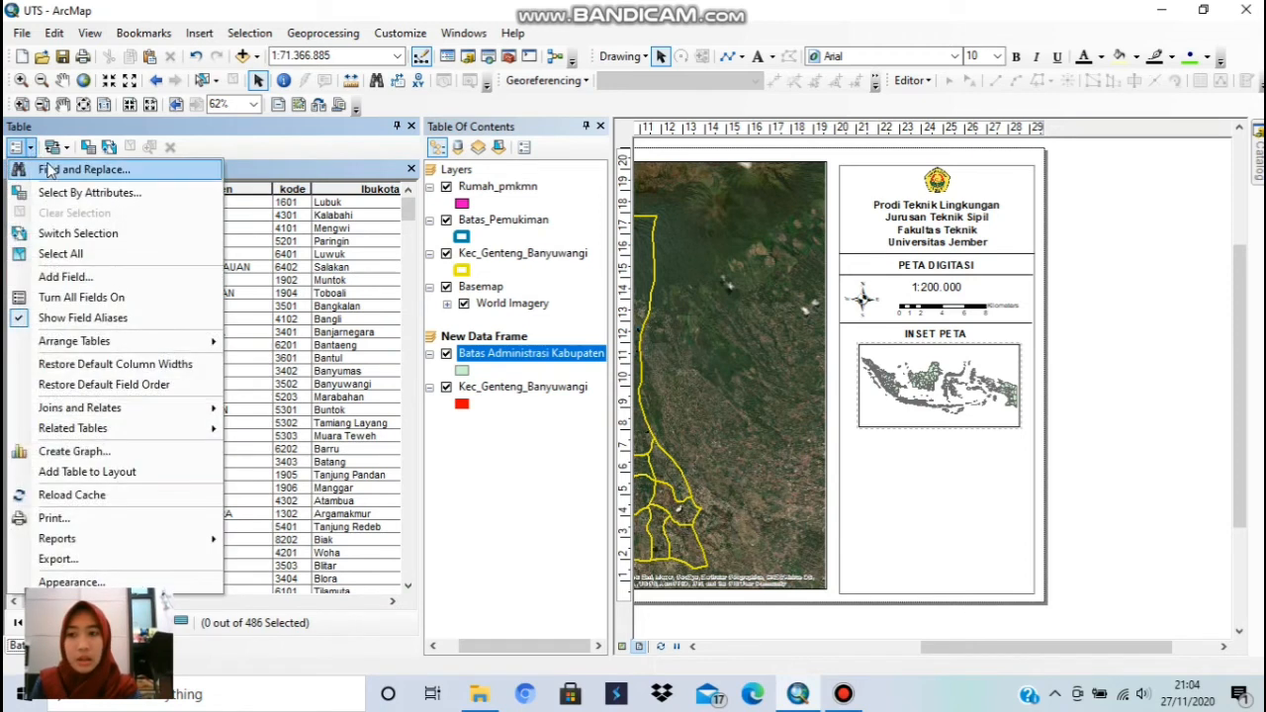
{"action": "left_click", "coordinate": [49, 172]}
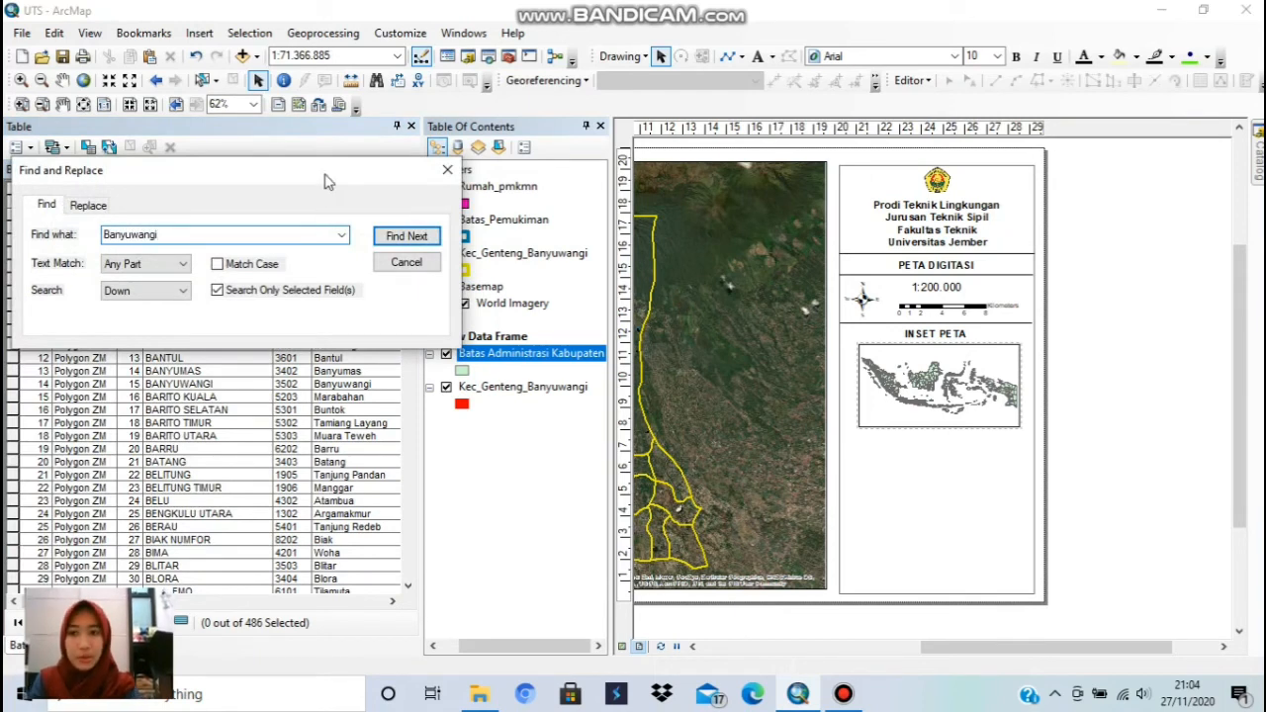
{"action": "left_click", "coordinate": [414, 238]}
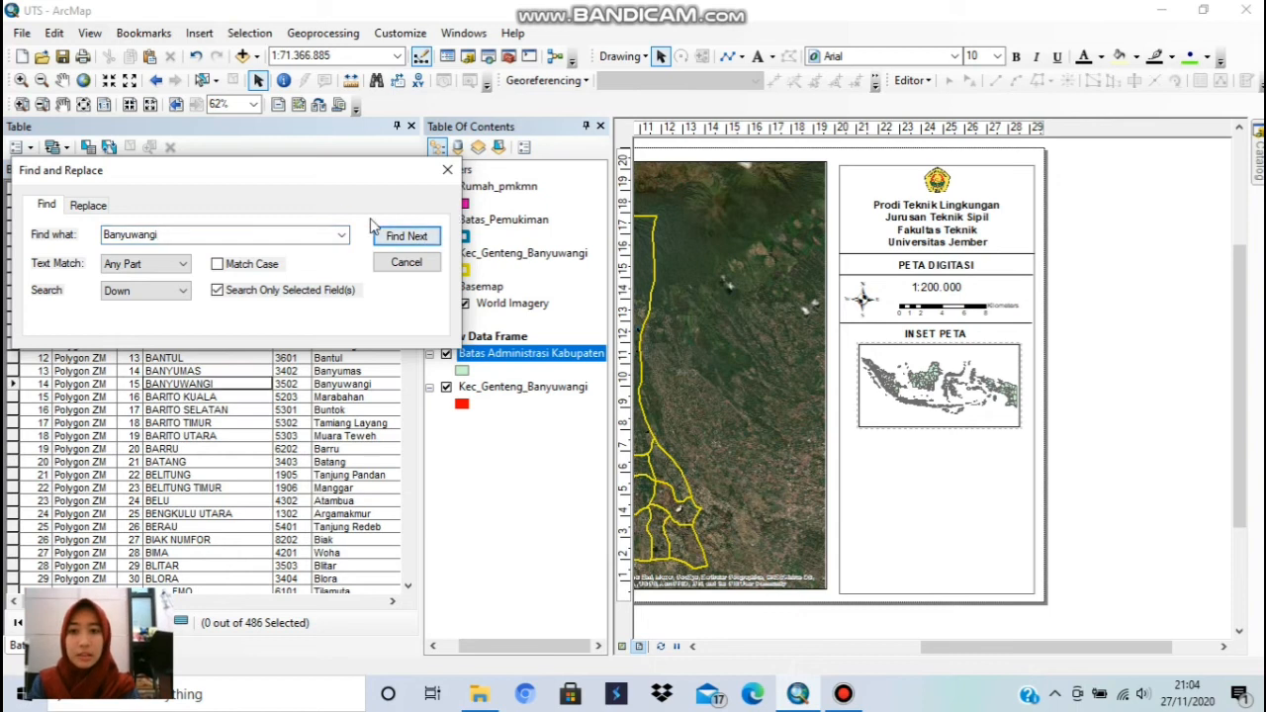
{"action": "left_click_drag", "start_coordinate": [361, 190], "coordinate": [865, 195]}
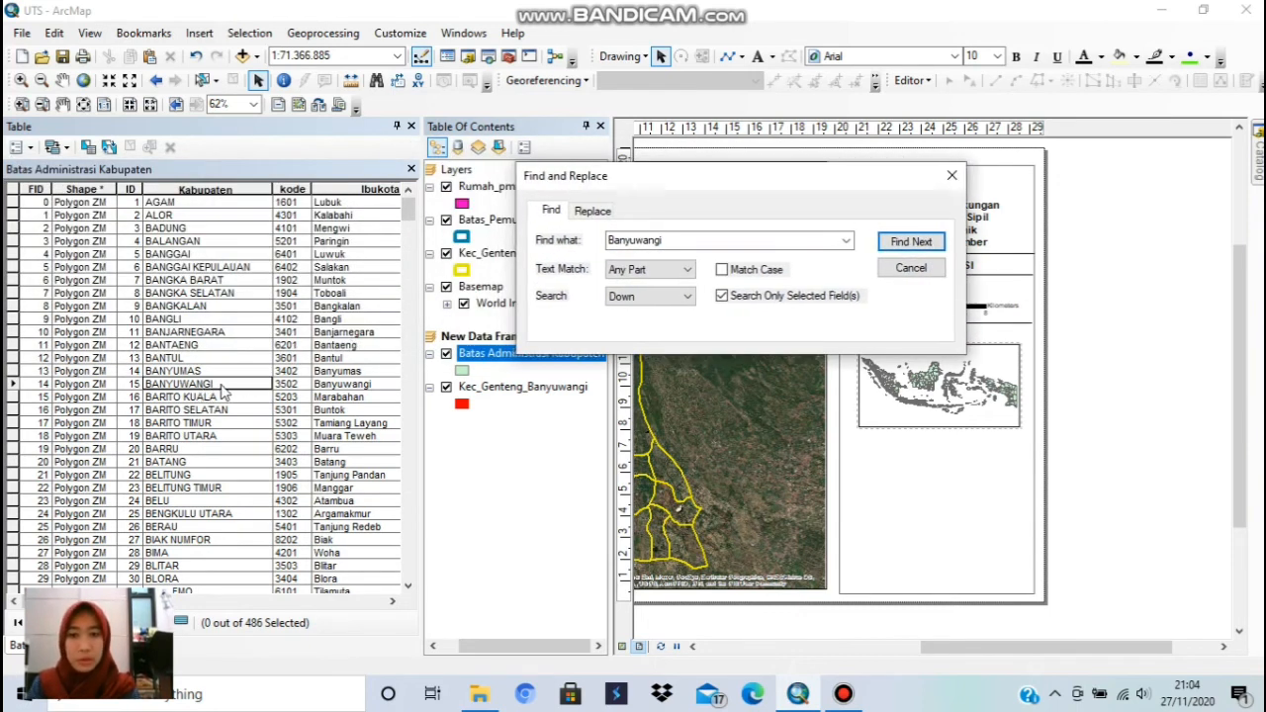
{"action": "left_click", "coordinate": [951, 176]}
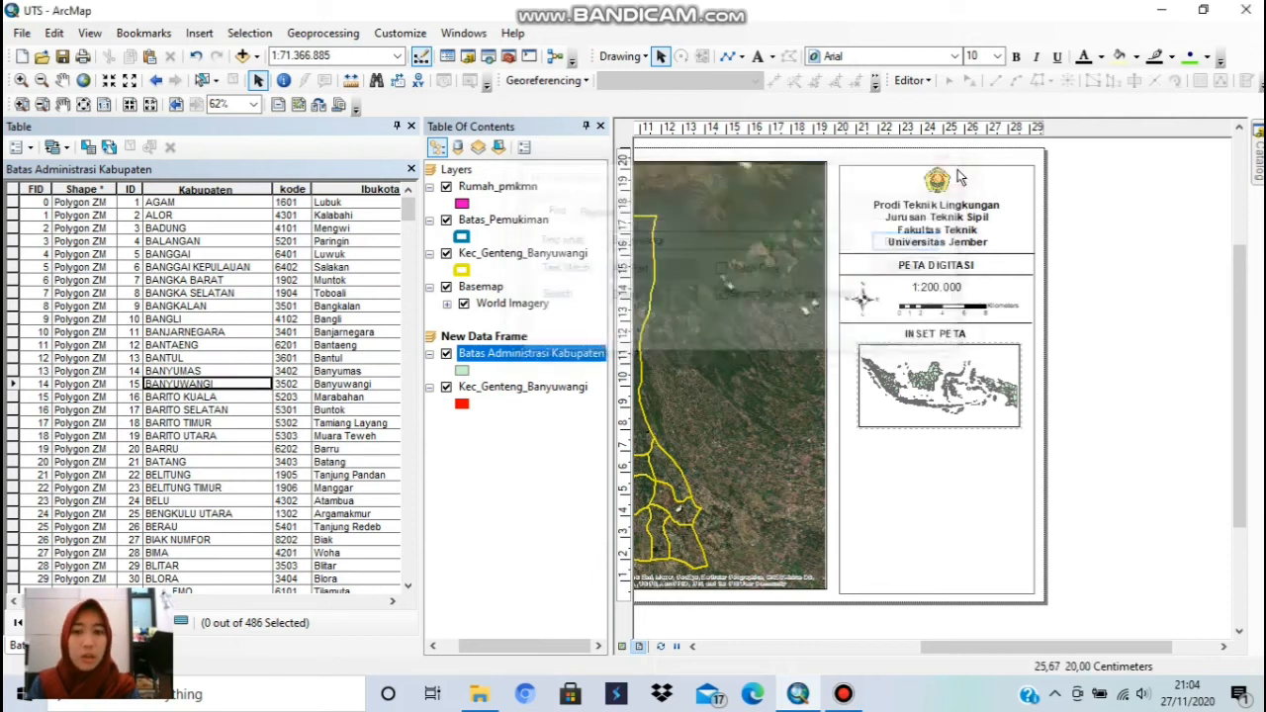
{"action": "left_click", "coordinate": [14, 385]}
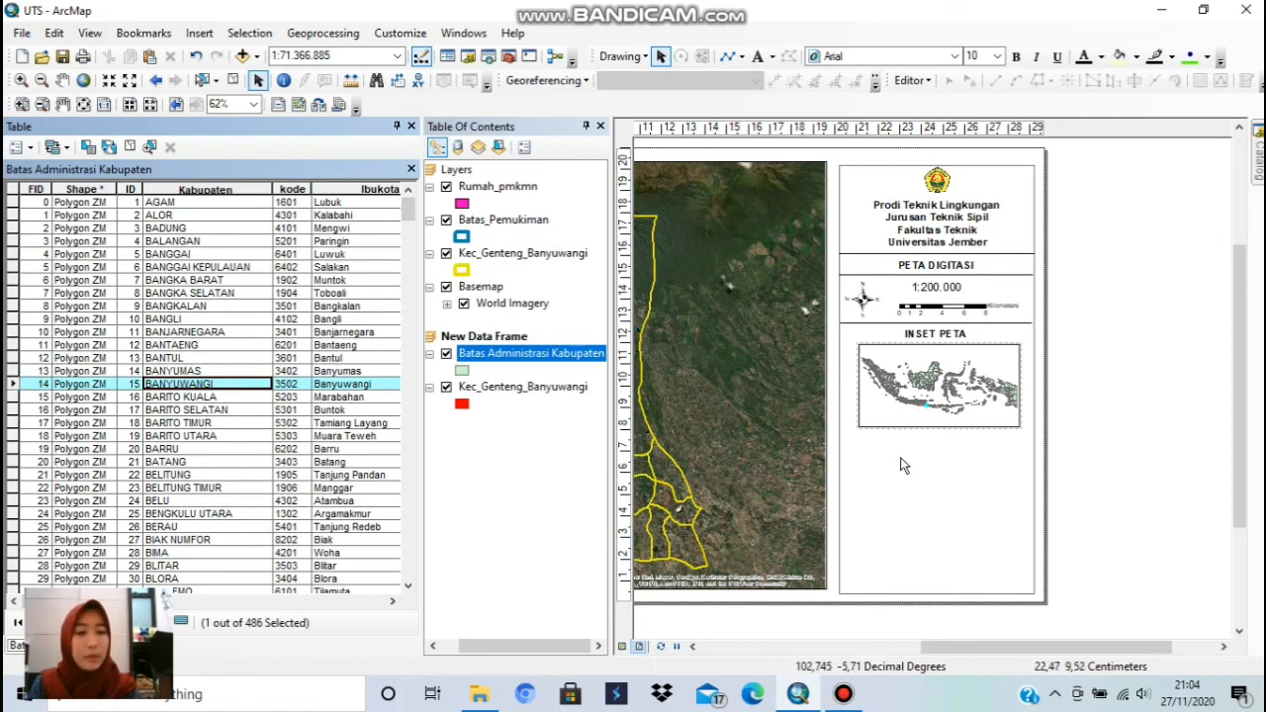
{"action": "left_click", "coordinate": [411, 127]}
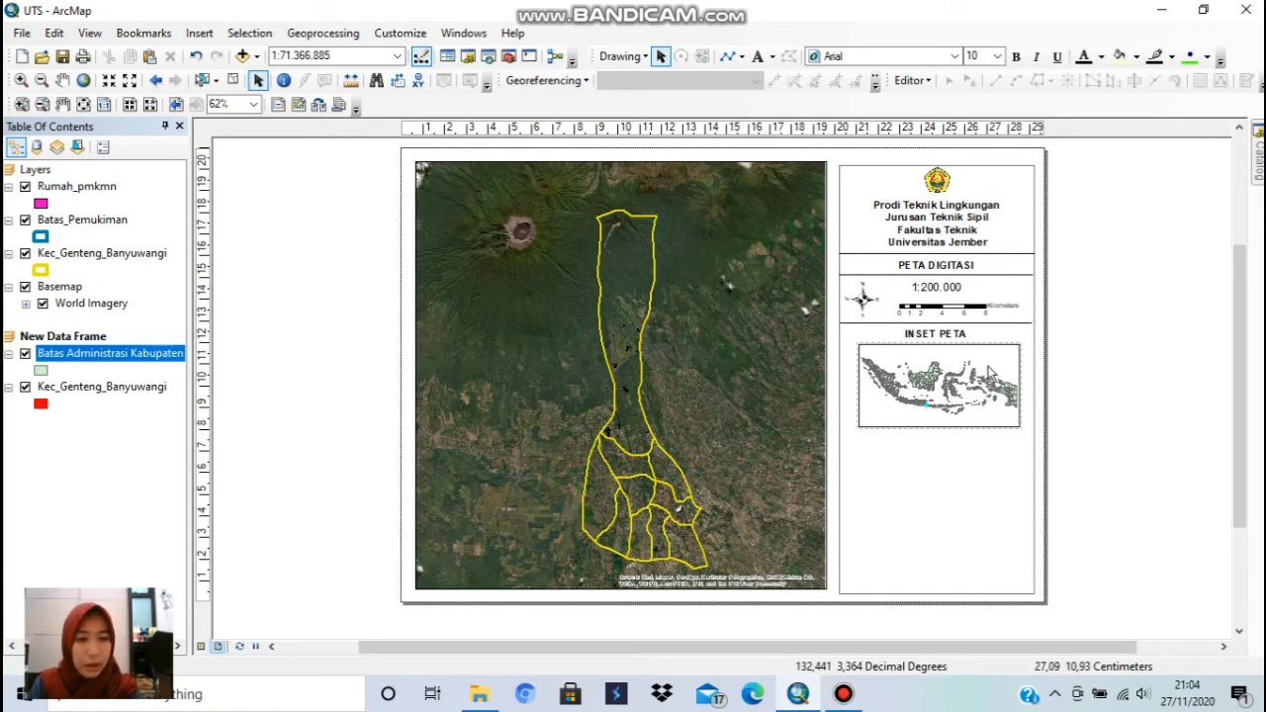
- Zoom the inset data frame in on the highlighted Banyuwangi regency with its surroundings in data view, and return to layout view
{"action": "left_click", "coordinate": [202, 647]}
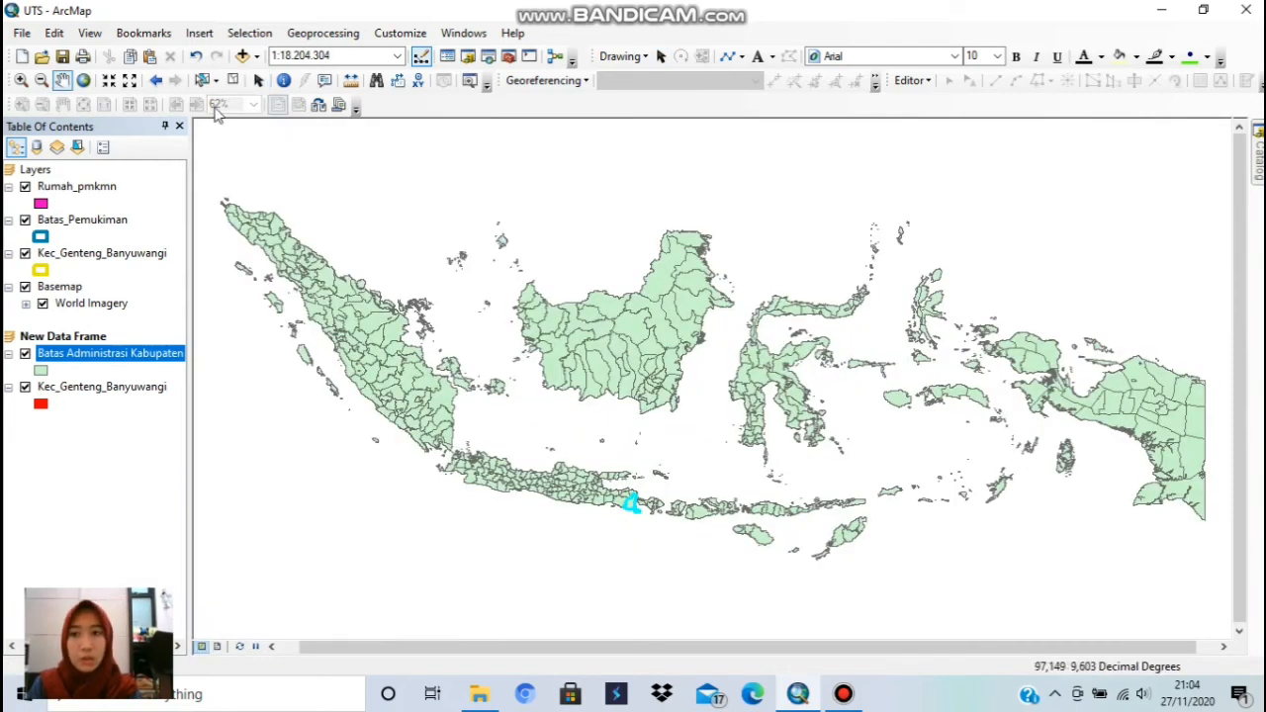
{"action": "left_click", "coordinate": [21, 80]}
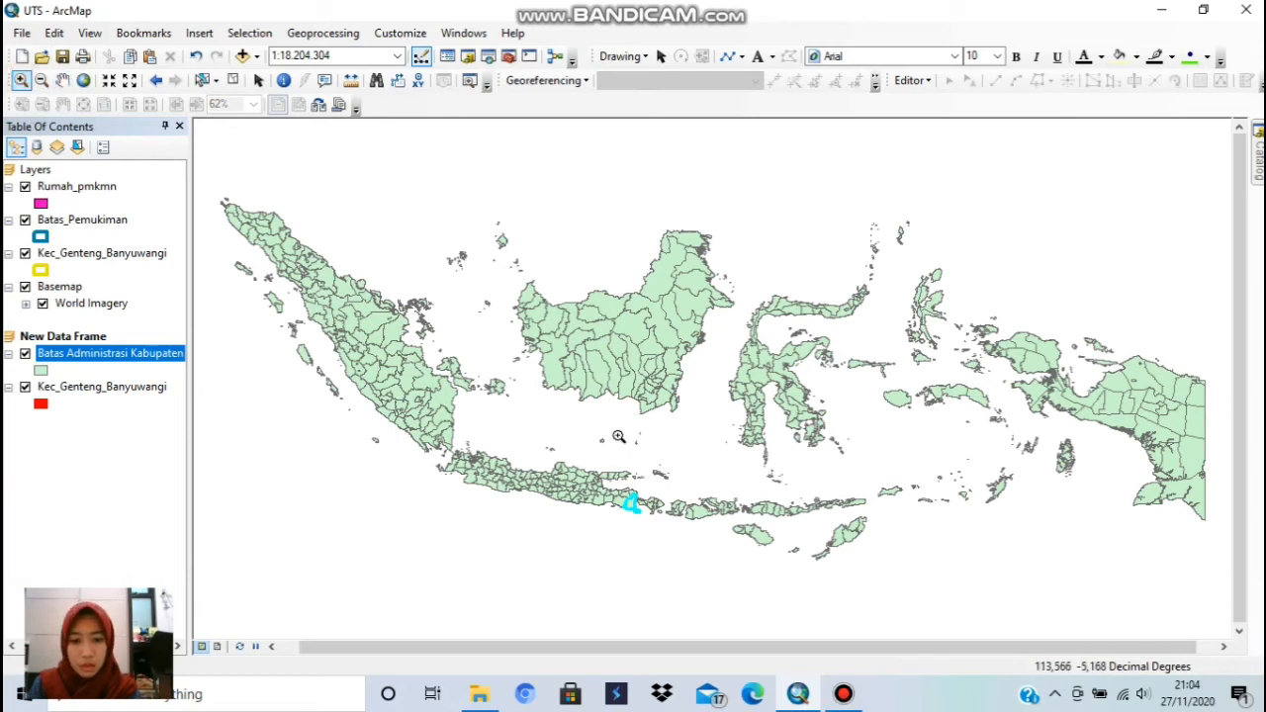
{"action": "left_click_drag", "start_coordinate": [613, 482], "coordinate": [655, 547]}
{"action": "left_click_drag", "start_coordinate": [597, 169], "coordinate": [783, 422]}
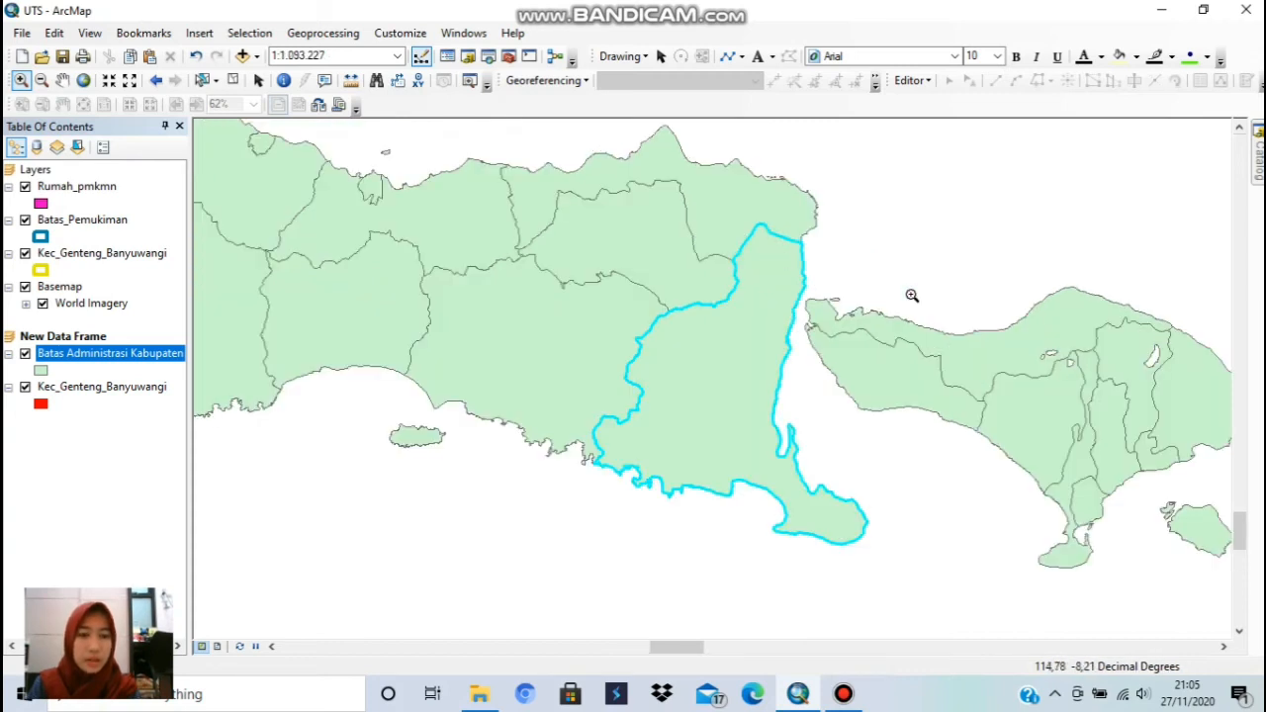
{"action": "left_click_drag", "start_coordinate": [595, 129], "coordinate": [464, 120]}
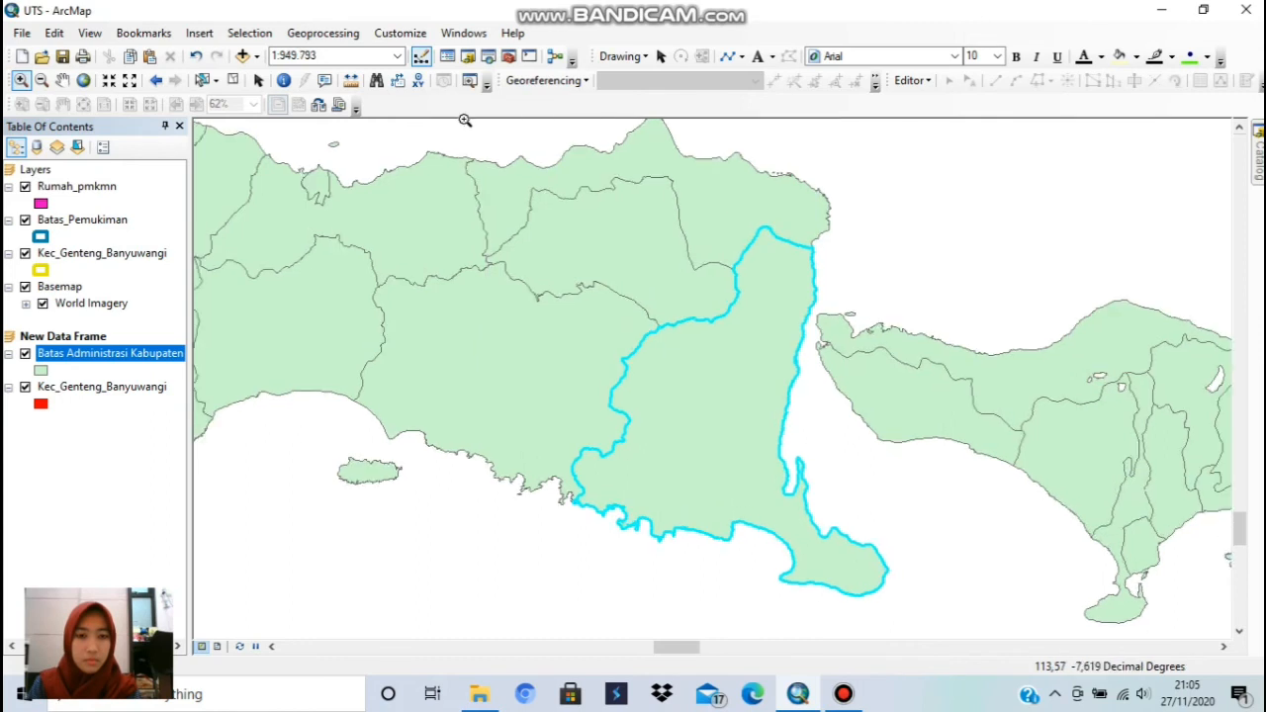
{"action": "left_click", "coordinate": [219, 646]}
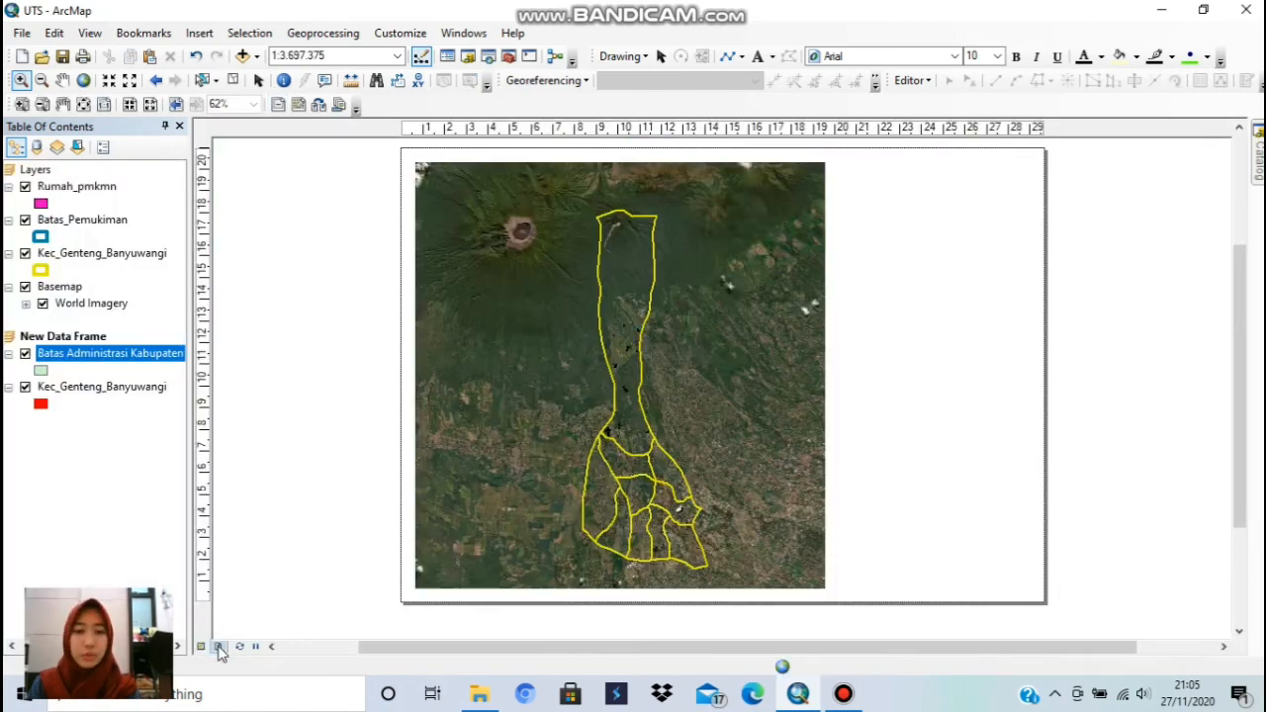
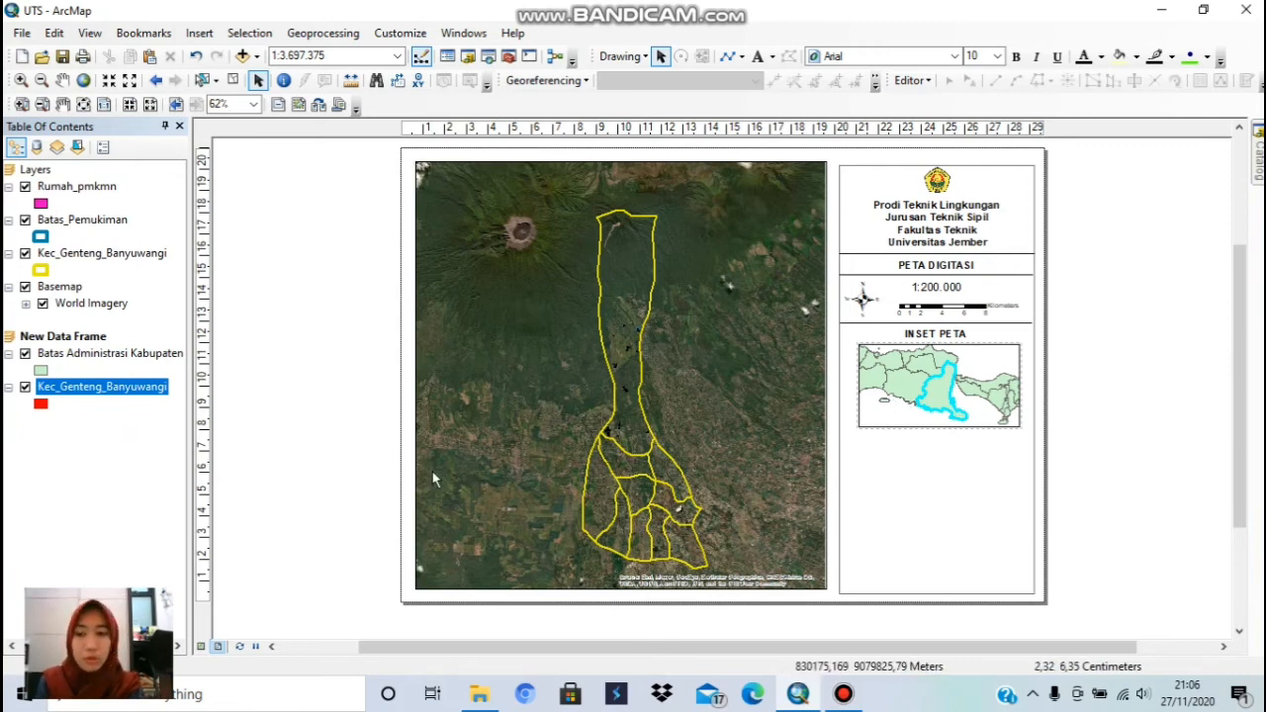
- Move Kec_Genteng_Banyuwangi above Batas Administrasi Kabupaten in the New Data Frame's layer order, leaving no layout element selected
{"action": "left_click_drag", "start_coordinate": [84, 395], "coordinate": [91, 334]}
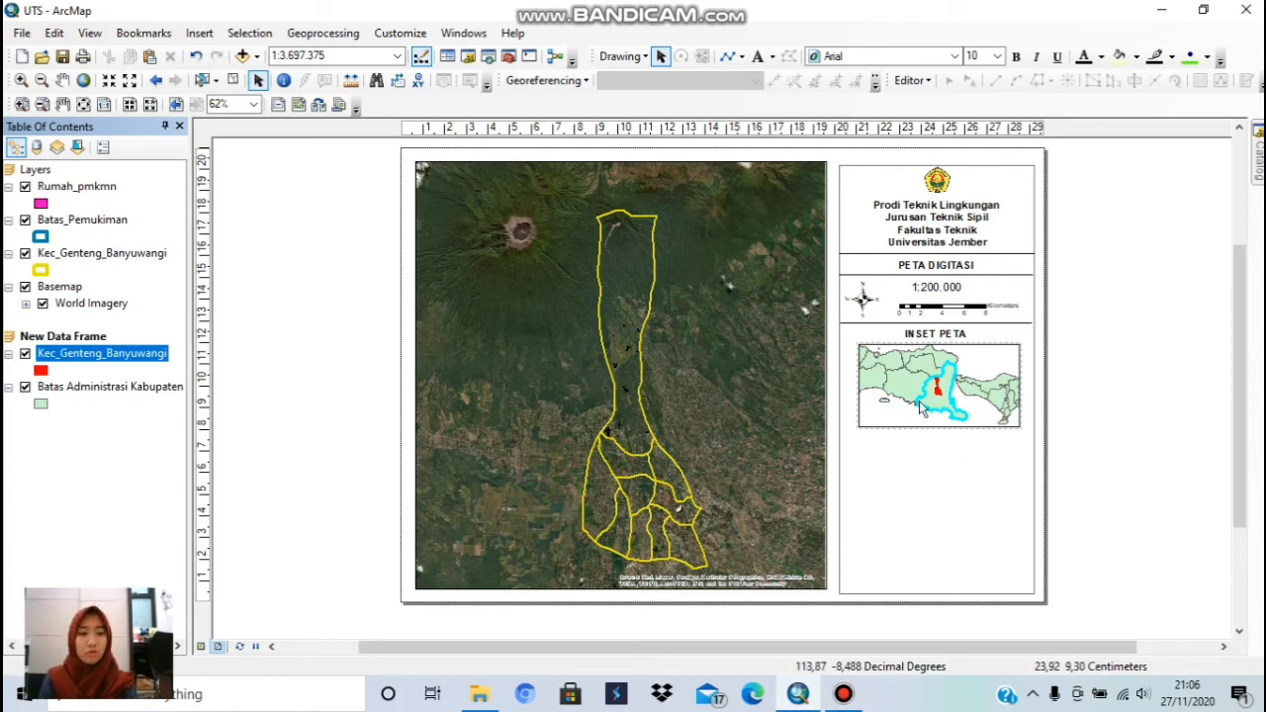
{"action": "left_click", "coordinate": [949, 460]}
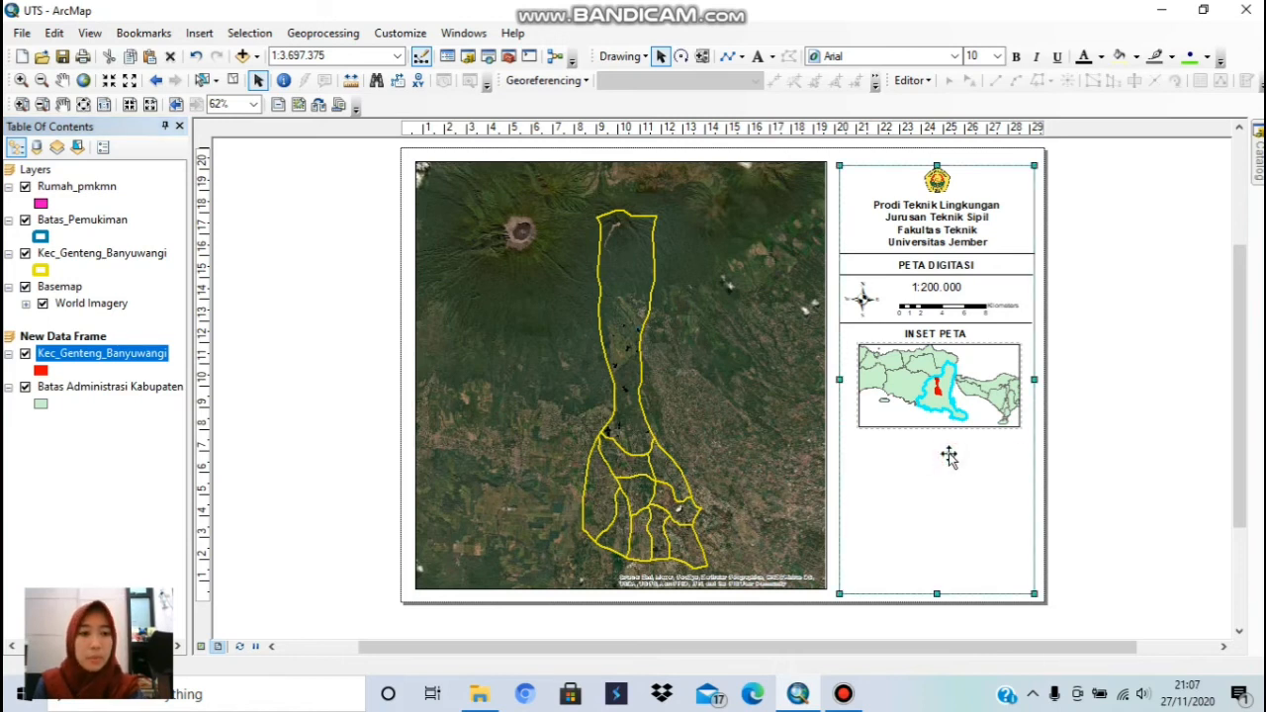
{"action": "left_click", "coordinate": [1102, 446]}
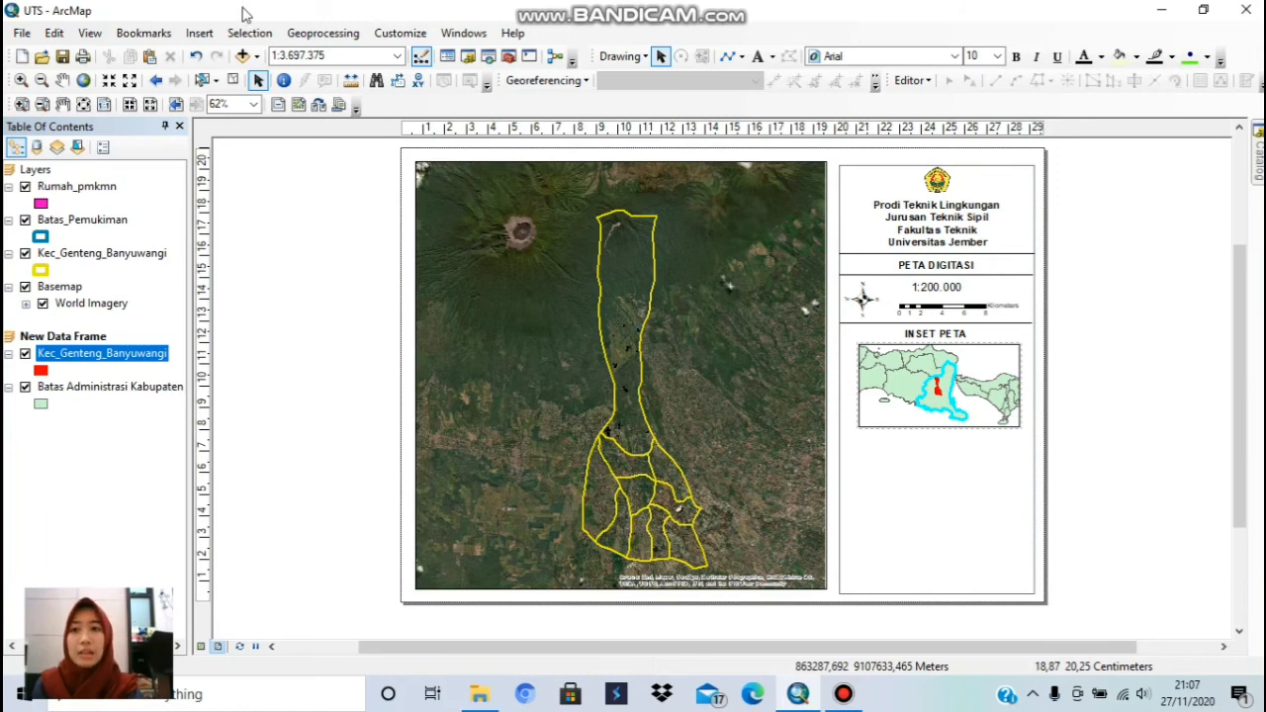
{"action": "left_click", "coordinate": [197, 35]}
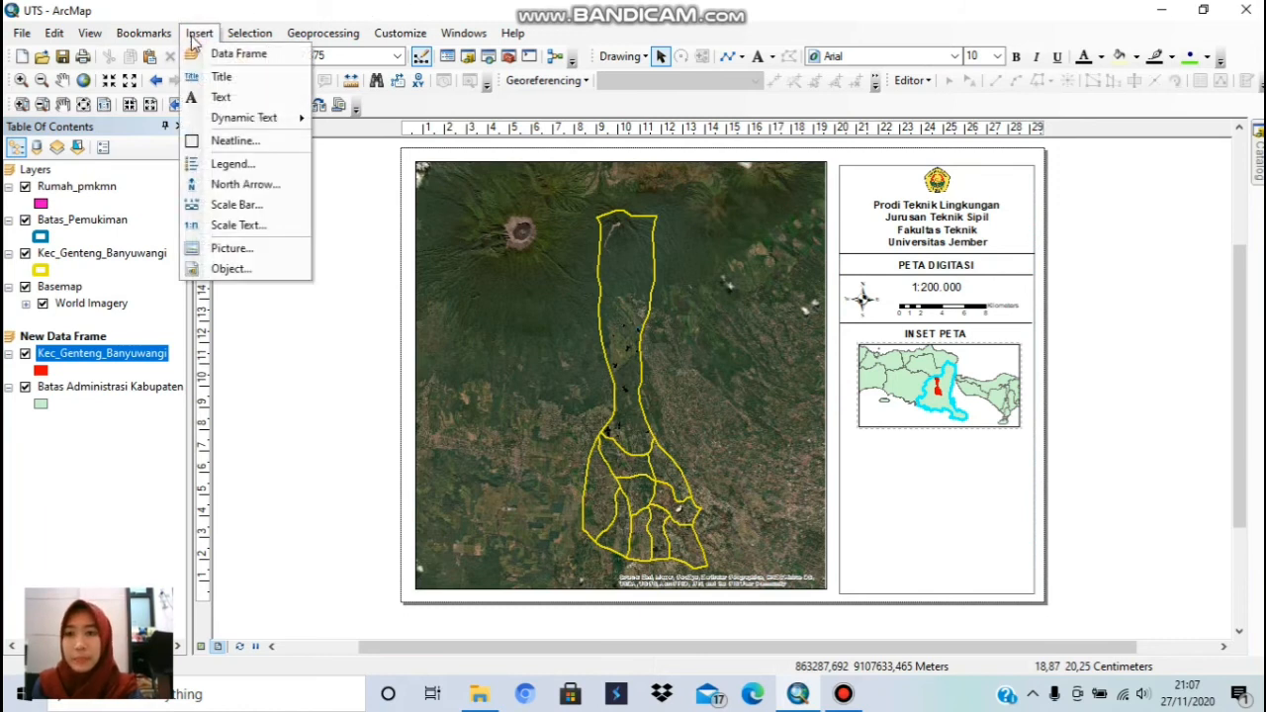
{"action": "left_click", "coordinate": [253, 164]}
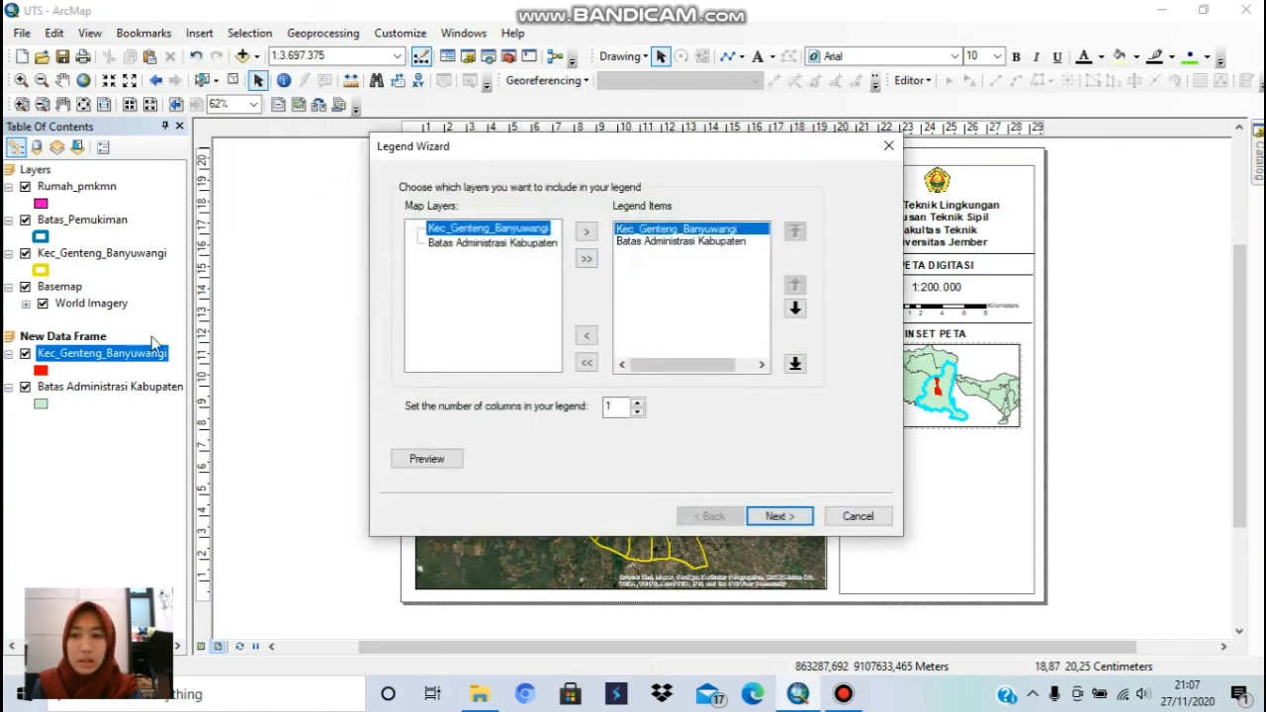
{"action": "left_click", "coordinate": [889, 145]}
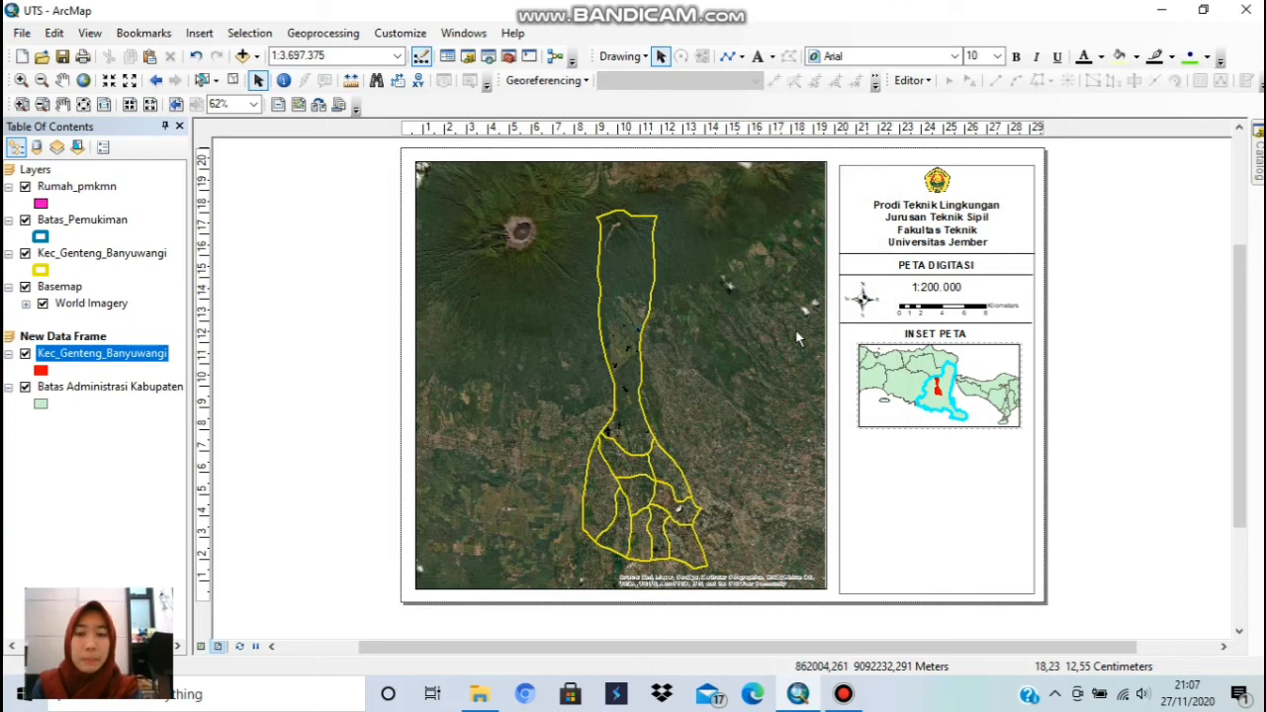
- Start a legend for the main map's data frame and remove World Imagery and all its imagery, citation and metadata entries from the legend items
{"action": "left_click", "coordinate": [724, 229]}
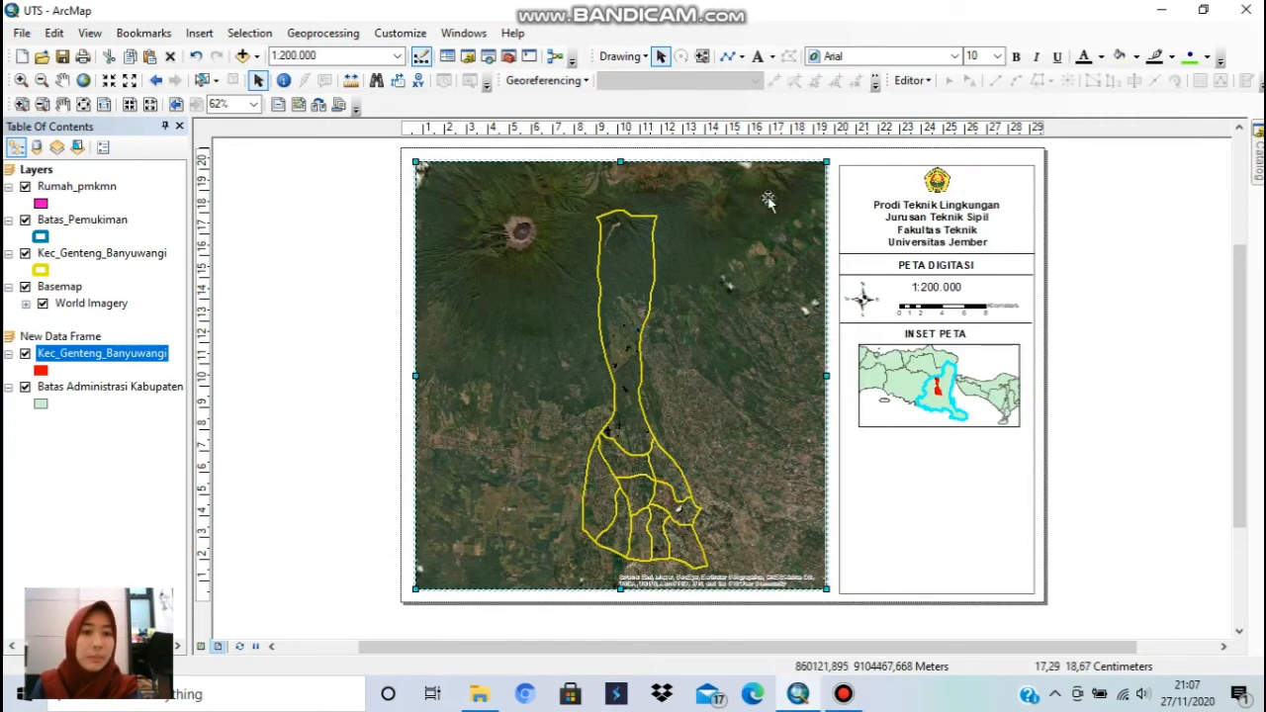
{"action": "left_click", "coordinate": [198, 32]}
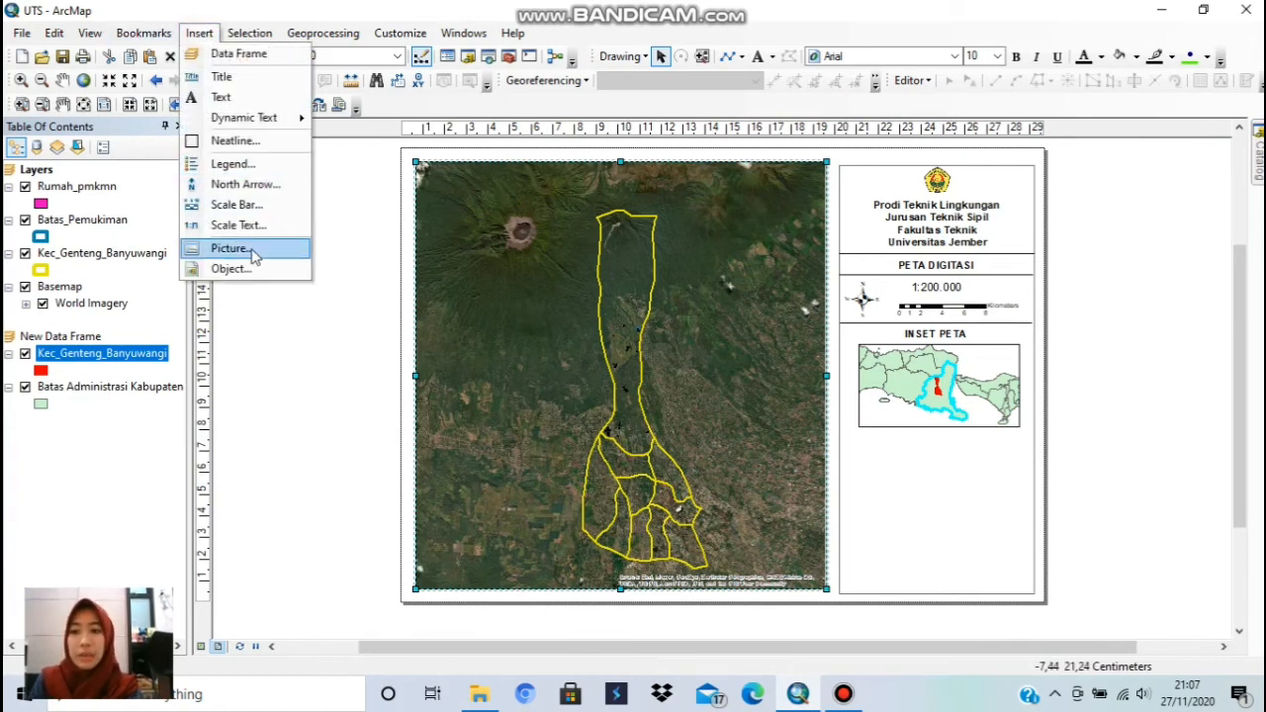
{"action": "left_click", "coordinate": [259, 163]}
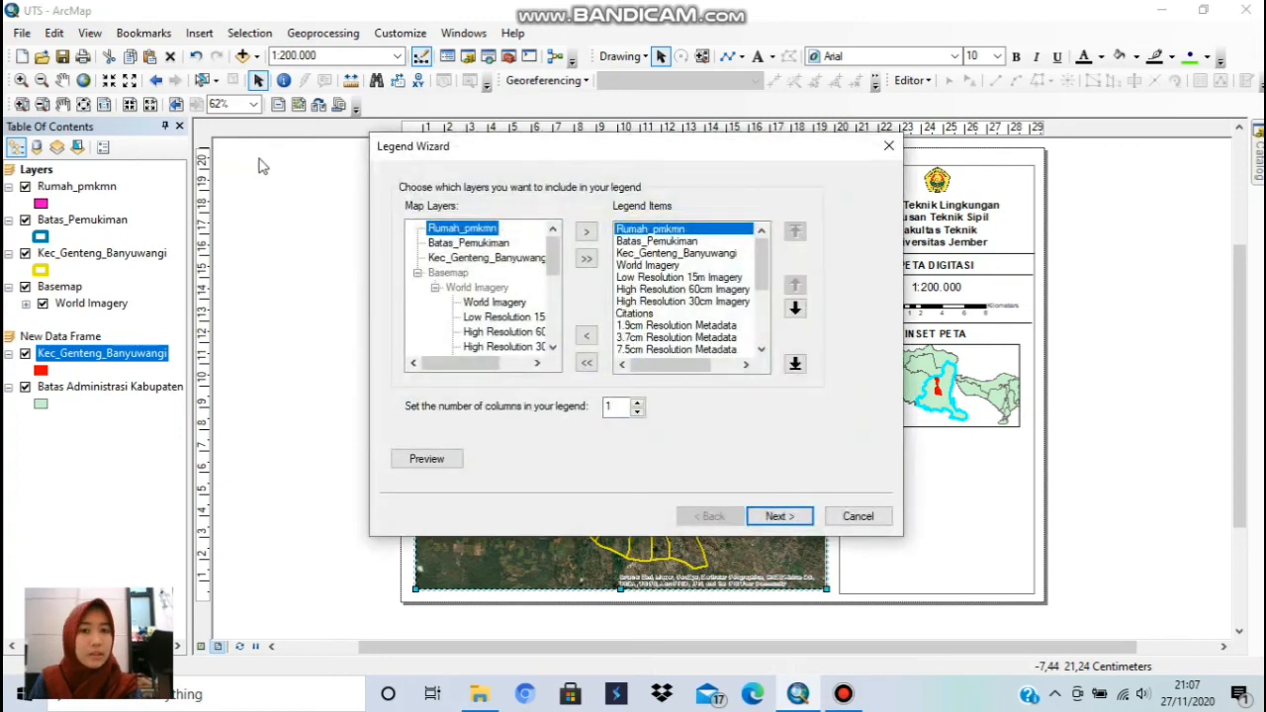
{"action": "left_click_drag", "start_coordinate": [765, 265], "coordinate": [757, 217]}
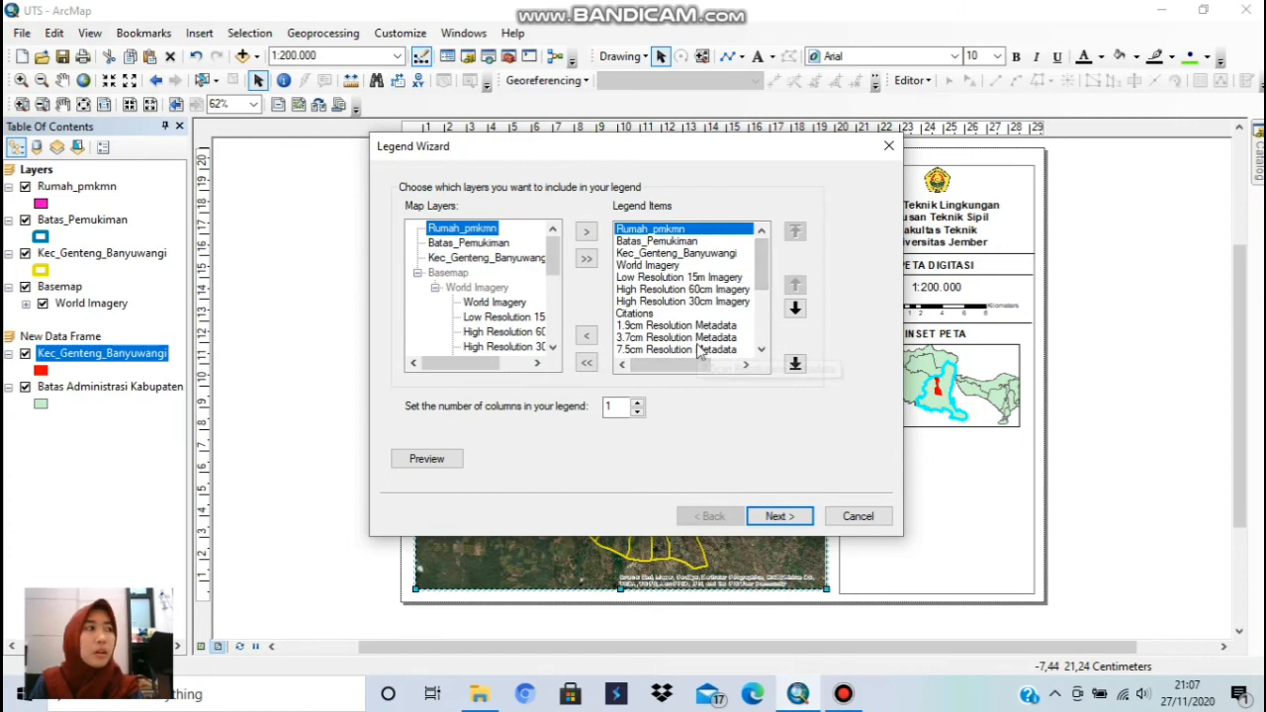
{"action": "left_click", "coordinate": [690, 289]}
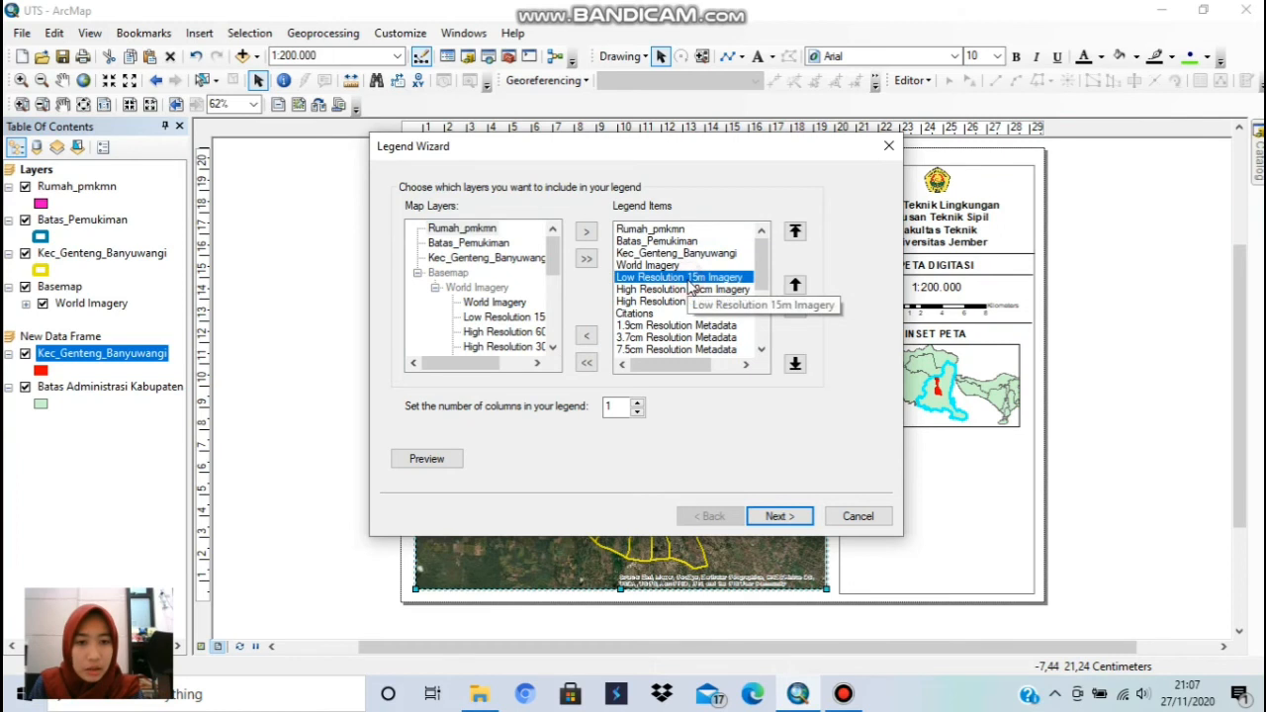
{"action": "left_click", "coordinate": [696, 339]}
{"action": "left_click", "coordinate": [653, 266]}
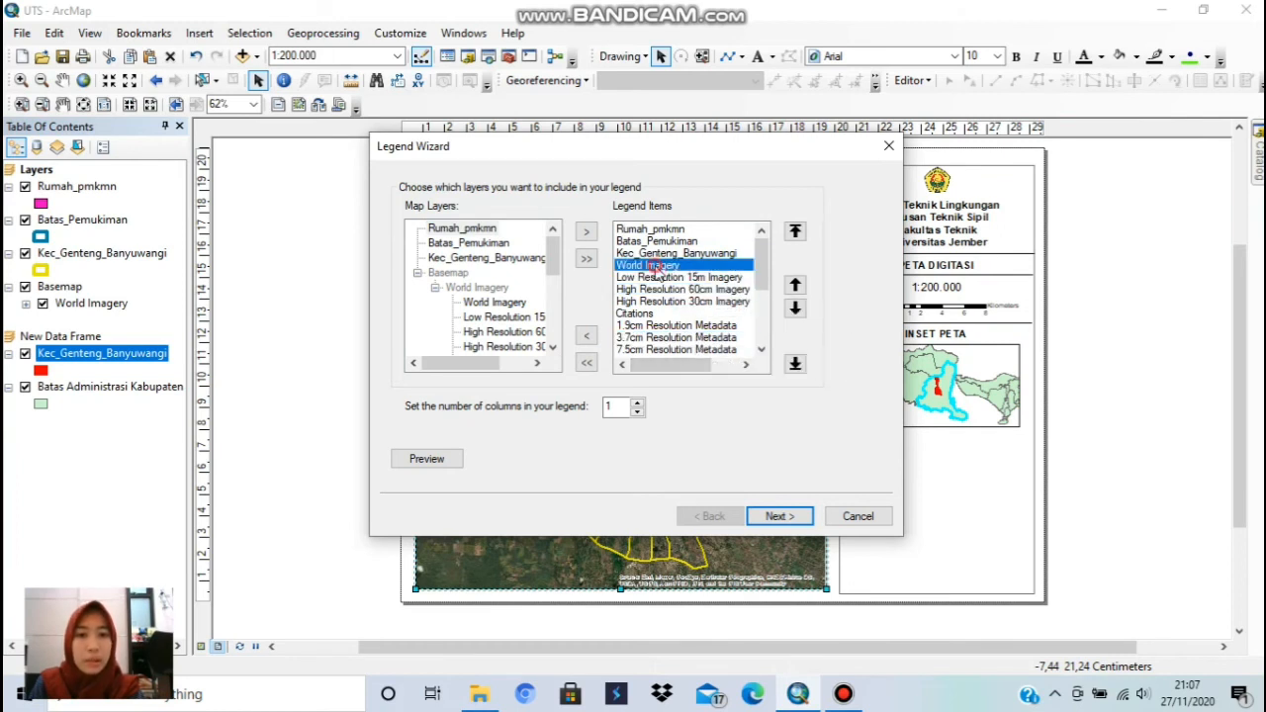
{"action": "key", "text": "shift+Down"}
{"action": "key", "text": "shift+Down"}
{"action": "key", "text": "shift+Down"}
{"action": "key", "text": "shift+Down"}
{"action": "key", "text": "shift+Down"}
{"action": "key", "text": "shift+Down"}
{"action": "key", "text": "shift+Down"}
{"action": "key", "text": "shift+Down"}
{"action": "key", "text": "shift+Down"}
{"action": "key", "text": "shift+Down"}
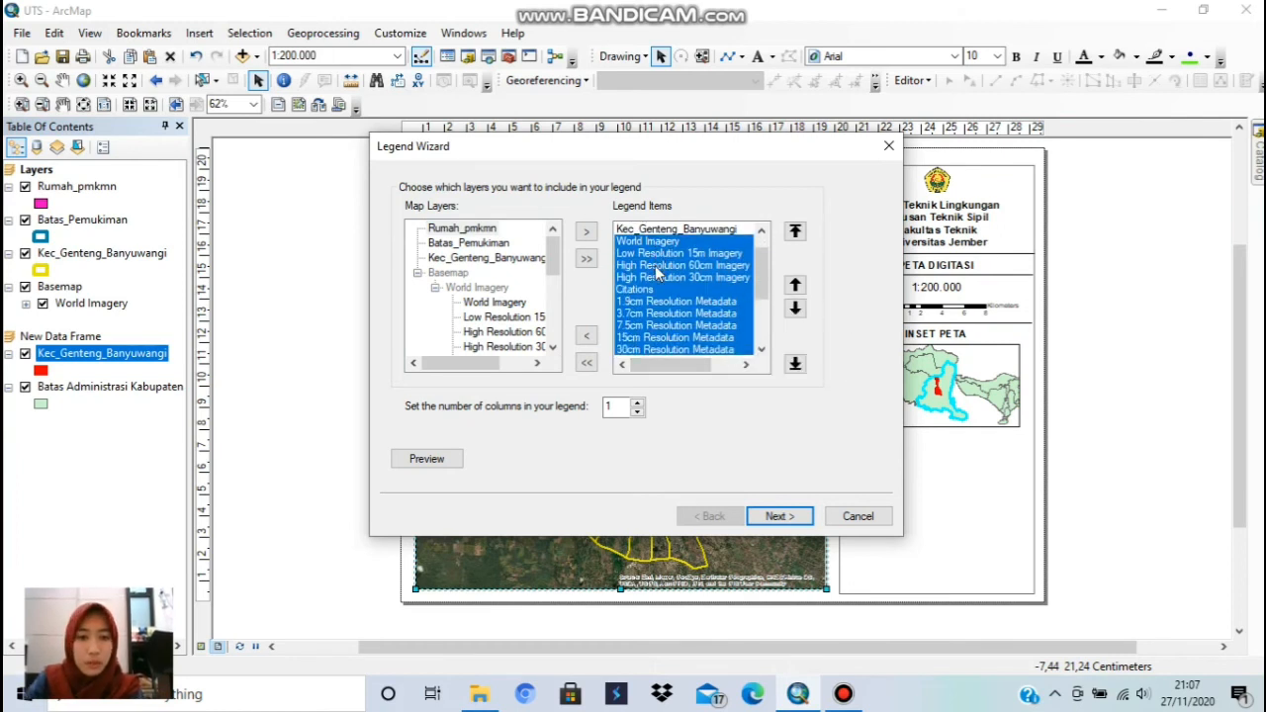
{"action": "key", "text": "shift+Down"}
{"action": "key", "text": "shift+Down"}
{"action": "key", "text": "shift+Down"}
{"action": "key", "text": "shift+Down"}
{"action": "key", "text": "shift+Down"}
{"action": "key", "text": "shift+Down"}
{"action": "key", "text": "shift+Down"}
{"action": "key", "text": "shift+Down"}
{"action": "key", "text": "Down"}
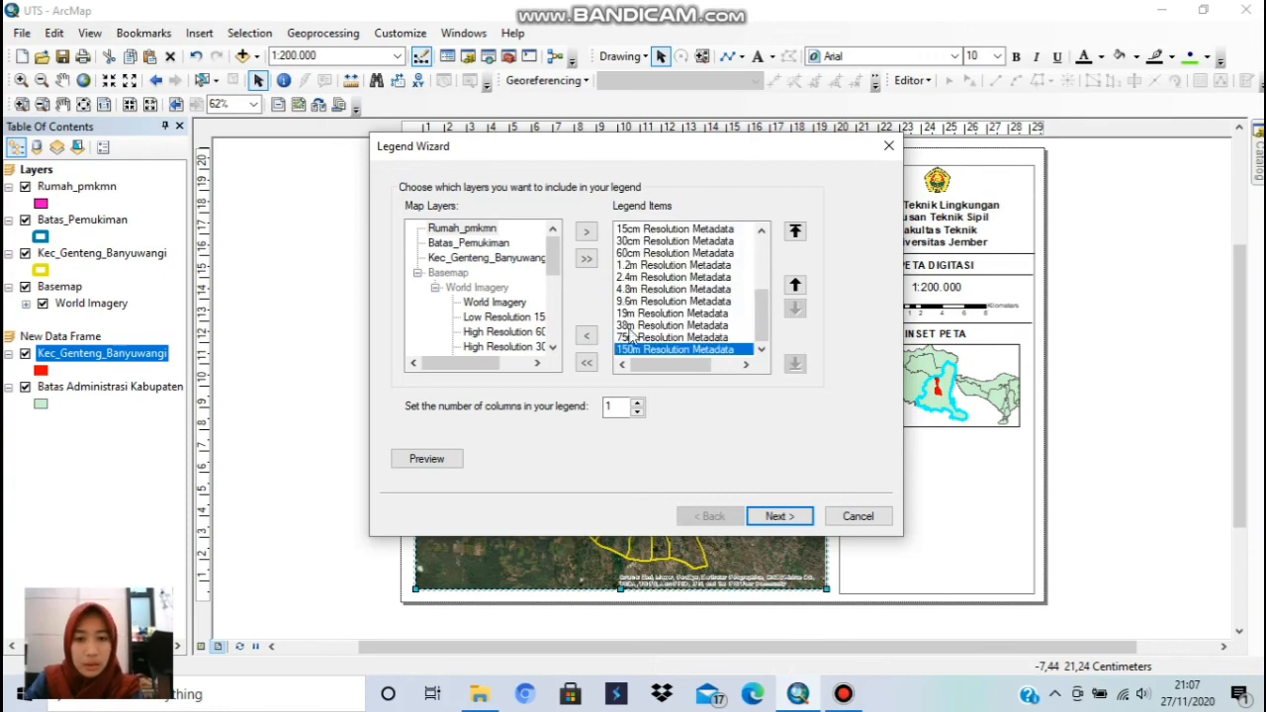
{"action": "key", "text": "shift+Up"}
{"action": "key", "text": "shift+Up"}
{"action": "key", "text": "shift+Up"}
{"action": "key", "text": "shift+Up"}
{"action": "key", "text": "shift+Up"}
{"action": "key", "text": "shift+Up"}
{"action": "key", "text": "shift+Up"}
{"action": "key", "text": "shift+Up"}
{"action": "key", "text": "shift+Up"}
{"action": "key", "text": "shift+Up"}
{"action": "key", "text": "shift+Up"}
{"action": "key", "text": "shift+Up"}
{"action": "key", "text": "shift+Up"}
{"action": "key", "text": "shift+Up"}
{"action": "key", "text": "shift+Up"}
{"action": "key", "text": "shift+Up"}
{"action": "key", "text": "shift+Up"}
{"action": "key", "text": "shift+Up"}
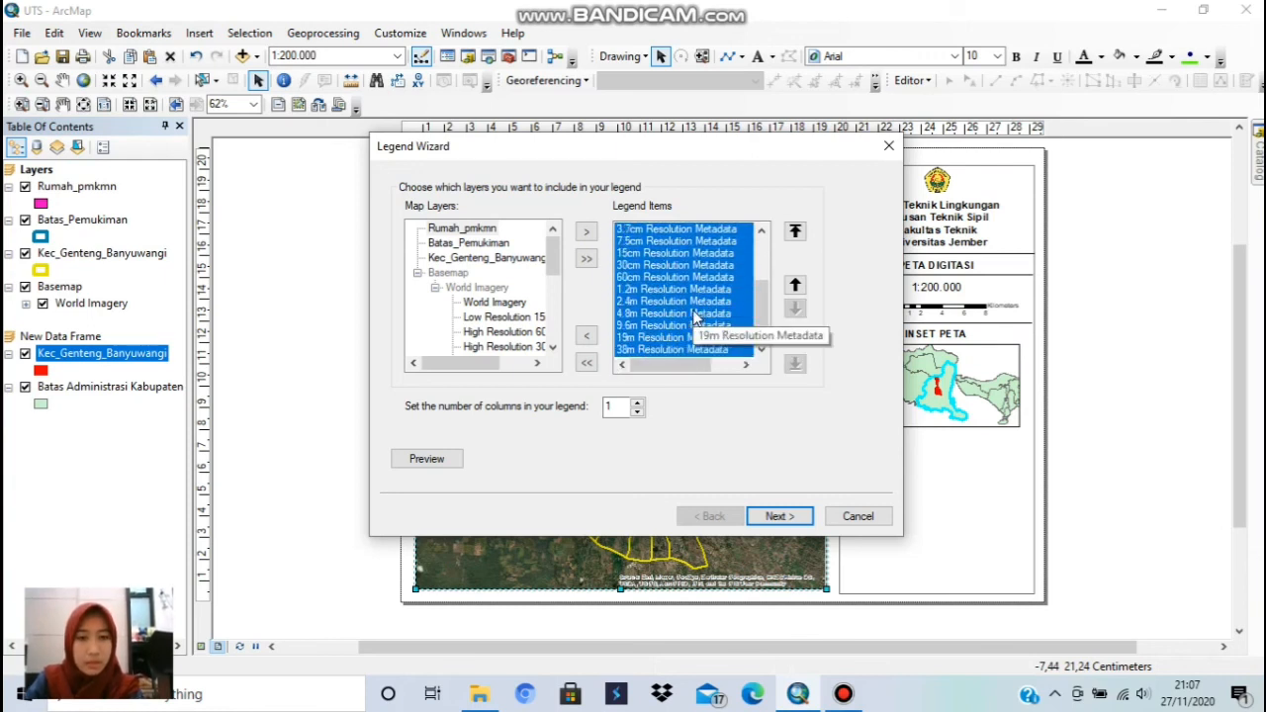
{"action": "key", "text": "shift+Down"}
{"action": "key", "text": "shift+Down"}
{"action": "key", "text": "shift+Up"}
{"action": "key", "text": "shift+Up"}
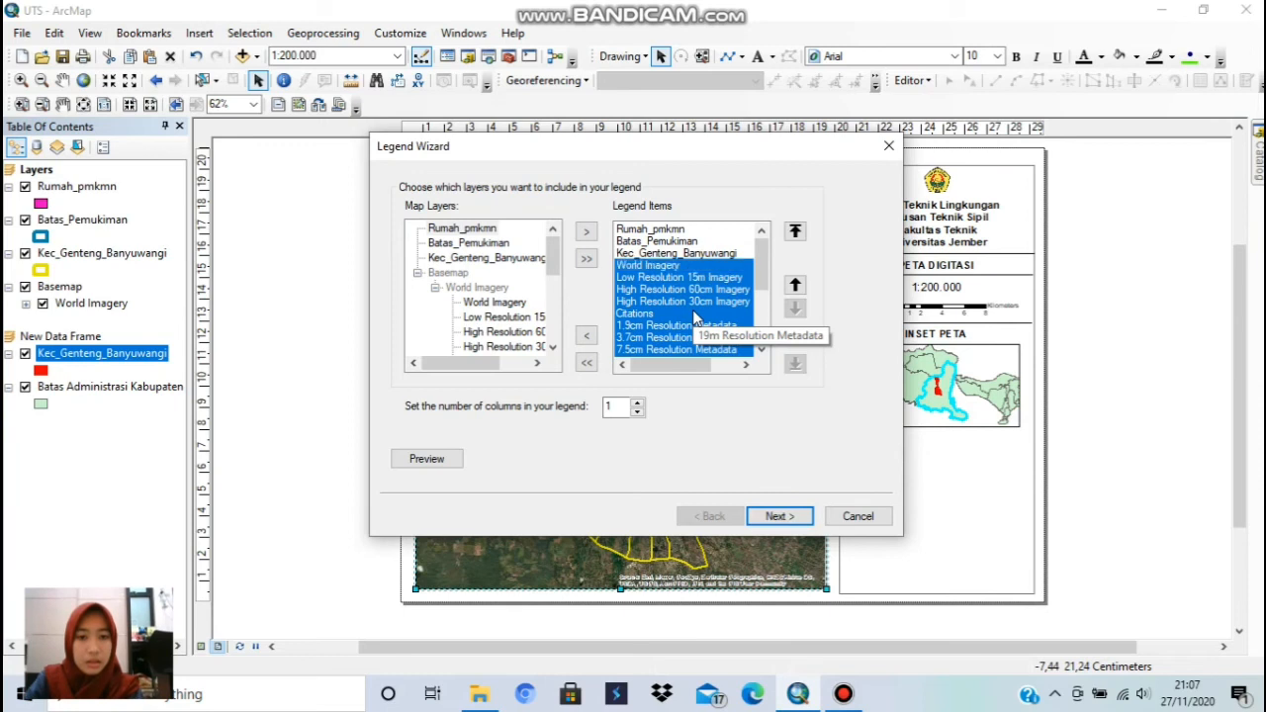
{"action": "left_click", "coordinate": [588, 336]}
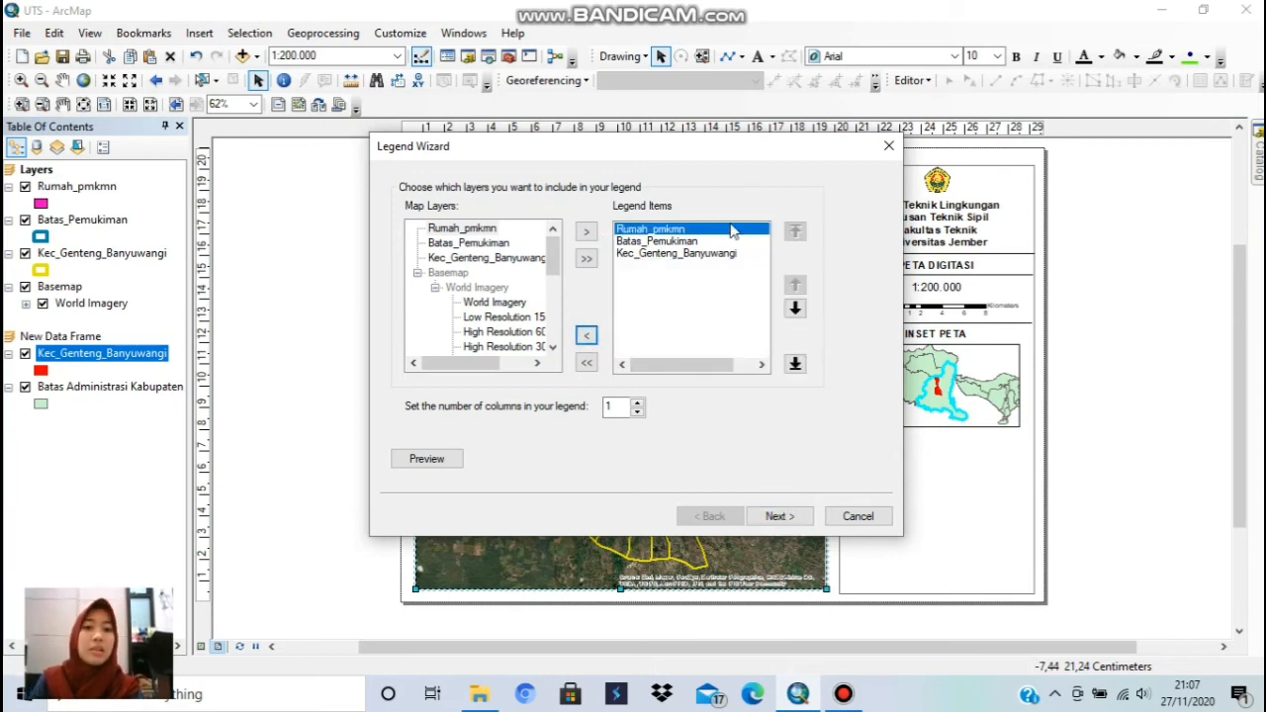
- Complete the Legend Wizard with its default title and patch settings and place the legend in the side panel below the inset map
{"action": "left_click", "coordinate": [794, 518]}
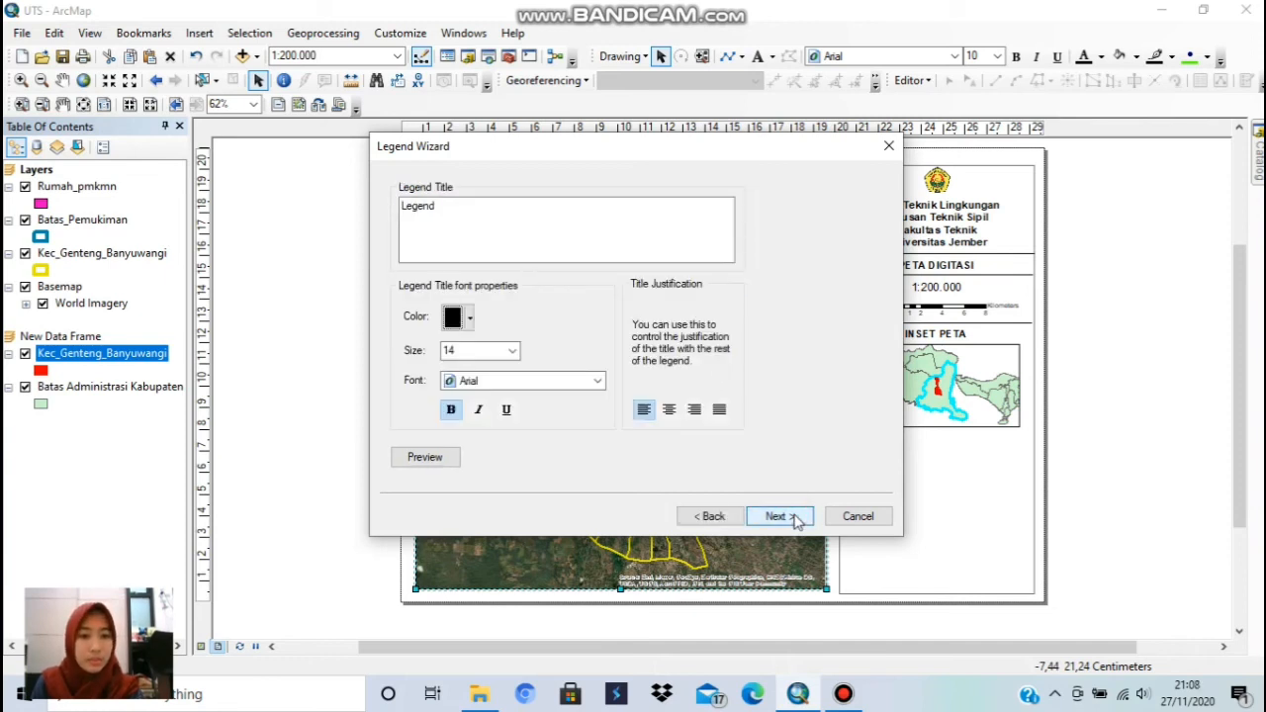
{"action": "left_click", "coordinate": [794, 518]}
{"action": "left_click", "coordinate": [795, 519]}
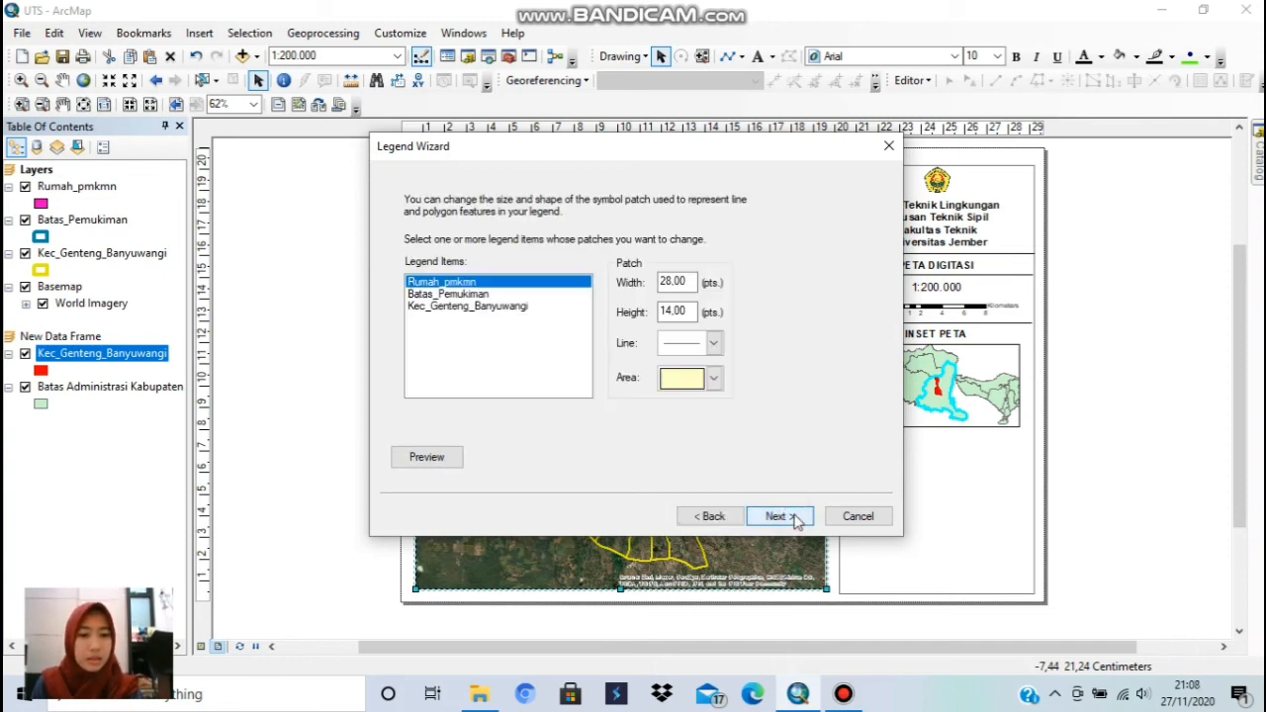
{"action": "left_click", "coordinate": [794, 518]}
{"action": "left_click", "coordinate": [795, 519]}
{"action": "left_click", "coordinate": [781, 516]}
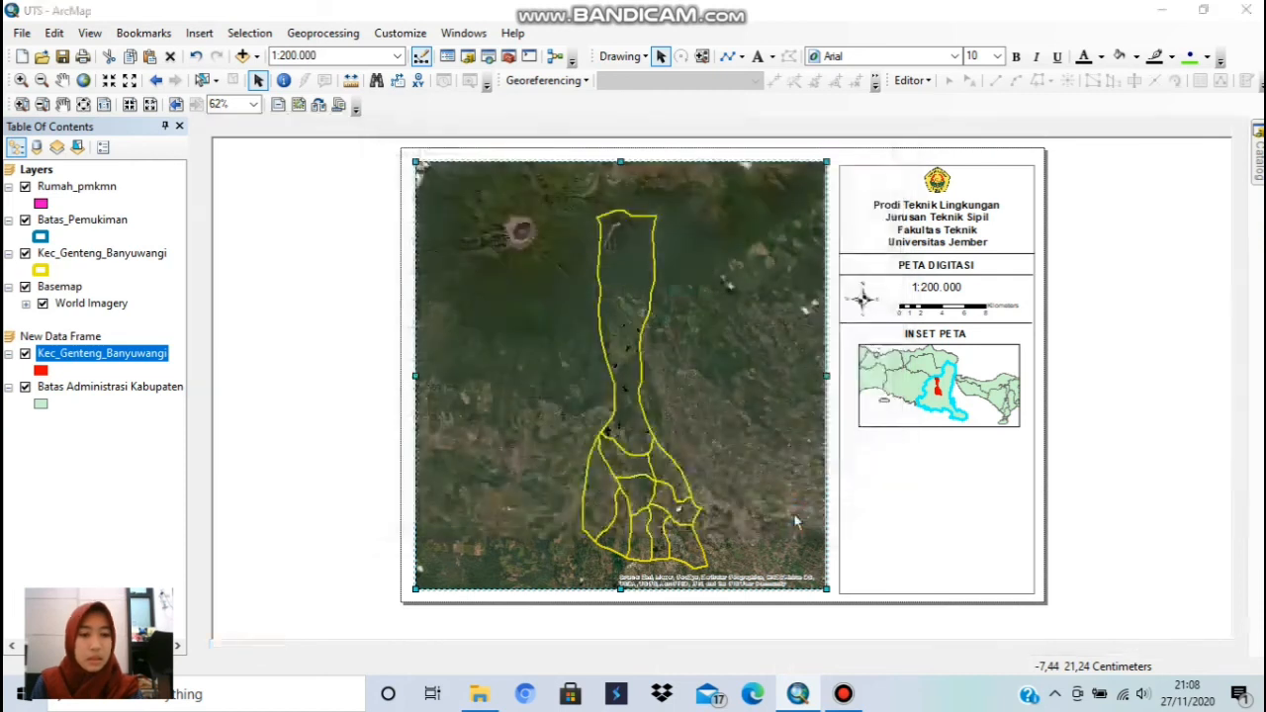
{"action": "left_click", "coordinate": [638, 399]}
{"action": "left_click_drag", "start_coordinate": [638, 399], "coordinate": [900, 451]}
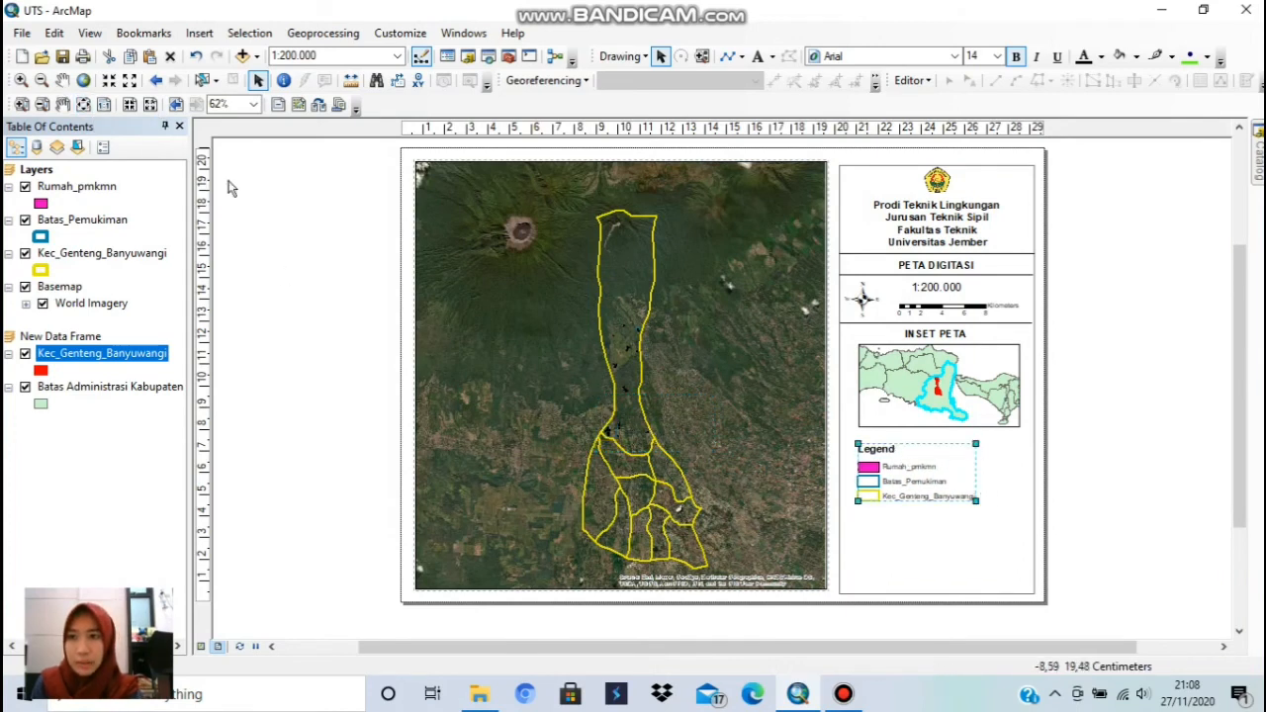
{"action": "left_click", "coordinate": [207, 366]}
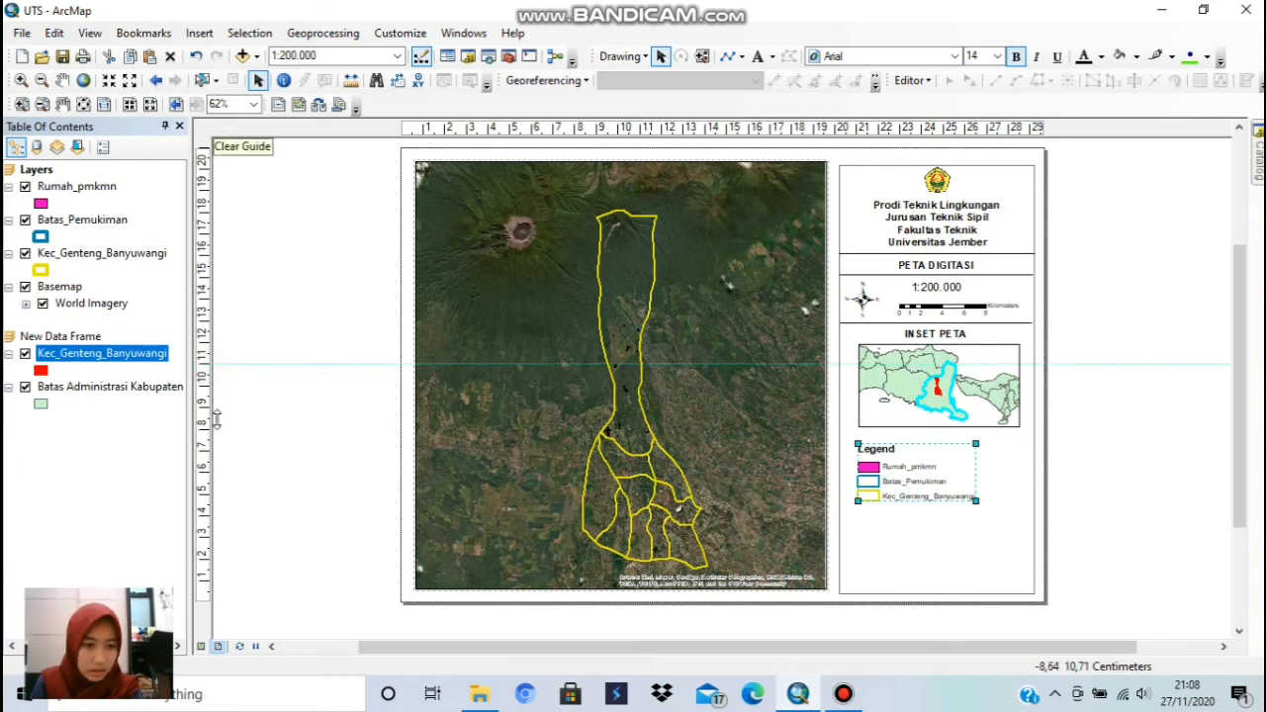
{"action": "mouse_move", "coordinate": [219, 411]}
{"action": "left_mouse_down"}
{"action": "mouse_move", "coordinate": [206, 367]}
{"action": "mouse_move", "coordinate": [219, 410]}
{"action": "left_mouse_up"}
{"action": "left_click", "coordinate": [201, 368]}
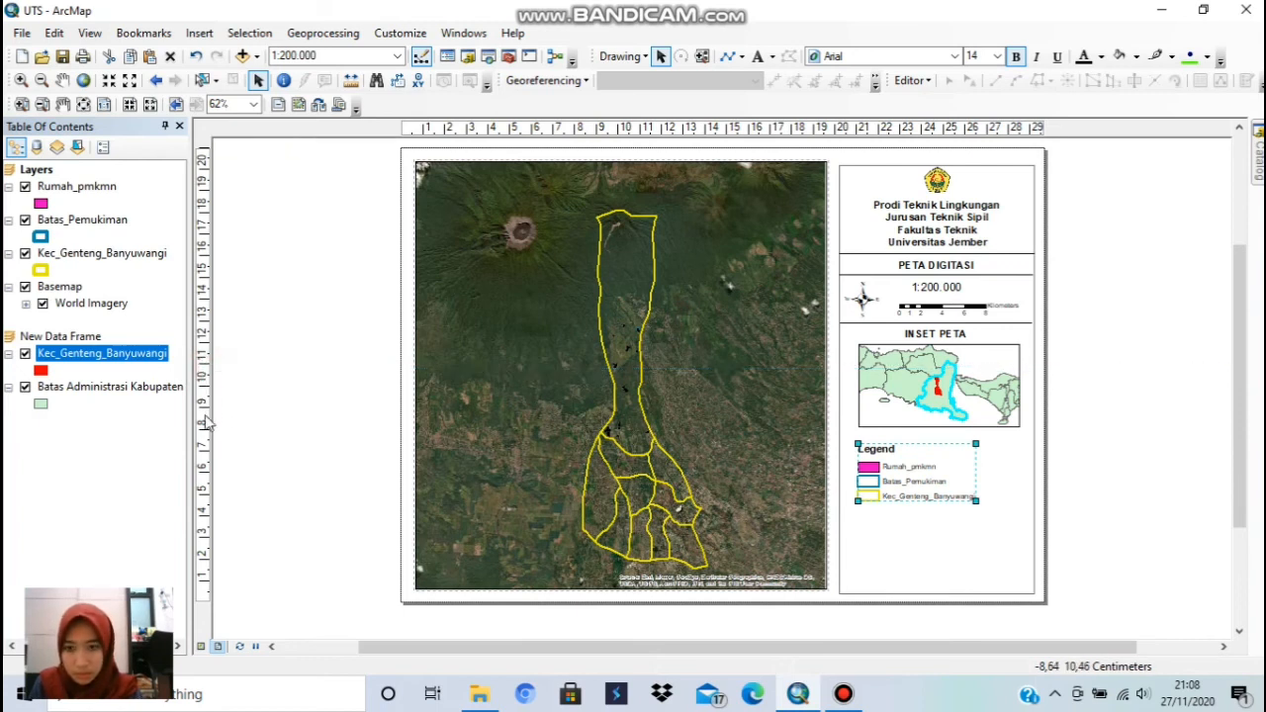
- Set a horizontal guide between the inset map and the legend, and draw a divider line along it across the side panel's full width
{"action": "left_click", "coordinate": [205, 437]}
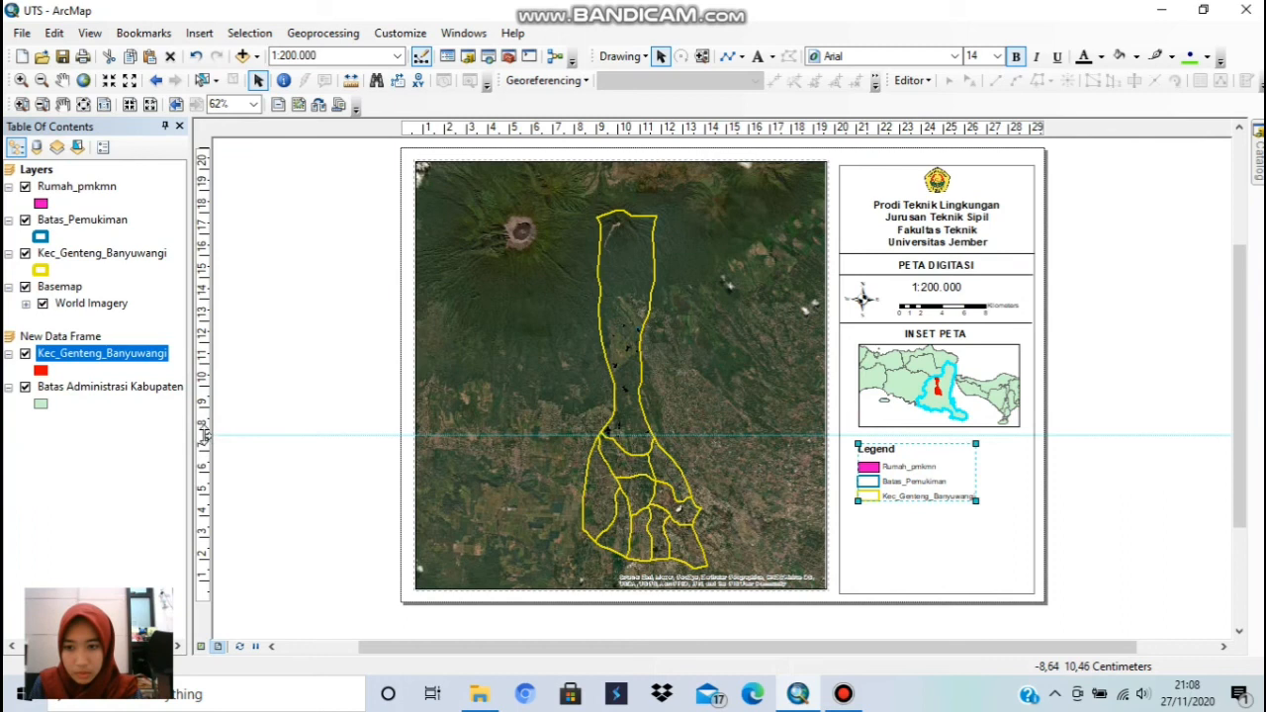
{"action": "left_click_drag", "start_coordinate": [204, 437], "coordinate": [206, 435]}
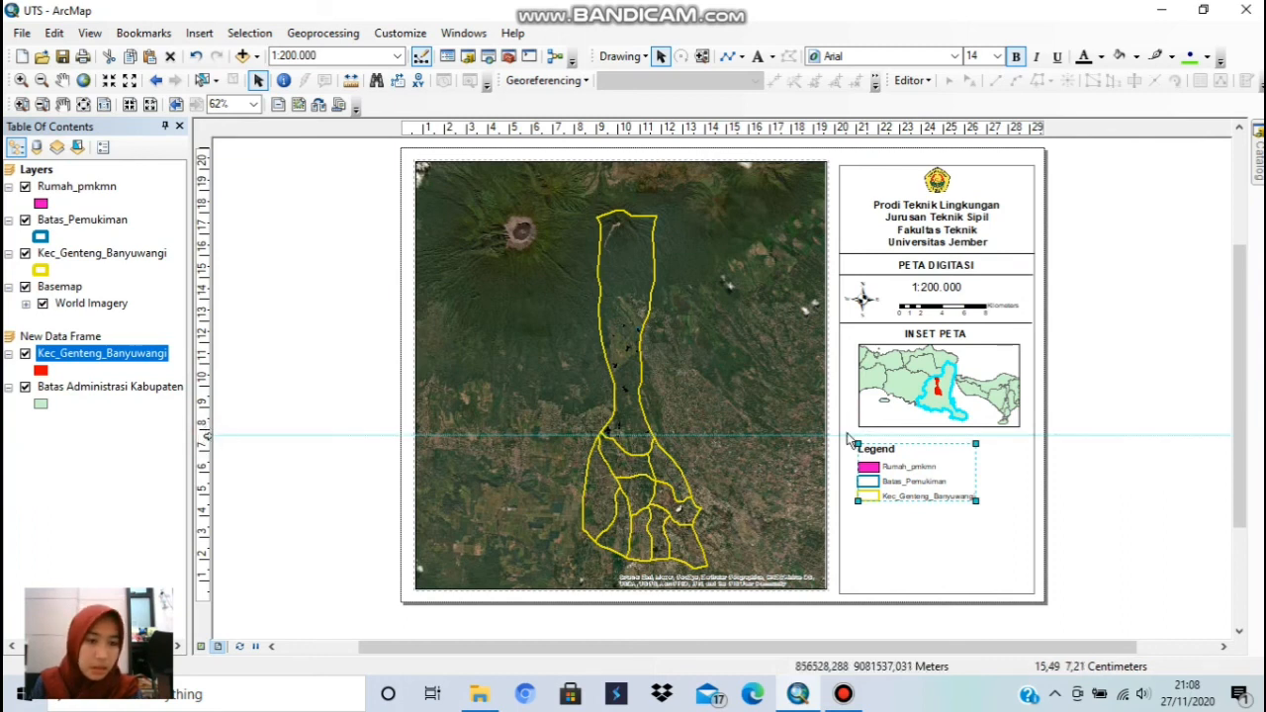
{"action": "left_click", "coordinate": [727, 56]}
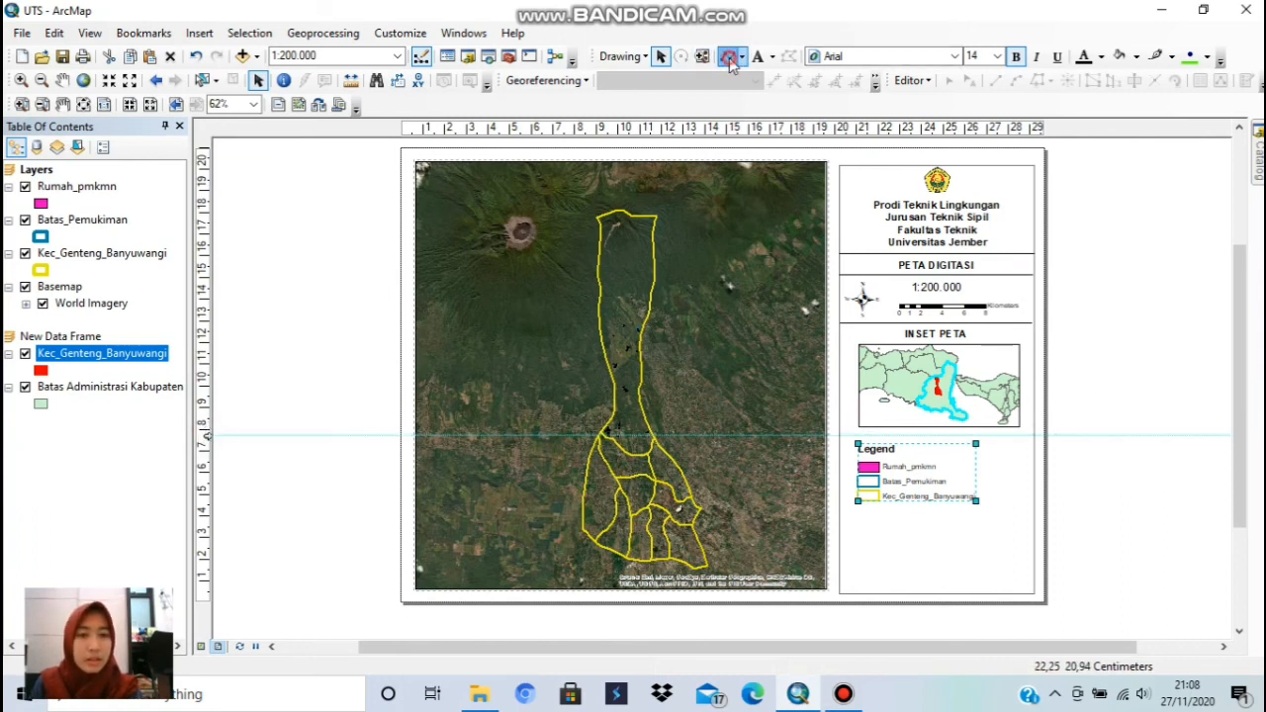
{"action": "left_click", "coordinate": [840, 436]}
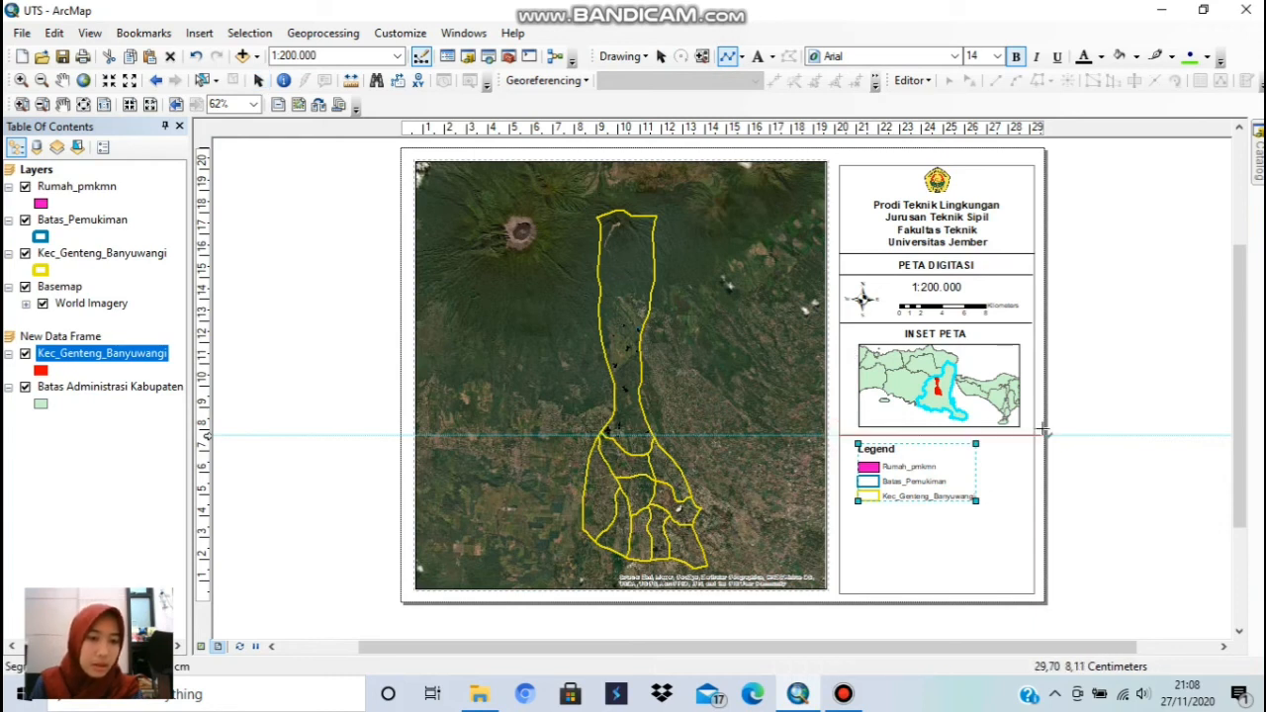
{"action": "double_click", "coordinate": [1035, 435]}
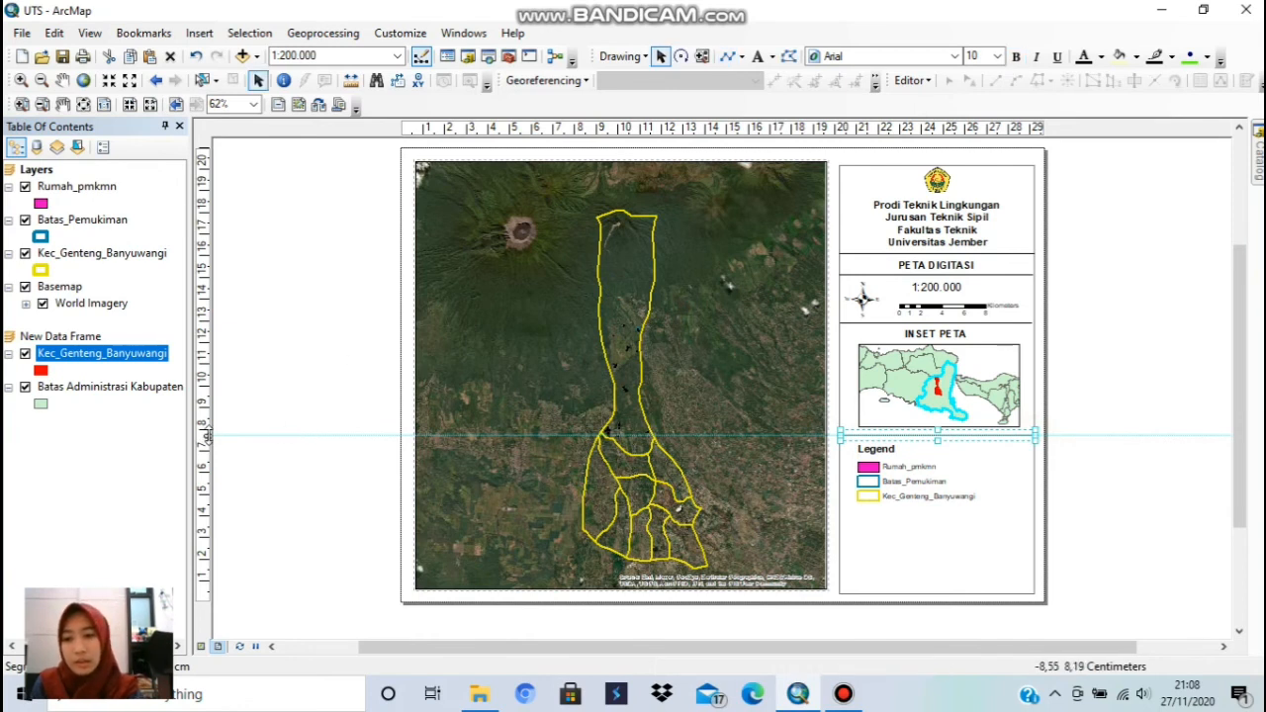
- Clear the guide between the inset map and the legend, and change the legend's title to Legenda
{"action": "right_click", "coordinate": [206, 436]}
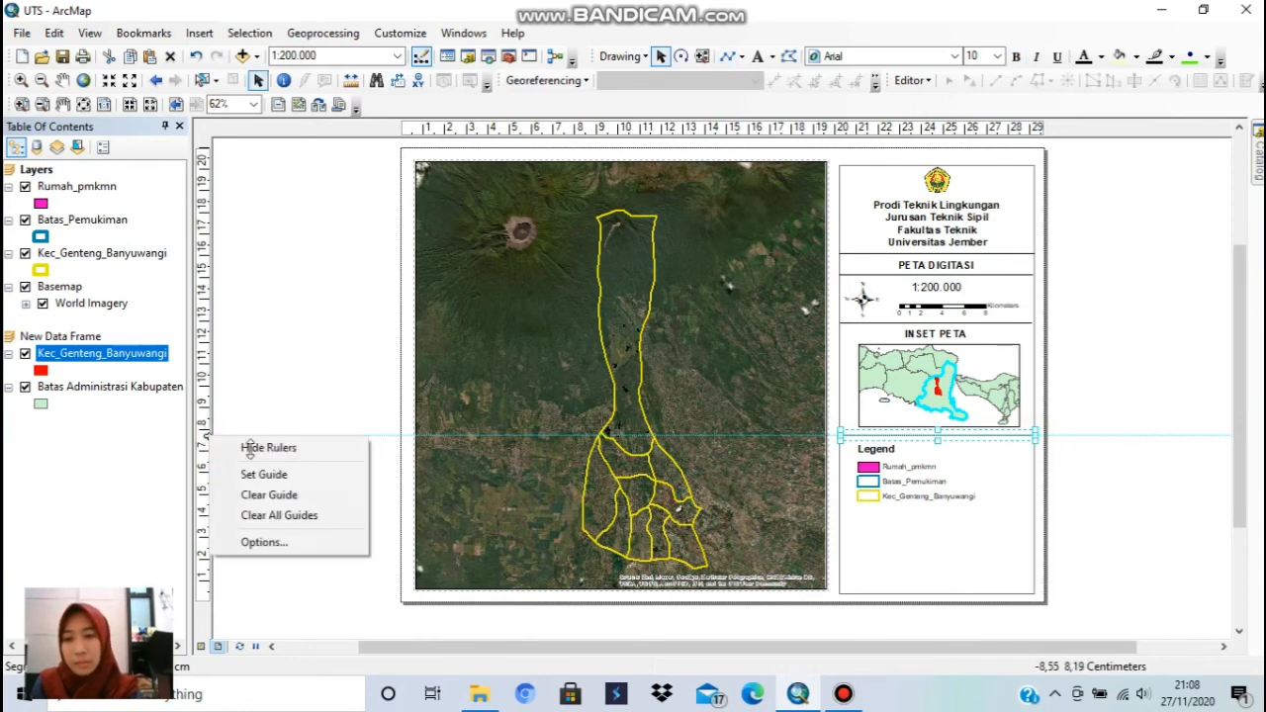
{"action": "left_click", "coordinate": [271, 496]}
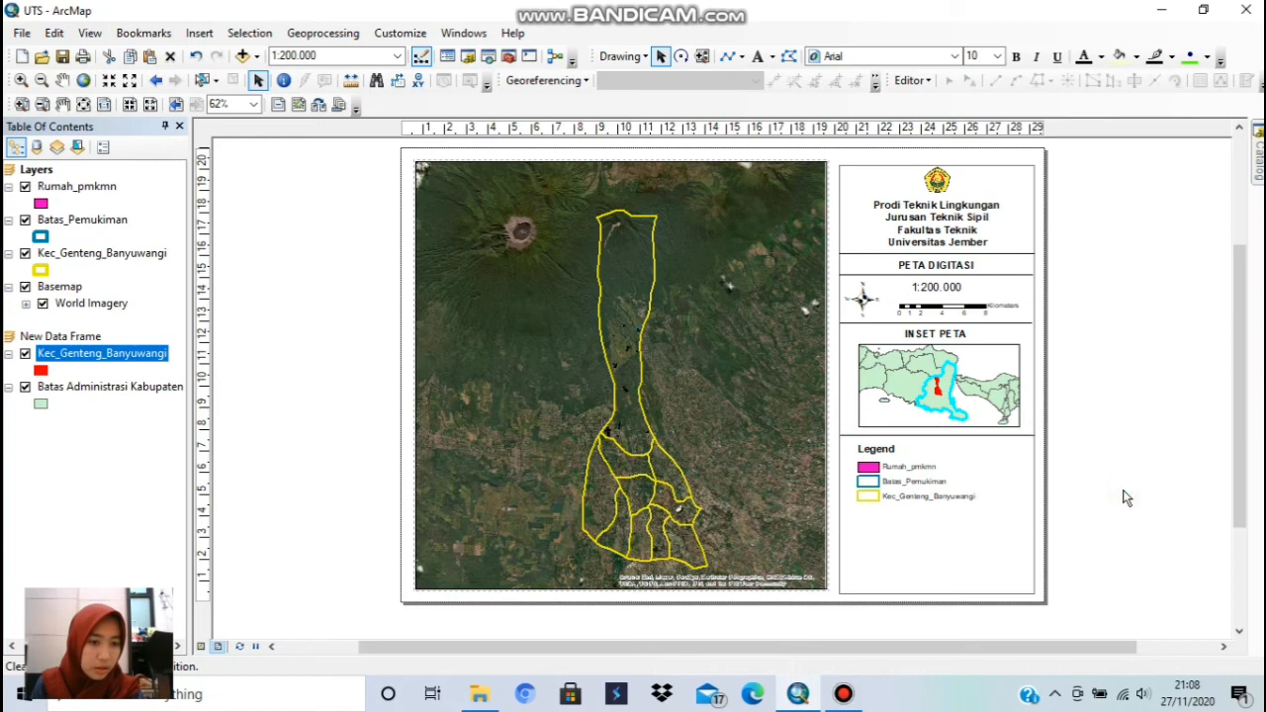
{"action": "left_click", "coordinate": [897, 448]}
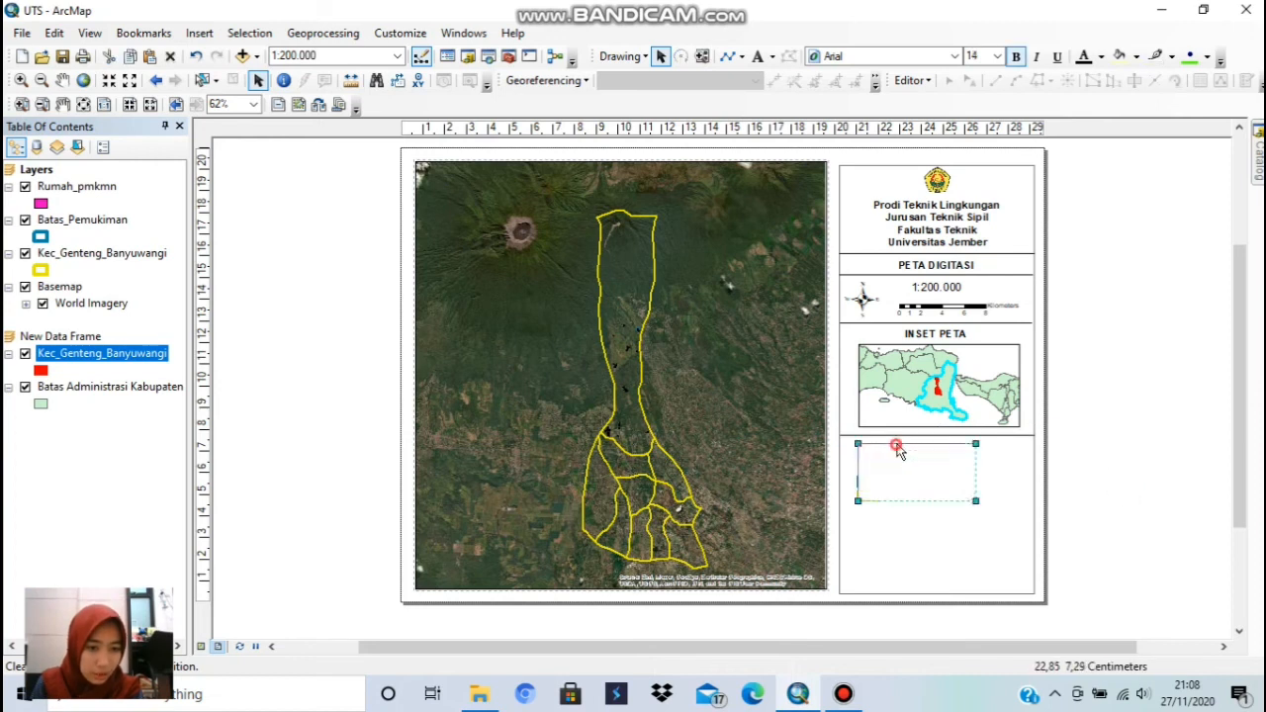
{"action": "right_click", "coordinate": [901, 463]}
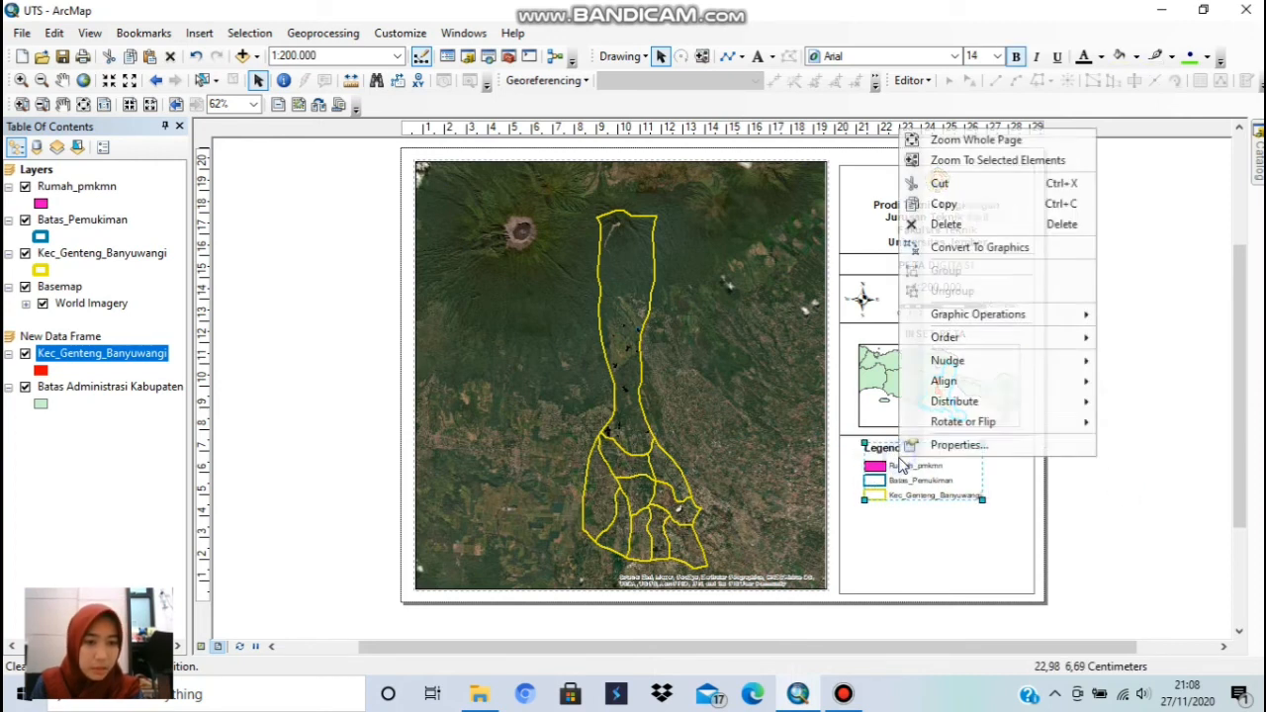
{"action": "left_click", "coordinate": [976, 444]}
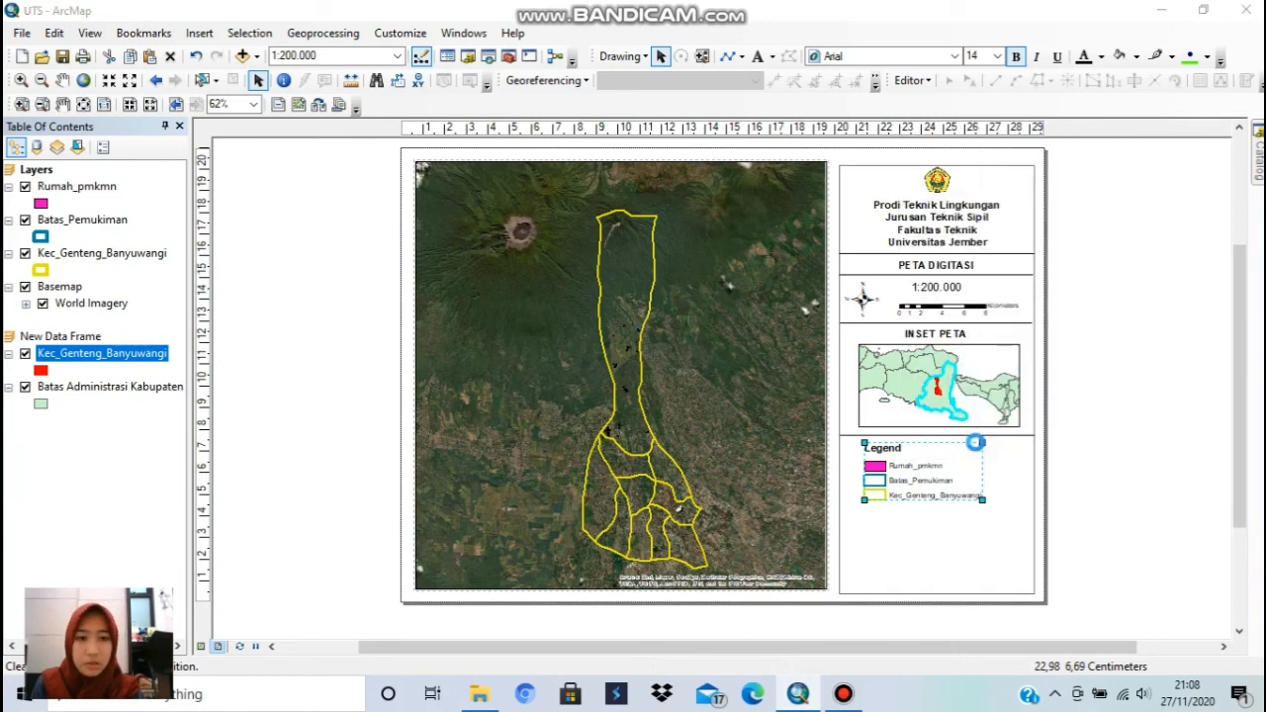
{"action": "left_click", "coordinate": [473, 178]}
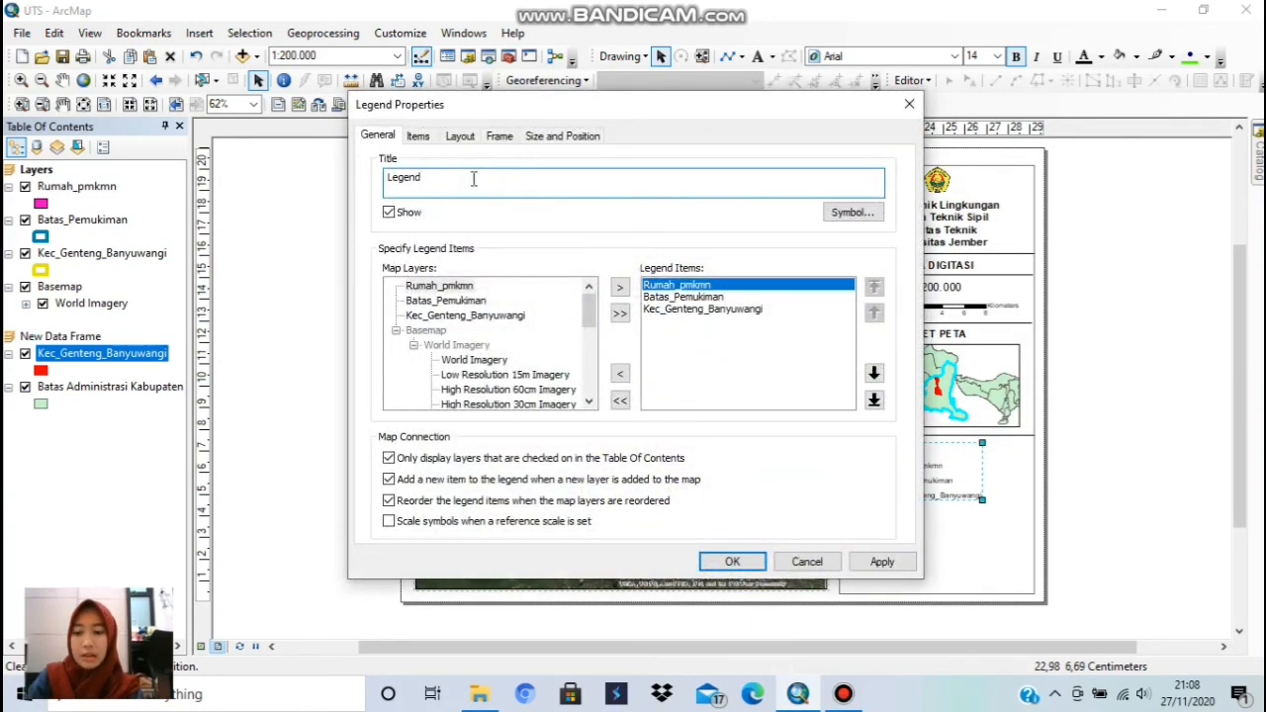
{"action": "left_click", "coordinate": [734, 576]}
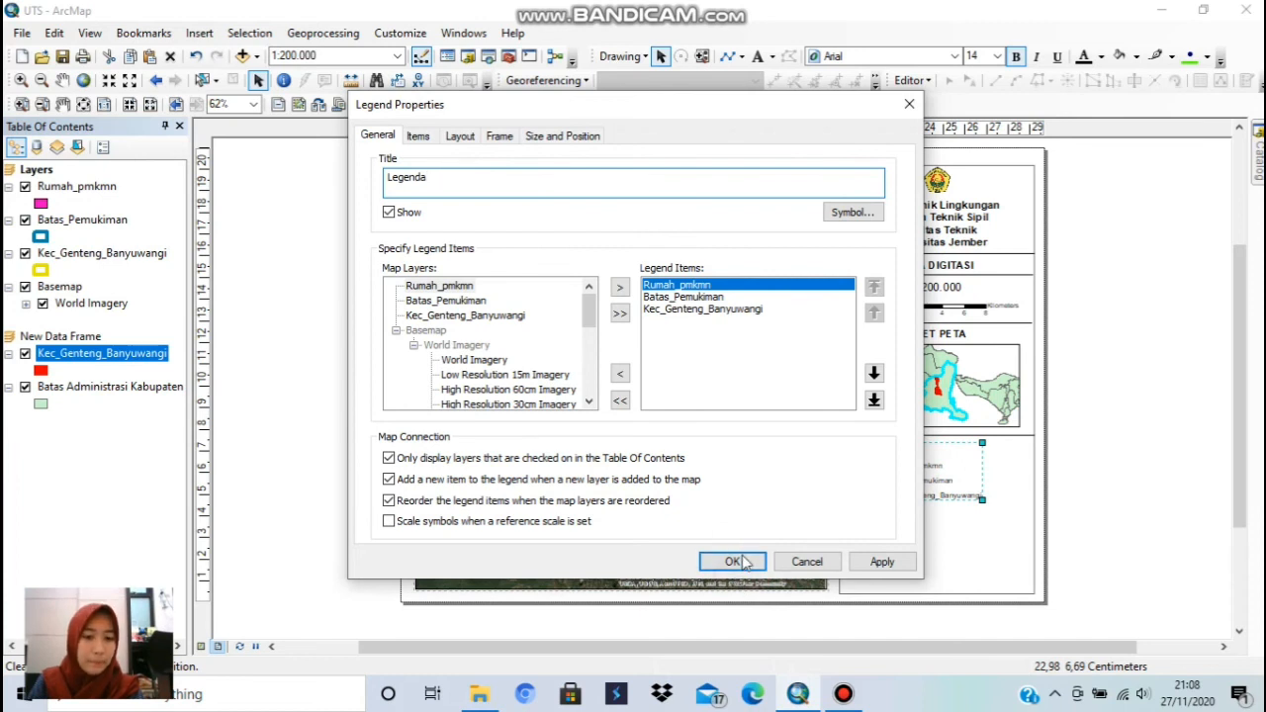
{"action": "left_click", "coordinate": [743, 562]}
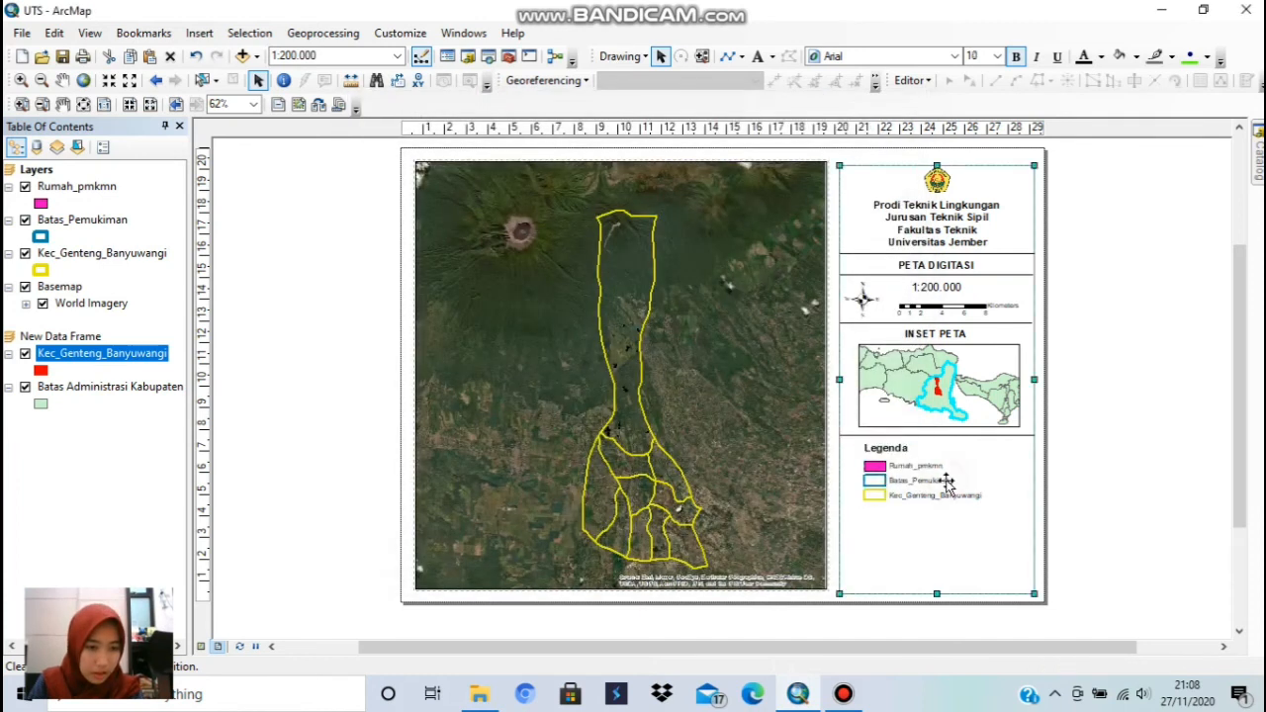
- Enlarge the legend slightly so it fills more of the side panel's width, keeping it below the divider line
{"action": "left_click", "coordinate": [942, 478]}
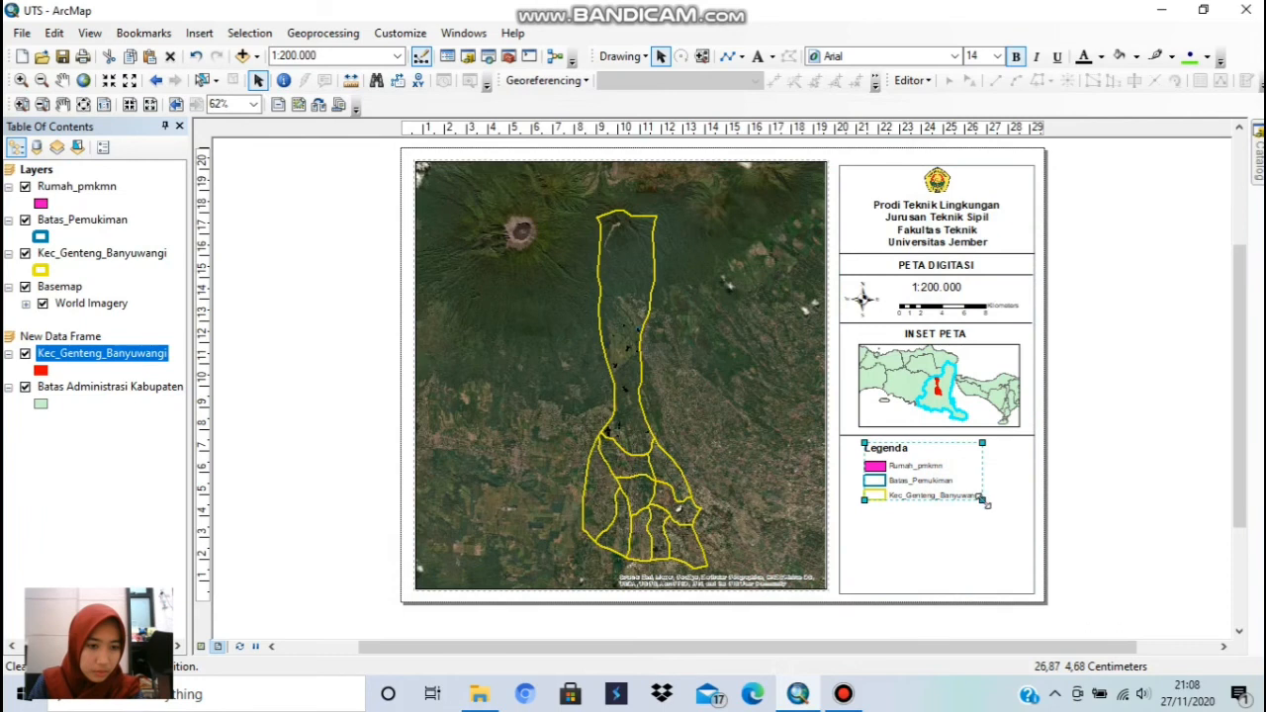
{"action": "left_click_drag", "start_coordinate": [983, 502], "coordinate": [1029, 511]}
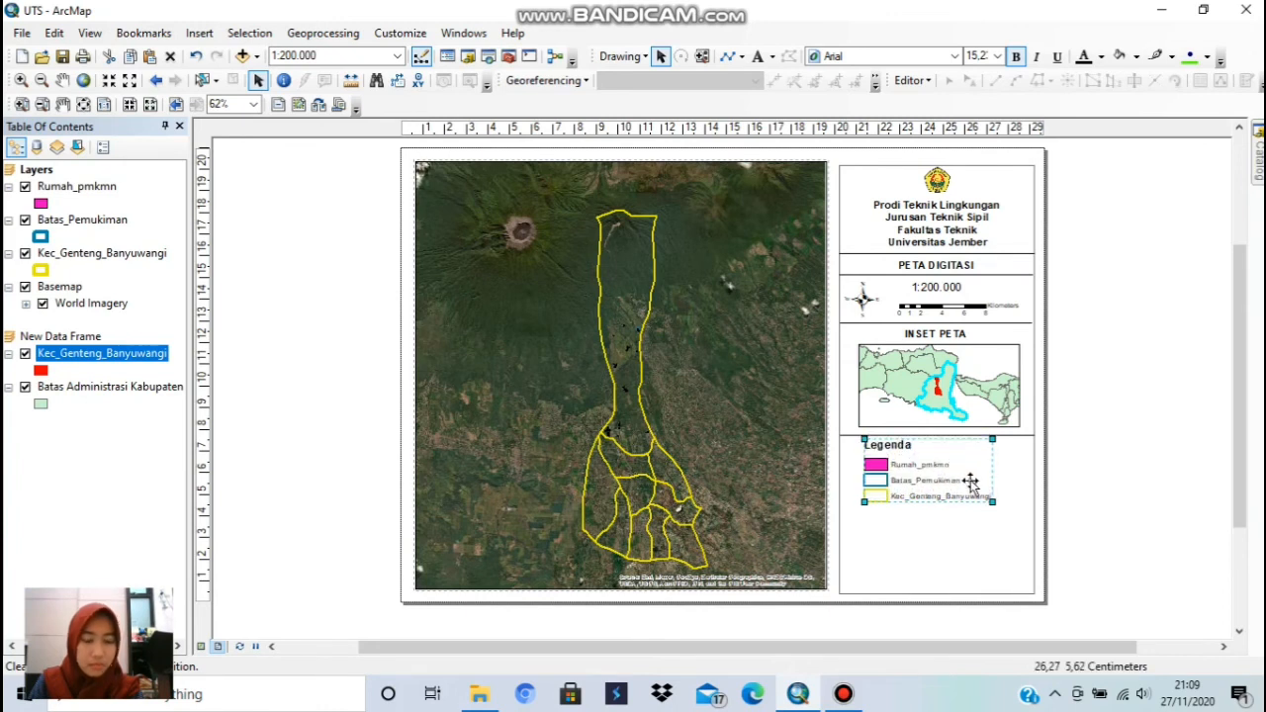
{"action": "left_click", "coordinate": [1007, 482]}
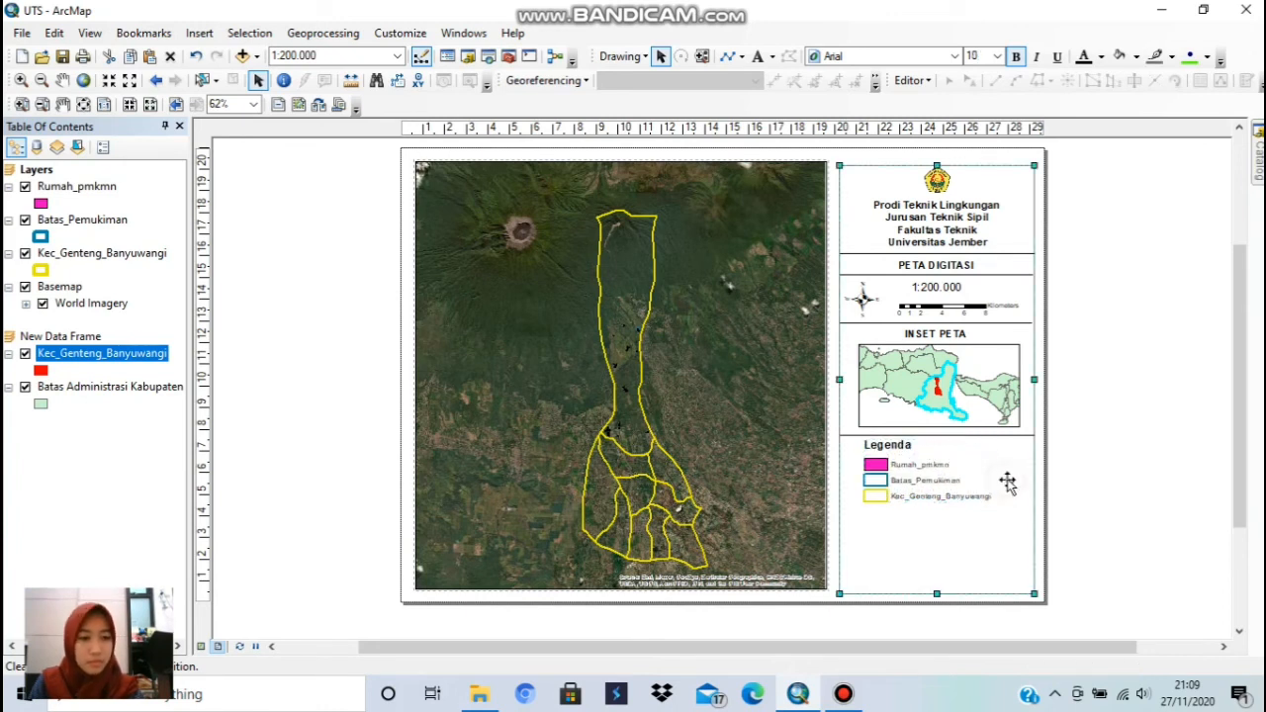
{"action": "left_click", "coordinate": [953, 476]}
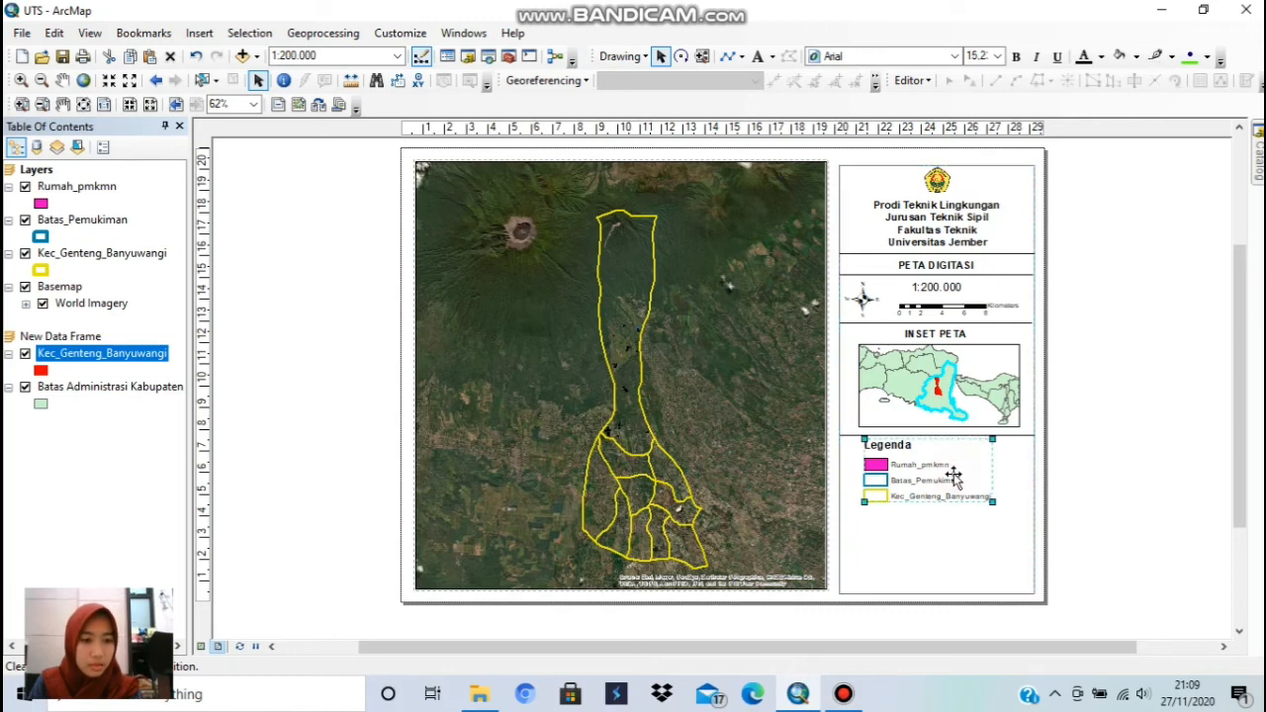
{"action": "right_click", "coordinate": [954, 475]}
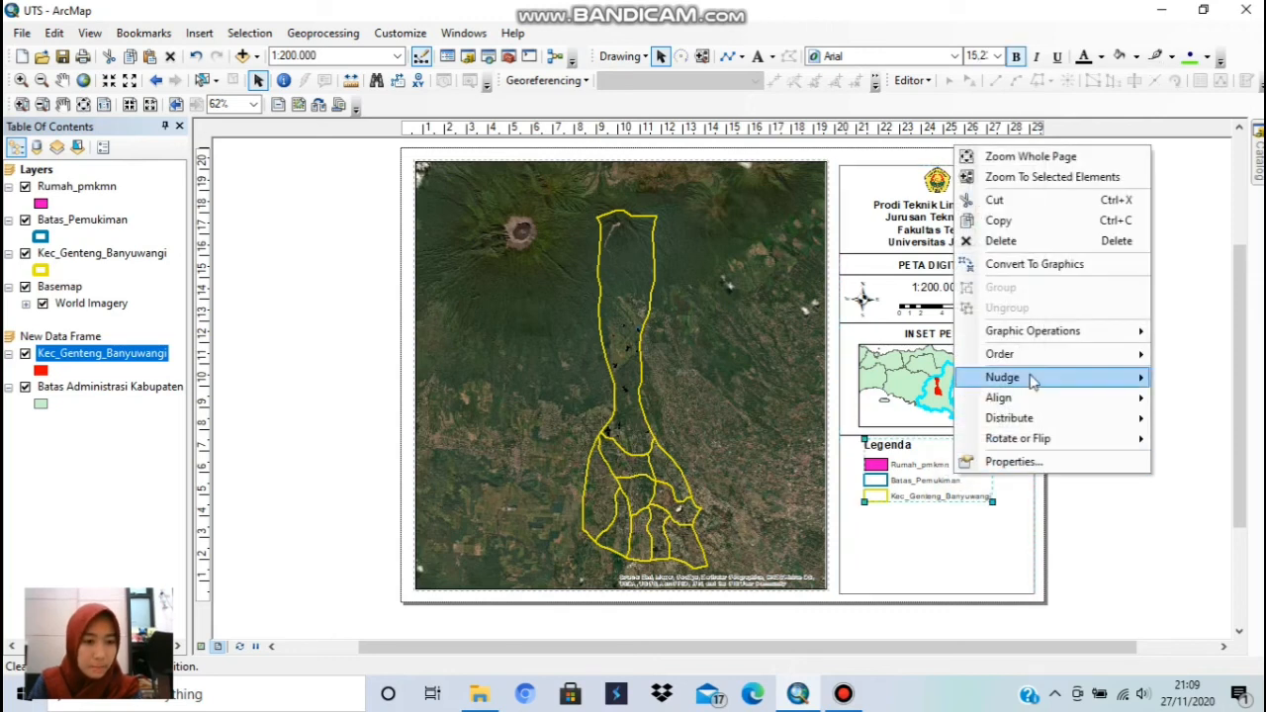
{"action": "mouse_move", "coordinate": [1007, 424]}
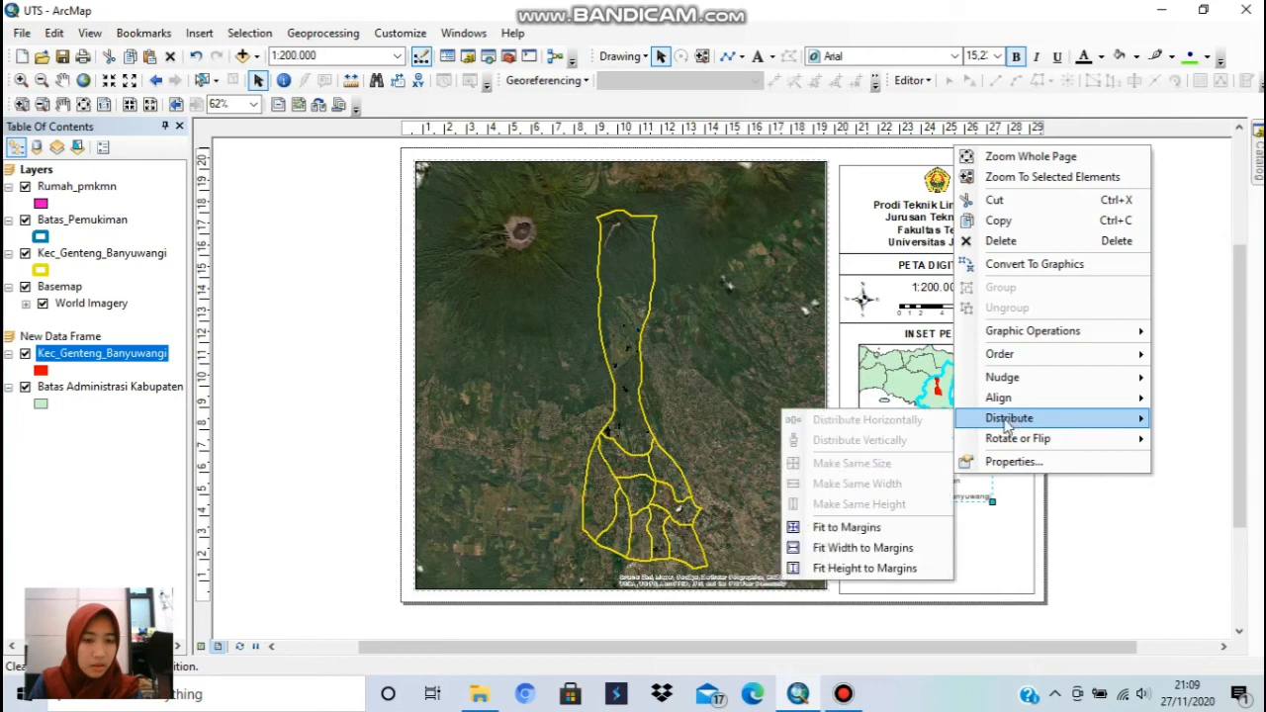
{"action": "left_click", "coordinate": [1088, 543]}
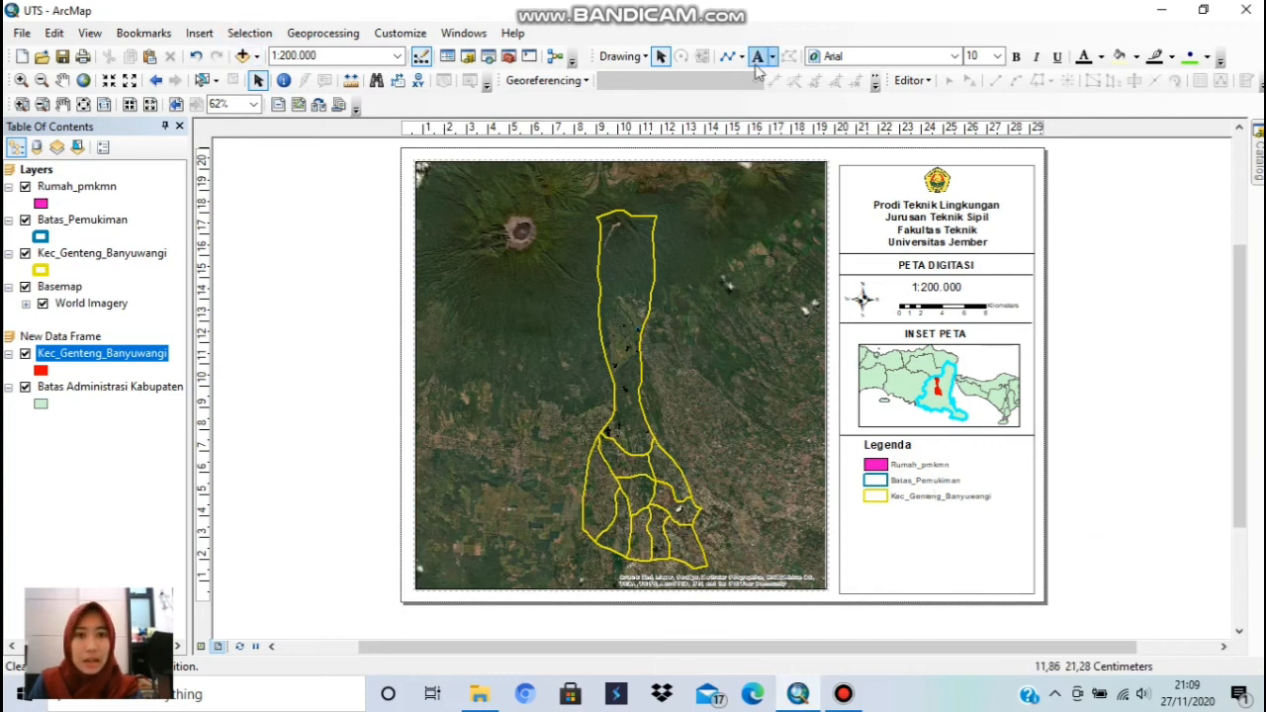
- Set horizontal guides at the legend's last entry and just below it, and draw a divider across the side panel along the lower guide
{"action": "left_click", "coordinate": [202, 375]}
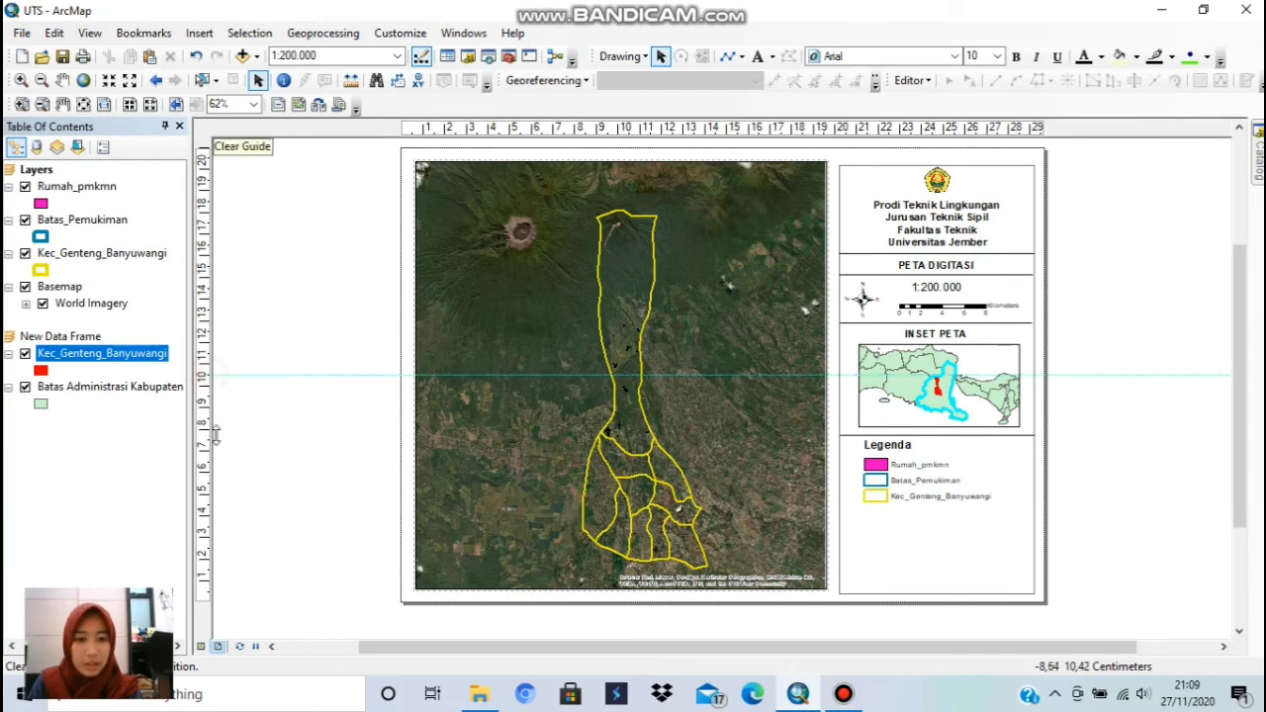
{"action": "left_click_drag", "start_coordinate": [203, 375], "coordinate": [206, 492]}
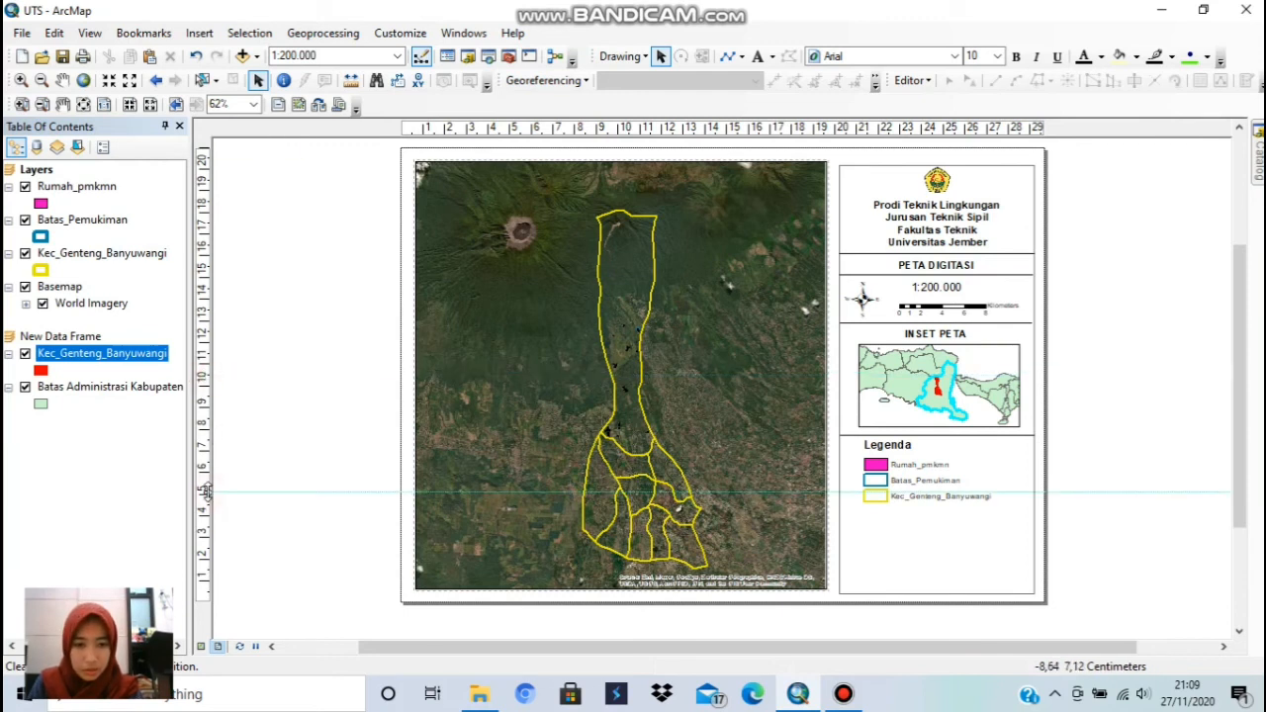
{"action": "left_click", "coordinate": [207, 519]}
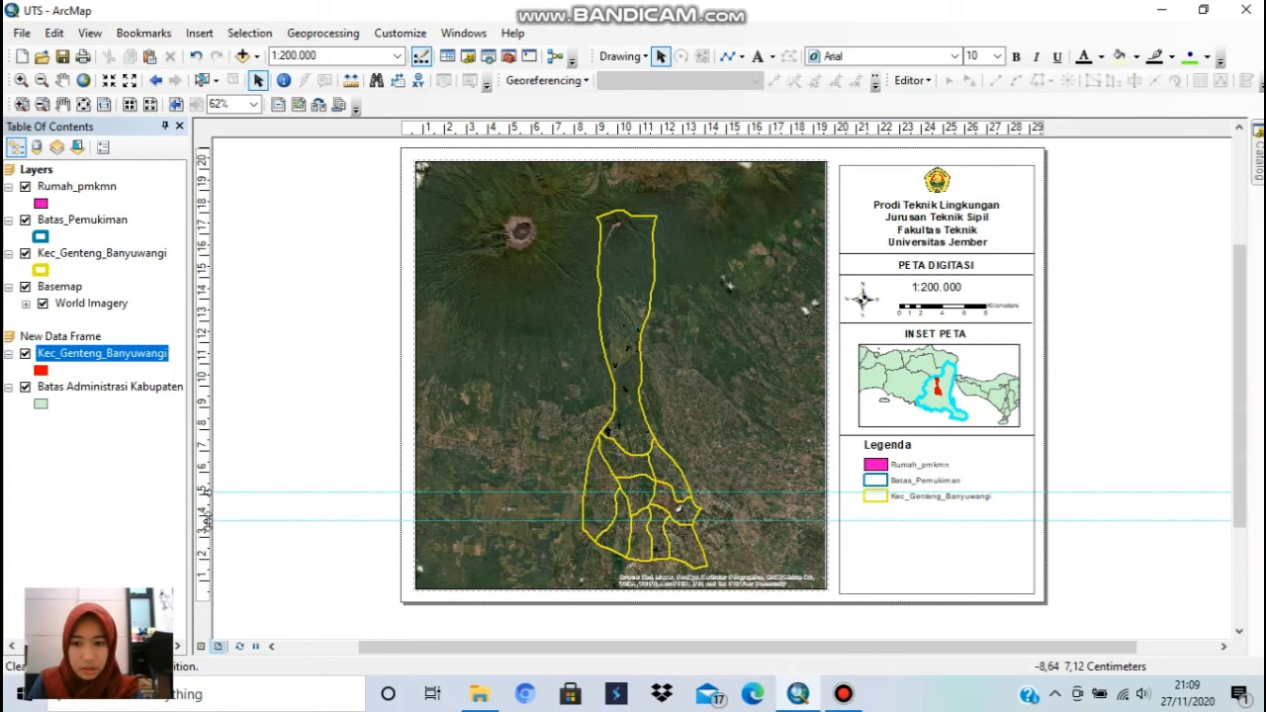
{"action": "left_click_drag", "start_coordinate": [205, 524], "coordinate": [206, 508]}
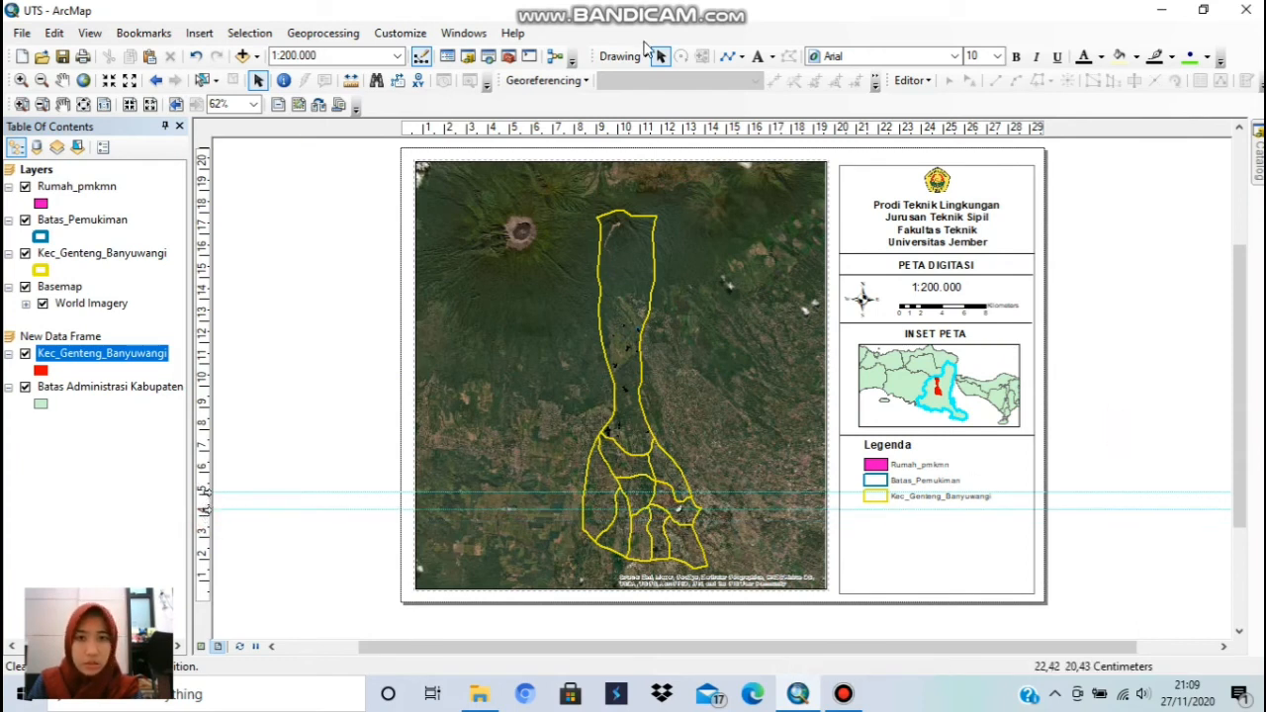
{"action": "left_click", "coordinate": [731, 57]}
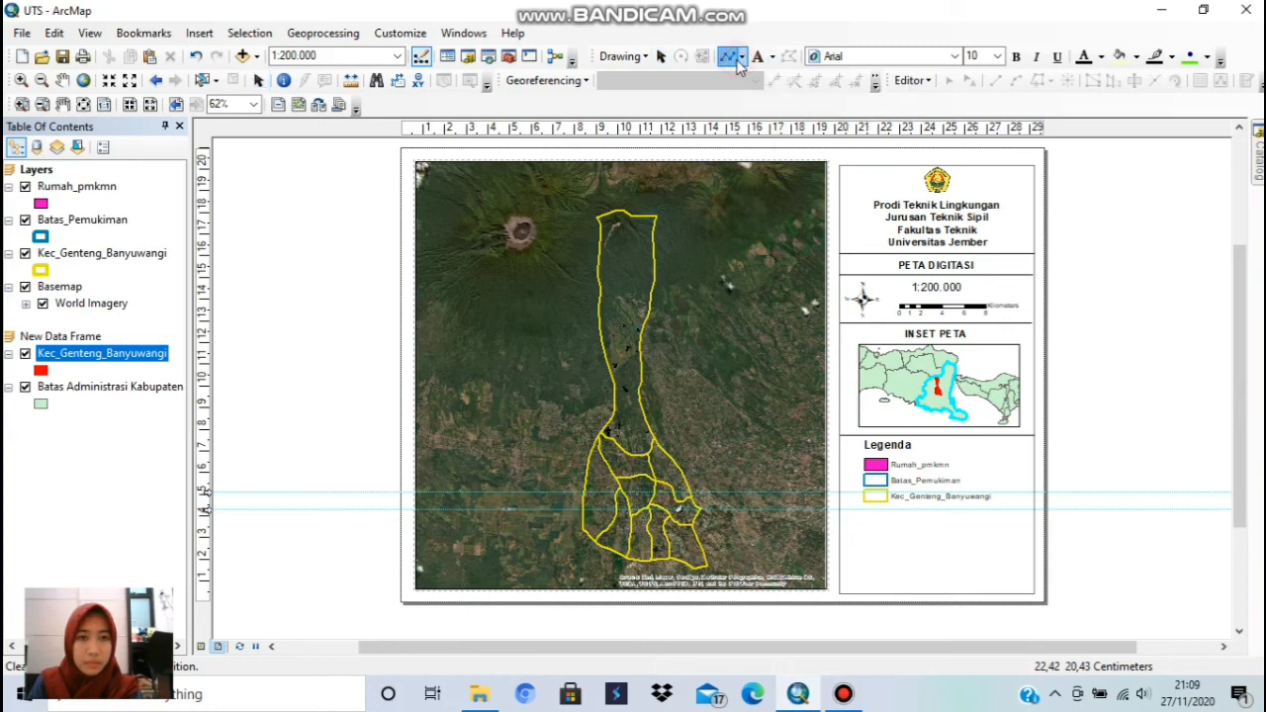
{"action": "left_click", "coordinate": [838, 509]}
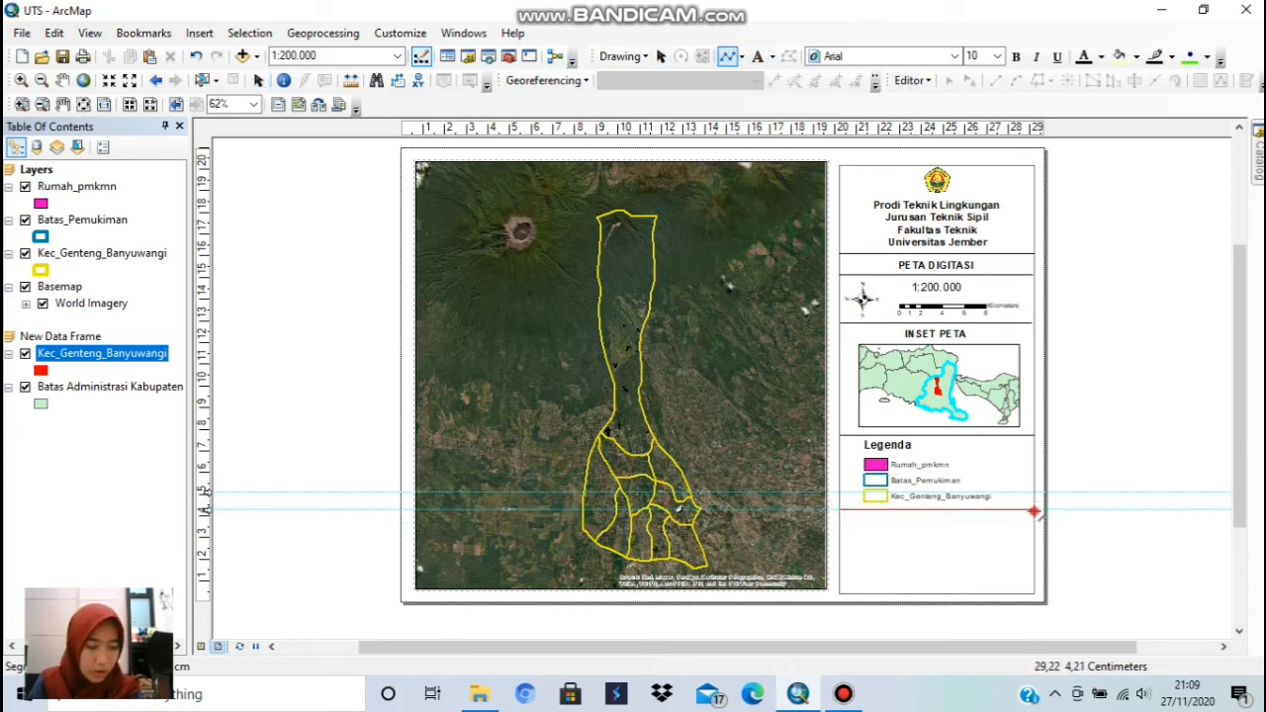
{"action": "double_click", "coordinate": [1034, 511]}
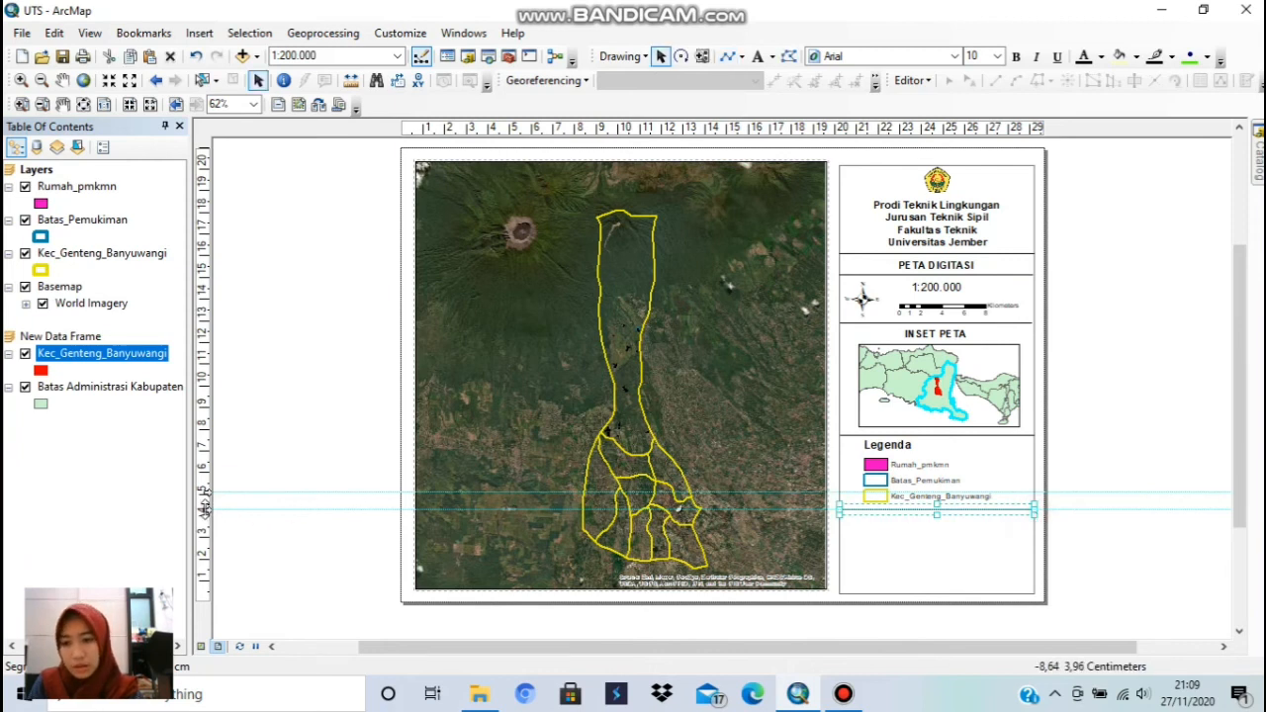
- Clear both horizontal guides near the legend and leave no layout element selected
{"action": "right_click", "coordinate": [205, 507]}
{"action": "left_click", "coordinate": [265, 569]}
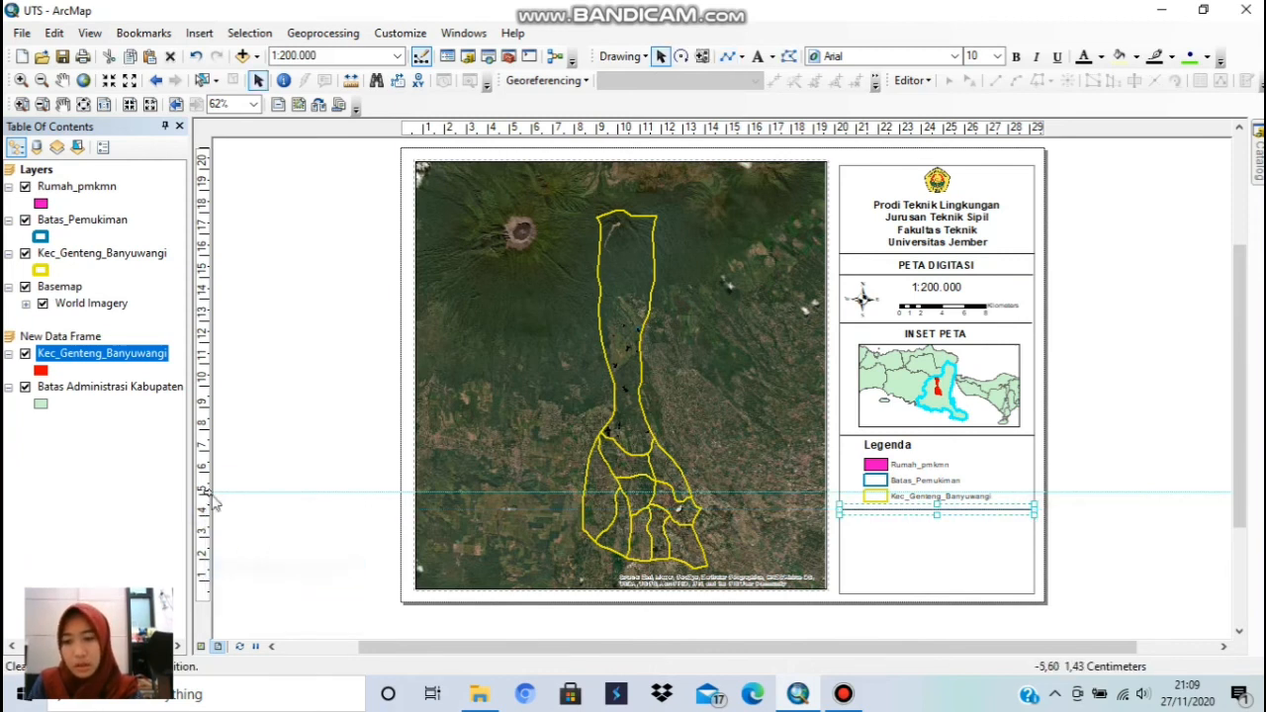
{"action": "right_click", "coordinate": [208, 491]}
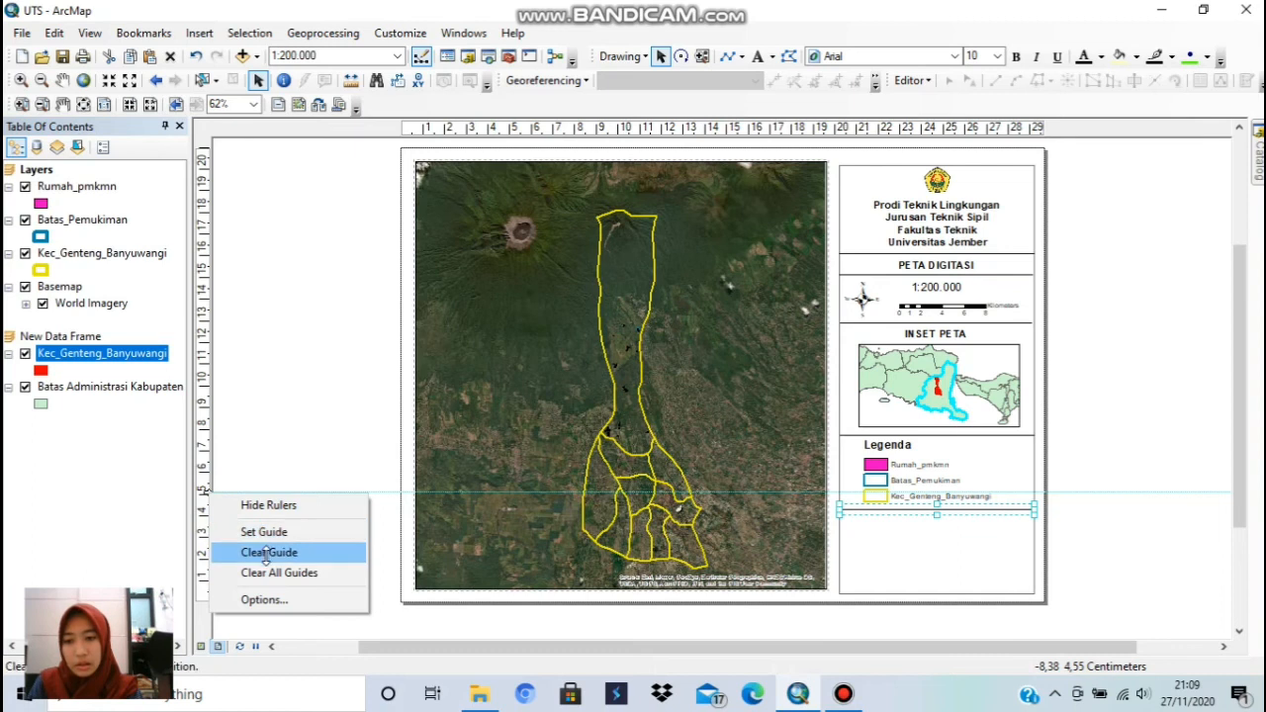
{"action": "left_click", "coordinate": [265, 554]}
{"action": "left_click", "coordinate": [1153, 422]}
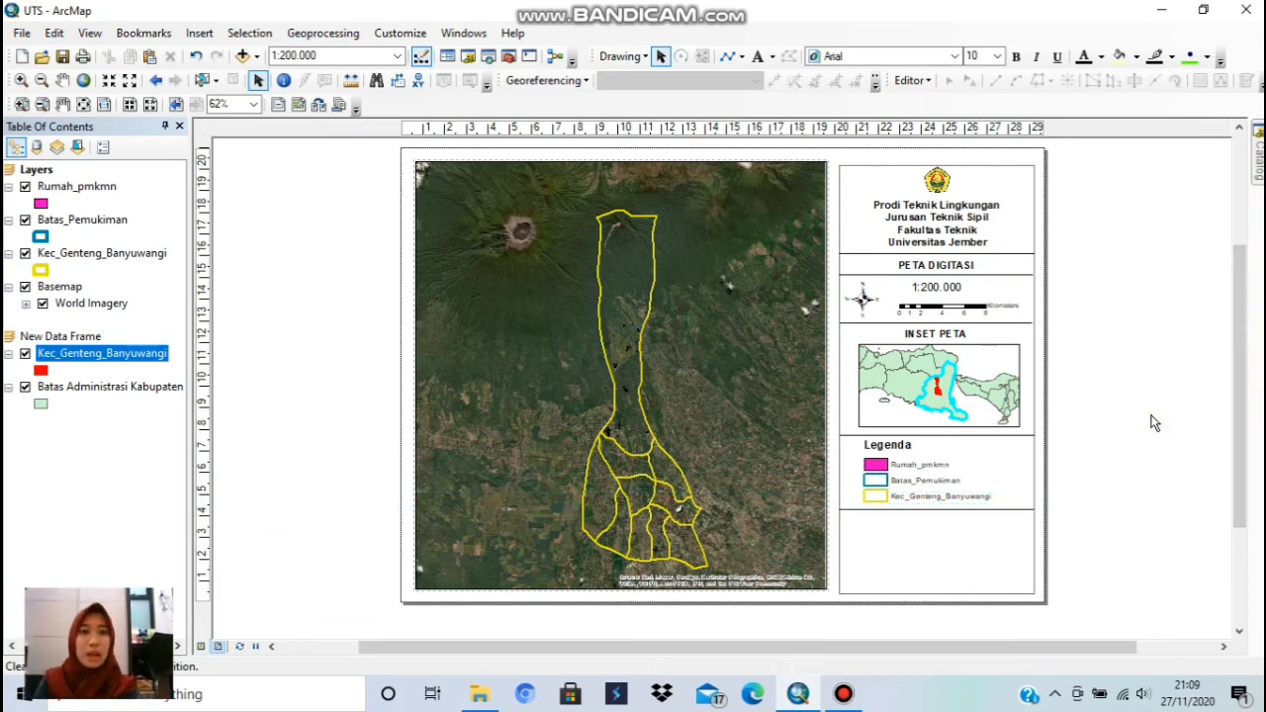
- Add the centre-aligned text "Sumber Data :" and position it in the side panel just under the divider below the legend
{"action": "left_click", "coordinate": [757, 56]}
{"action": "left_click", "coordinate": [933, 536]}
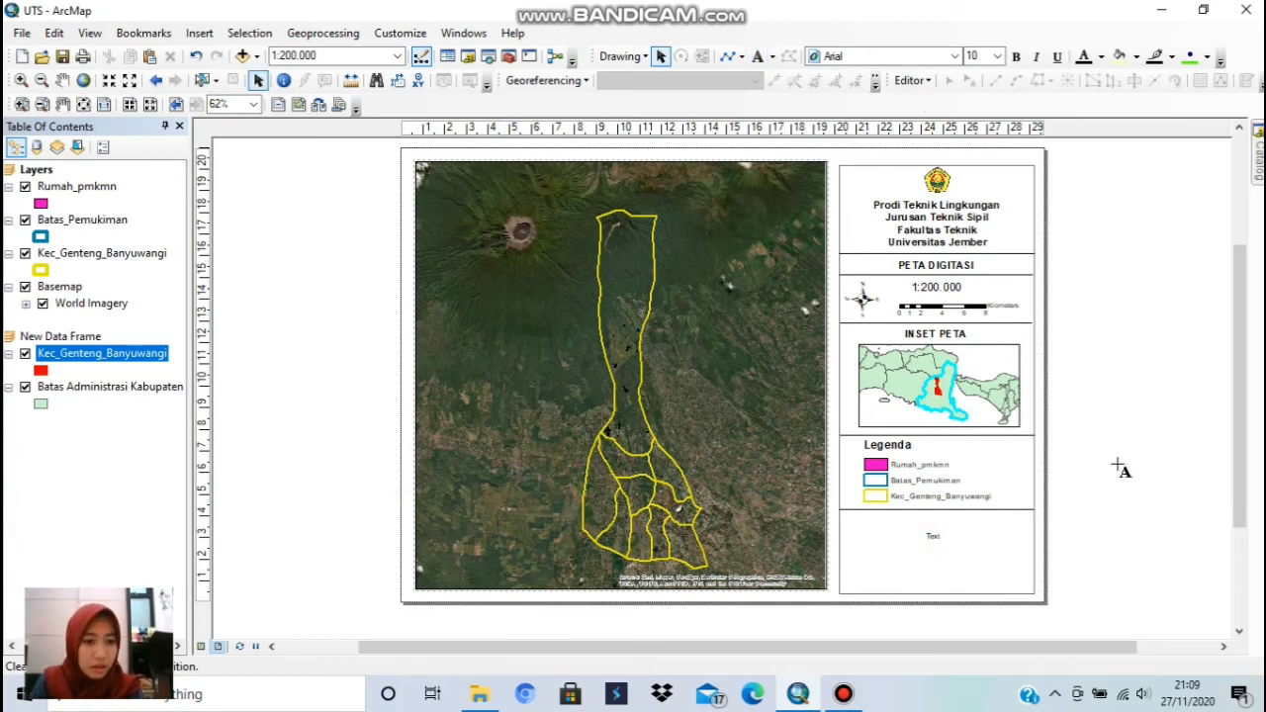
{"action": "right_click", "coordinate": [935, 537]}
{"action": "left_click", "coordinate": [982, 522]}
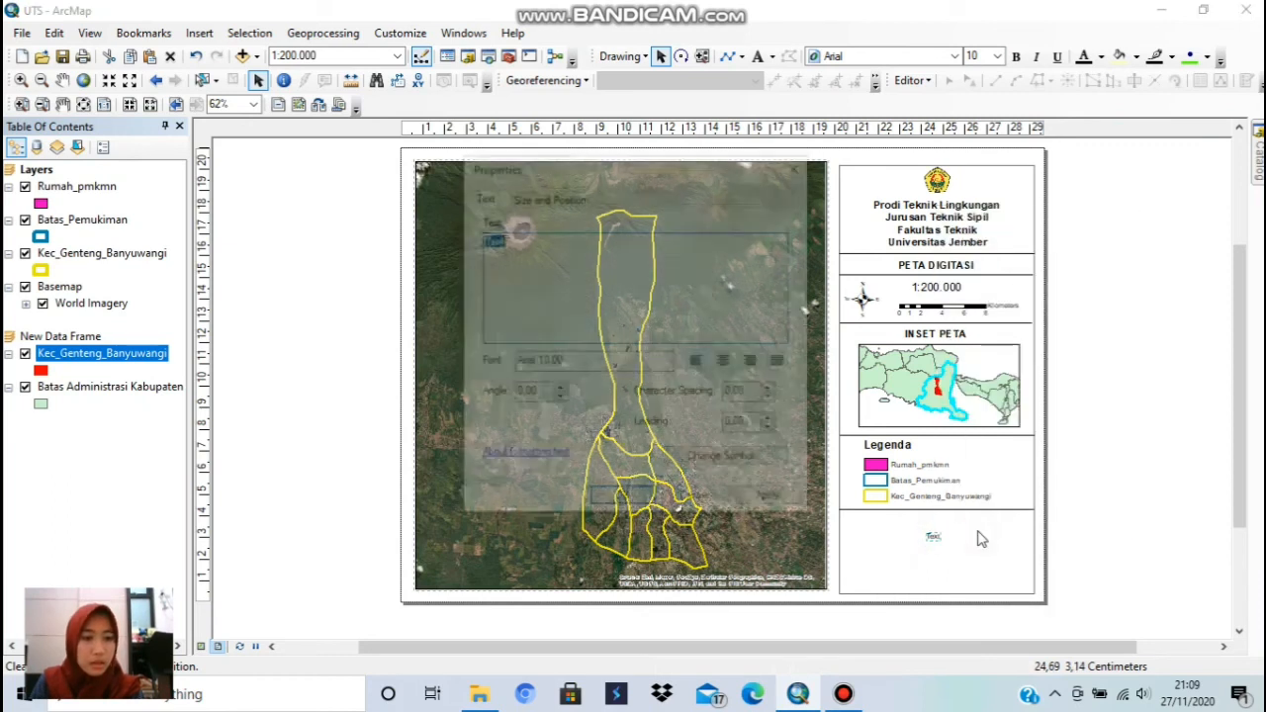
{"action": "left_click", "coordinate": [651, 271]}
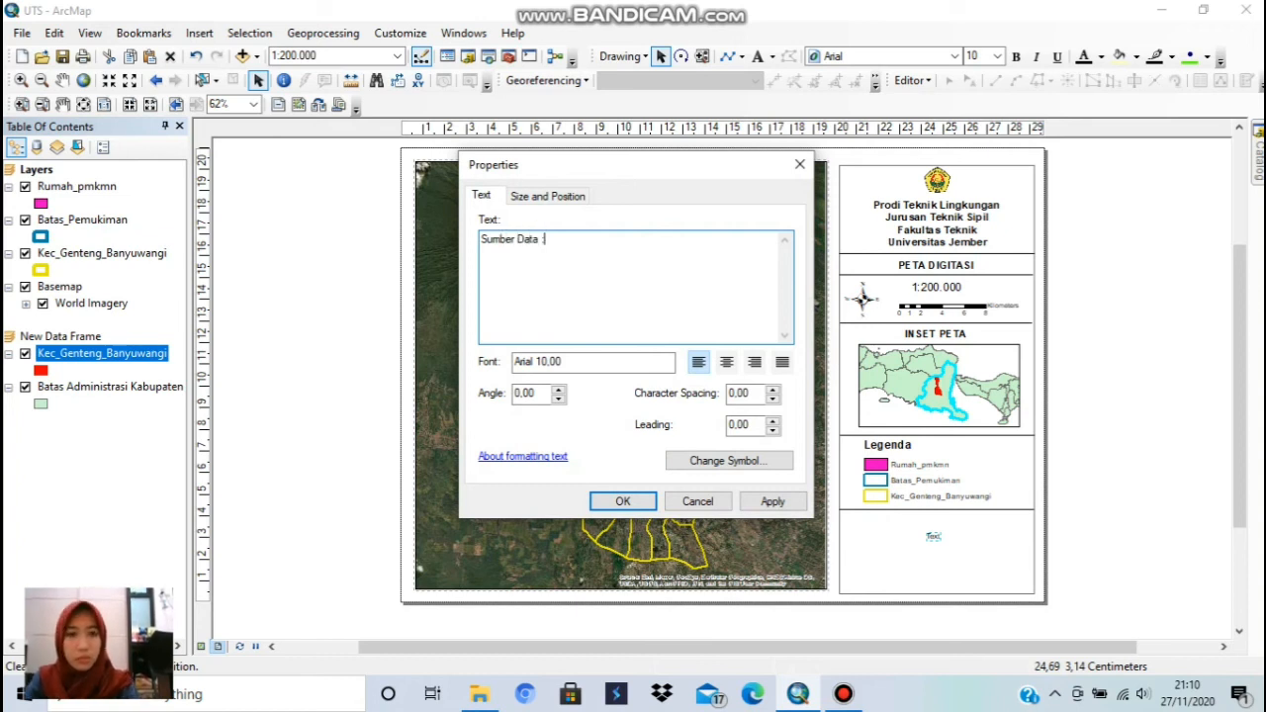
{"action": "left_click", "coordinate": [726, 362]}
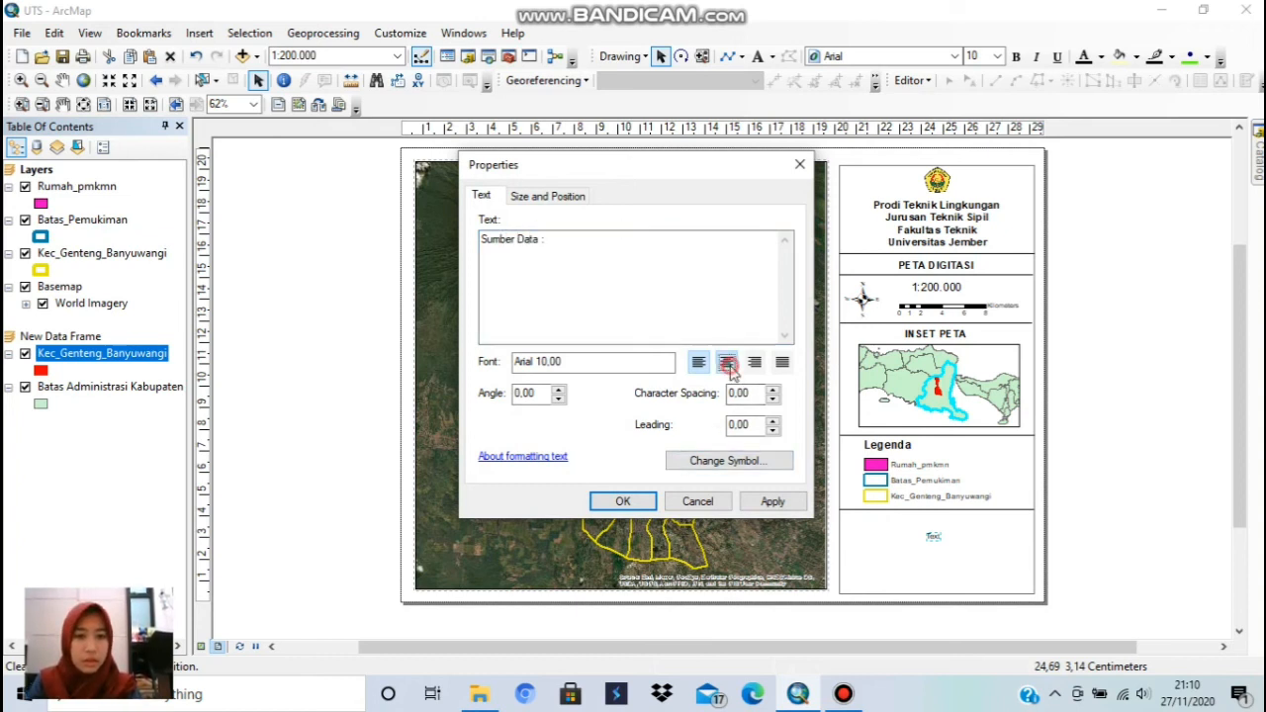
{"action": "left_click", "coordinate": [622, 501]}
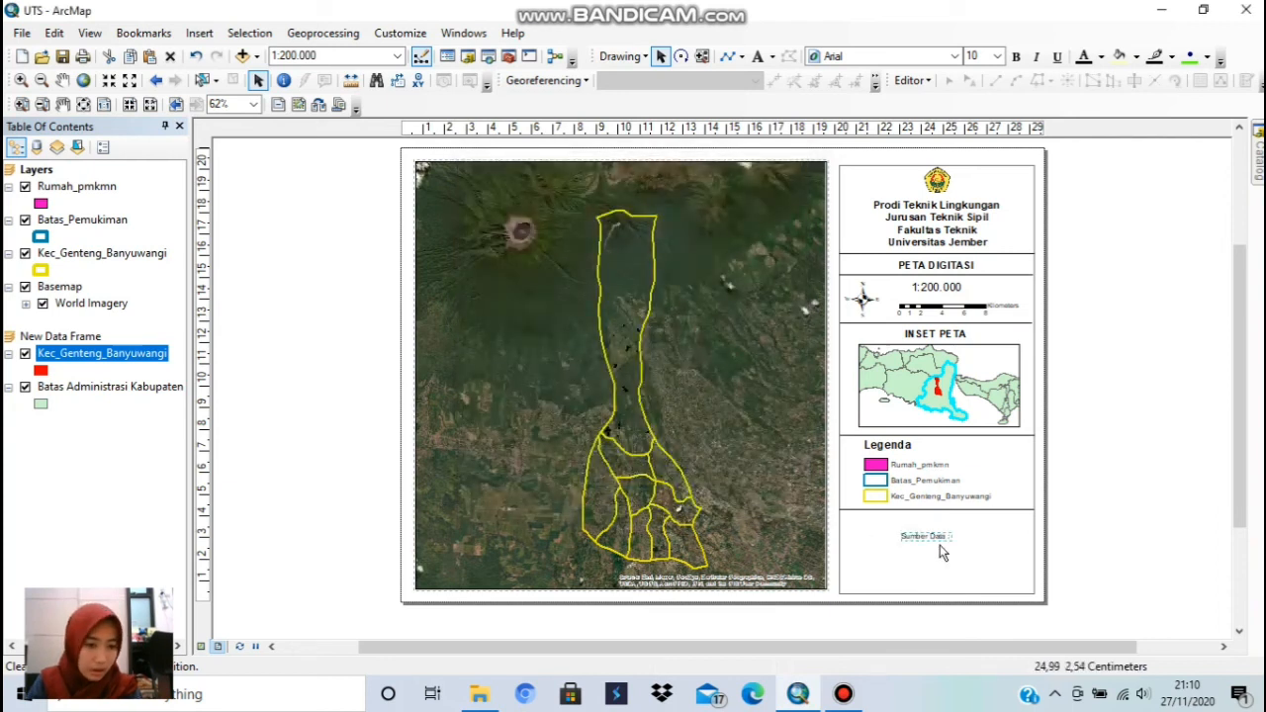
{"action": "left_click_drag", "start_coordinate": [933, 537], "coordinate": [946, 522]}
{"action": "left_click", "coordinate": [967, 582]}
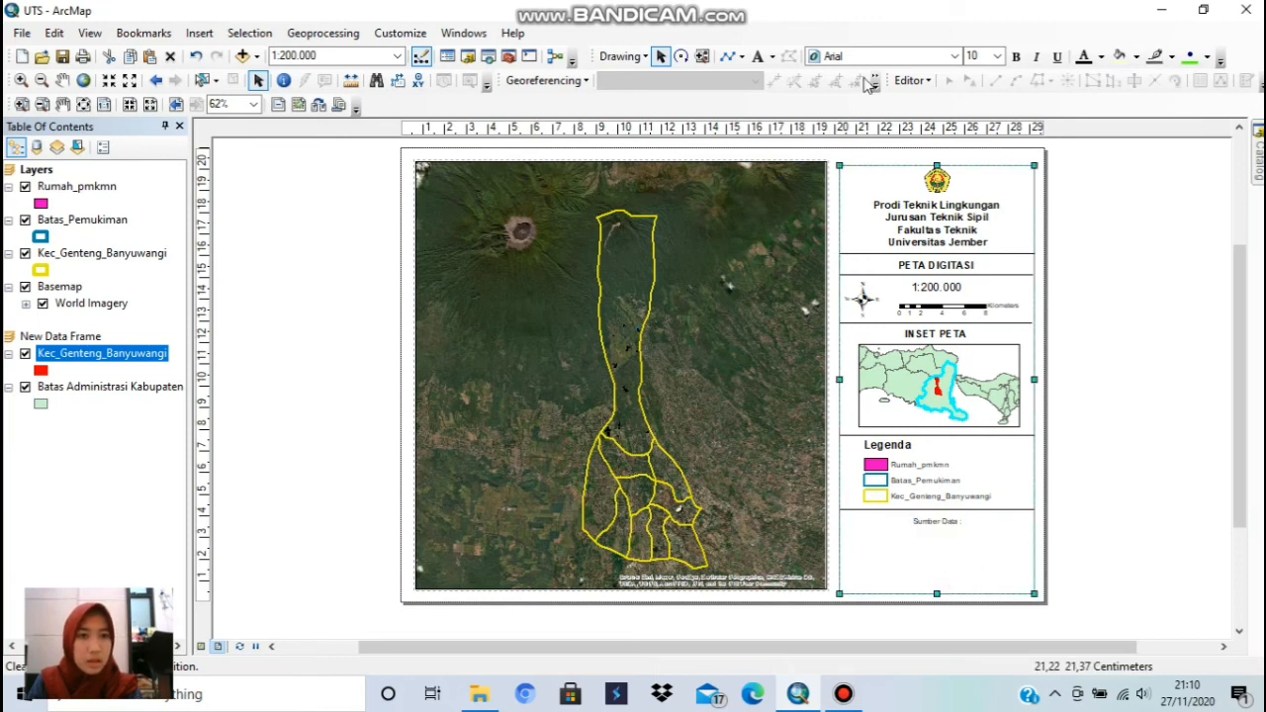
{"action": "left_click", "coordinate": [1076, 494]}
- Add the text ".shp Kabupaten di Indonesia" and place it in the side panel below "Sumber Data :"
{"action": "left_click", "coordinate": [754, 56]}
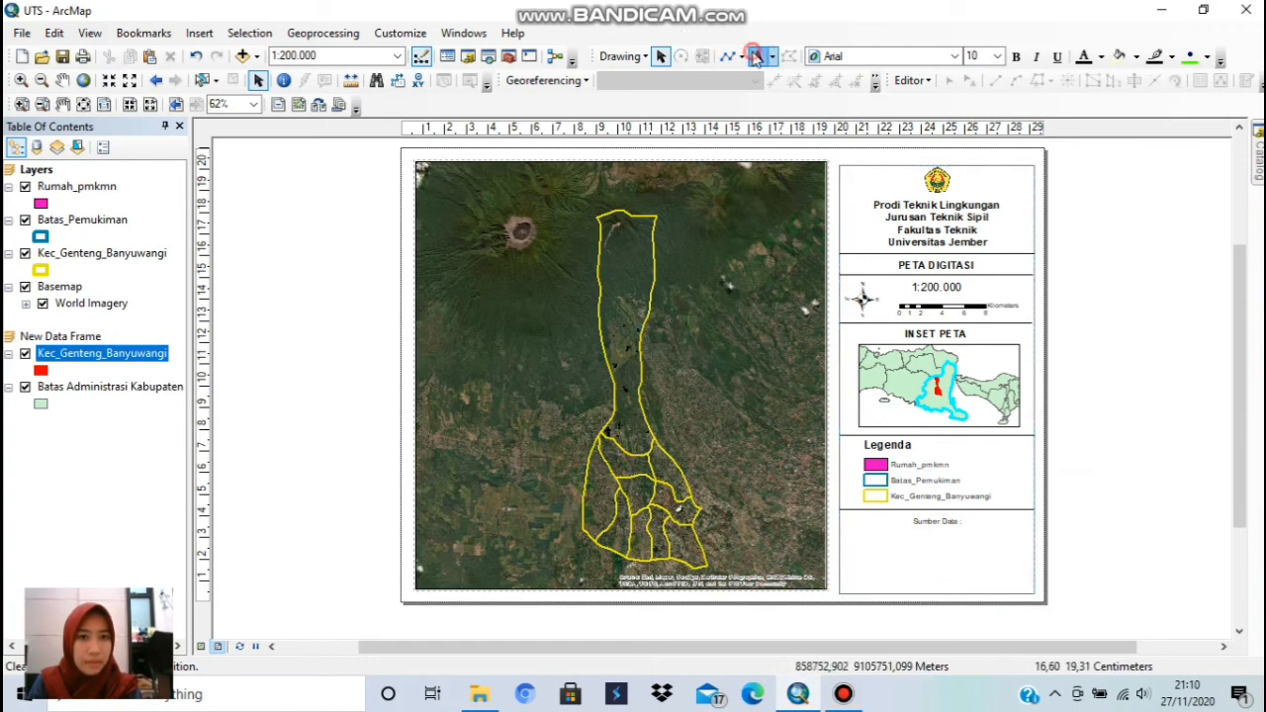
{"action": "left_click", "coordinate": [936, 538]}
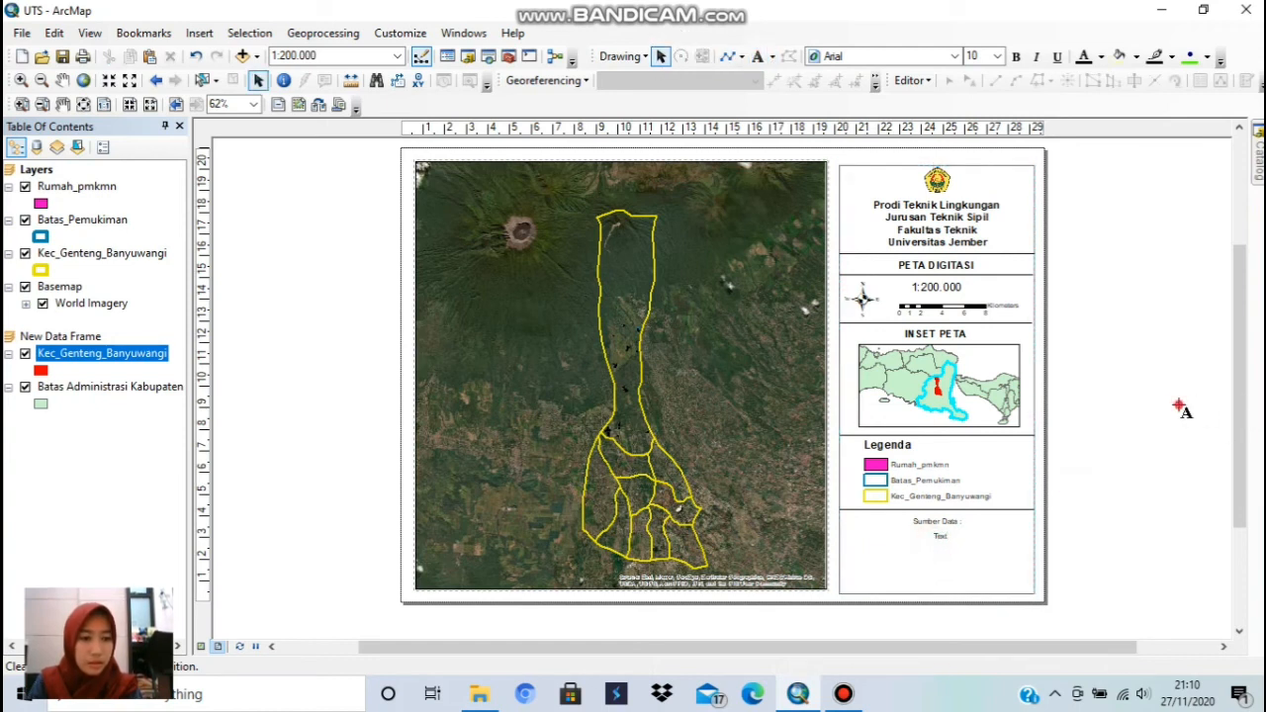
{"action": "right_click", "coordinate": [936, 535]}
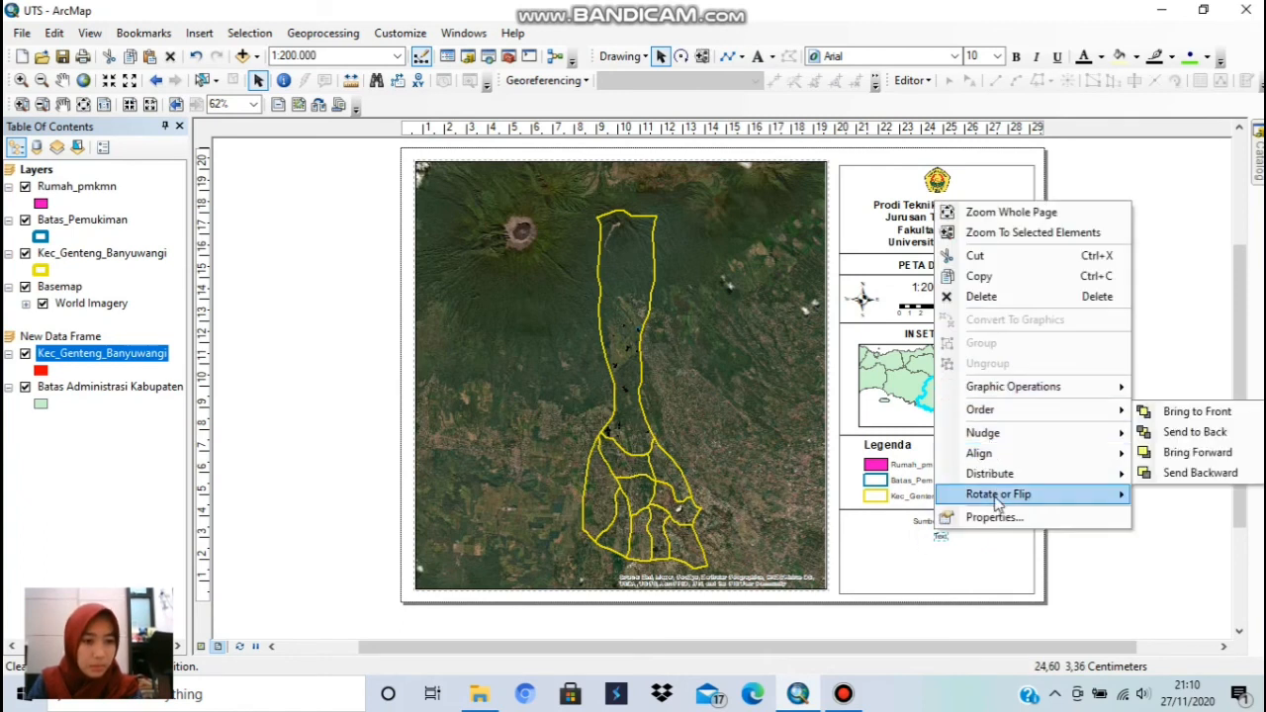
{"action": "left_click", "coordinate": [995, 517]}
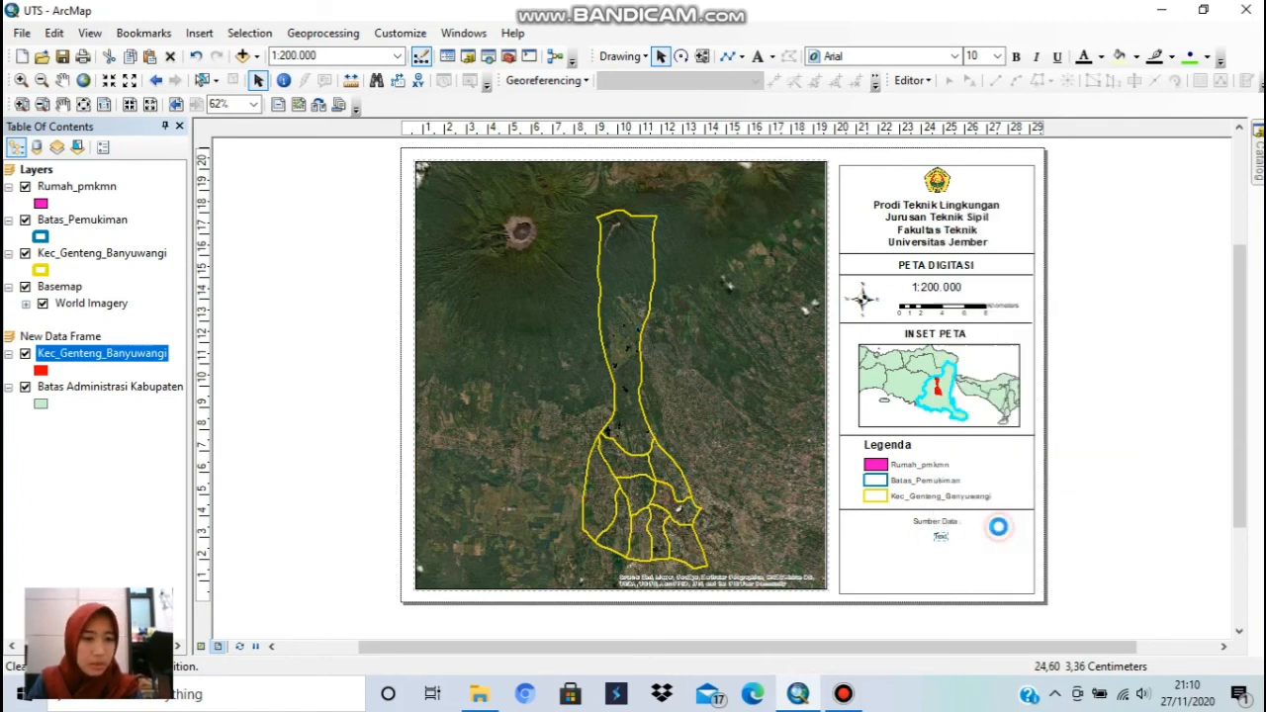
{"action": "key", "text": "BackSpace"}
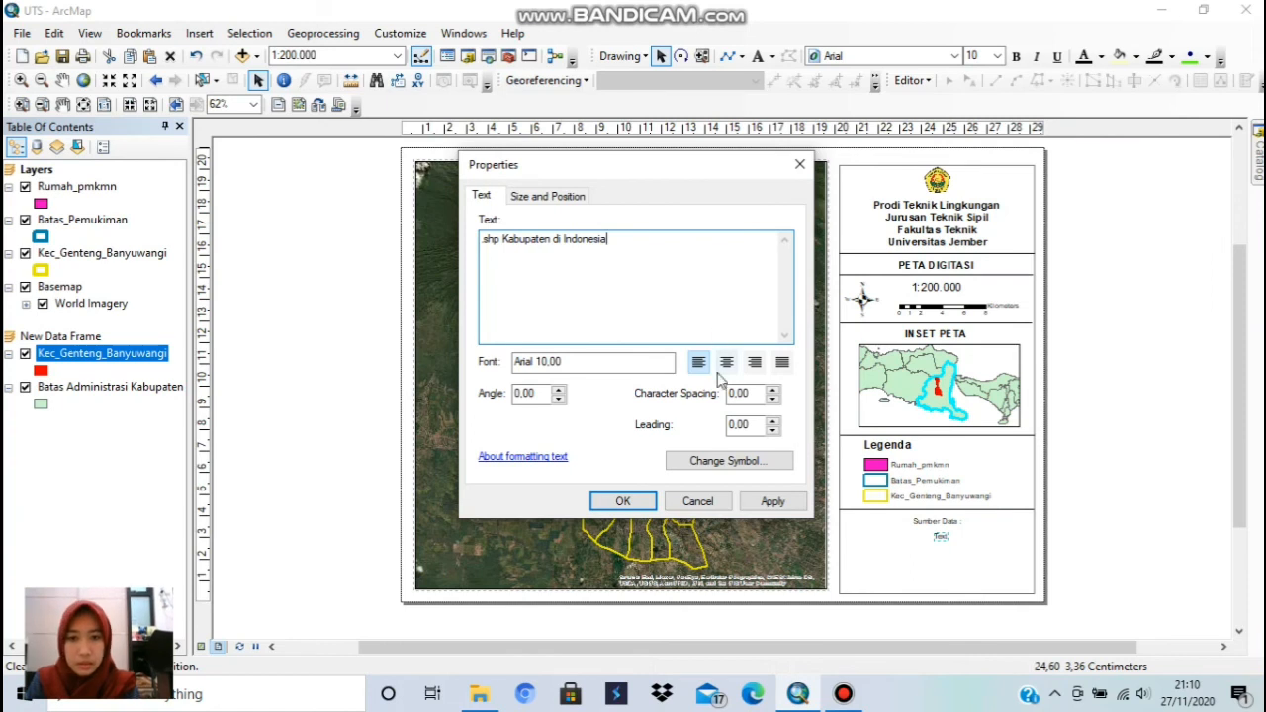
{"action": "left_click", "coordinate": [643, 500]}
{"action": "left_click_drag", "start_coordinate": [959, 534], "coordinate": [913, 555]}
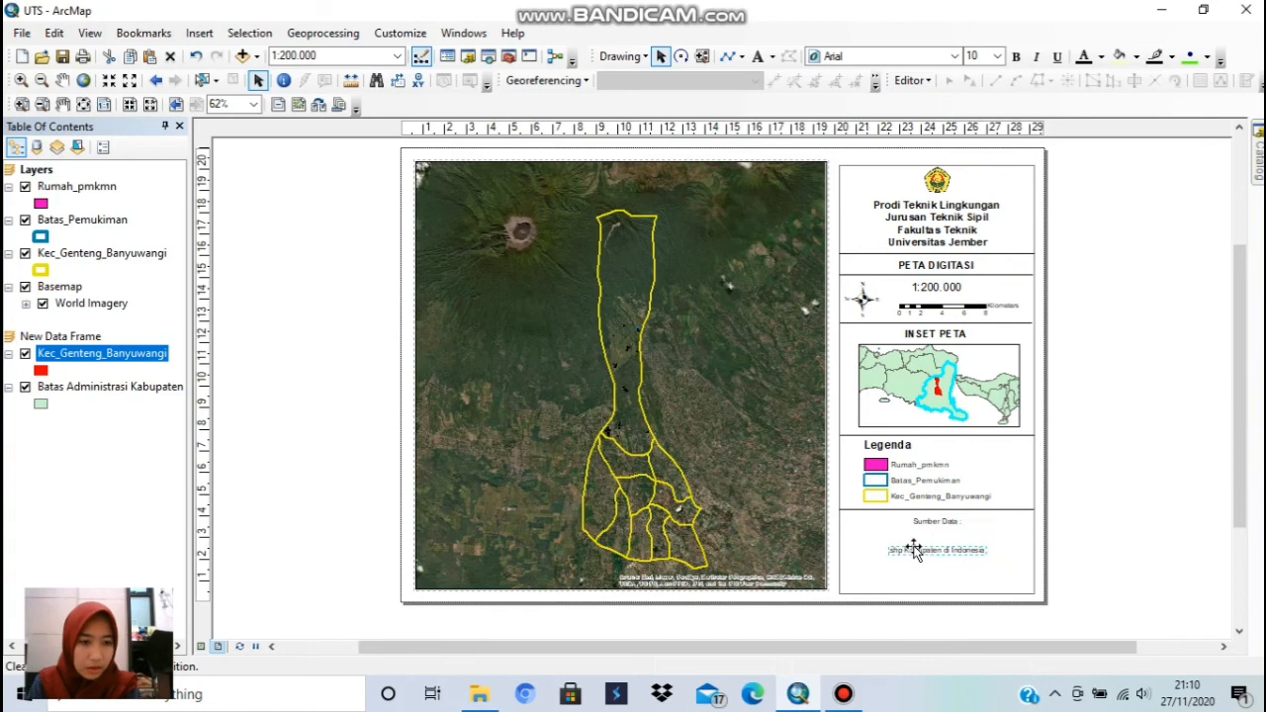
- Set the ".shp Kabupaten di Indonesia" text to size 14 and re-centre it in the side panel
{"action": "left_click", "coordinate": [977, 56]}
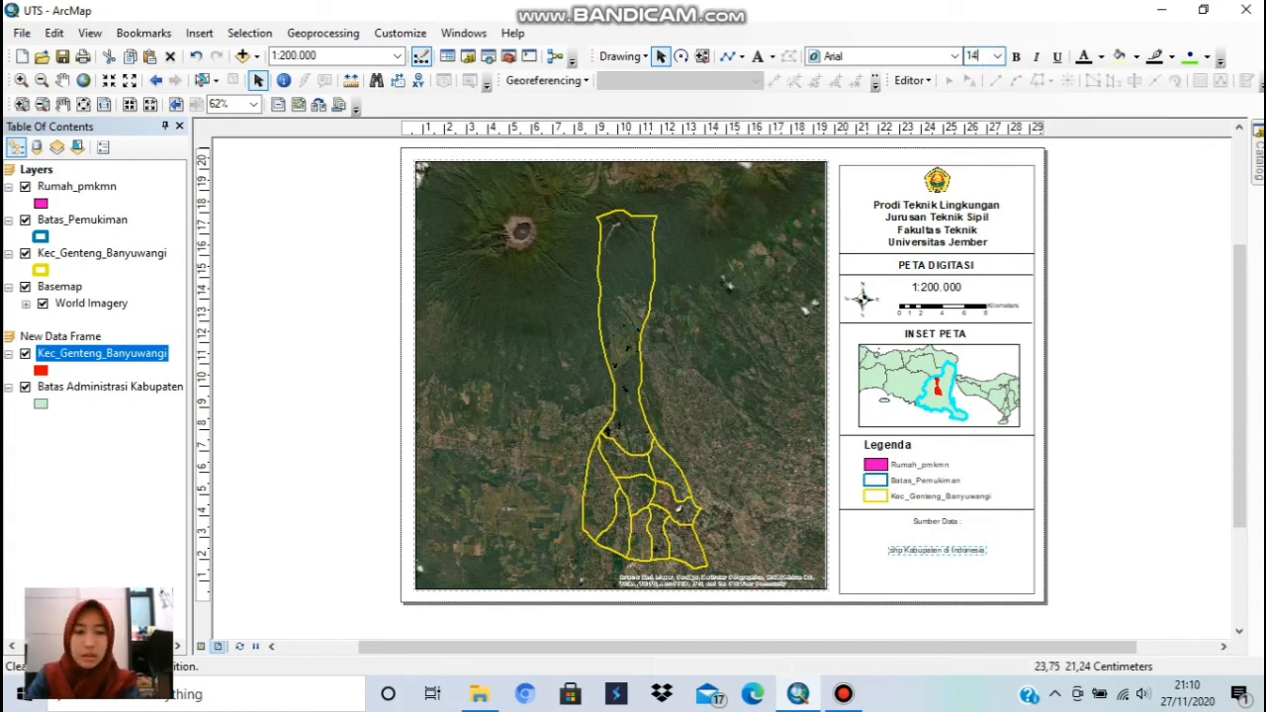
{"action": "key", "text": "Return"}
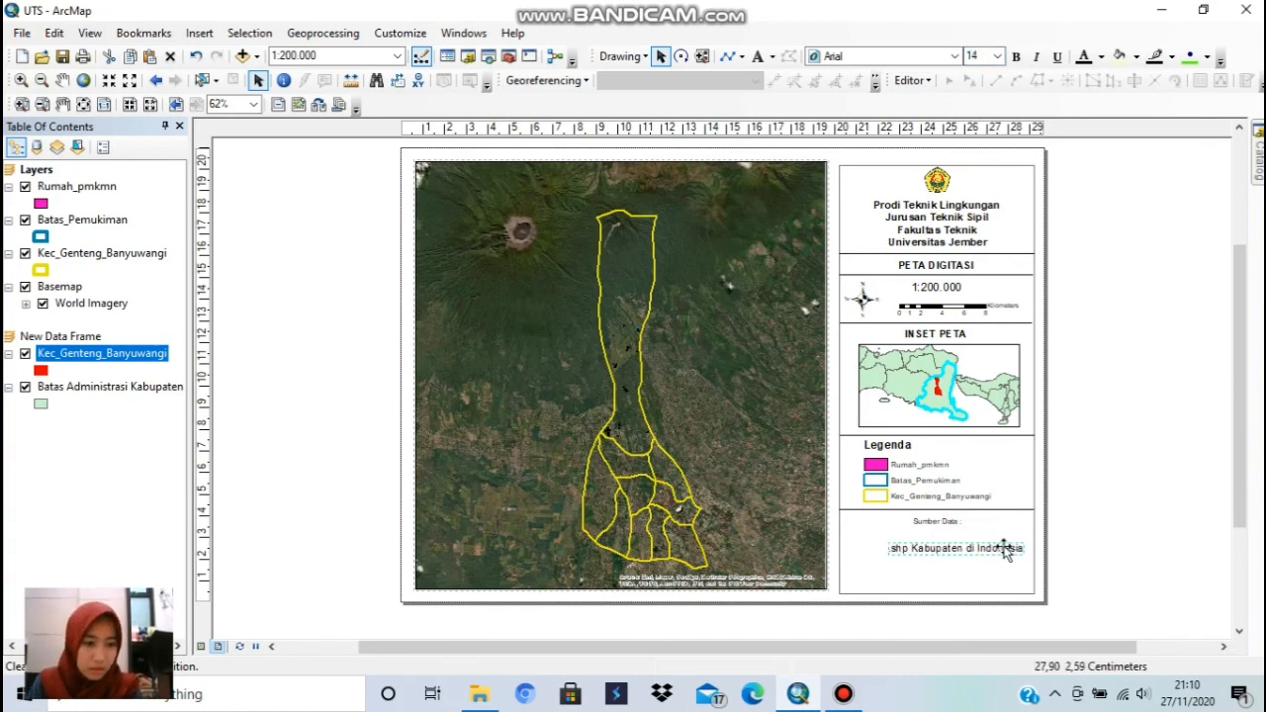
{"action": "left_click_drag", "start_coordinate": [1007, 551], "coordinate": [984, 554]}
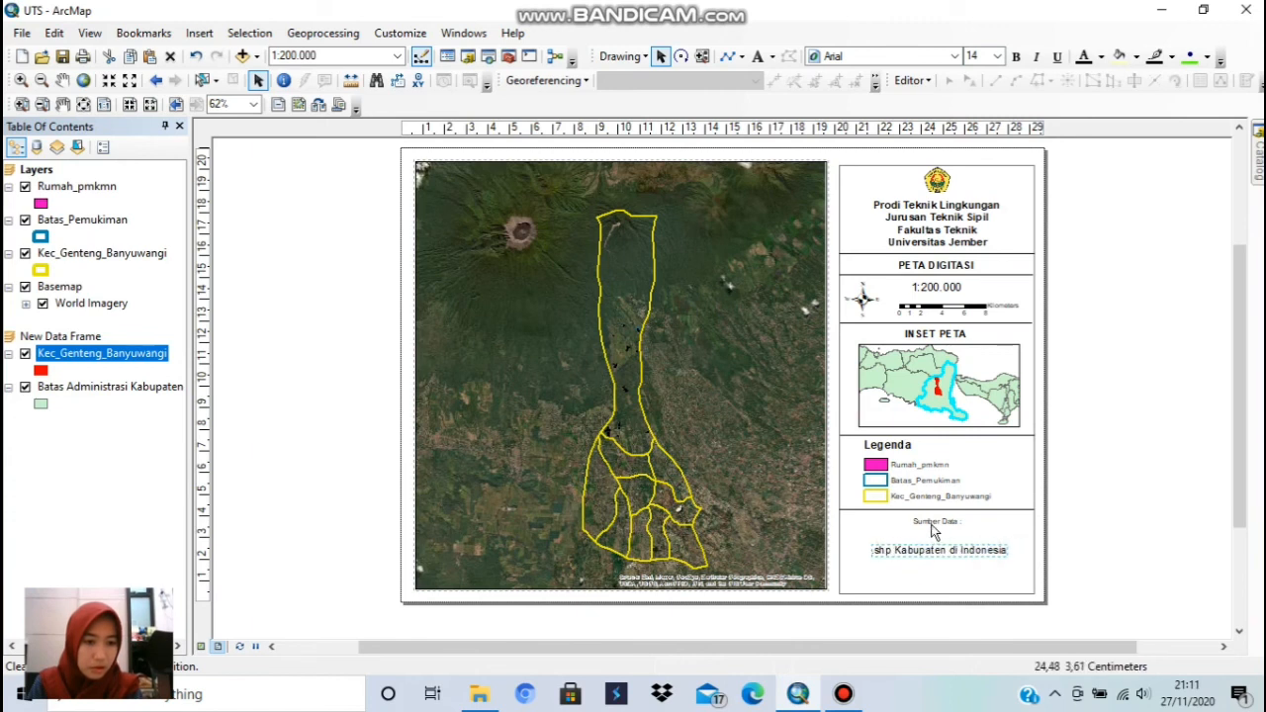
- Set the "Sumber Data :" text to size 14 and leave no layout element selected
{"action": "left_click", "coordinate": [935, 521]}
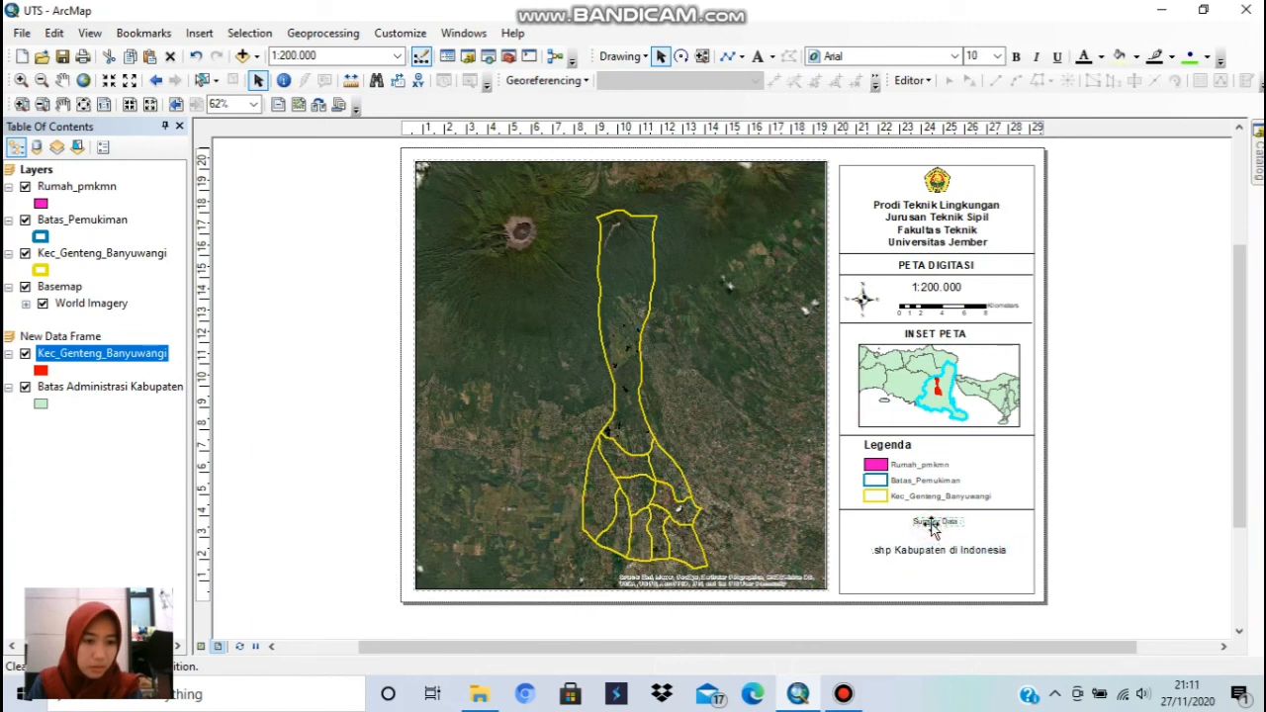
{"action": "left_click", "coordinate": [982, 56]}
{"action": "type", "text": "14"}
{"action": "key", "text": "Return"}
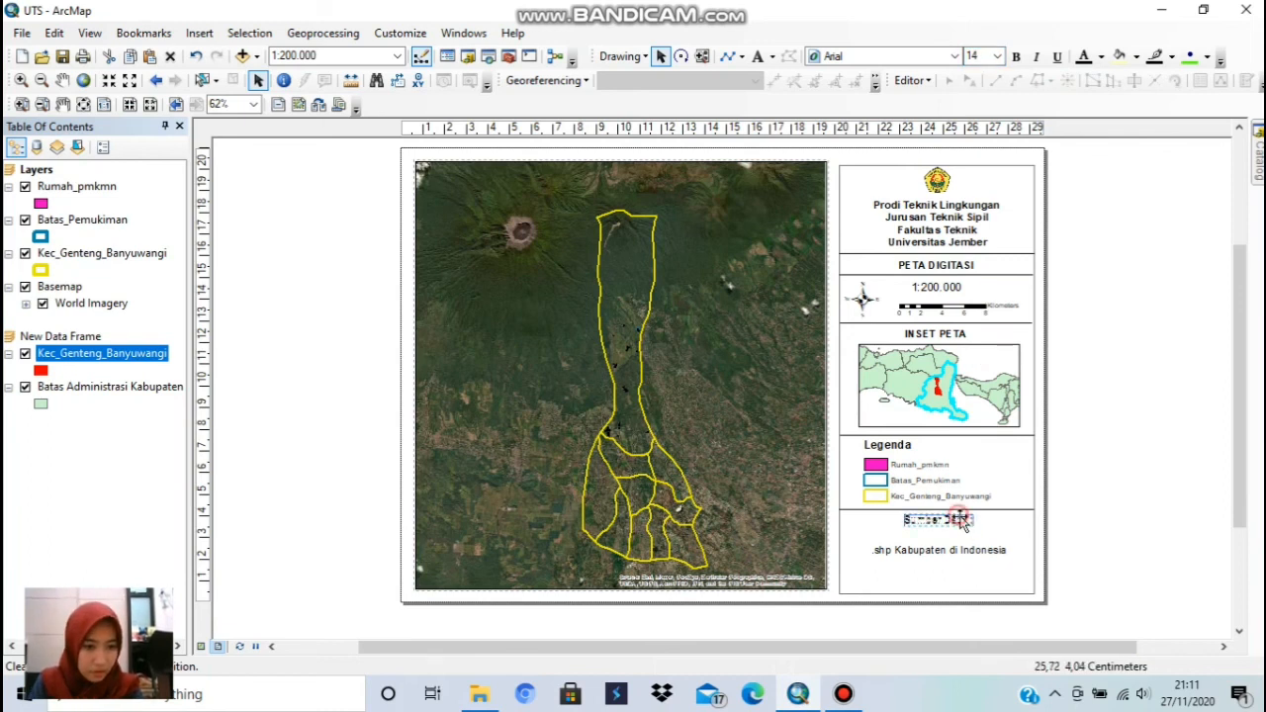
{"action": "left_click", "coordinate": [1088, 554]}
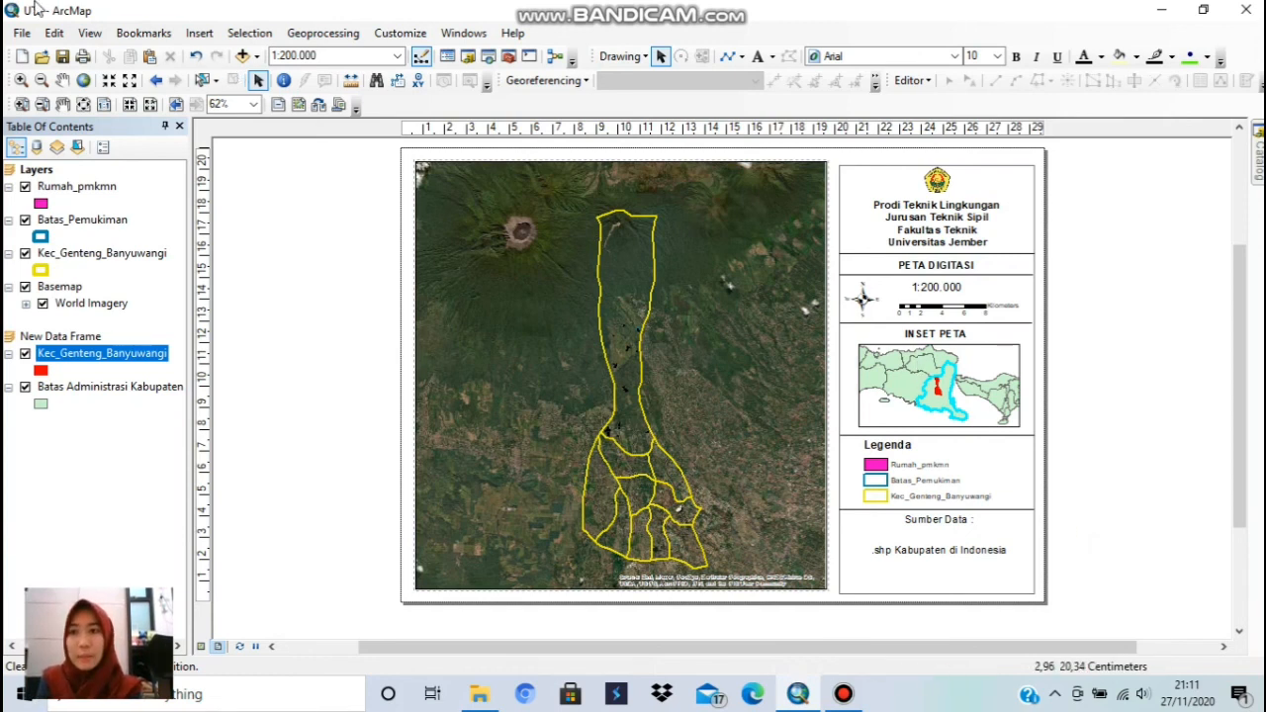
{"action": "left_click", "coordinate": [195, 37]}
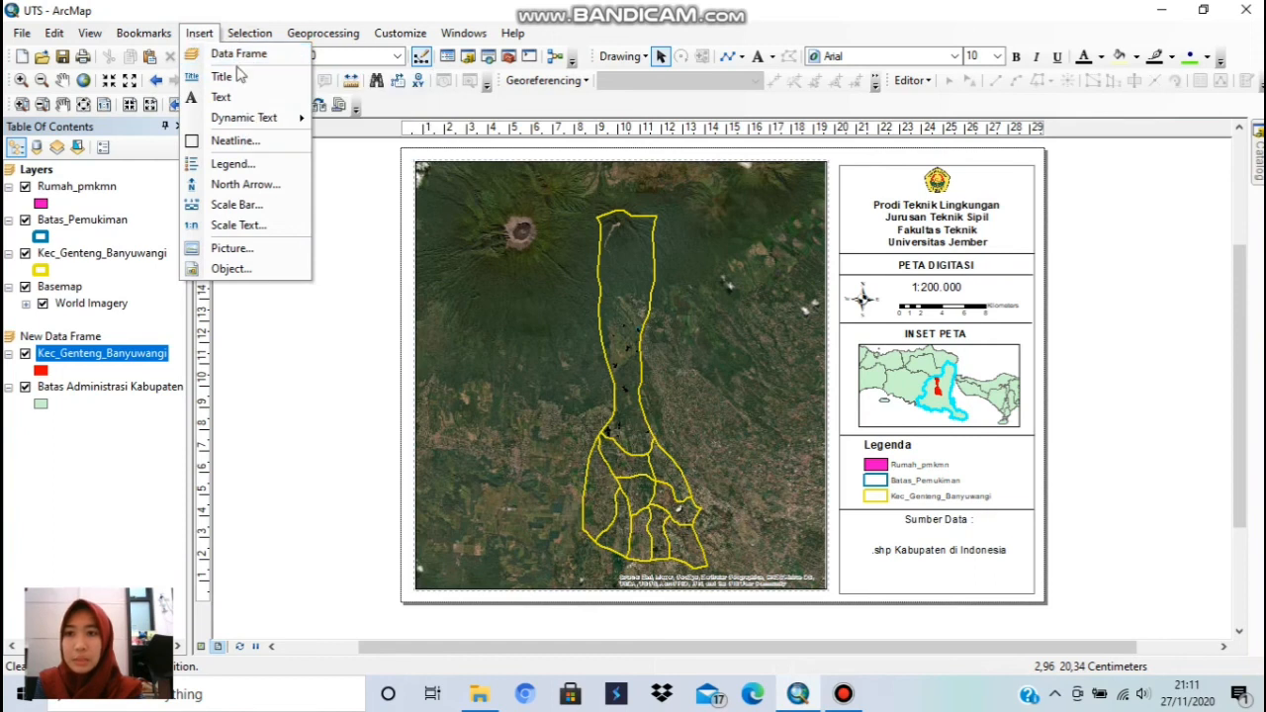
{"action": "left_click", "coordinate": [269, 22]}
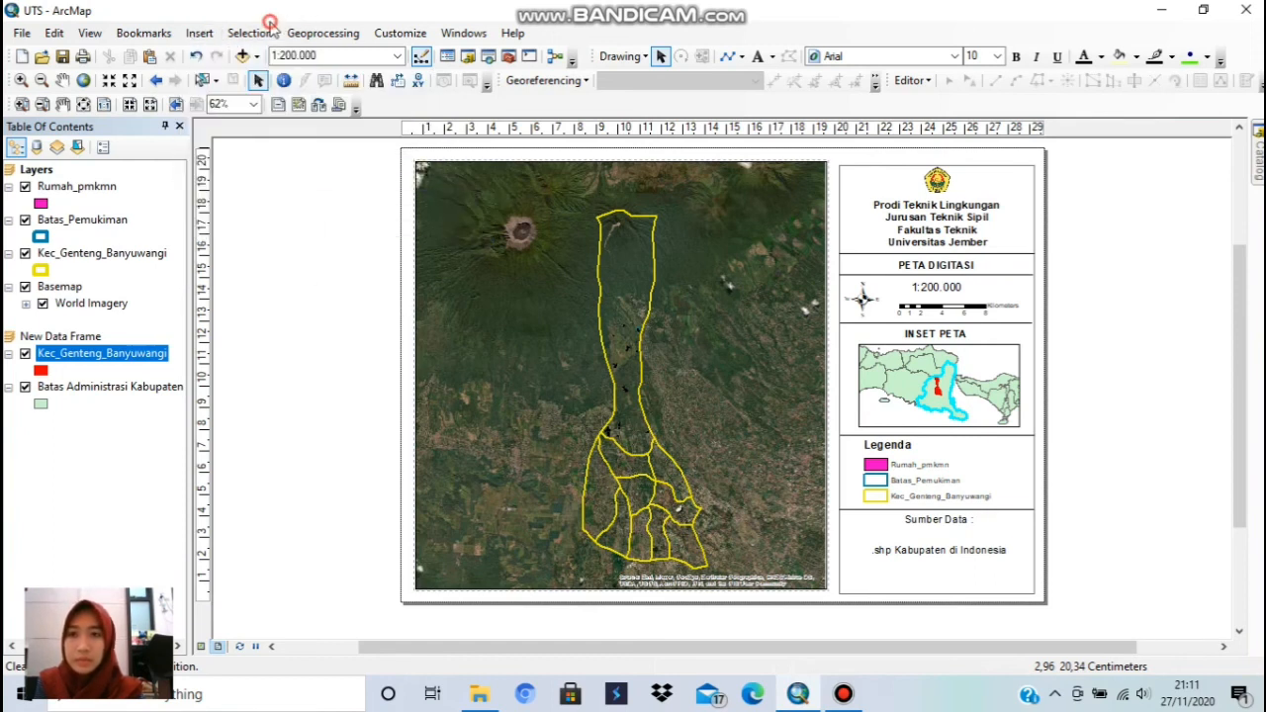
{"action": "left_click", "coordinate": [722, 257]}
{"action": "right_click", "coordinate": [725, 260]}
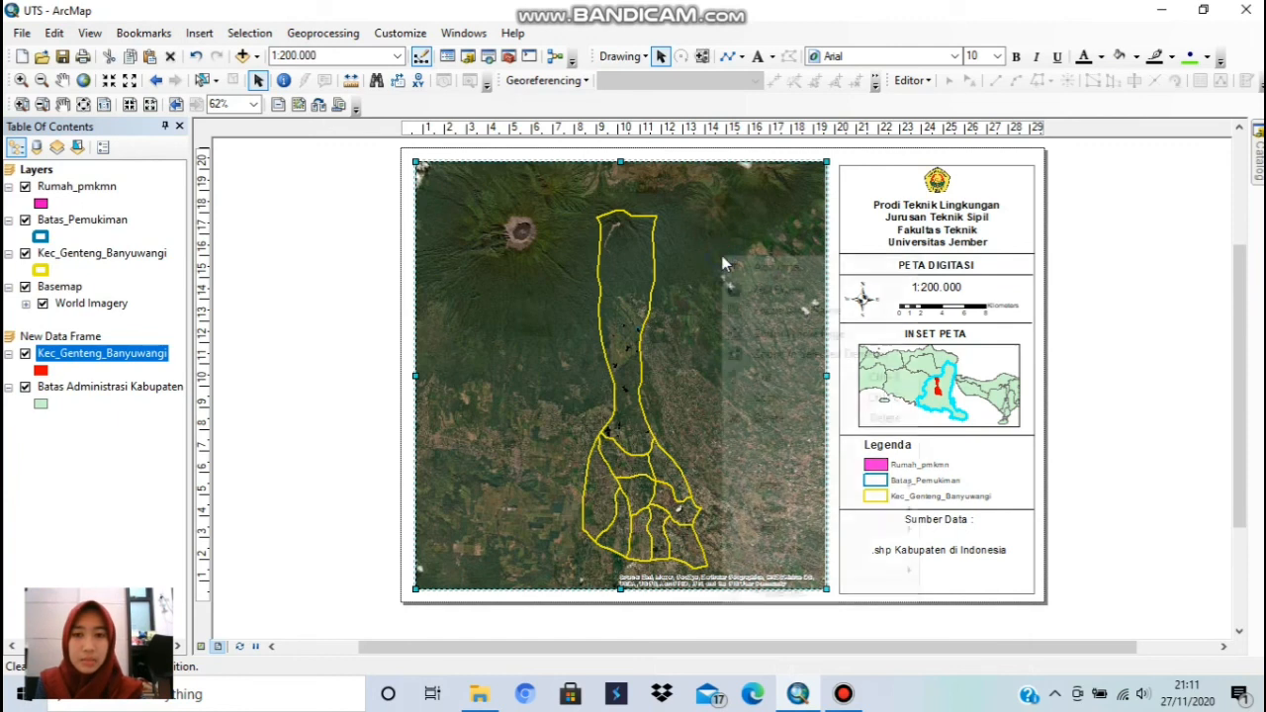
- Add a labelled graticule to the main map's data frame, with parallels and meridians every 30 seconds and a simple border
{"action": "left_click", "coordinate": [539, 308]}
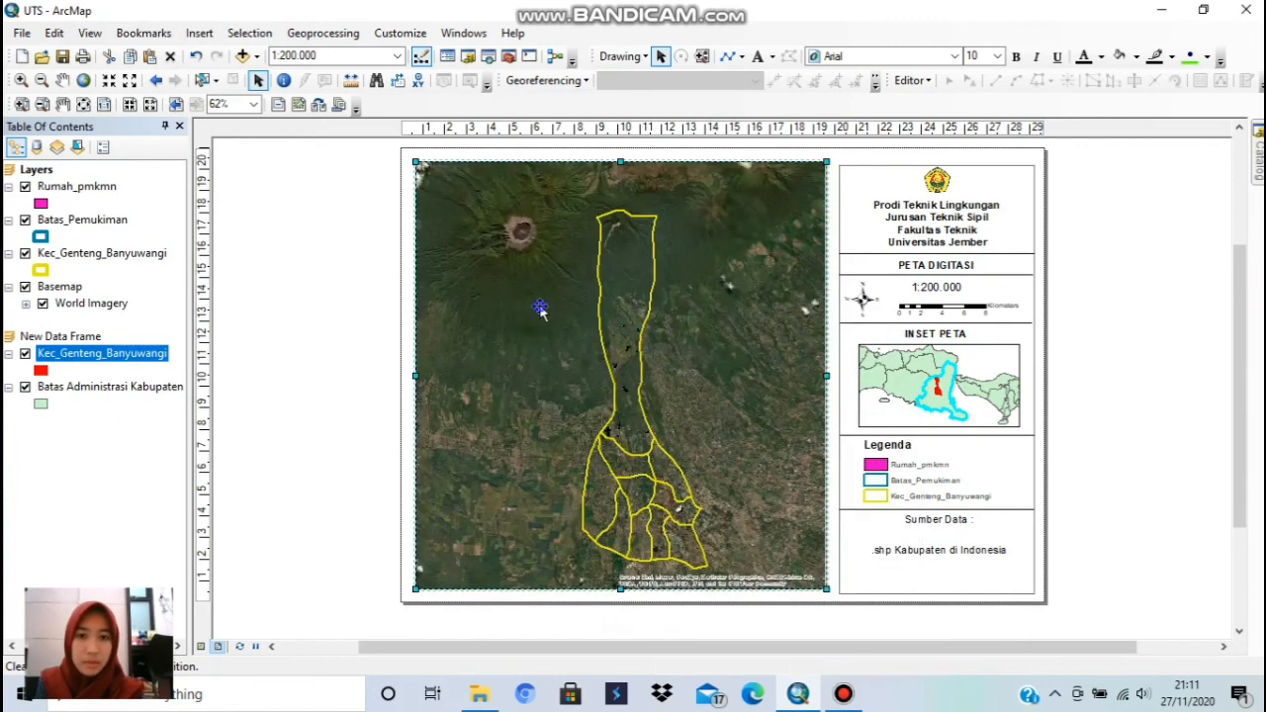
{"action": "right_click", "coordinate": [539, 308]}
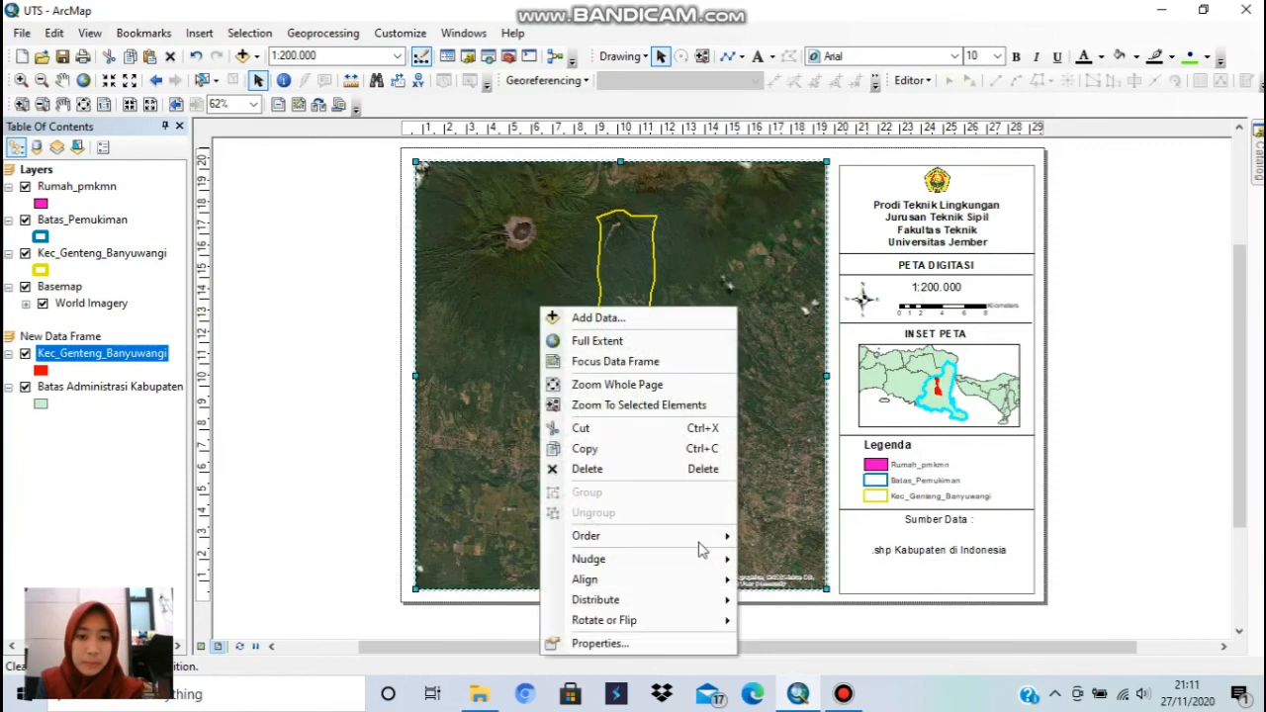
{"action": "left_click", "coordinate": [676, 655]}
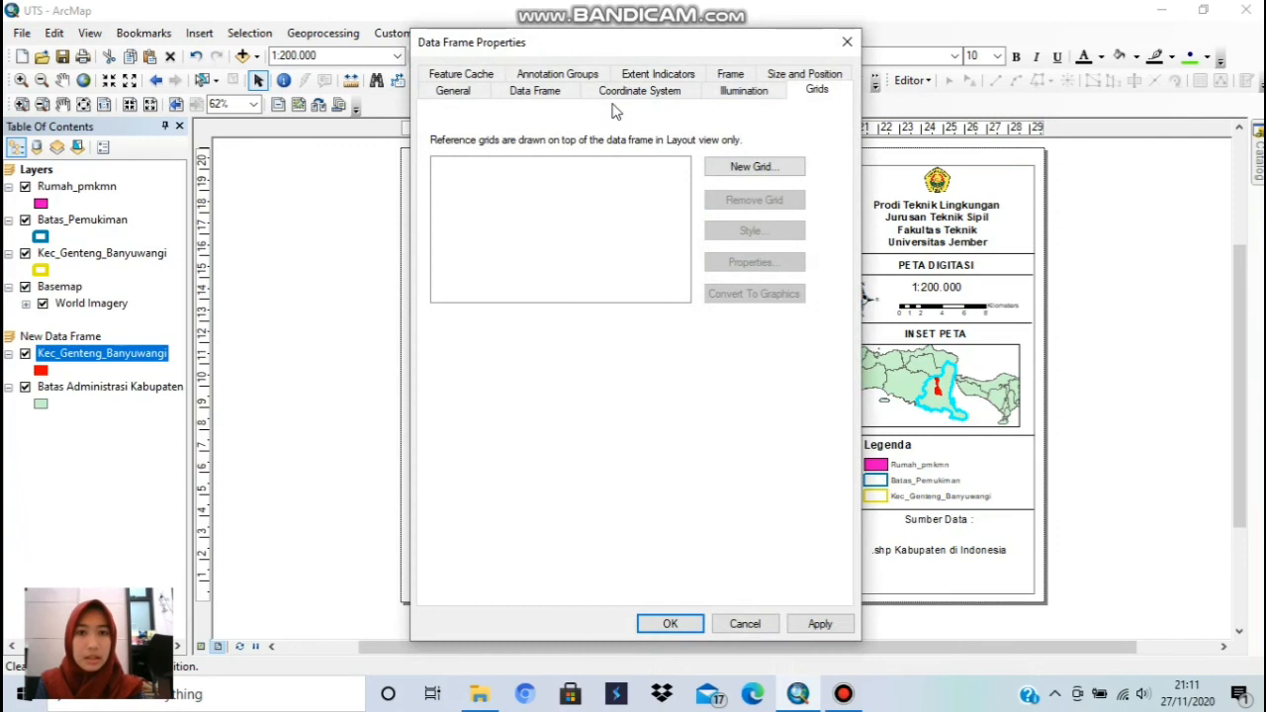
{"action": "left_click", "coordinate": [764, 94]}
{"action": "left_click", "coordinate": [819, 92]}
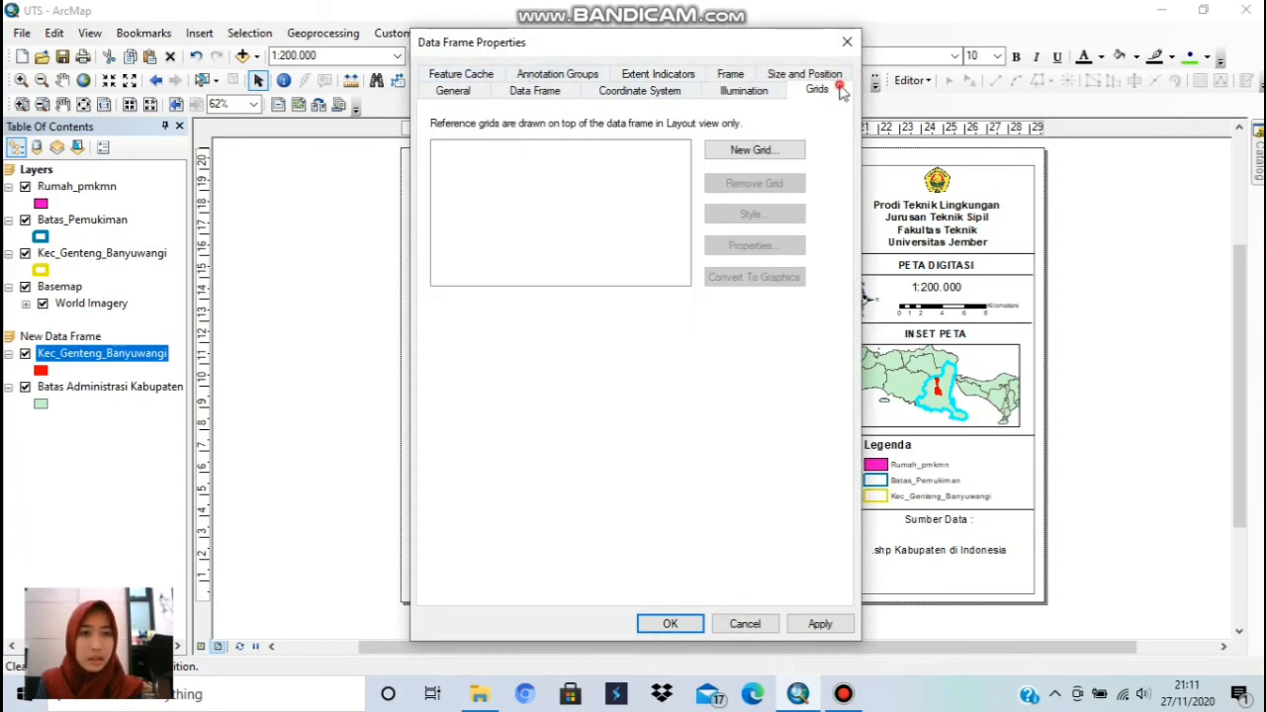
{"action": "left_click", "coordinate": [771, 151]}
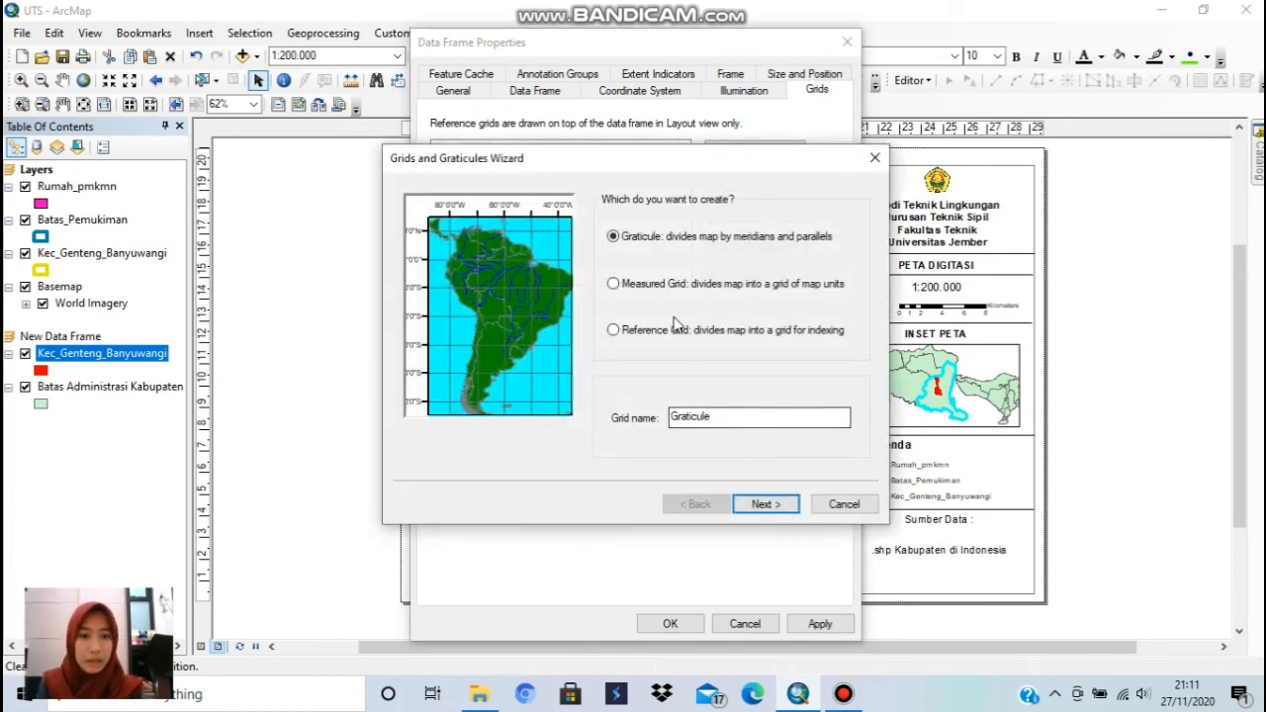
{"action": "left_click", "coordinate": [762, 509]}
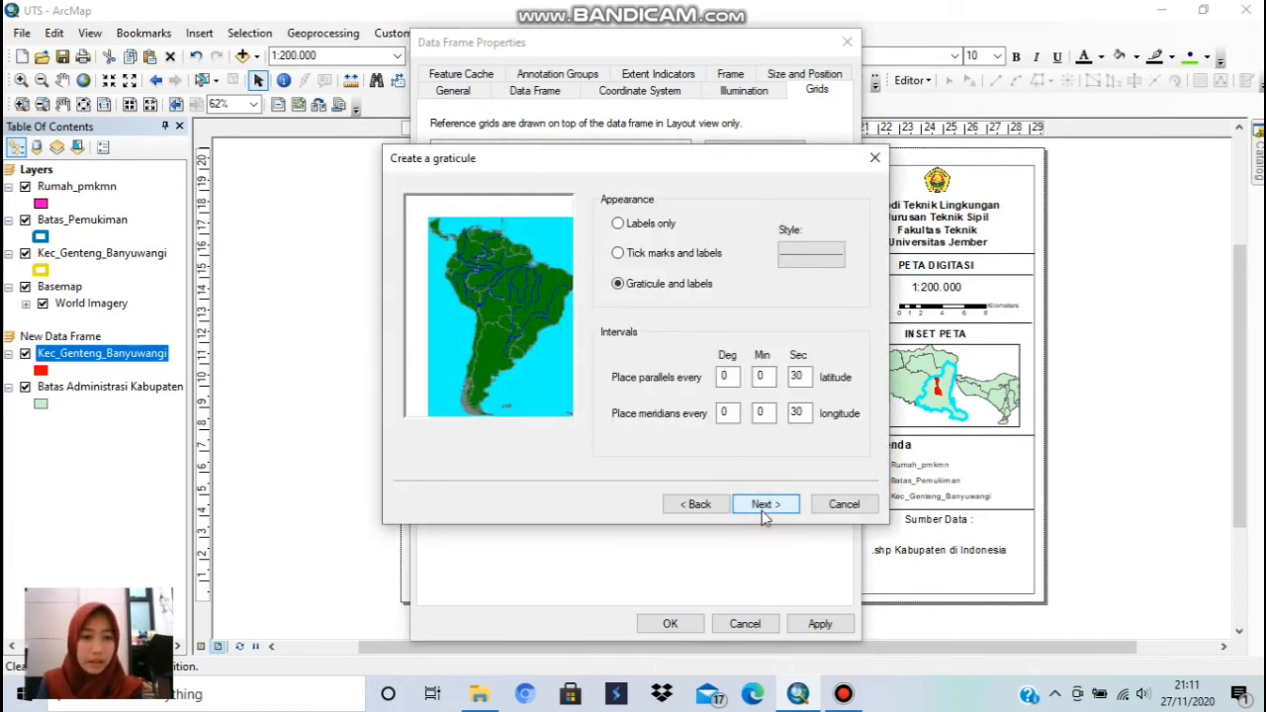
{"action": "left_click", "coordinate": [763, 512]}
{"action": "left_click", "coordinate": [763, 507]}
{"action": "left_click", "coordinate": [763, 509]}
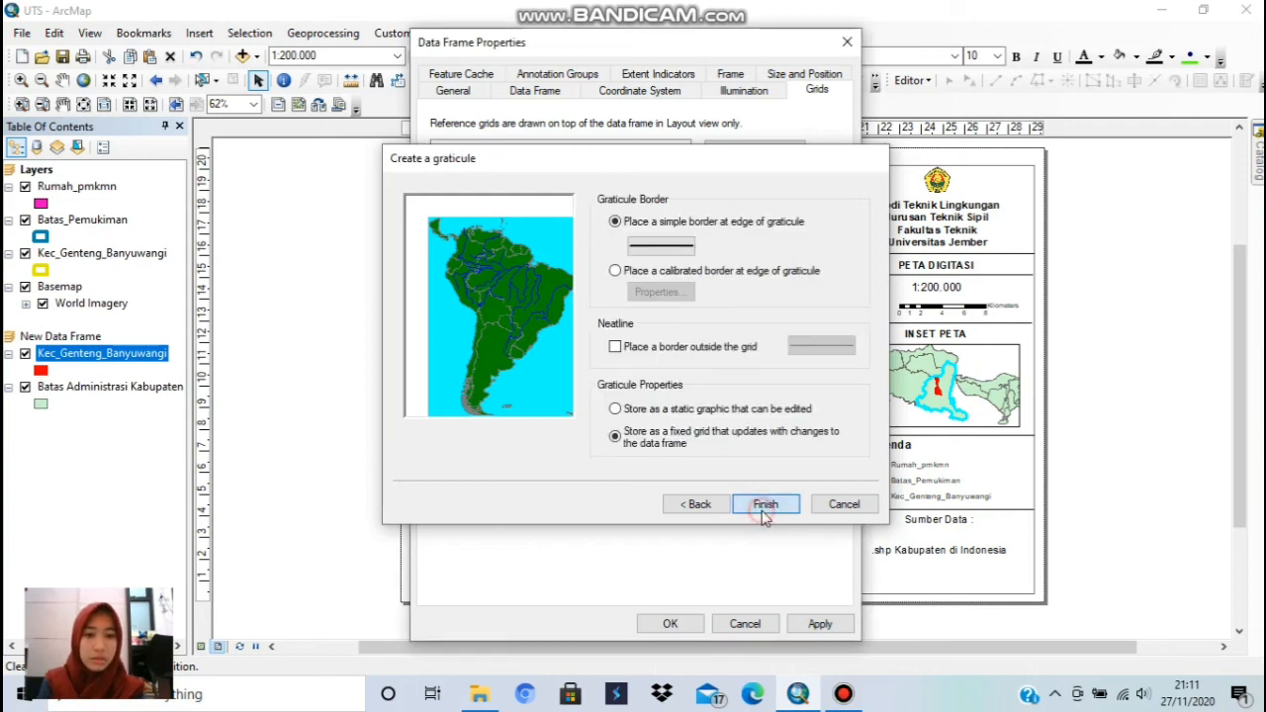
{"action": "left_click", "coordinate": [667, 623]}
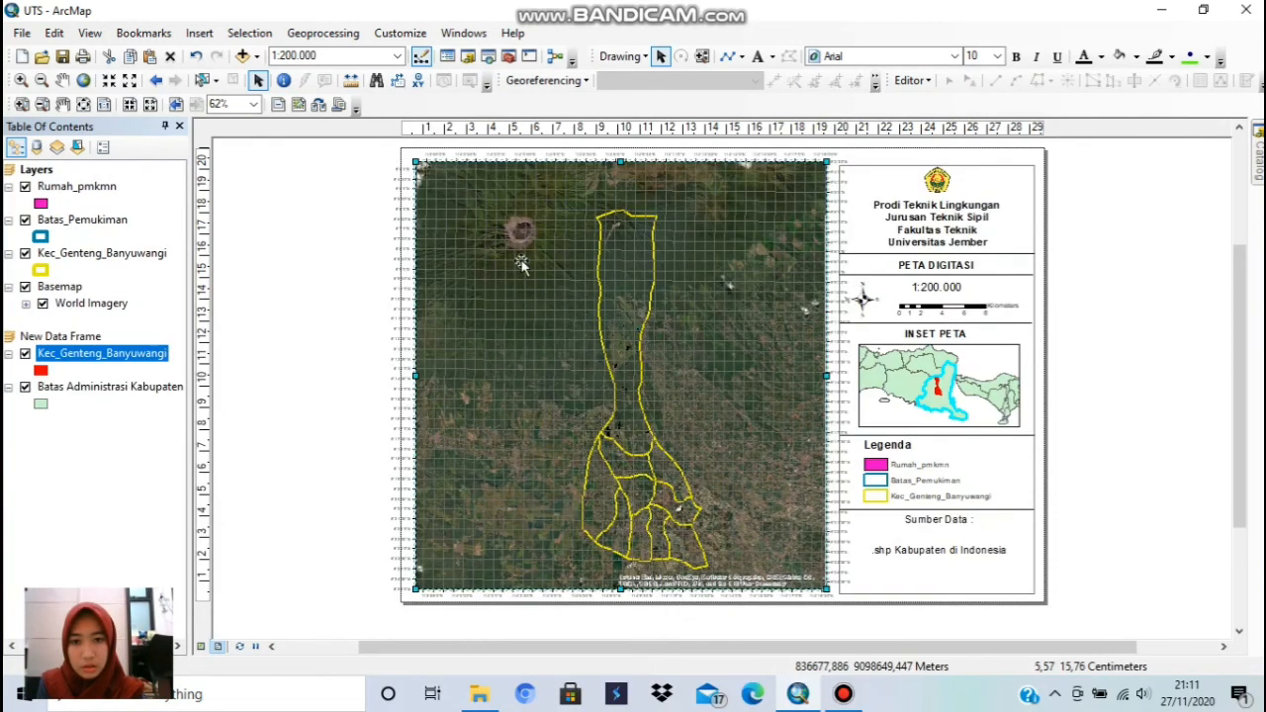
- Edit the main map's graticule properties so the left and right labels are vertical
{"action": "right_click", "coordinate": [407, 285]}
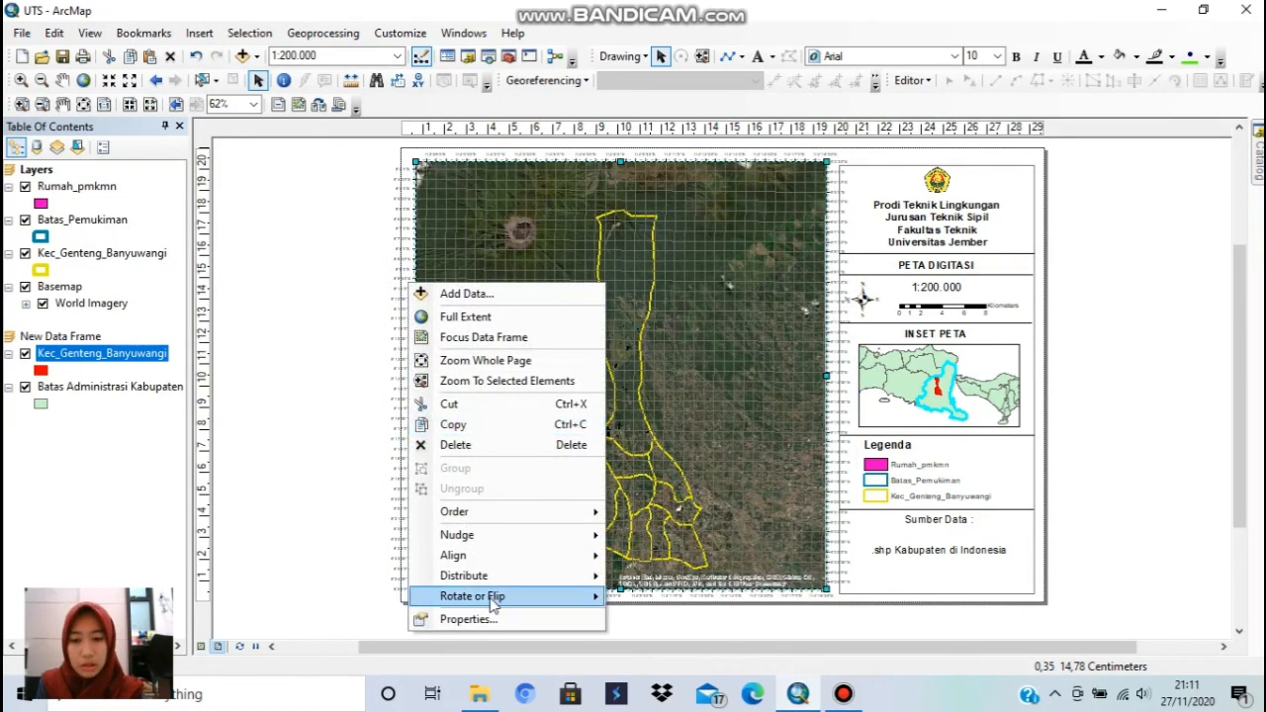
{"action": "left_click", "coordinate": [471, 627]}
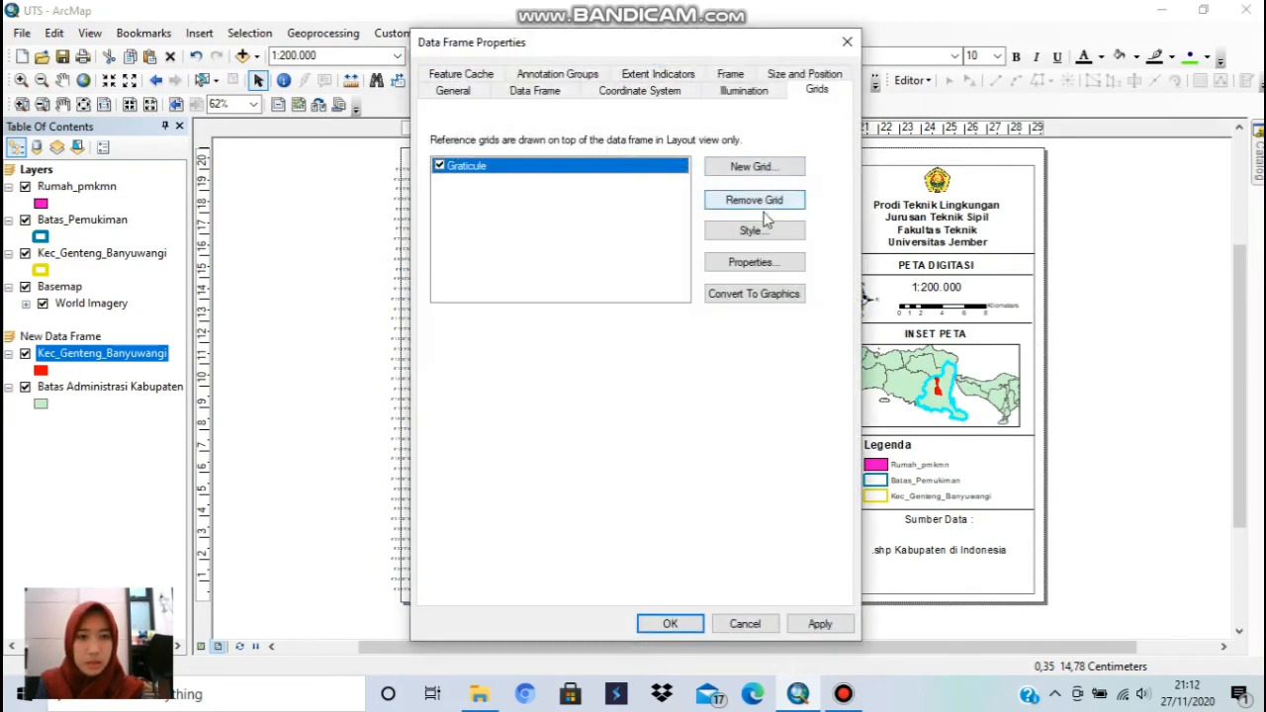
{"action": "left_click", "coordinate": [774, 262]}
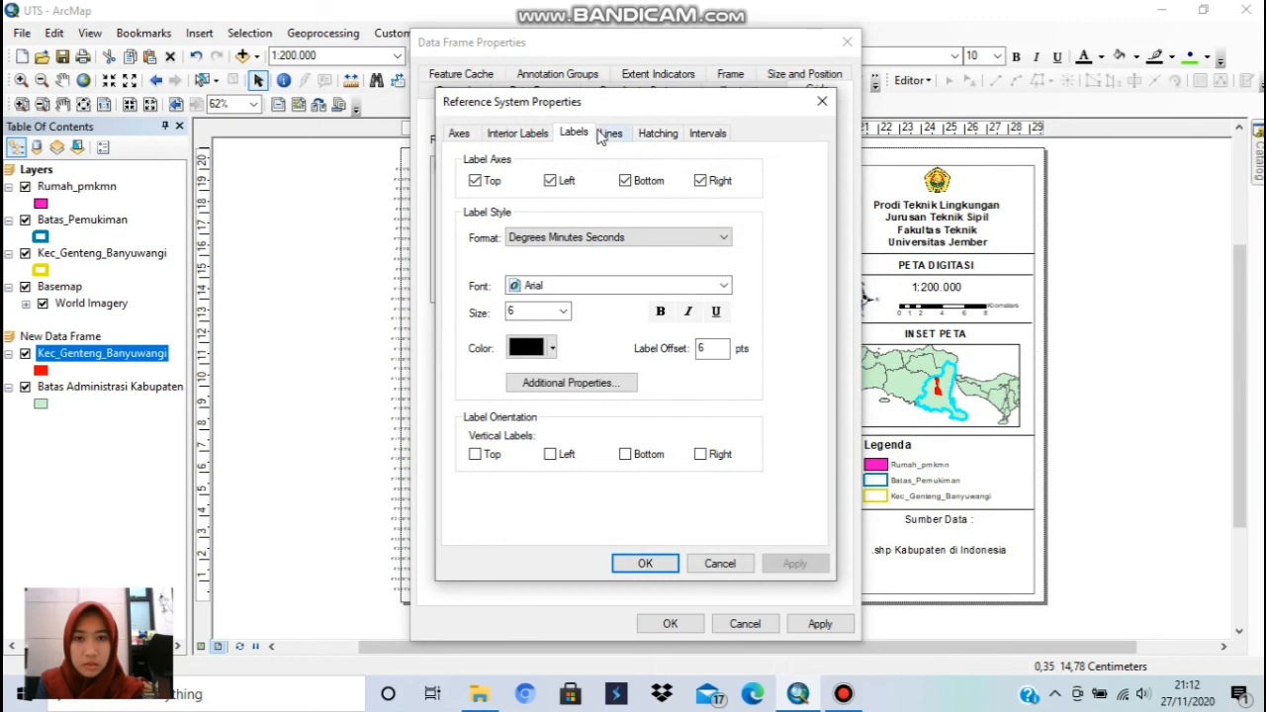
{"action": "left_click", "coordinate": [471, 138]}
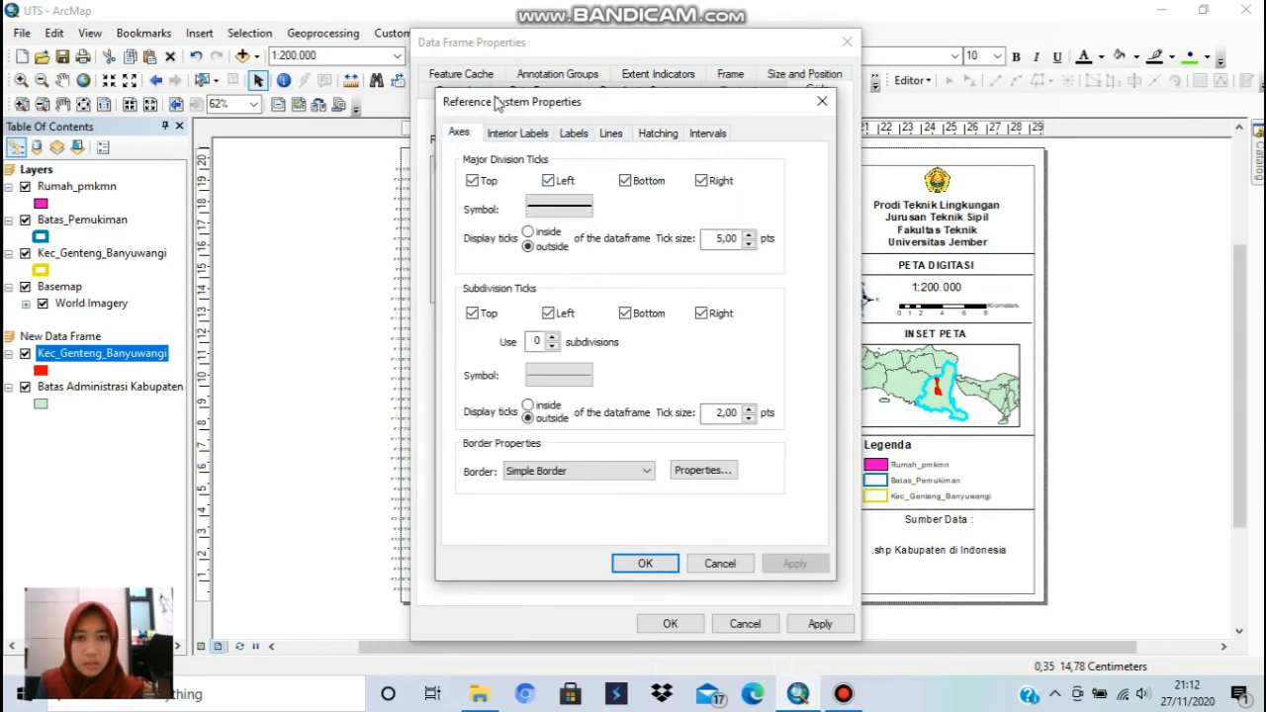
{"action": "left_click", "coordinate": [524, 136]}
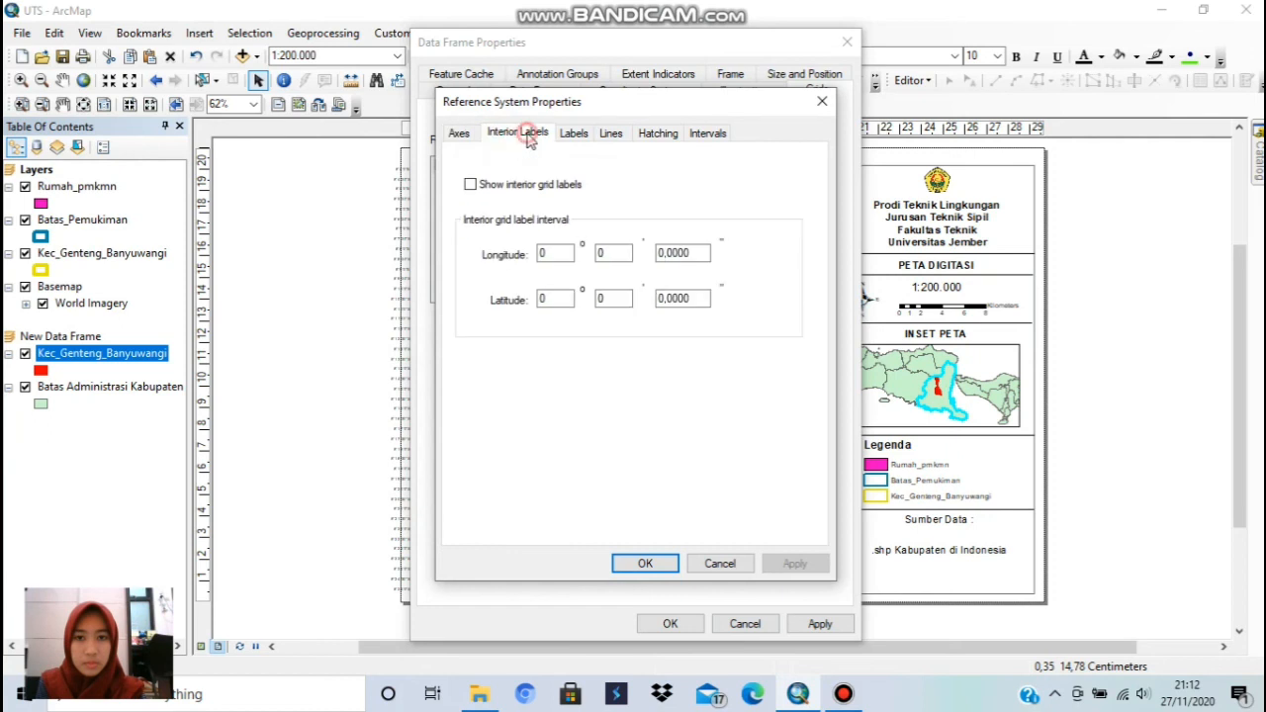
{"action": "left_click", "coordinate": [573, 134]}
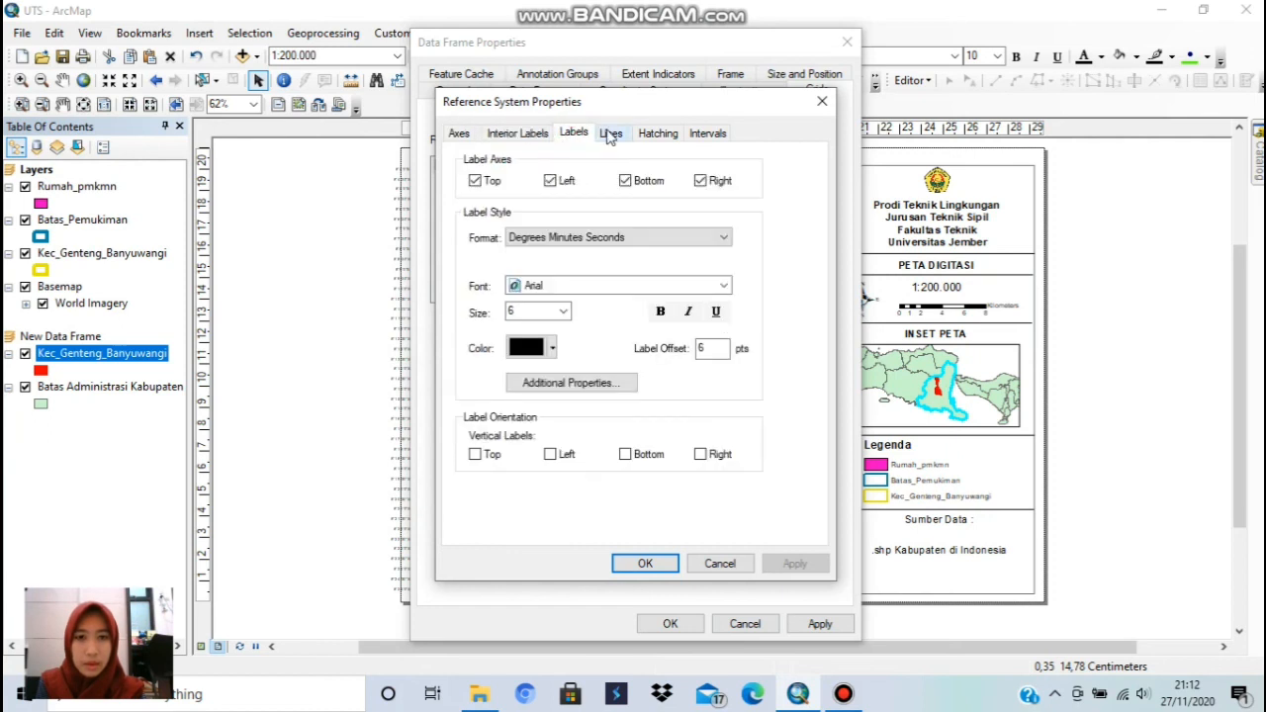
{"action": "left_click", "coordinate": [611, 135]}
{"action": "left_click", "coordinate": [657, 134]}
{"action": "left_click", "coordinate": [701, 134]}
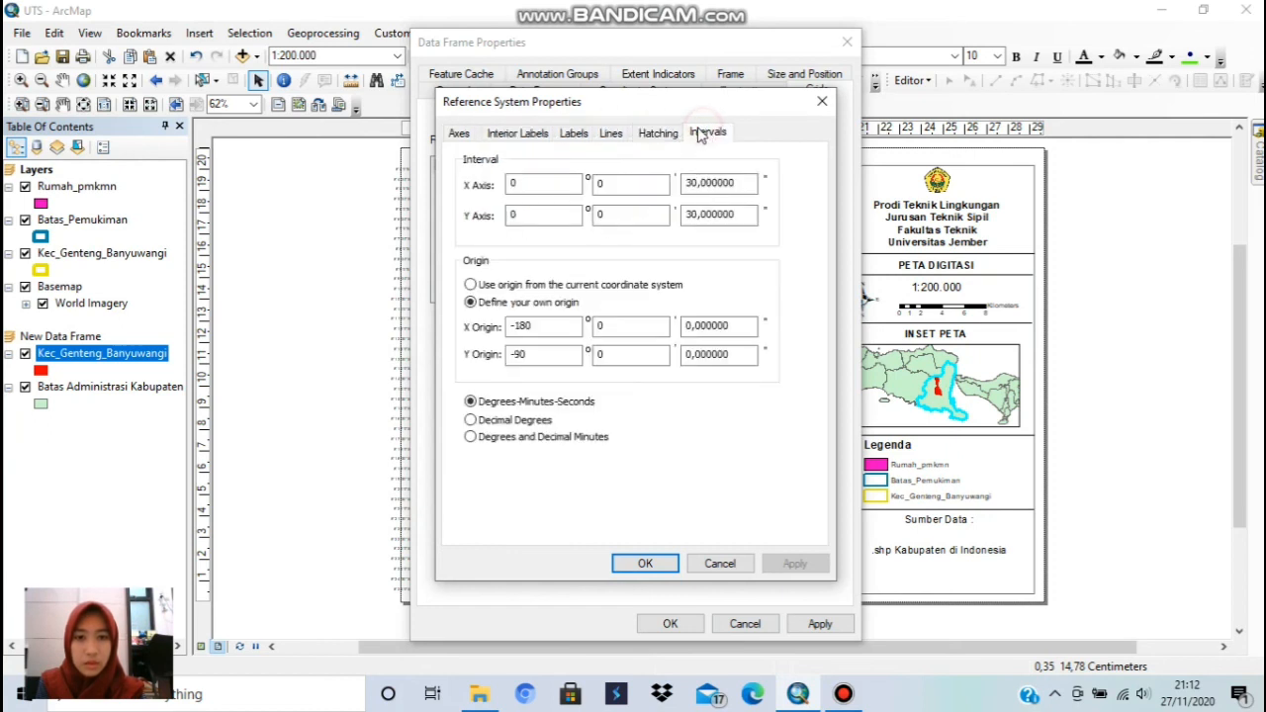
{"action": "left_click", "coordinate": [611, 134]}
{"action": "left_click", "coordinate": [574, 135]}
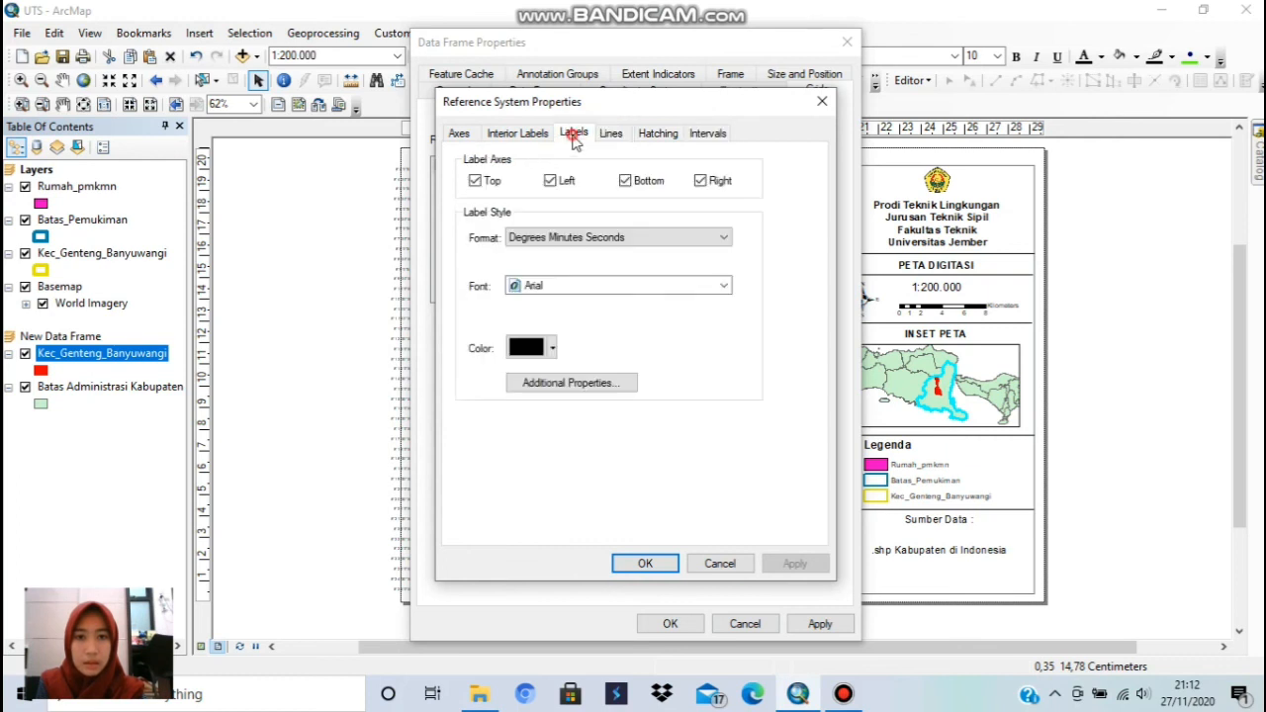
{"action": "left_click", "coordinate": [550, 454]}
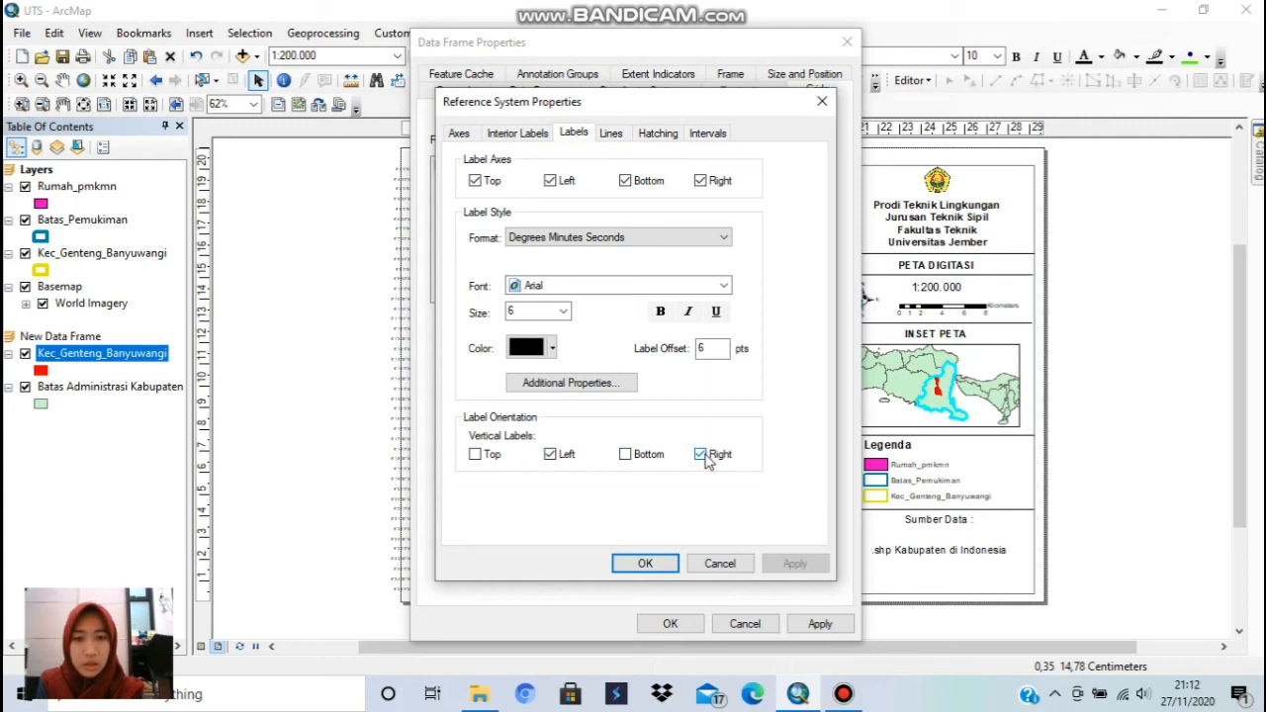
- Review the graticule's axes, interior label, line, hatching and interval settings, and apply the graticule to the main map
{"action": "left_click", "coordinate": [460, 135]}
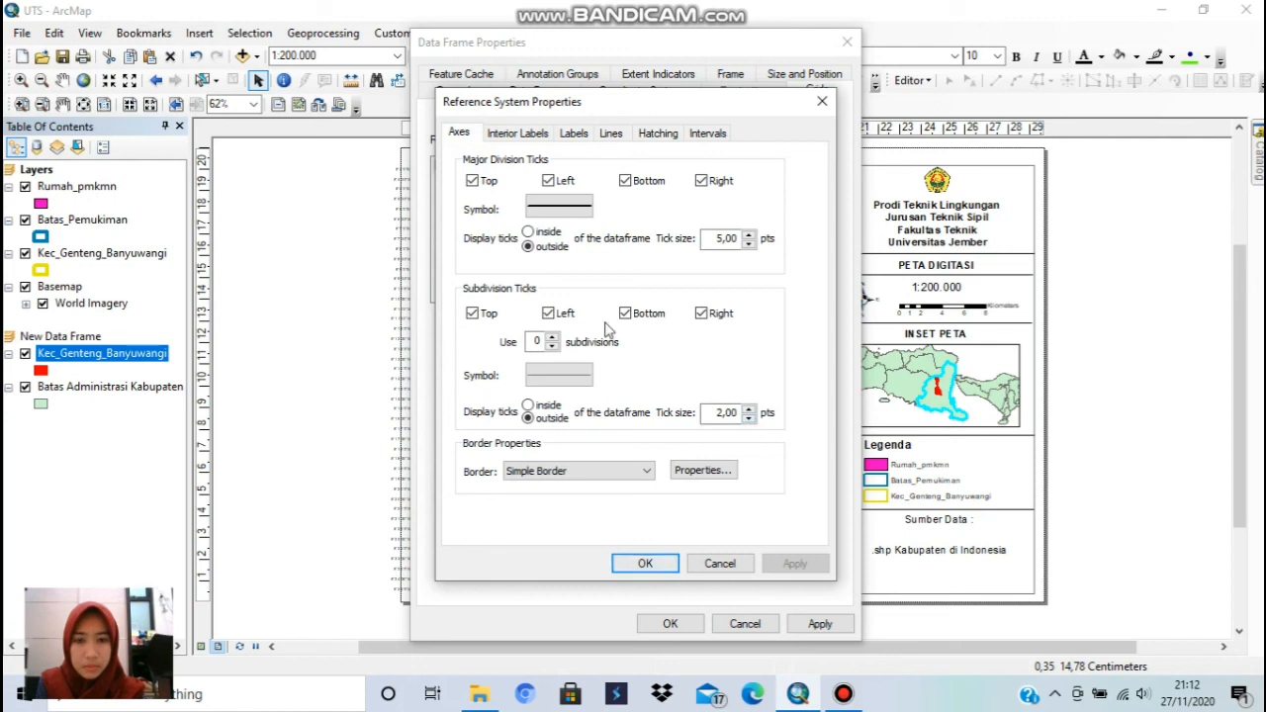
{"action": "left_click", "coordinate": [505, 135]}
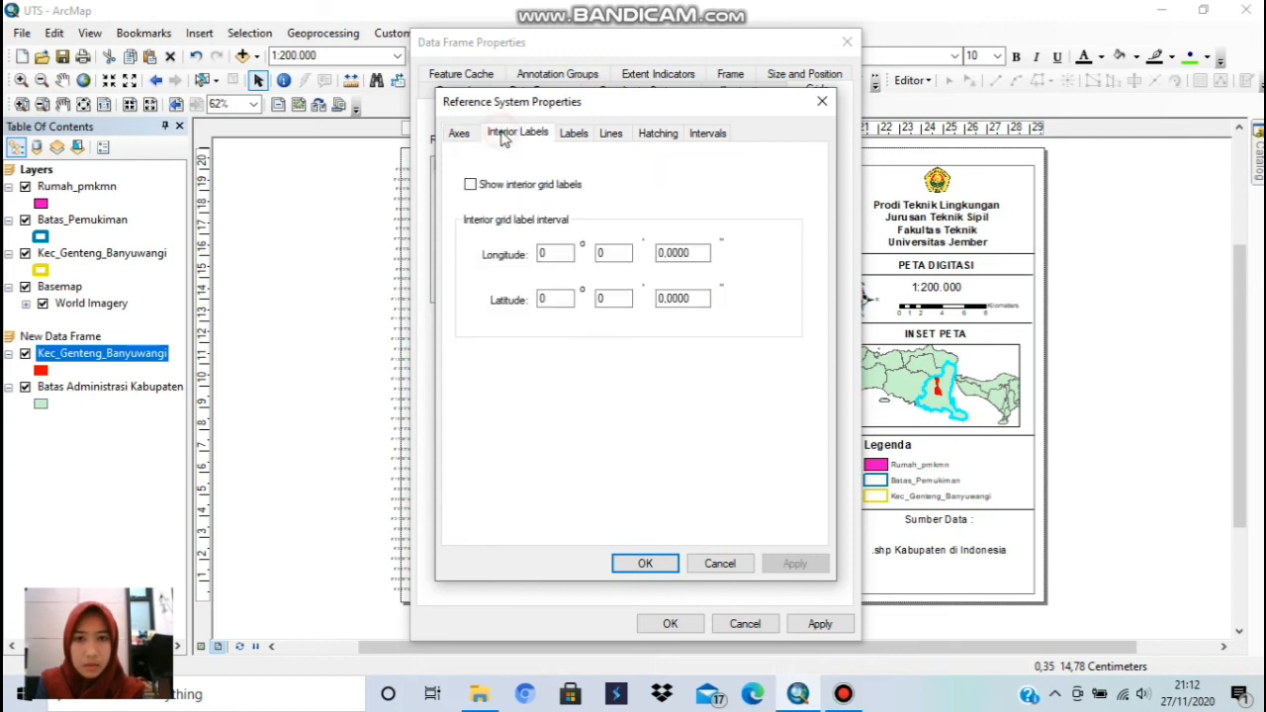
{"action": "left_click", "coordinate": [572, 136]}
{"action": "left_click", "coordinate": [611, 135]}
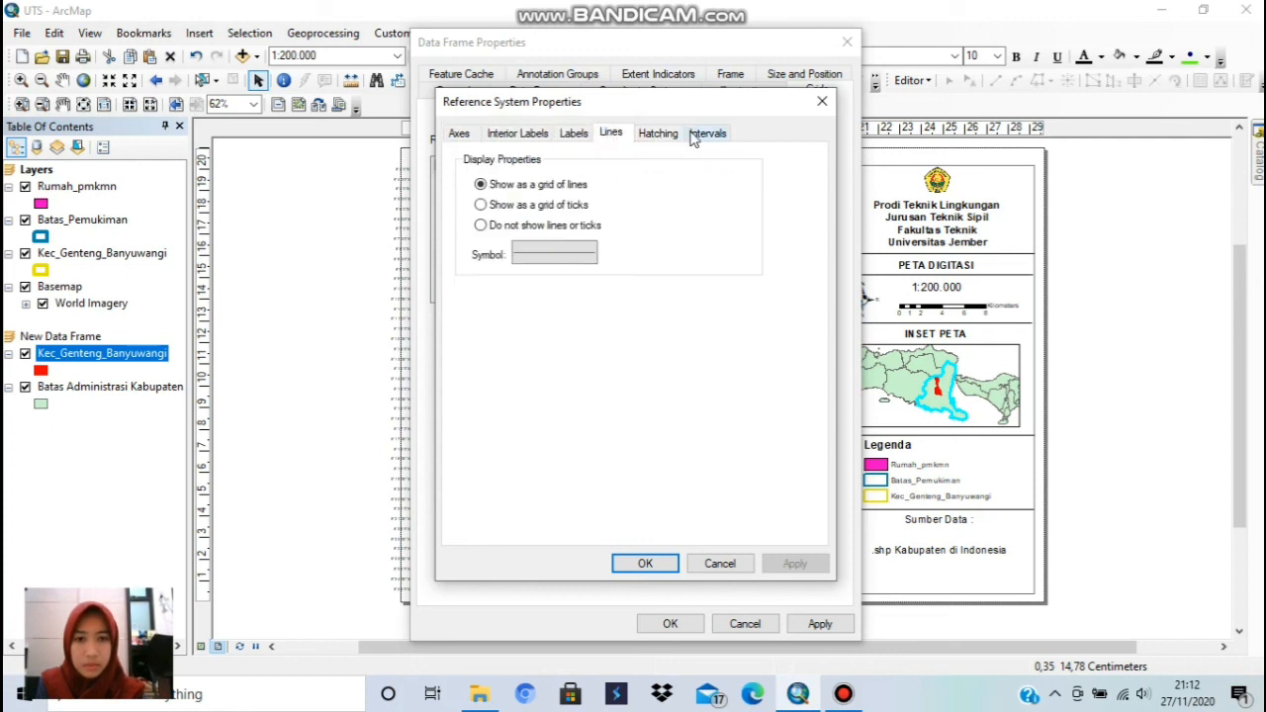
{"action": "left_click", "coordinate": [658, 135]}
{"action": "left_click", "coordinate": [705, 136]}
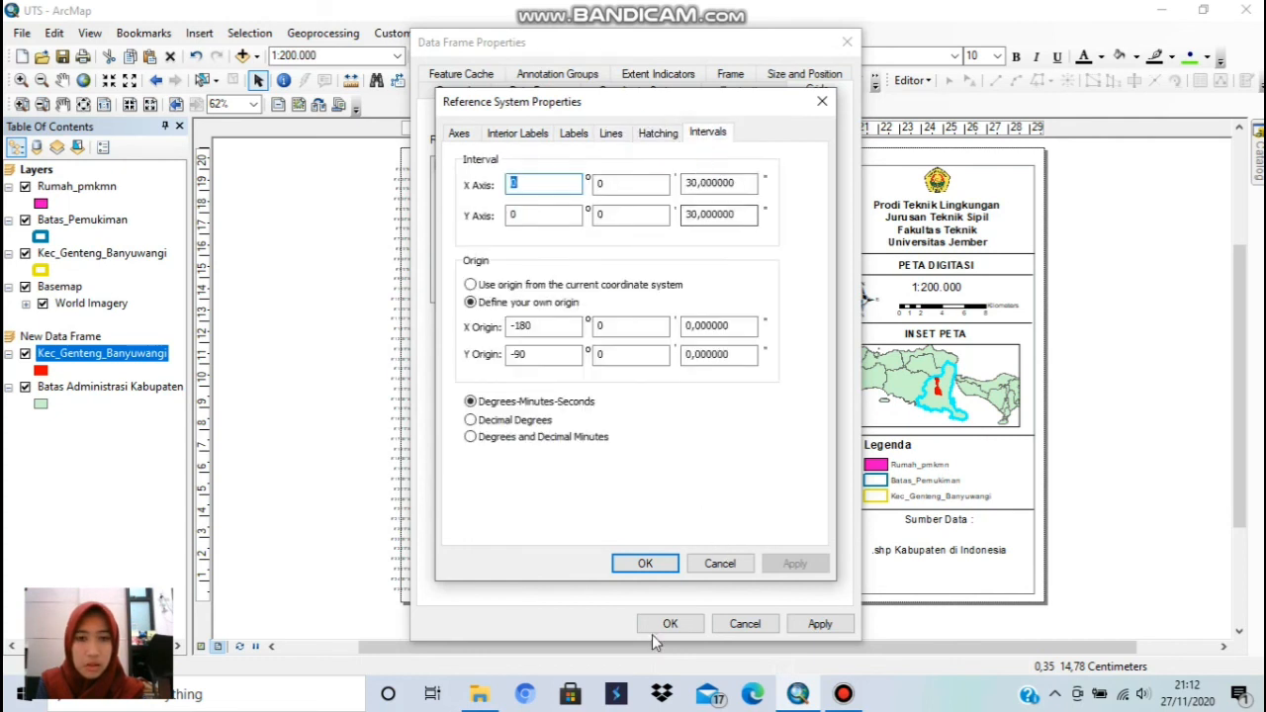
{"action": "left_click", "coordinate": [645, 563]}
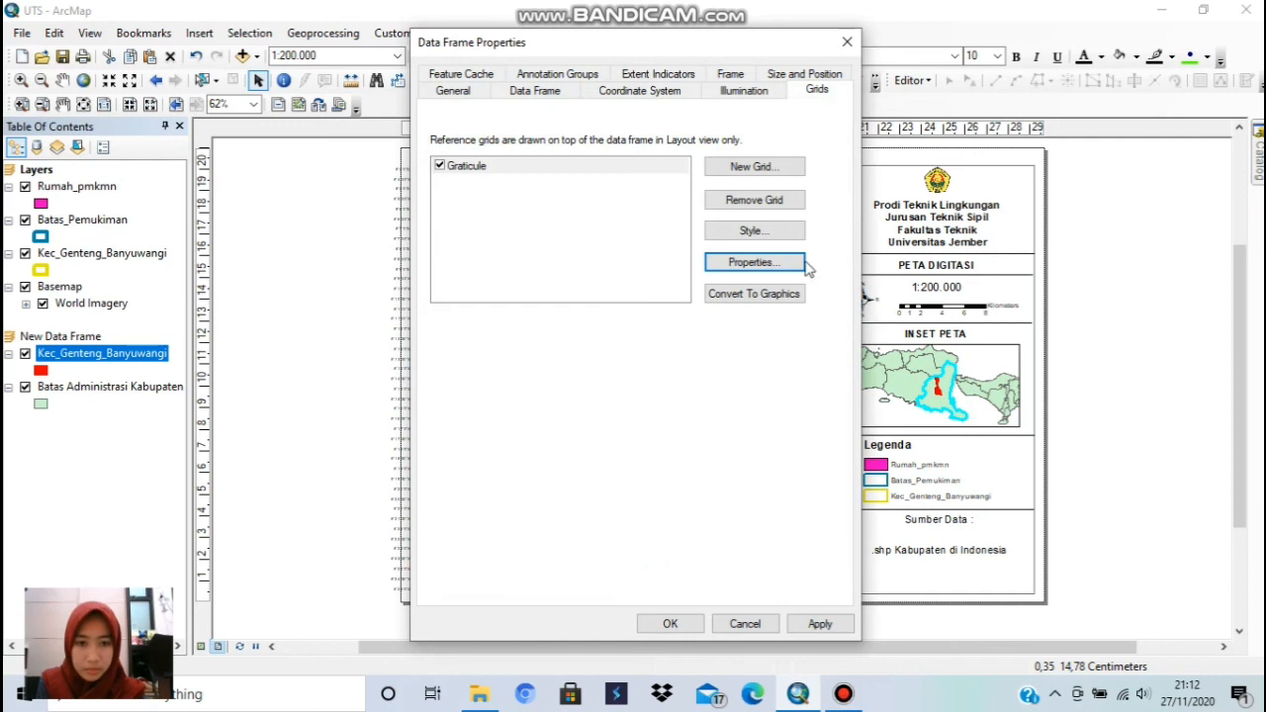
{"action": "left_click", "coordinate": [669, 624]}
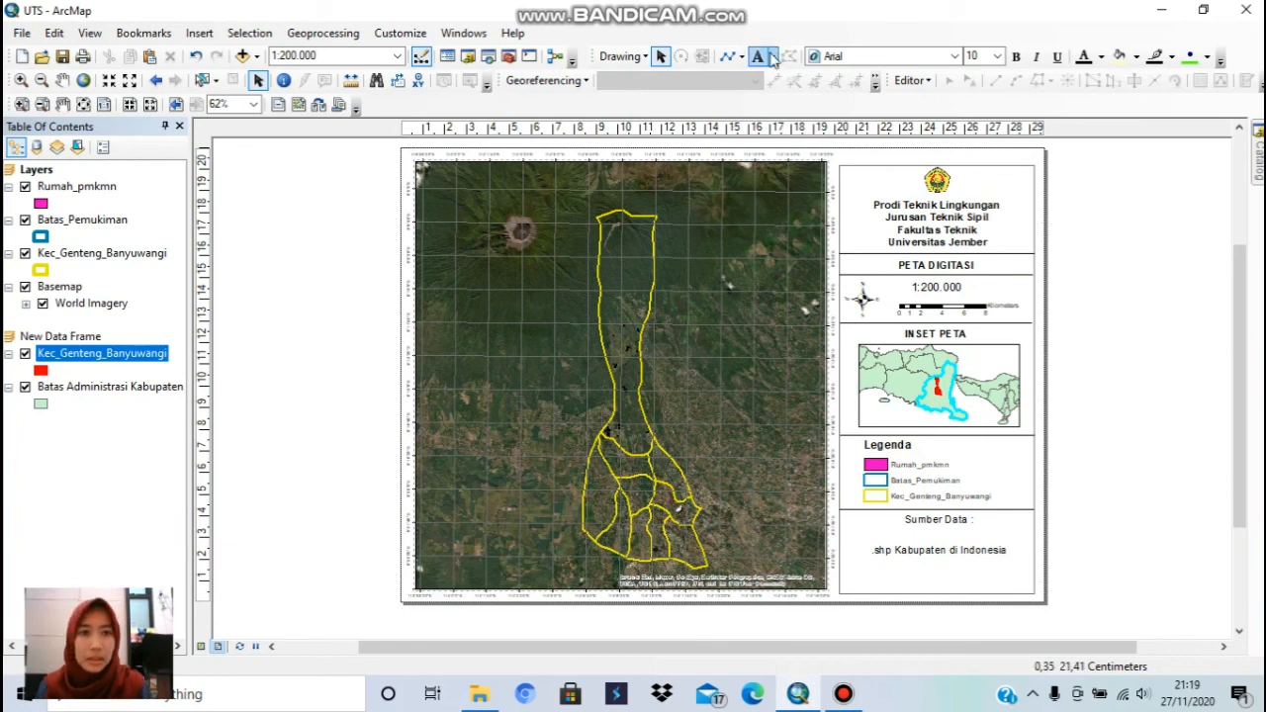
- Draw a rectangle along the edges of the layout page as an outer frame for the whole map
{"action": "left_click", "coordinate": [741, 57]}
{"action": "left_click", "coordinate": [771, 78]}
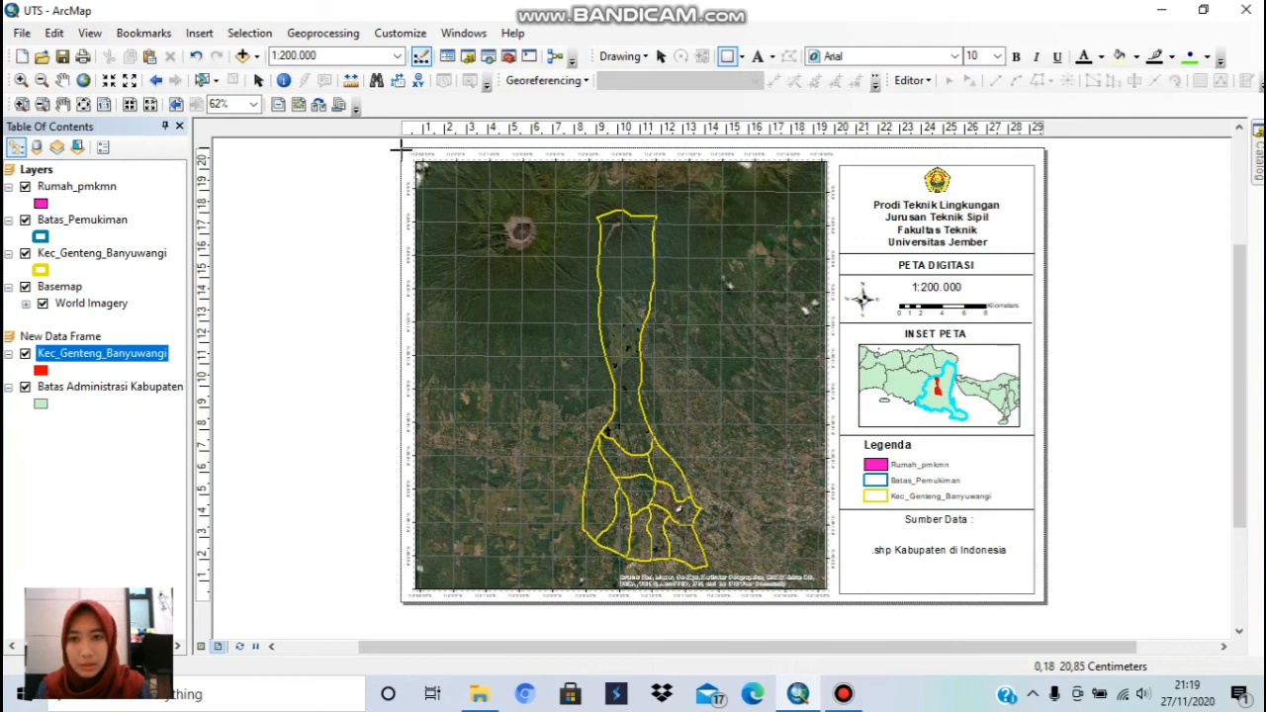
{"action": "left_click_drag", "start_coordinate": [402, 149], "coordinate": [1045, 602]}
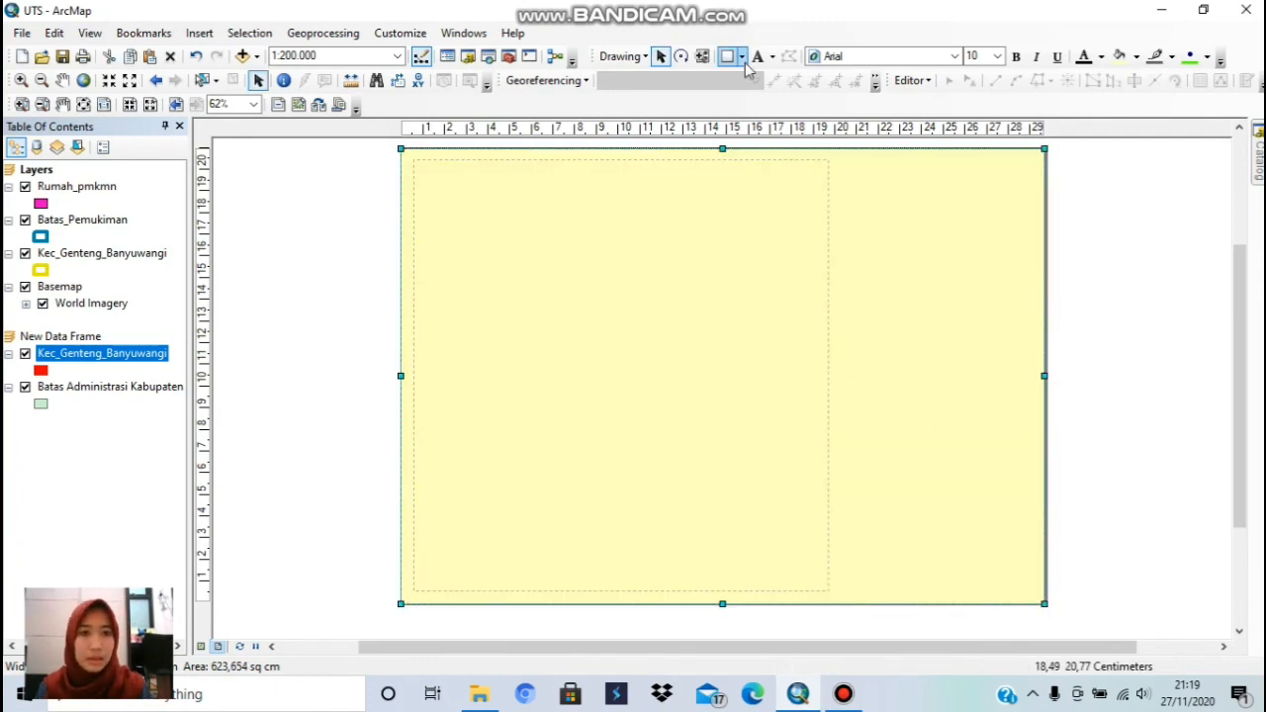
- Set the page-sized rectangle's fill to No Color and leave it deselected
{"action": "right_click", "coordinate": [776, 230]}
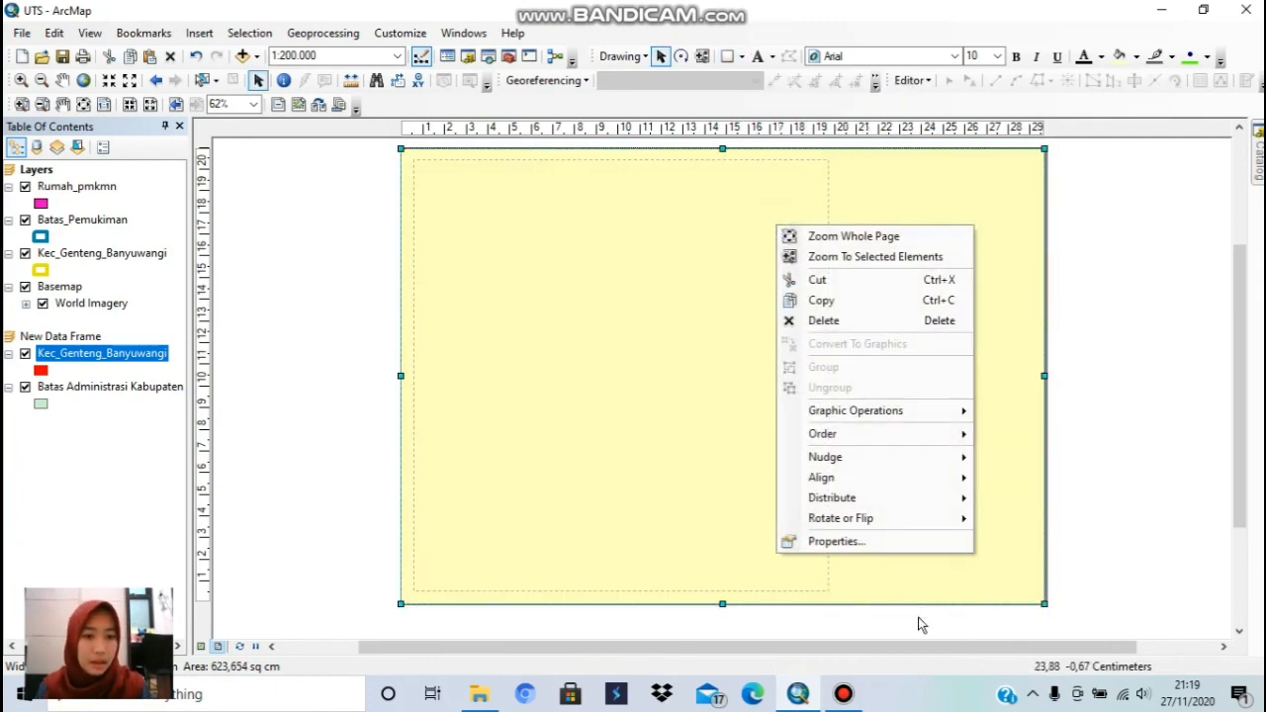
{"action": "left_click", "coordinate": [919, 547]}
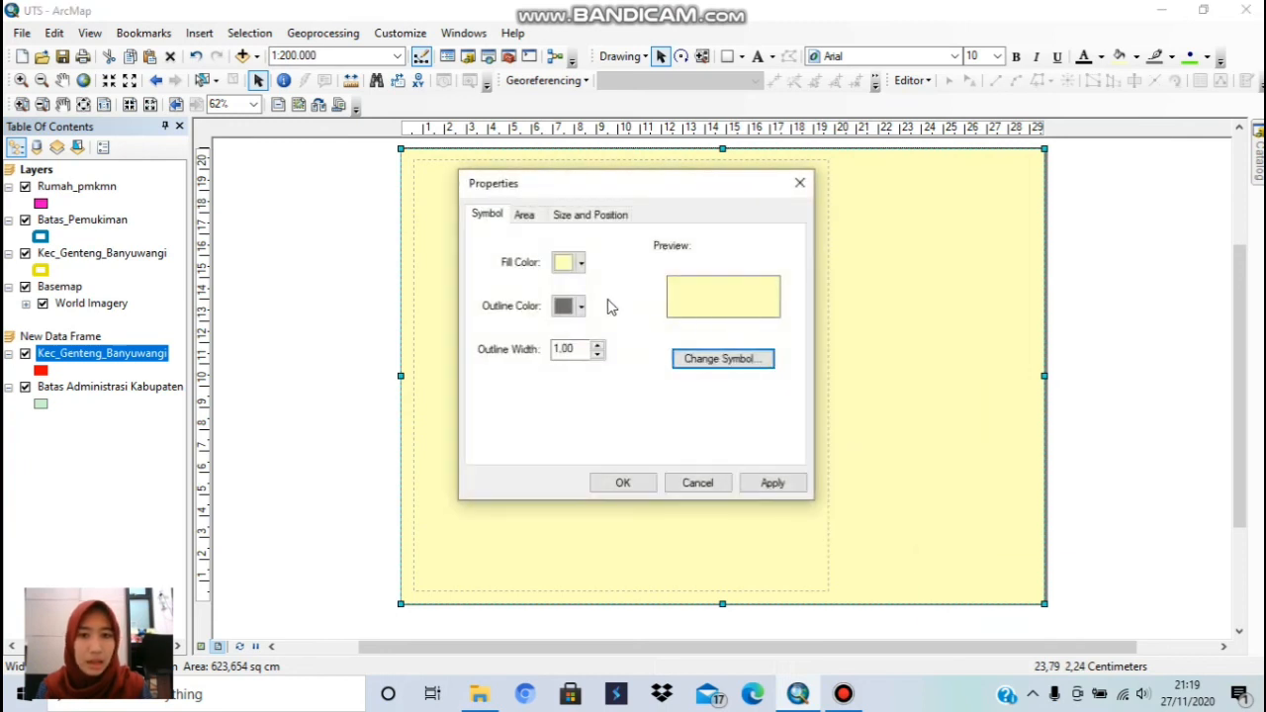
{"action": "left_click", "coordinate": [581, 262]}
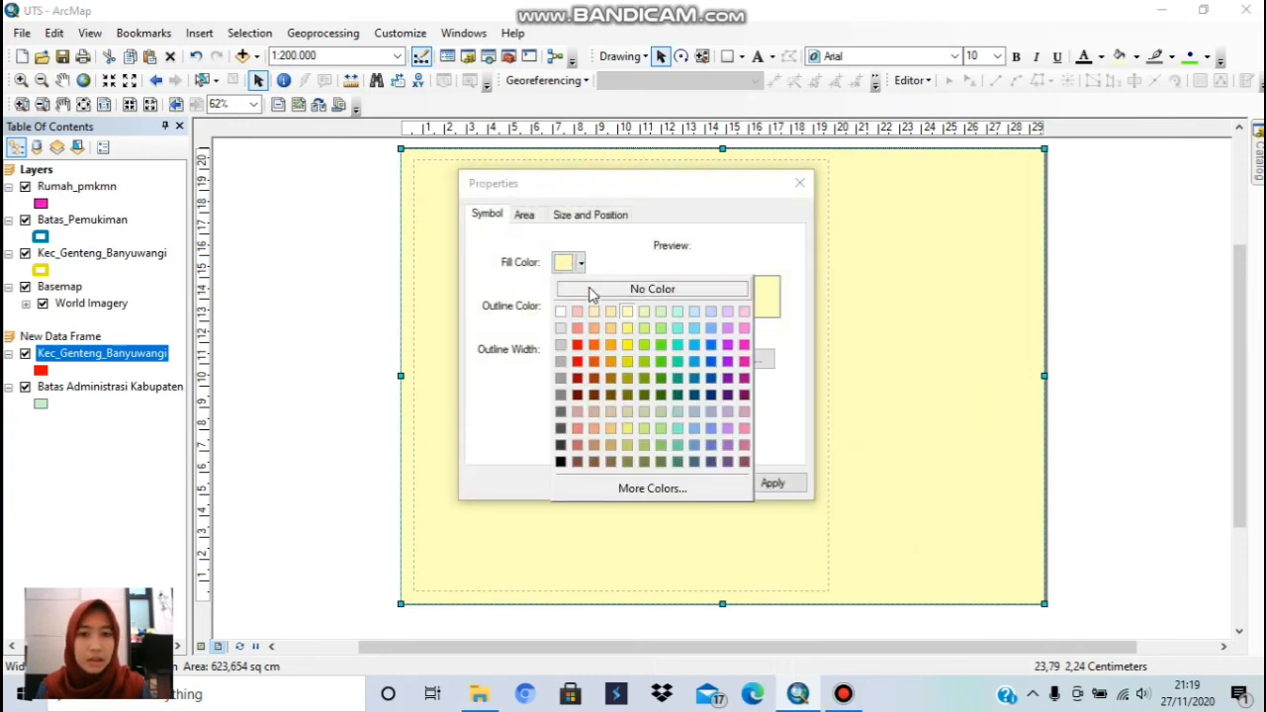
{"action": "left_click", "coordinate": [591, 290]}
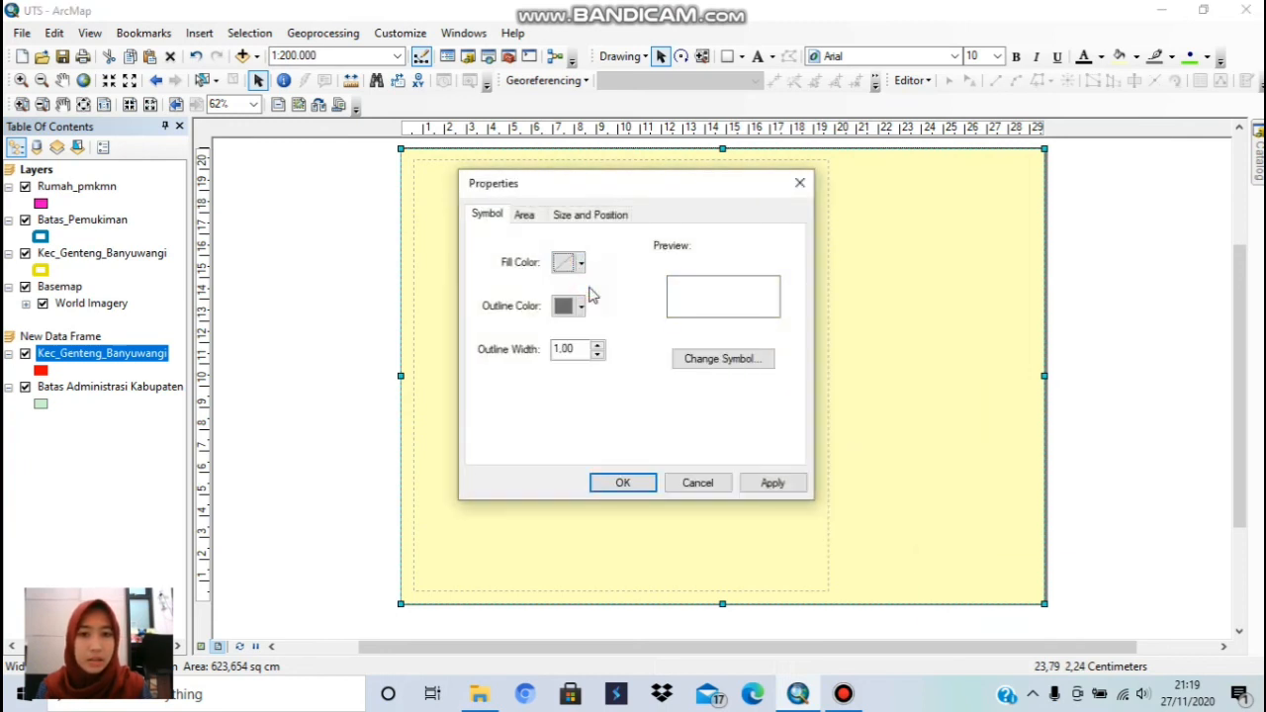
{"action": "left_click", "coordinate": [623, 484]}
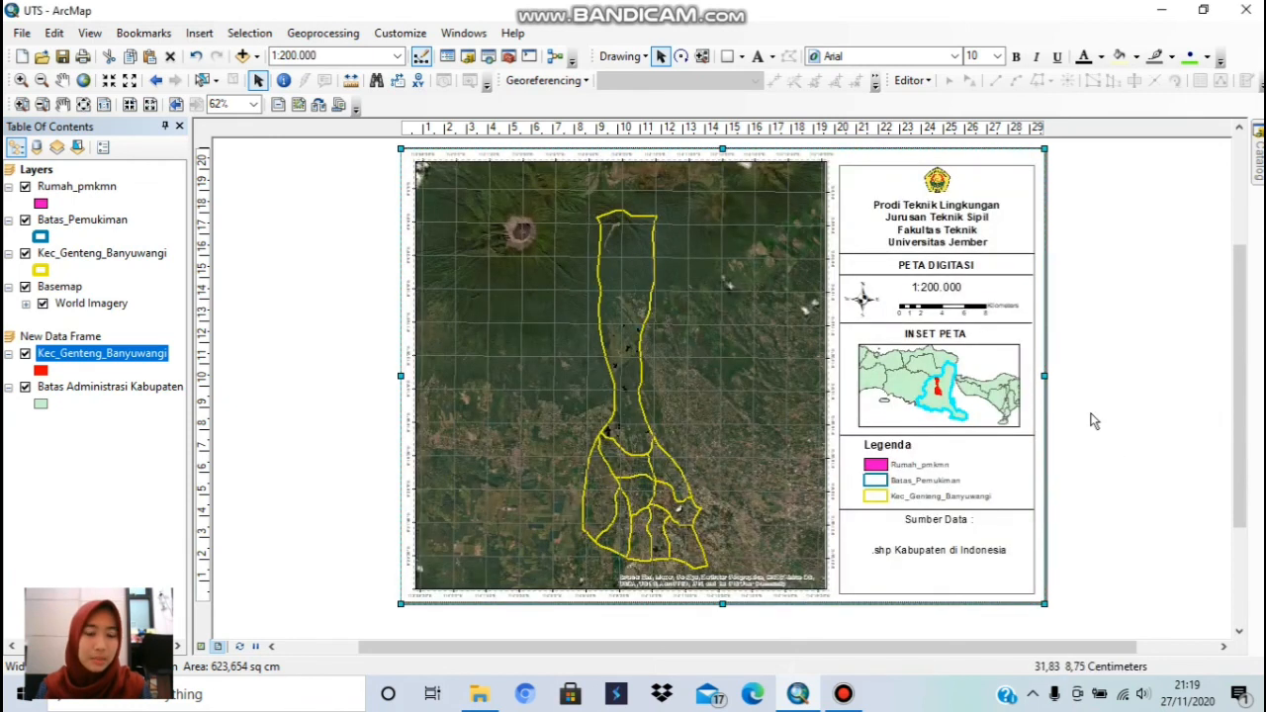
{"action": "left_click", "coordinate": [1093, 420]}
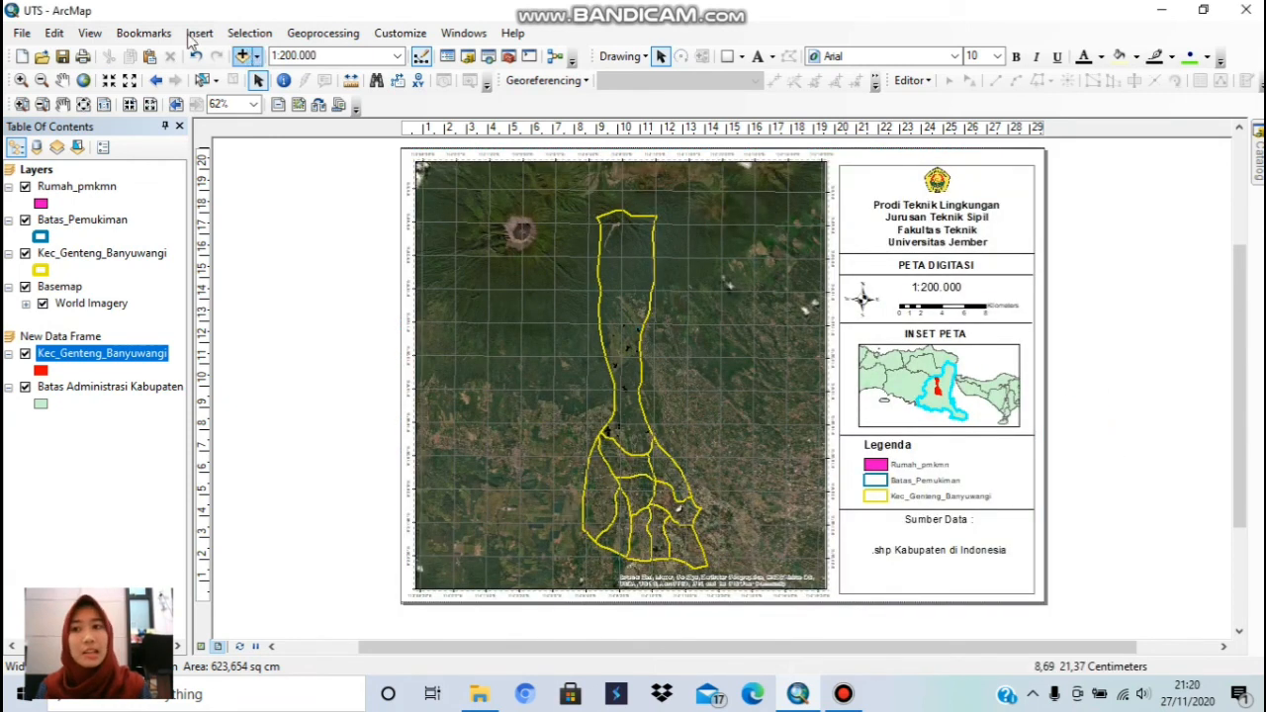
- Save the map document under the new name "Tugas UTS Selesai.mxd" in the UTS folder
{"action": "left_click", "coordinate": [21, 33]}
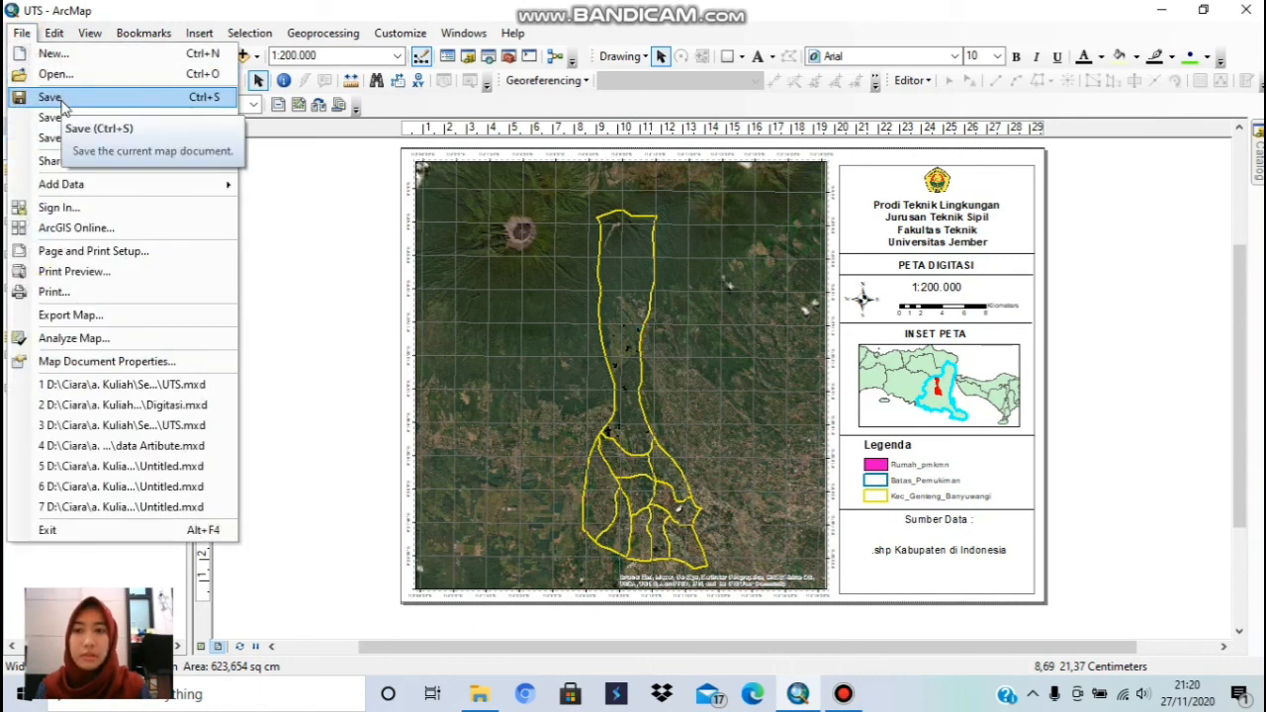
{"action": "left_click", "coordinate": [59, 118]}
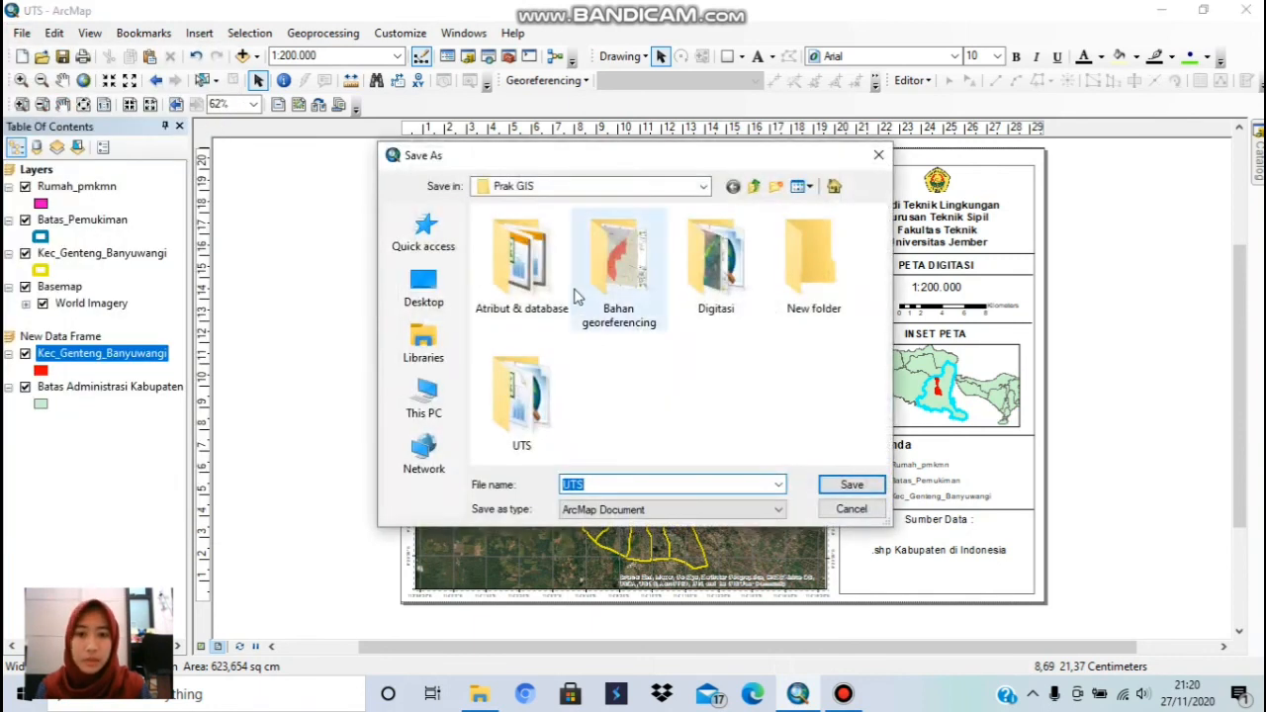
{"action": "double_click", "coordinate": [521, 405]}
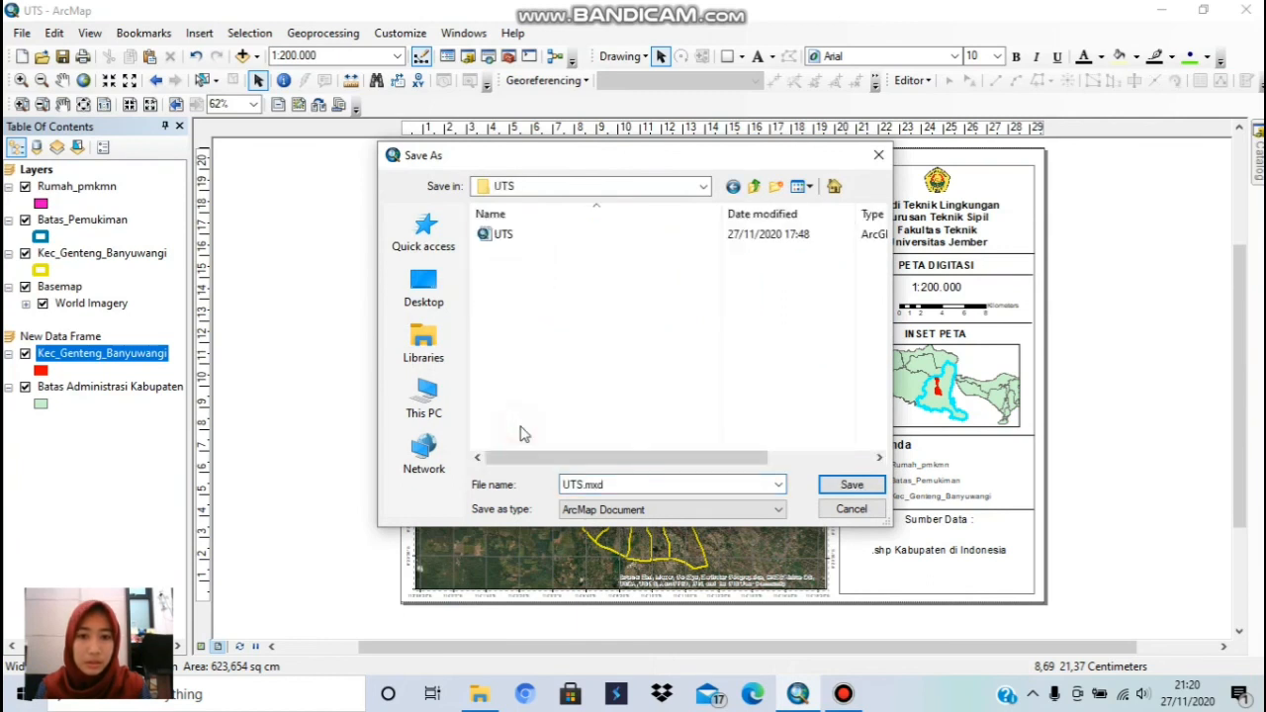
{"action": "left_click", "coordinate": [605, 483]}
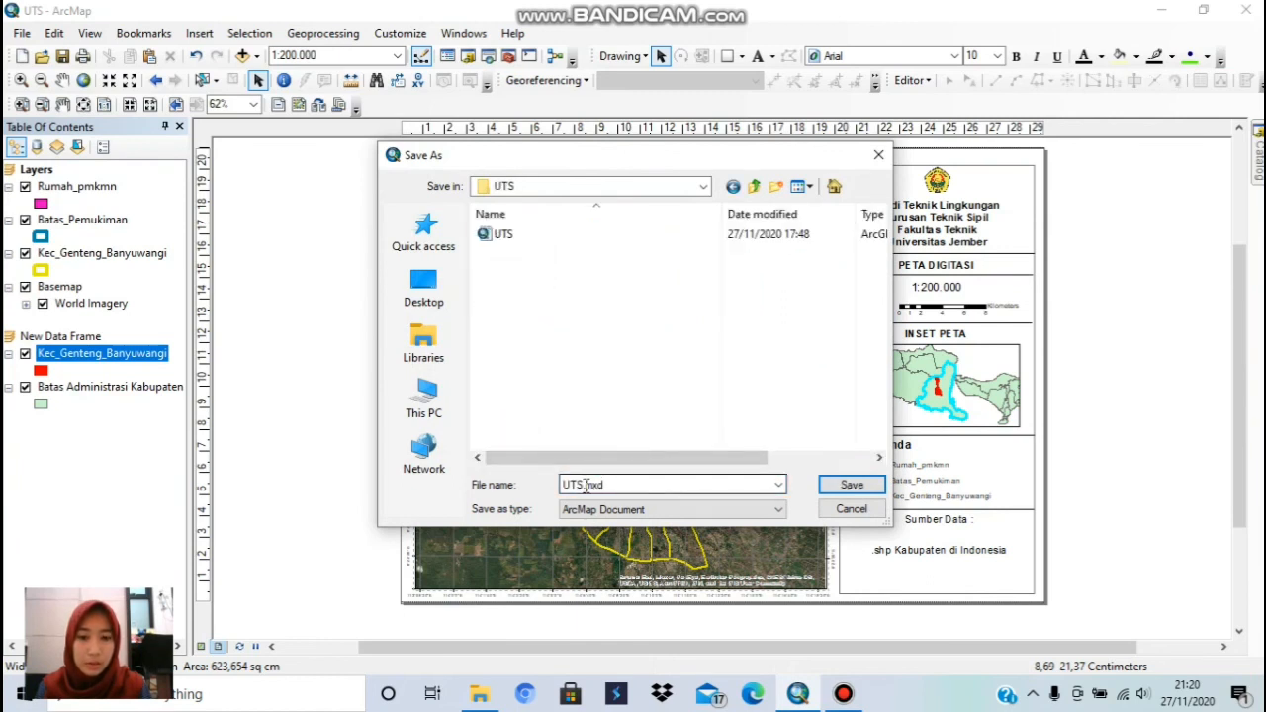
{"action": "double_click", "coordinate": [585, 484]}
{"action": "left_click", "coordinate": [585, 483]}
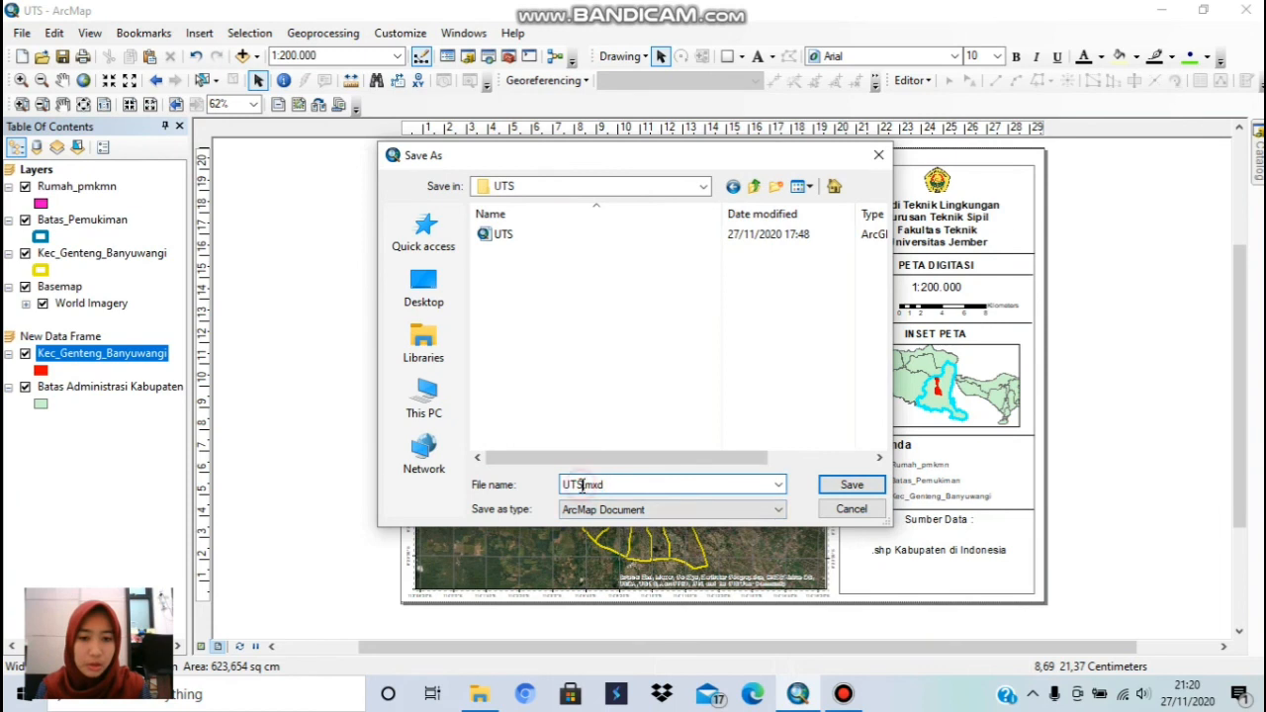
{"action": "left_click", "coordinate": [567, 485]}
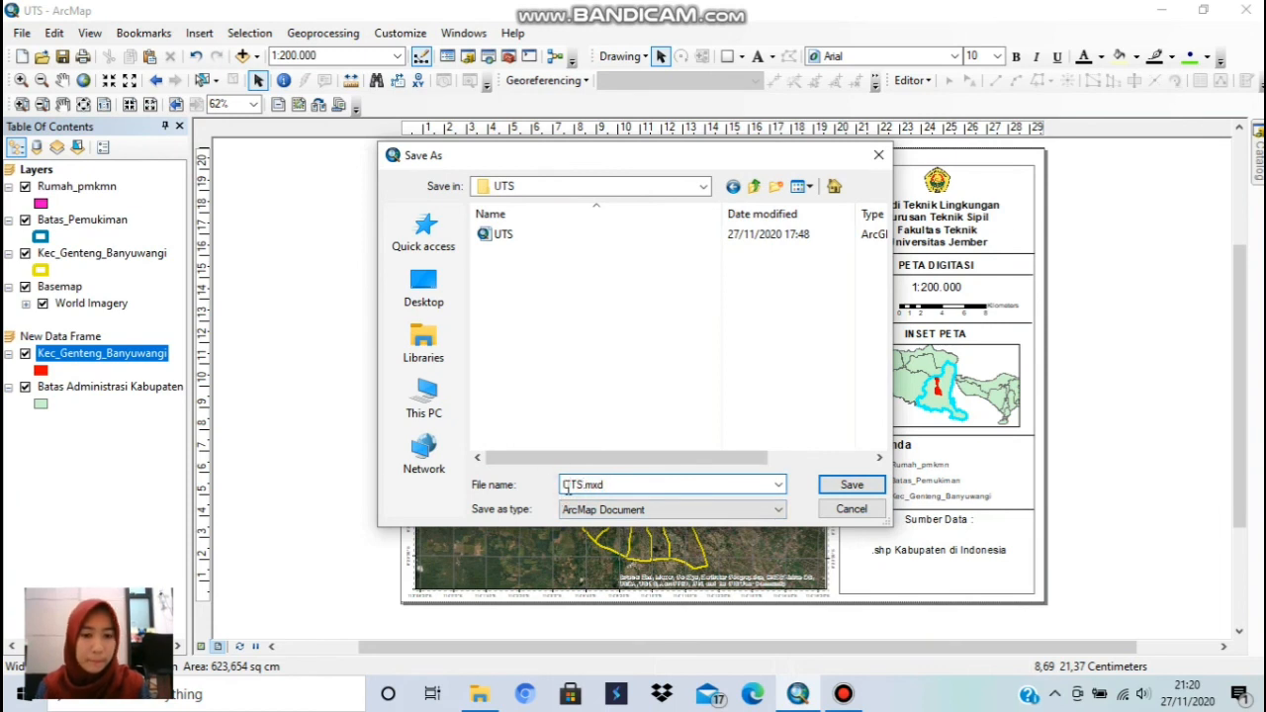
{"action": "type", "text": "Tugas UTS Se"}
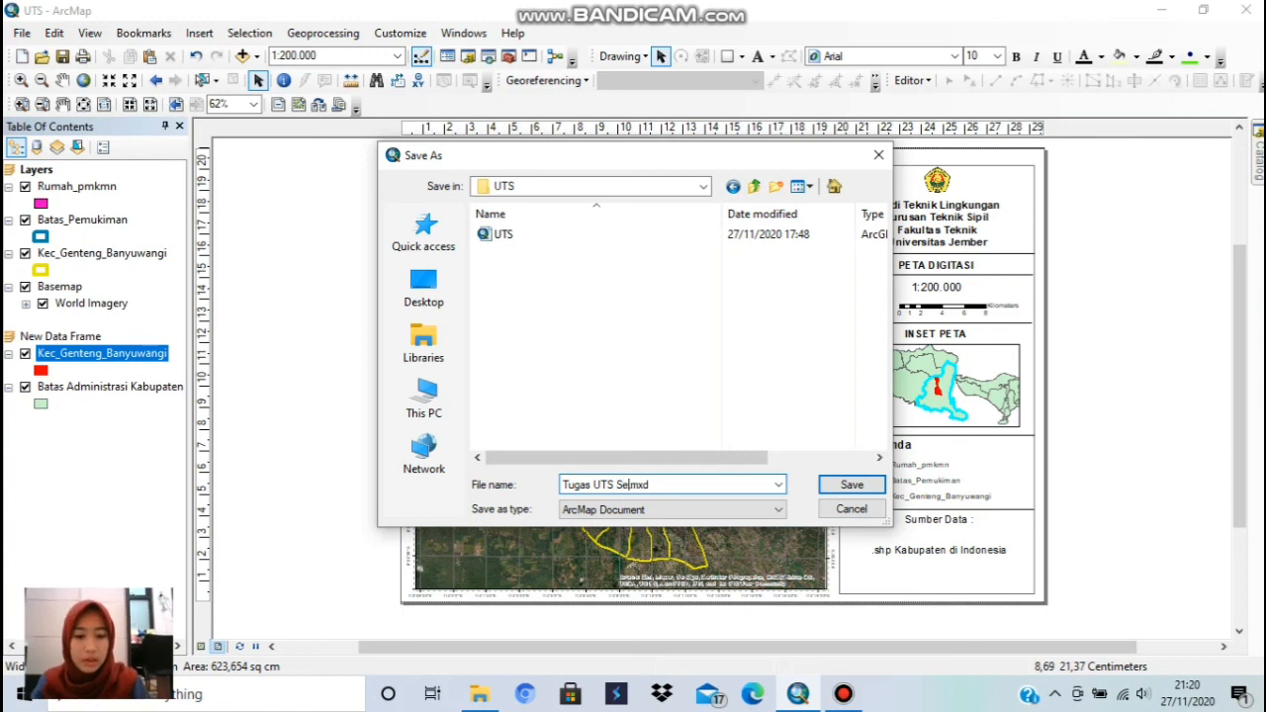
{"action": "type", "text": "lesai"}
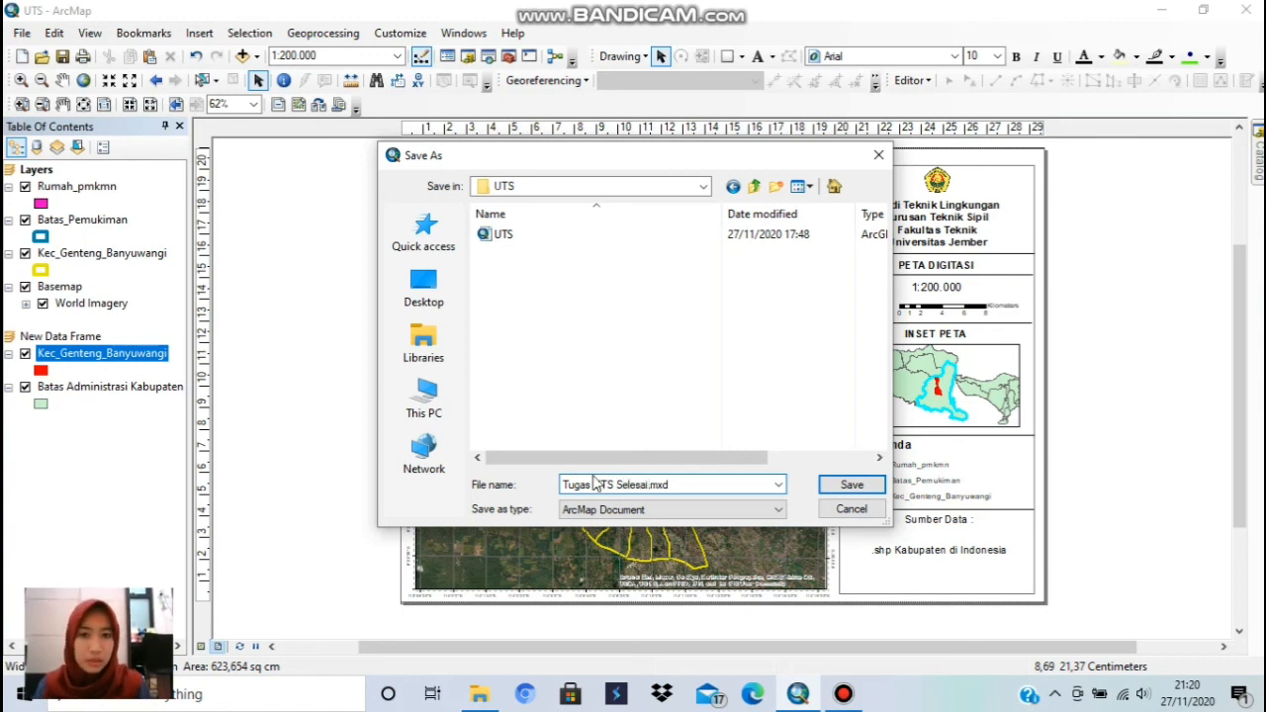
{"action": "left_click", "coordinate": [835, 487]}
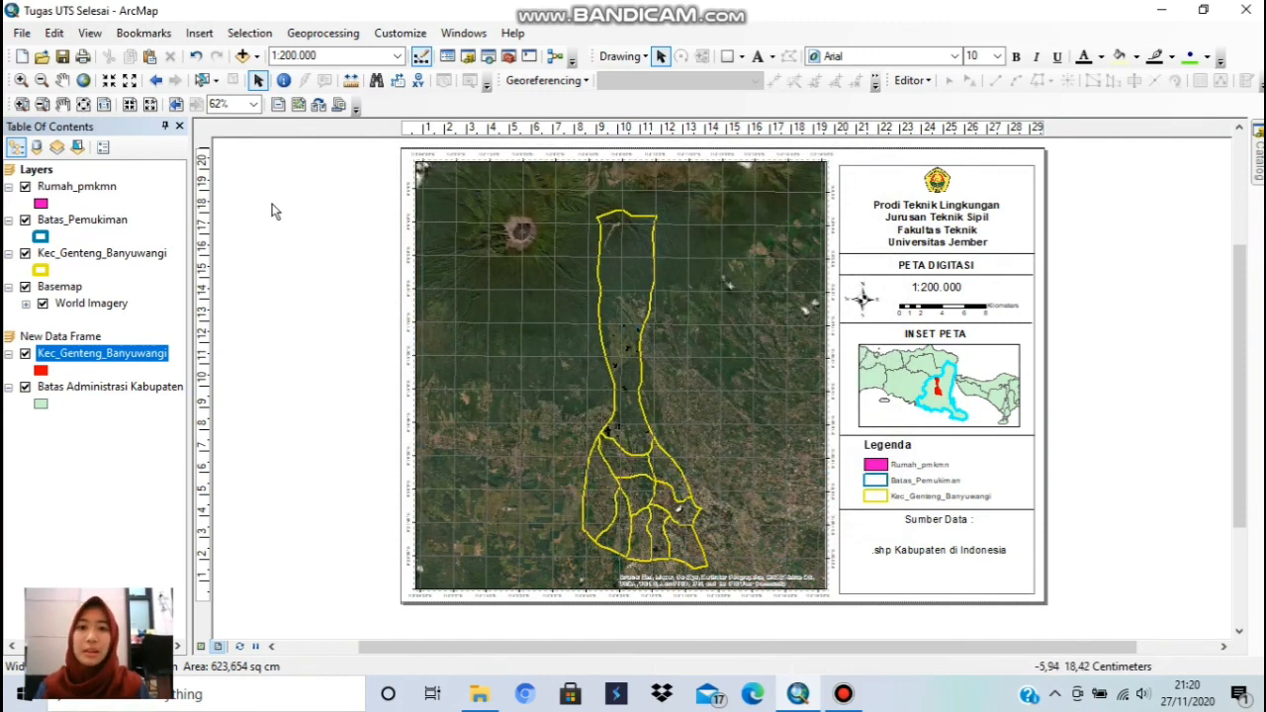
- Start exporting the map layout with PDF as the output format
{"action": "left_click", "coordinate": [21, 34]}
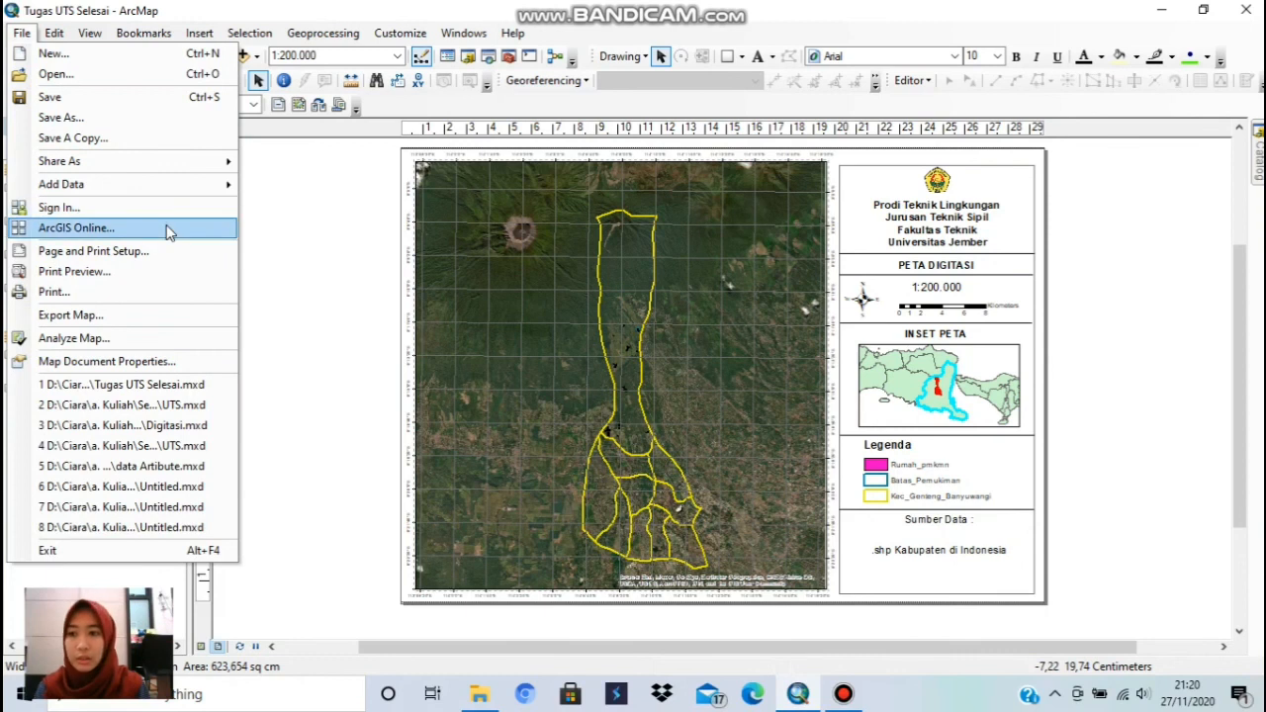
{"action": "left_click", "coordinate": [159, 315]}
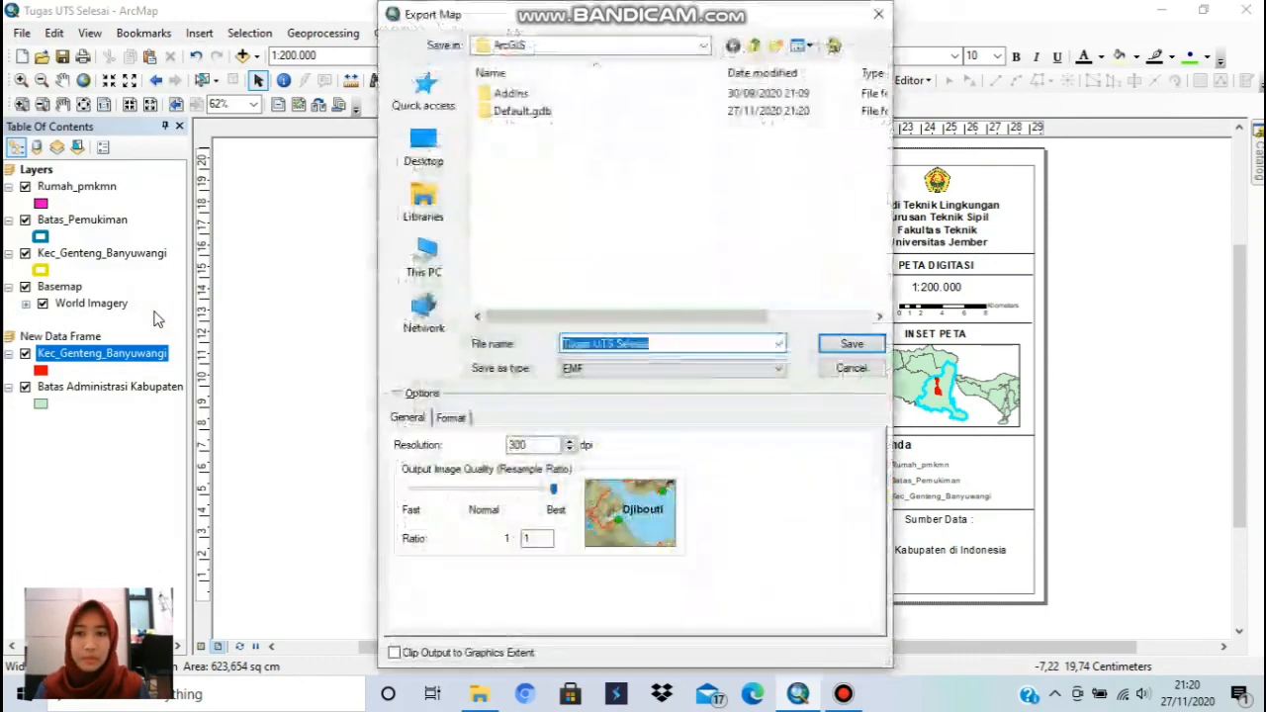
{"action": "left_click", "coordinate": [781, 370]}
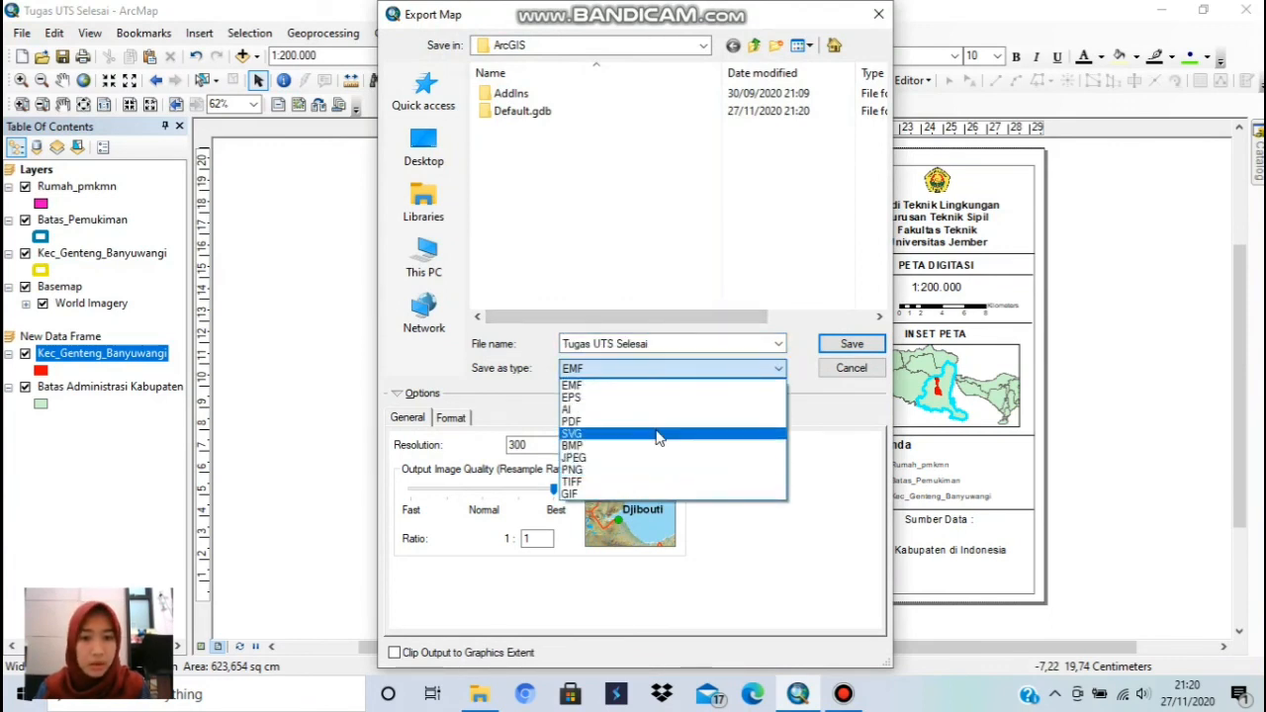
{"action": "left_click", "coordinate": [658, 423]}
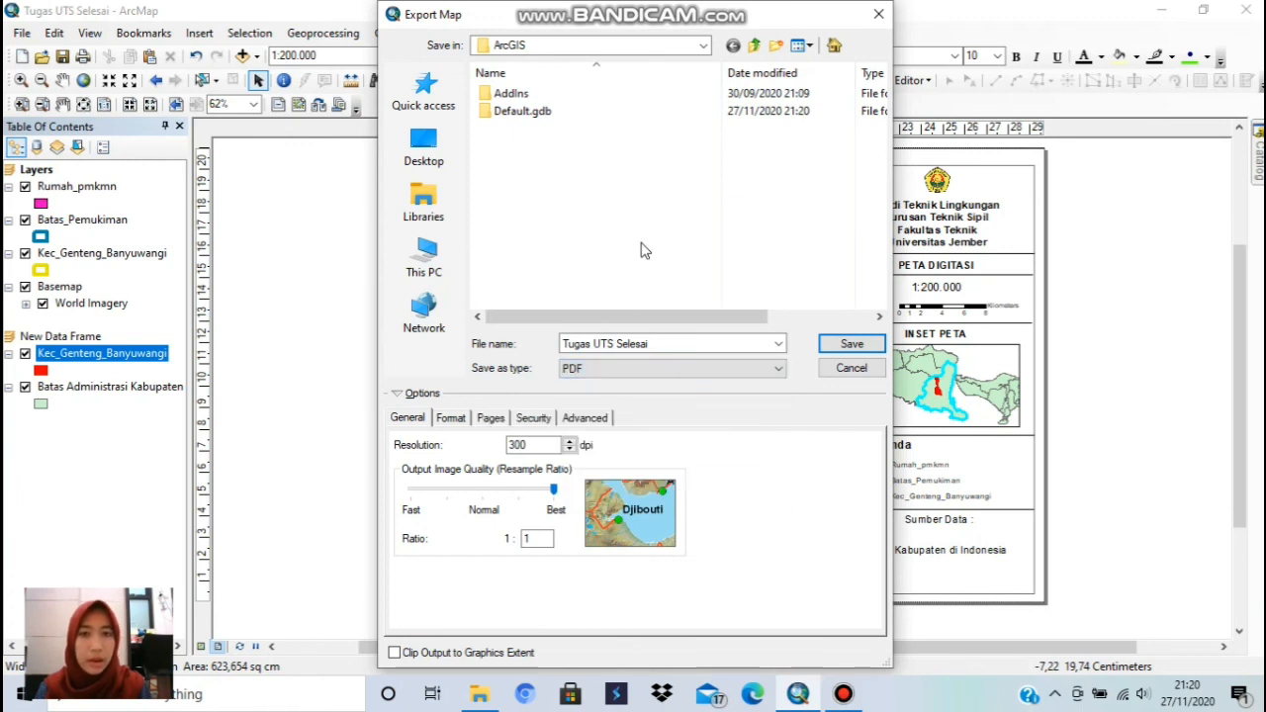
- Set the PDF export's destination to the UTS folder inside a. Kuliah > Semester 3 > Prak GIS on the DATA (D:) drive
{"action": "left_click", "coordinate": [428, 220]}
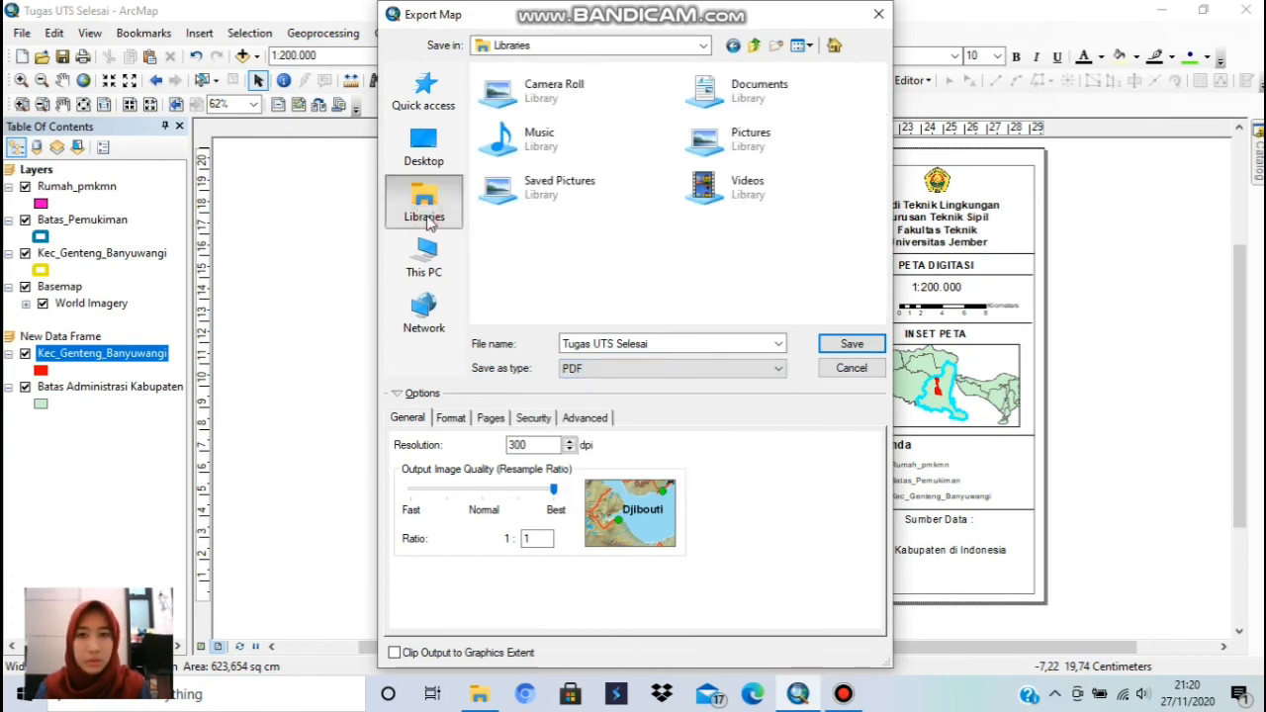
{"action": "left_click", "coordinate": [432, 261]}
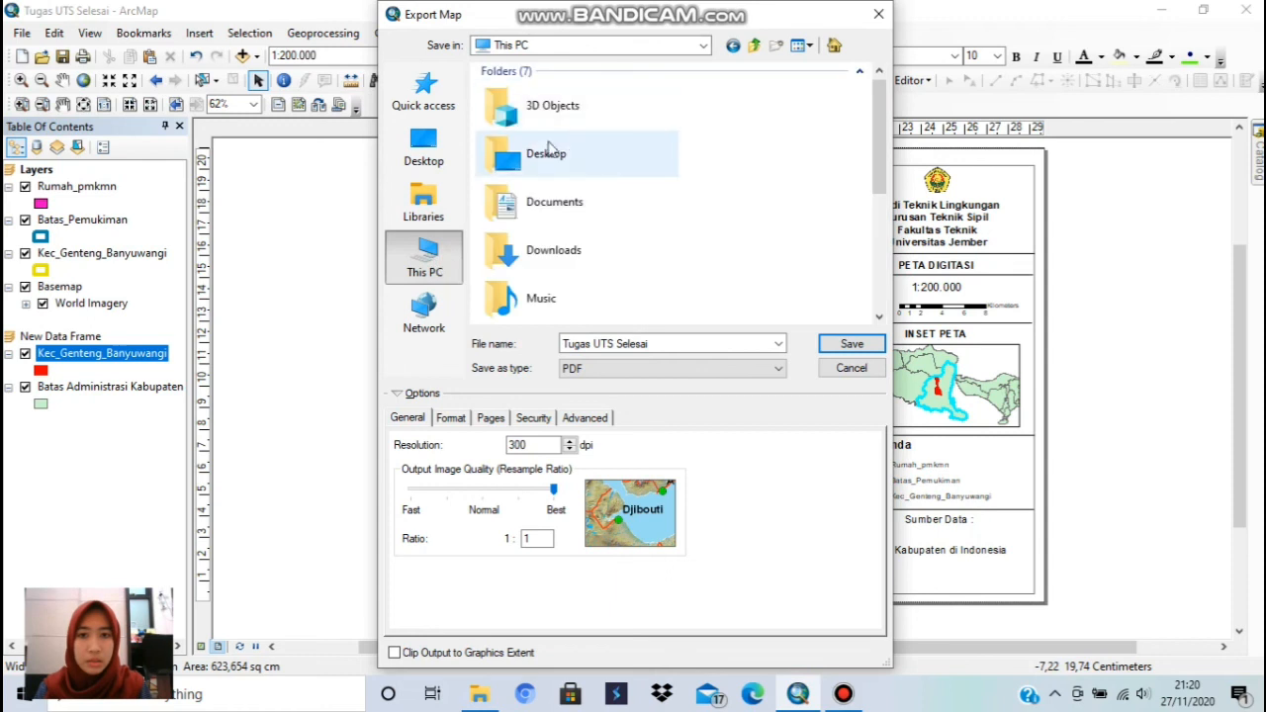
{"action": "left_click_drag", "start_coordinate": [883, 165], "coordinate": [882, 279]}
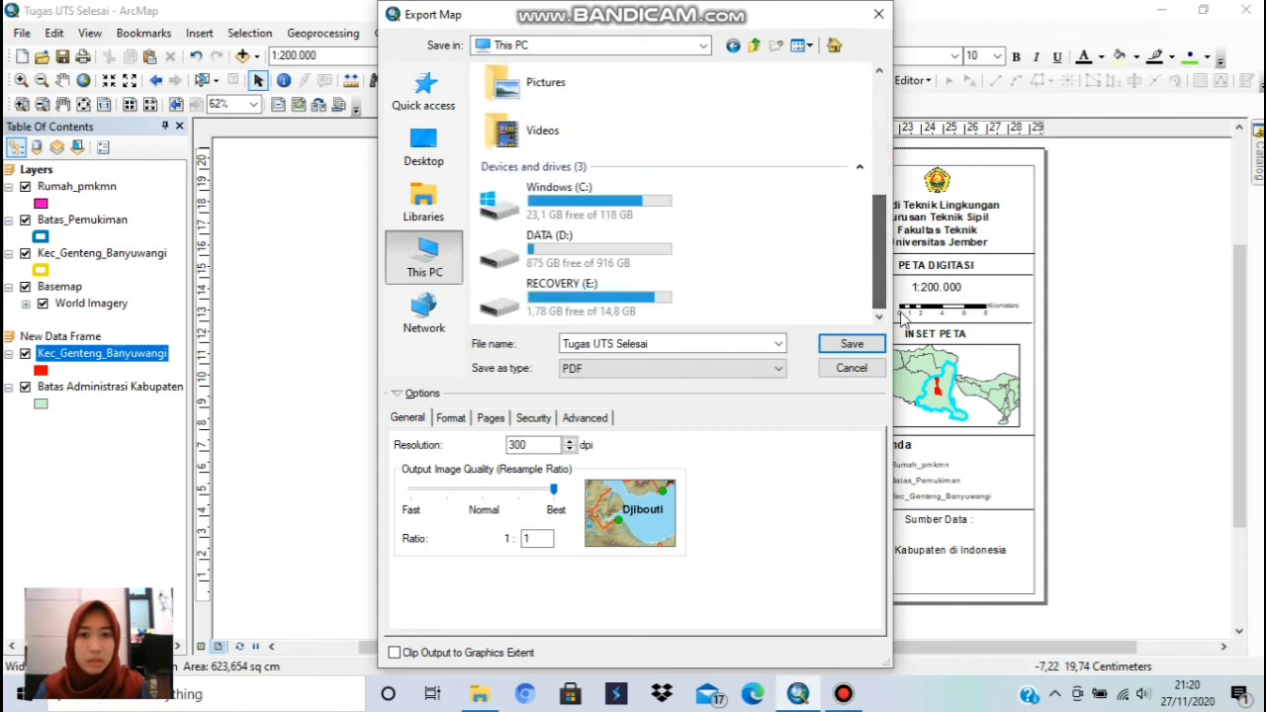
{"action": "double_click", "coordinate": [557, 252]}
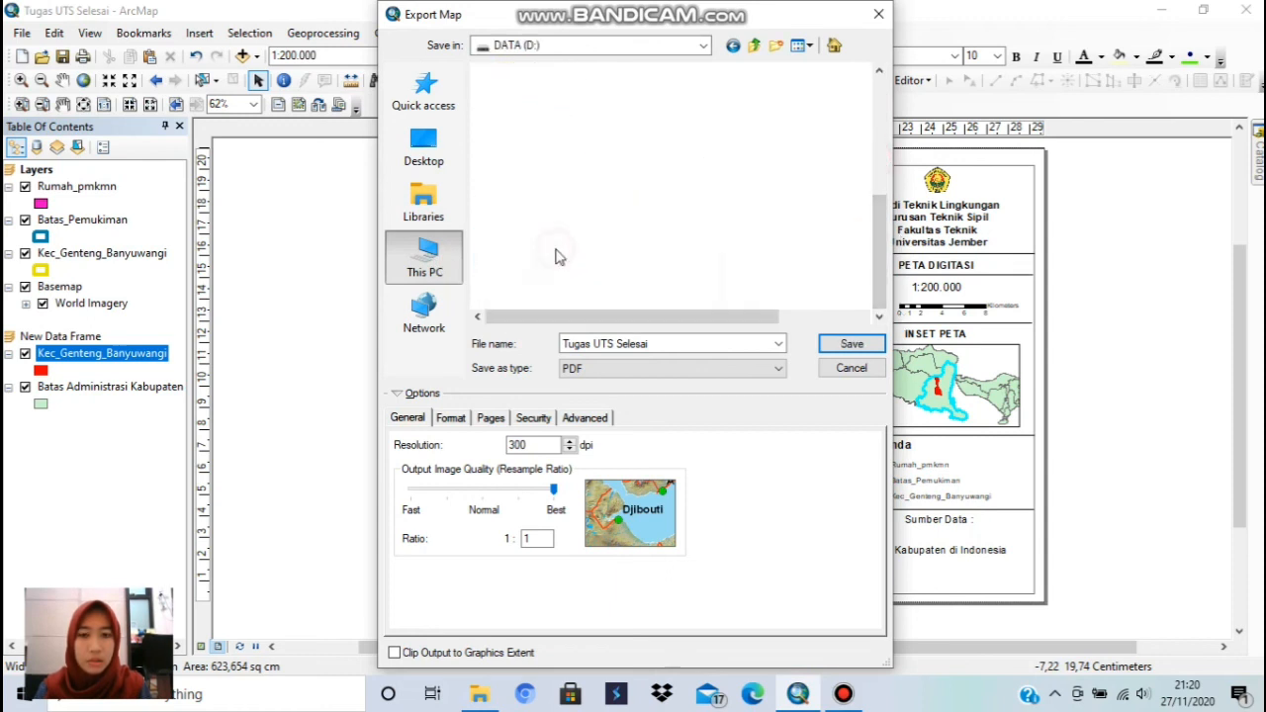
{"action": "double_click", "coordinate": [545, 94]}
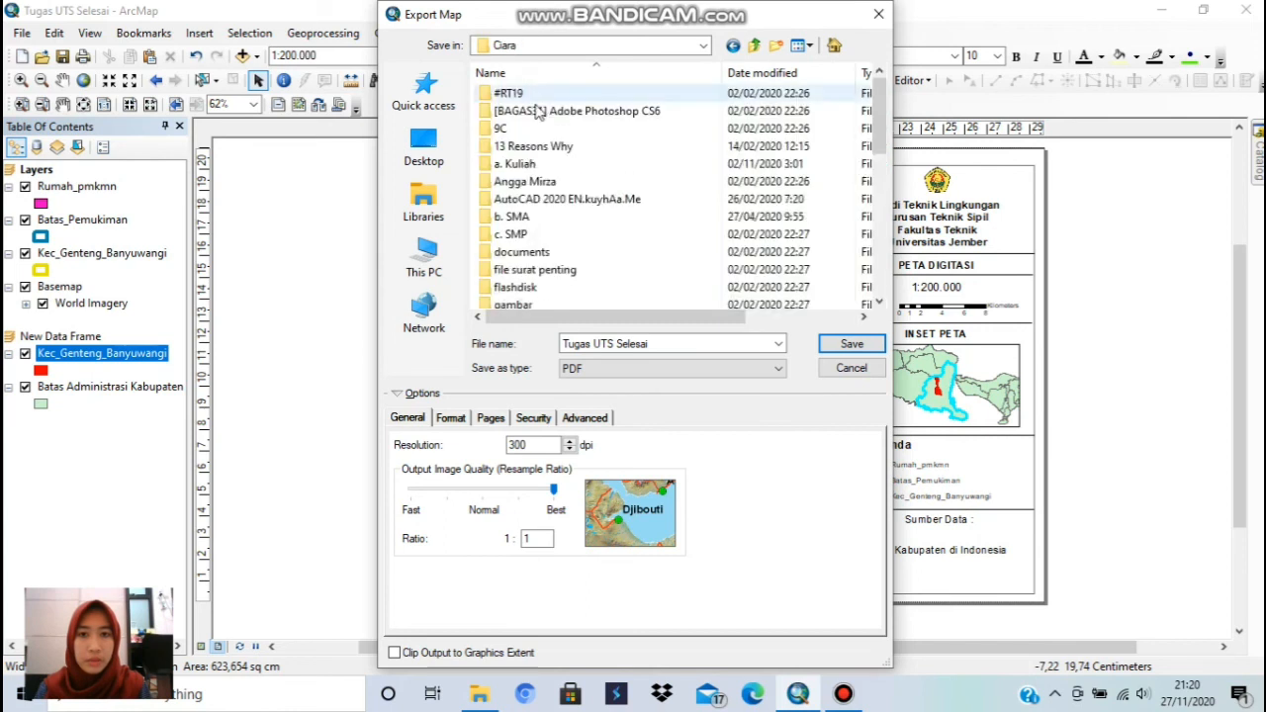
{"action": "left_click", "coordinate": [521, 165]}
{"action": "double_click", "coordinate": [521, 165]}
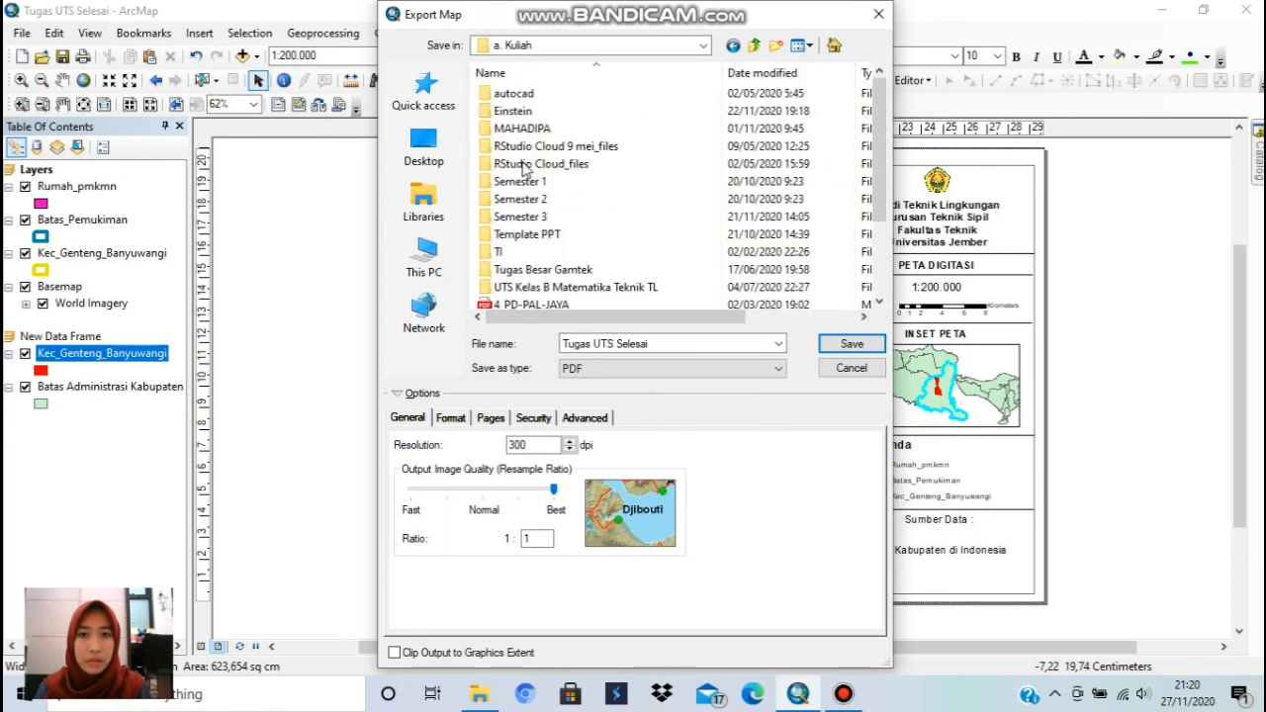
{"action": "double_click", "coordinate": [558, 216]}
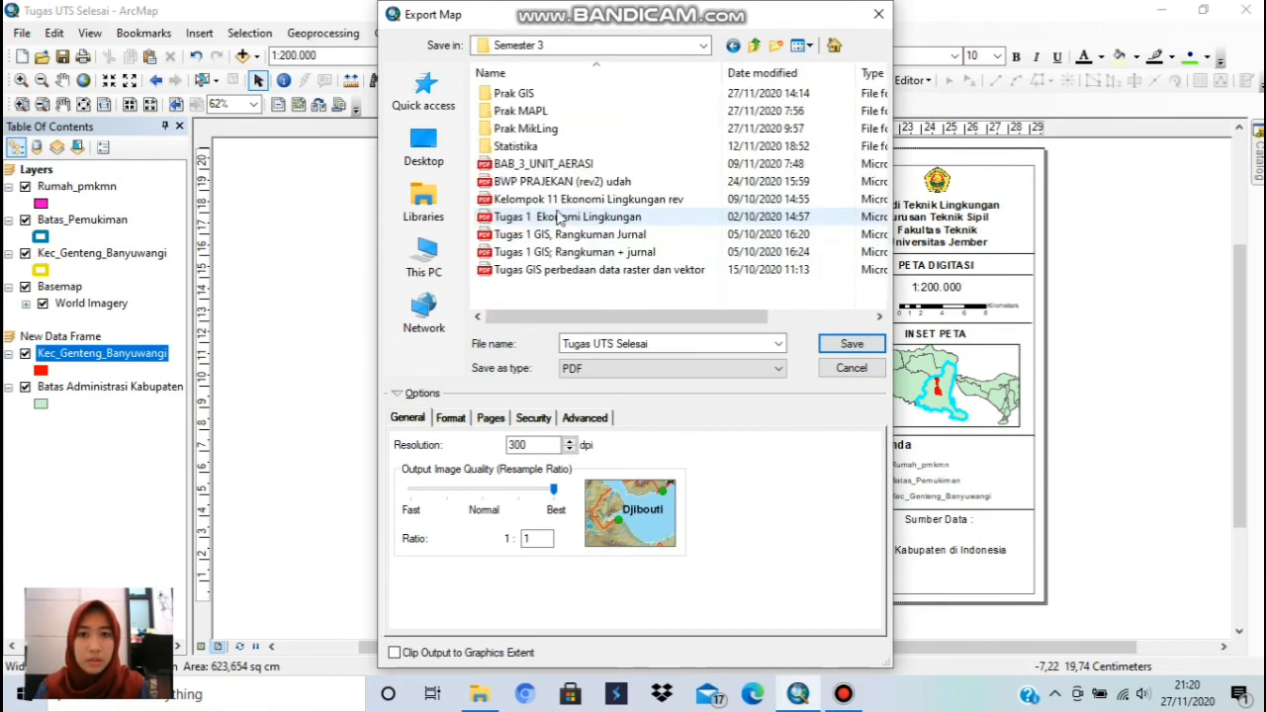
{"action": "double_click", "coordinate": [547, 92]}
{"action": "double_click", "coordinate": [539, 254]}
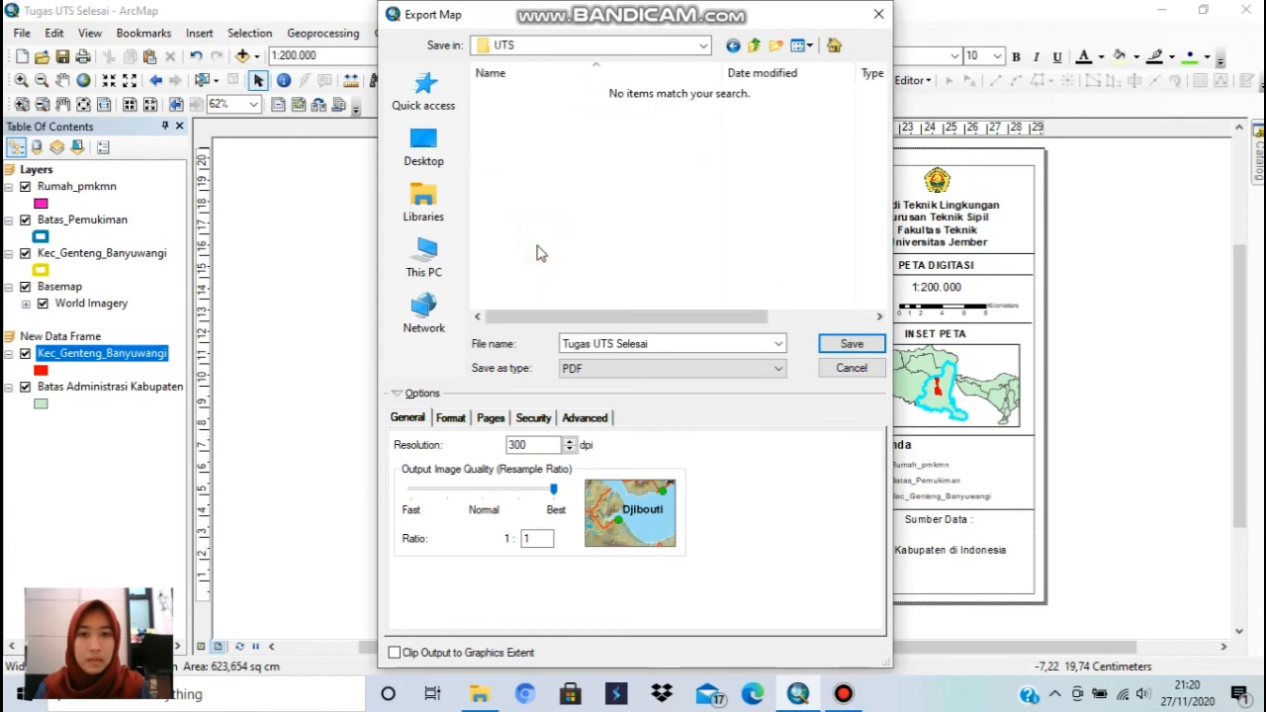
- Export the map layout as the PDF "Tugas UTS Selesai" to the UTS folder at 300 dpi
{"action": "left_click", "coordinate": [852, 344]}
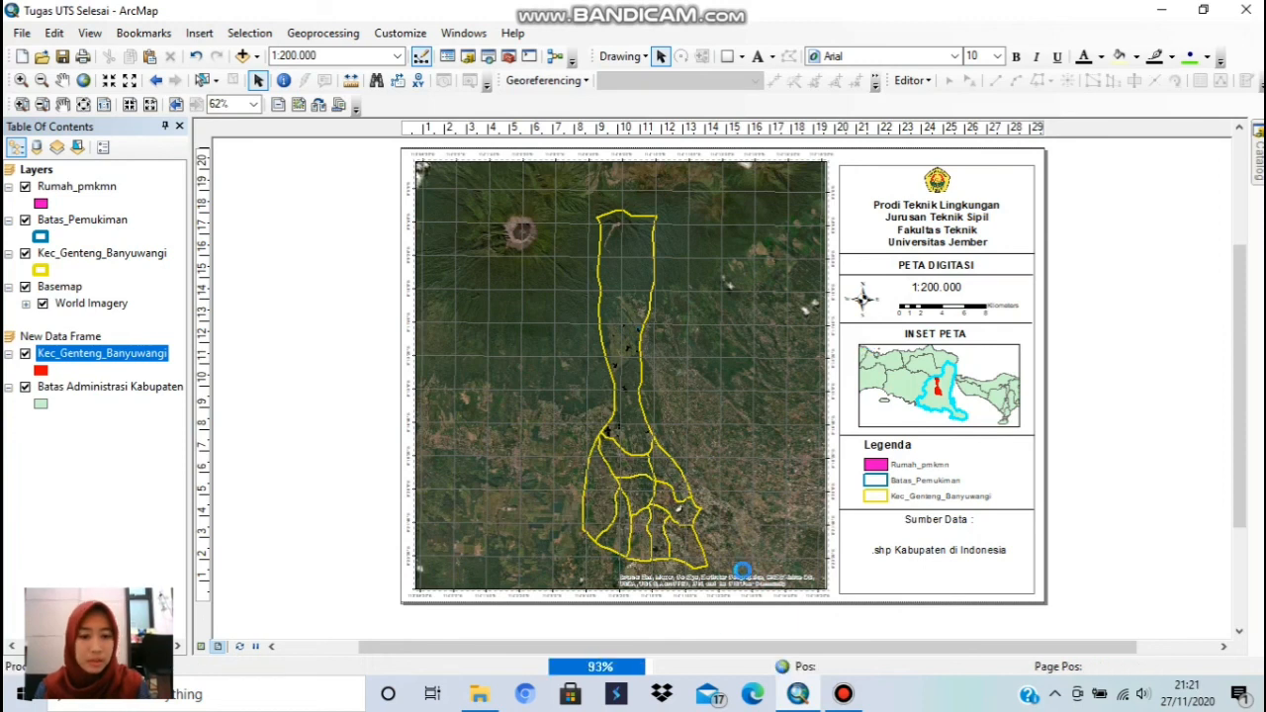
- Switch to File Explorer, go to the UTS folder inside Semester 3 > Prak GIS, and open the exported "Tugas UTS Selesai" PDF
{"action": "left_click", "coordinate": [474, 692]}
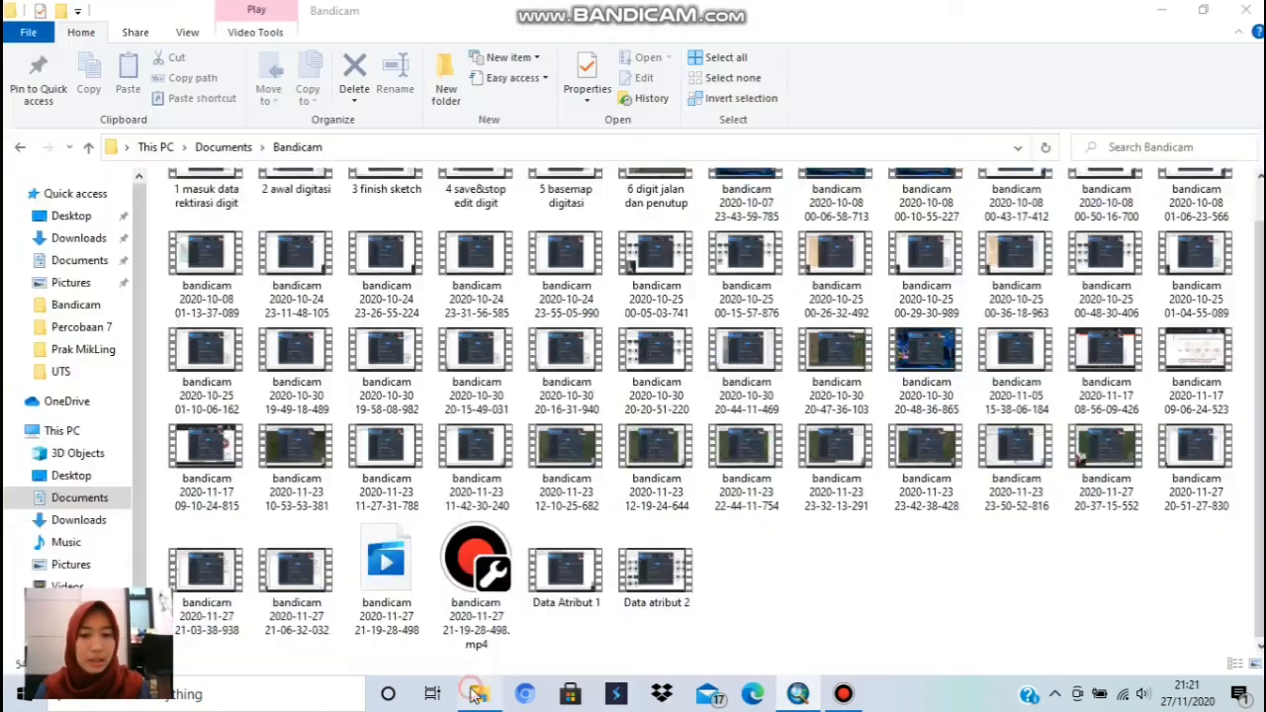
{"action": "left_click", "coordinate": [81, 333]}
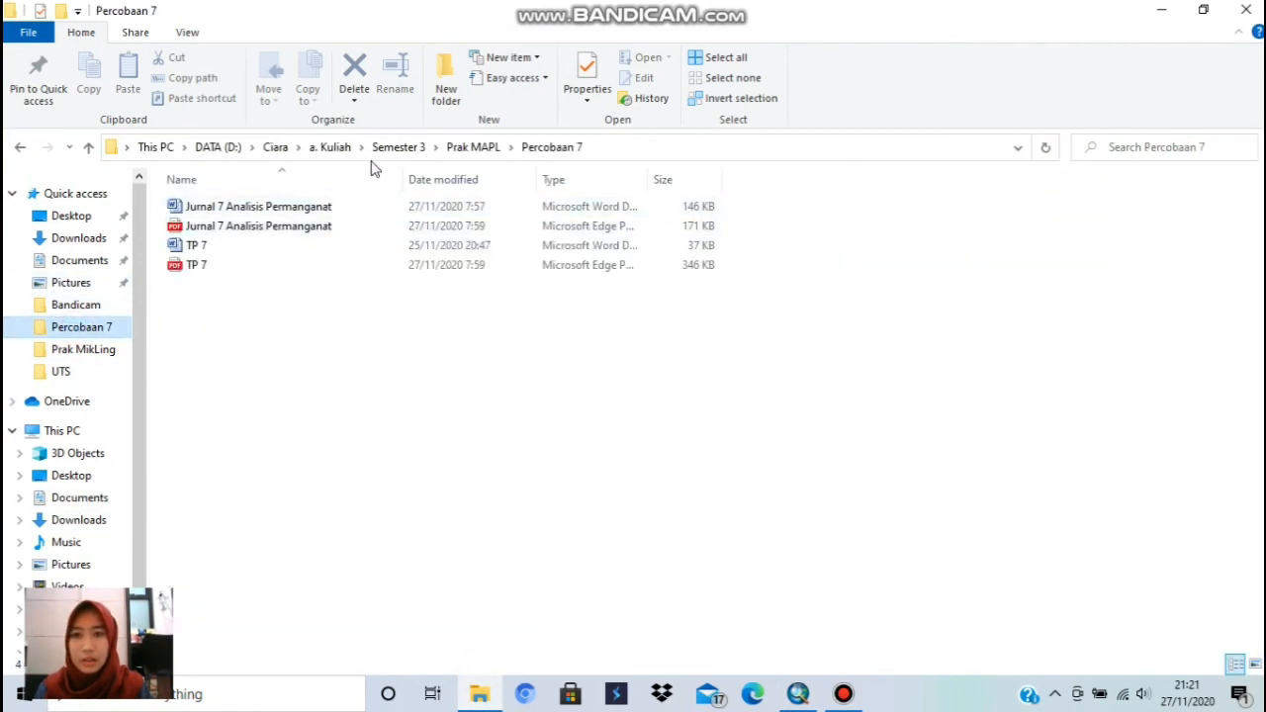
{"action": "left_click", "coordinate": [398, 147]}
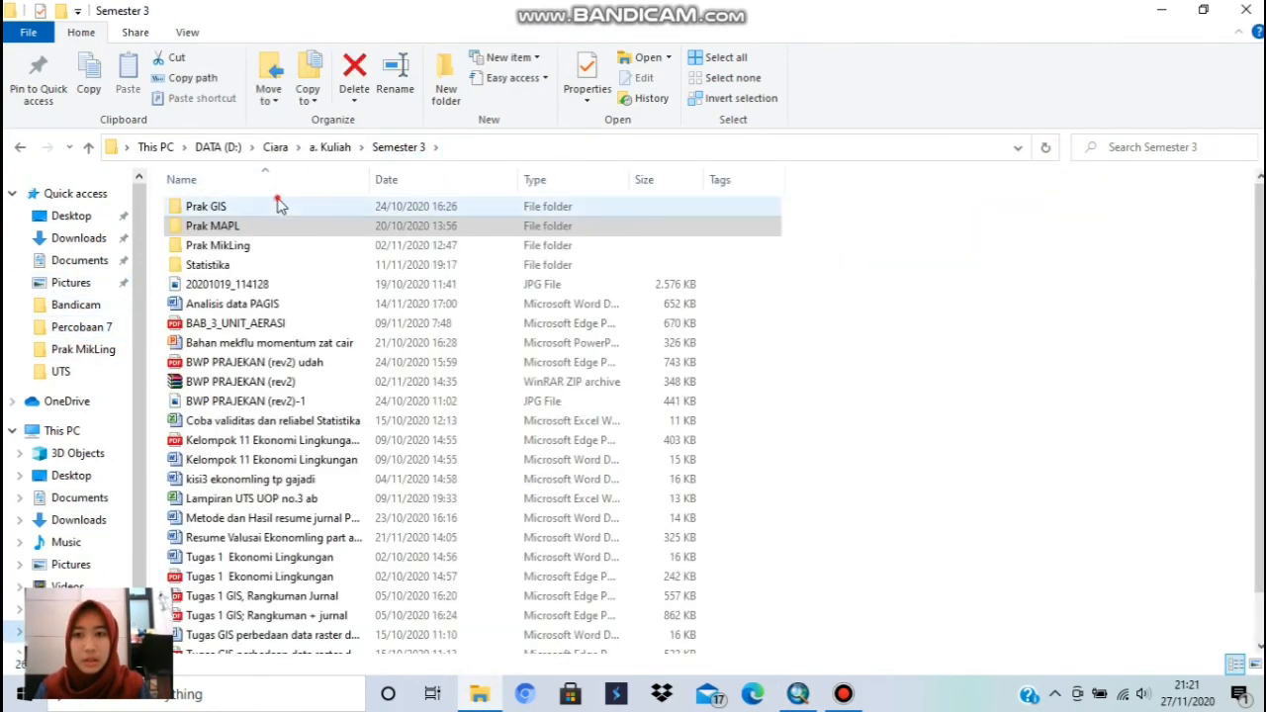
{"action": "double_click", "coordinate": [282, 204]}
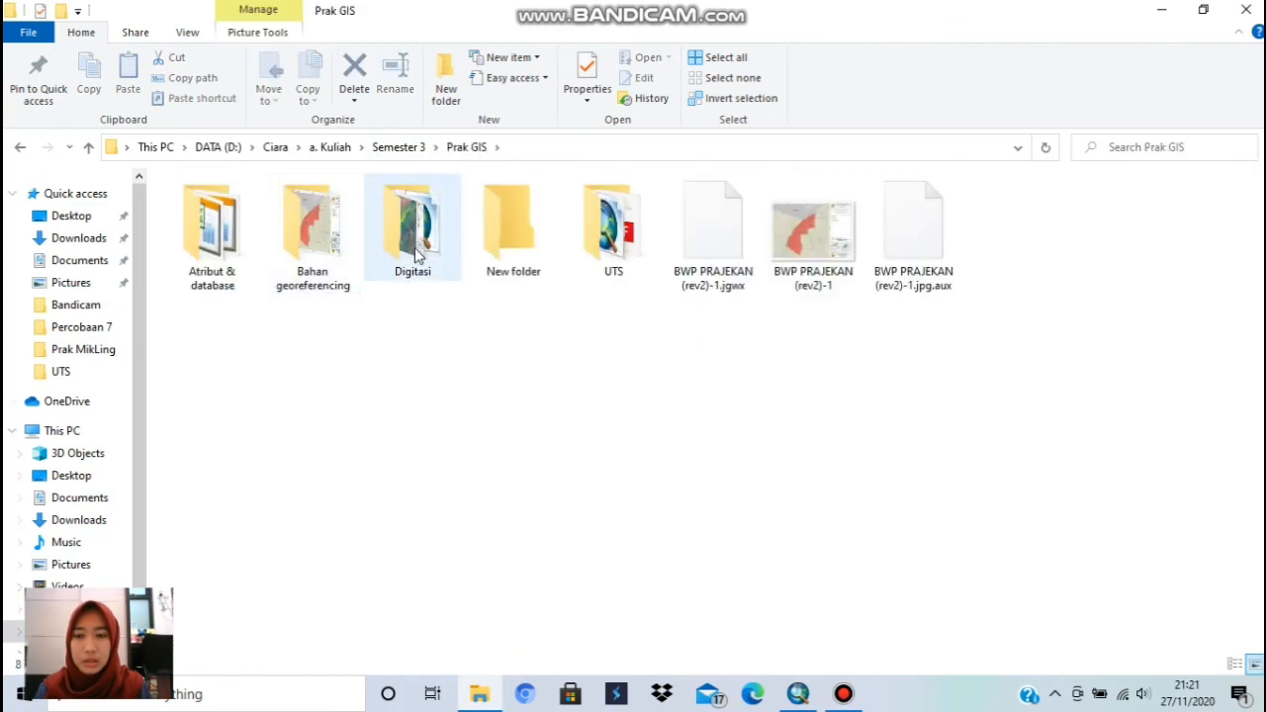
{"action": "double_click", "coordinate": [622, 229]}
{"action": "left_click", "coordinate": [343, 246]}
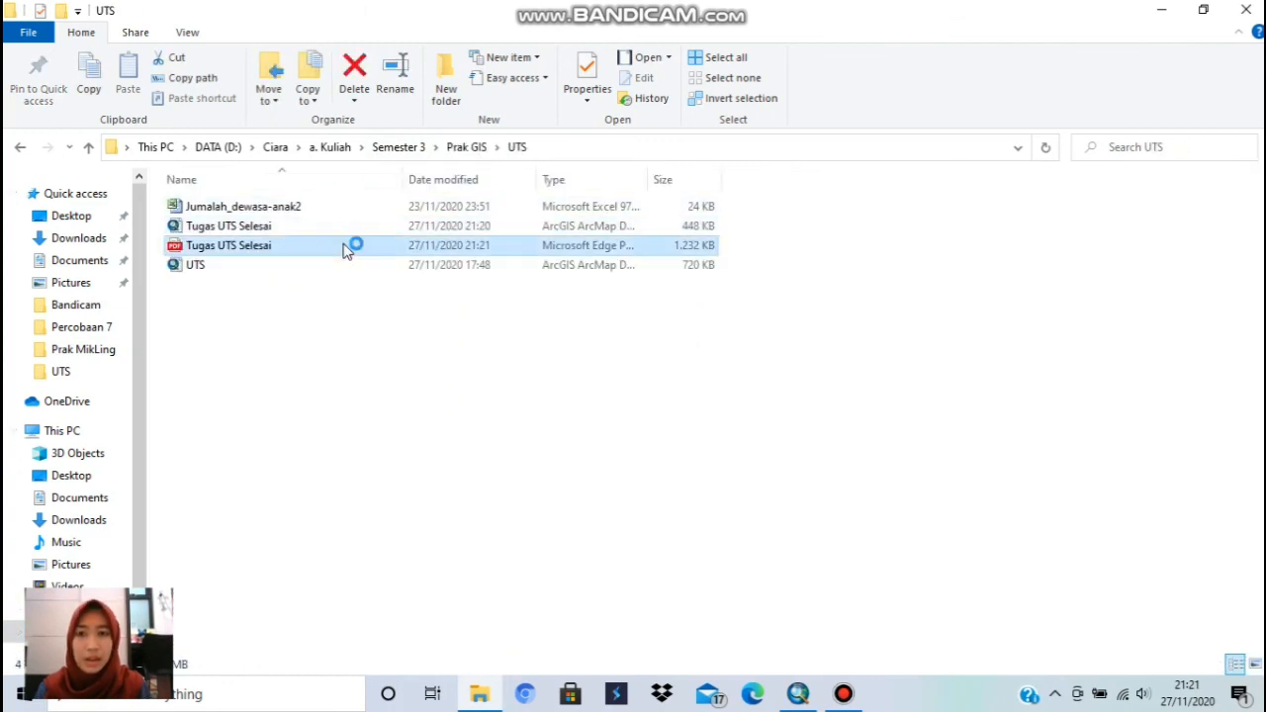